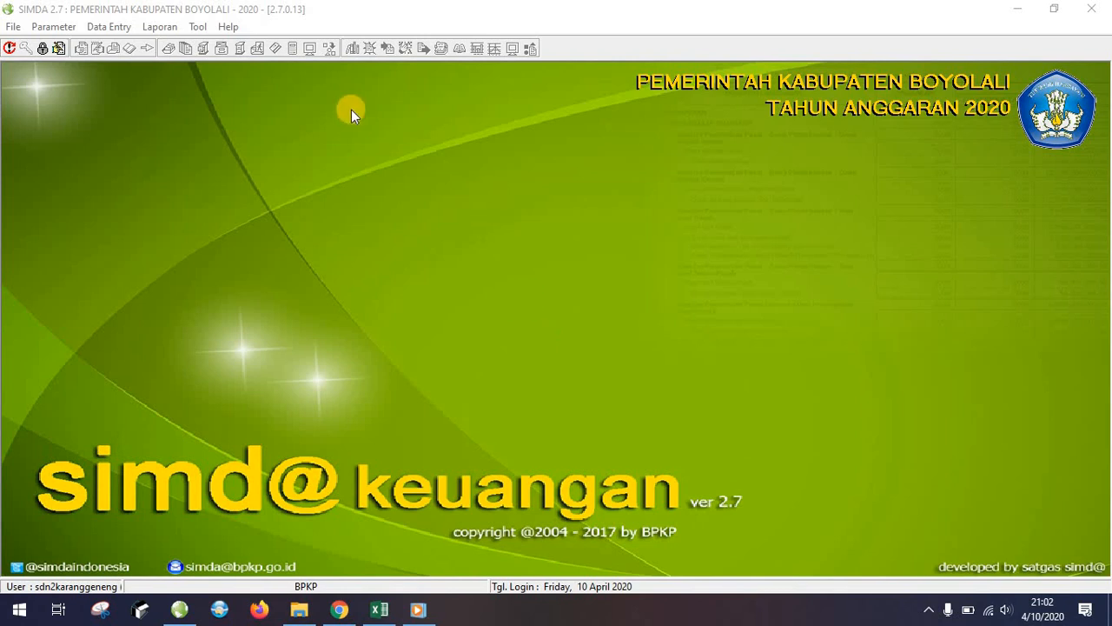
Switch to the RKAS workbook in Excel and review the school name and the Belanja Pegawai, Belanja Barjas, Modal Mesin and Modal Buku totals.
left_click(224, 11)
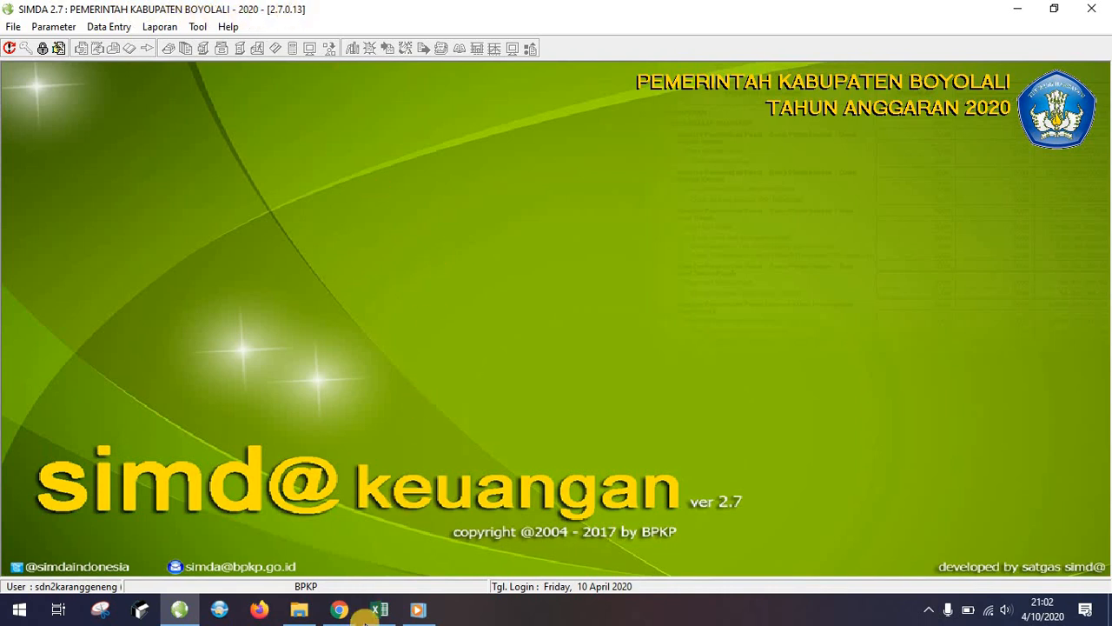
left_click(379, 609)
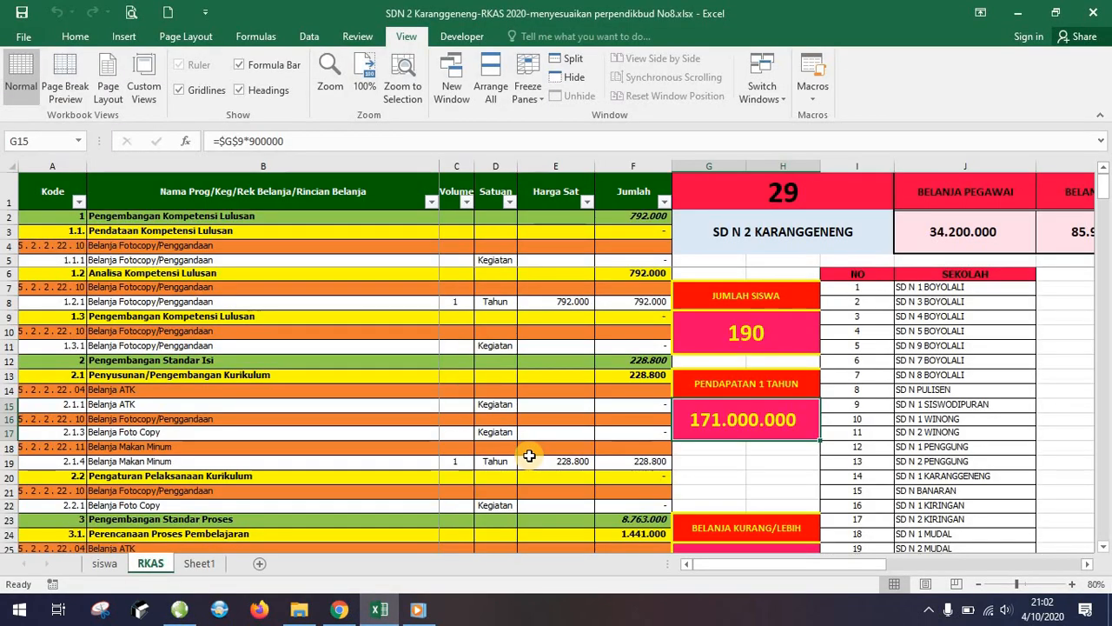
scroll(530, 456, "down", 2)
scroll(529, 456, "up", 2)
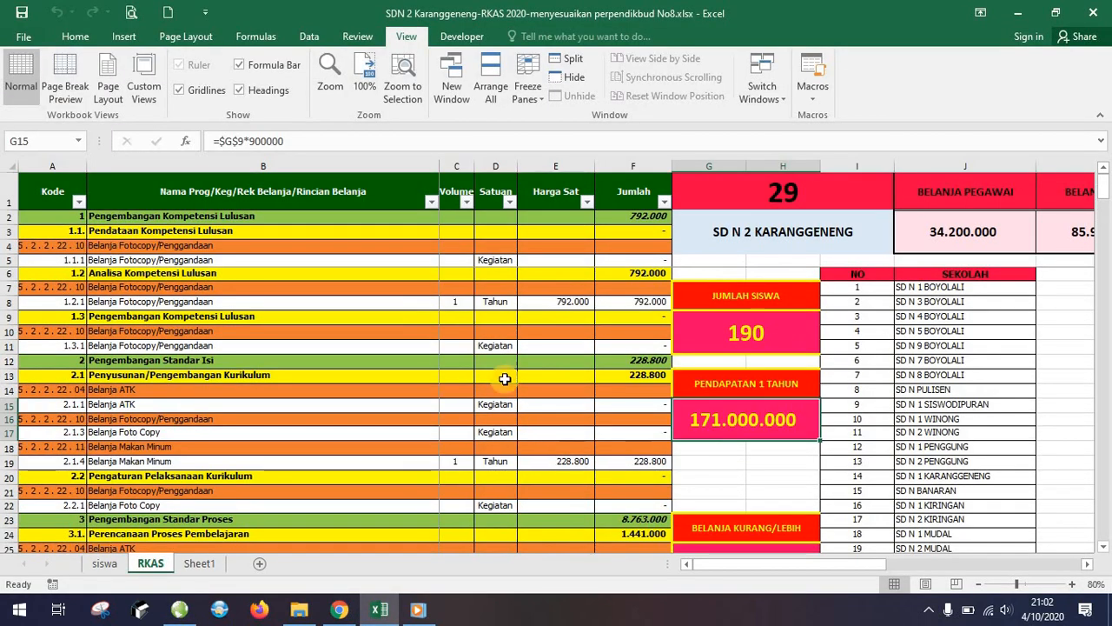
left_click(769, 234)
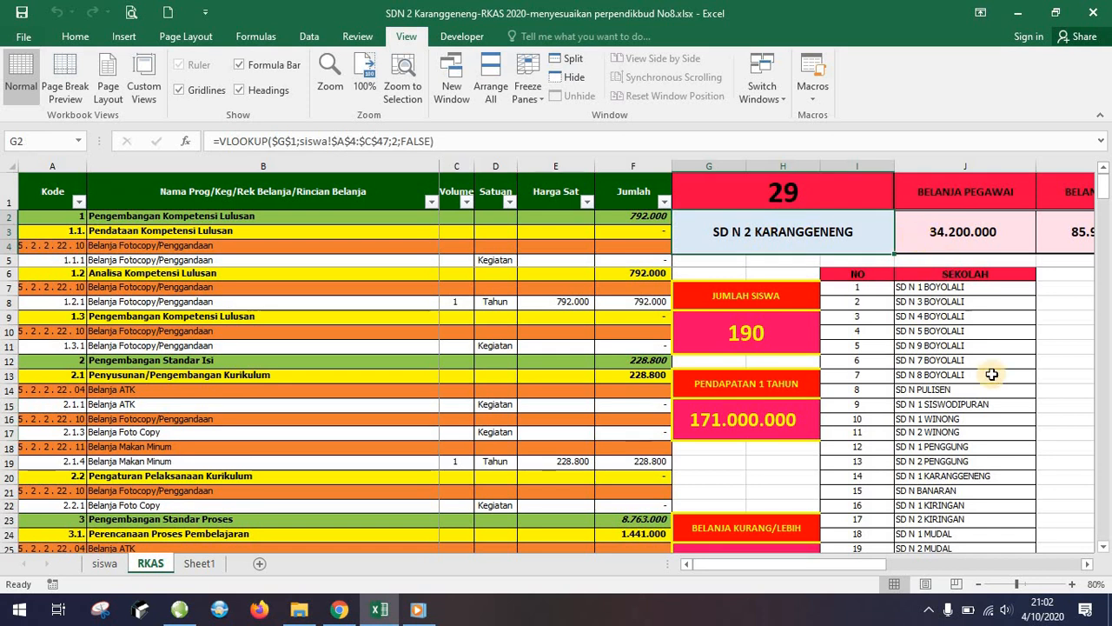
key("Right")
left_click(1087, 564)
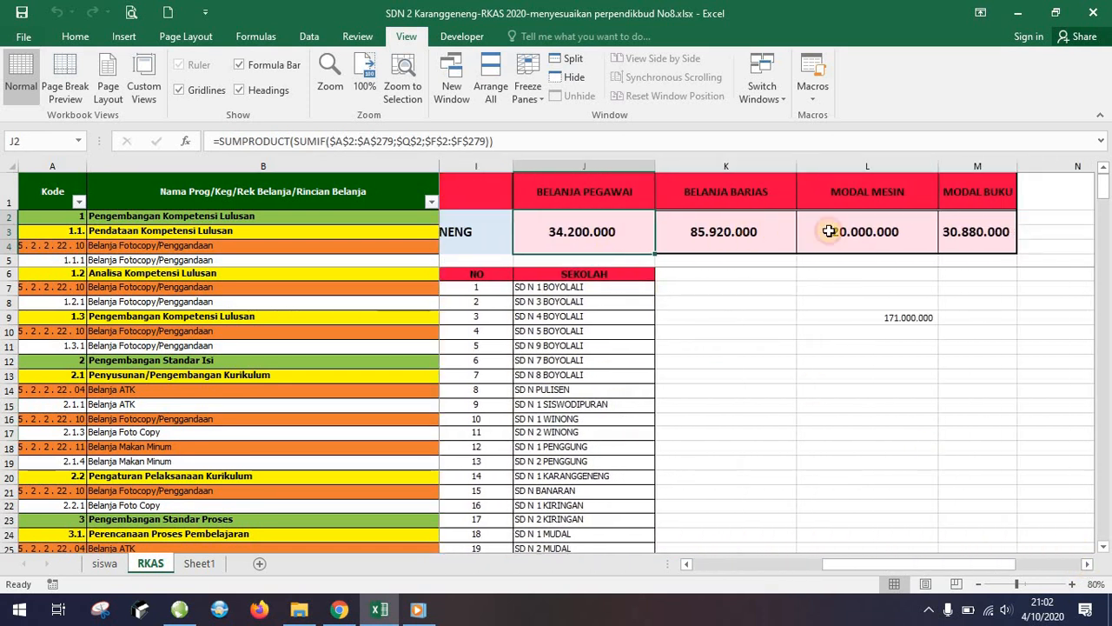
key("Right")
key("Right")
key("Right")
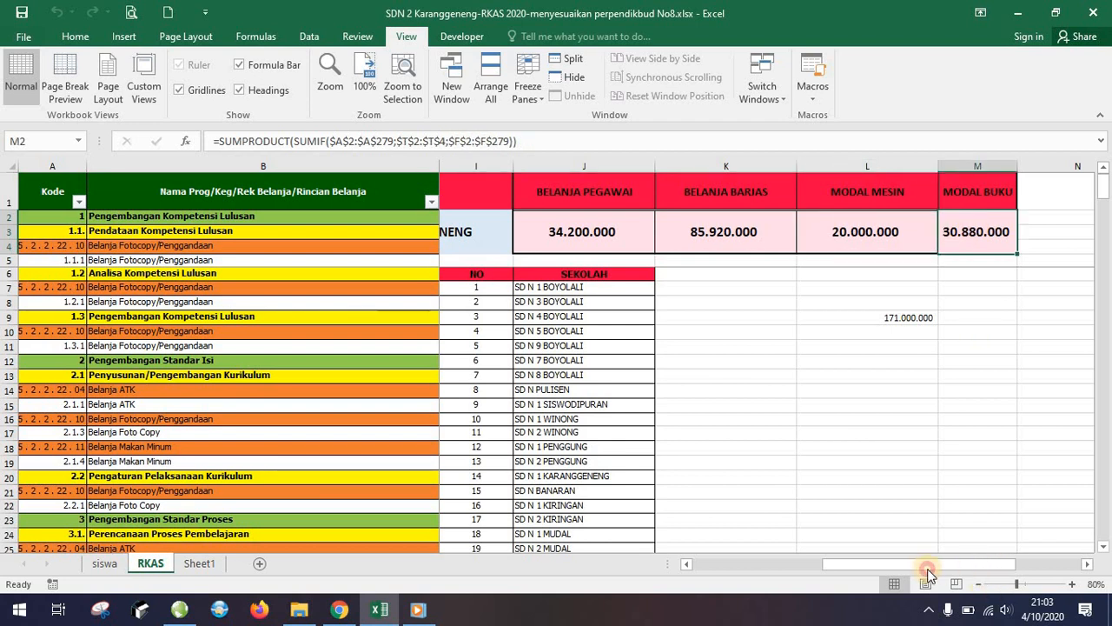
left_click_drag(925, 566, 794, 565)
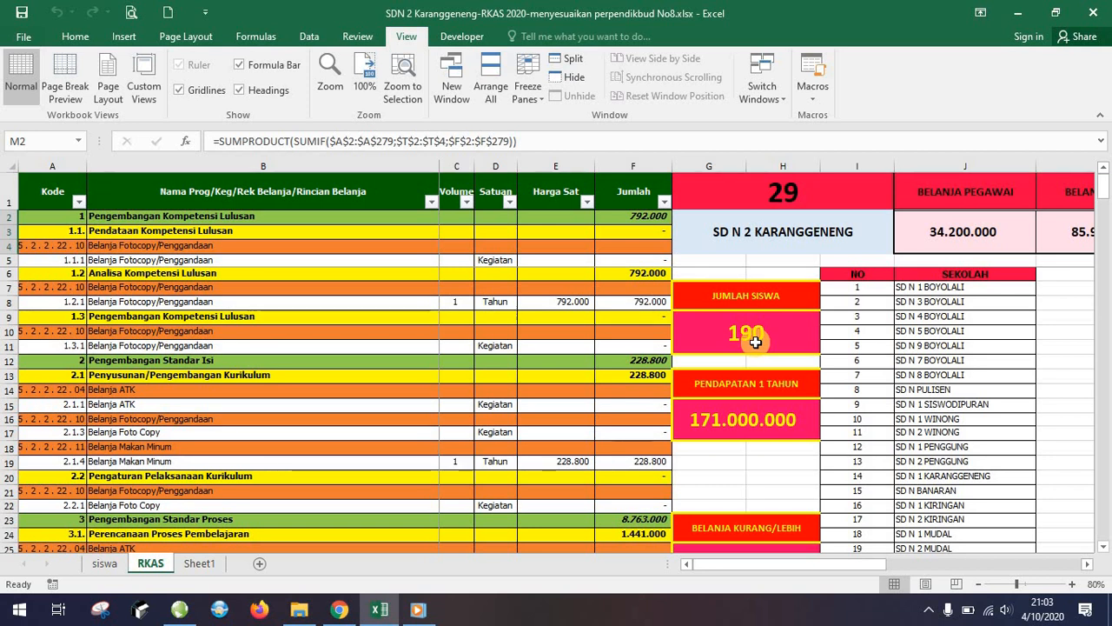
Check the Pendapatan 1 Tahun and Belanja Kurang/Lebih formulas and look through the budget lines down to the notes below the table.
left_click(773, 422)
scroll(743, 424, "down", 3)
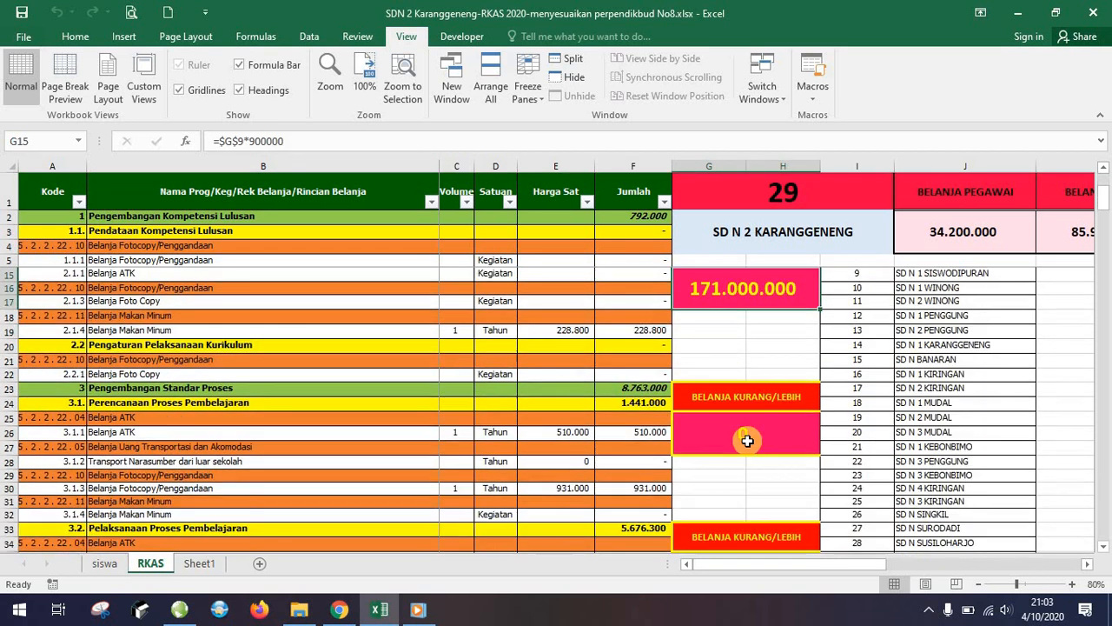
left_click(745, 435)
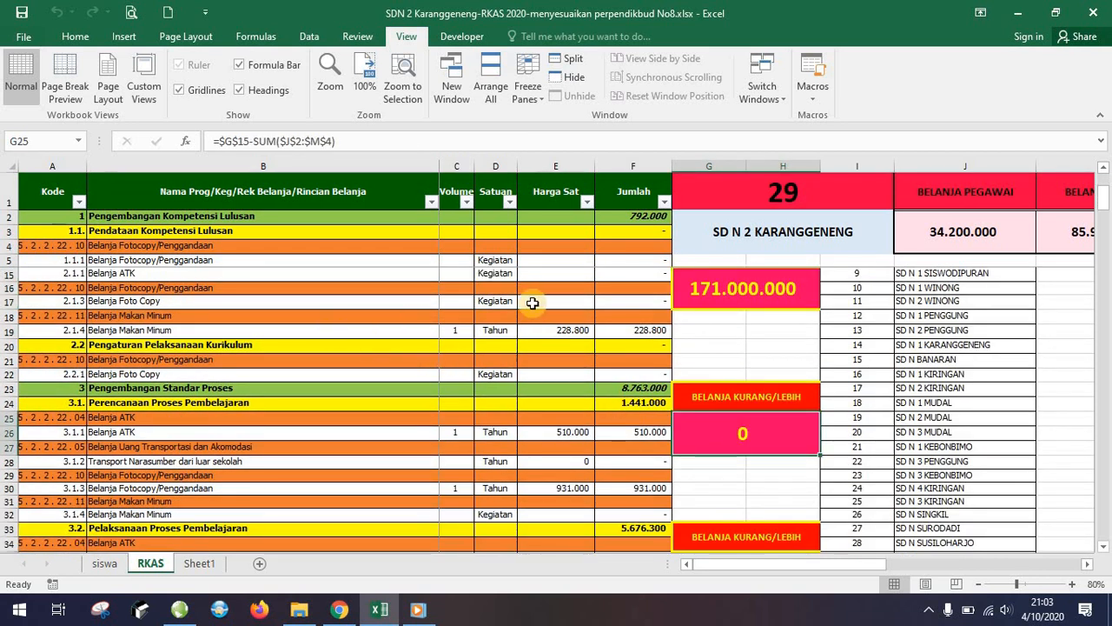
scroll(506, 349, "down", 20)
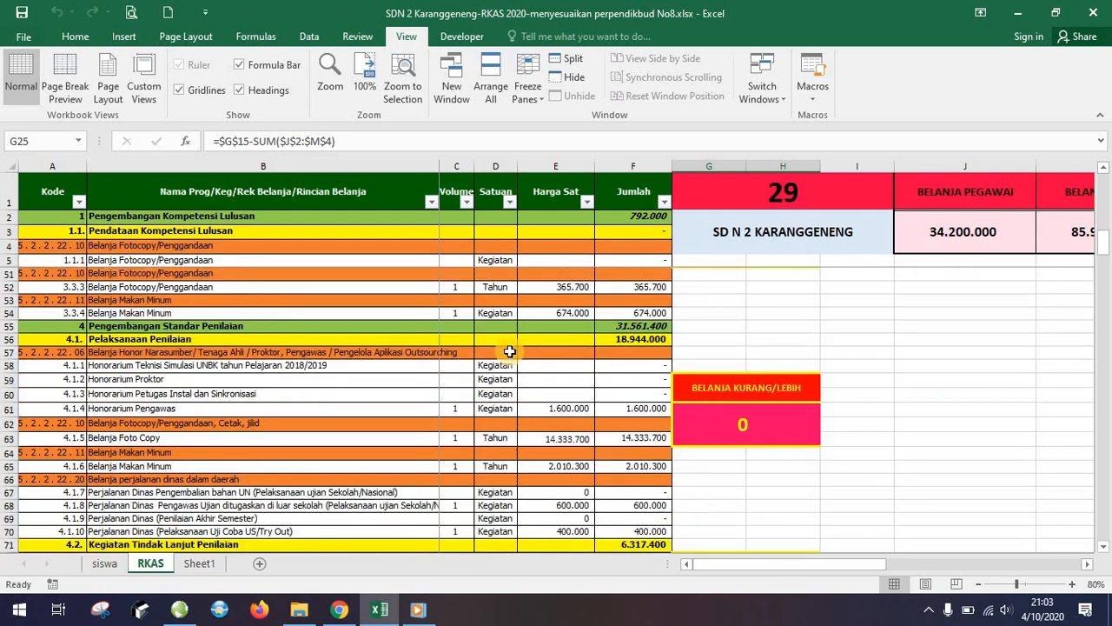
scroll(509, 352, "down", 20)
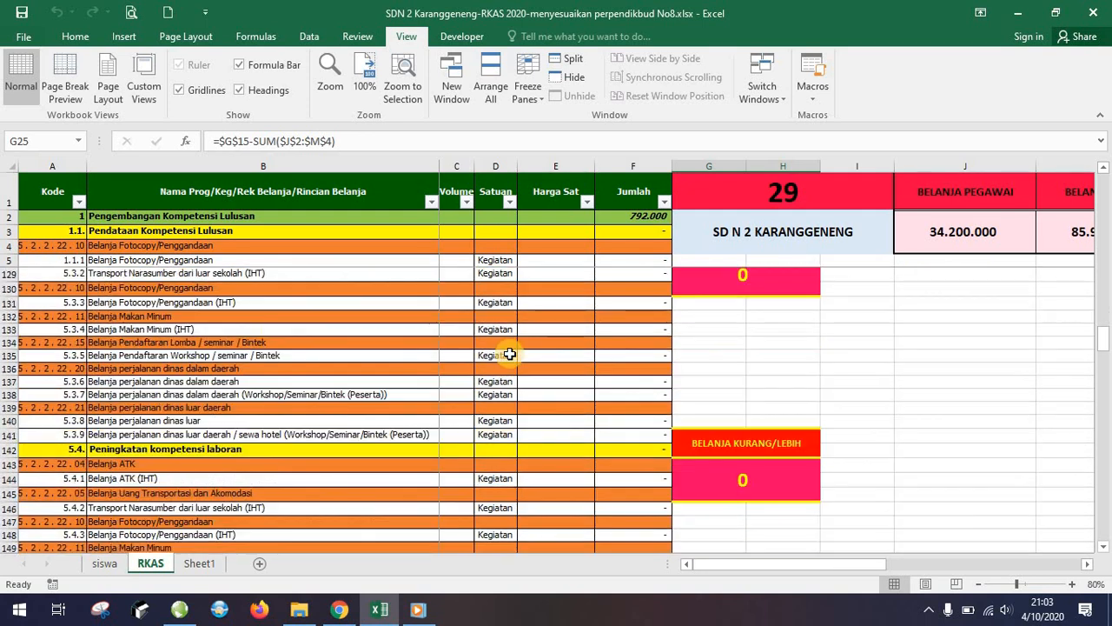
scroll(509, 354, "down", 20)
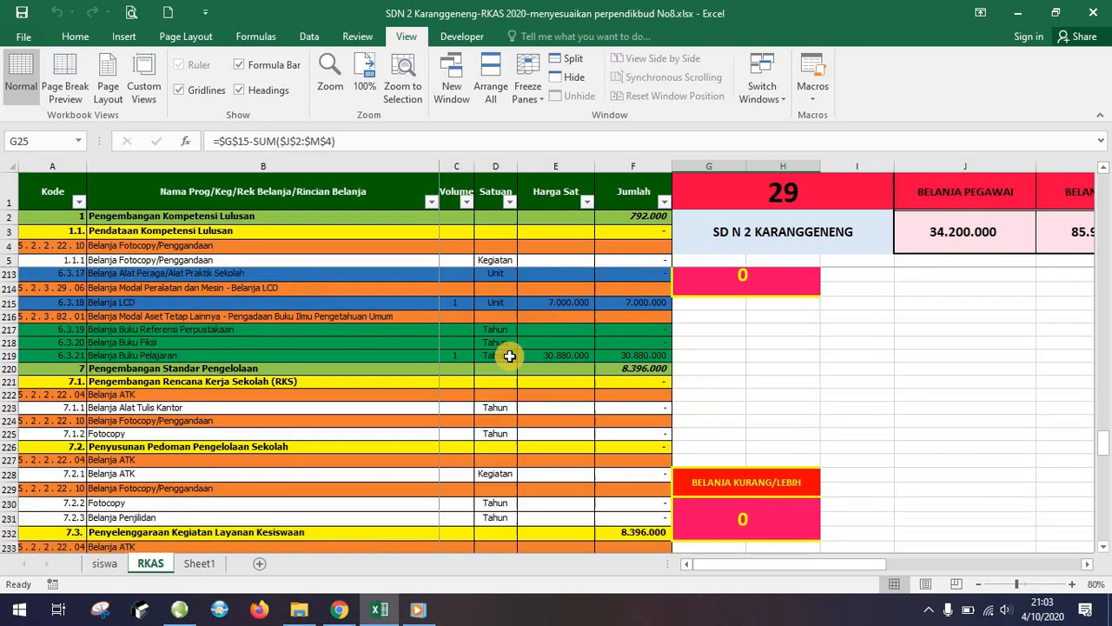
scroll(509, 357, "down", 12)
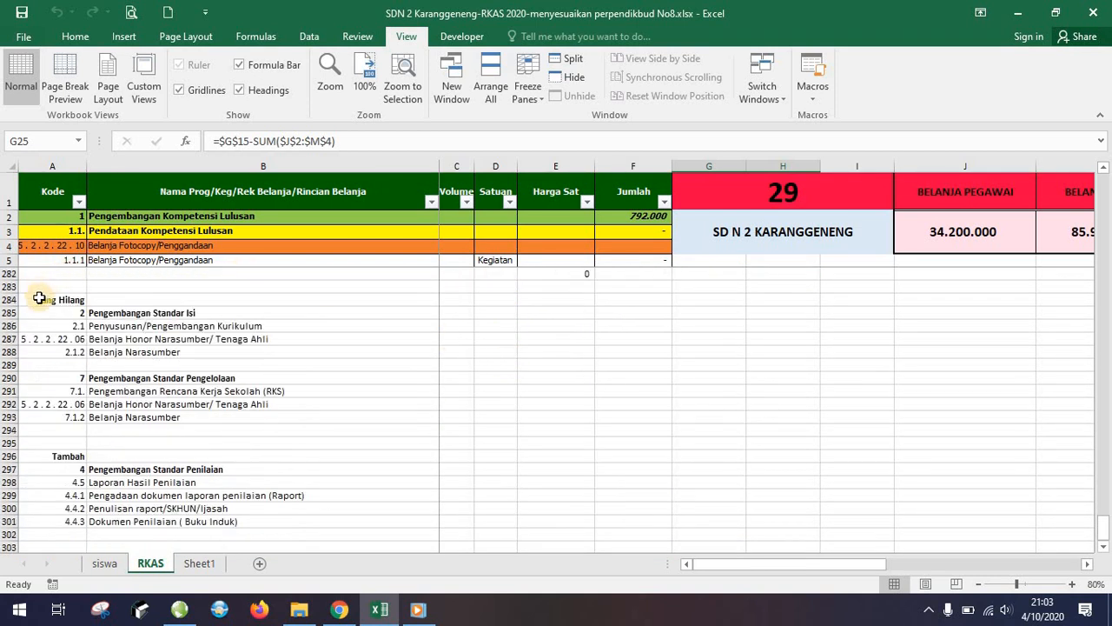
Review the Yang Hilang and Tambah lists in A284:B301, including the added Laporan Hasil Penilaian items.
left_click_drag(40, 299, 88, 311)
left_click(322, 520, "shift")
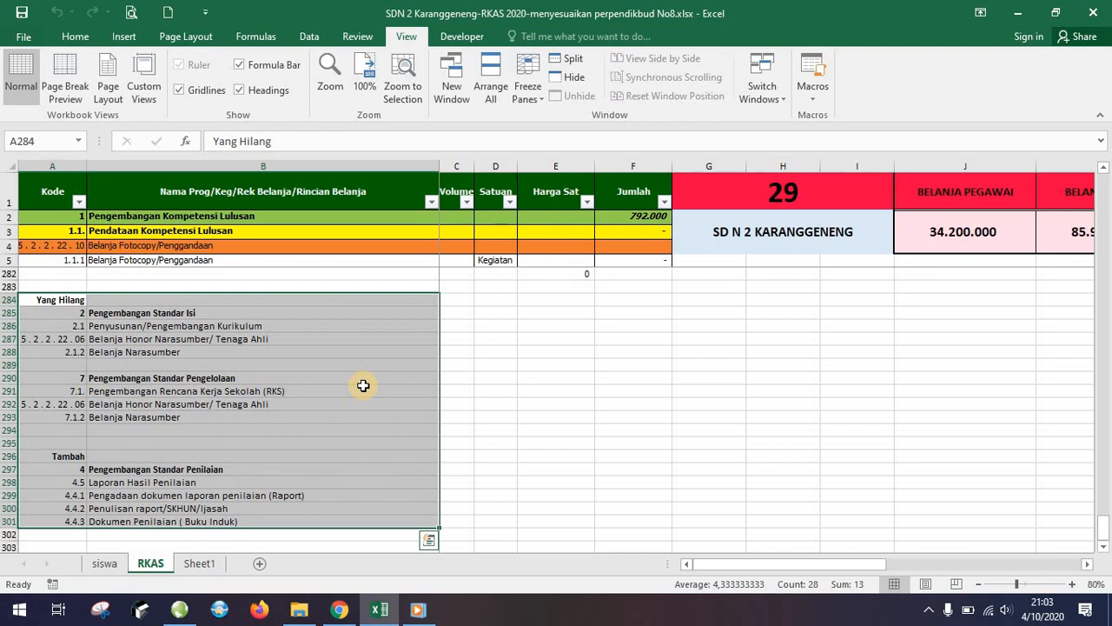
left_click(231, 380)
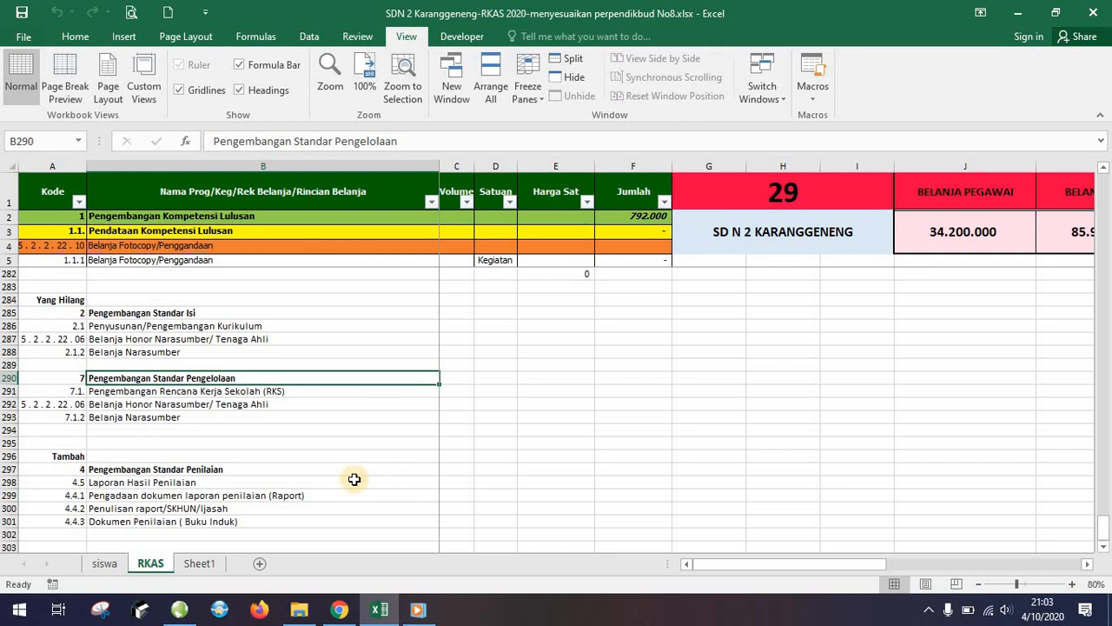
left_click(261, 496)
left_click(215, 511)
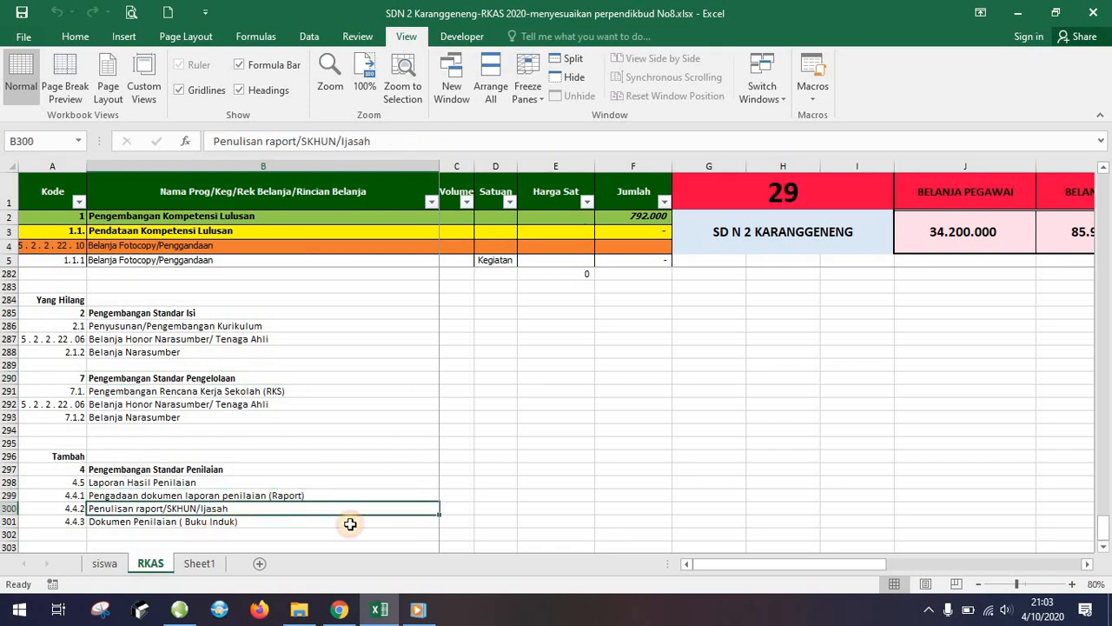
left_click(350, 523)
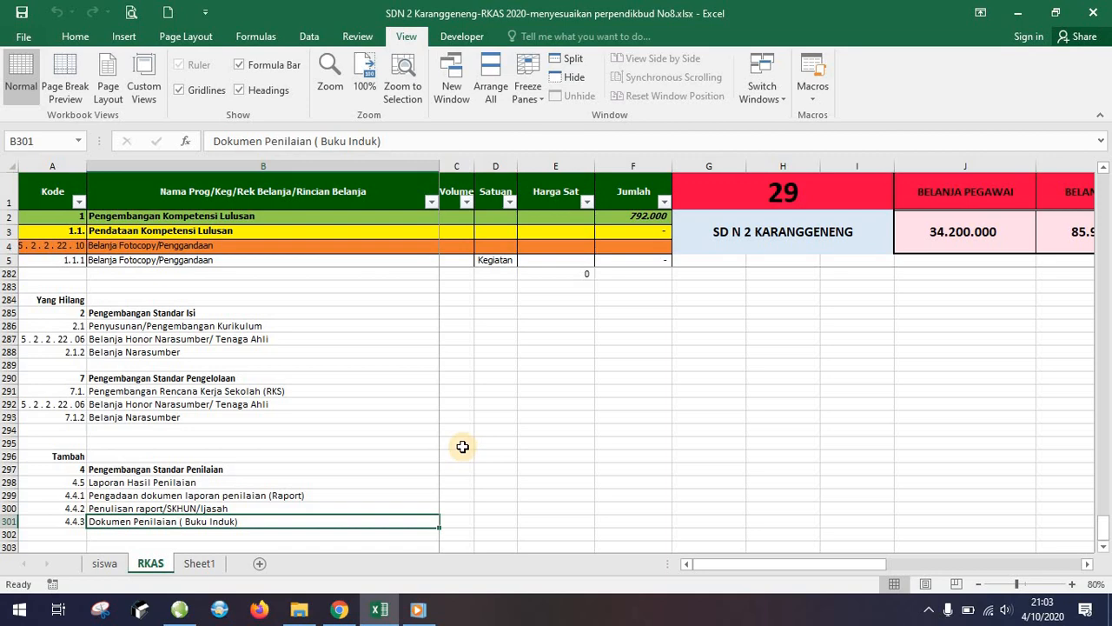
Return to the start of the RKAS sheet and inspect the Harga Sat of item 1.2.1 Belanja Fotocopy/Penggandaan.
scroll(463, 446, "up", 20)
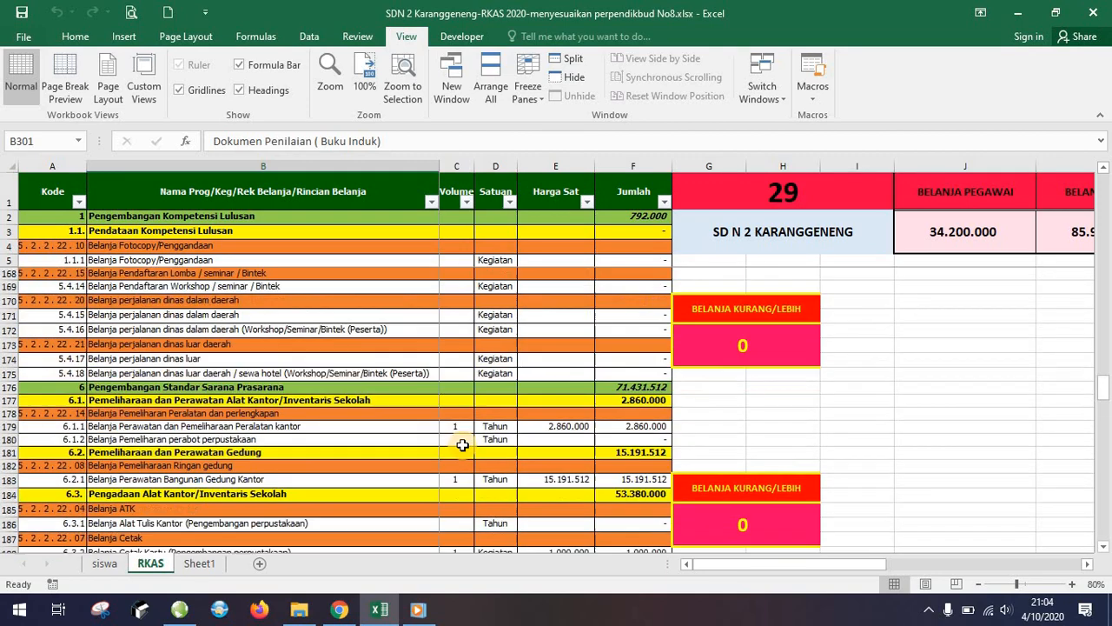
scroll(462, 445, "up", 20)
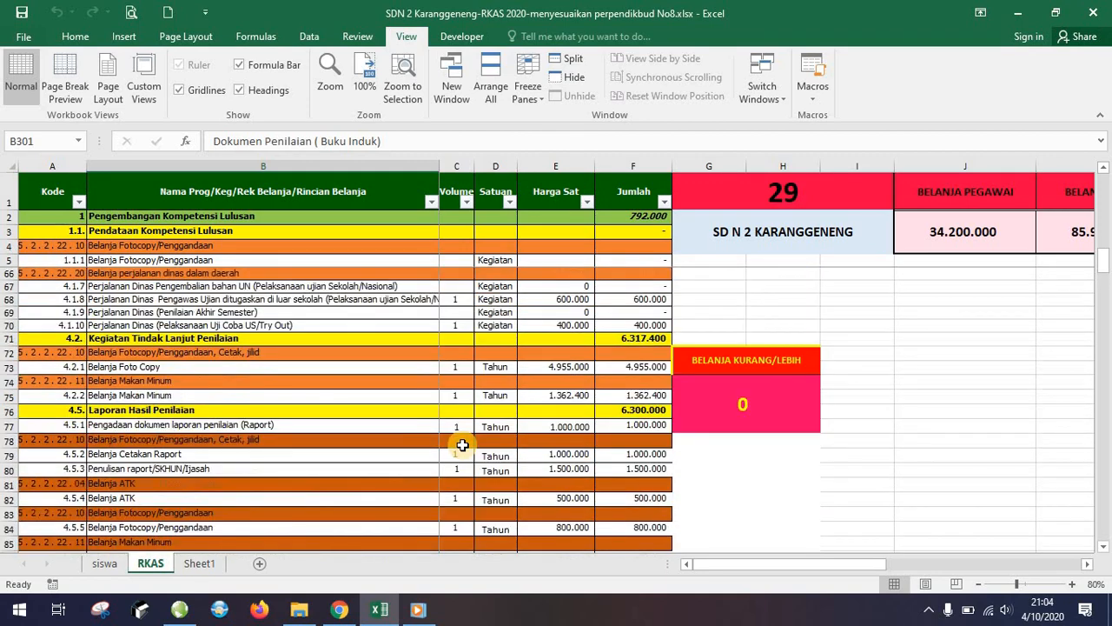
scroll(462, 445, "up", 20)
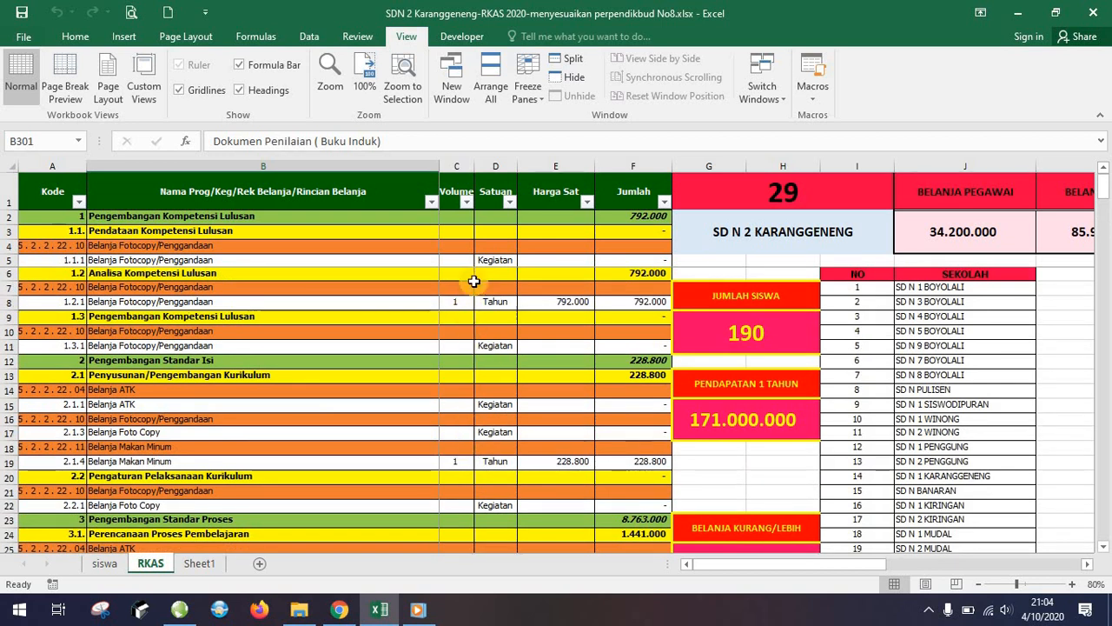
left_click(561, 303)
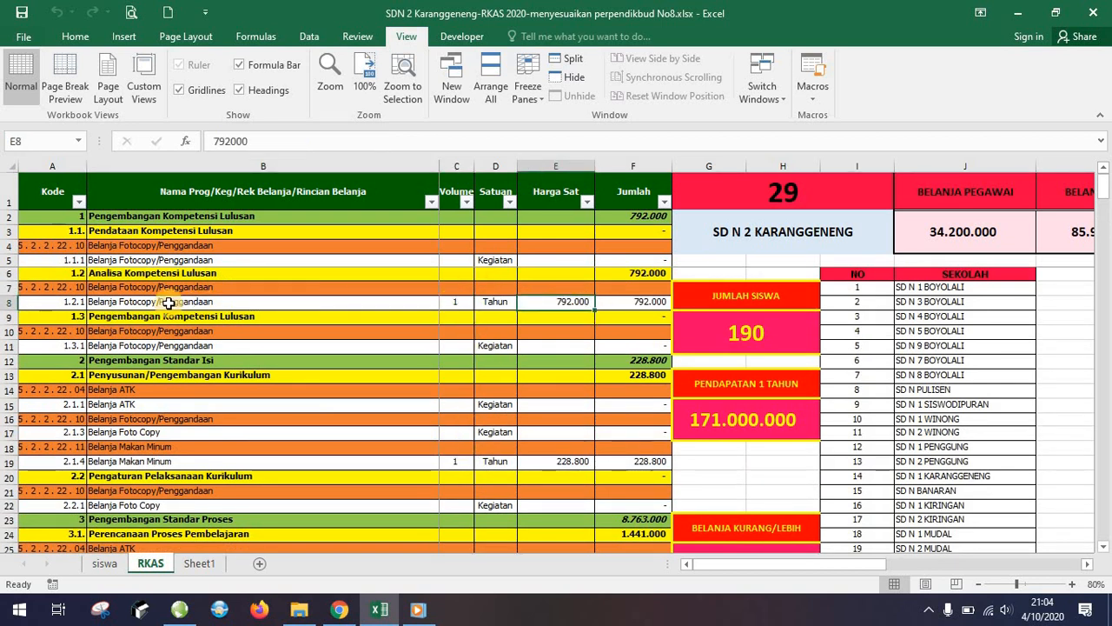
Switch to SIMDA and open the SKPD budget entry (RKA SKPD) for Dinas Pendidikan dan Kebudayaan, sub unit SDN 2 KARANGGENENG.
left_click(178, 610)
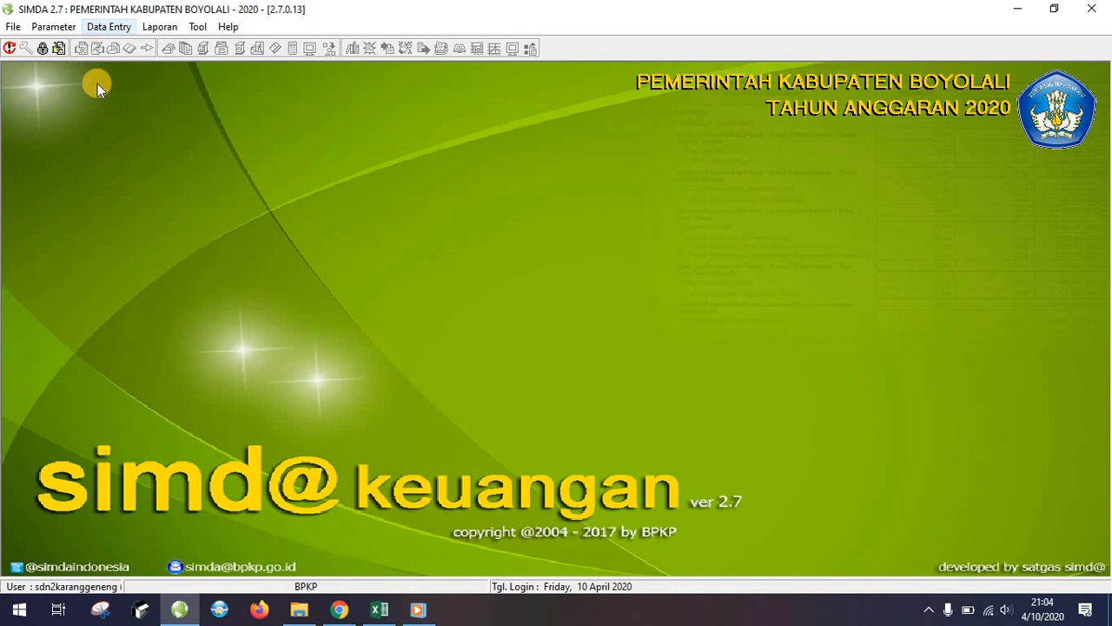
left_click(102, 27)
mouse_move(114, 68)
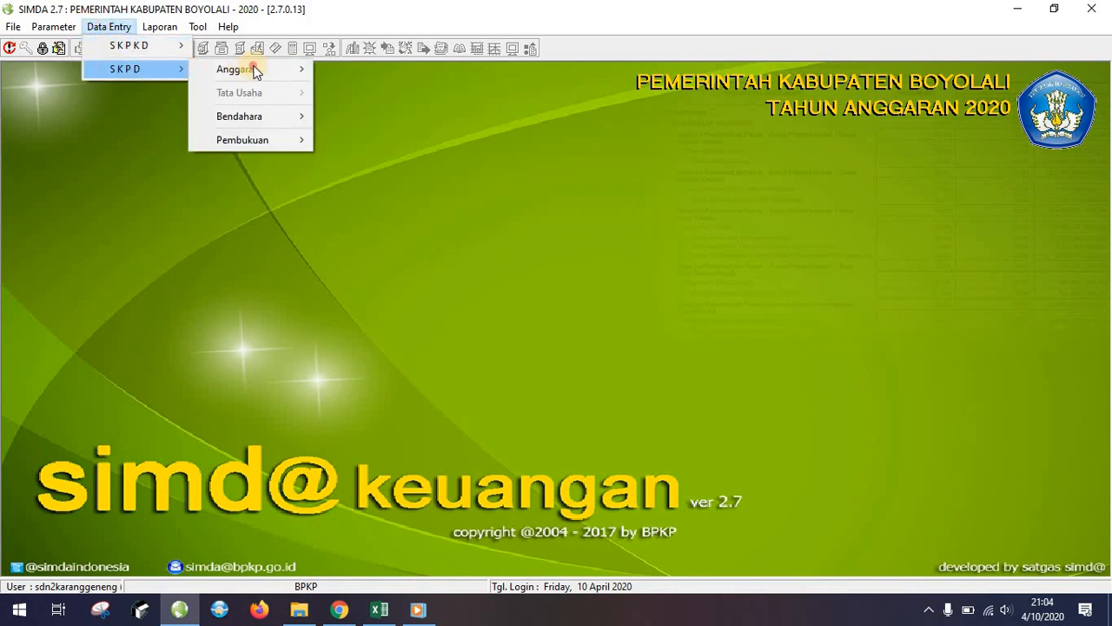
mouse_move(252, 70)
left_click(432, 89)
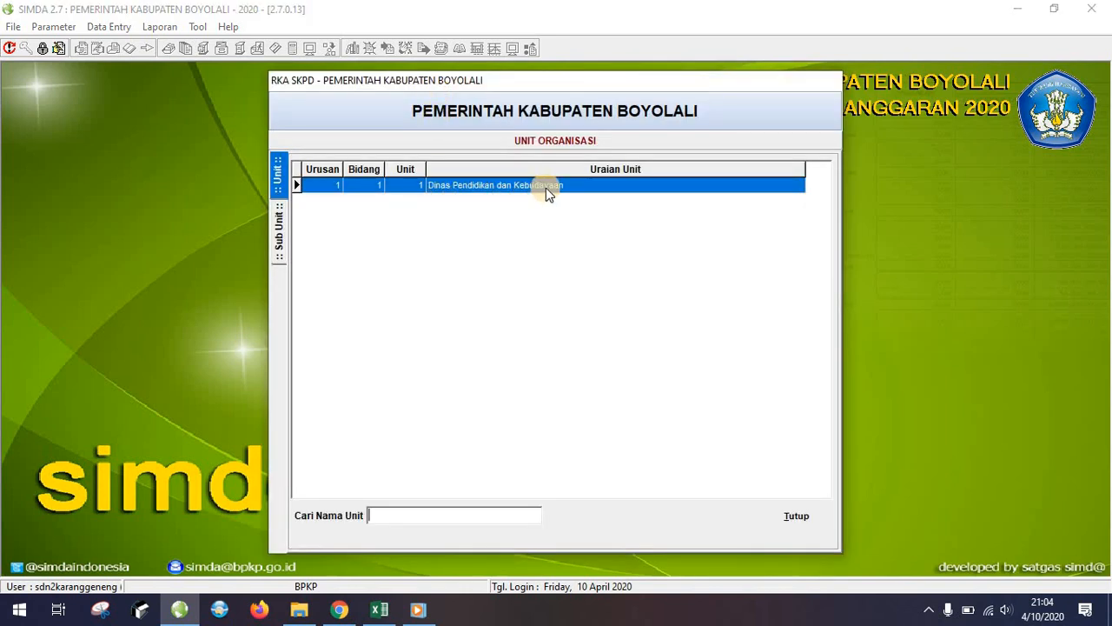
double_click(546, 188)
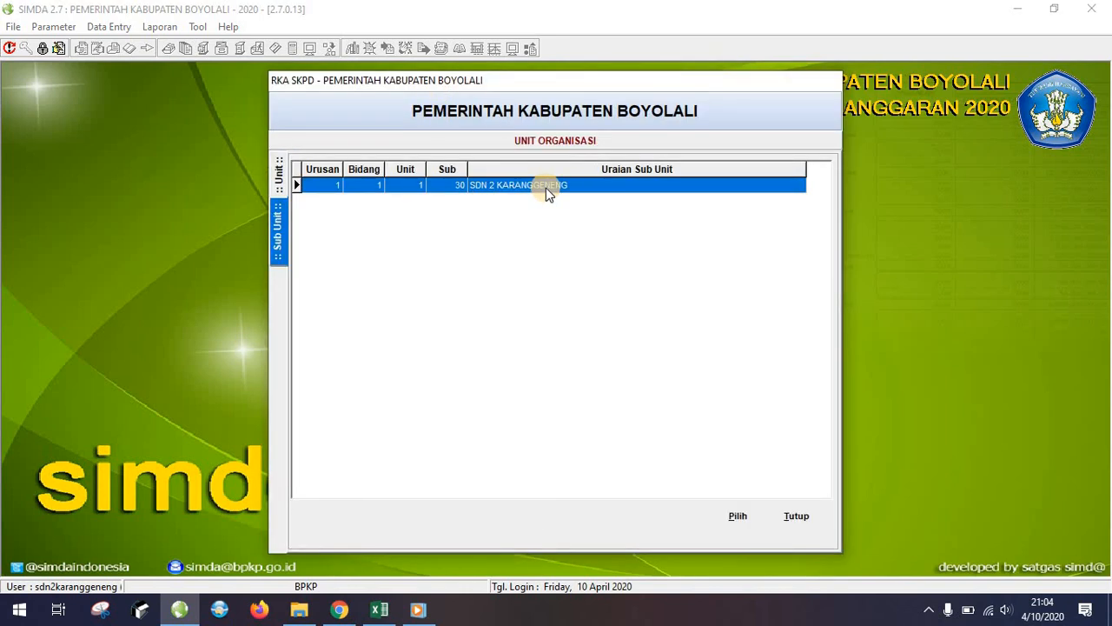
double_click(546, 188)
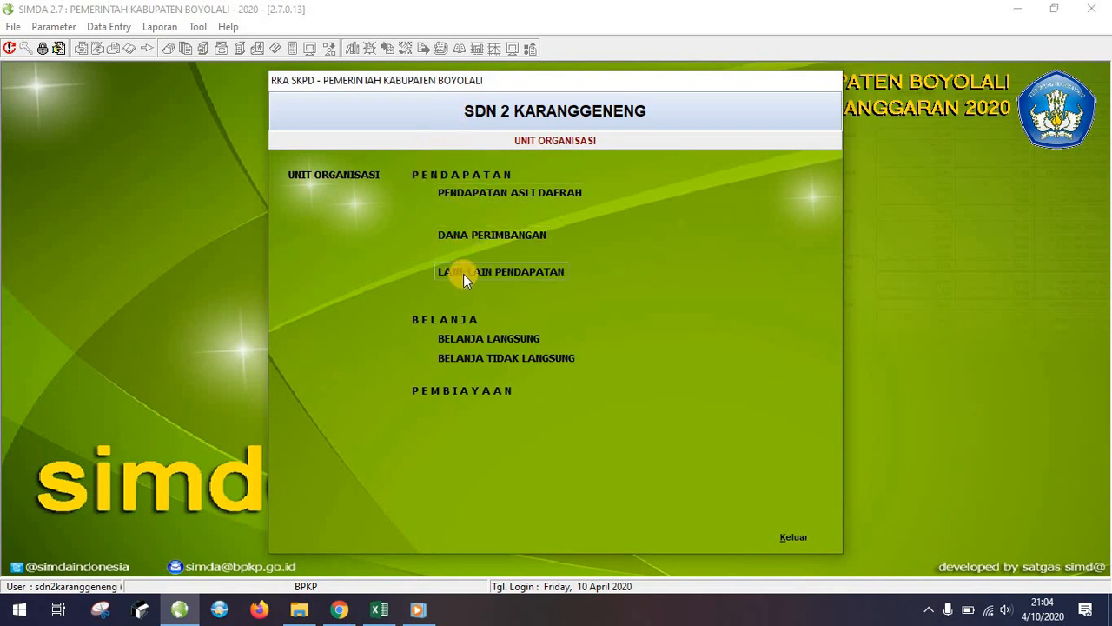
Open the Lain-Lain Pendapatan details for Pendapatan Hibah Dari Dana BOS and check the Harga Satuan.
left_click(494, 274)
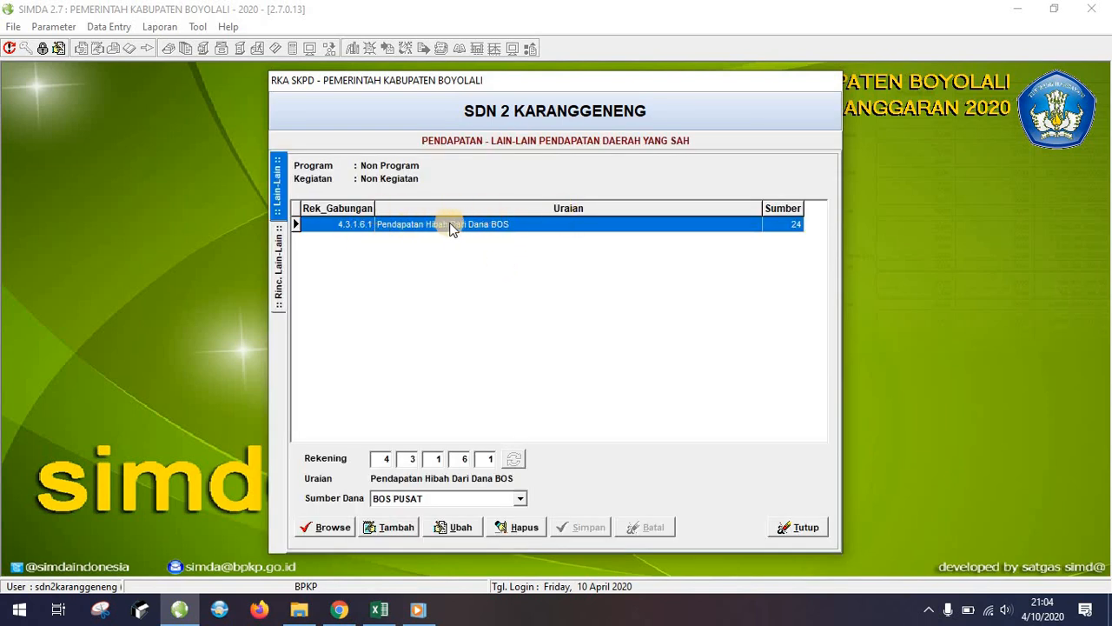
double_click(519, 223)
left_click(459, 471)
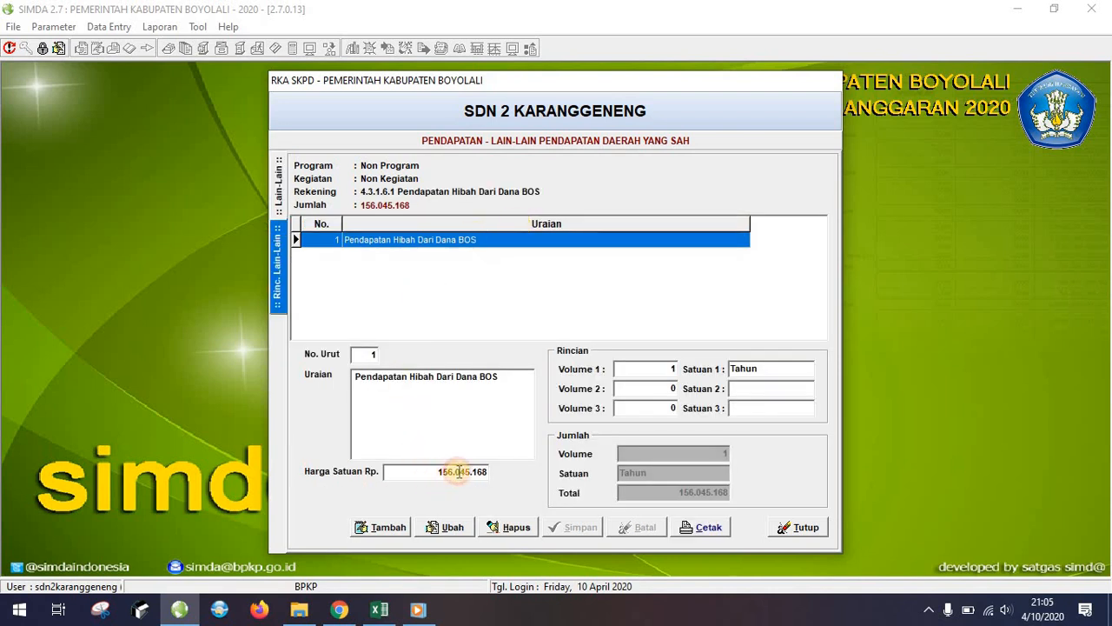
left_click_drag(385, 471, 447, 472)
left_click(459, 472)
left_click(452, 472)
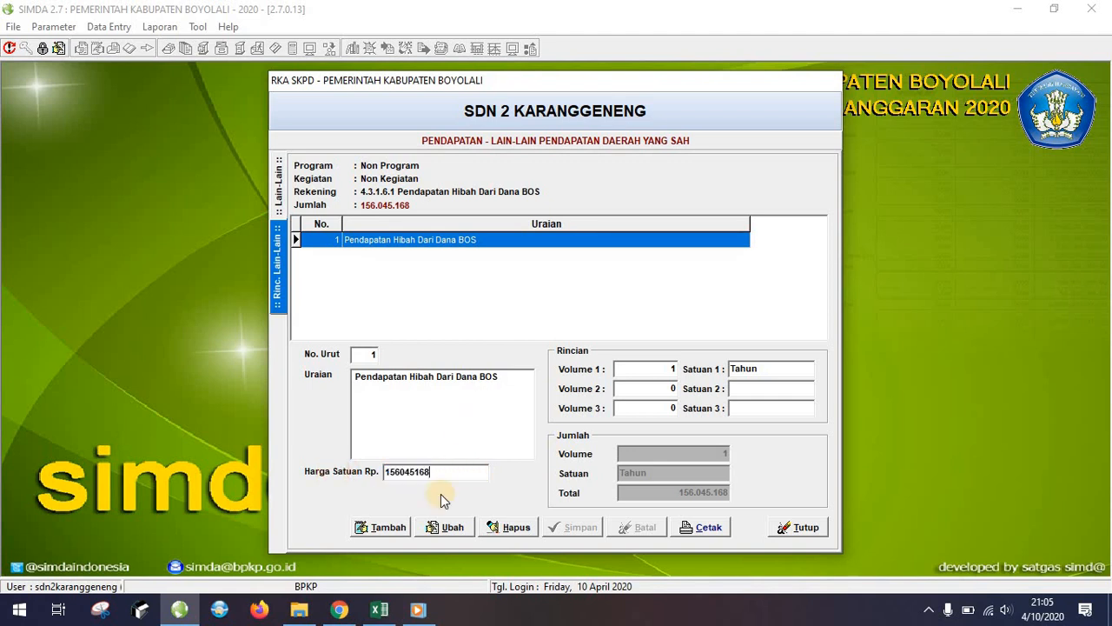
Switch to Excel and copy the Pendapatan 1 Tahun amount from the RKAS sheet.
left_click(379, 609)
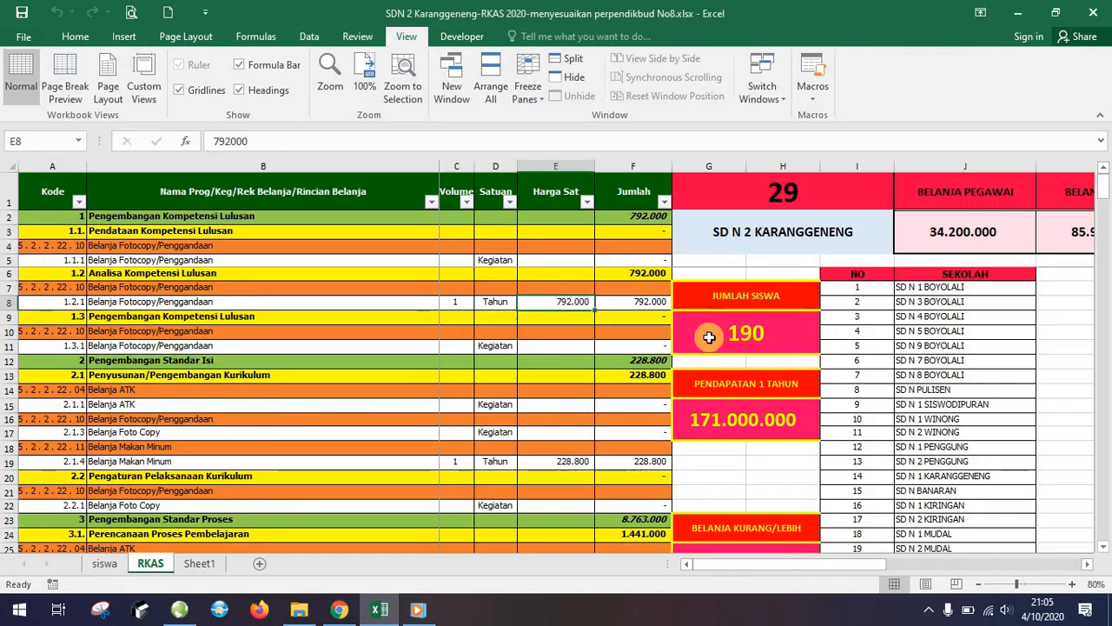
left_click(757, 427)
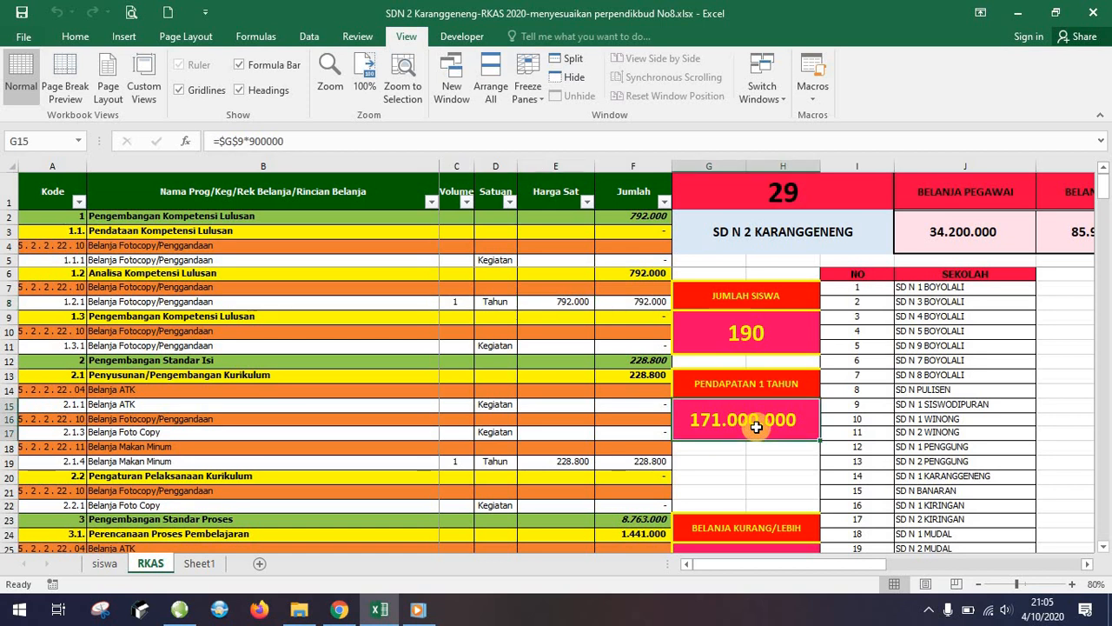
key("ctrl+c")
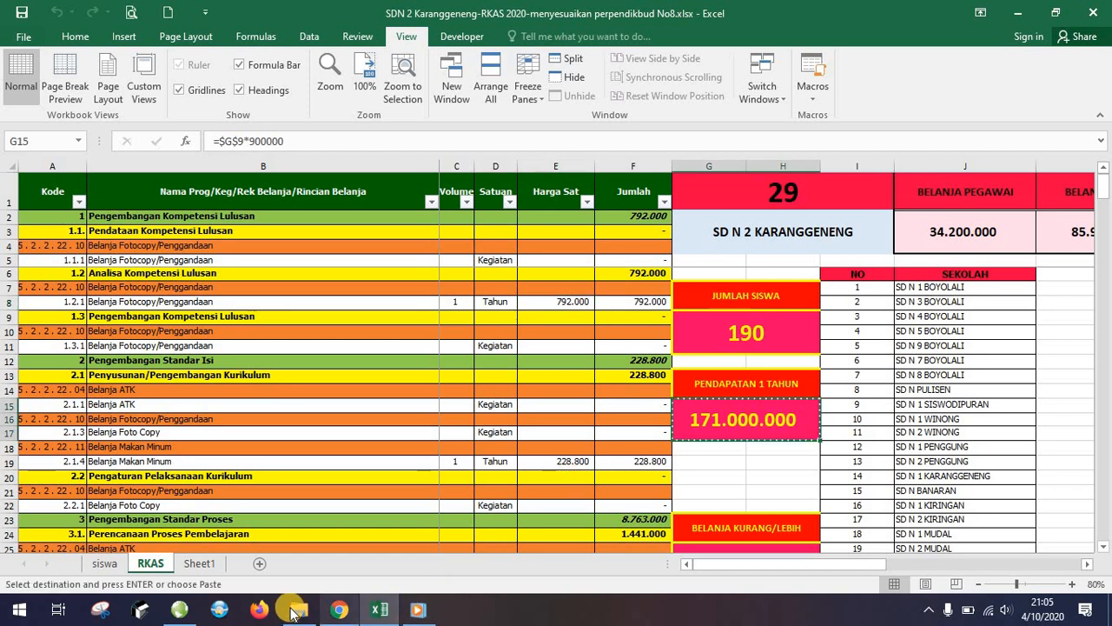
Back in SIMDA, edit the Pendapatan Hibah Dari Dana BOS detail and paste 171.000.000 as its Harga Satuan.
left_click(179, 609)
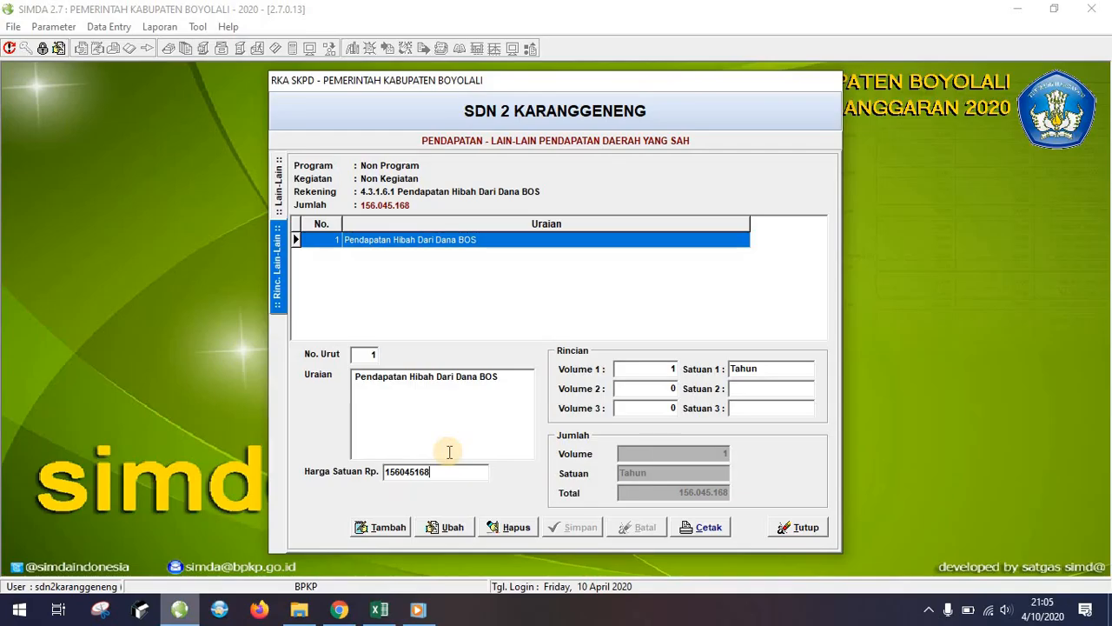
left_click(447, 529)
left_click(467, 470)
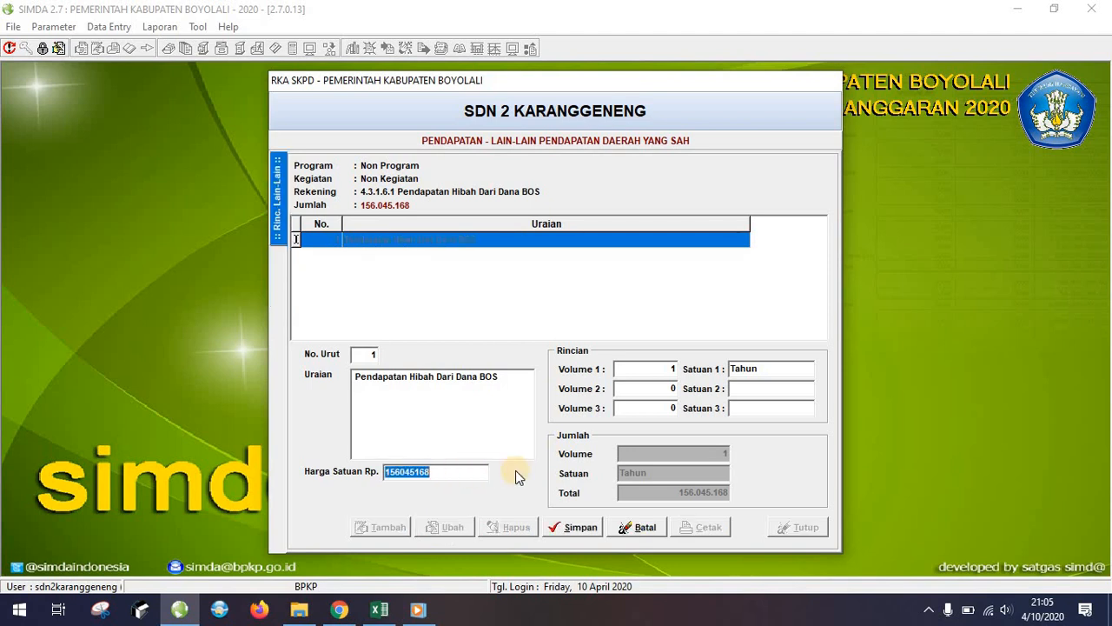
key("ctrl+v")
key("Tab")
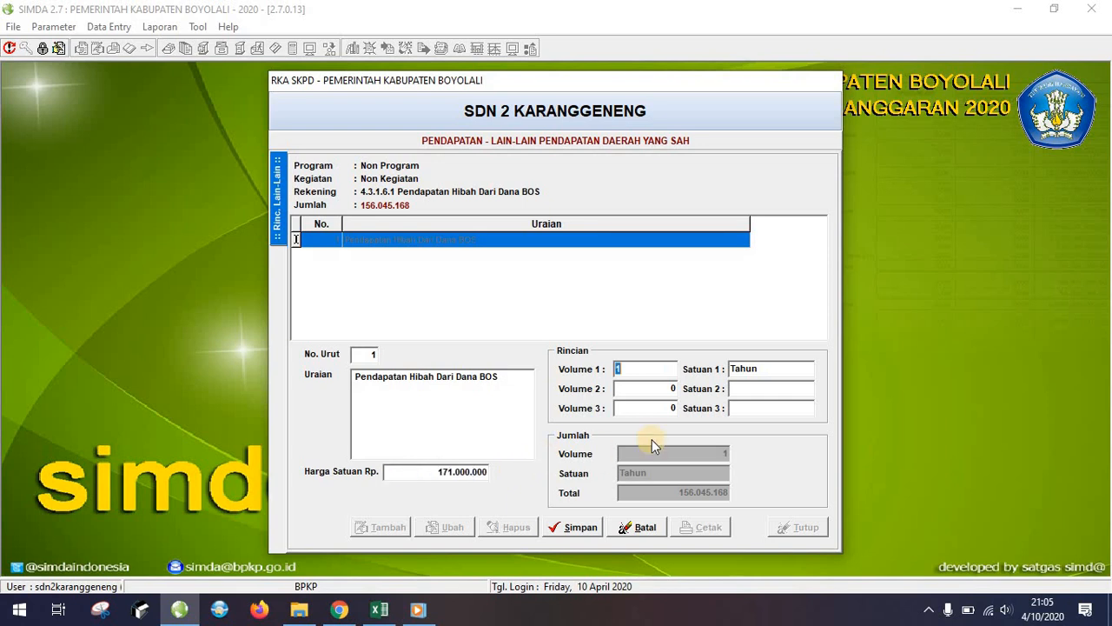
Save the edited Pendapatan Hibah Dari Dana BOS detail and close the Lain-Lain Pendapatan entry.
left_click(753, 369)
left_click(578, 526)
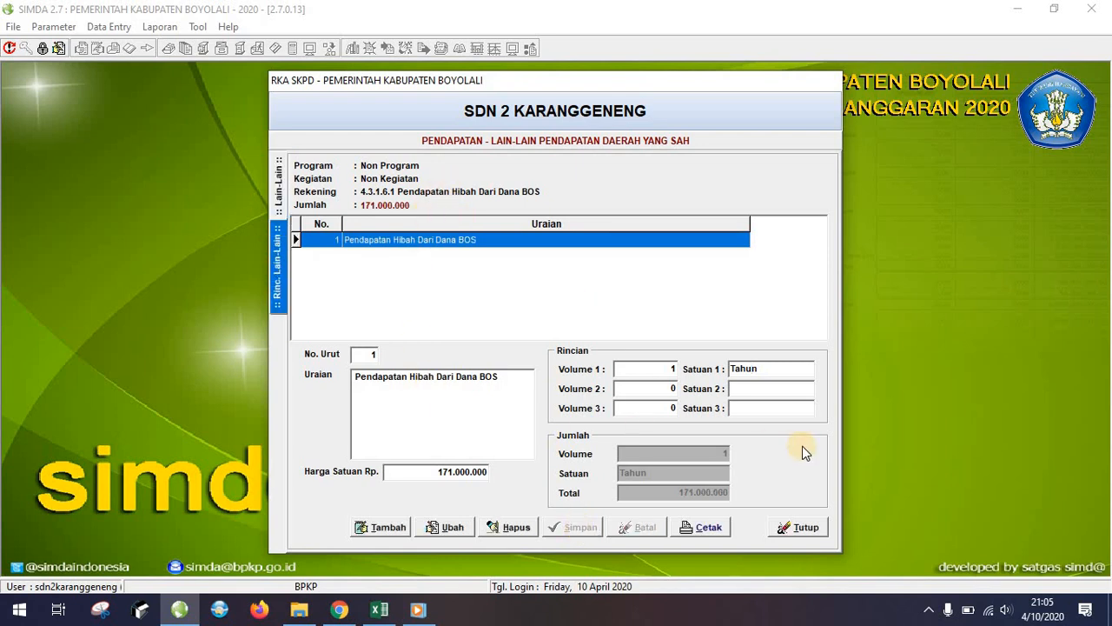
left_click(805, 528)
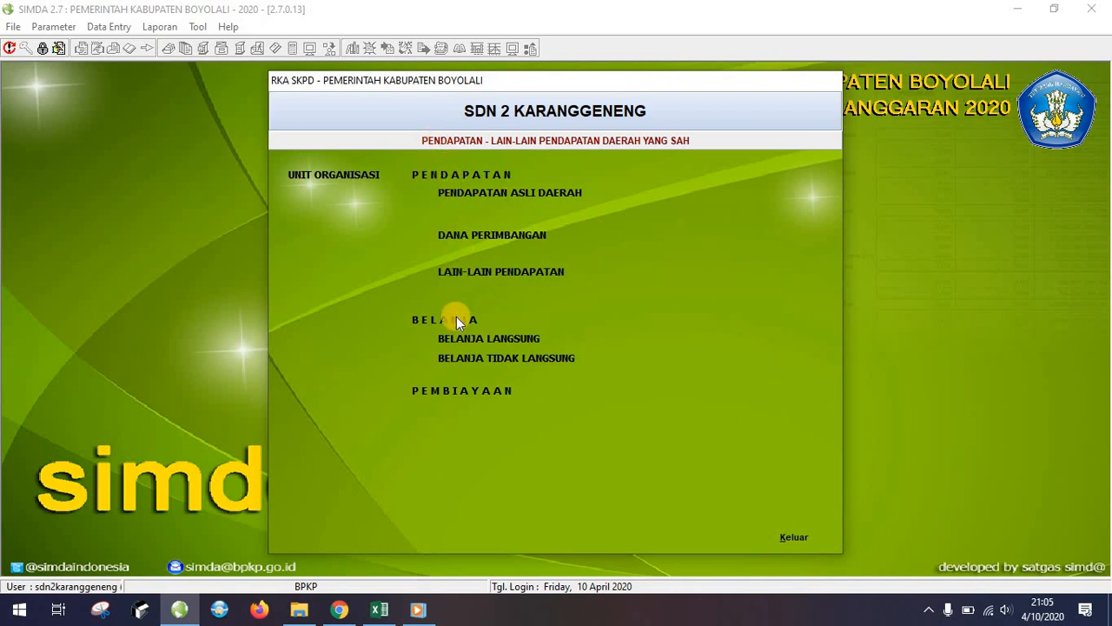
Open the Belanja Langsung section and look through its list of programs.
left_click(516, 341)
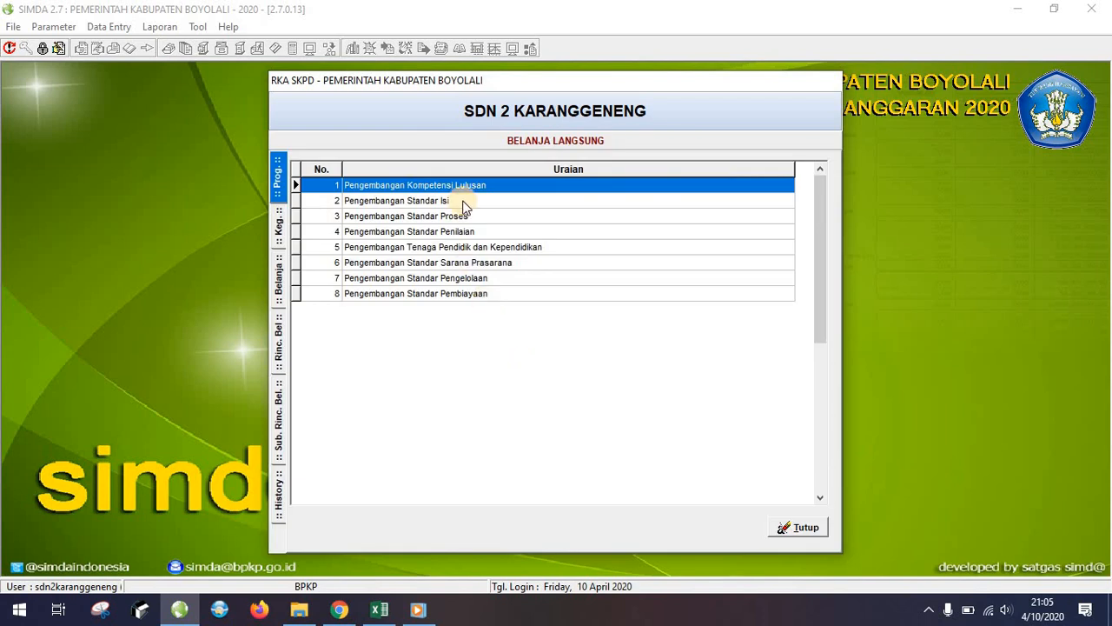
scroll(464, 252, "down", 7)
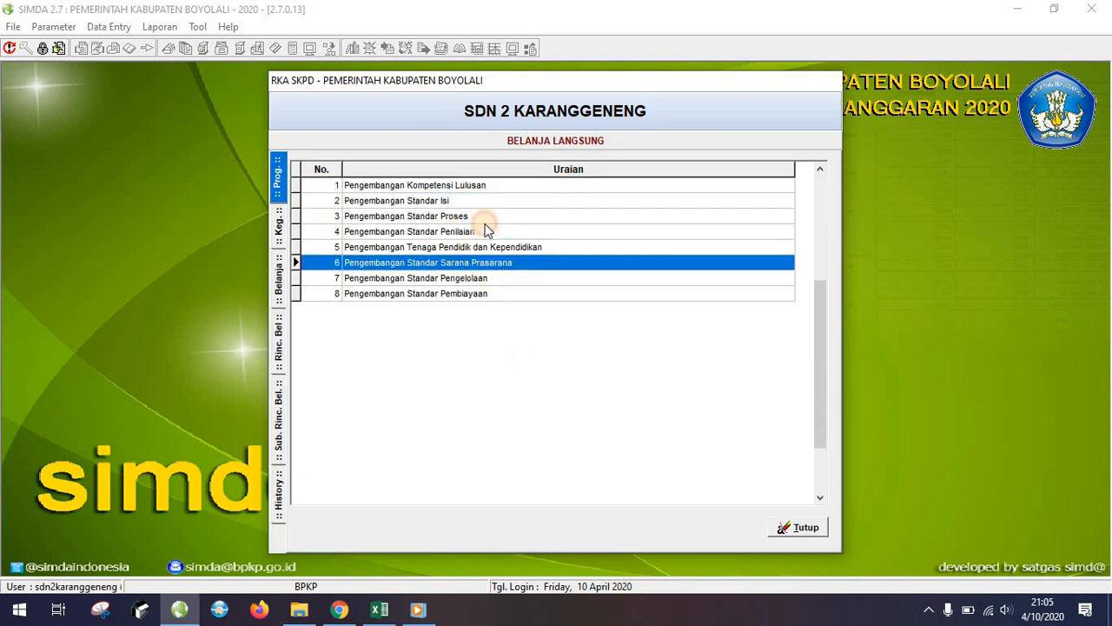
left_click(387, 200)
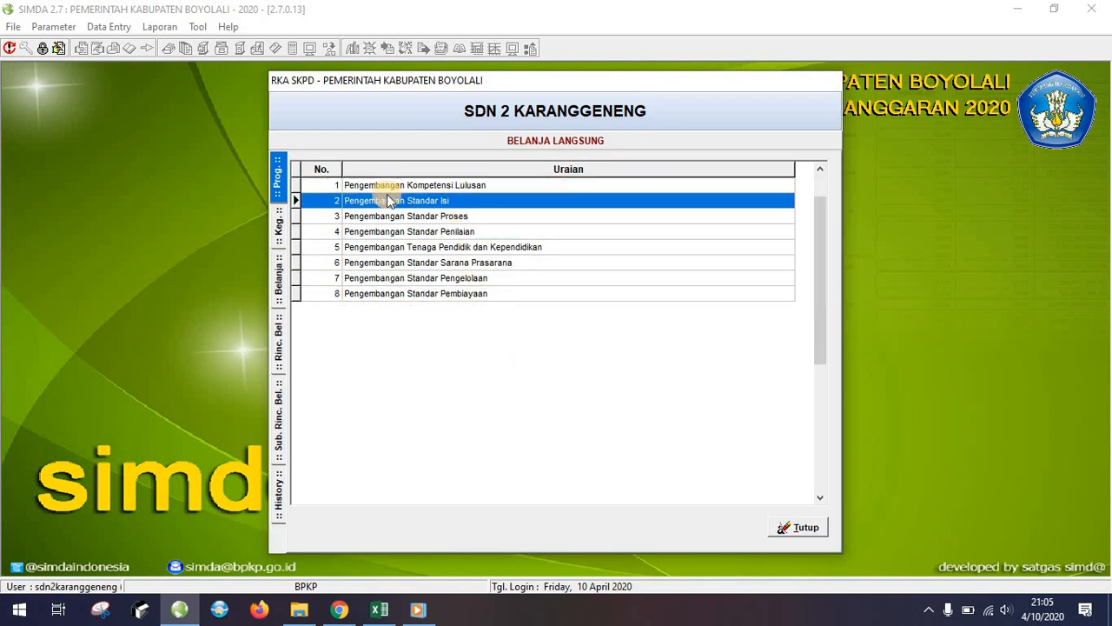
Check item 1.2.1's Harga Sat in the Excel RKAS sheet, and open the Pengembangan Kompetensi Lulusan program back in SIMDA.
left_click(379, 609)
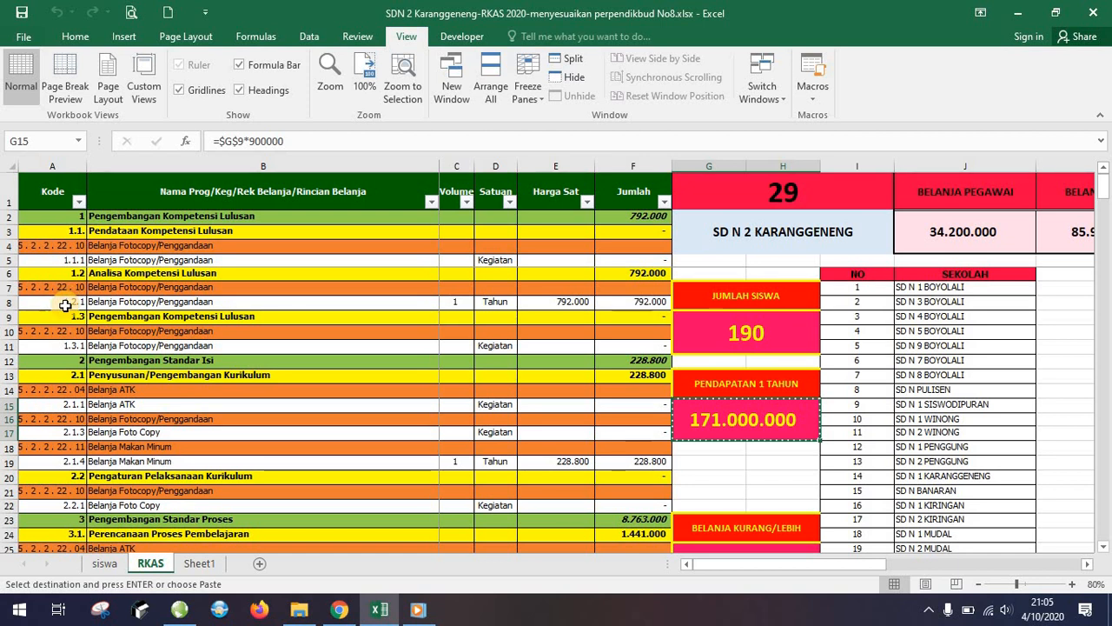
left_click(572, 301)
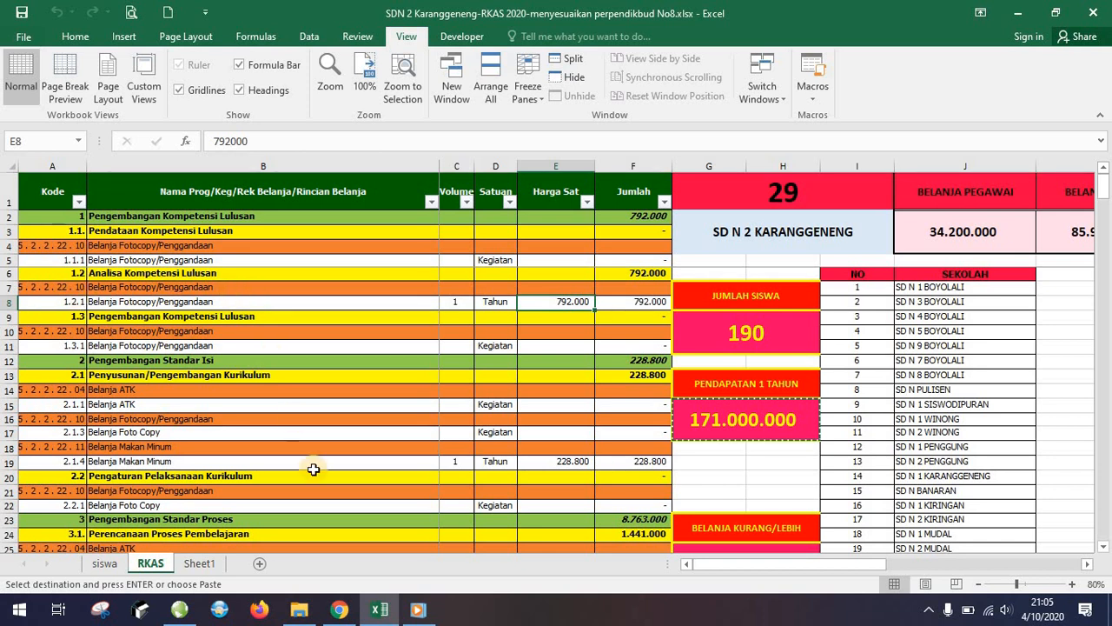
left_click(177, 612)
double_click(437, 186)
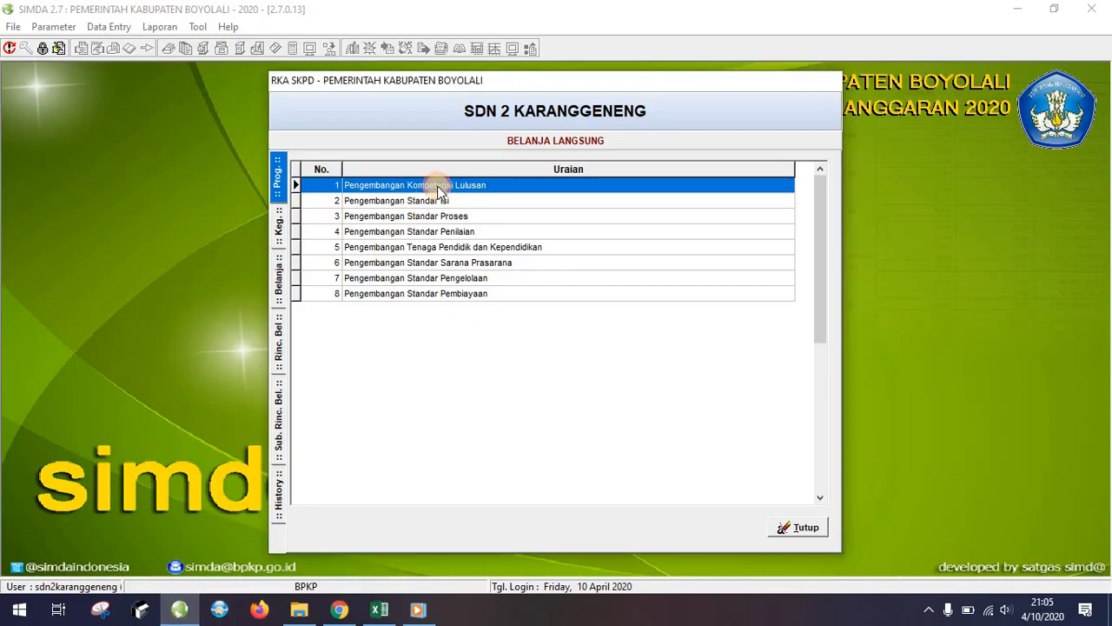
Switch to Excel and set the Harga Sat cells E2 to E279 of the RKAS sheet to the General number format.
left_click(379, 609)
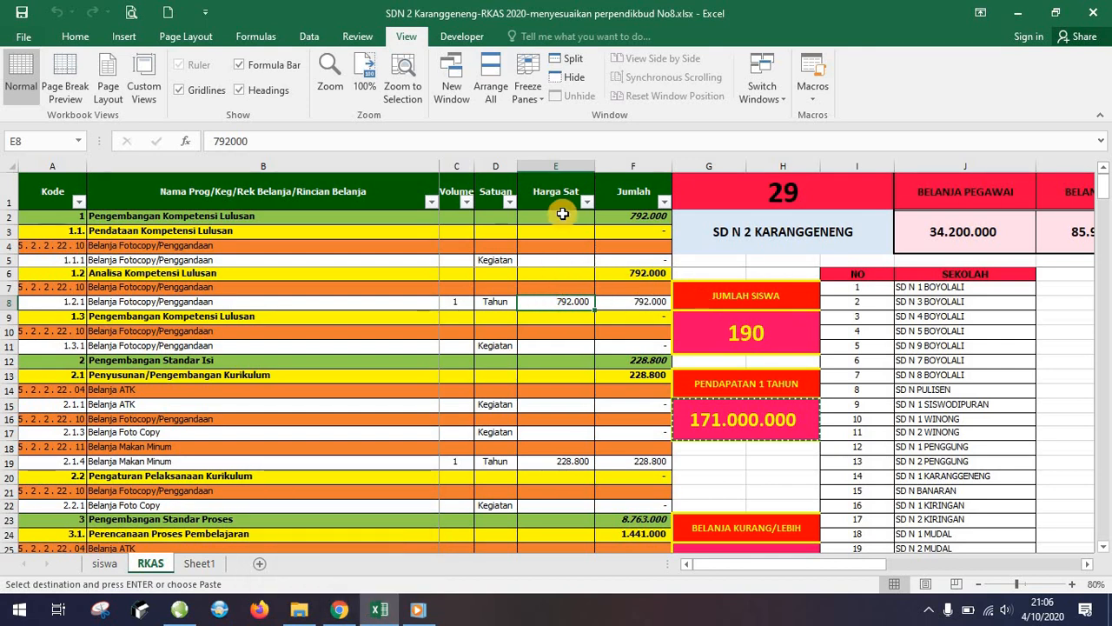
left_click_drag(563, 214, 569, 622)
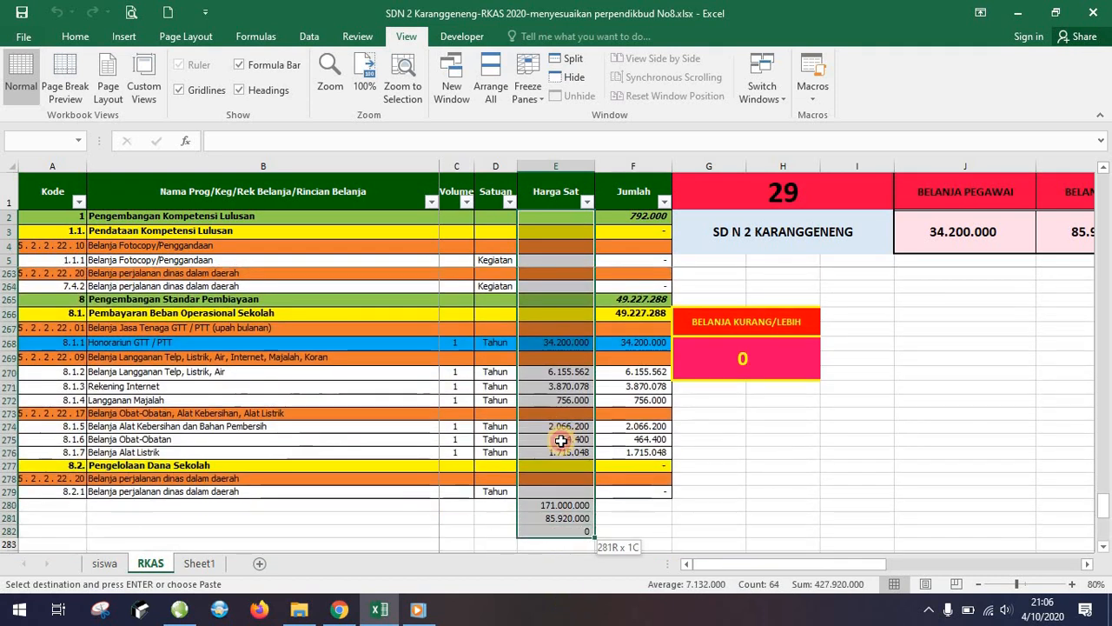
mouse_move(561, 440)
left_mouse_down()
mouse_move(556, 487)
mouse_move(567, 454)
left_mouse_up()
right_click(567, 453)
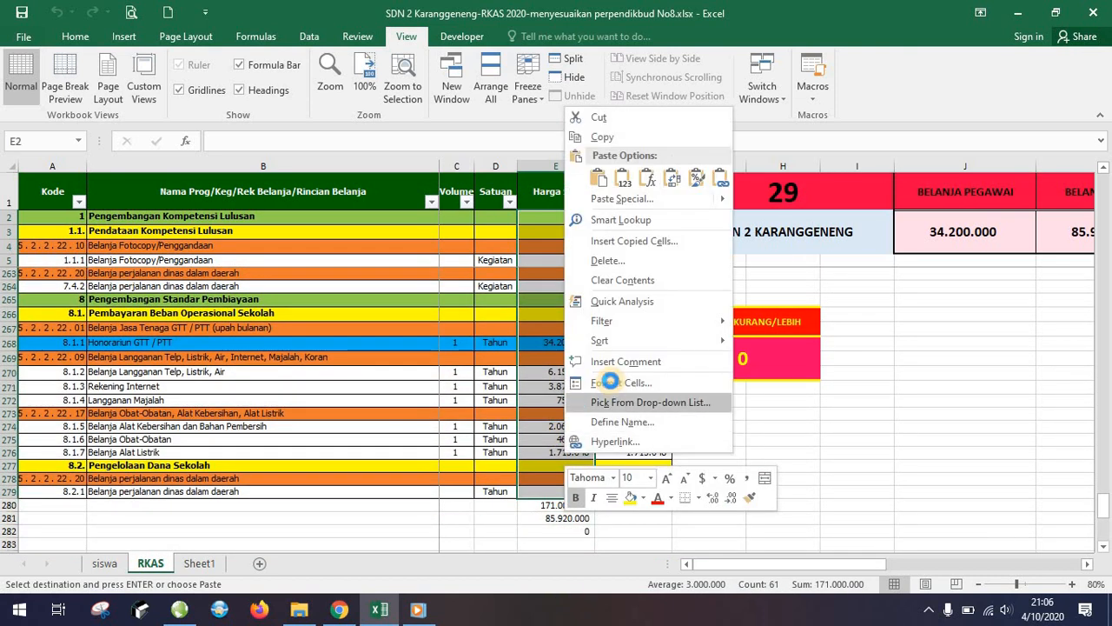
left_click(609, 381)
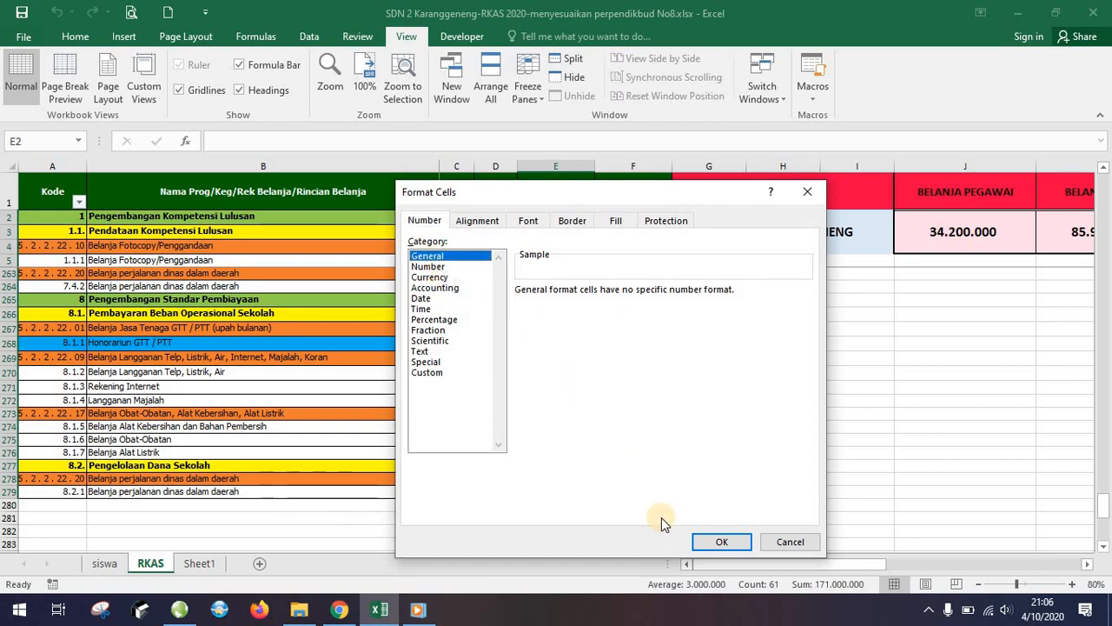
left_click(718, 543)
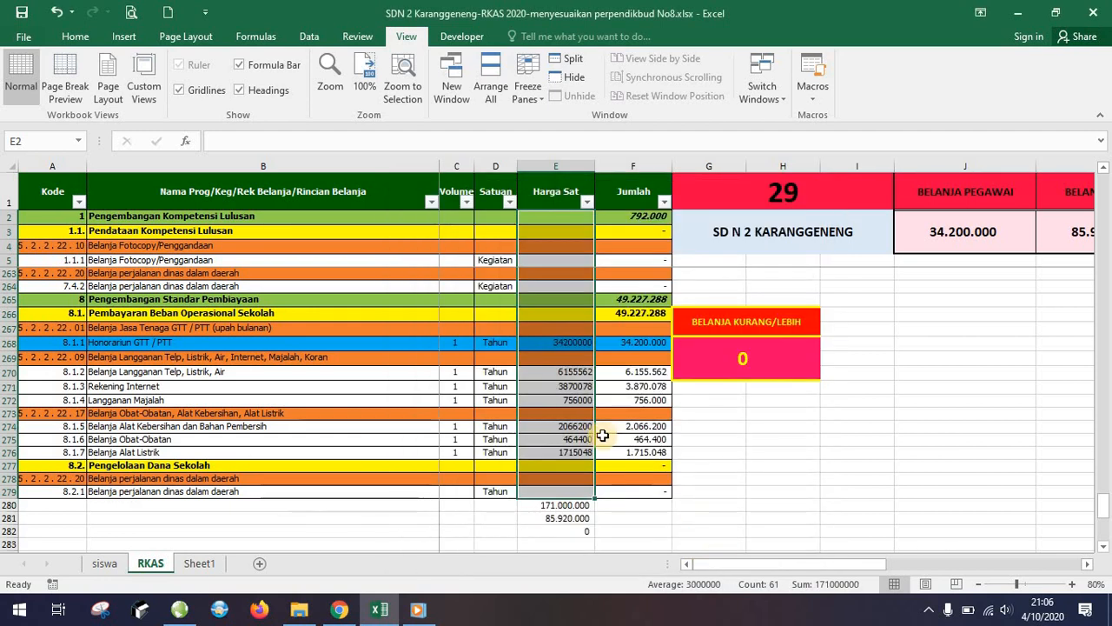
Copy the Harga Sat value 792000 of item 1.2.1 Belanja Fotocopy/Penggandaan from the RKAS sheet.
scroll(600, 435, "up", 12)
scroll(602, 435, "up", 15)
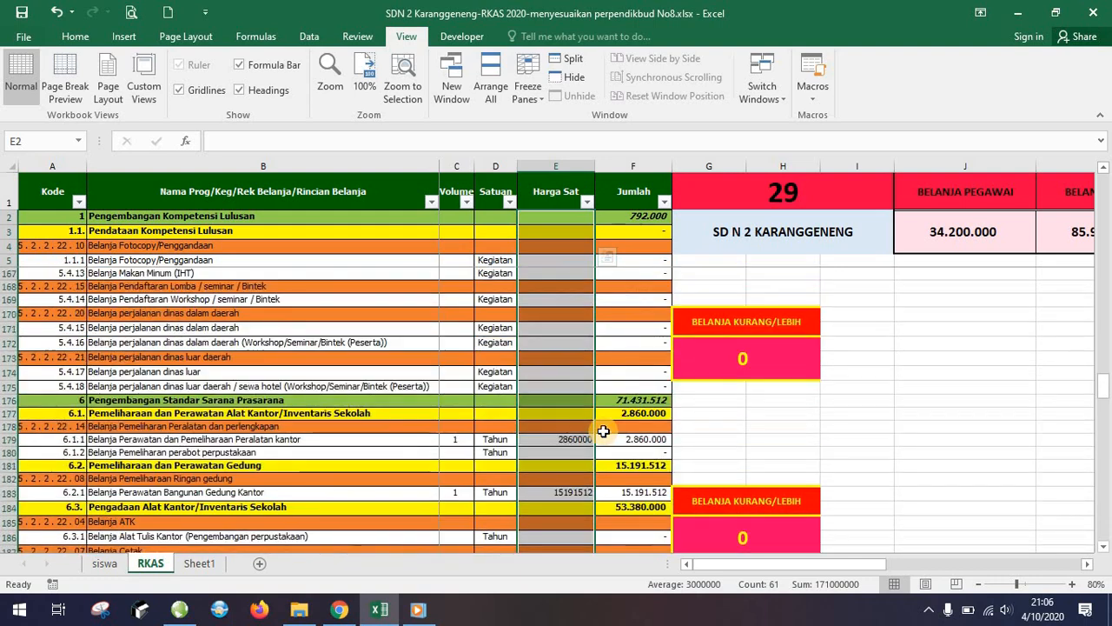
scroll(603, 431, "up", 15)
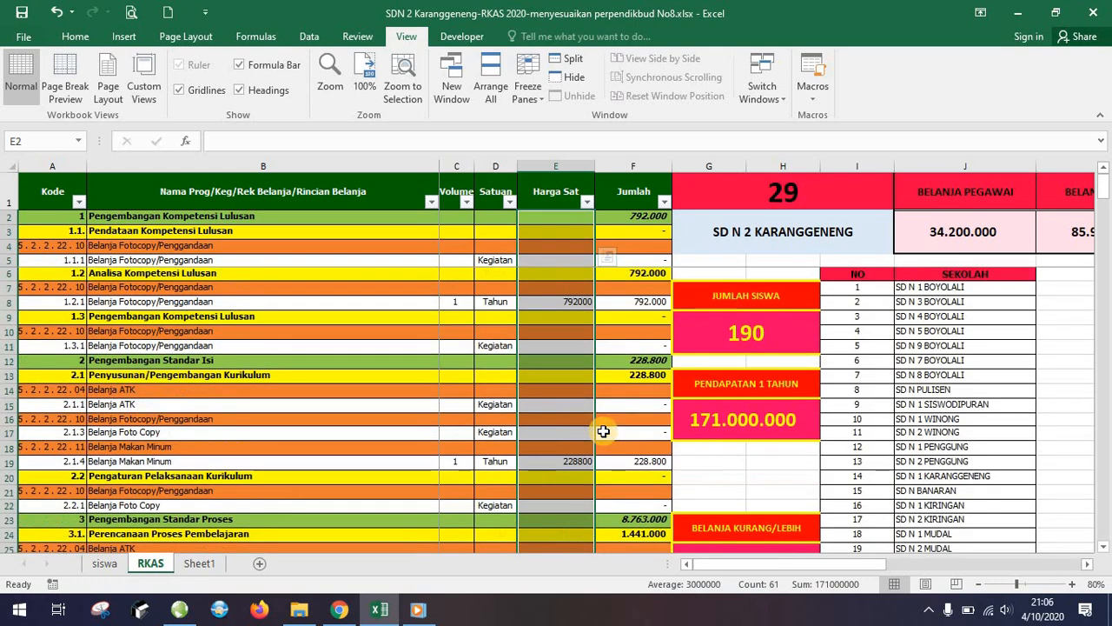
left_click(563, 302)
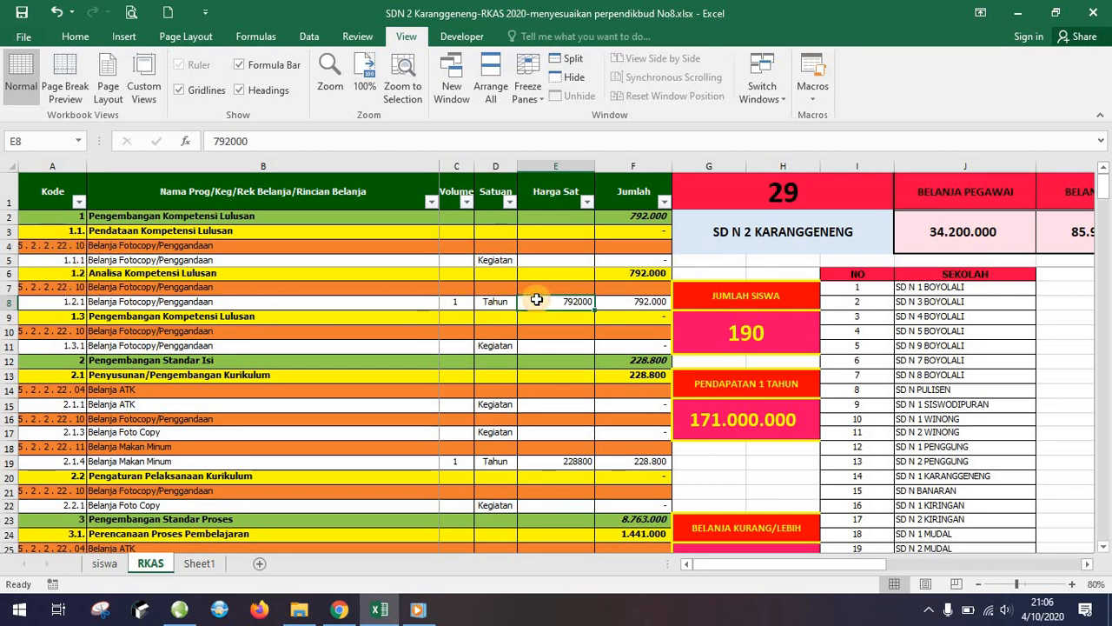
key("ctrl+c")
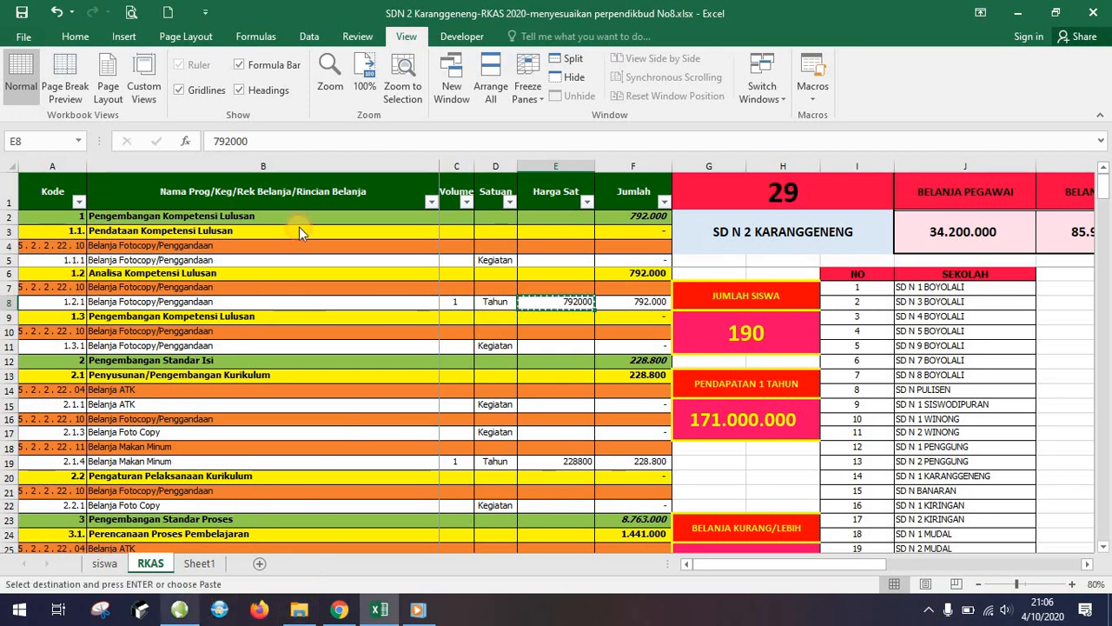
Switch to SIMDA and delete the Belanja Fotocopy/Penggandaan sub-detail under the activity Pendataan Kompetensi Lulusan.
key("alt+Tab")
double_click(397, 219)
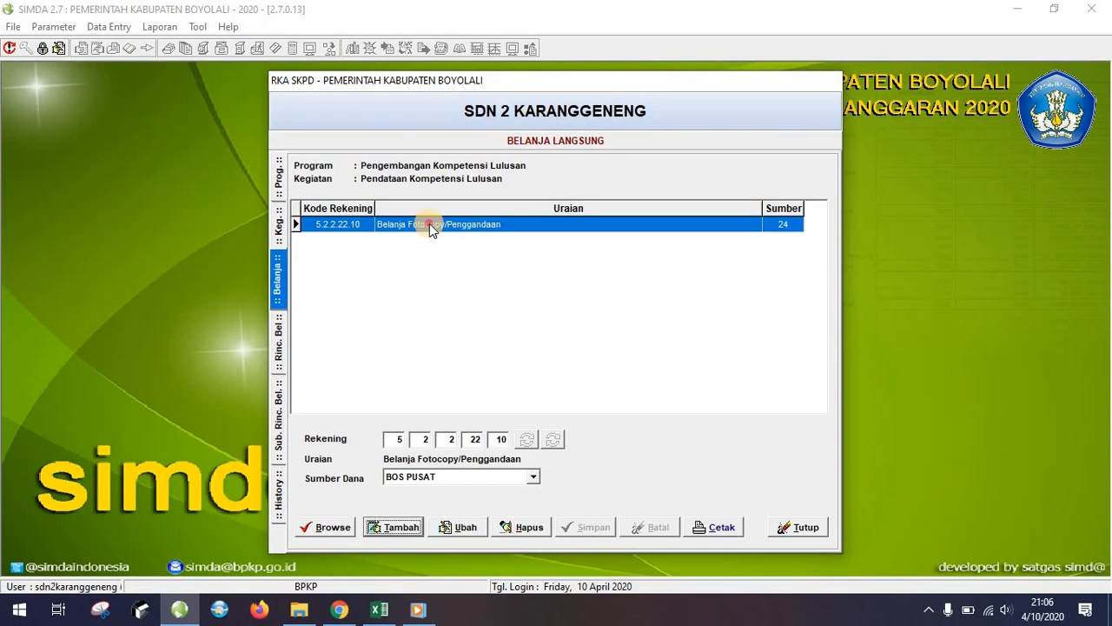
double_click(429, 223)
double_click(429, 224)
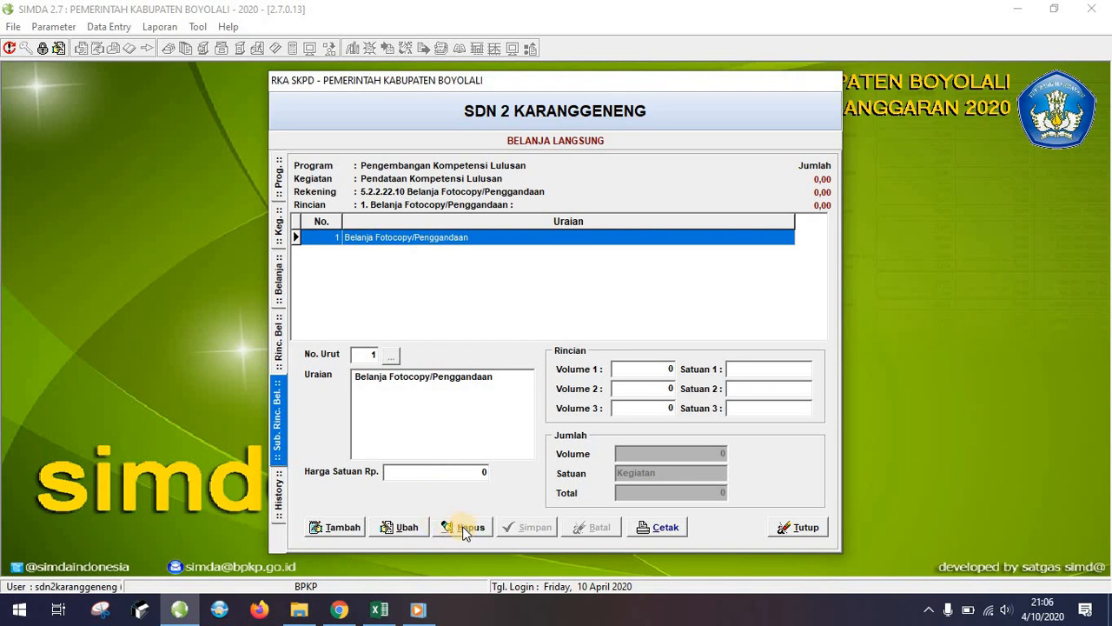
left_click(463, 526)
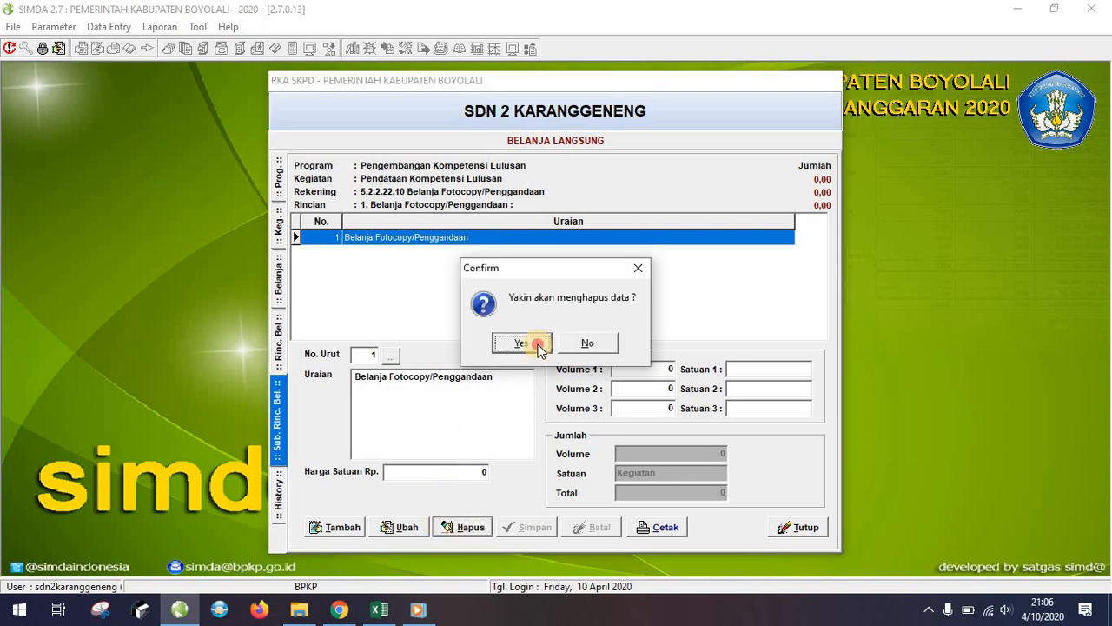
left_click(538, 345)
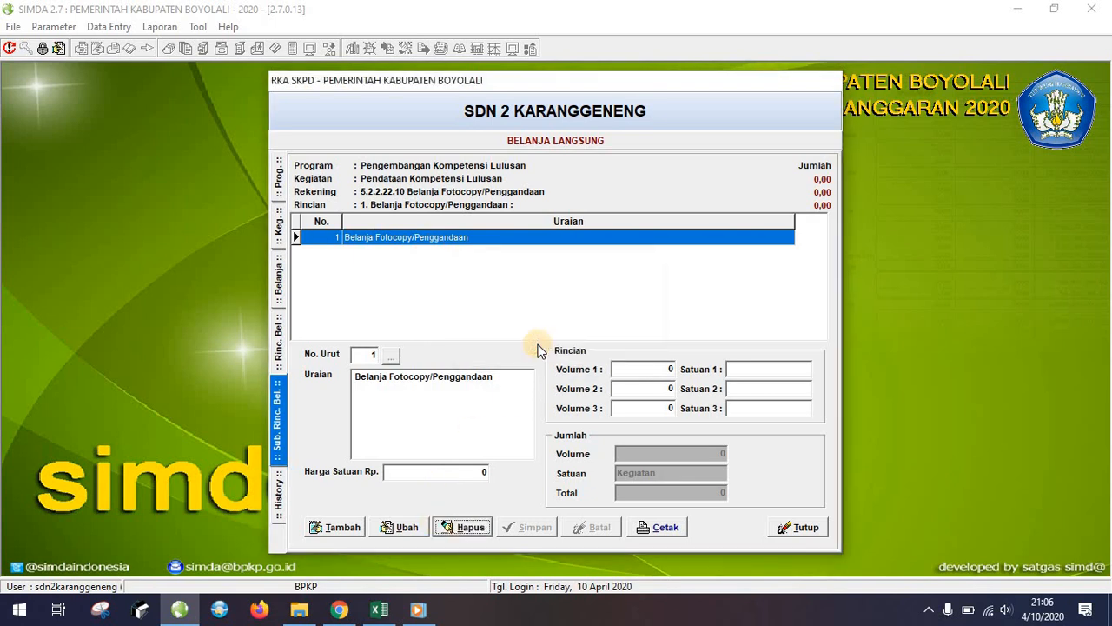
Return to the activity list and open the Belanja Fotocopy/Penggandaan sub-detail of Analisa Kompetensi Lulusan.
left_click(279, 347)
left_click(279, 285)
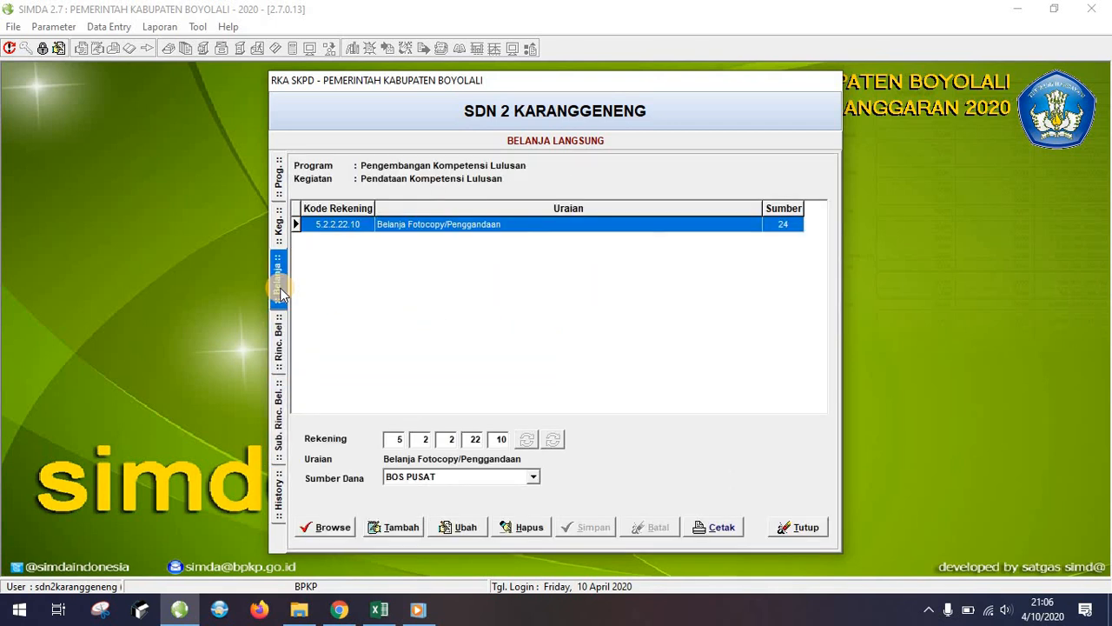
left_click(279, 226)
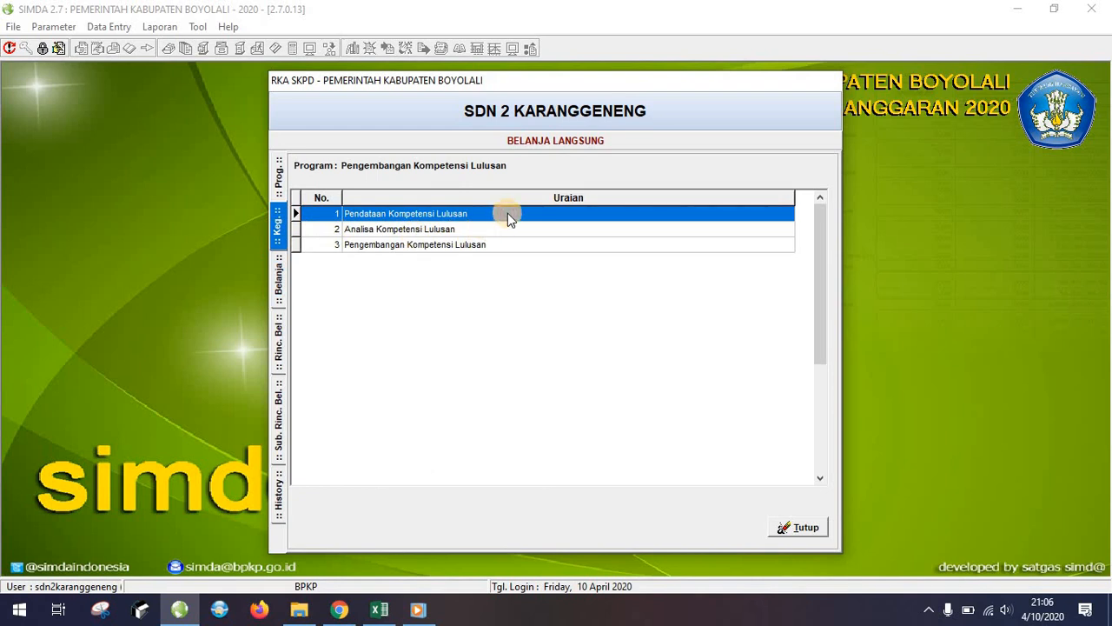
double_click(428, 229)
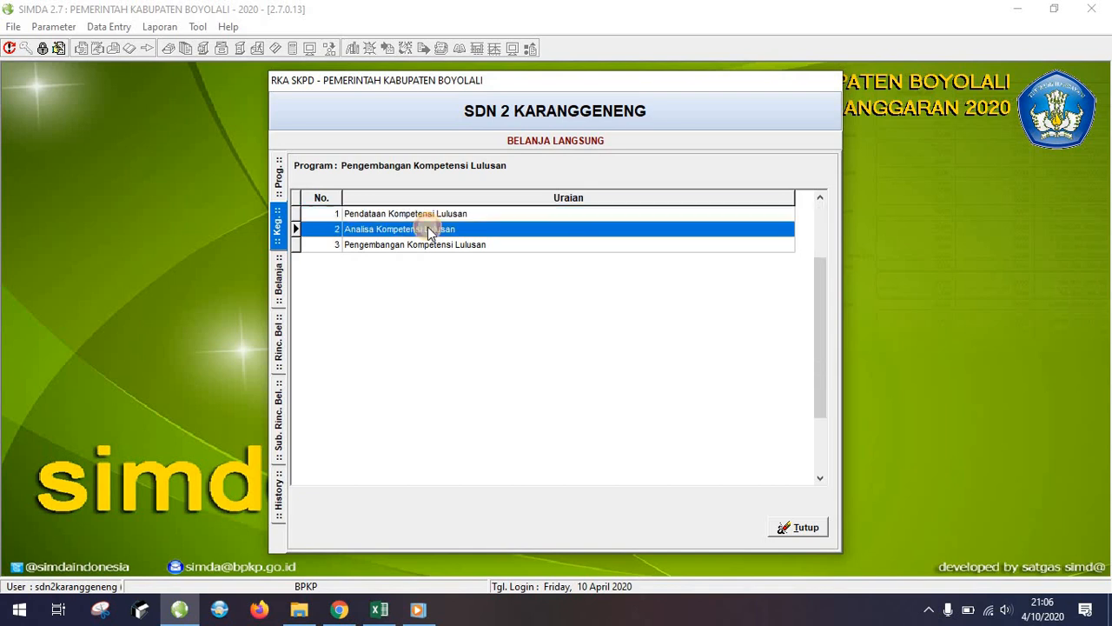
double_click(429, 228)
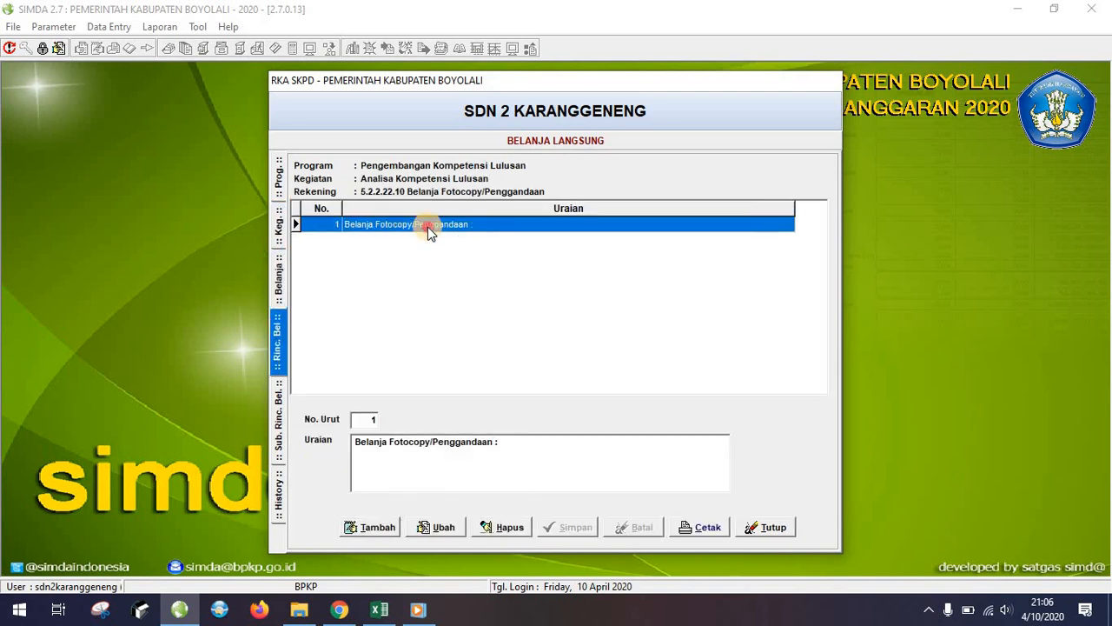
double_click(430, 228)
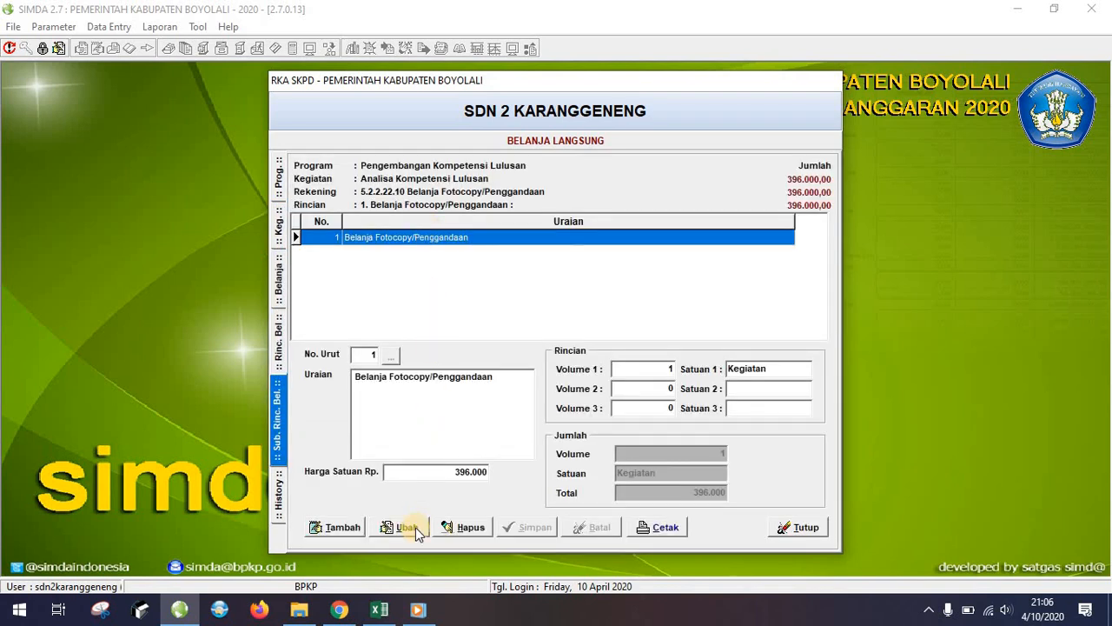
Edit the Belanja Fotocopy/Penggandaan sub-detail, setting Harga Satuan to 792000 and Satuan 1 to Tahun, and save it.
left_click_drag(462, 474, 356, 474)
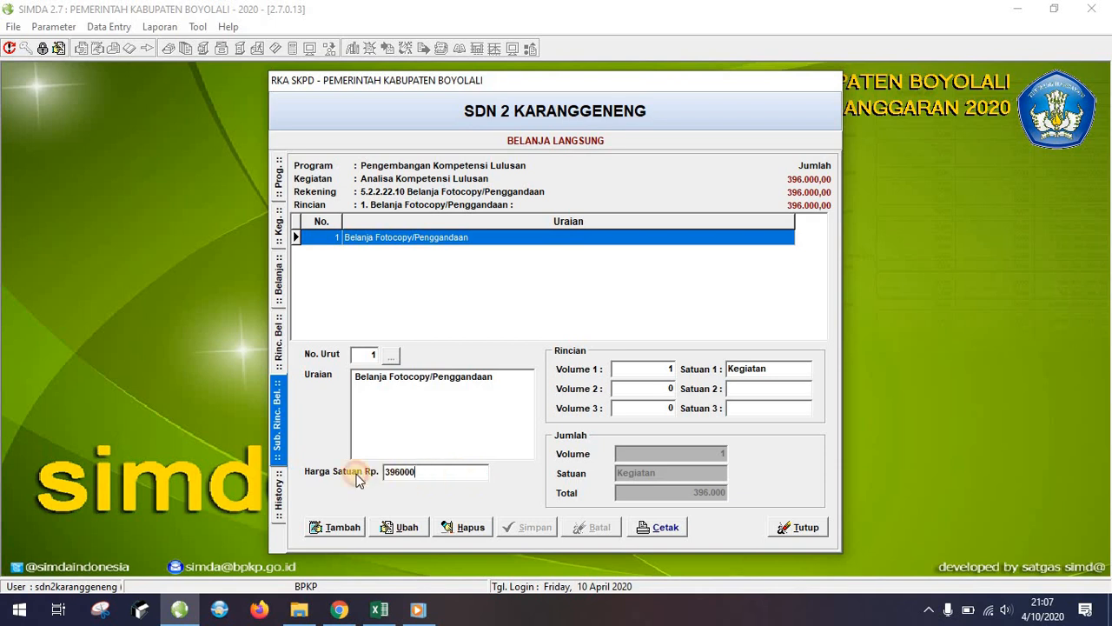
left_click(404, 528)
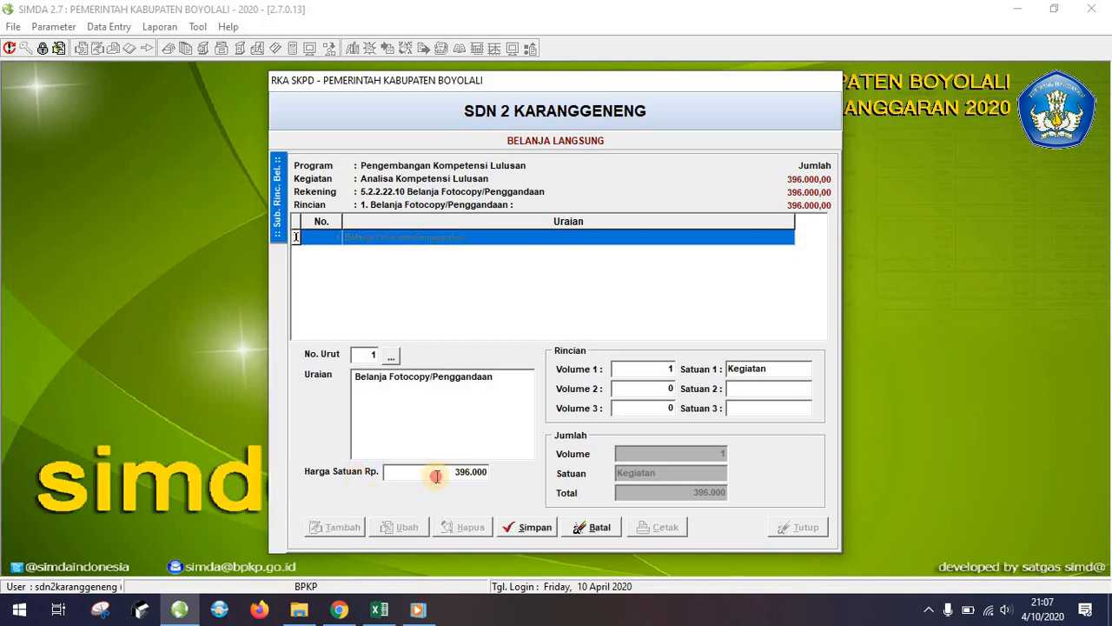
double_click(437, 475)
type("792000")
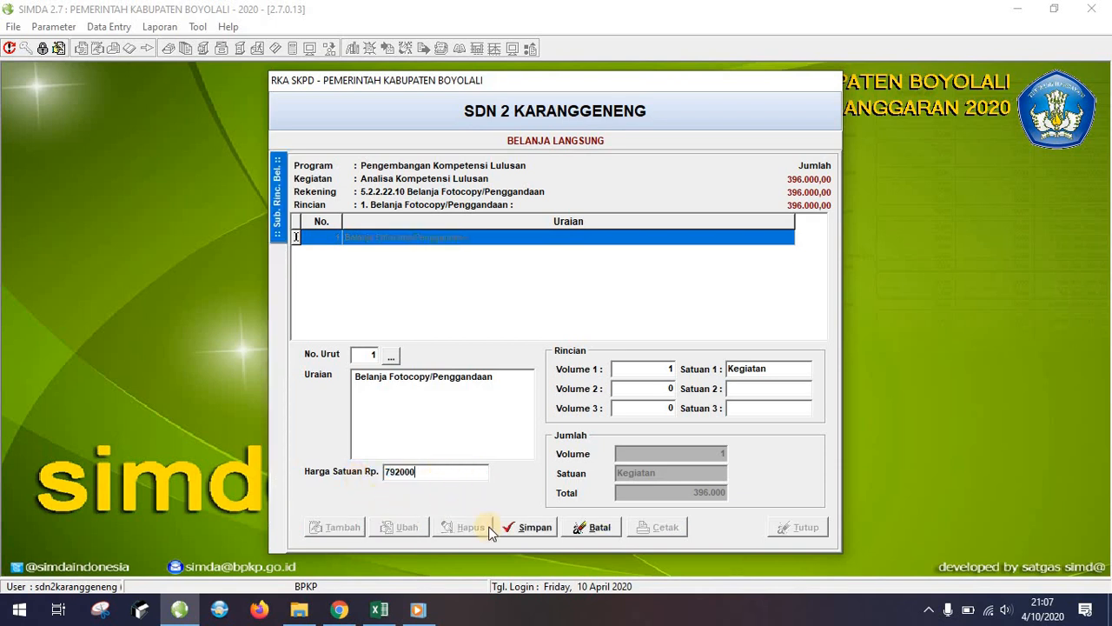
left_click(761, 371)
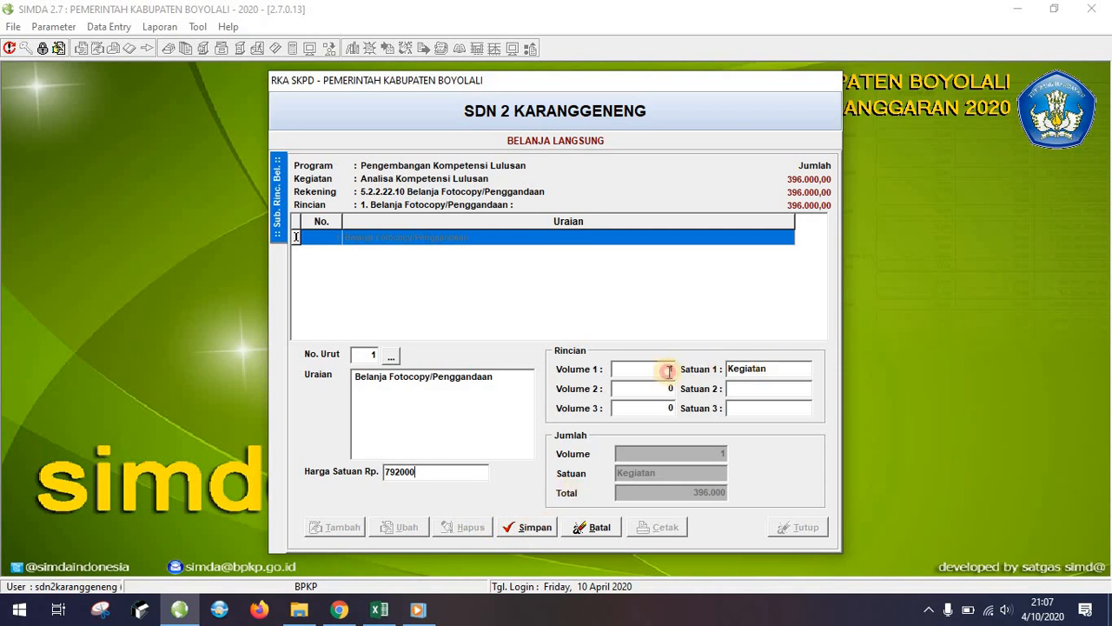
type("Tahun")
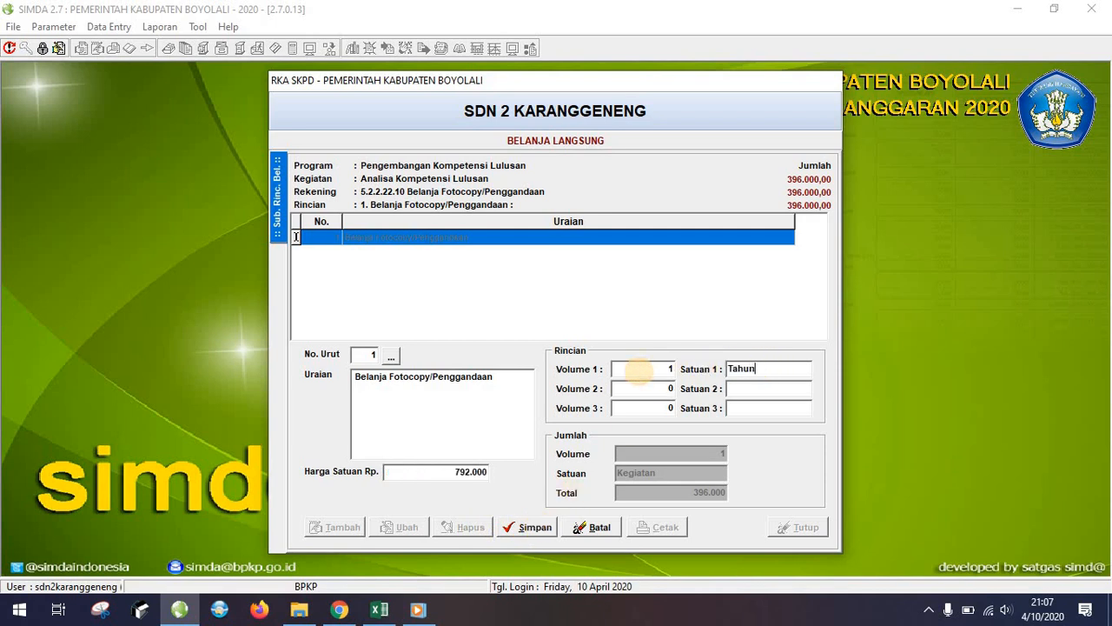
left_click(536, 528)
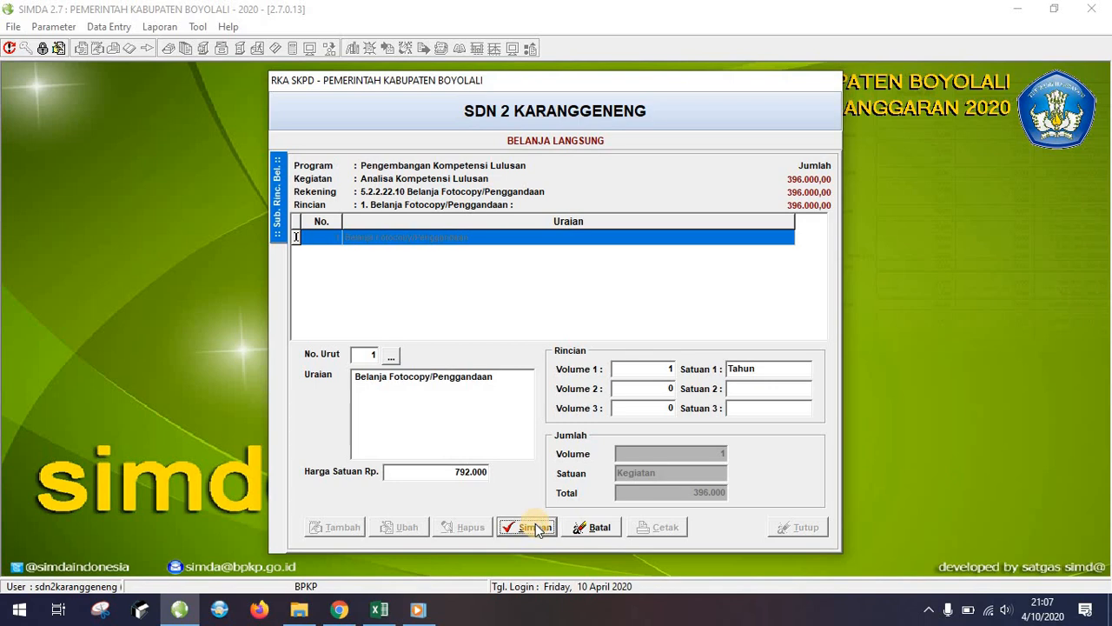
Check item 1.3.1's Harga Sat in the Excel RKAS sheet and return to SIMDA's activity list for Pengembangan Kompetensi Lulusan.
key("alt+Tab")
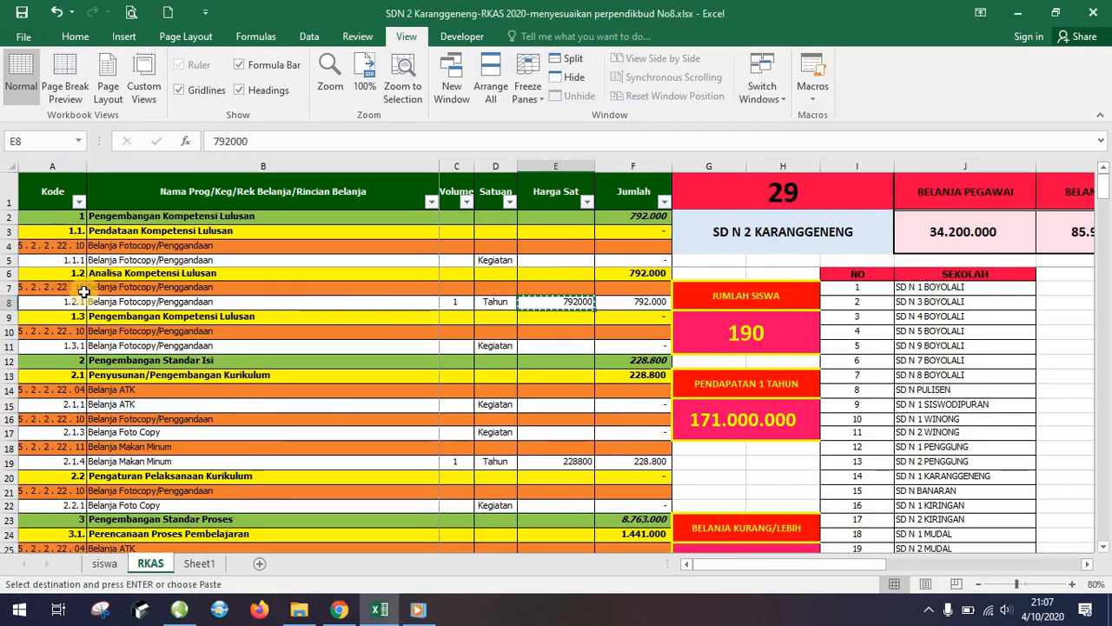
left_click(567, 343)
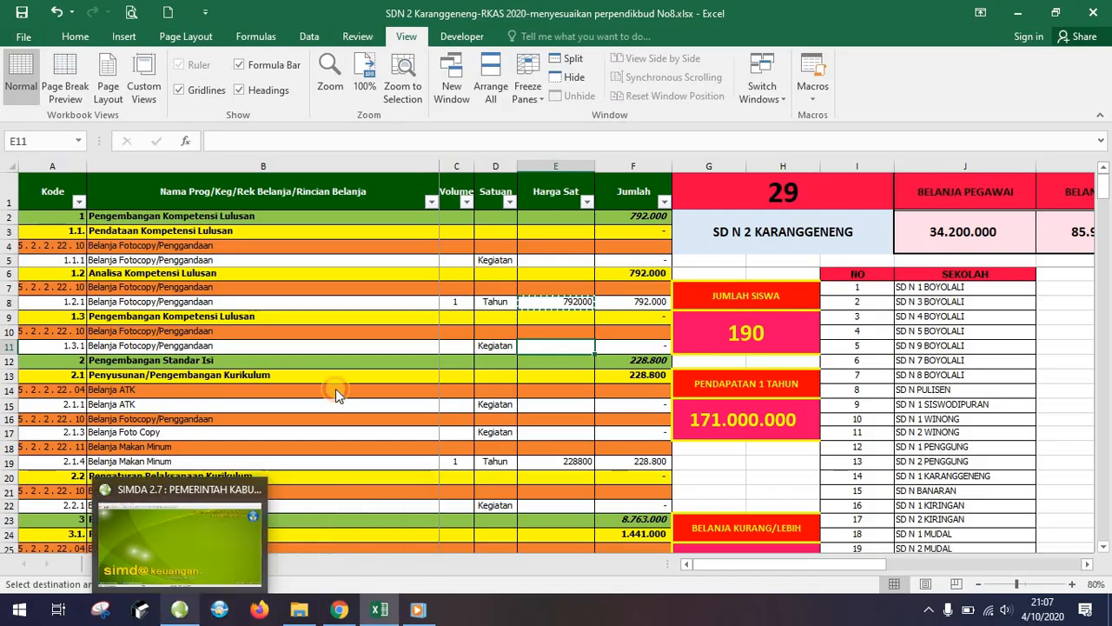
left_click(178, 608)
left_click(280, 227)
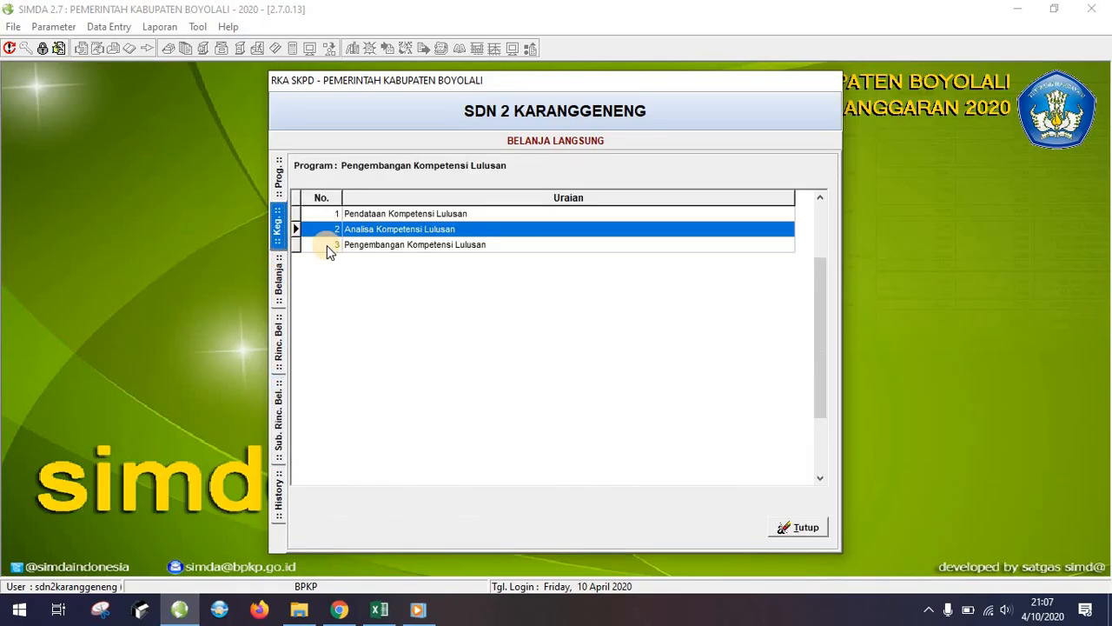
Delete the Belanja Fotocopy/Penggandaan sub-detail under the activity Pengembangan Kompetensi Lulusan and return to the program list.
double_click(380, 248)
double_click(422, 224)
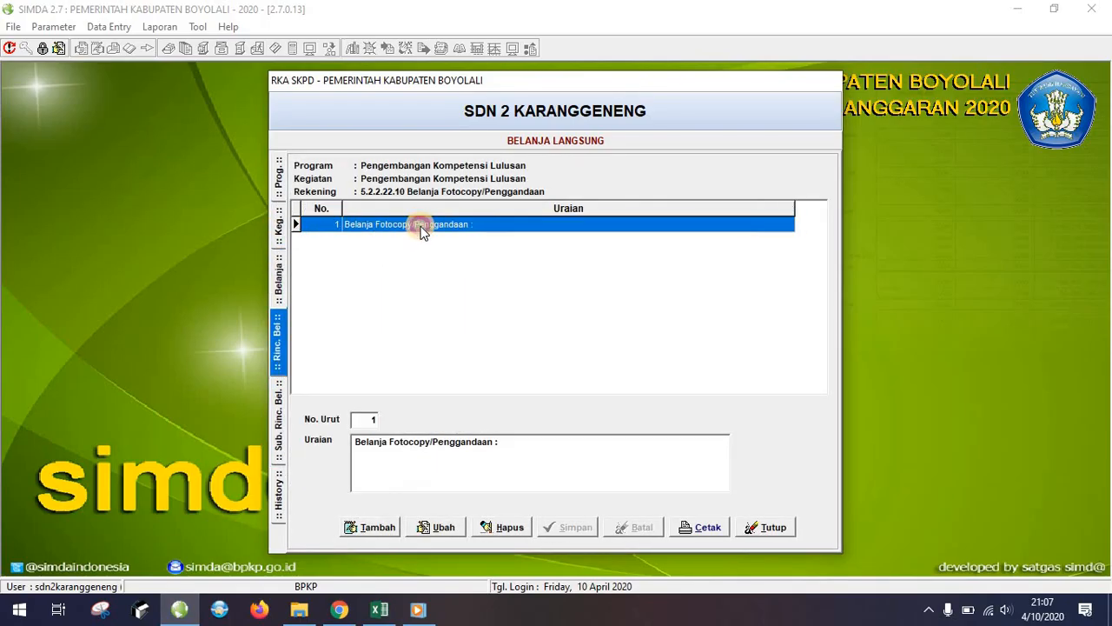
double_click(421, 227)
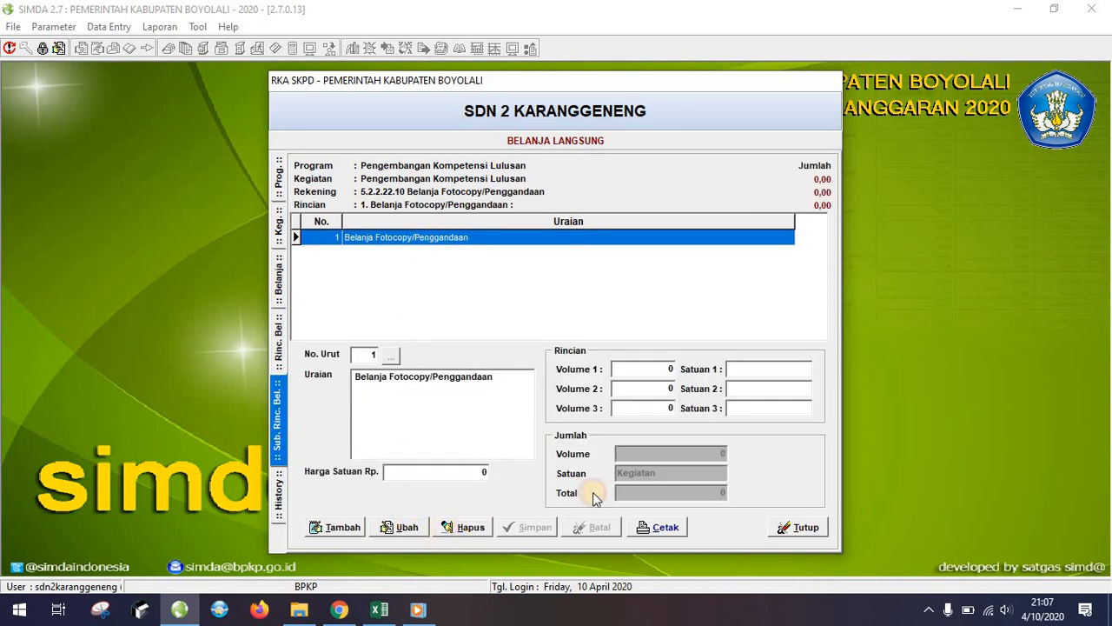
left_click(463, 528)
left_click(584, 345)
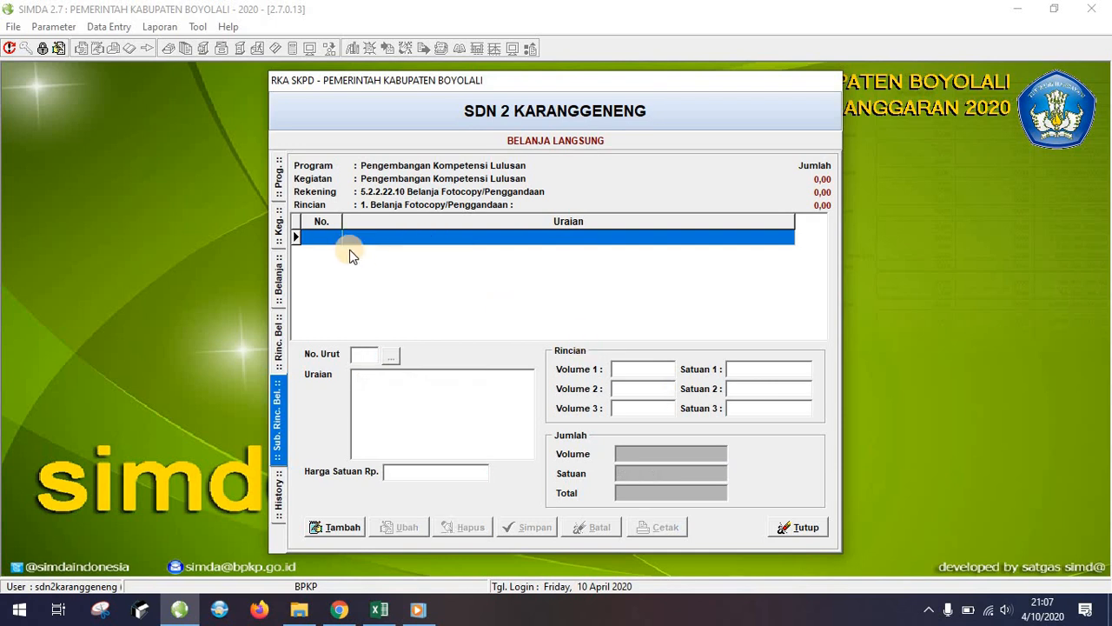
left_click(278, 226)
left_click(278, 186)
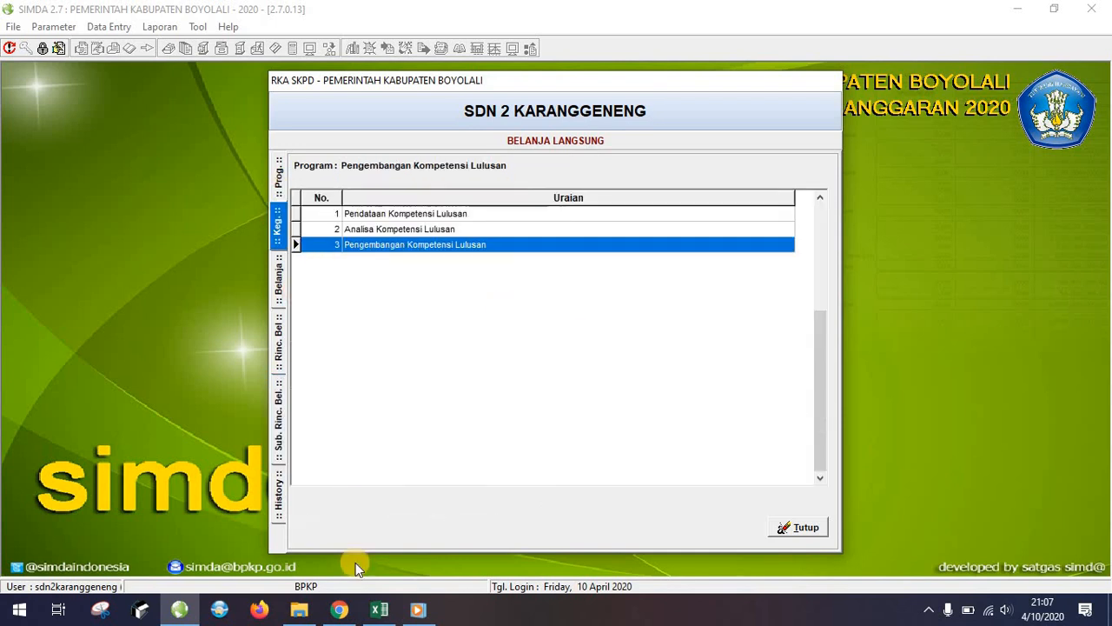
Switch to the Excel RKAS sheet, review the Pengembangan Standar Isi items, and copy the Harga Sat of item 2.1.4 Belanja Makan Minum.
left_click(379, 608)
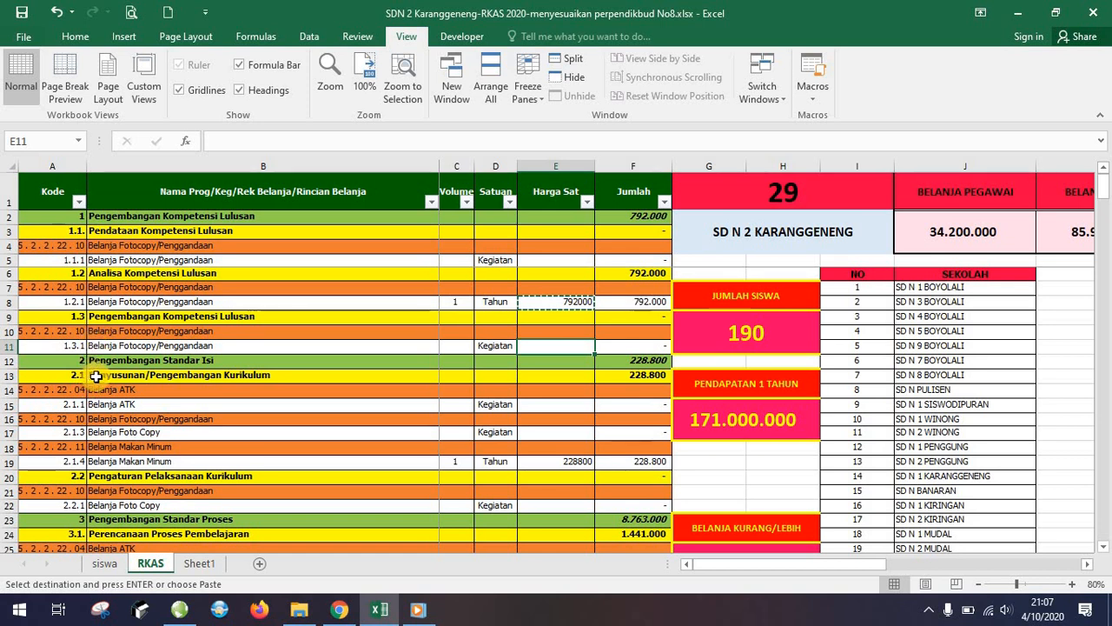
left_click(130, 360)
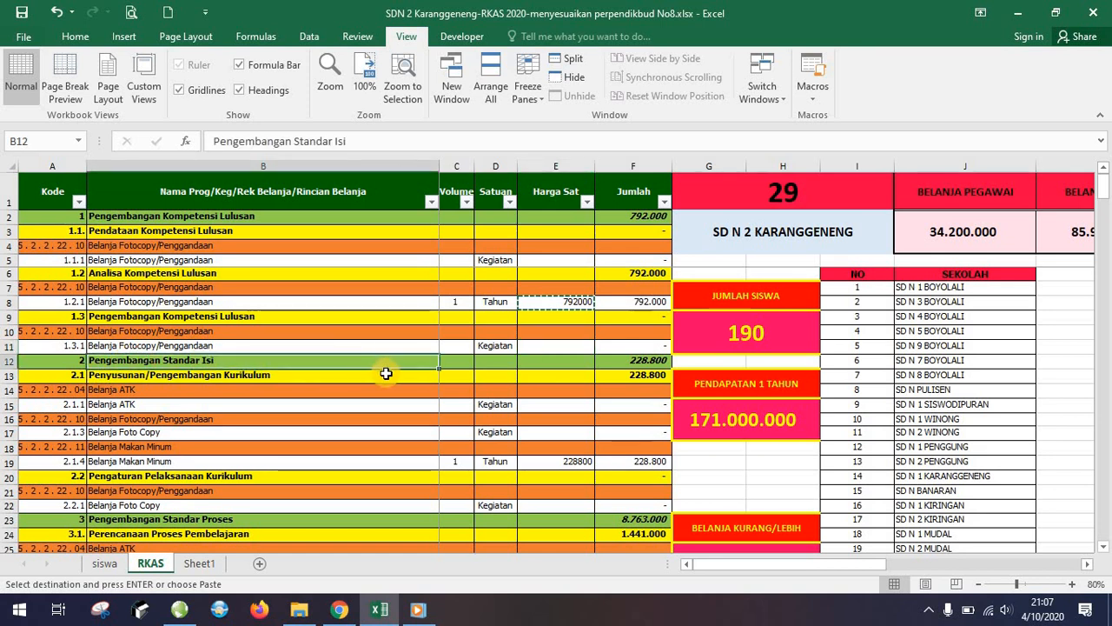
scroll(386, 373, "down", 1)
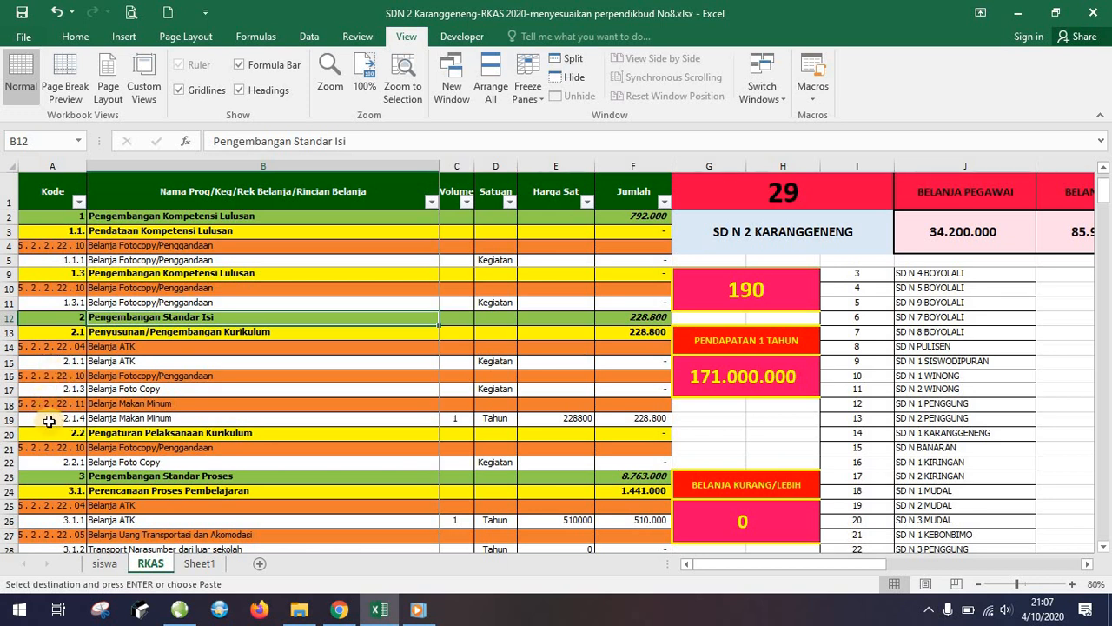
left_click(126, 419)
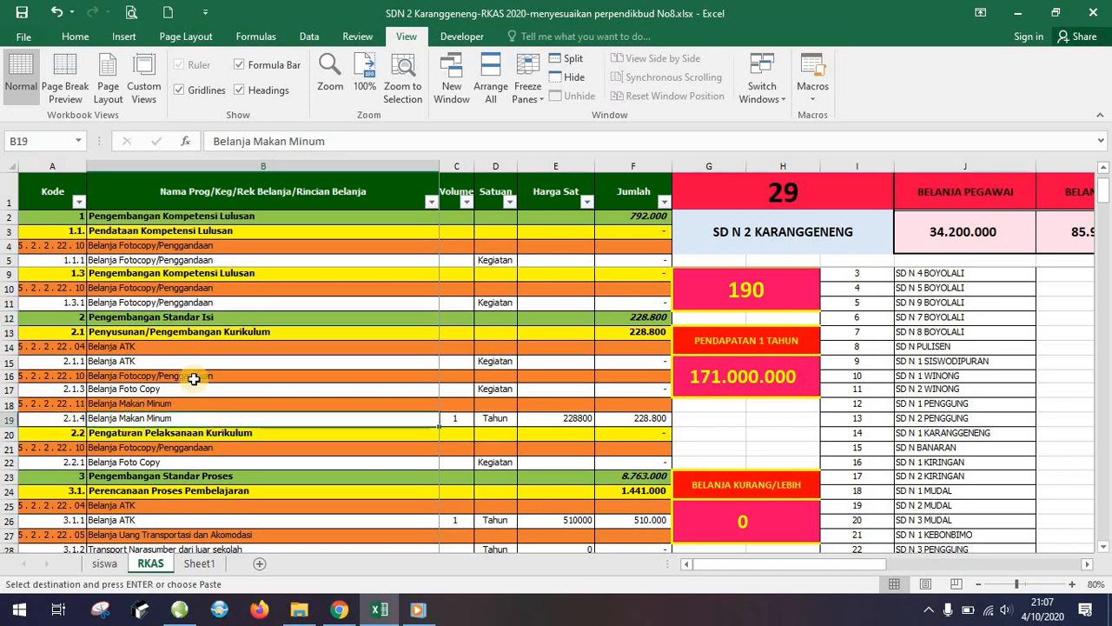
left_click(587, 420)
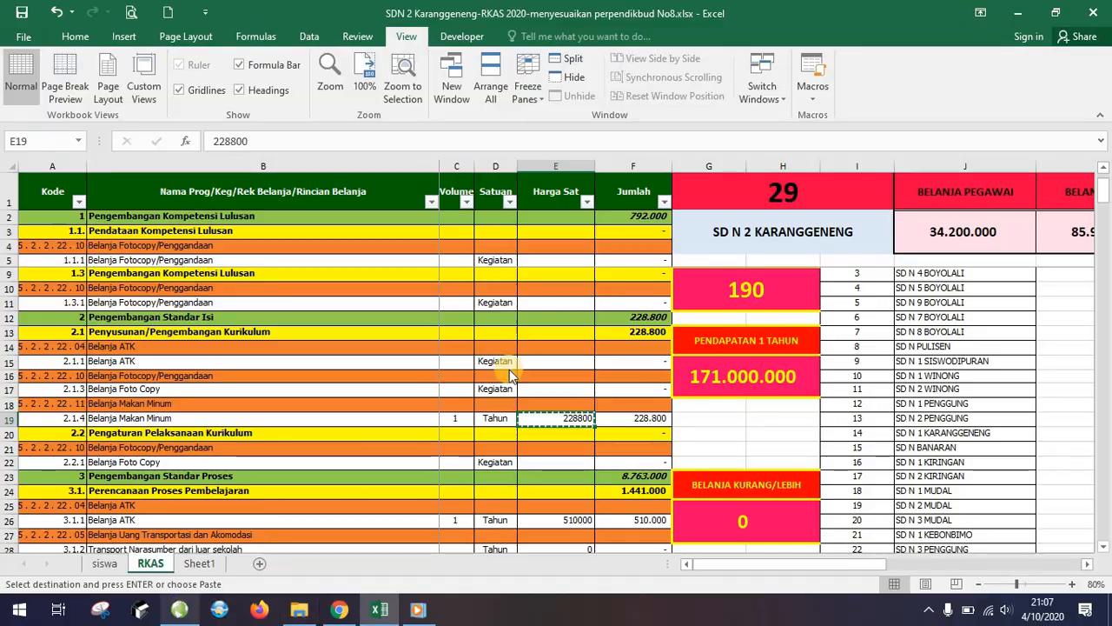
Switch to SIMDA, open the activity Penyusunan/Pengembangan Kurikulum under Pengembangan Standar Isi, and compare it with row 2.1 of the Excel sheet.
key("alt+Tab")
double_click(452, 199)
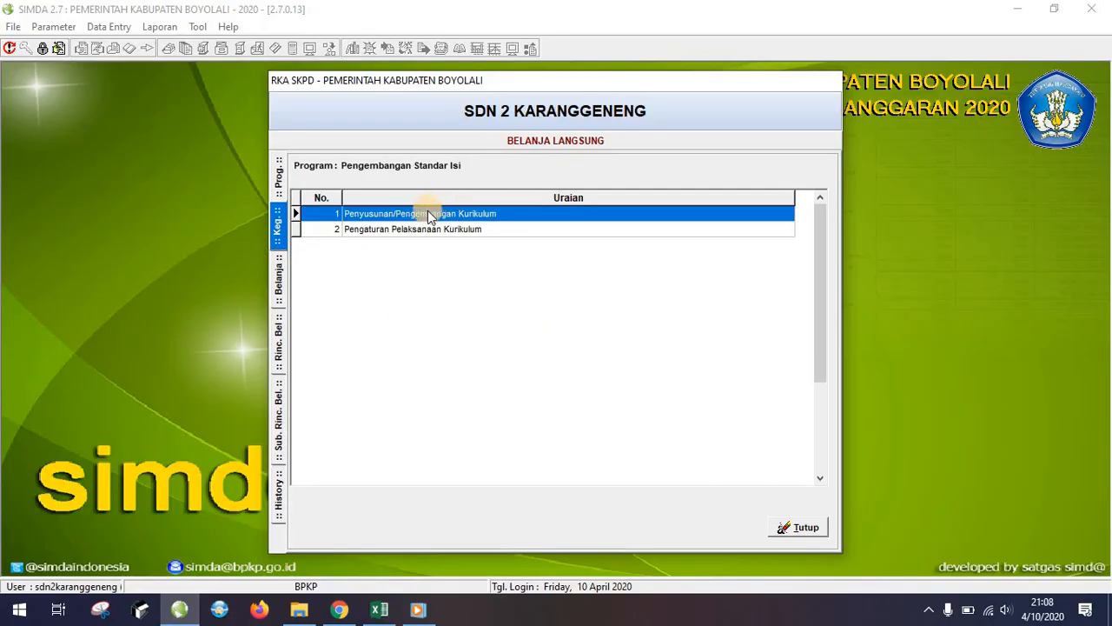
double_click(425, 214)
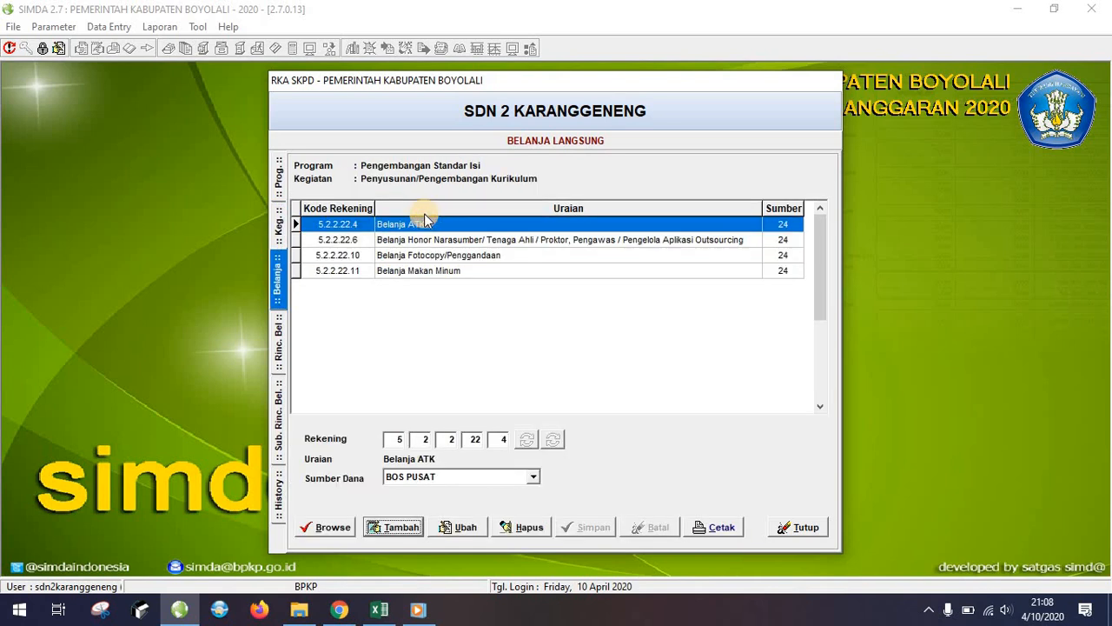
left_click(379, 609)
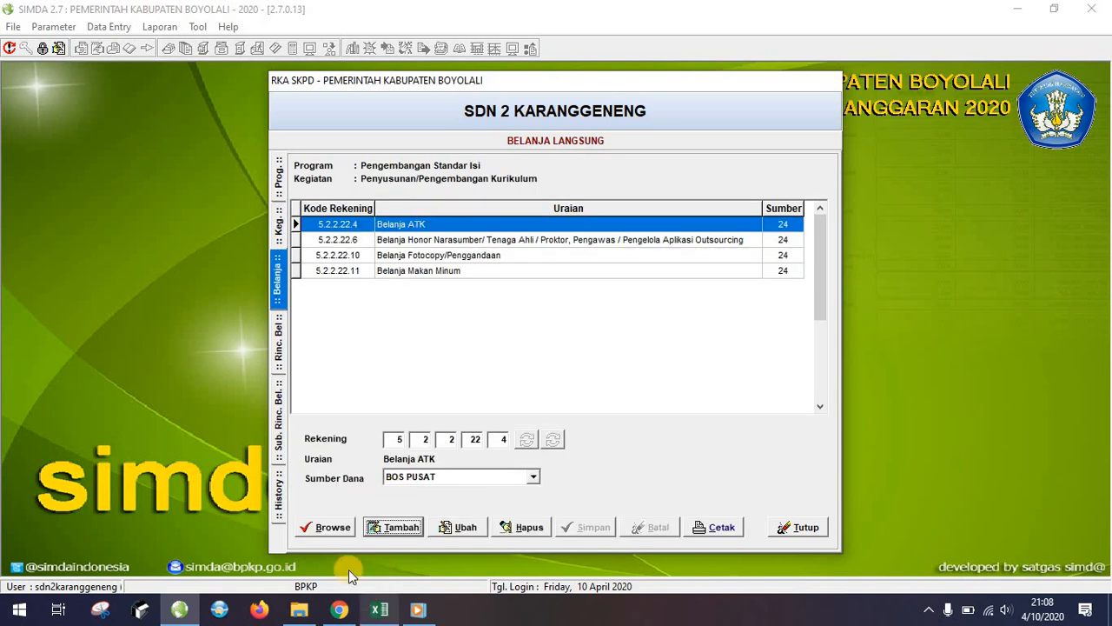
left_click(217, 334)
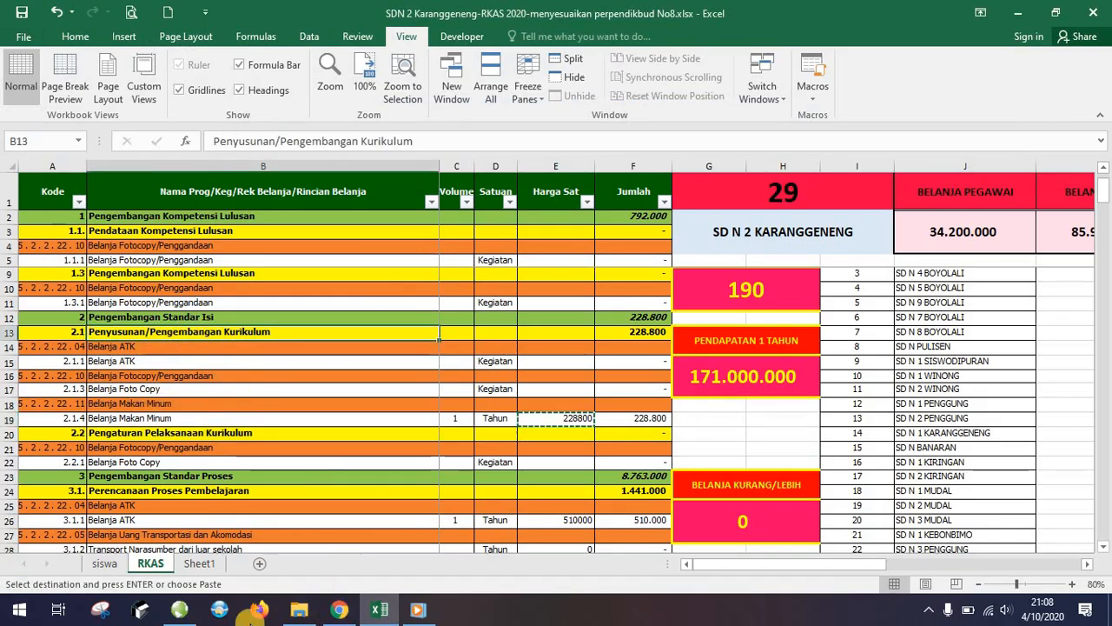
left_click(182, 611)
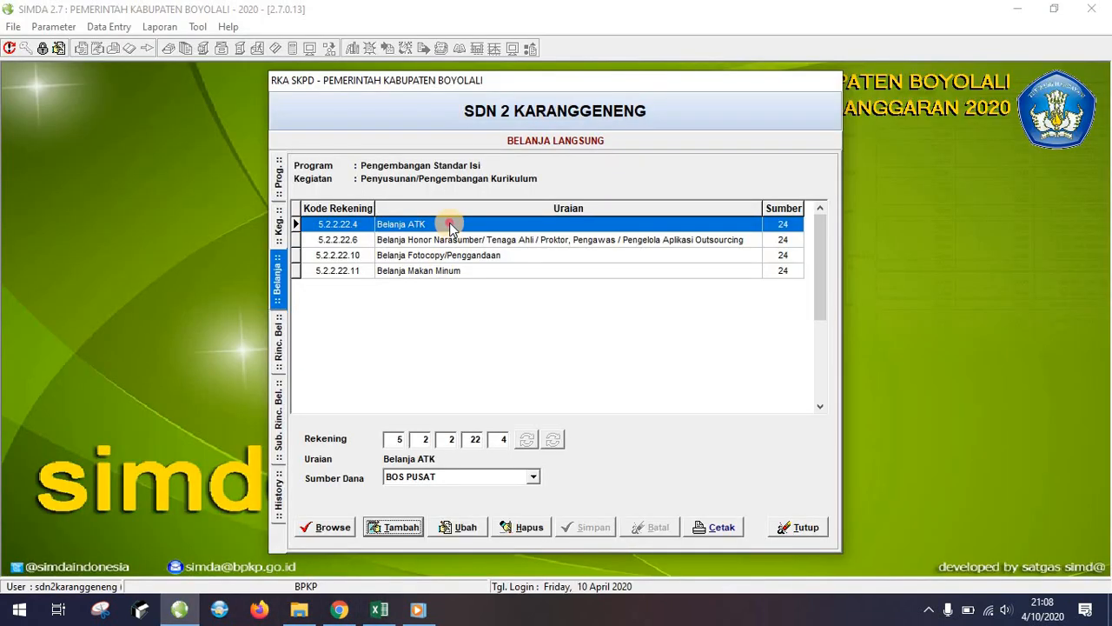
Delete the Belanja ATK sub-detail of Penyusunan/Pengembangan Kurikulum and return to the activity's expenditure list.
double_click(449, 223)
double_click(449, 224)
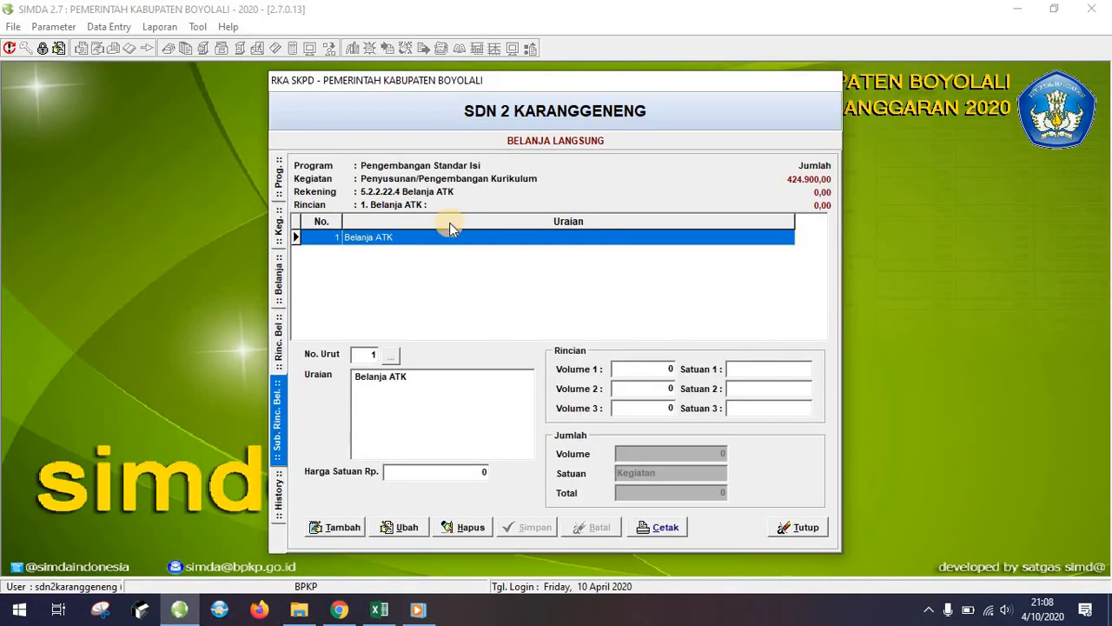
left_click(469, 528)
key("Return")
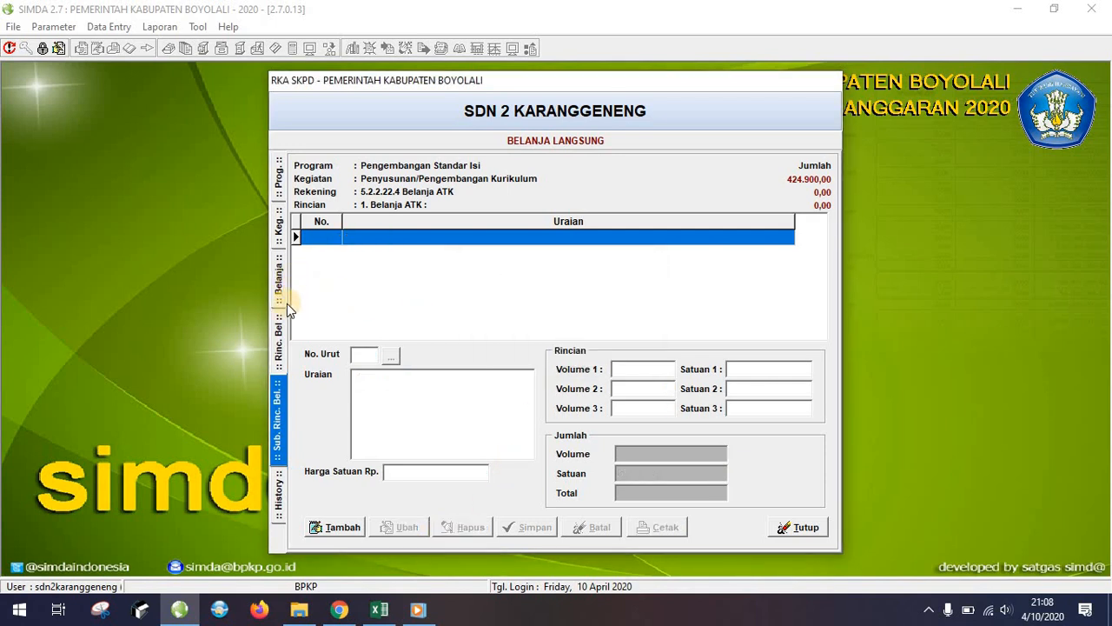
left_click(282, 333)
left_click(280, 292)
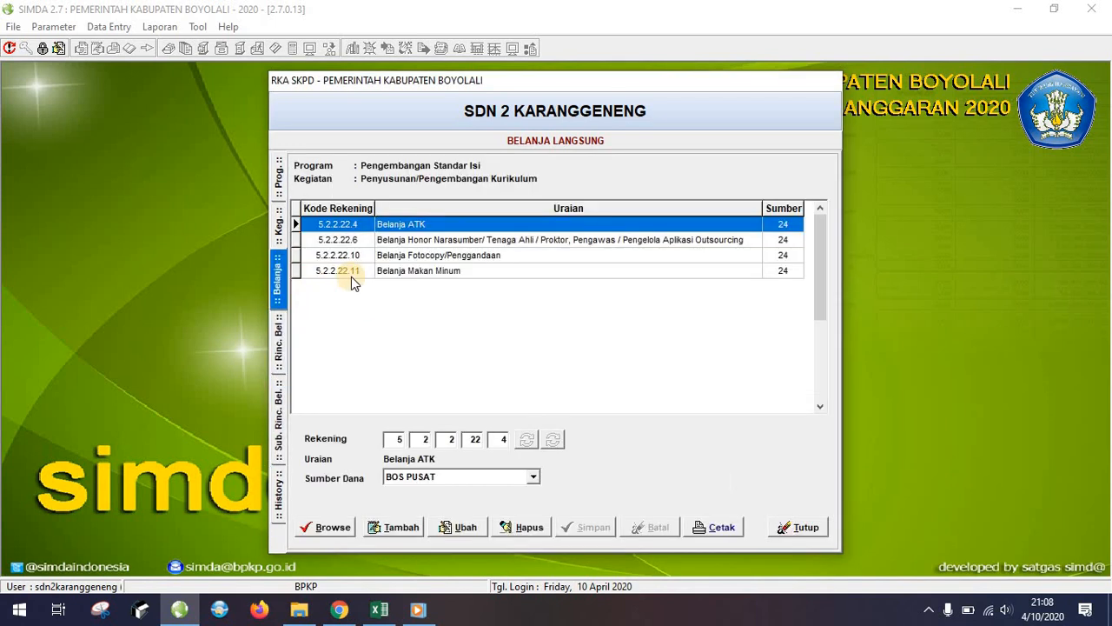
Check the Belanja Honor Narasumber/Tenaga Ahli account for sub-details and return to the expenditure list.
double_click(479, 241)
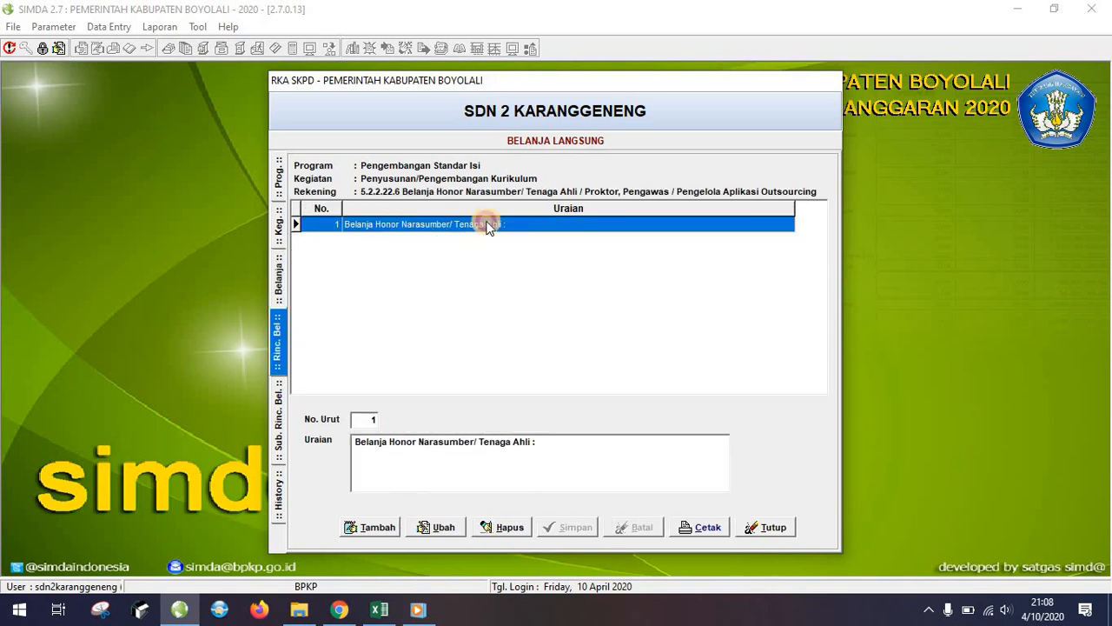
double_click(489, 228)
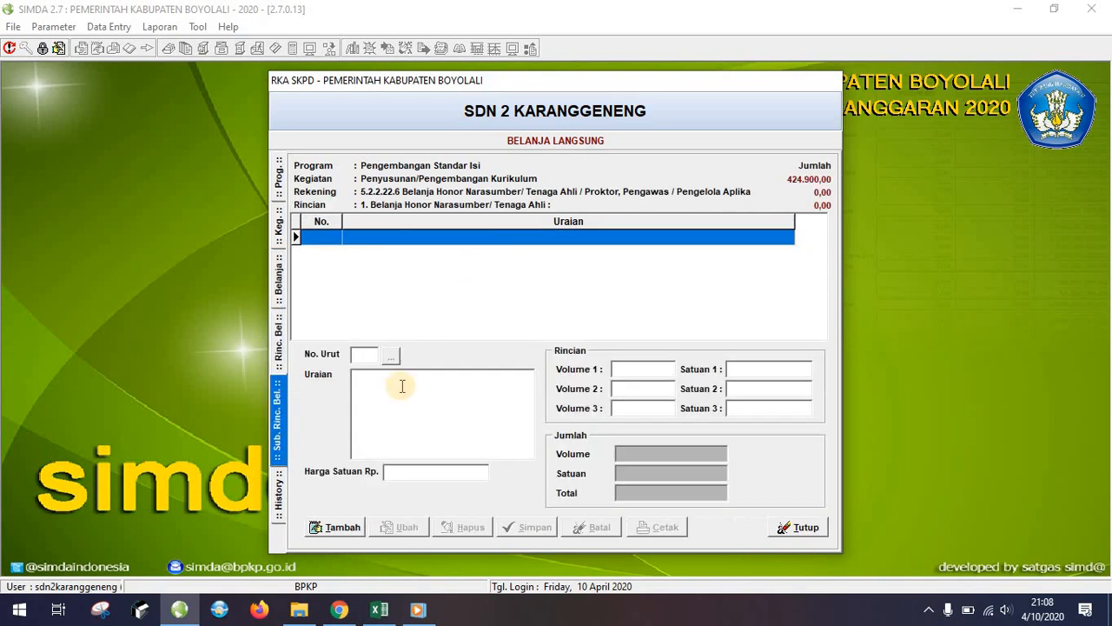
left_click(283, 262)
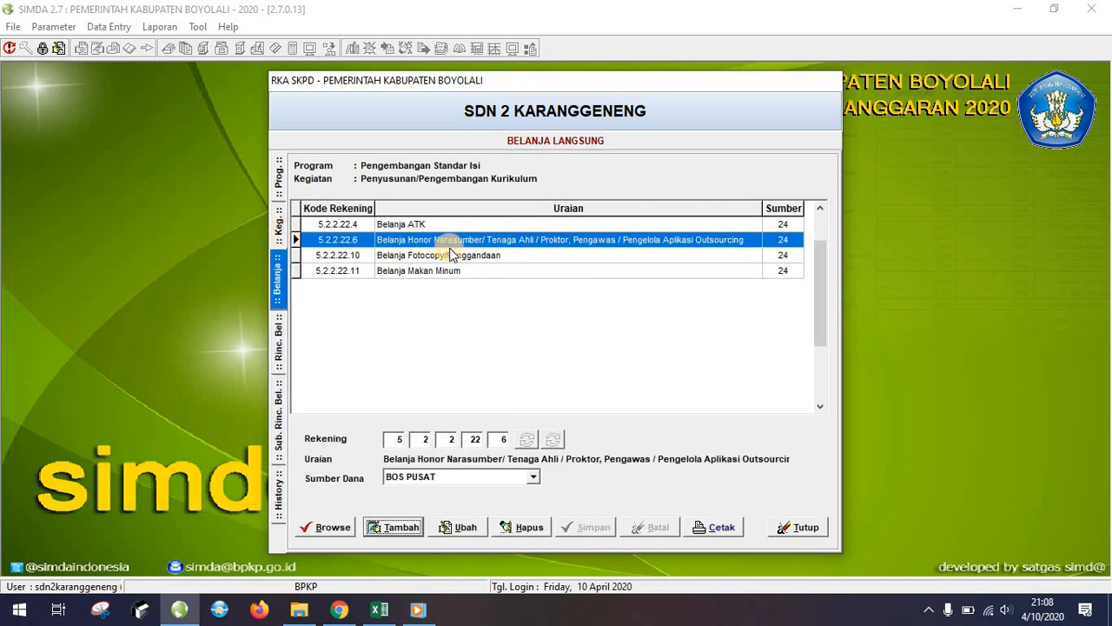
Delete the Belanja Foto Copy sub-detail of Penyusunan/Pengembangan Kurikulum and return to the expenditure list.
double_click(451, 255)
double_click(449, 228)
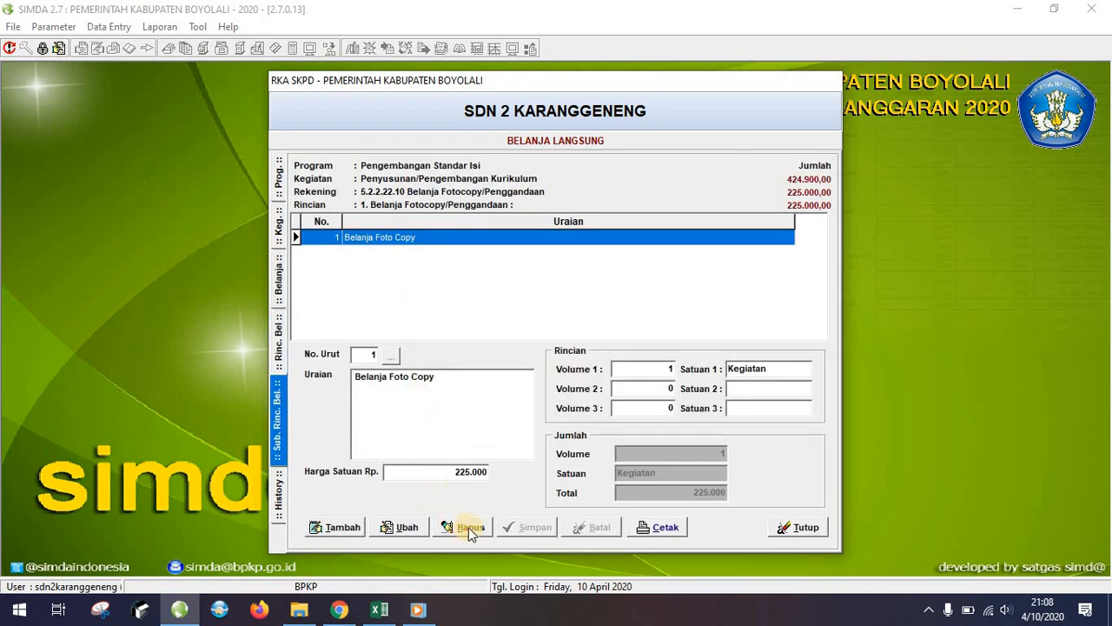
left_click(465, 527)
left_click(527, 345)
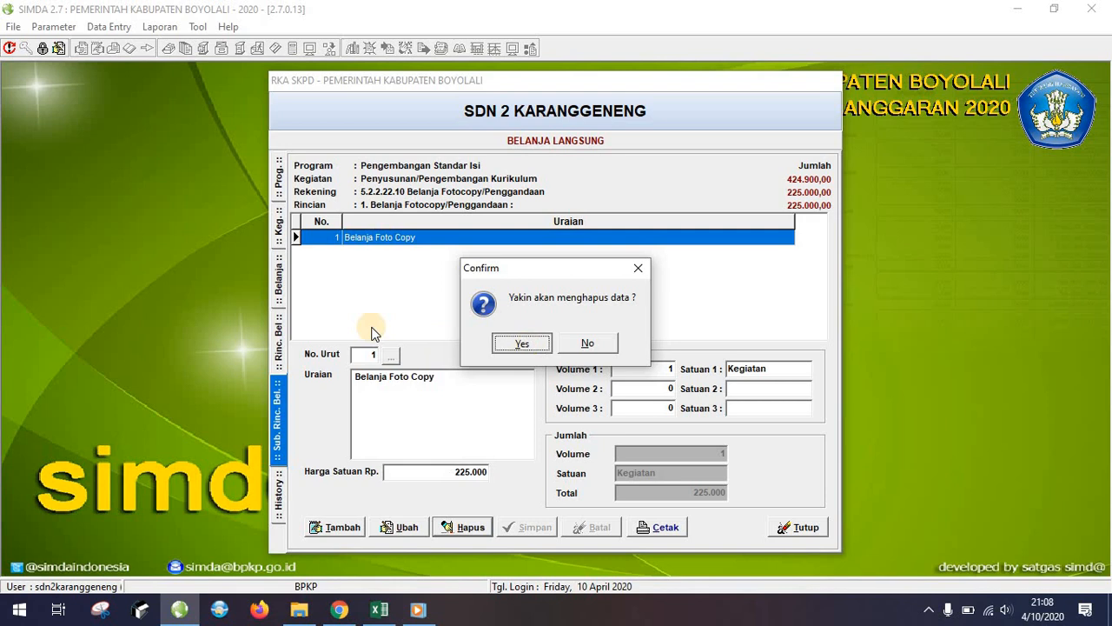
left_click(282, 274)
Edit the Belanja Makan Minum sub-detail, setting Harga Satuan to 228800 and Satuan 1 to Tahun, and save it.
double_click(448, 270)
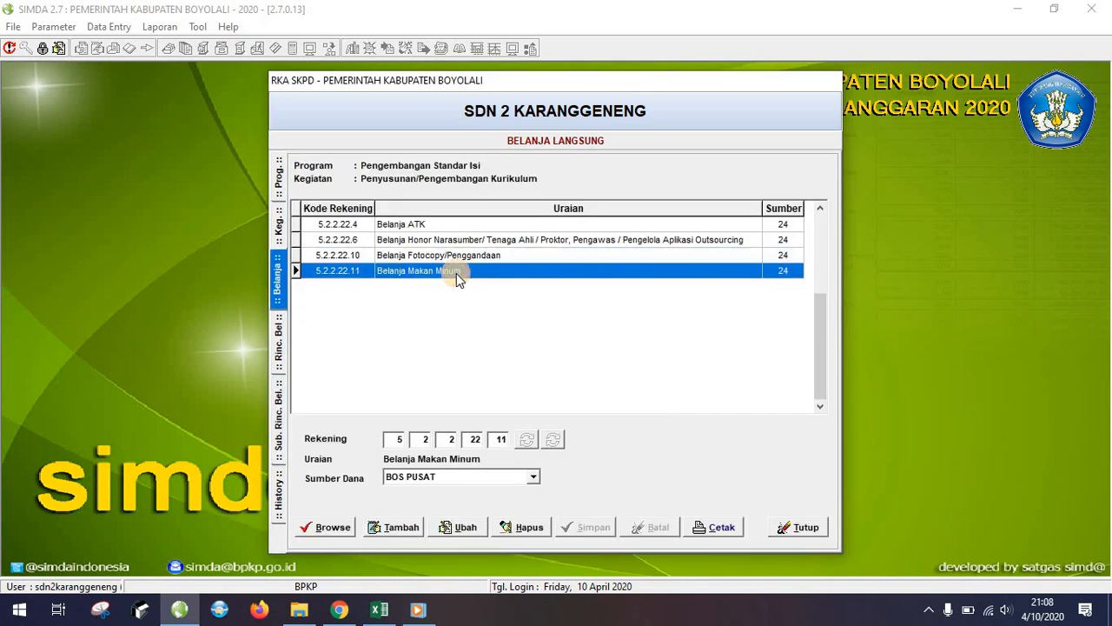
double_click(444, 224)
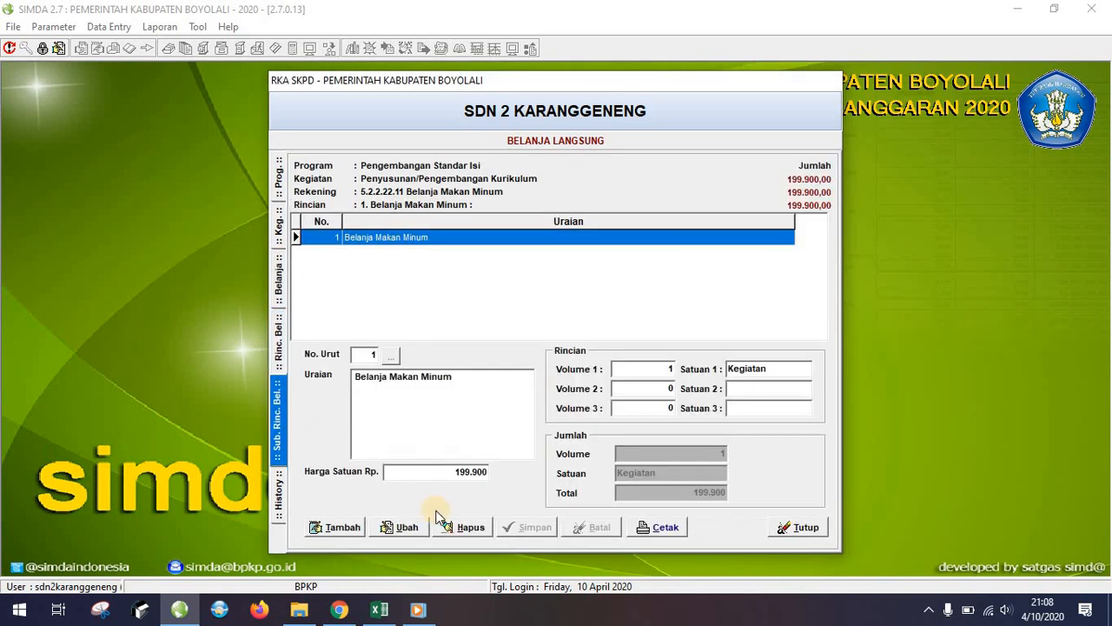
left_click(425, 527)
double_click(461, 471)
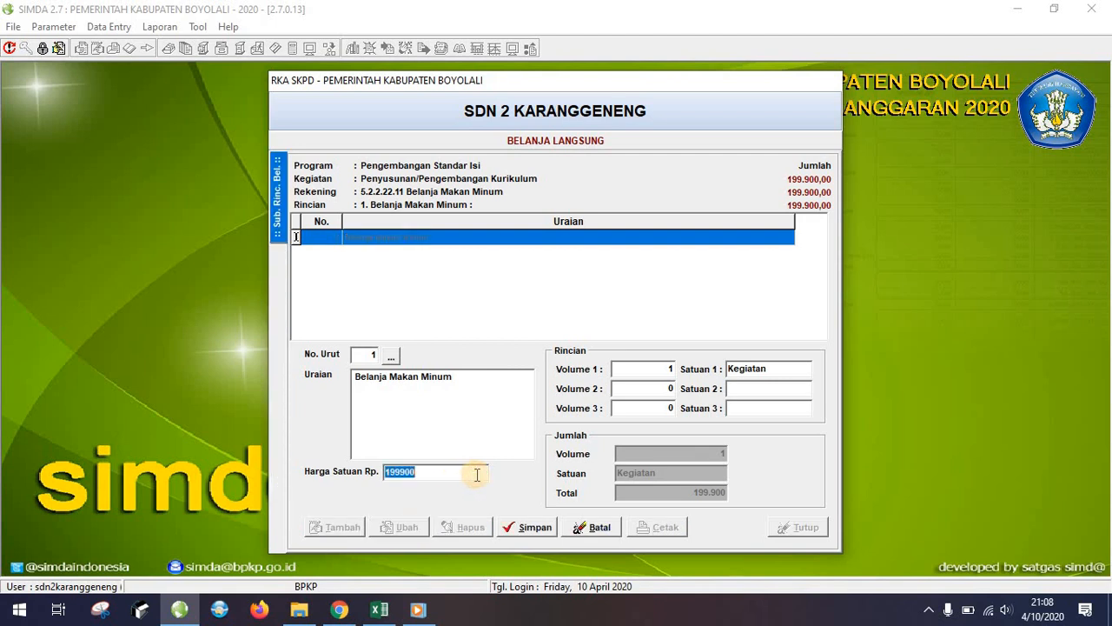
type("228800")
left_click(535, 527)
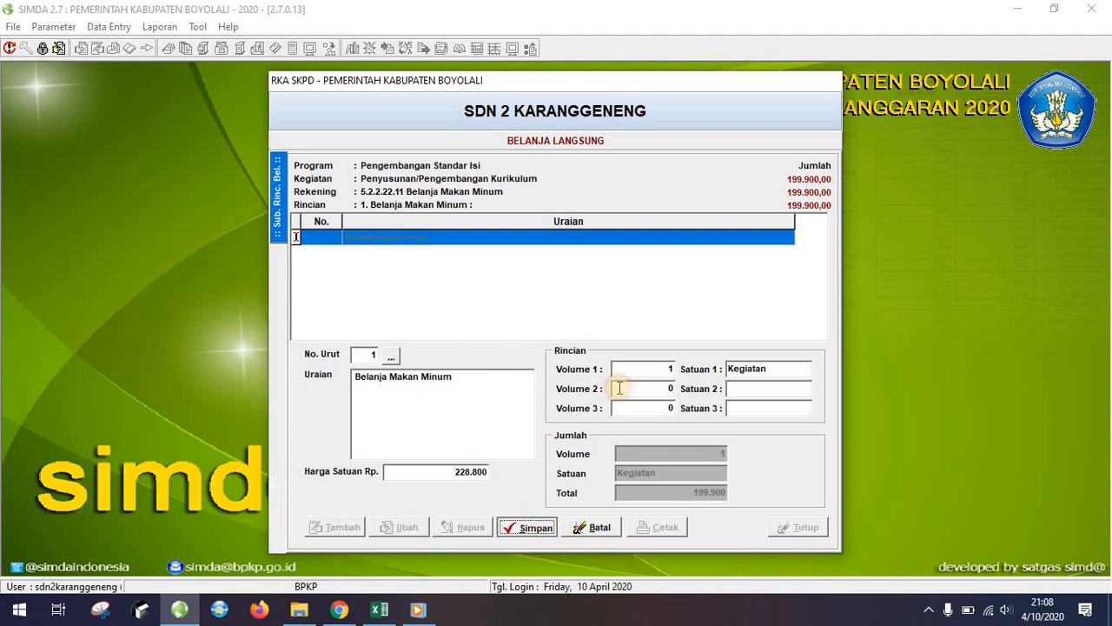
left_click(651, 368)
key("Tab")
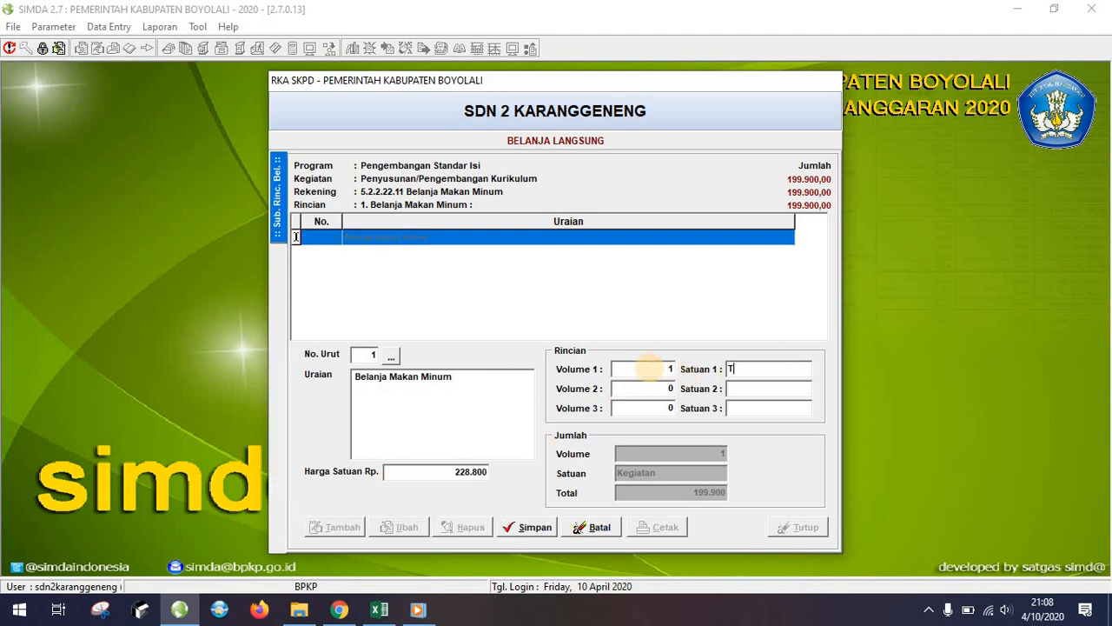
left_click(532, 528)
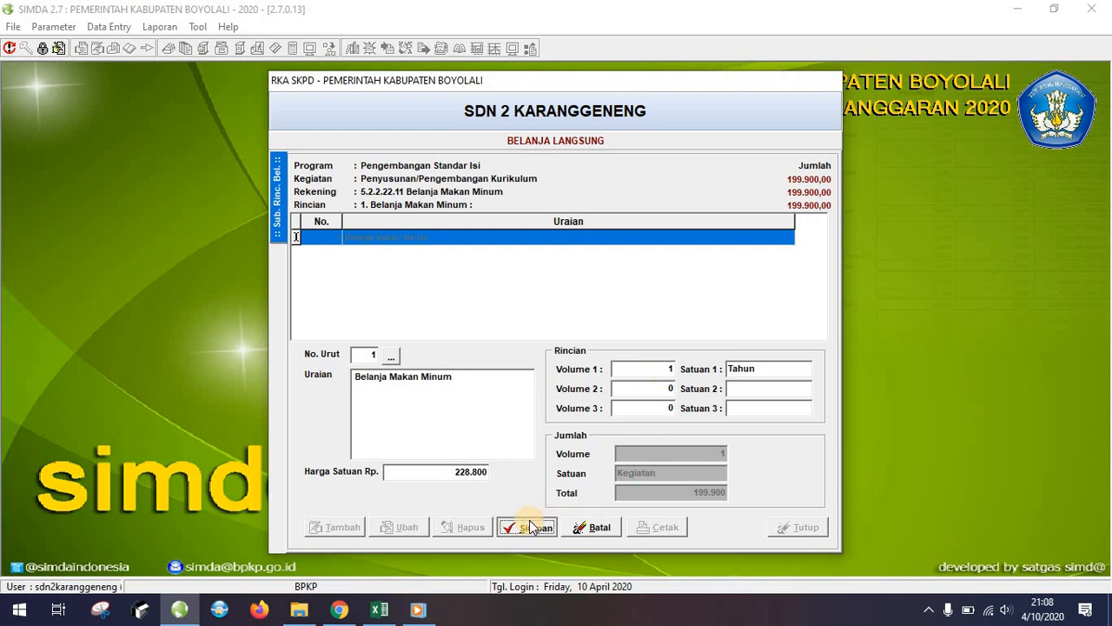
Check the Harga Sat of item 2.2.1 Belanja Foto Copy under Pengaturan Pelaksanaan Kurikulum in the Excel RKAS sheet.
key("alt+Tab")
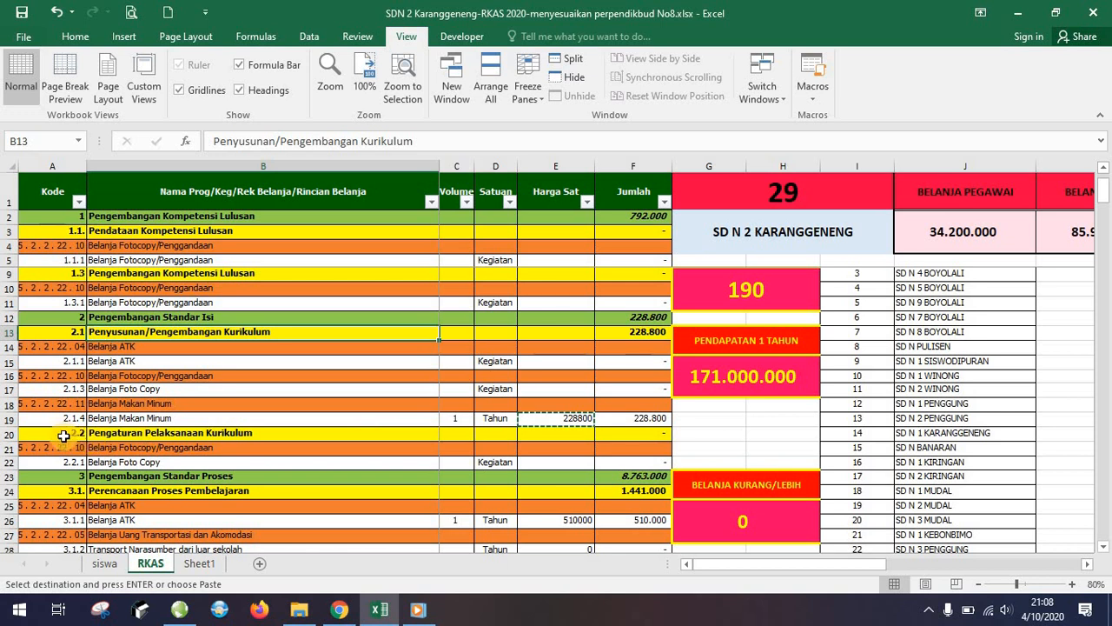
scroll(64, 436, "down", 1)
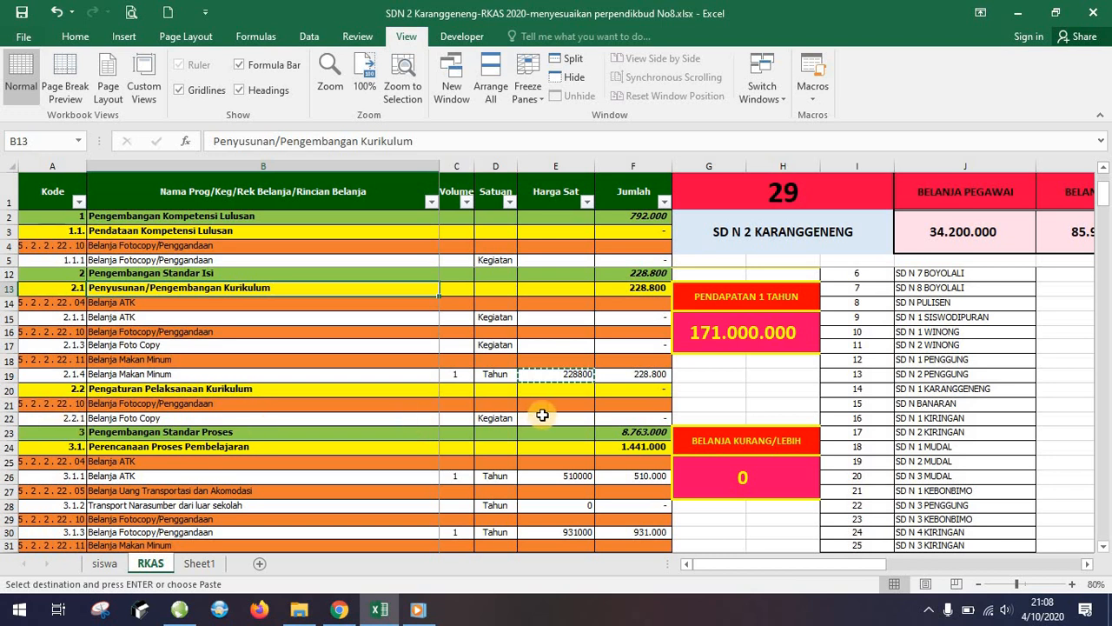
scroll(542, 415, "down", 1)
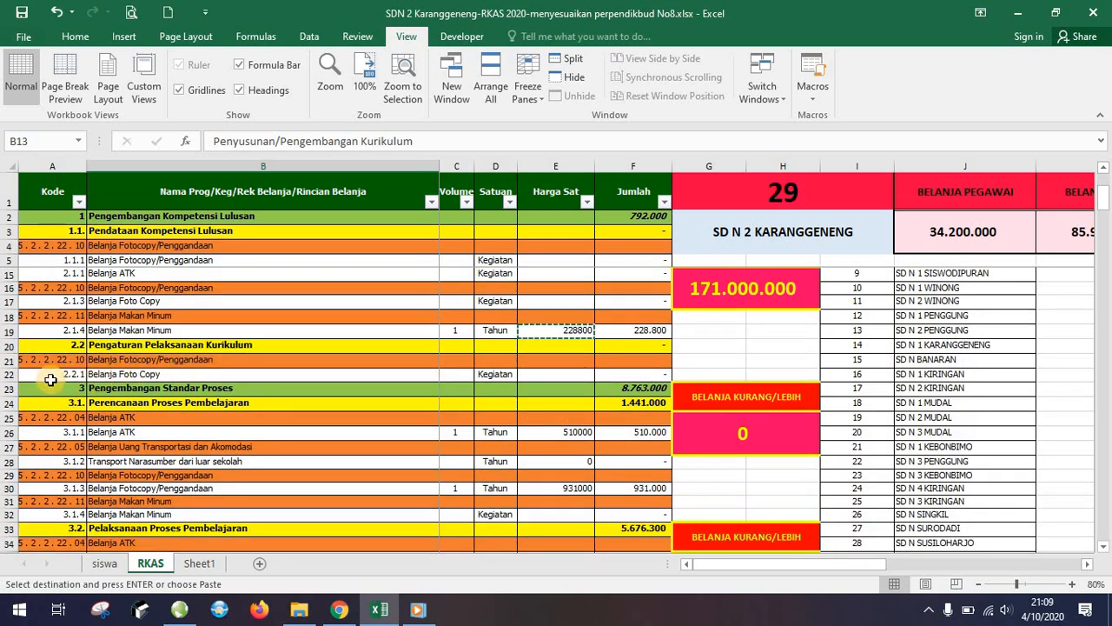
left_click(557, 374)
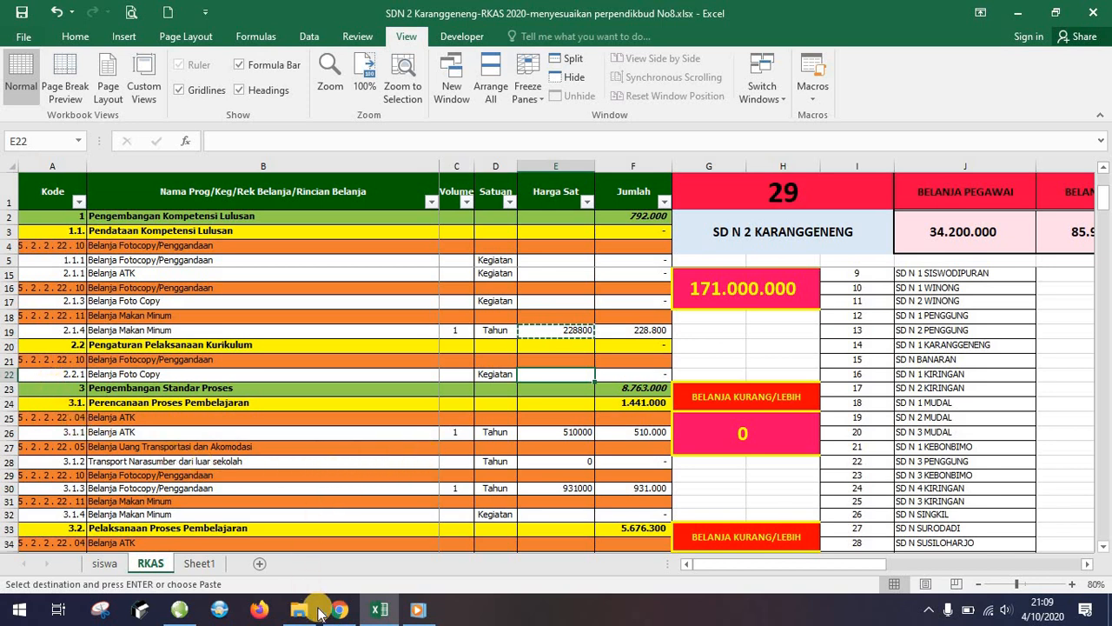
In SIMDA, delete the Belanja Foto Copy sub-detail of Pengaturan Pelaksanaan Kurikulum and return to the activity list.
left_click(180, 609)
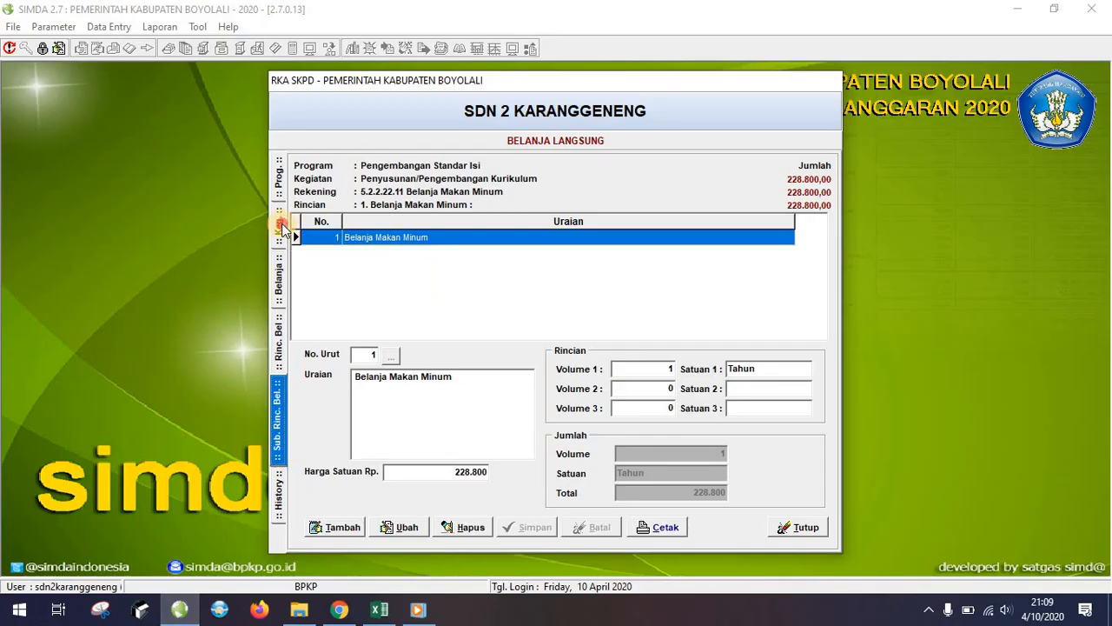
left_click(280, 226)
double_click(388, 231)
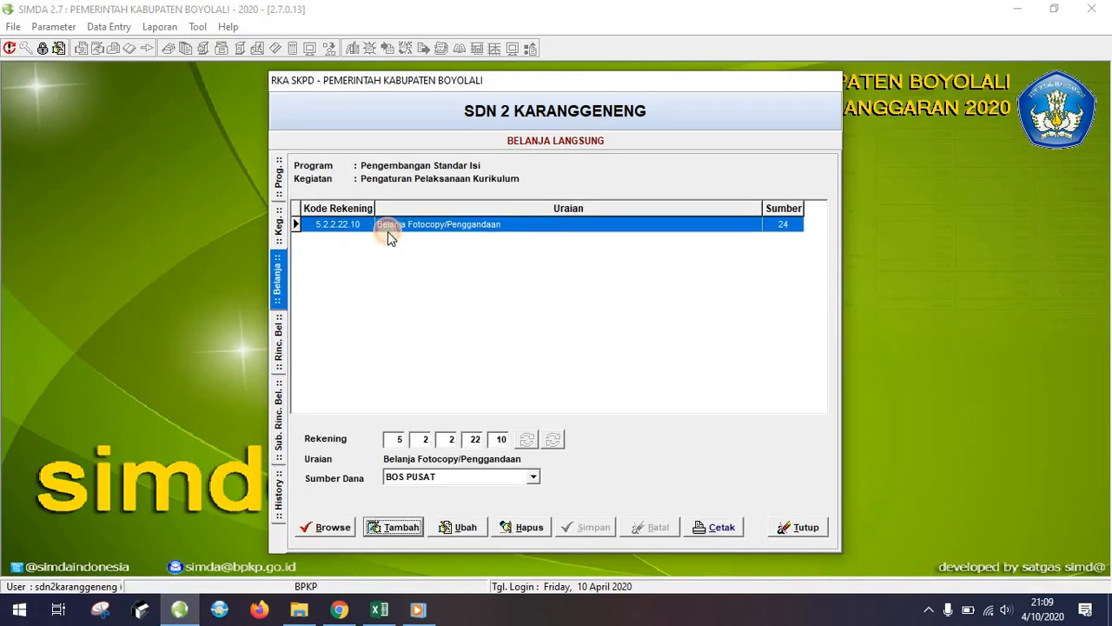
double_click(400, 228)
double_click(399, 227)
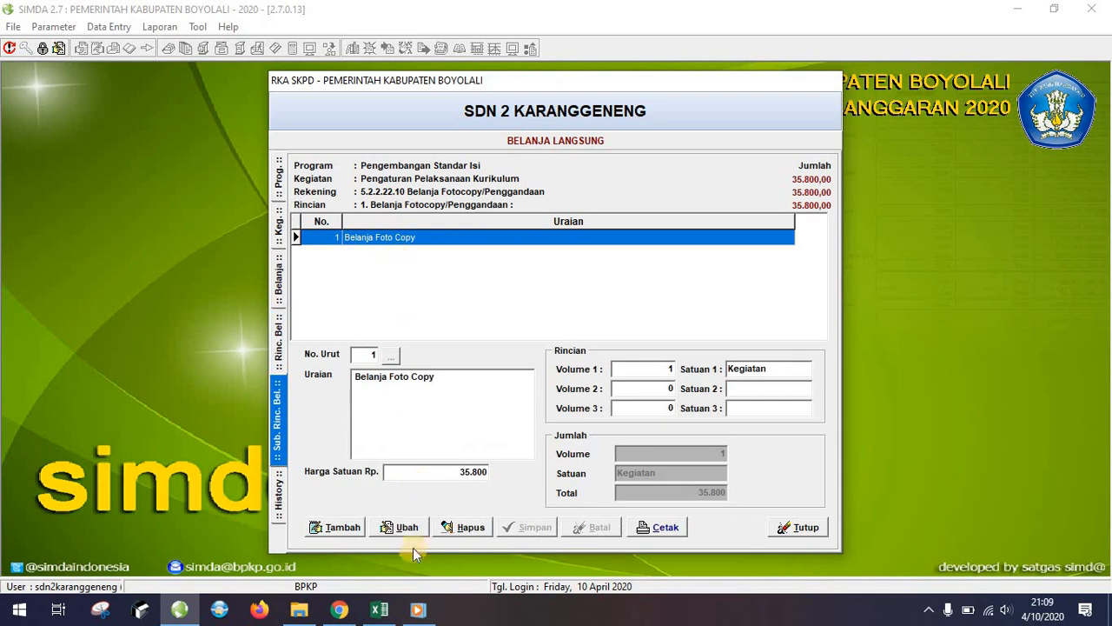
left_click(503, 436)
left_click(464, 526)
left_click(521, 343)
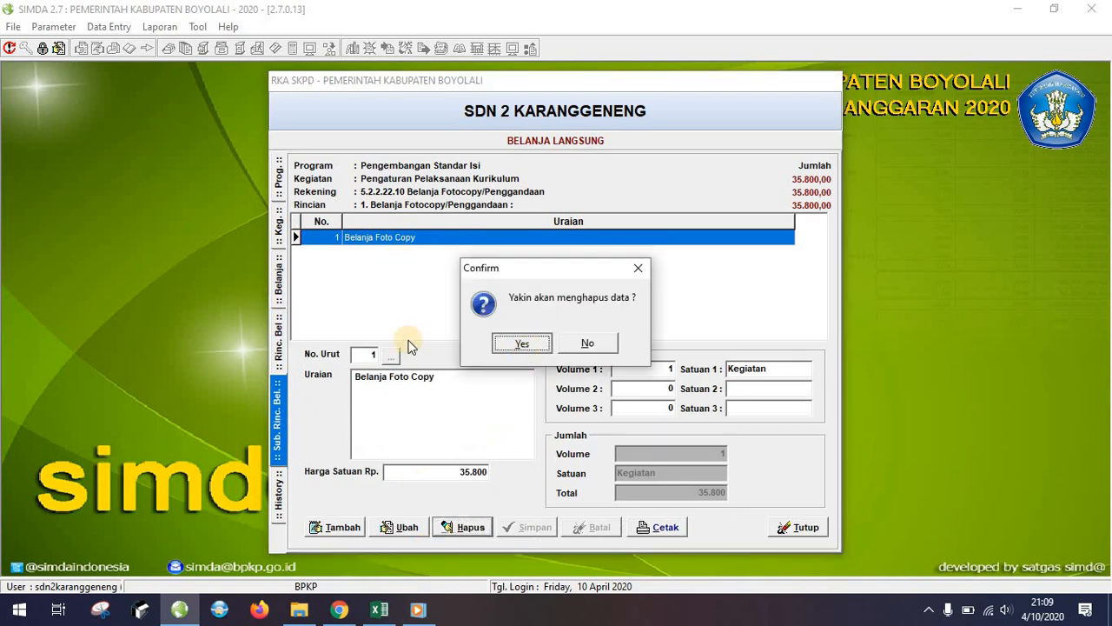
left_click(280, 227)
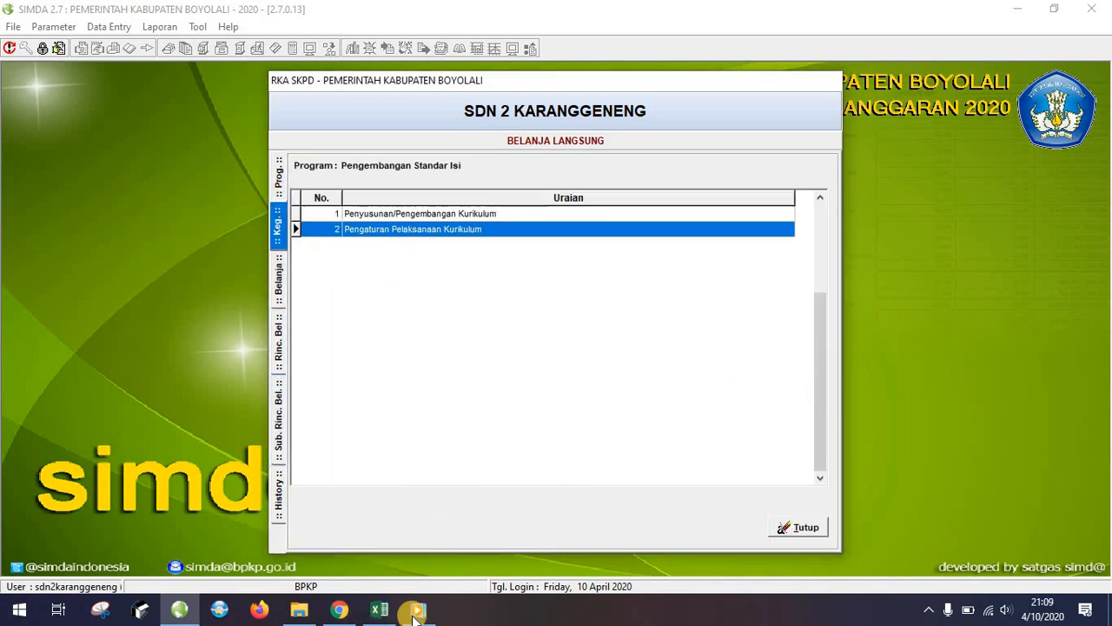
In the Excel RKAS sheet, copy the Harga Sat of item 3.1.1 Belanja ATK under Perencanaan Proses Pembelajaran.
left_click(379, 610)
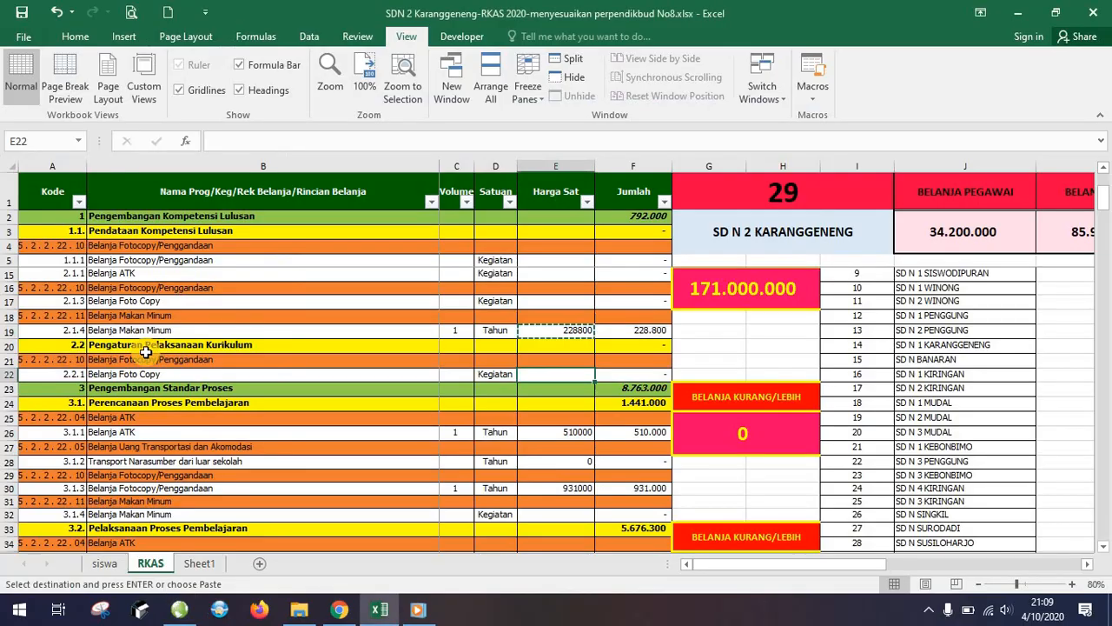
left_click(122, 402)
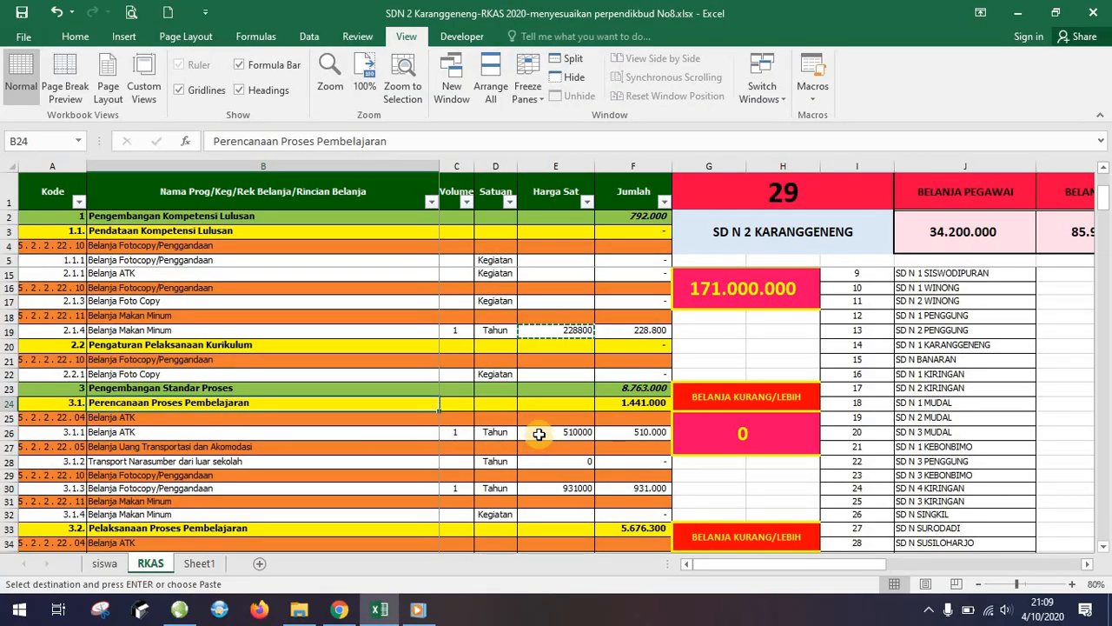
left_click(554, 432)
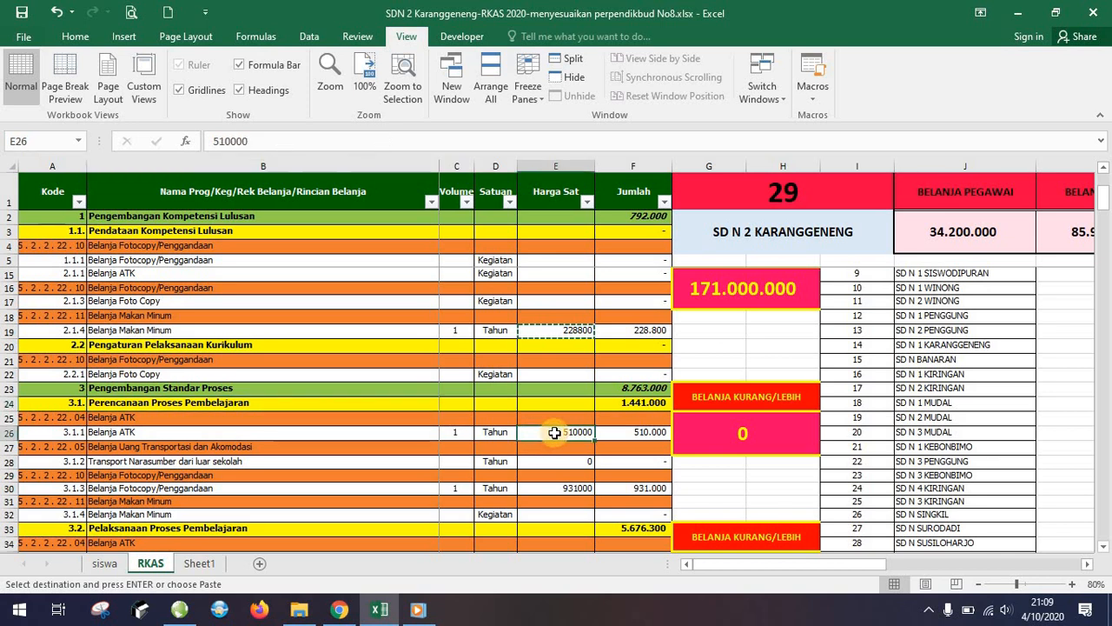
key("ctrl+c")
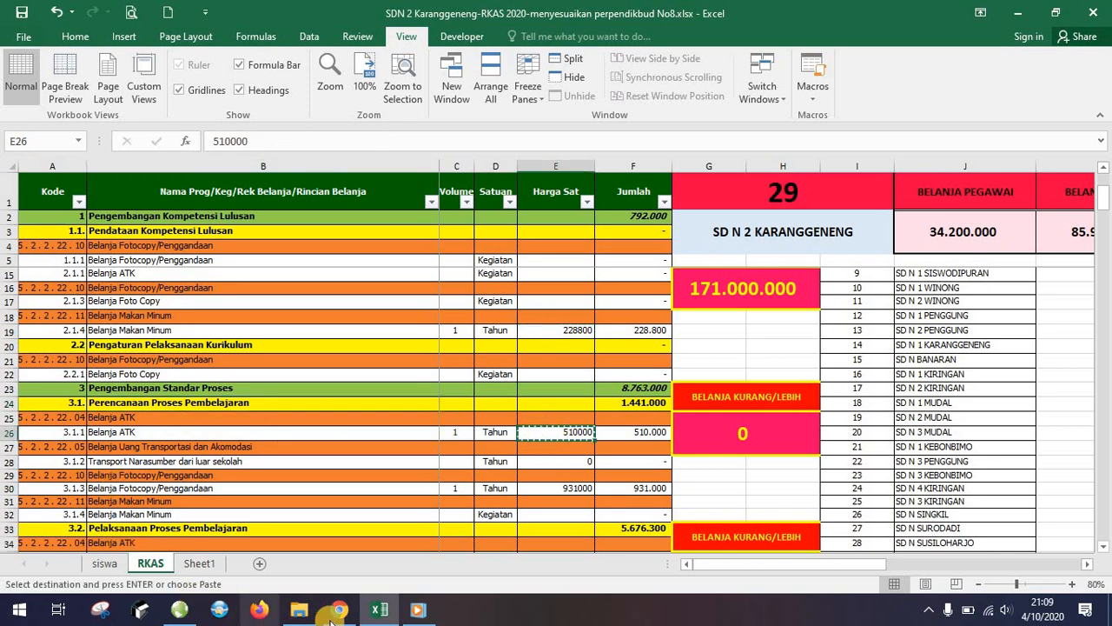
In SIMDA, open the expenditure list of Perencanaan Proses Pembelajaran under Pengembangan Standar Proses, checking it against the Excel RKAS sheet.
left_click(179, 609)
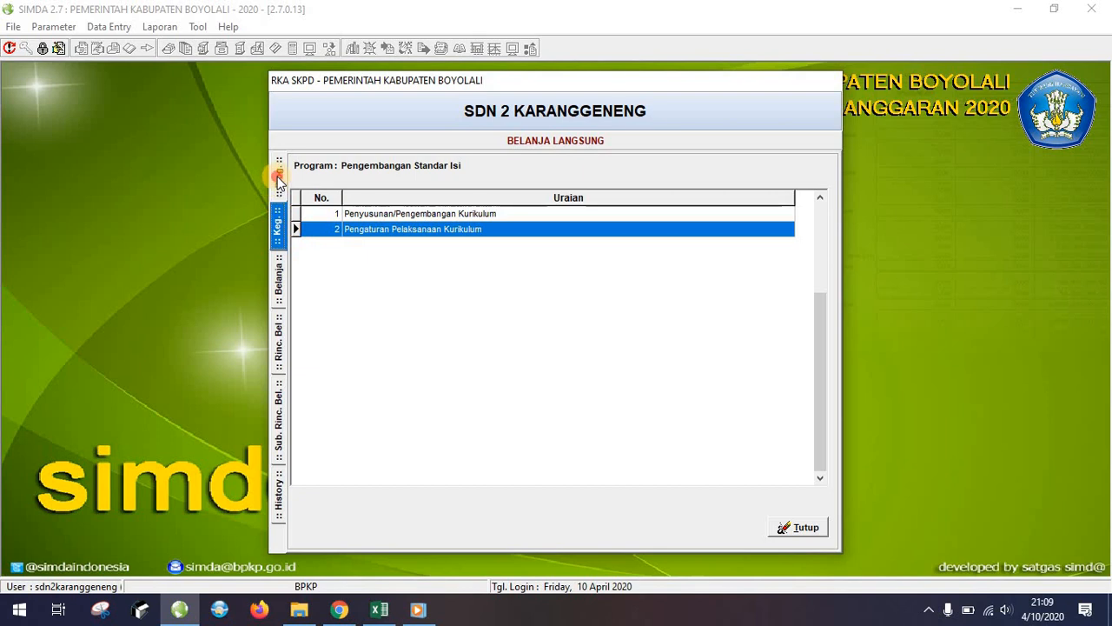
left_click(278, 178)
double_click(427, 217)
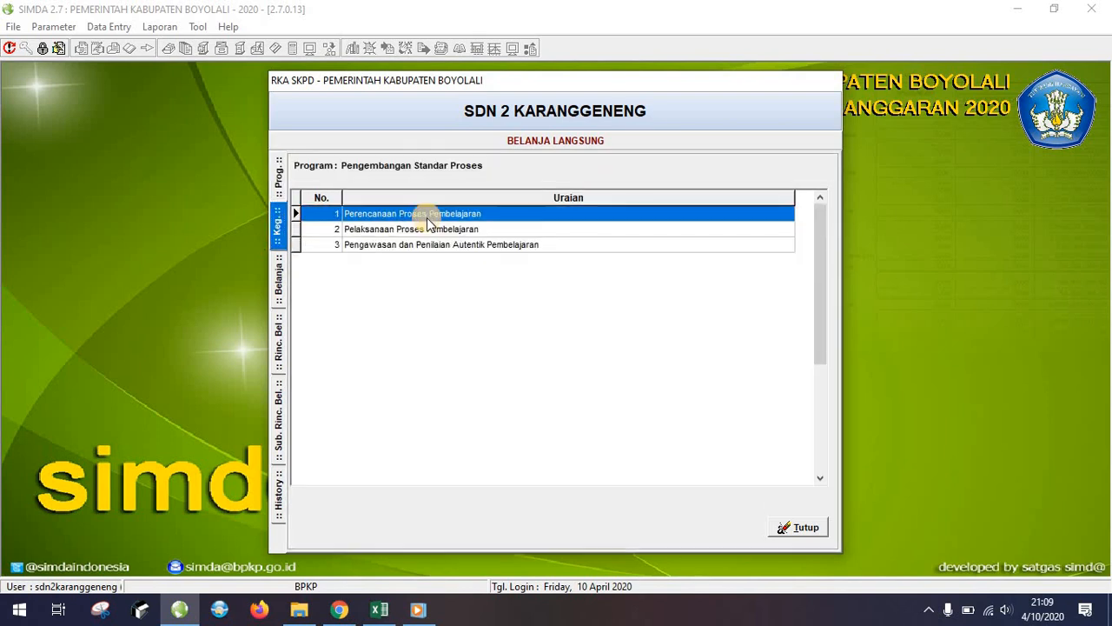
left_click(385, 594)
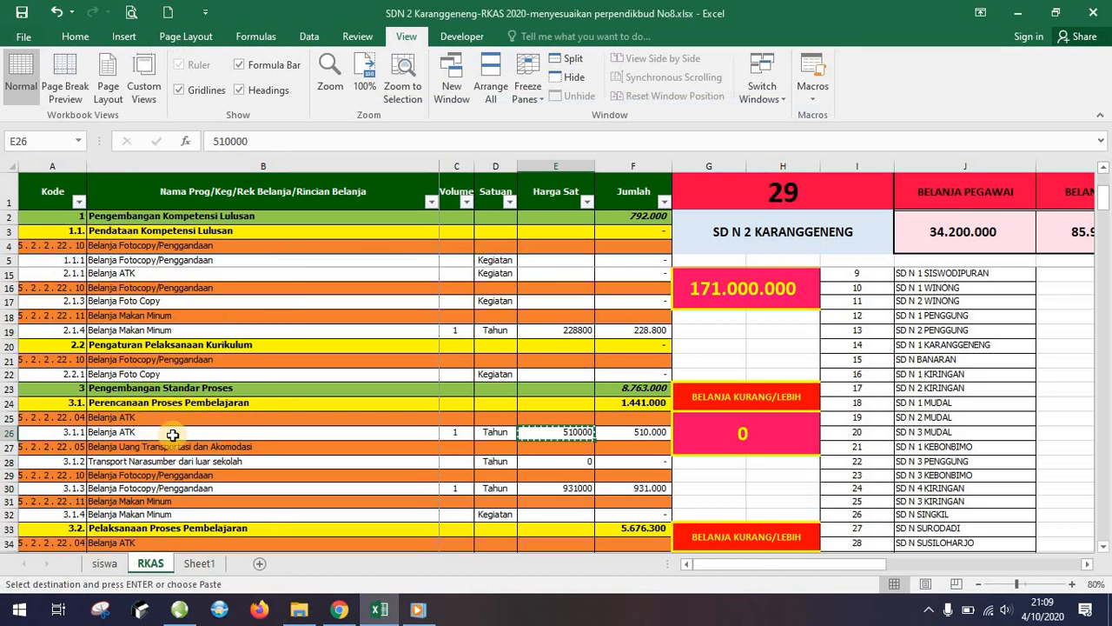
key("alt+Tab")
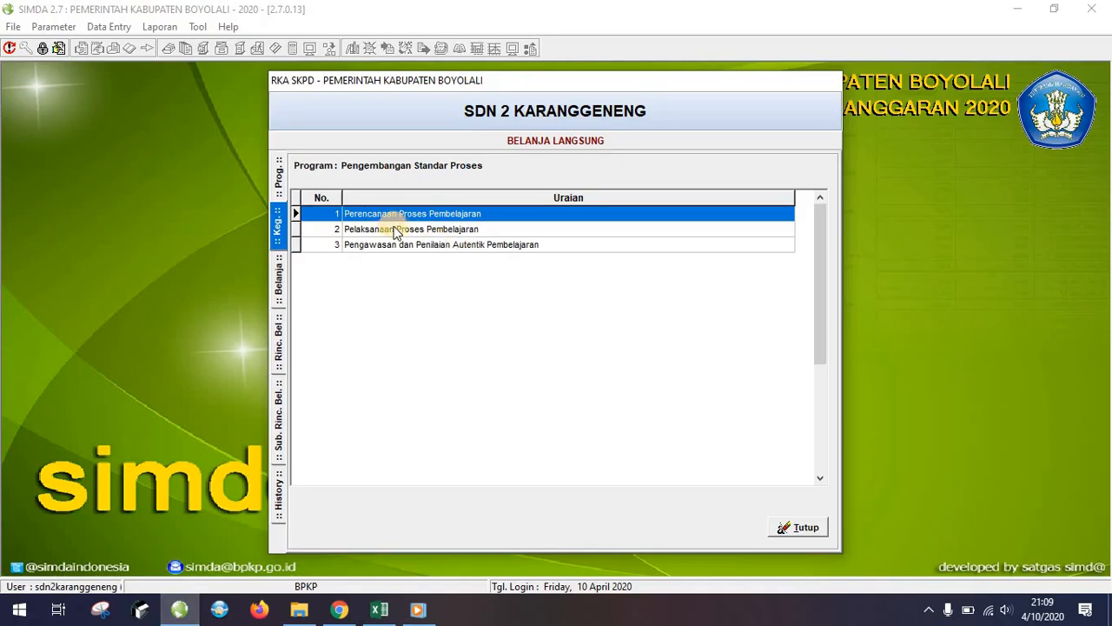
double_click(393, 215)
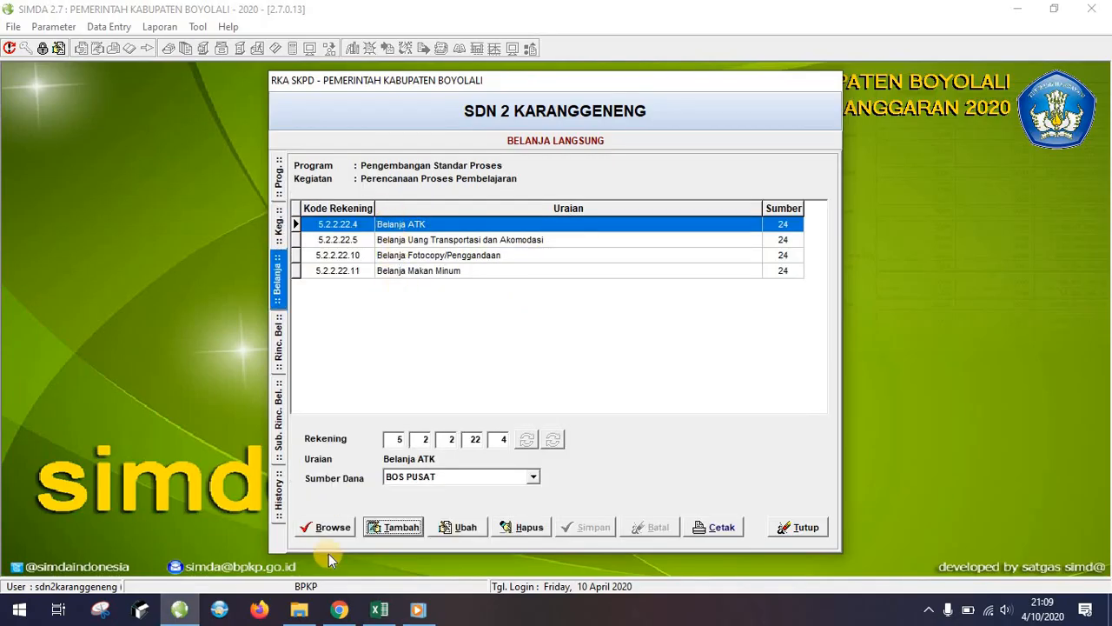
left_click(378, 611)
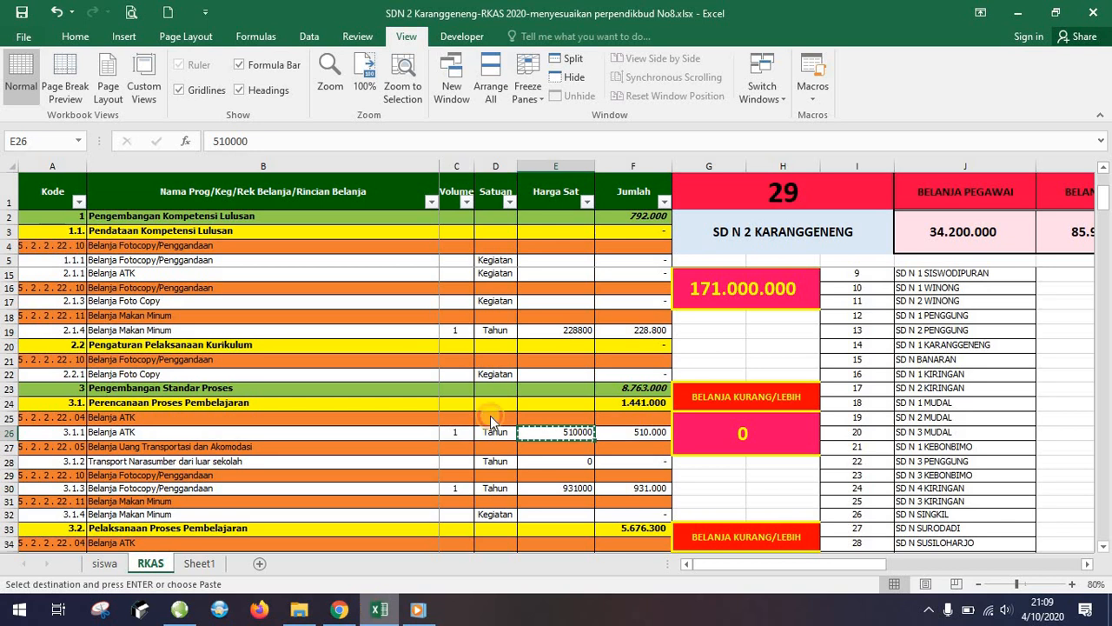
key("alt+Tab")
left_click(190, 612)
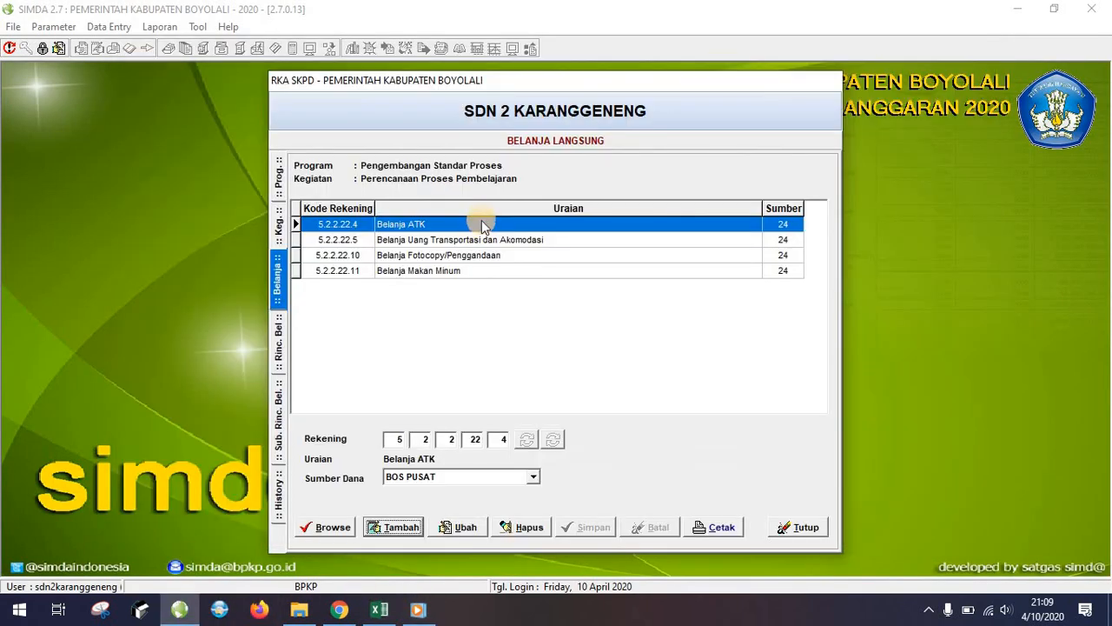
Edit the Belanja ATK sub-detail, setting Harga Satuan to 510000 and Satuan 1 to Tahun, and save it.
double_click(484, 224)
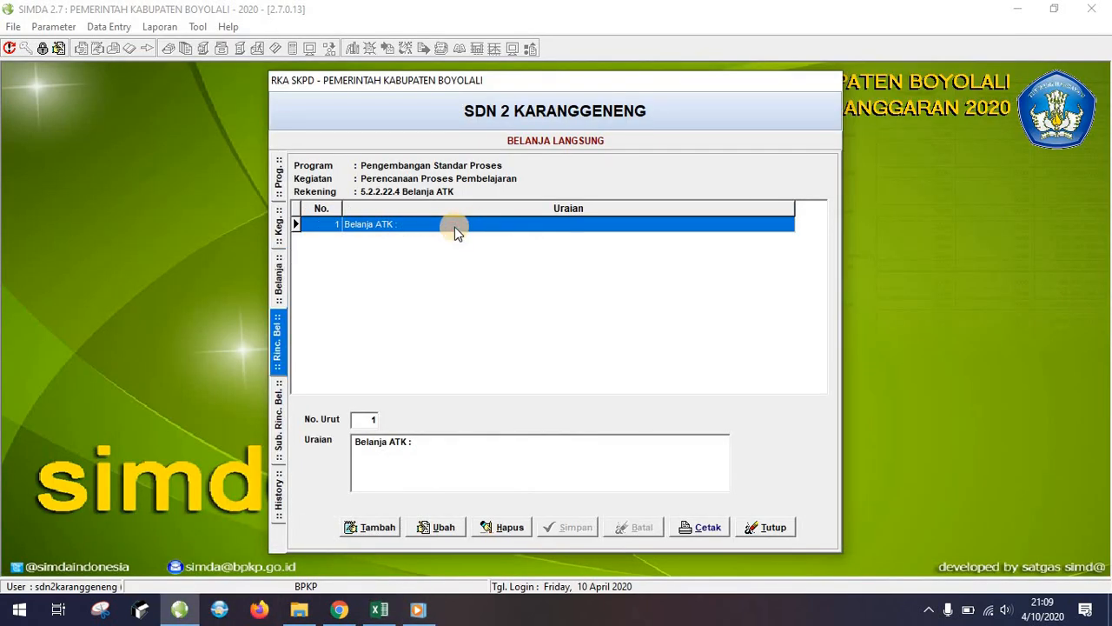
double_click(455, 231)
left_click(390, 527)
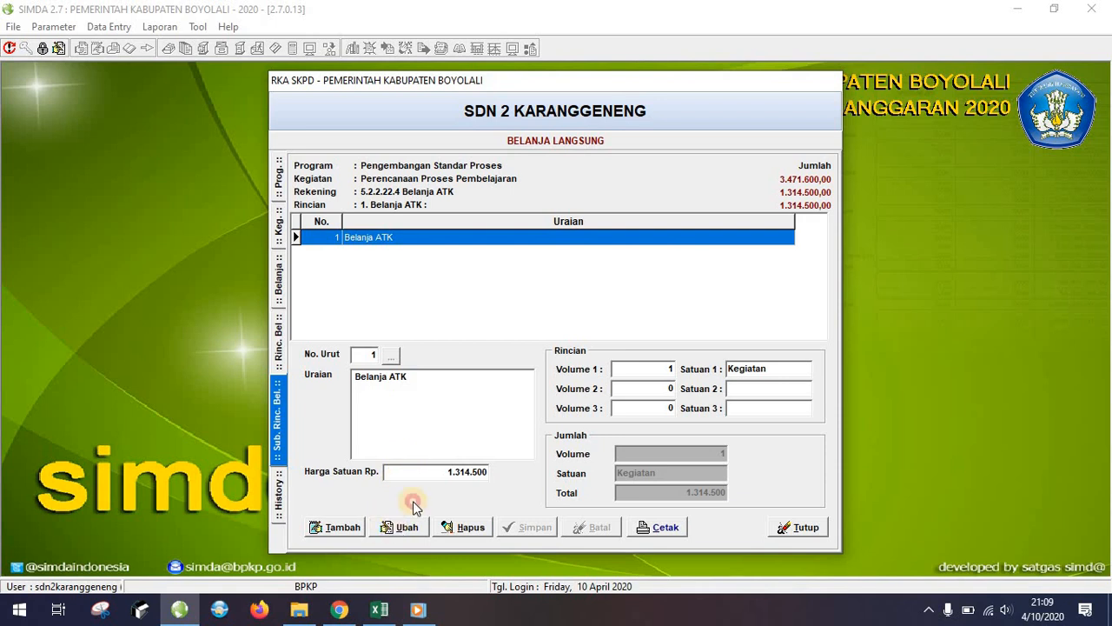
double_click(451, 472)
type("510000")
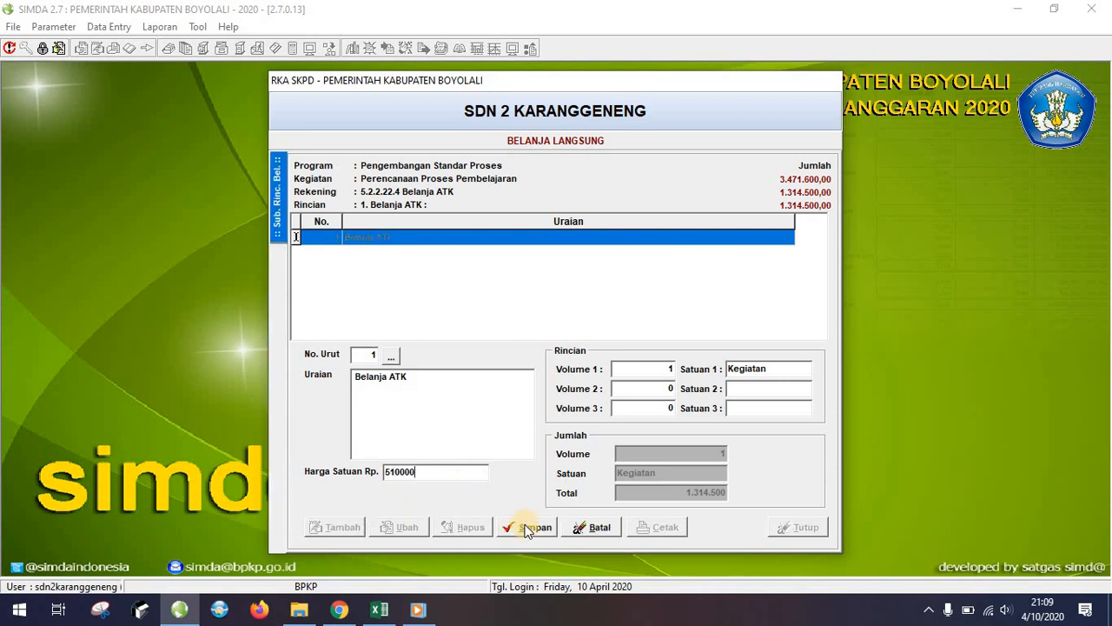
key("Tab")
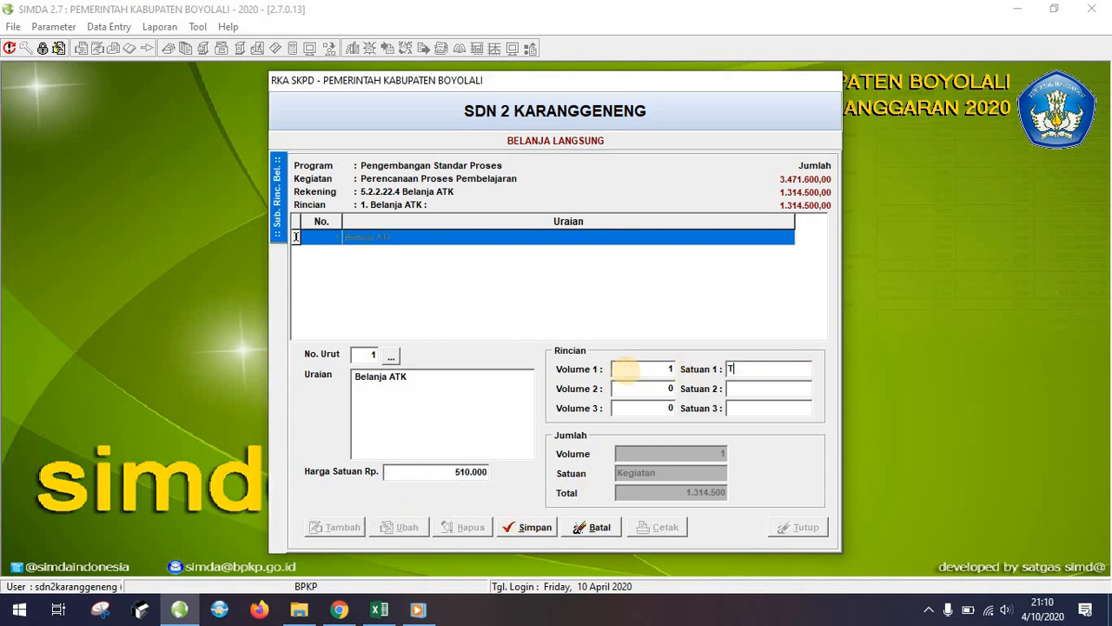
type("Tahun")
left_click(535, 528)
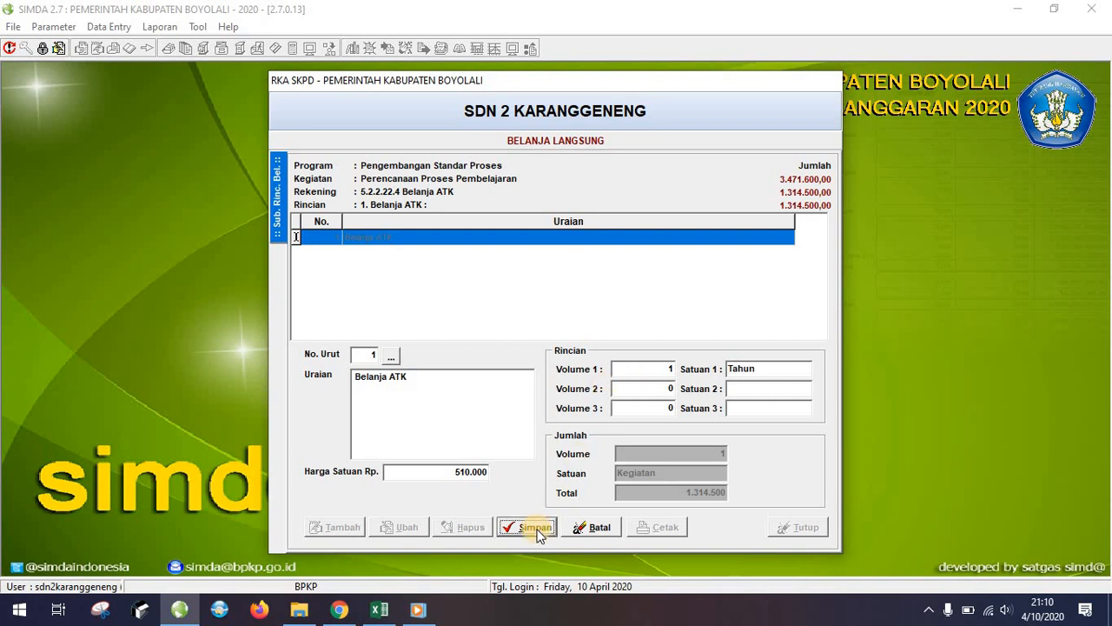
In the Excel RKAS sheet, check item 3.1.2 Transport Narasumber and copy the Harga Sat of item 3.1.3 Belanja Fotocopy/Penggandaan.
left_click(384, 597)
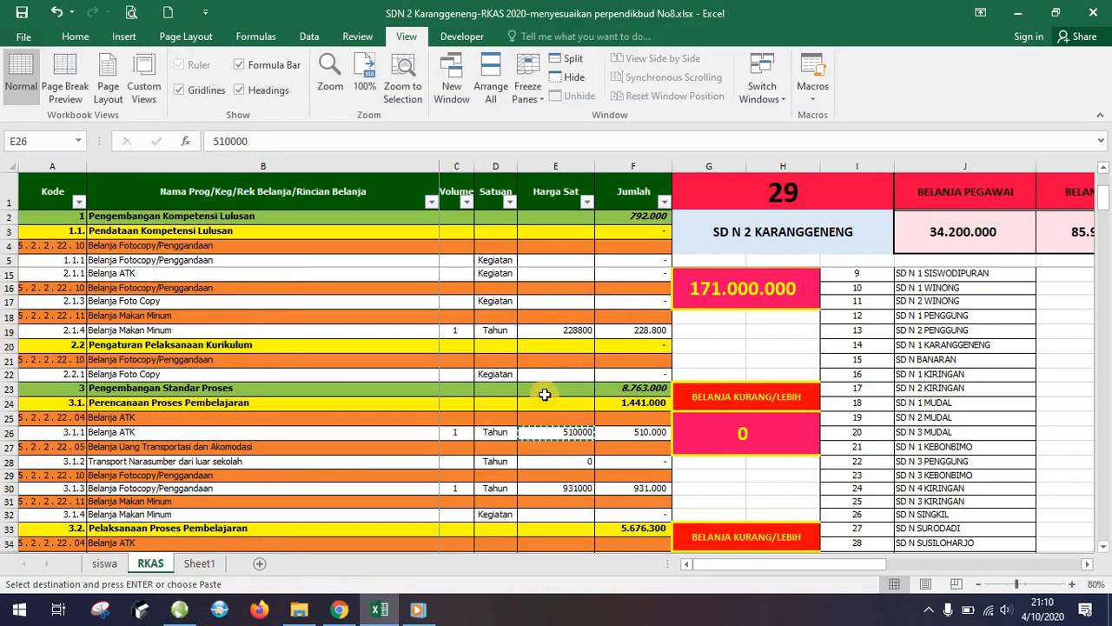
left_click(577, 461)
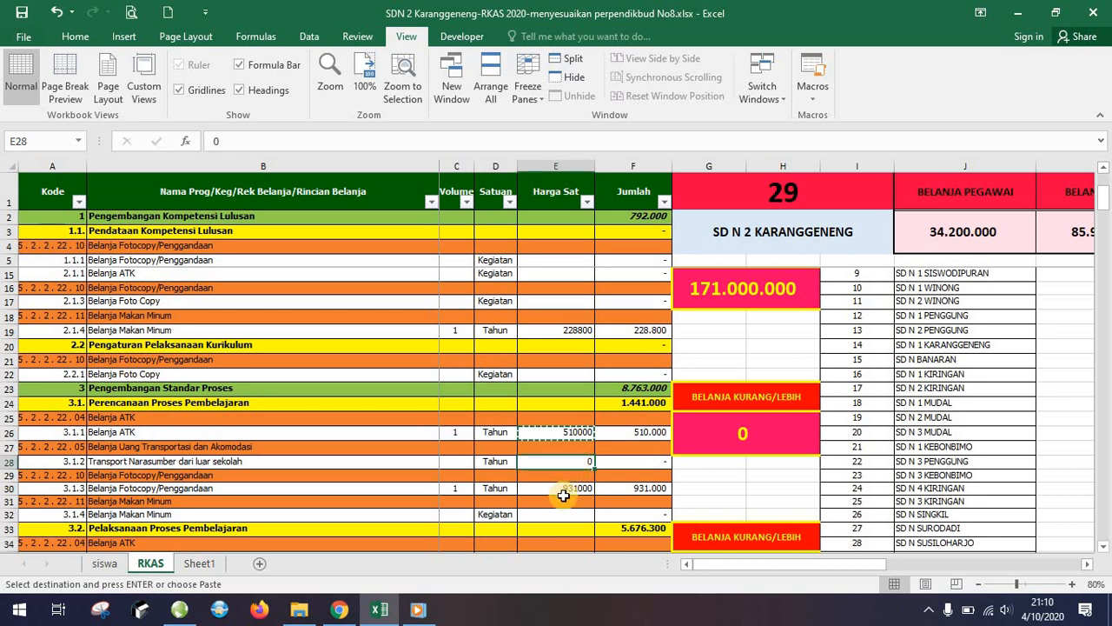
left_click(566, 500)
left_click(570, 488)
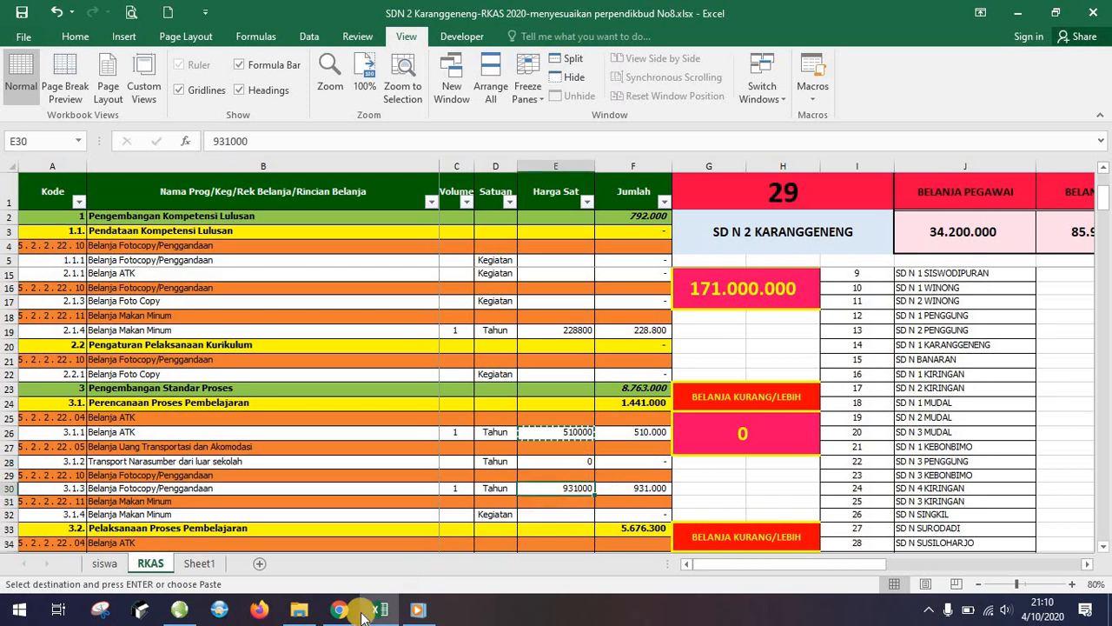
key("ctrl+c")
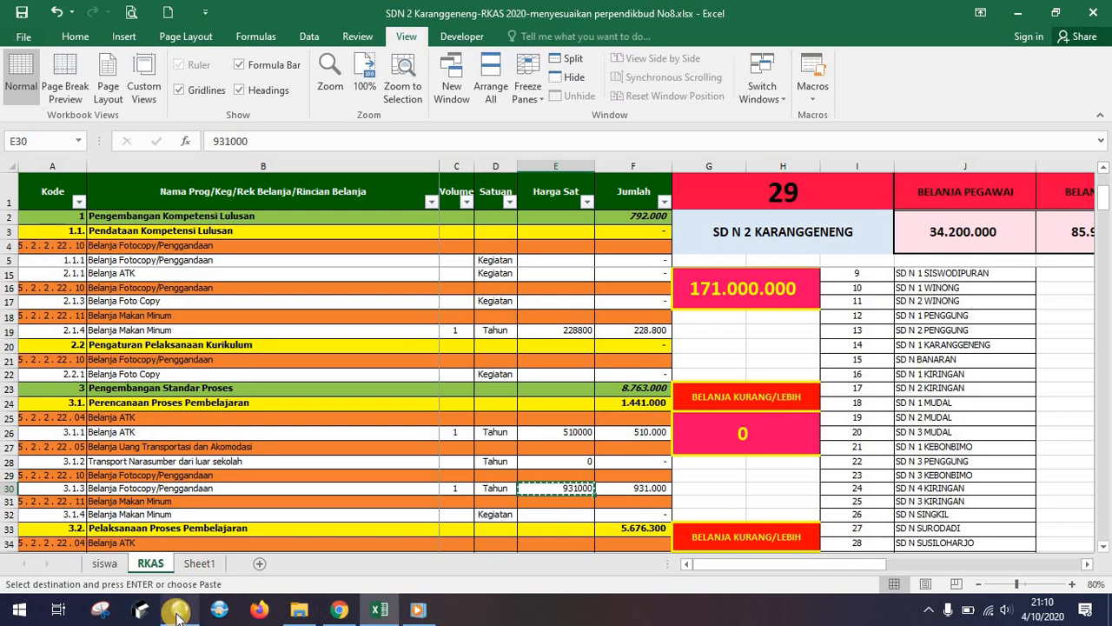
In SIMDA, check the Belanja Uang Transportasi dan Akomodasi account for sub-details and return to the expenditure list.
mouse_move(178, 616)
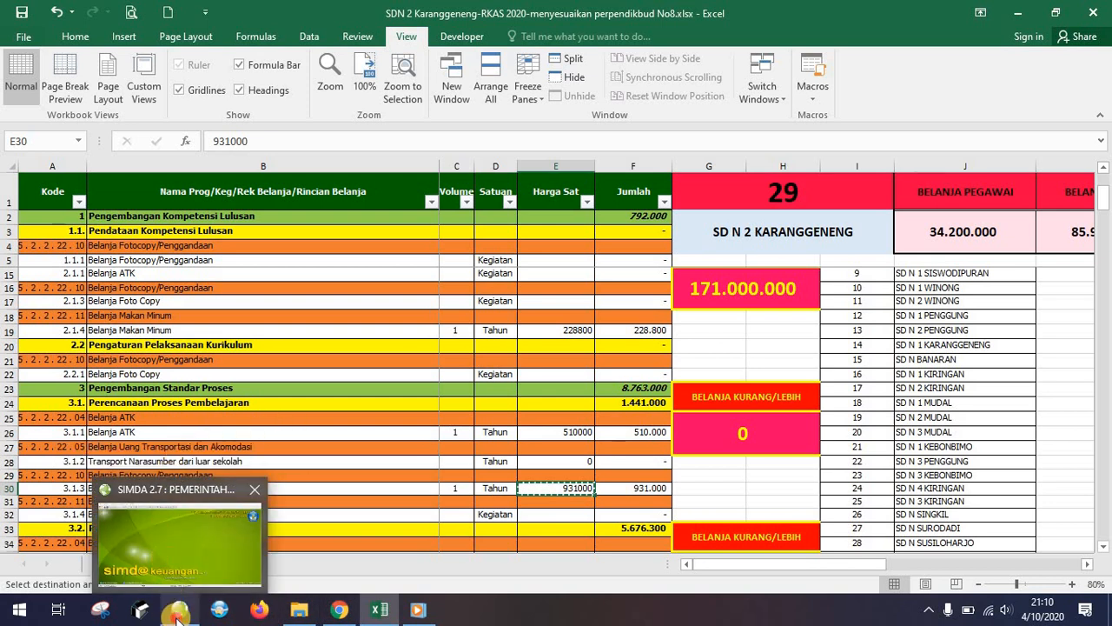
left_click(177, 615)
left_click(278, 278)
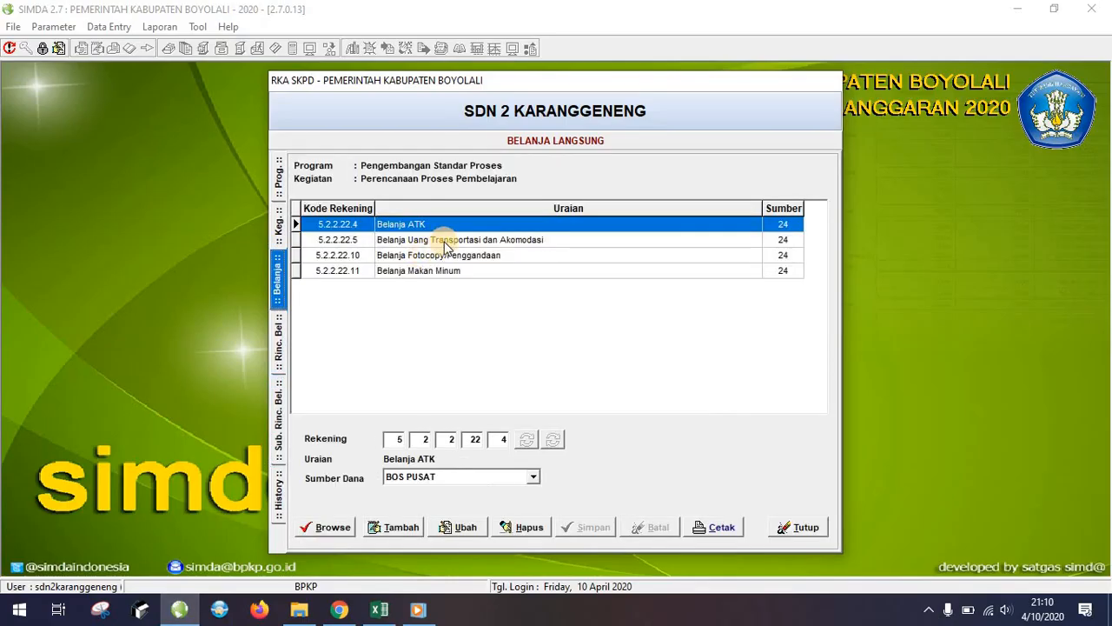
double_click(449, 241)
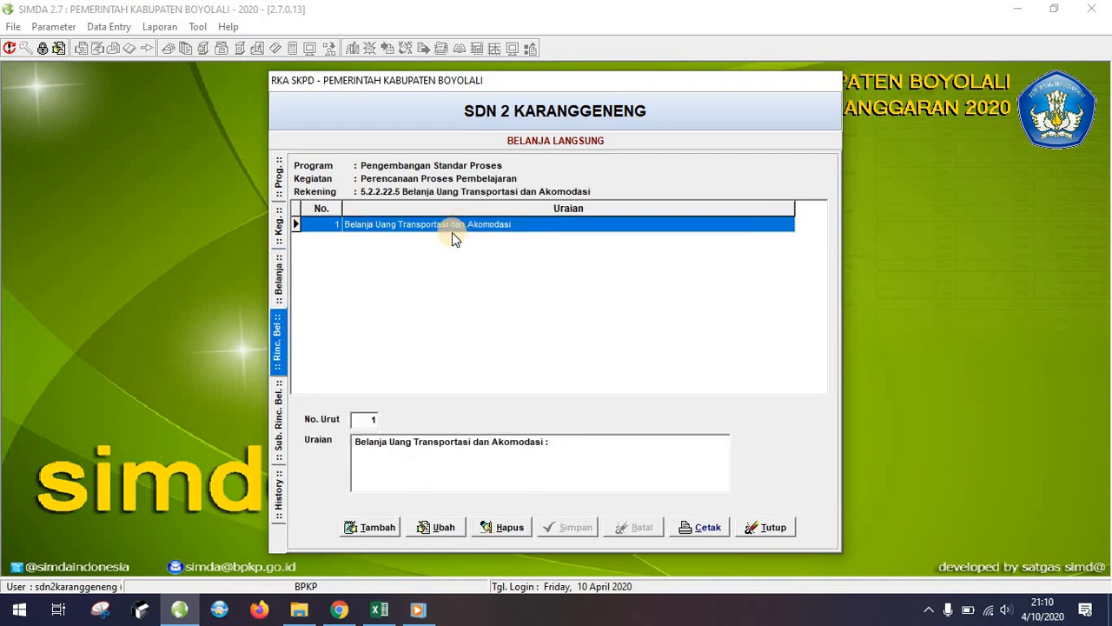
double_click(452, 228)
left_click(279, 272)
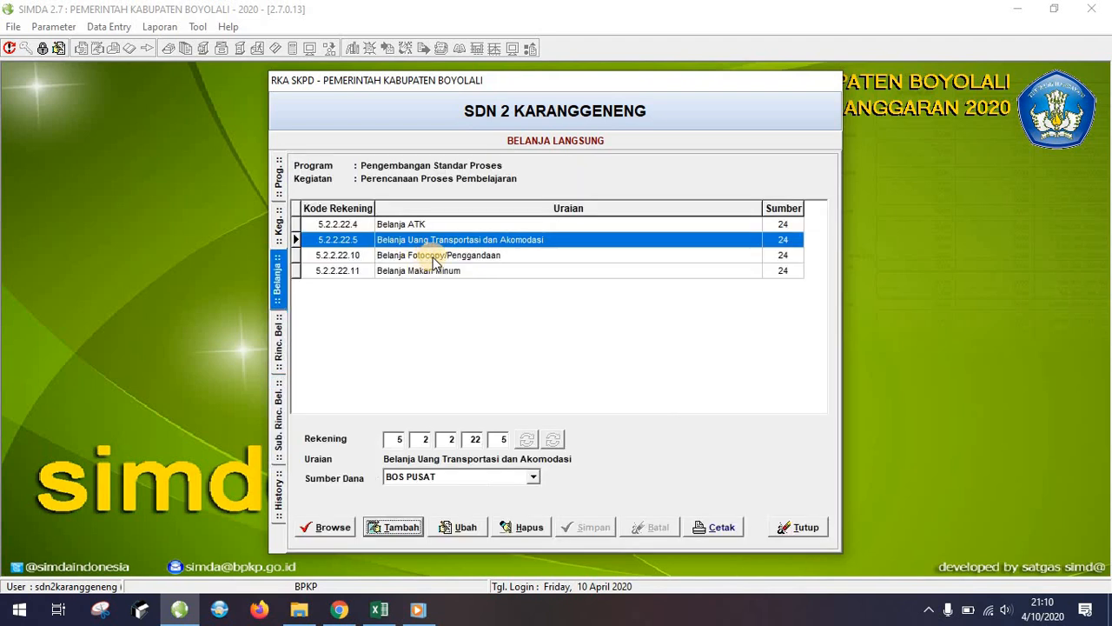
Edit the Belanja Fotocopy/Penggandaan sub-detail, setting Harga Satuan to 931000 and Satuan 1 to Tahun, and save it.
double_click(434, 257)
double_click(449, 228)
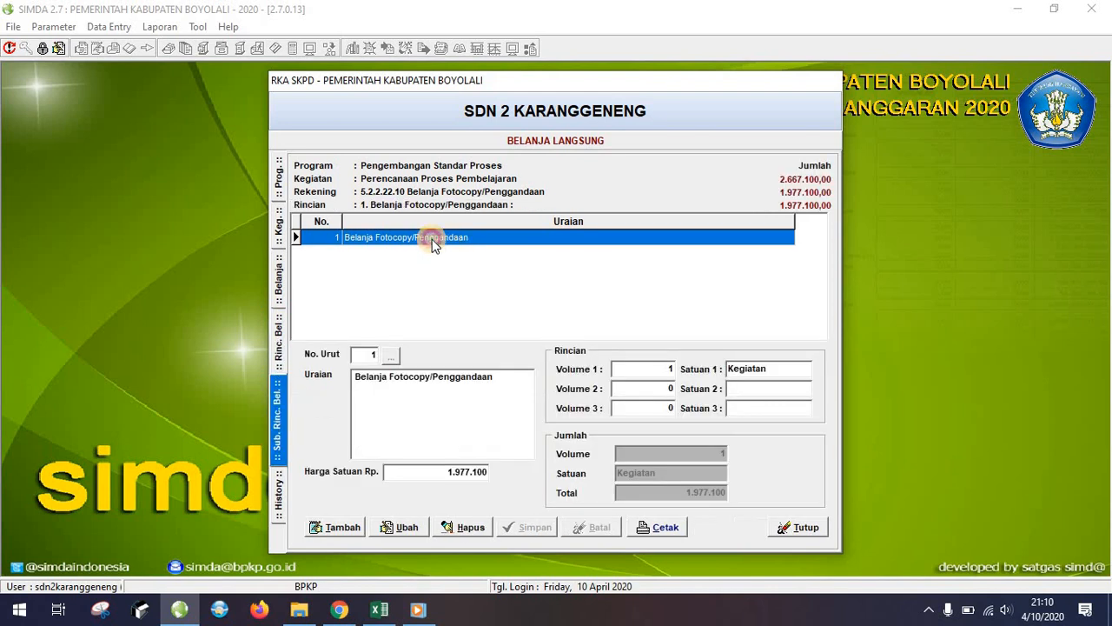
left_click(387, 527)
left_click(453, 471)
type("931000")
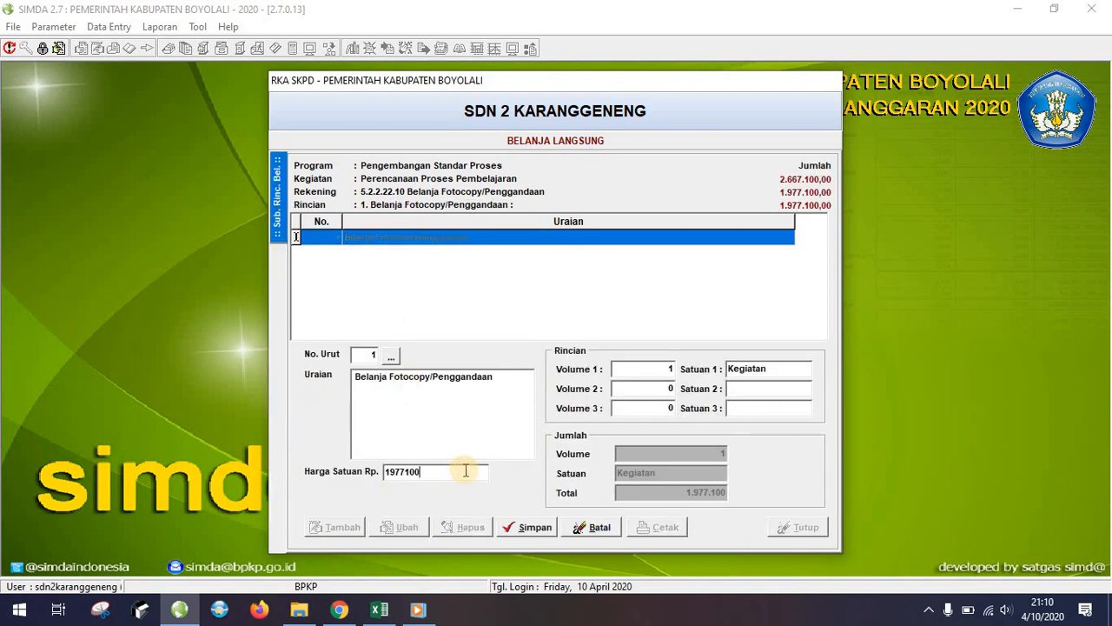
left_click(782, 374)
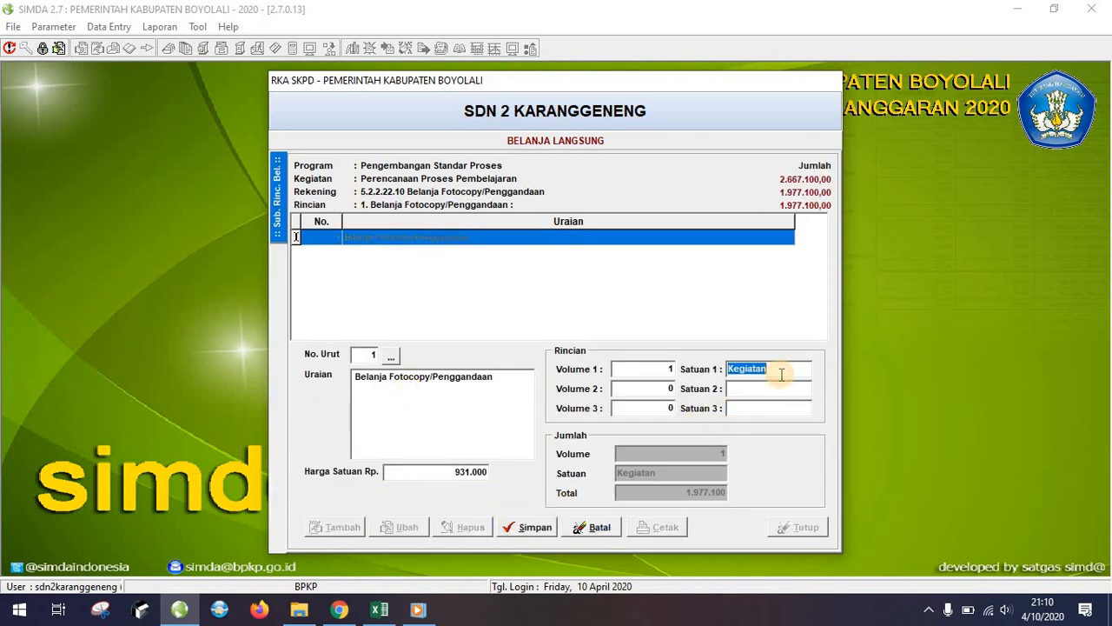
type("Tahun")
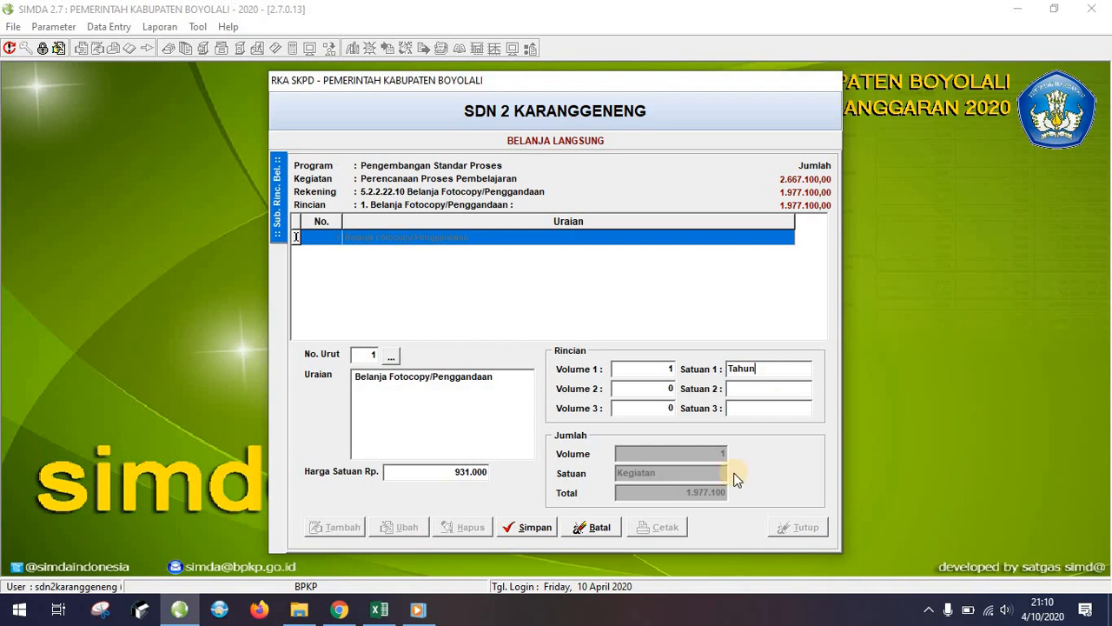
left_click(533, 528)
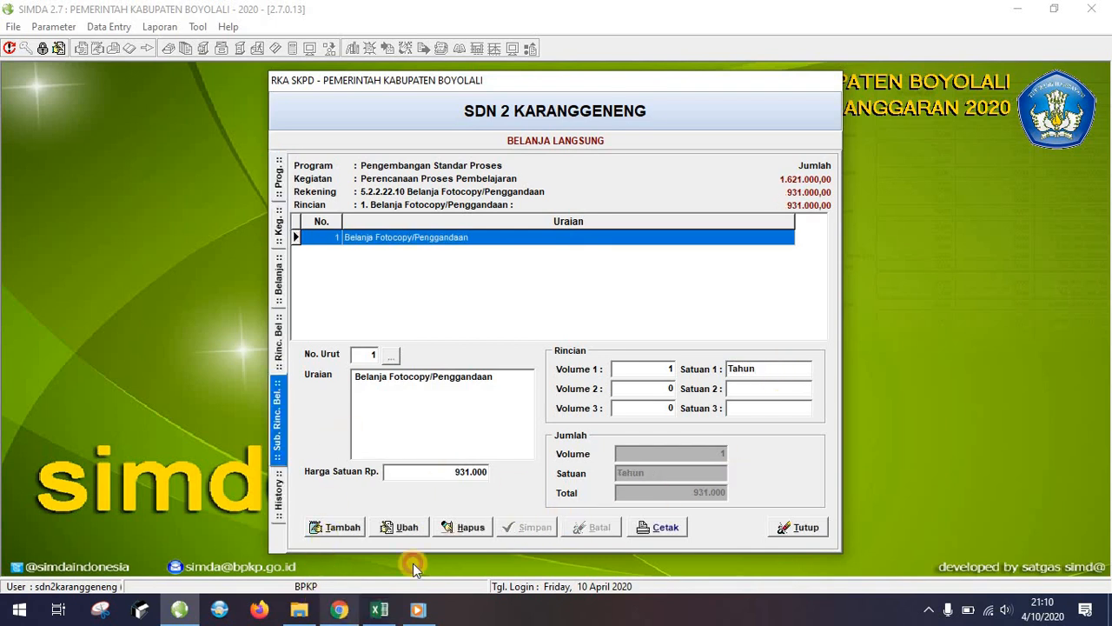
Check item 3.1.4 Belanja Makan Minum in the Excel RKAS sheet, and in SIMDA delete the Belanja Makan Minum sub-detail of Perencanaan Proses Pembelajaran.
left_click(379, 609)
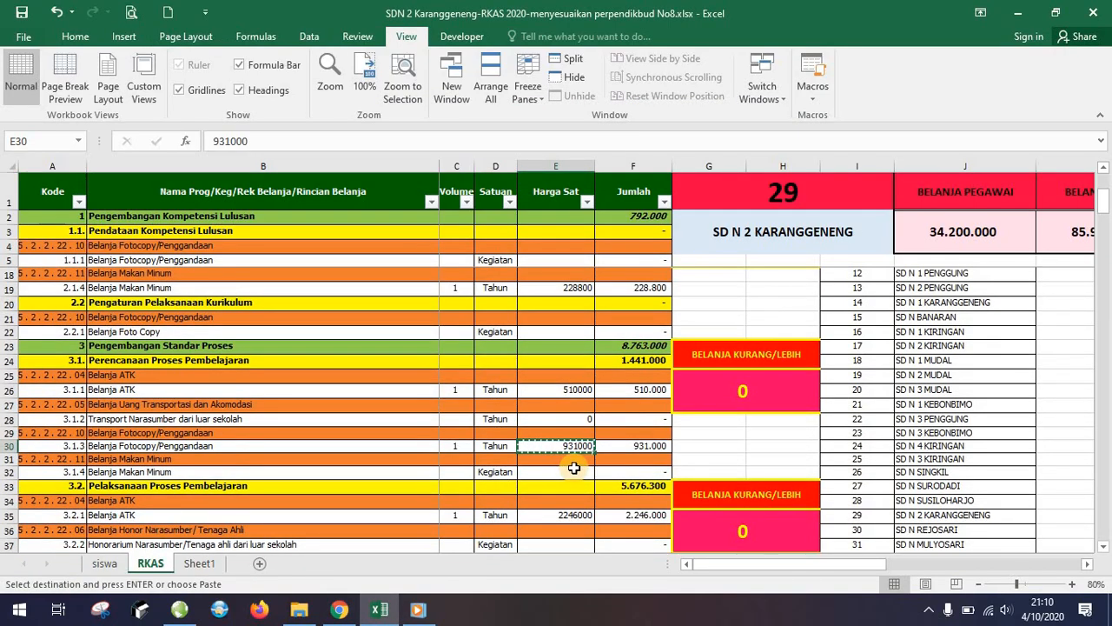
left_click(179, 609)
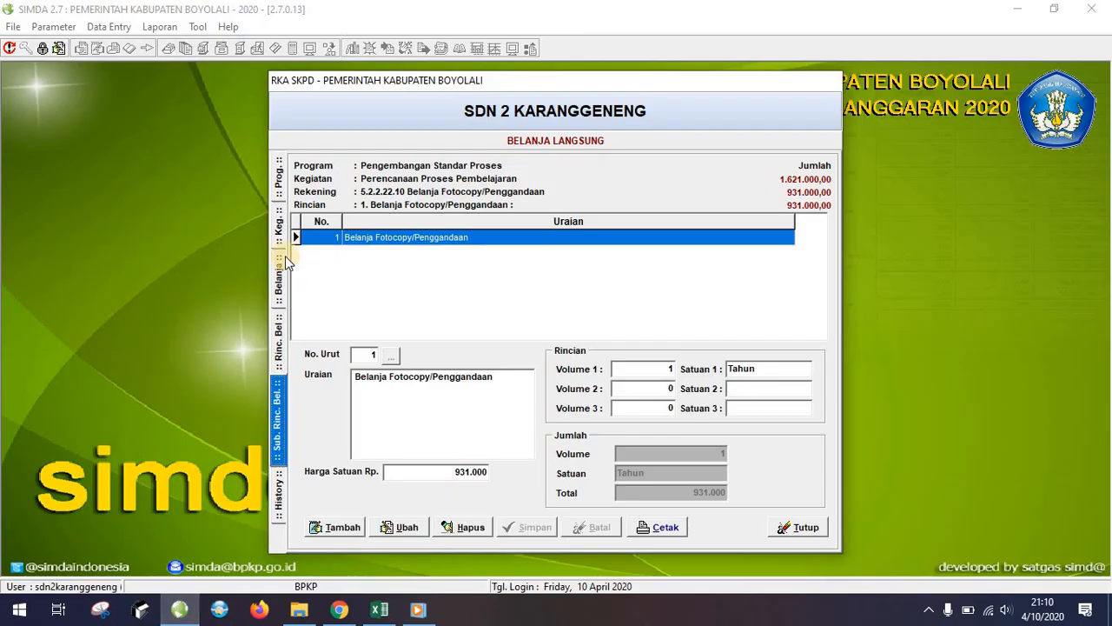
left_click(283, 265)
double_click(445, 268)
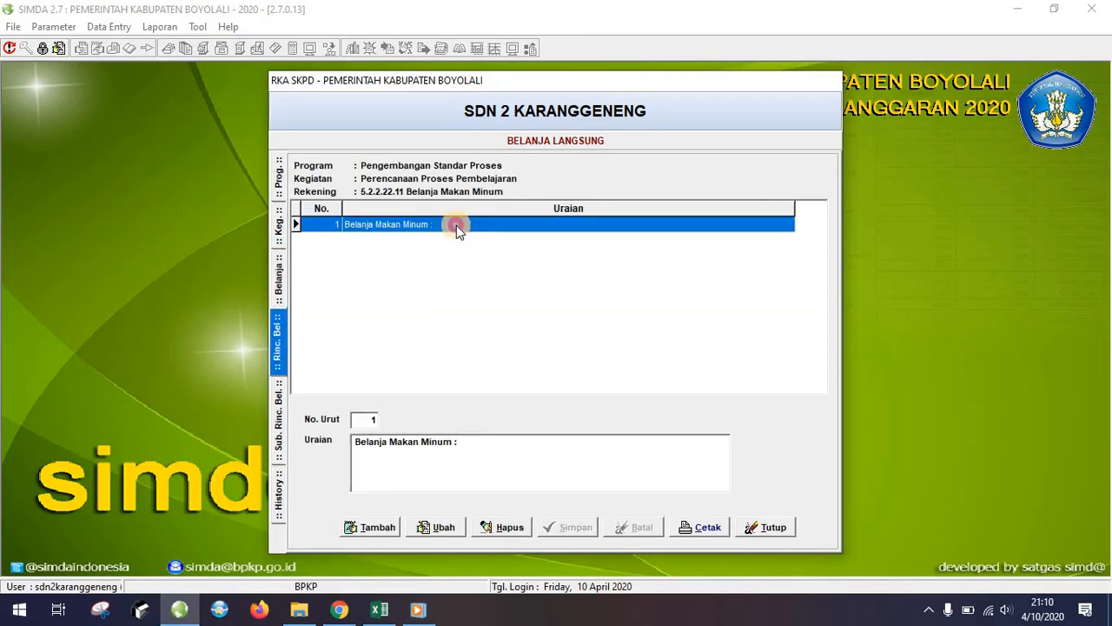
double_click(422, 226)
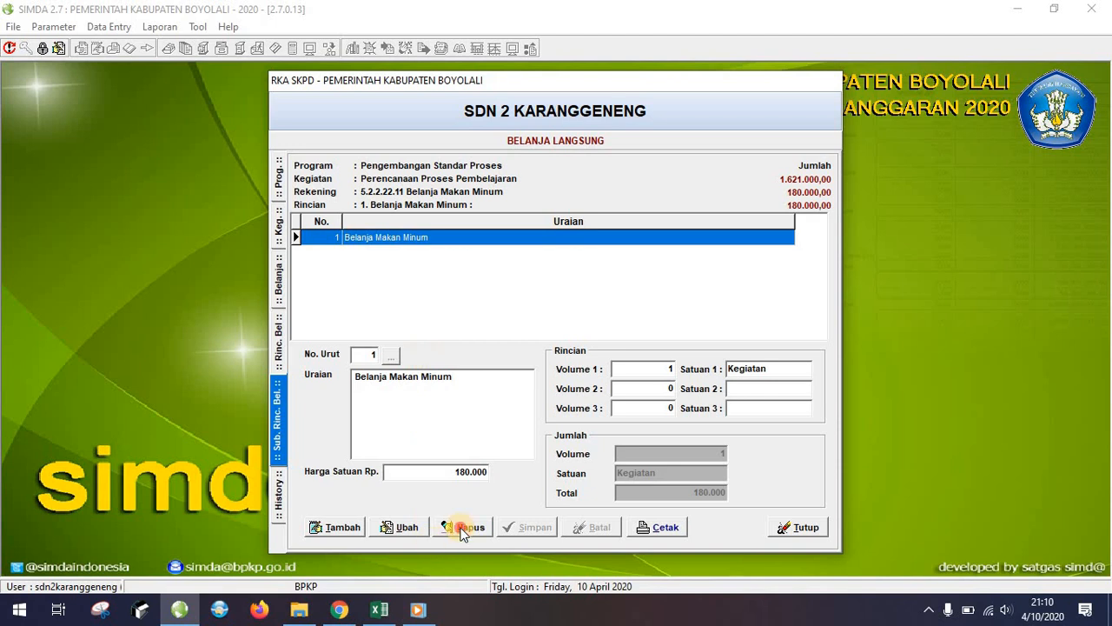
left_click(520, 342)
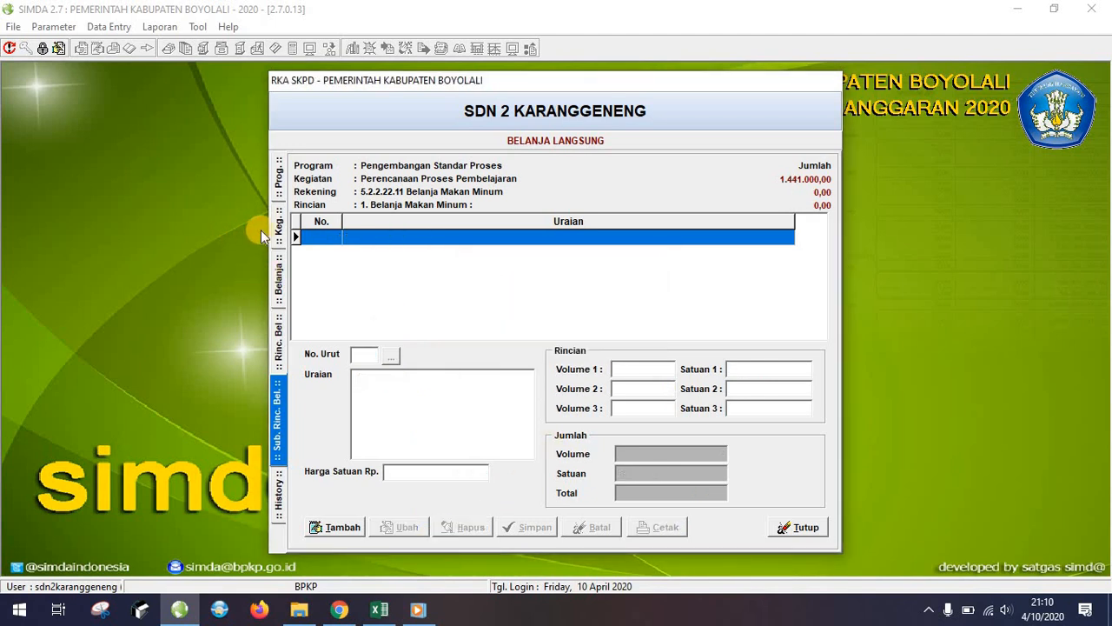
Look up activity 3.2 in the Excel RKAS sheet and open Pelaksanaan Proses Pembelajaran under Pengembangan Standar Proses in SIMDA.
left_click(278, 187)
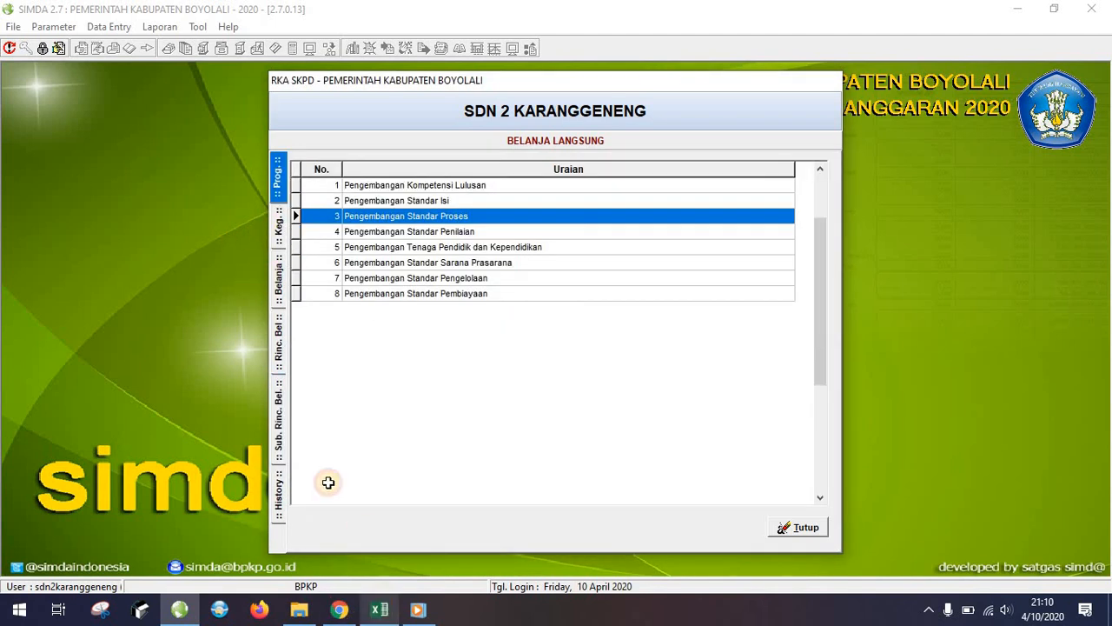
key("alt+Tab")
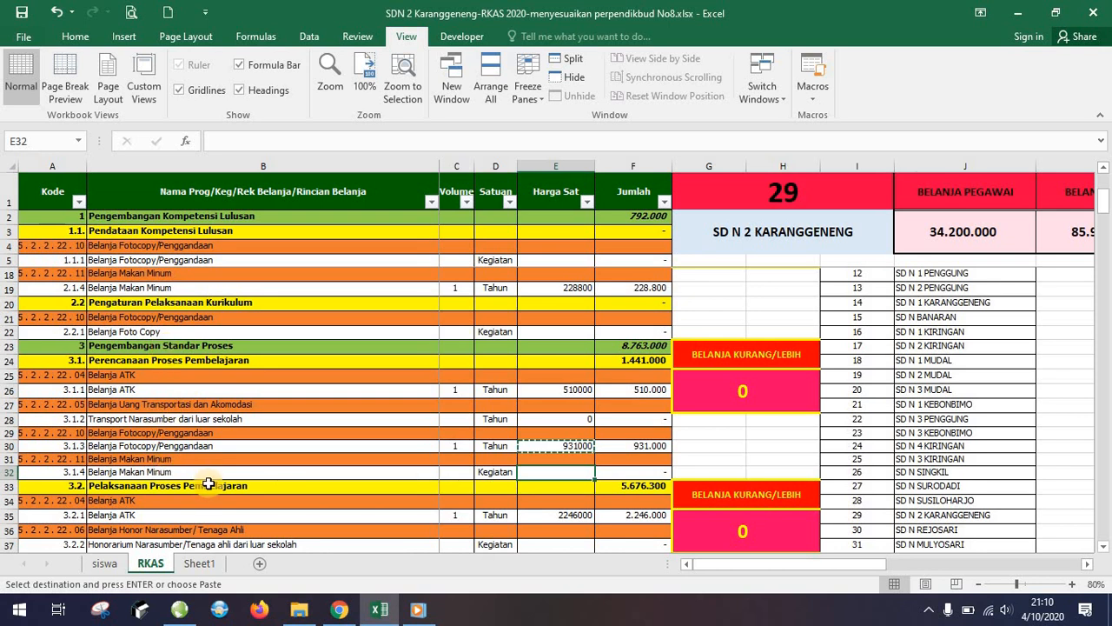
scroll(208, 484, "down", 2)
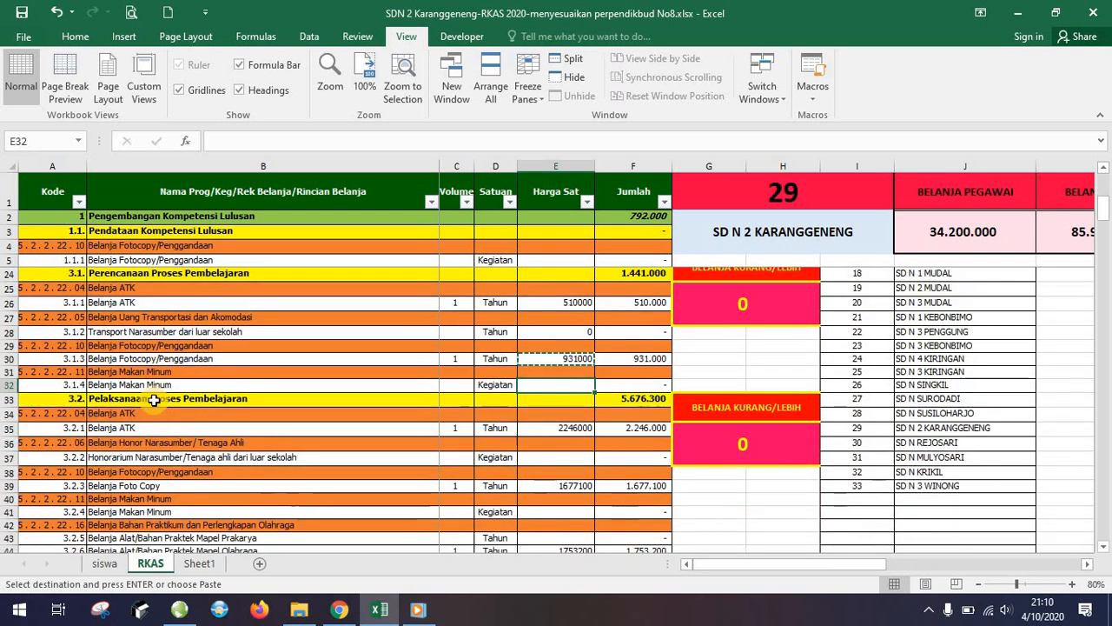
left_click(193, 399)
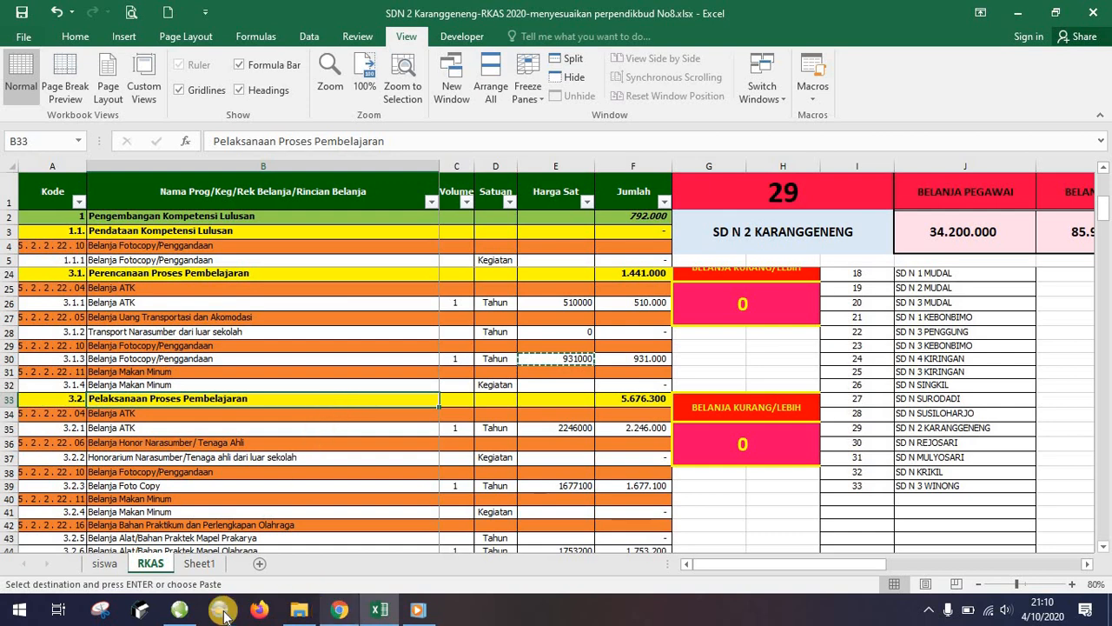
left_click(180, 616)
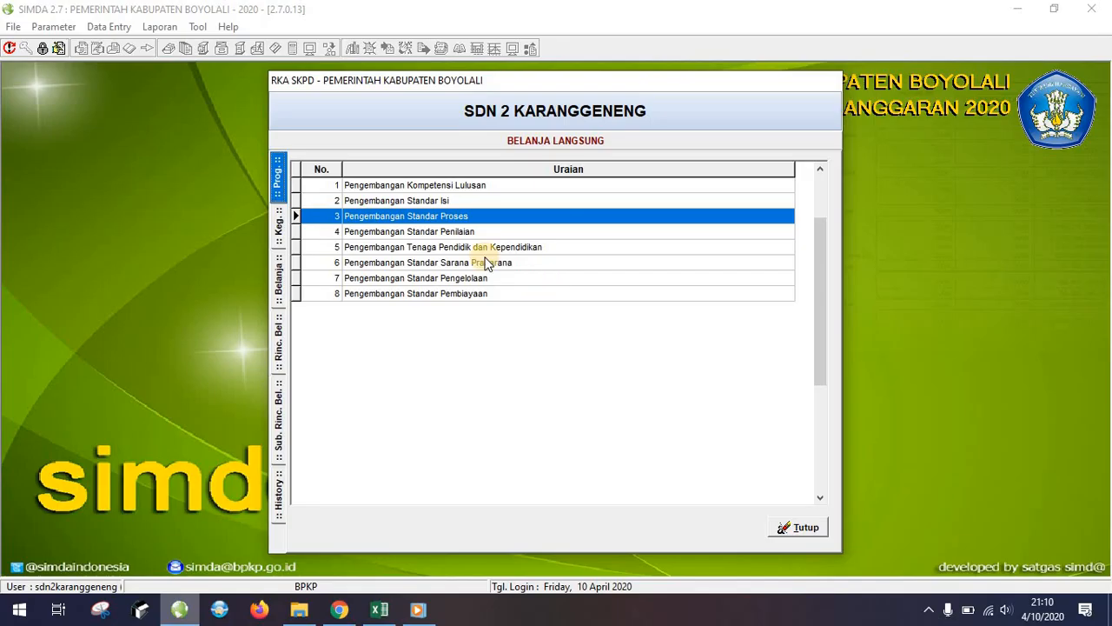
double_click(432, 217)
double_click(391, 233)
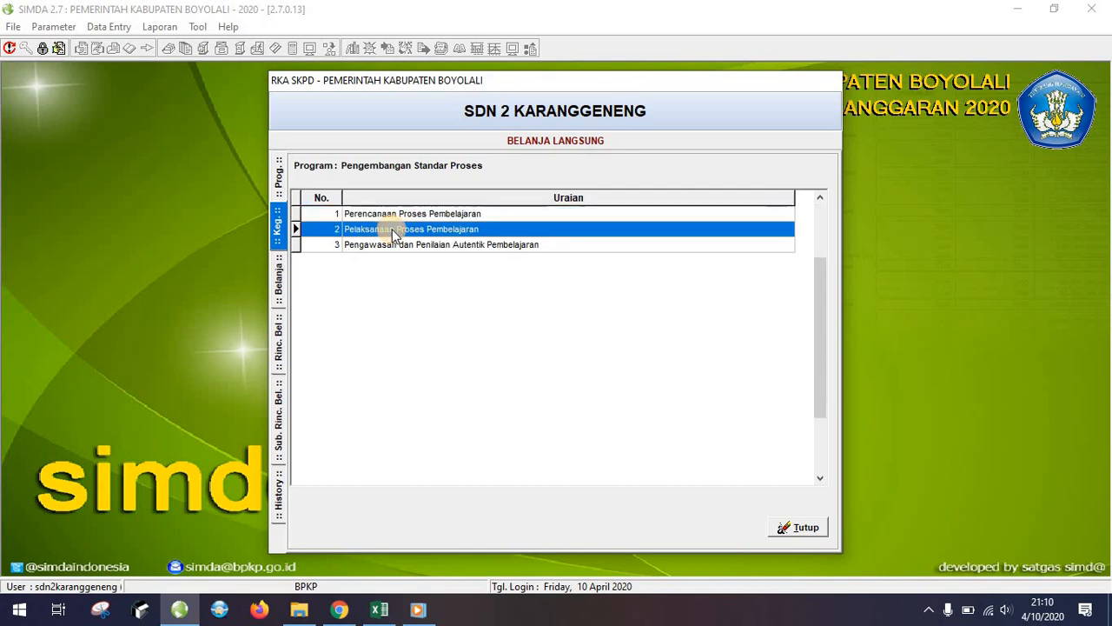
In the Excel RKAS sheet, copy the Harga Sat of item 3.2.1 Belanja ATK and return to SIMDA.
left_click(378, 610)
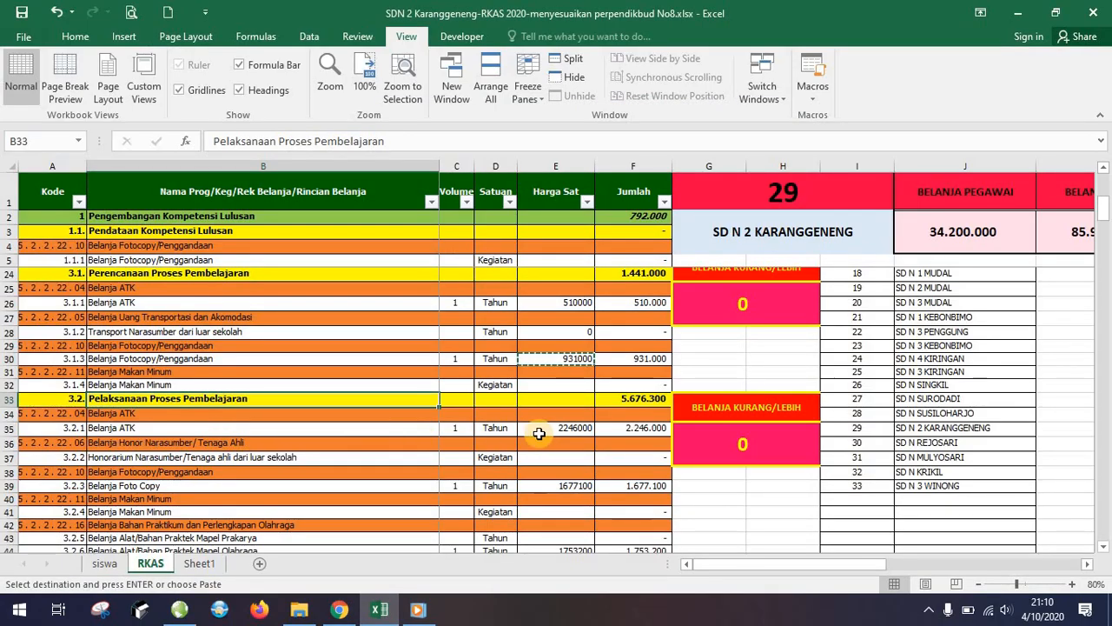
left_click(579, 429)
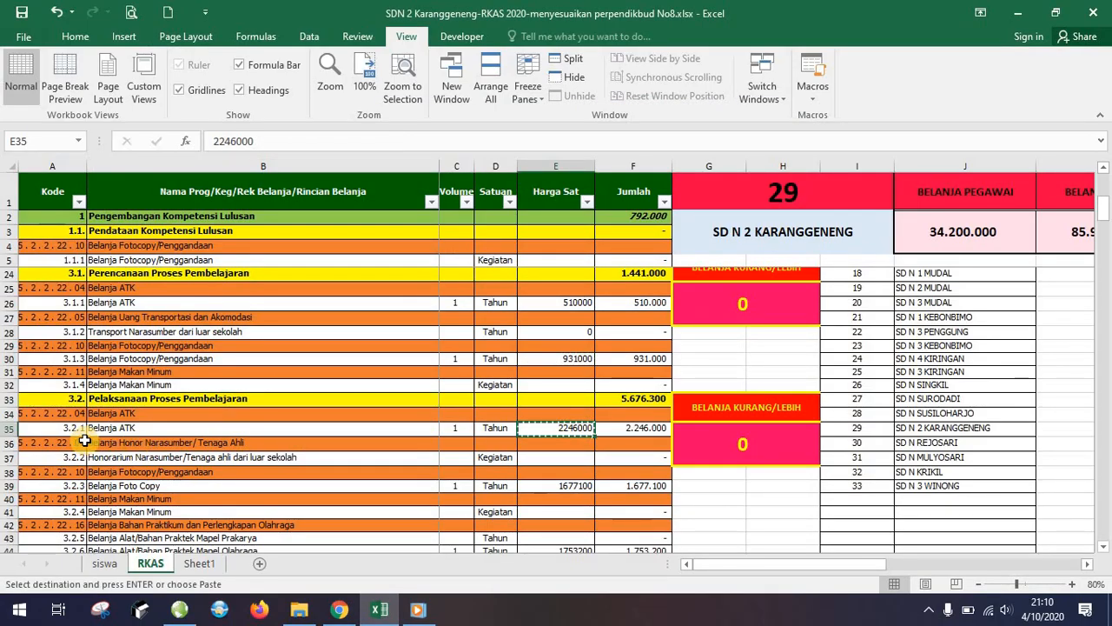
left_click(180, 610)
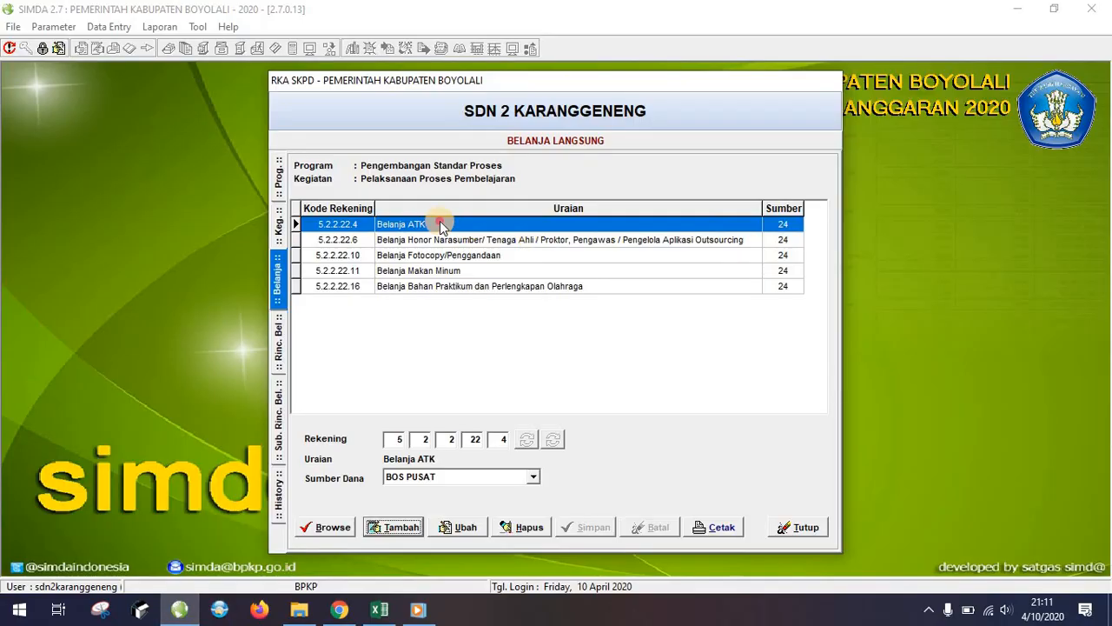
Edit the Belanja ATK sub-detail of Pelaksanaan Proses Pembelajaran, setting Harga Satuan to 2246000 and Satuan 1 to Tahun, and save it.
double_click(410, 228)
double_click(408, 240)
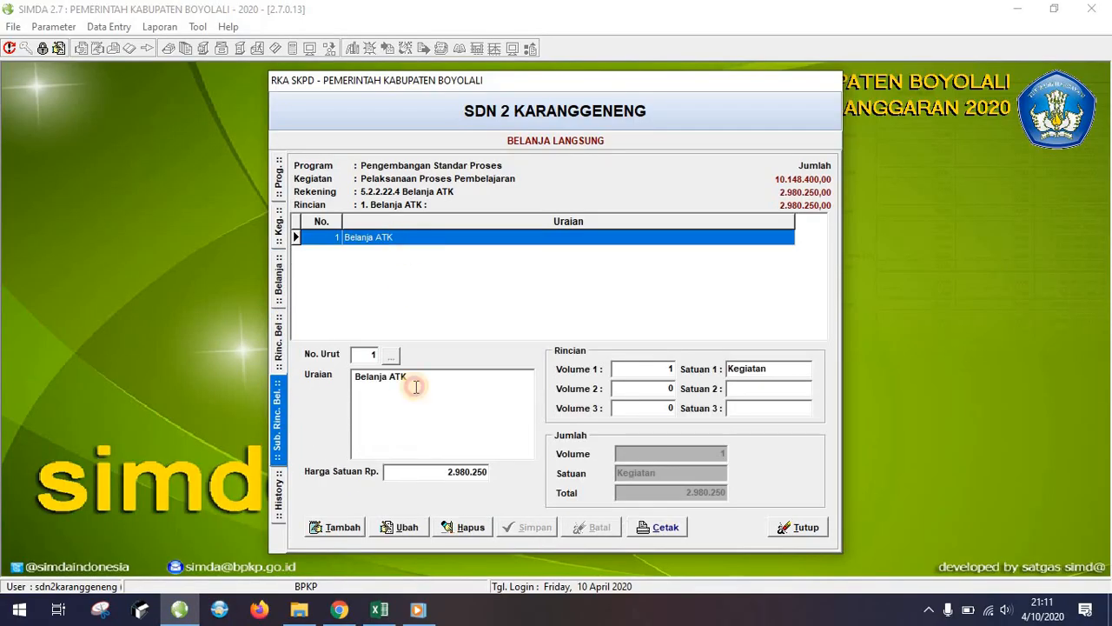
left_click(405, 526)
left_click(440, 471)
double_click(441, 471)
type("2246000")
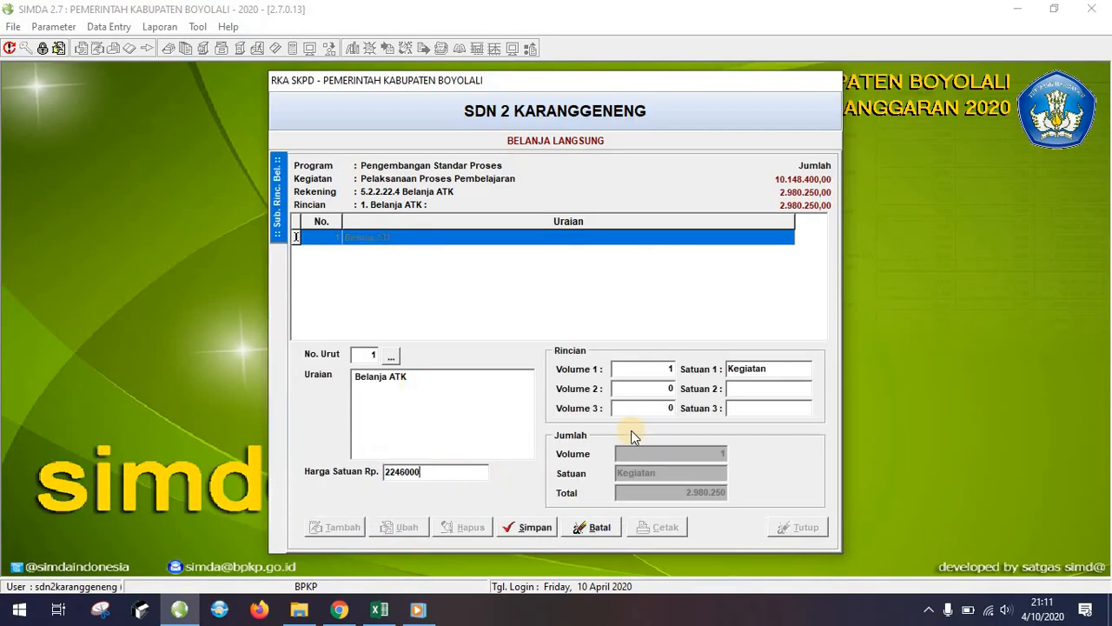
left_click(781, 367)
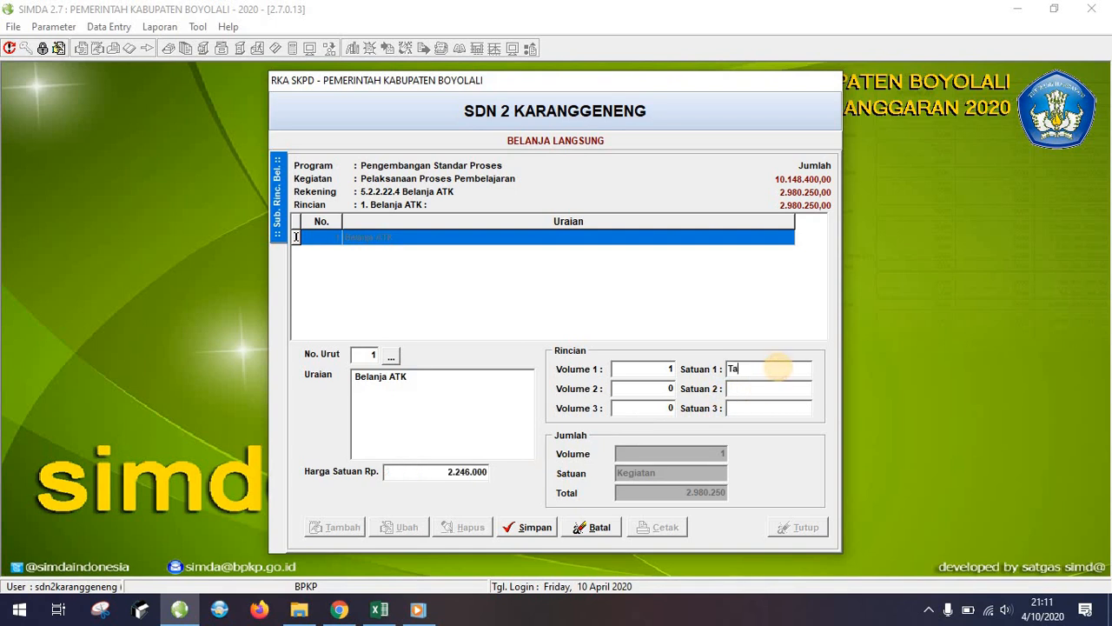
left_click(518, 530)
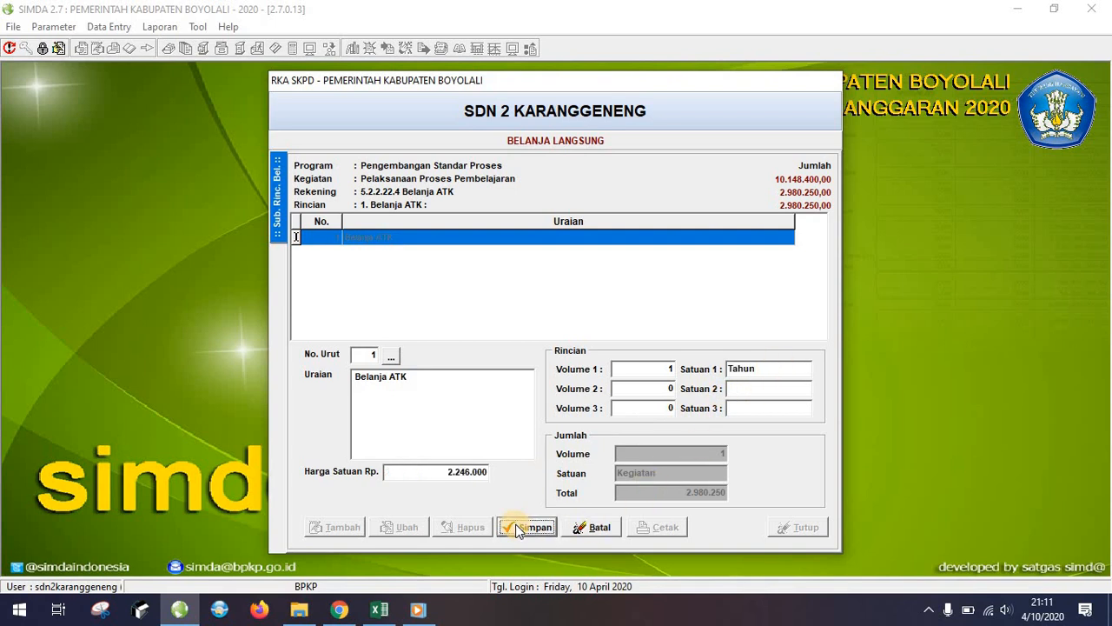
Check item 3.2.2 Honorarium Narasumber in Excel and the Belanja Honor Narasumber account in SIMDA for sub-details, returning to the expenditure list.
left_click(379, 609)
left_click(540, 463)
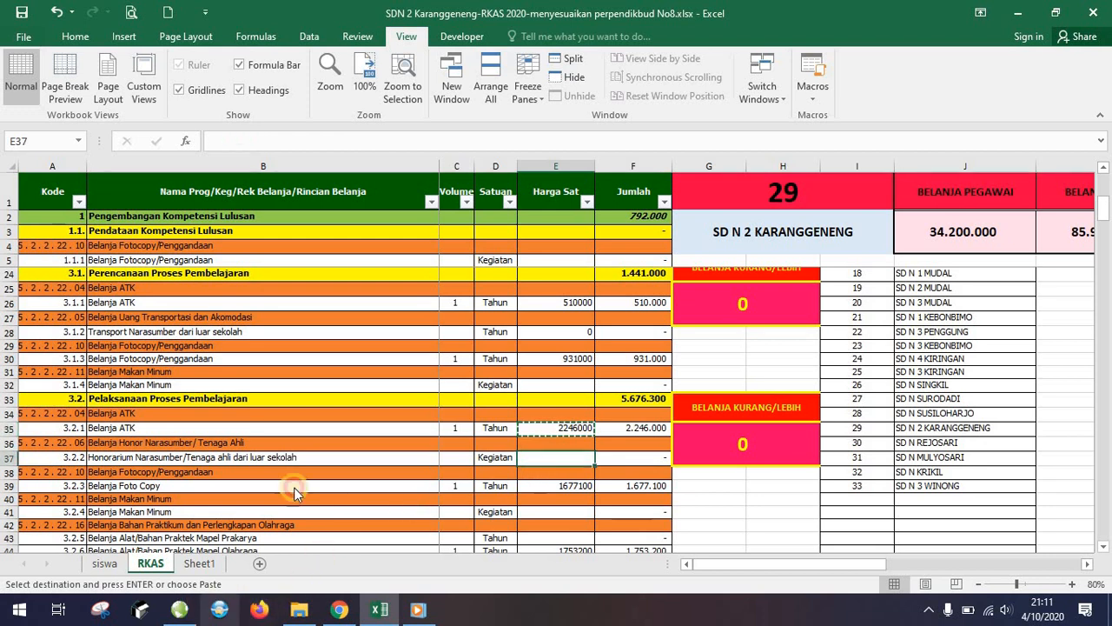
left_click(179, 609)
left_click(280, 261)
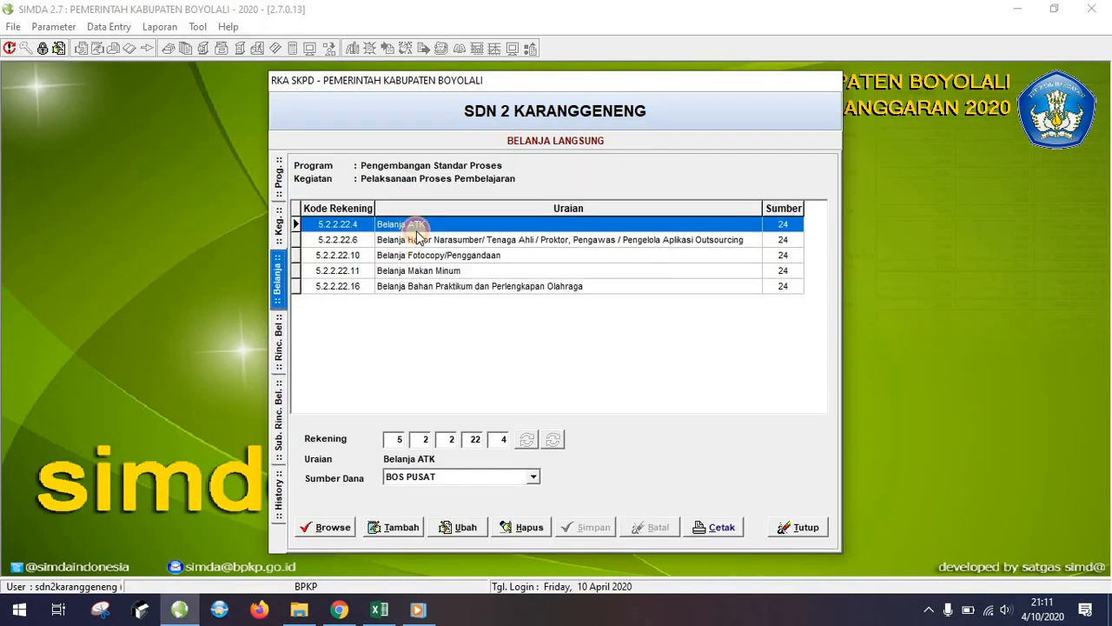
double_click(413, 241)
double_click(417, 224)
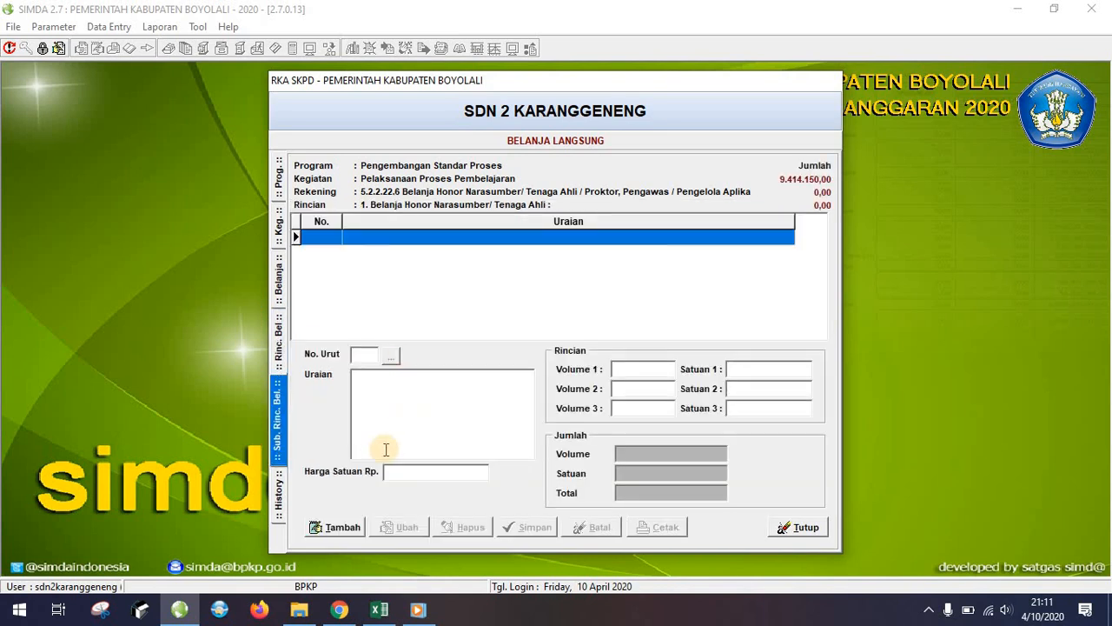
left_click(283, 291)
In the Excel RKAS sheet, copy the Harga Sat of item 3.2.3 Belanja Foto Copy and return to SIMDA.
left_click(379, 610)
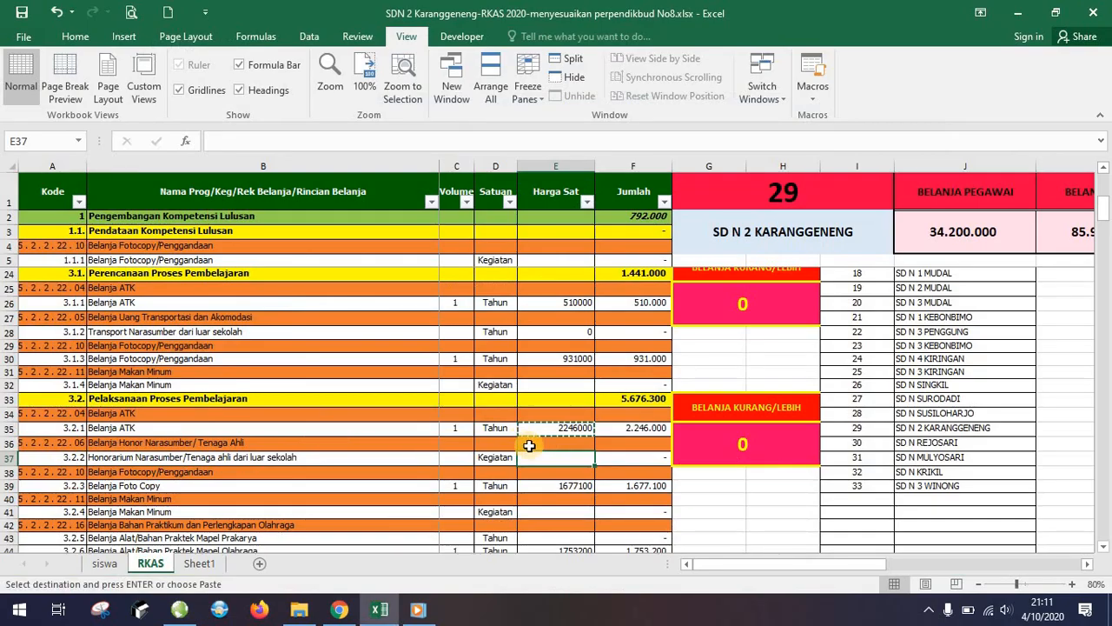
left_click(561, 485)
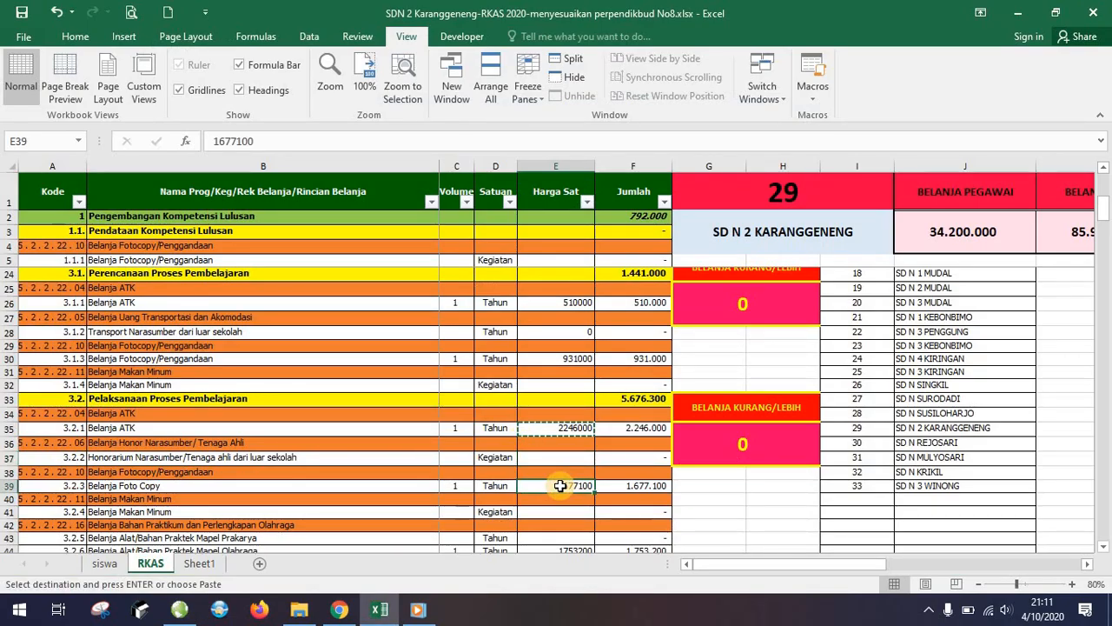
left_click(181, 608)
Edit the Belanja Foto Copy sub-detail, setting Harga Satuan to 1677100 and Satuan 1 to Tahun, save it, and return to the expenditure list.
left_click(411, 254)
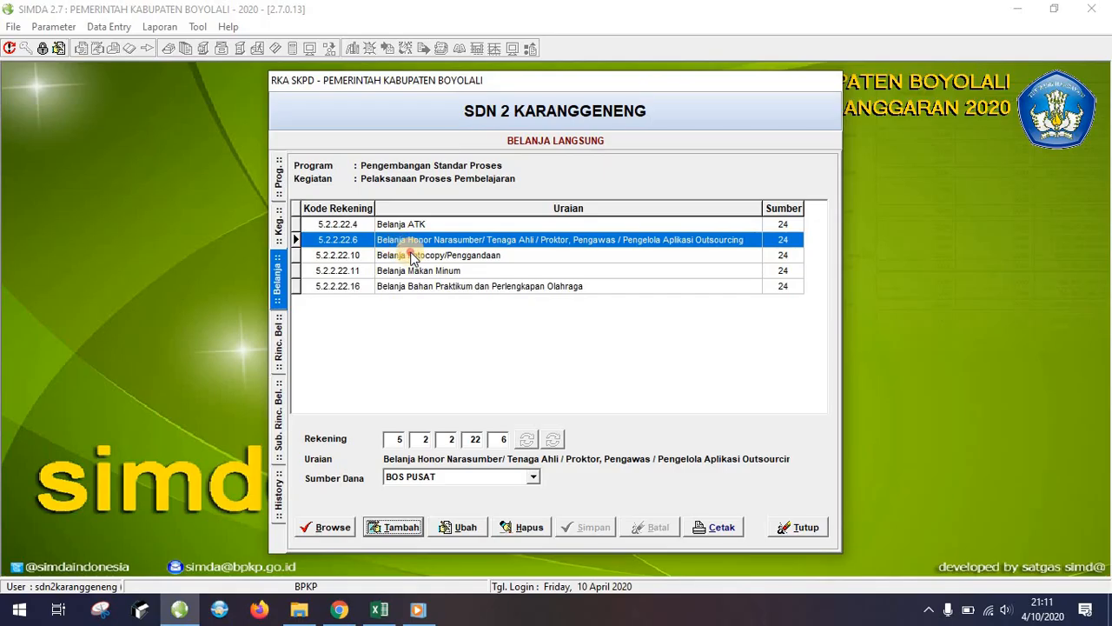
double_click(411, 253)
double_click(410, 228)
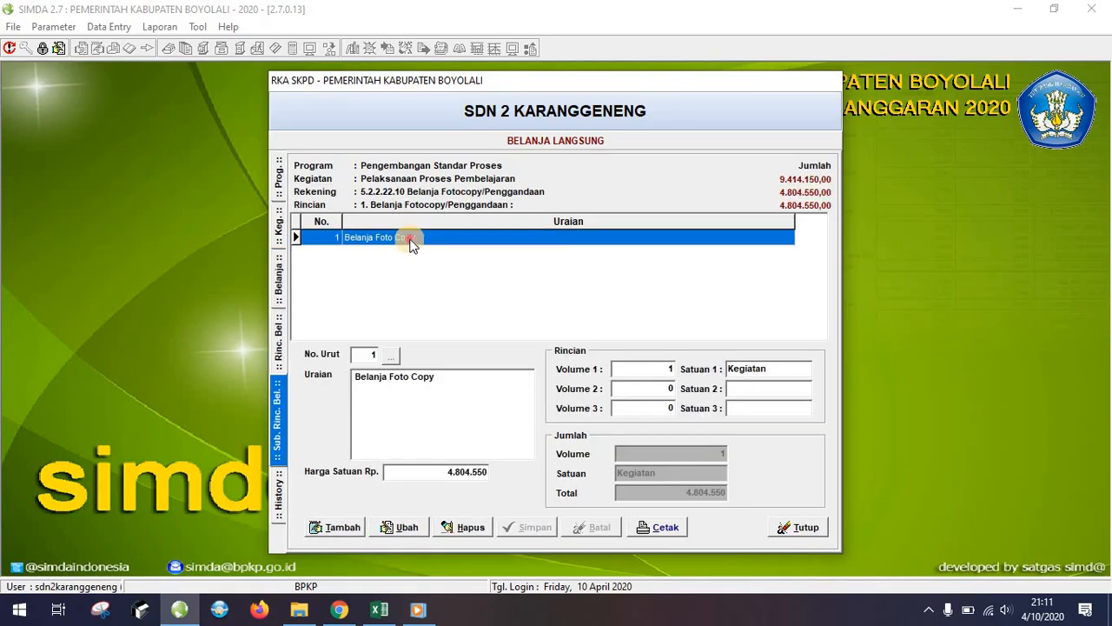
left_click(396, 527)
left_click(460, 472)
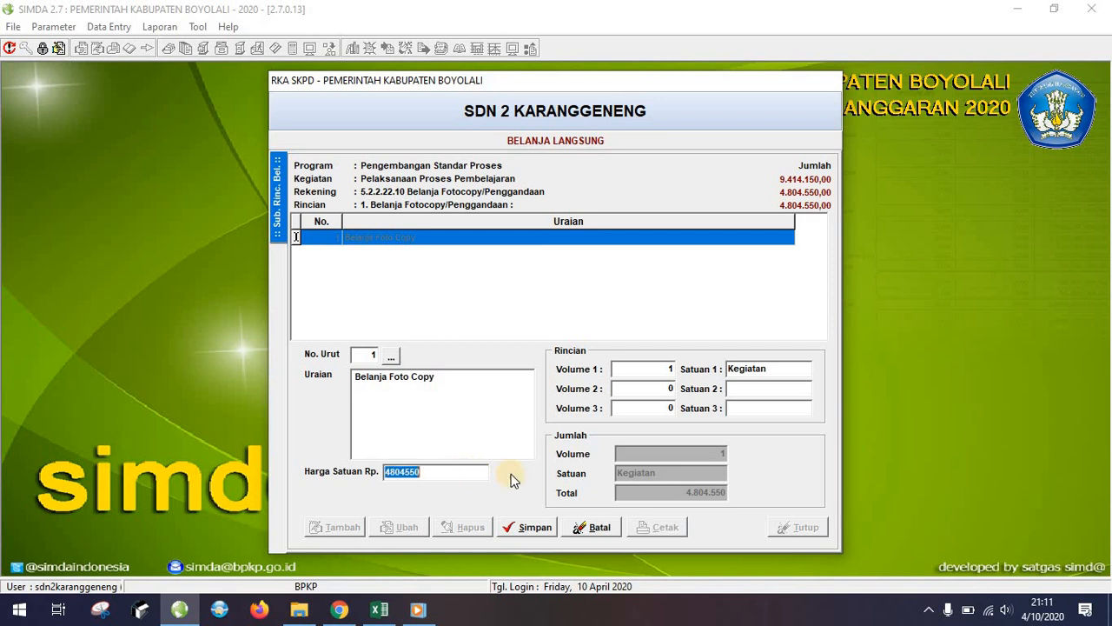
type("1677100")
key("Tab")
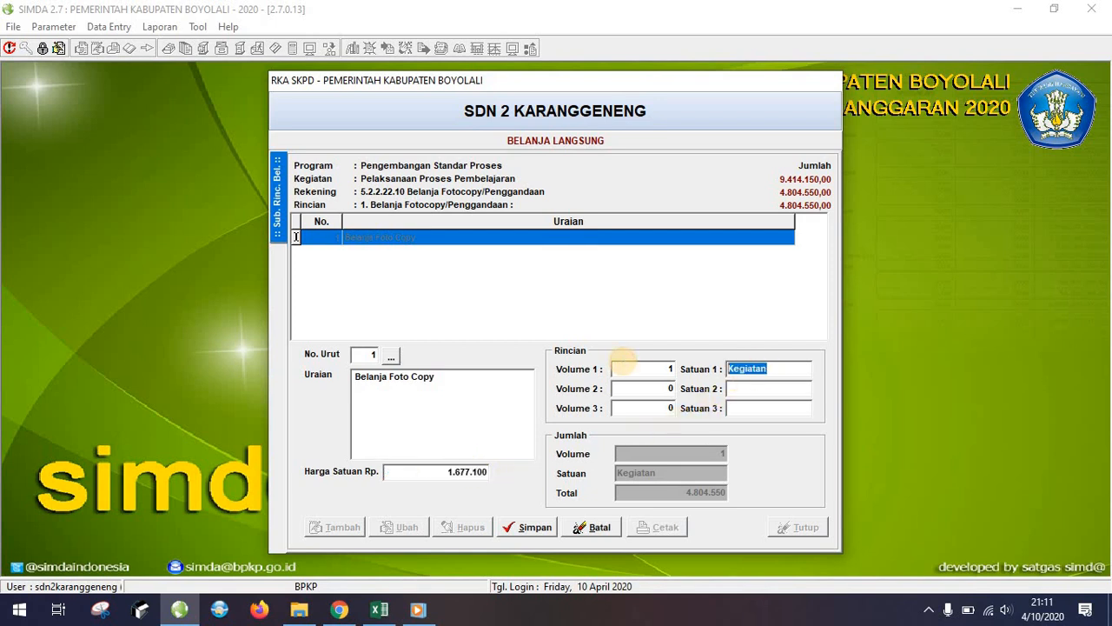
type("Tahun")
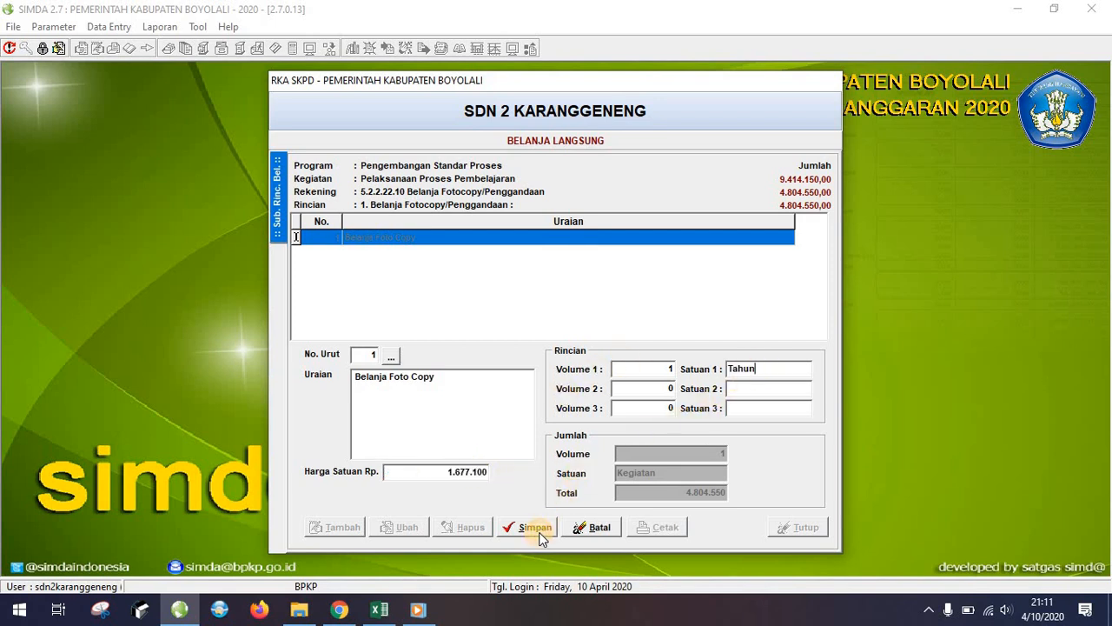
left_click(537, 532)
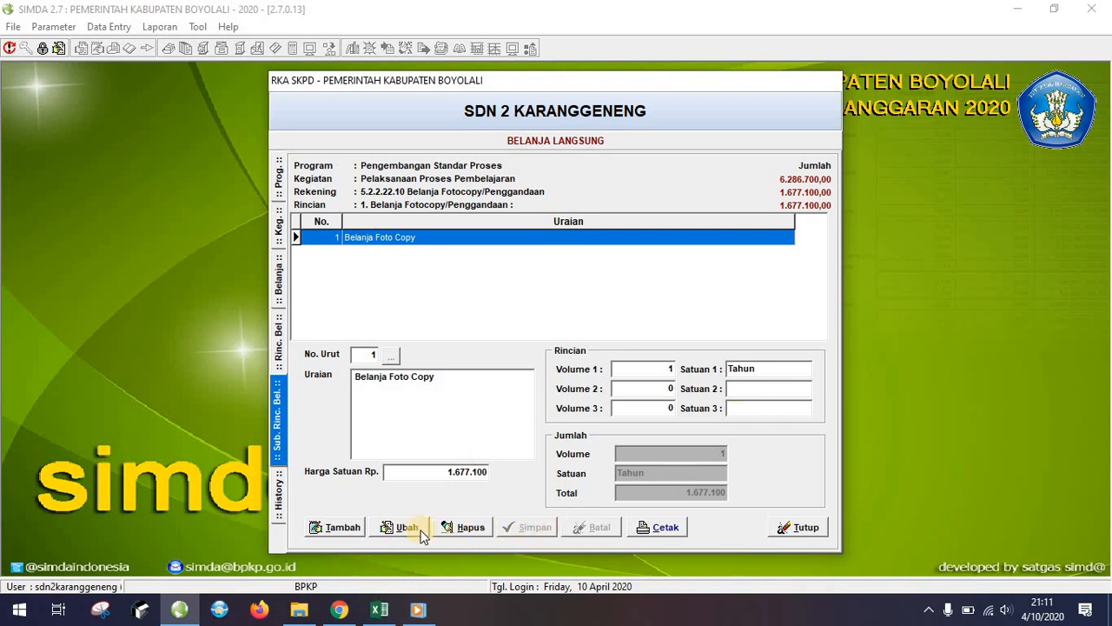
left_click(278, 276)
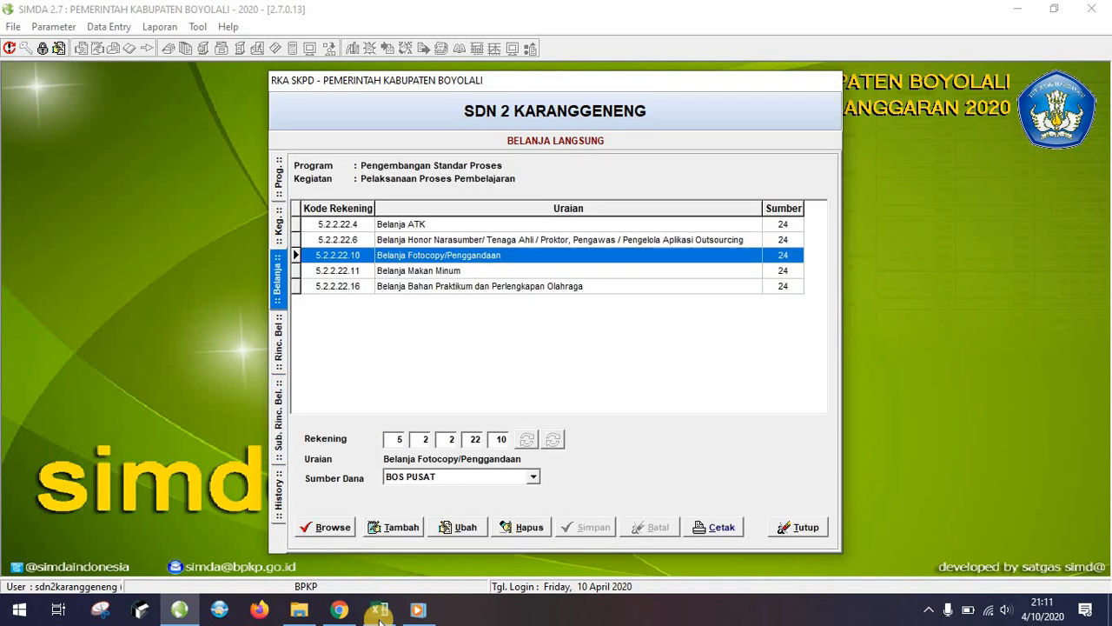
Check item 3.2.4 Belanja Makan Minum in the Excel RKAS sheet, and in SIMDA delete the Belanja Makan Minum sub-detail of Pelaksanaan Proses Pembelajaran.
left_click(378, 609)
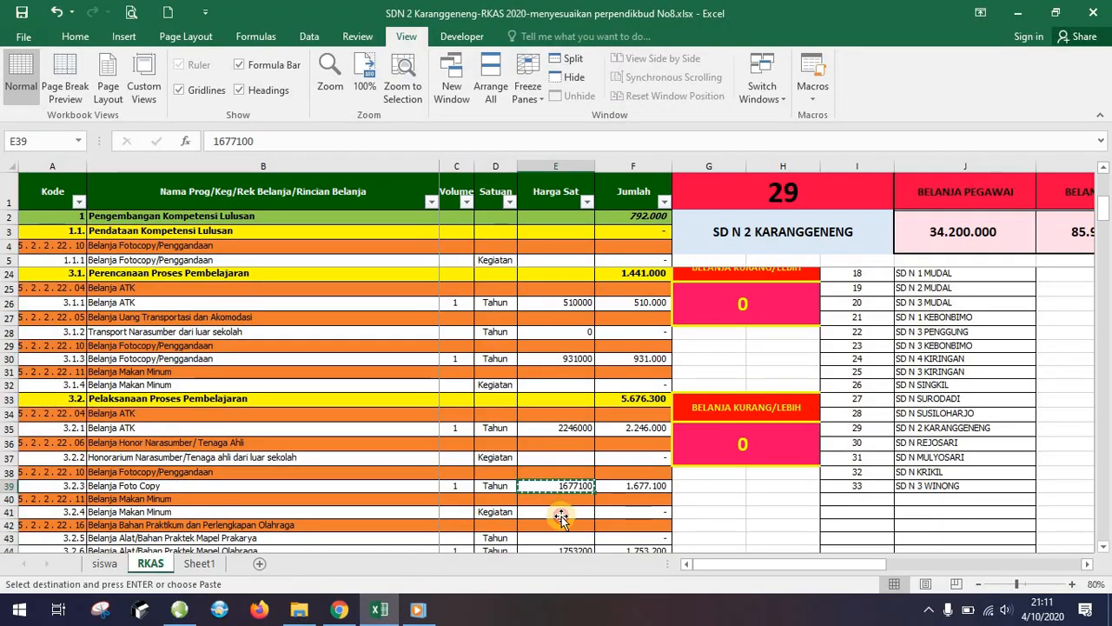
left_click(580, 513)
scroll(580, 519, "down", 3)
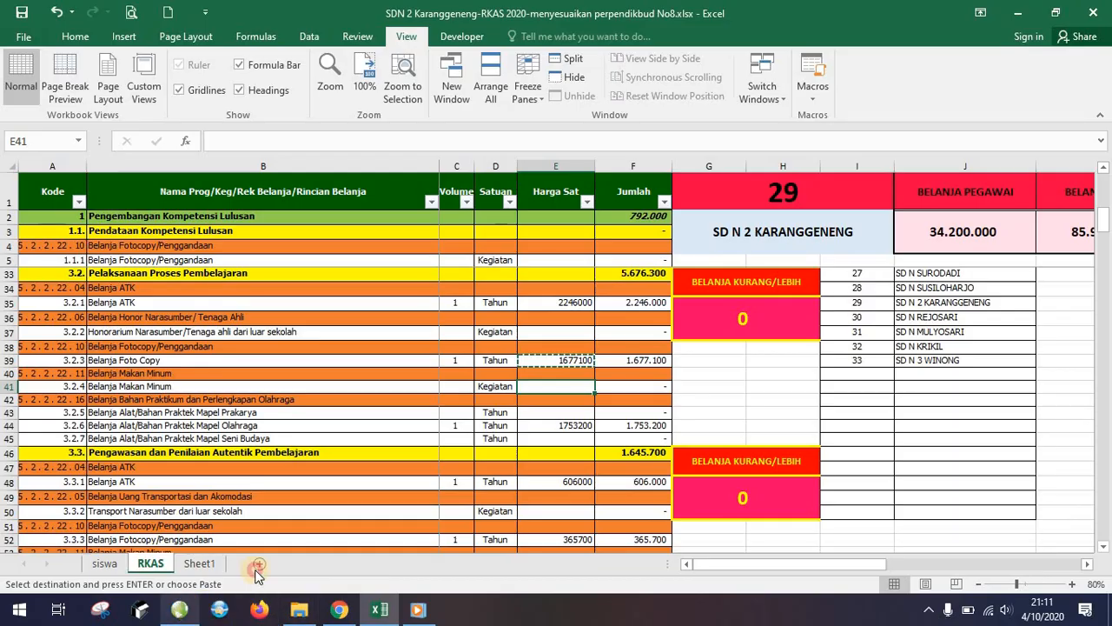
left_click(179, 609)
double_click(419, 271)
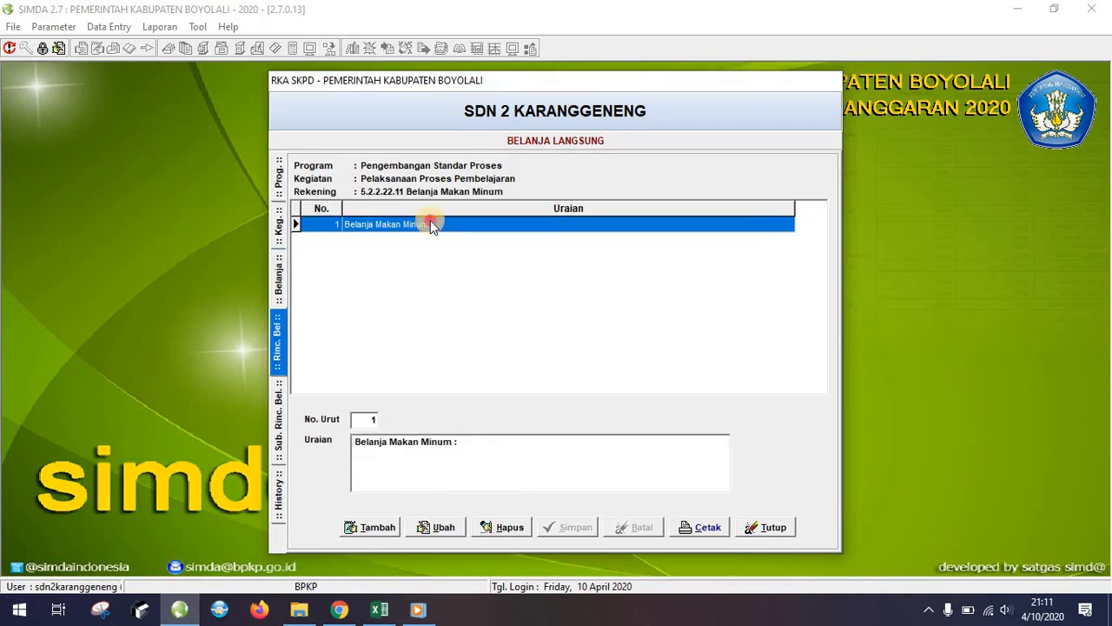
double_click(428, 228)
left_click(465, 527)
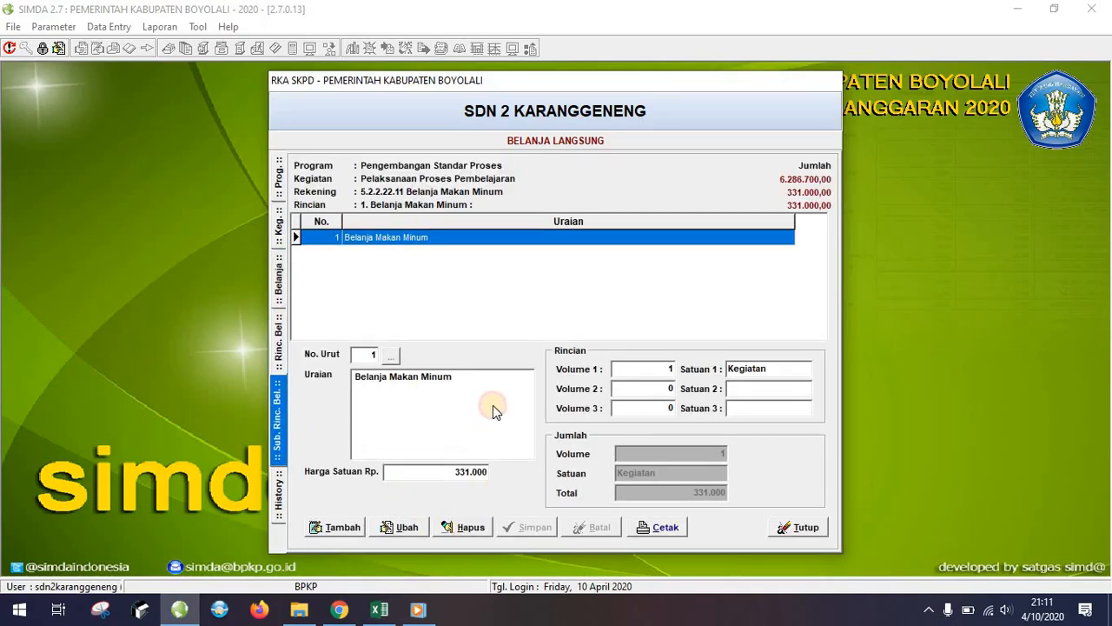
left_click(520, 344)
left_click(278, 278)
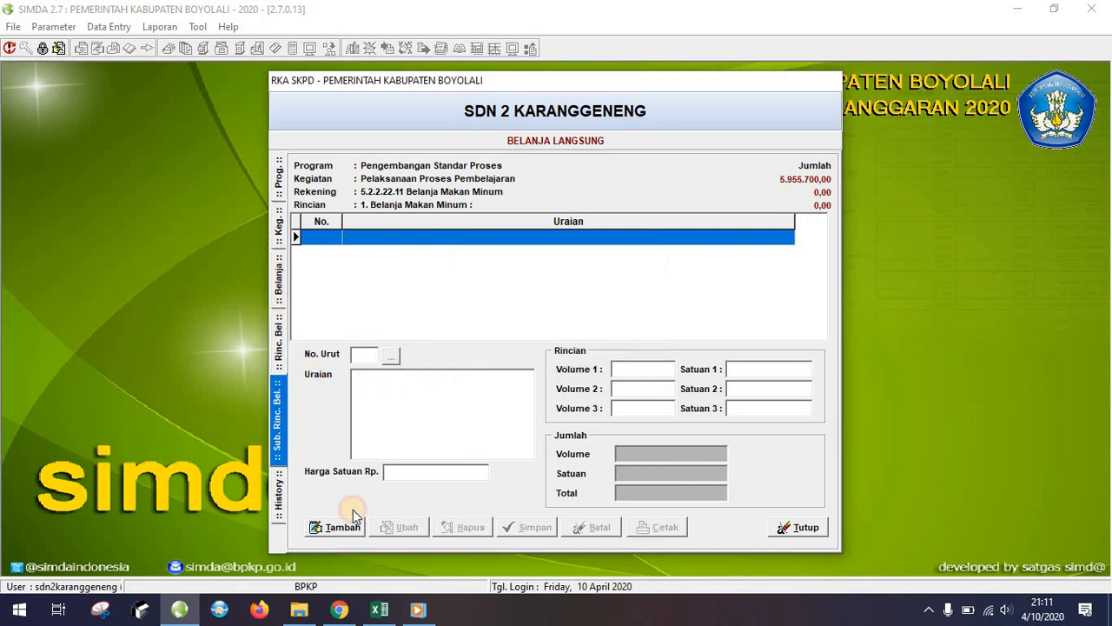
In the Excel RKAS sheet, copy the Harga Sat of item 3.2.6 Belanja Alat/Bahan Praktek Mapel Olahraga and return to SIMDA.
left_click(384, 611)
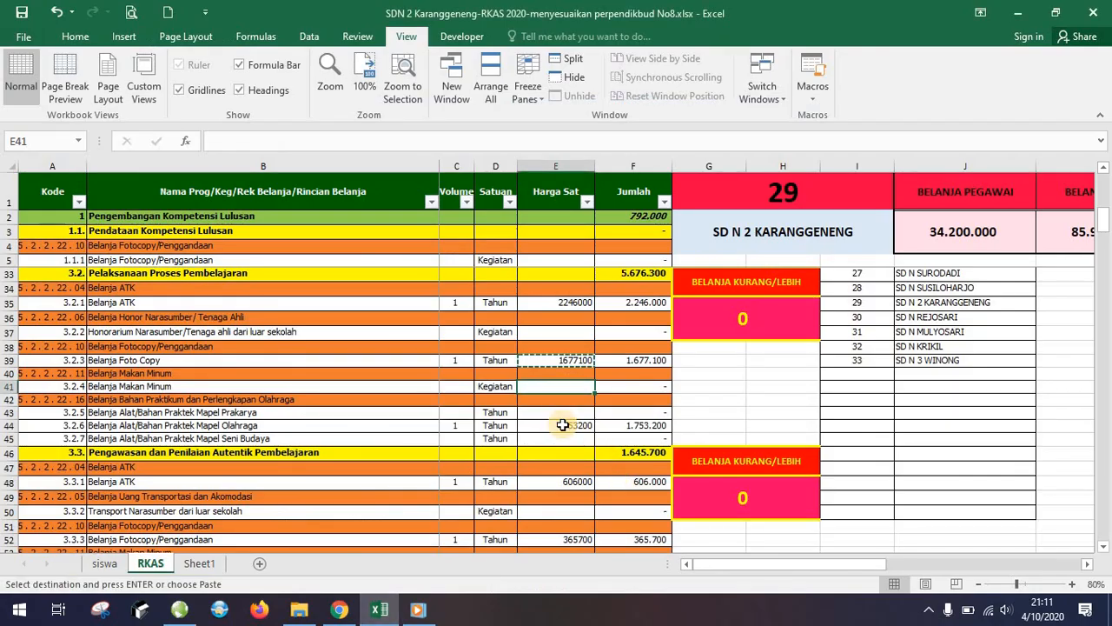
left_click(563, 425)
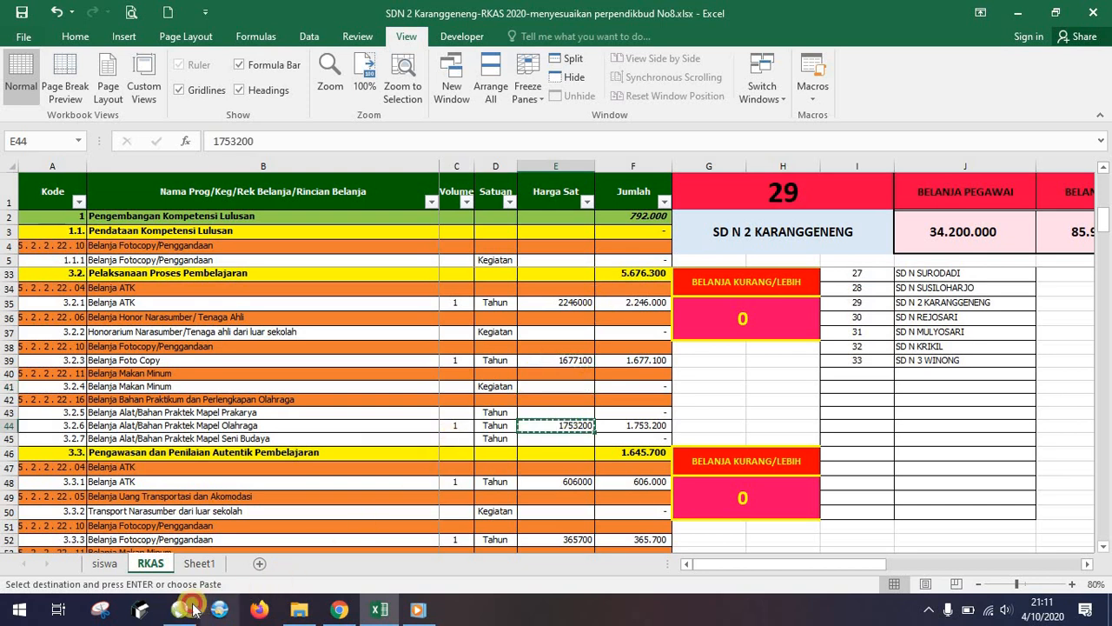
left_click(179, 609)
Under Belanja Bahan Praktikum dan Perlengkapan Olahraga, set the Harga Satuan of Belanja Alat/Bahan Praktek Mapel Prakarya to 0 and save it.
double_click(497, 287)
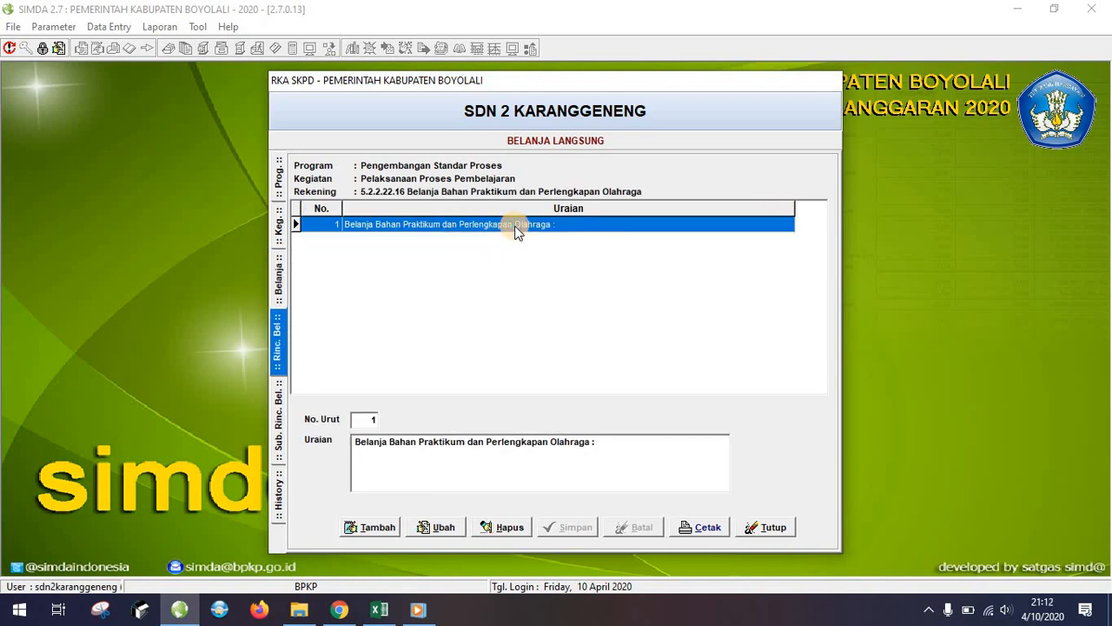
double_click(515, 231)
left_click(506, 251)
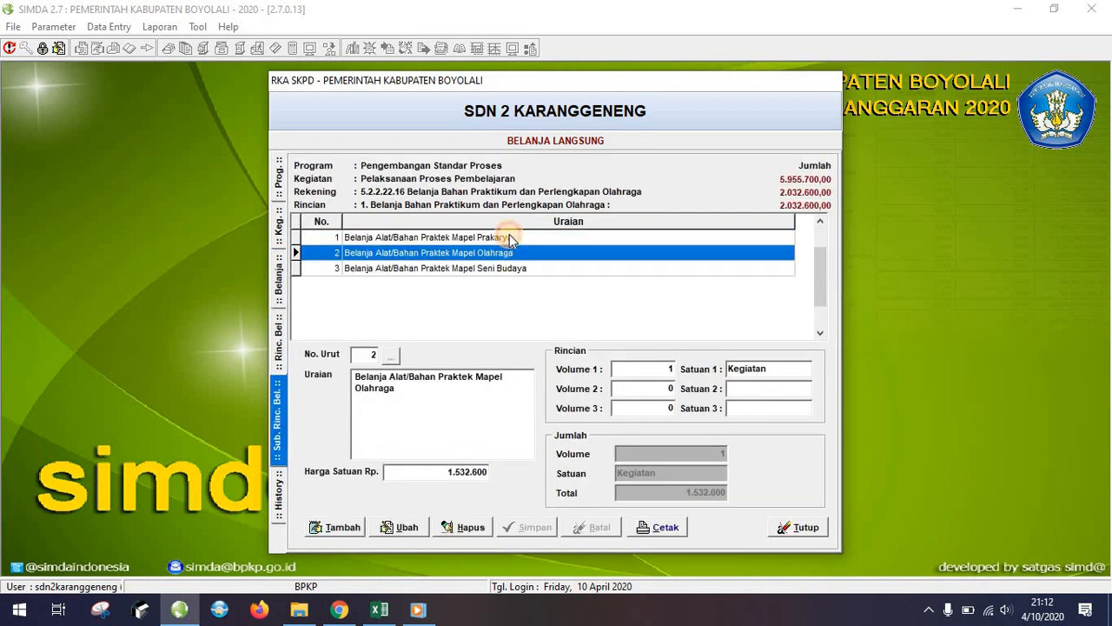
left_click(510, 237)
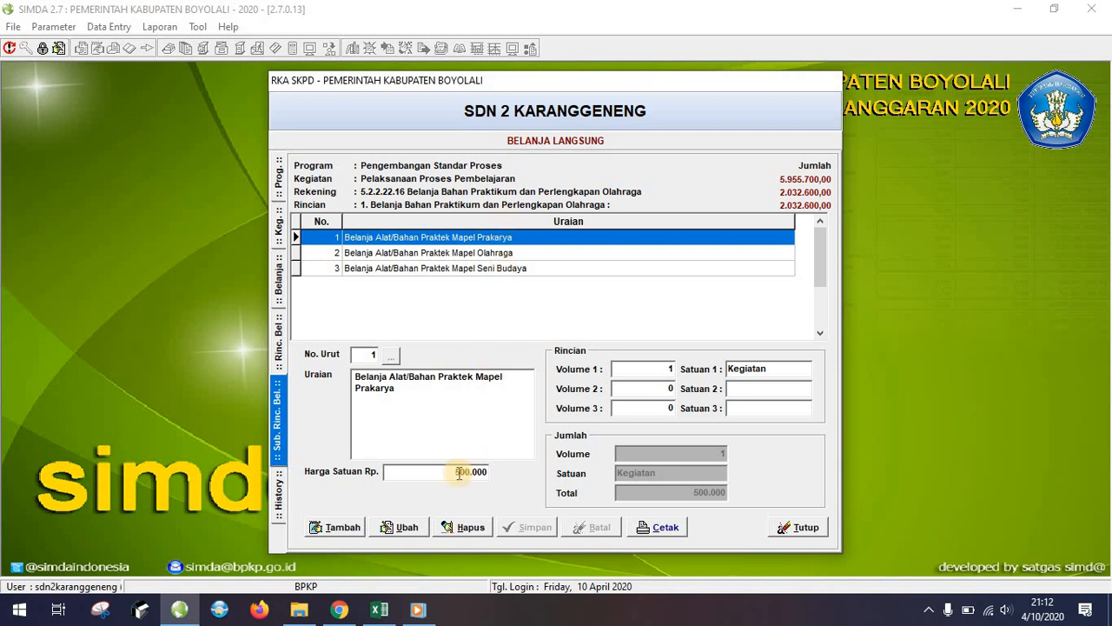
left_click(399, 527)
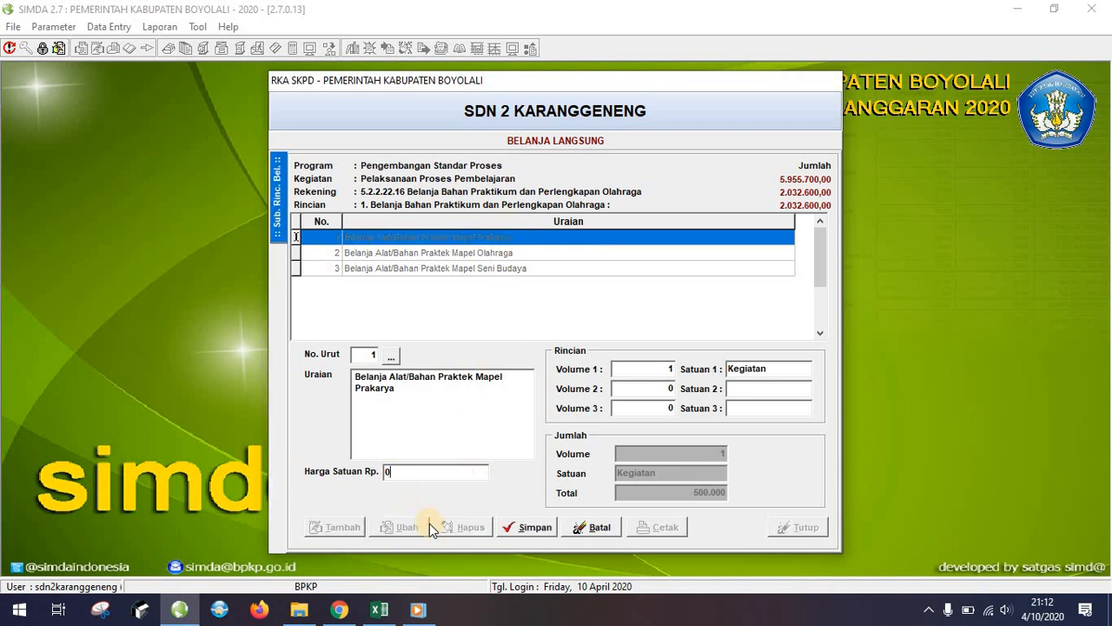
left_click(524, 527)
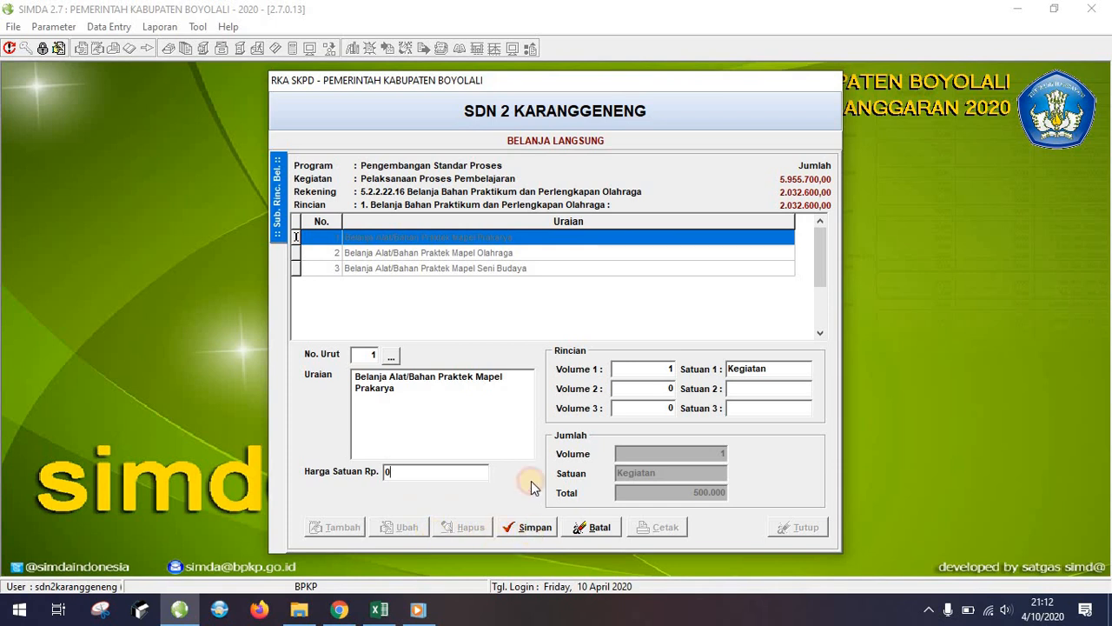
Set the Harga Satuan of Belanja Alat/Bahan Praktek Mapel Olahraga to 1753200, save it, and check the Mapel Seni Budaya sub-detail.
left_click(487, 253)
left_click(407, 526)
left_click(438, 472)
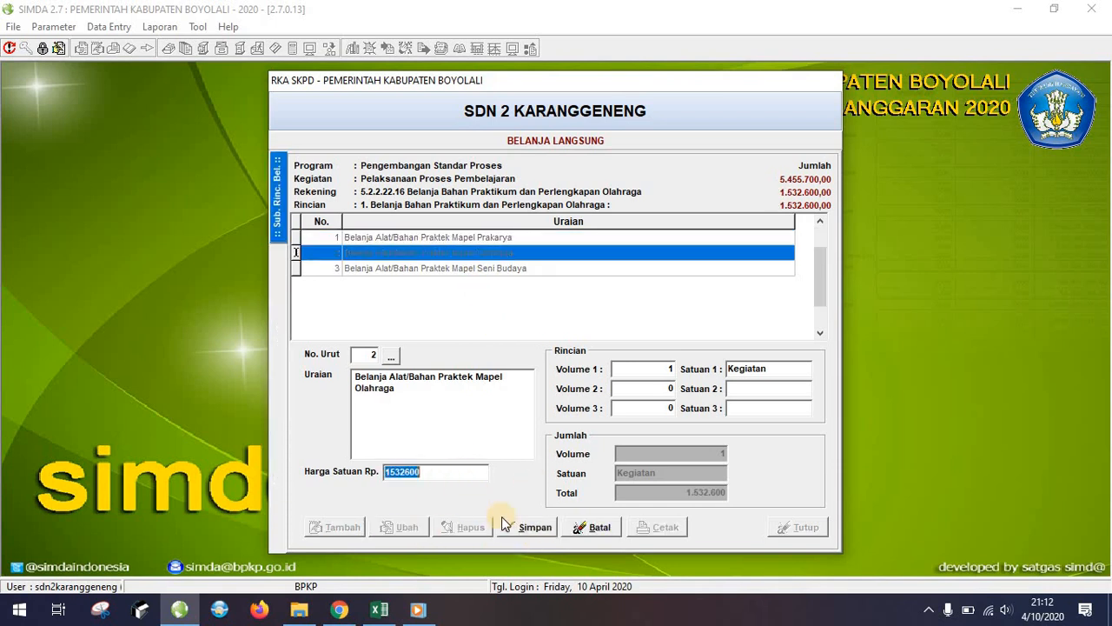
type("1753200")
left_click(788, 372)
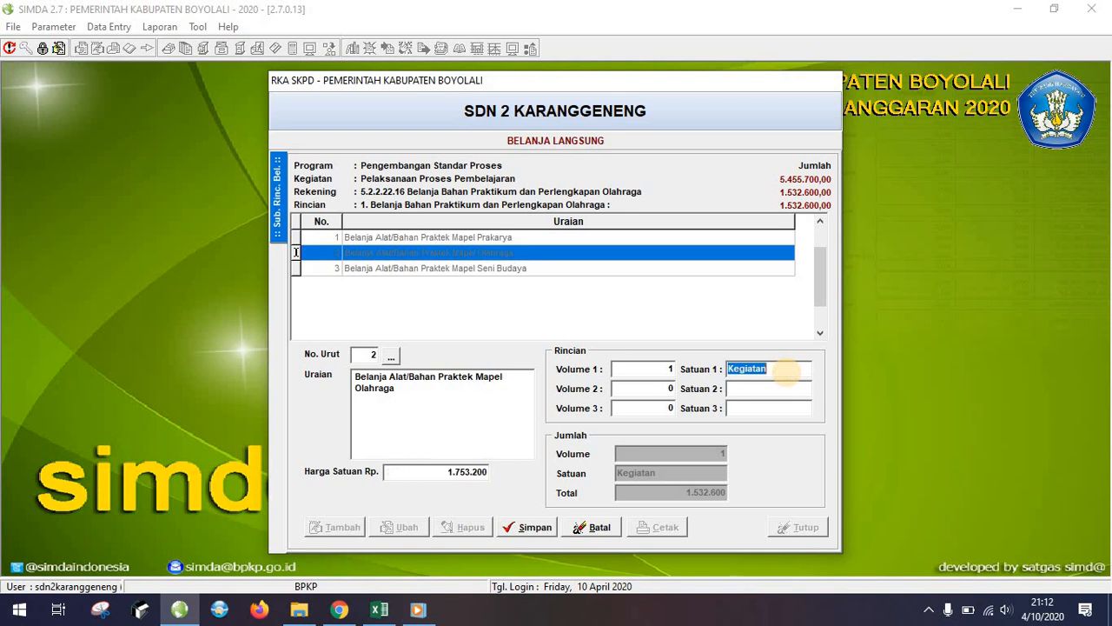
left_click(549, 520)
left_click(515, 265)
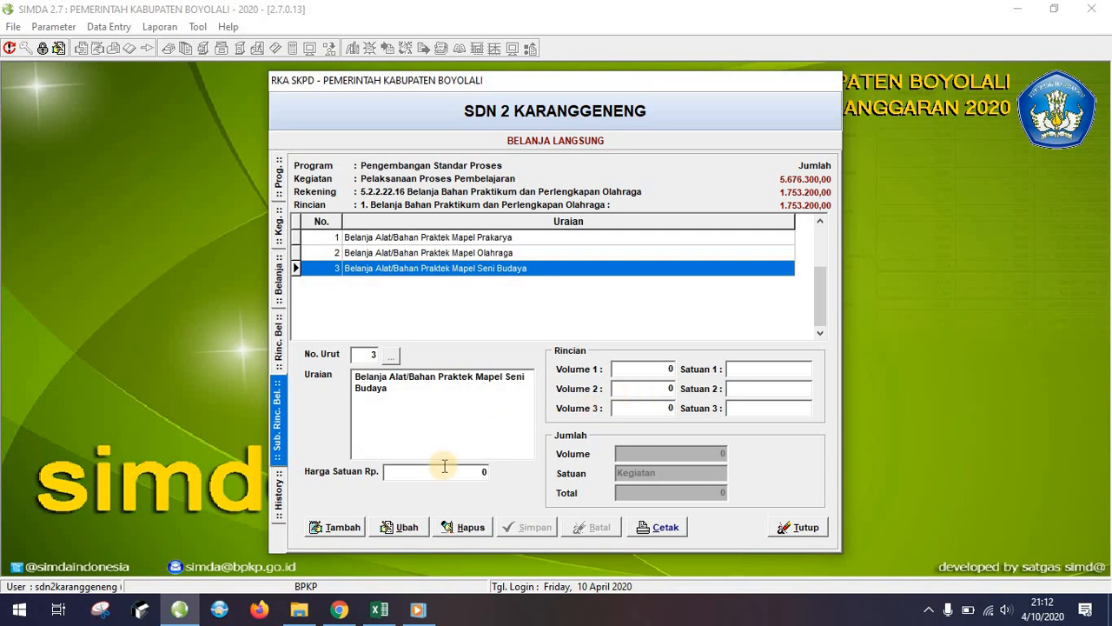
In the Excel RKAS sheet, copy the Harga Sat of item 3.3.1 Belanja ATK and return to SIMDA.
left_click(382, 609)
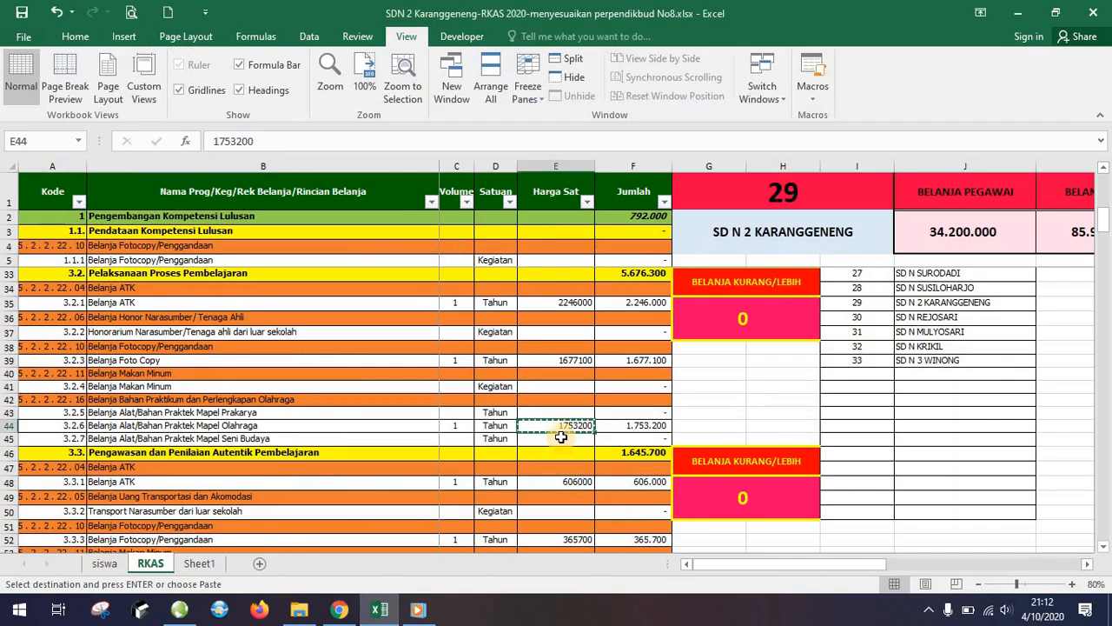
left_click(564, 482)
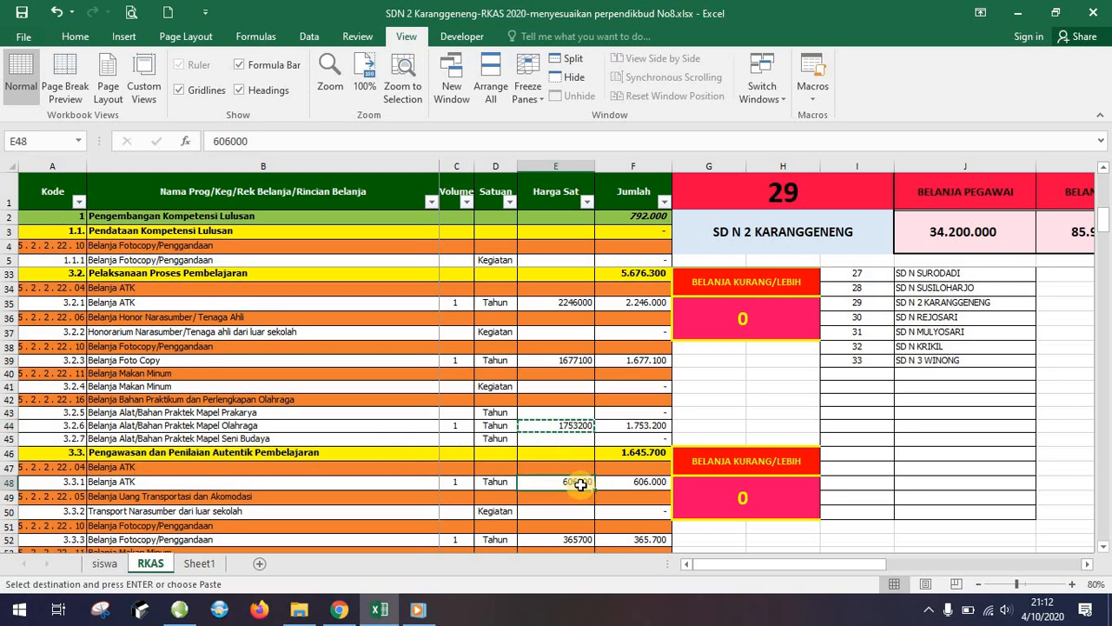
left_click(179, 609)
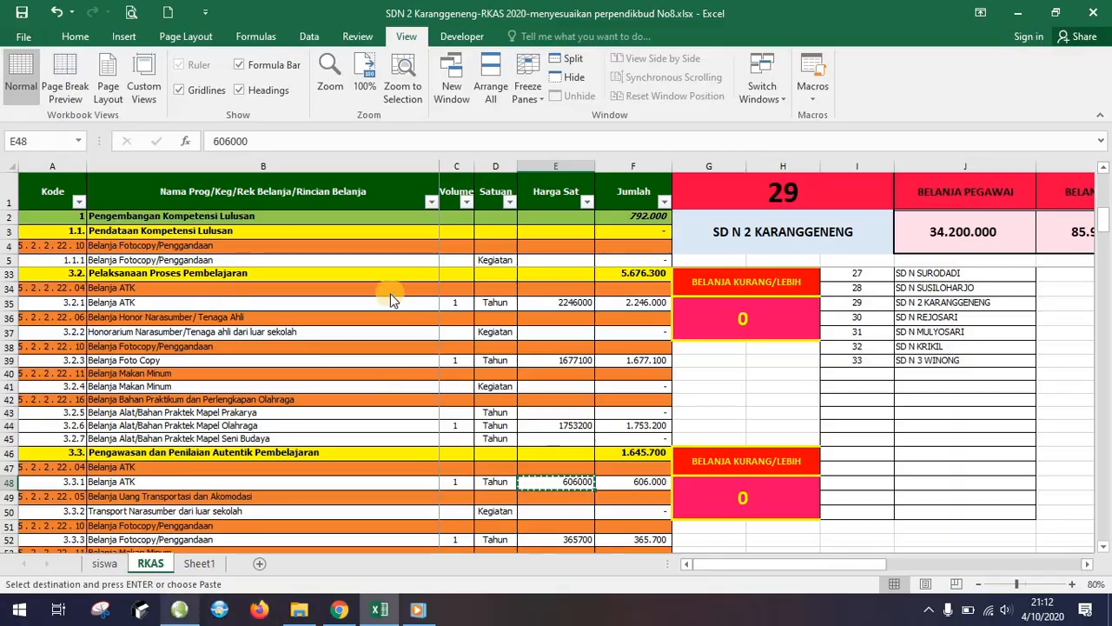
Edit the Belanja ATK sub-detail of Pengawasan dan Penilaian Autentik Pembelajaran, setting Harga Satuan to 606000 and Satuan 1 to Tahun, and save it.
left_click(273, 240)
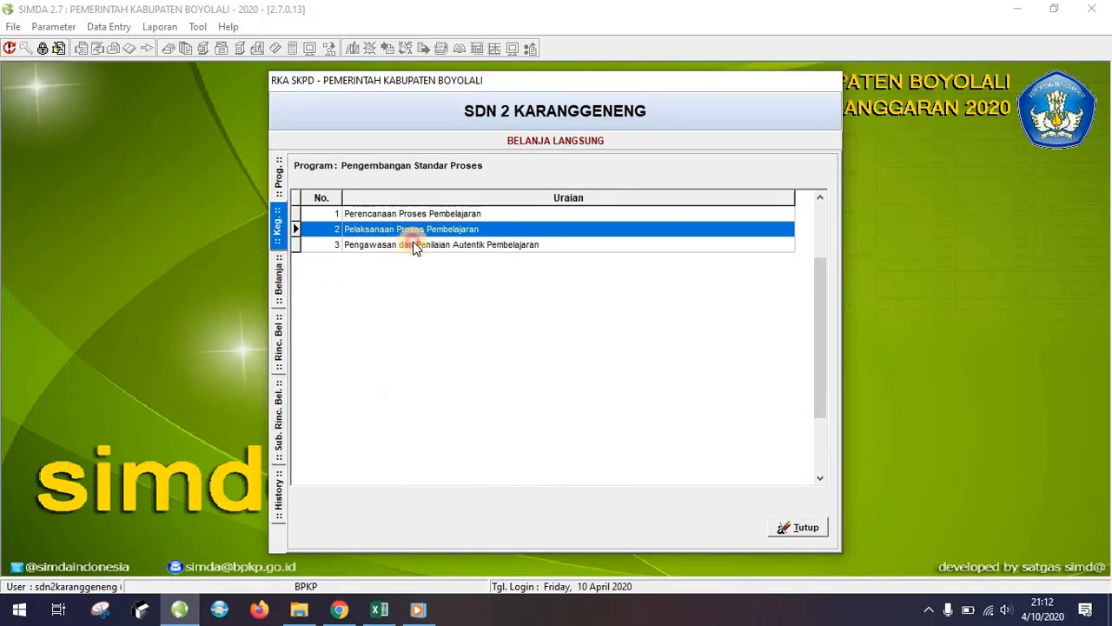
double_click(415, 240)
double_click(423, 223)
double_click(422, 224)
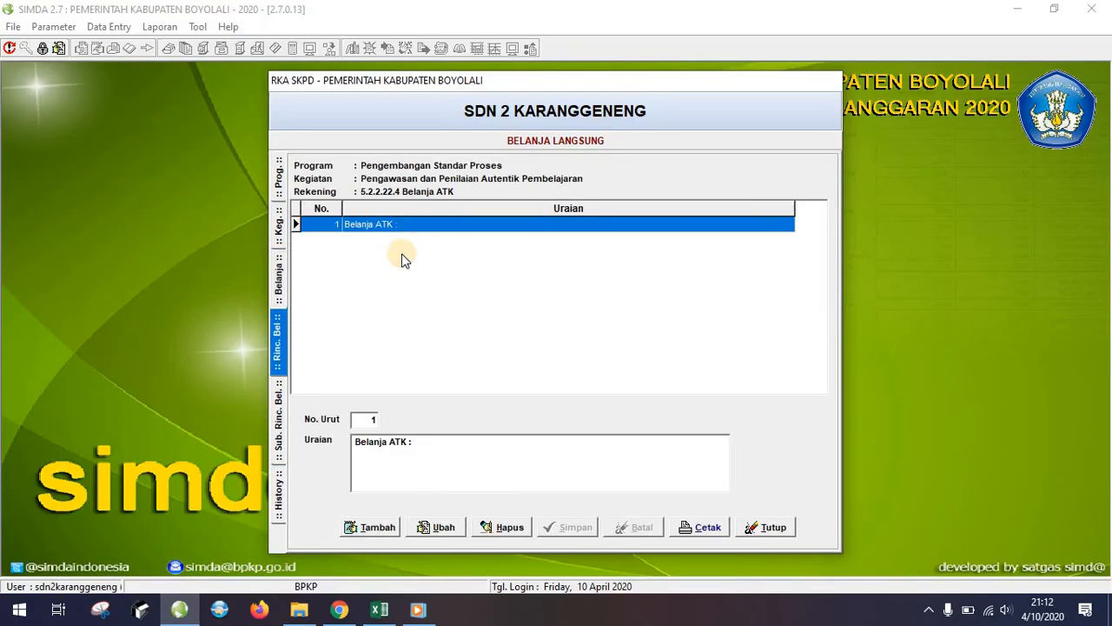
left_click(408, 527)
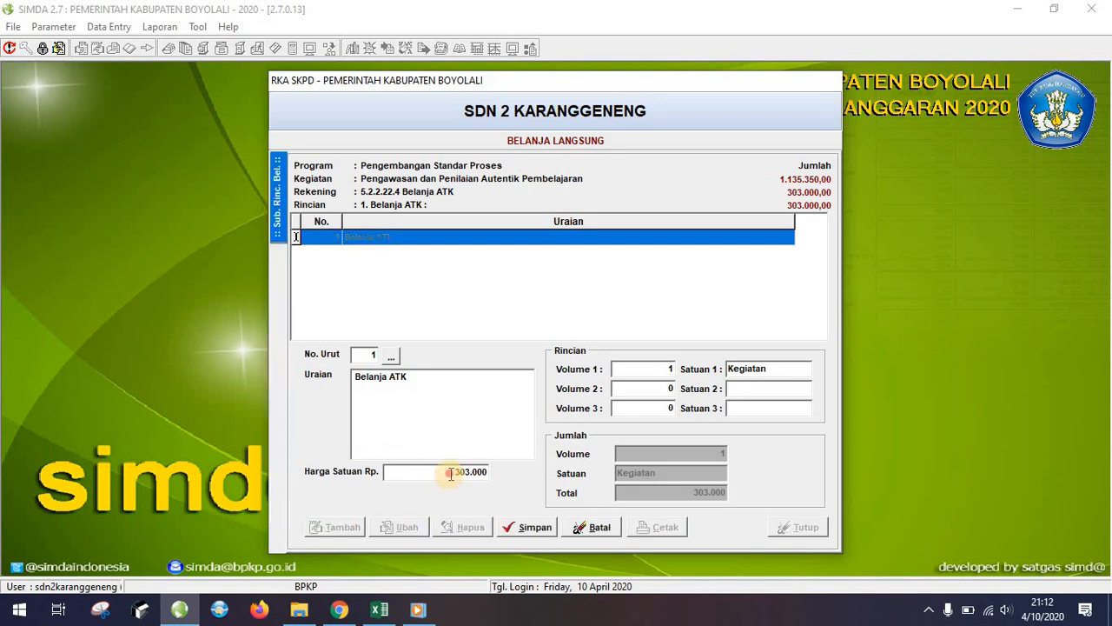
left_click(455, 473)
left_click(785, 368)
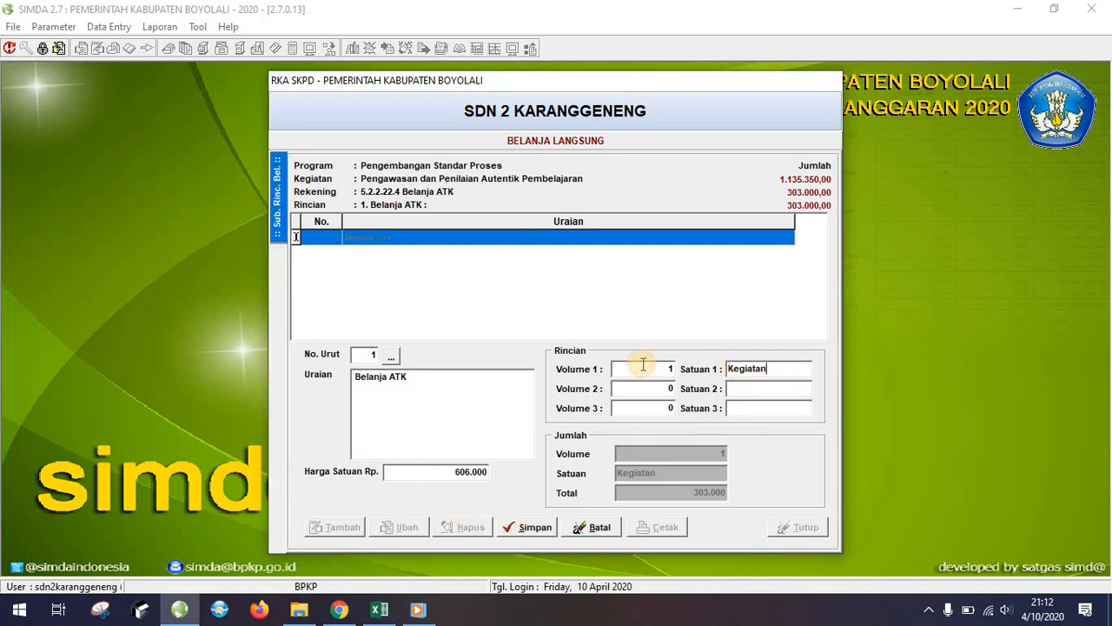
type("Tahun")
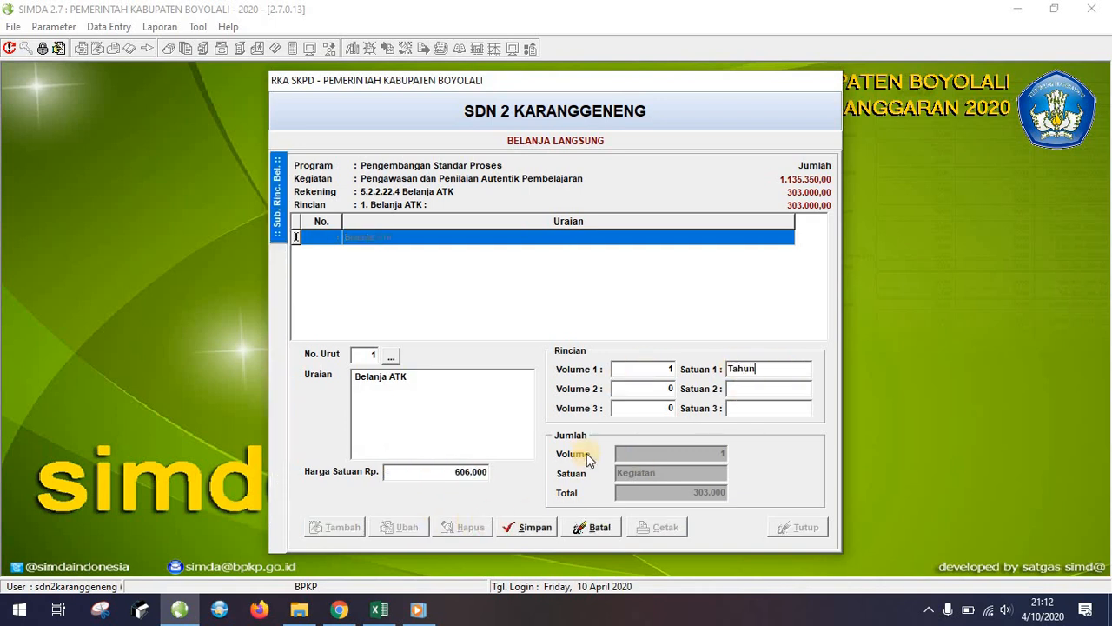
left_click(527, 526)
Check item 3.3.2 Transport Narasumber in Excel and the Belanja Uang Transportasi dan Akomodasi account in SIMDA for sub-details.
left_click(379, 609)
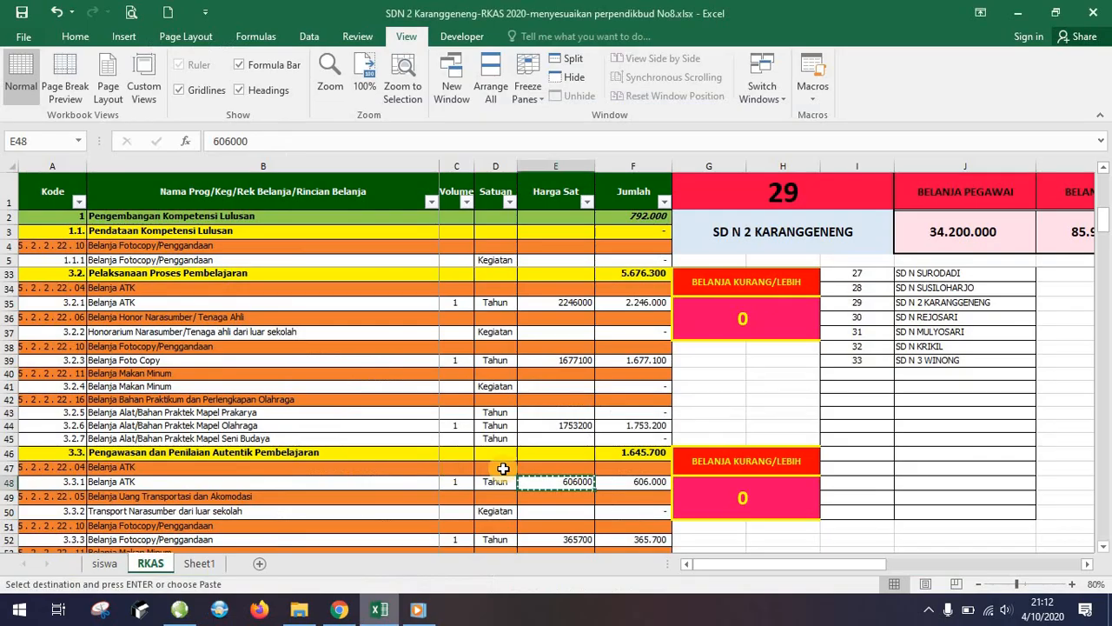
left_click(554, 512)
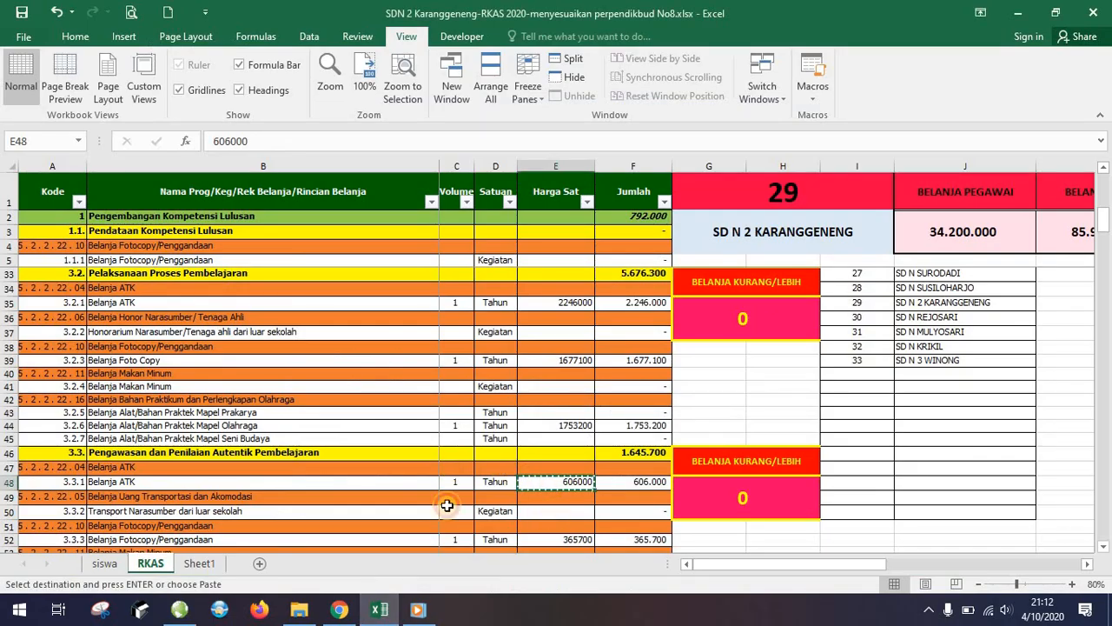
left_click(180, 609)
left_click(278, 273)
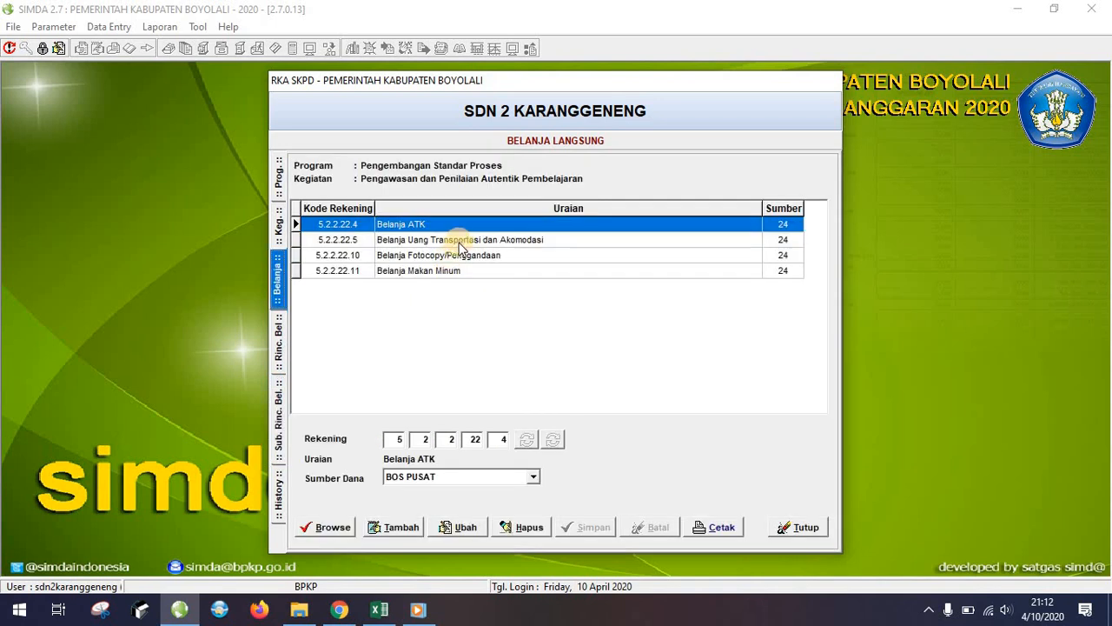
double_click(460, 241)
double_click(468, 225)
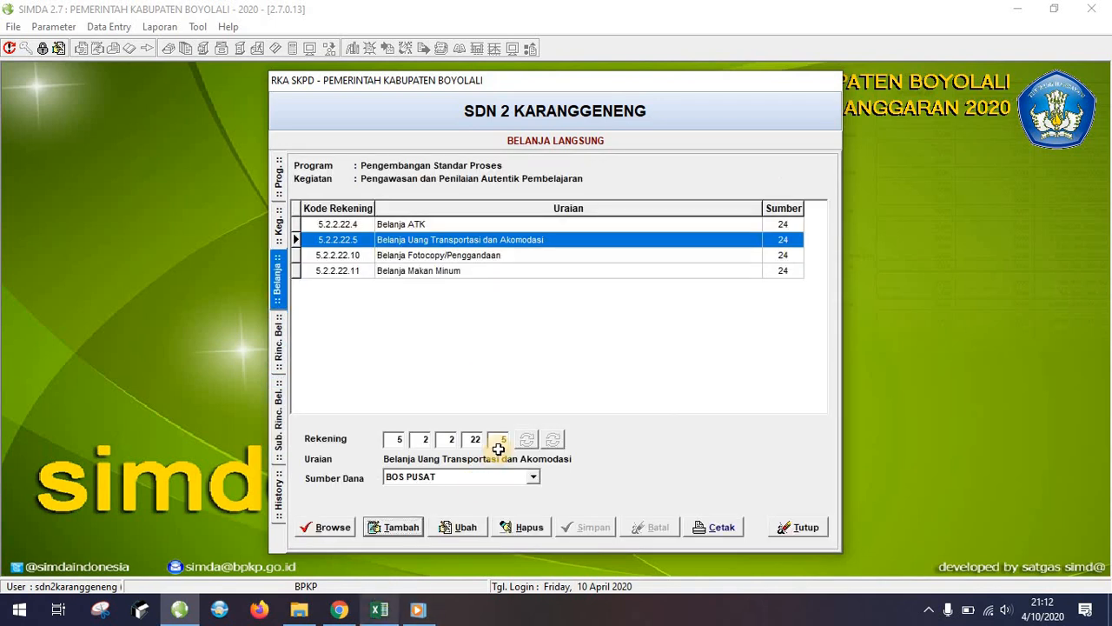
In the Excel RKAS sheet, copy the Harga Sat of item 3.3.3 Belanja Fotocopy/Penggandaan and return to SIMDA.
left_click(380, 609)
left_click(545, 541)
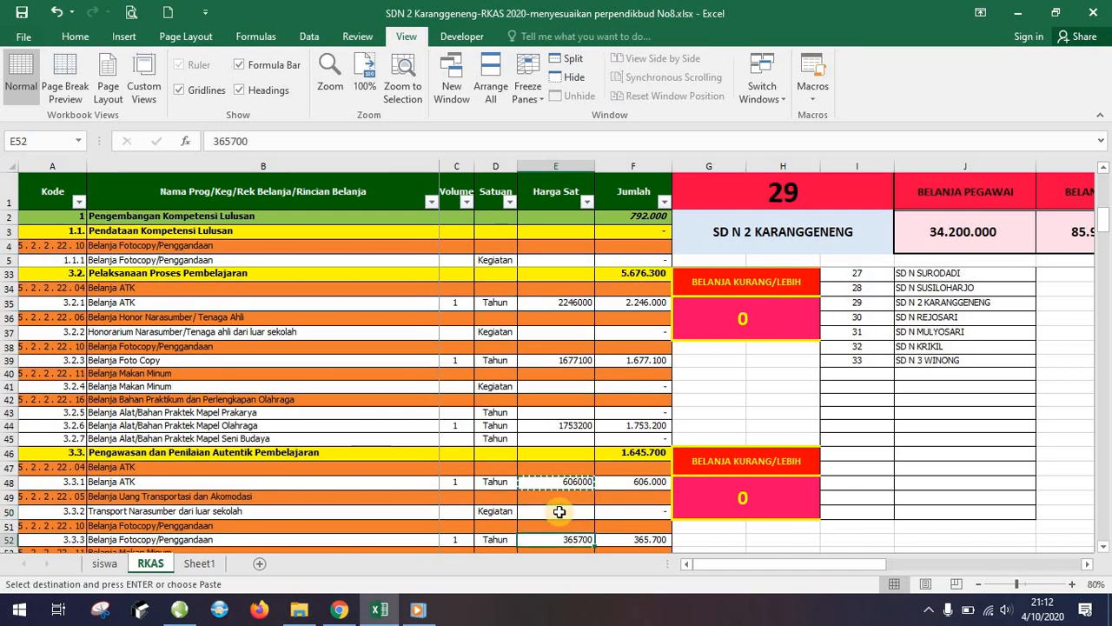
scroll(570, 487, "down", 5)
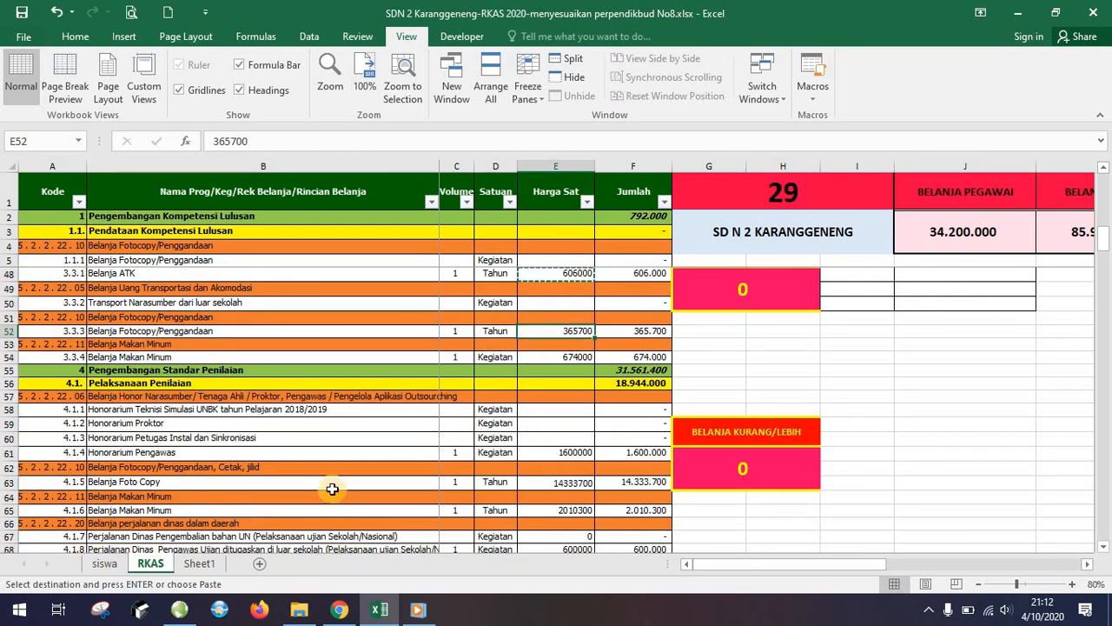
key("alt+Tab")
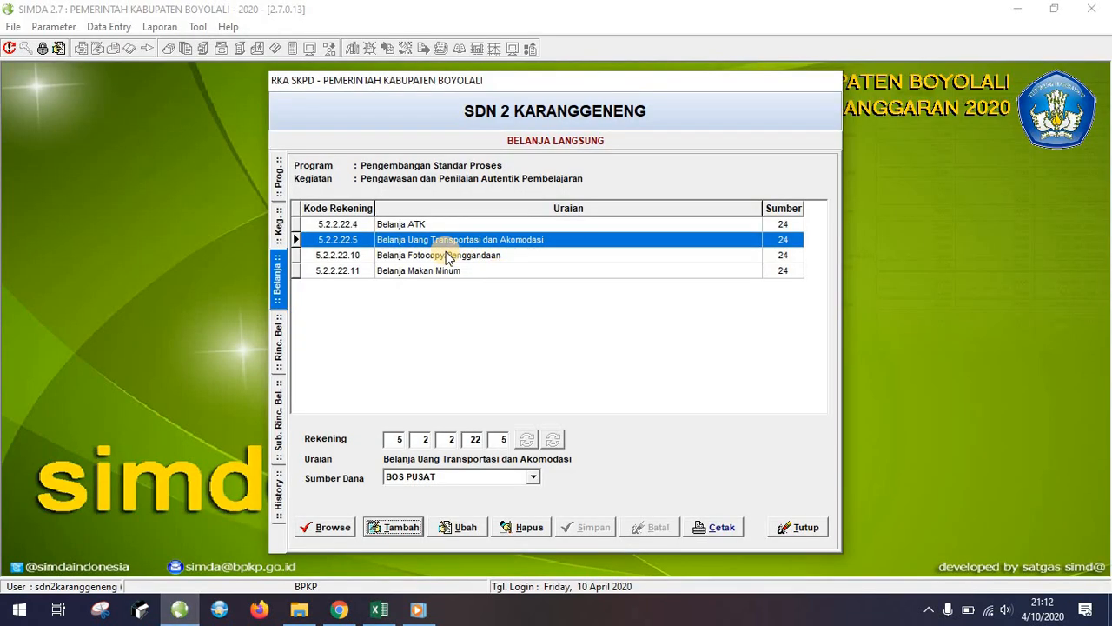
Edit the Belanja Fotocopy/Penggandaan sub-detail, setting Harga Satuan to 365700 and Satuan 1 to Tahun, and save it.
double_click(448, 255)
double_click(470, 223)
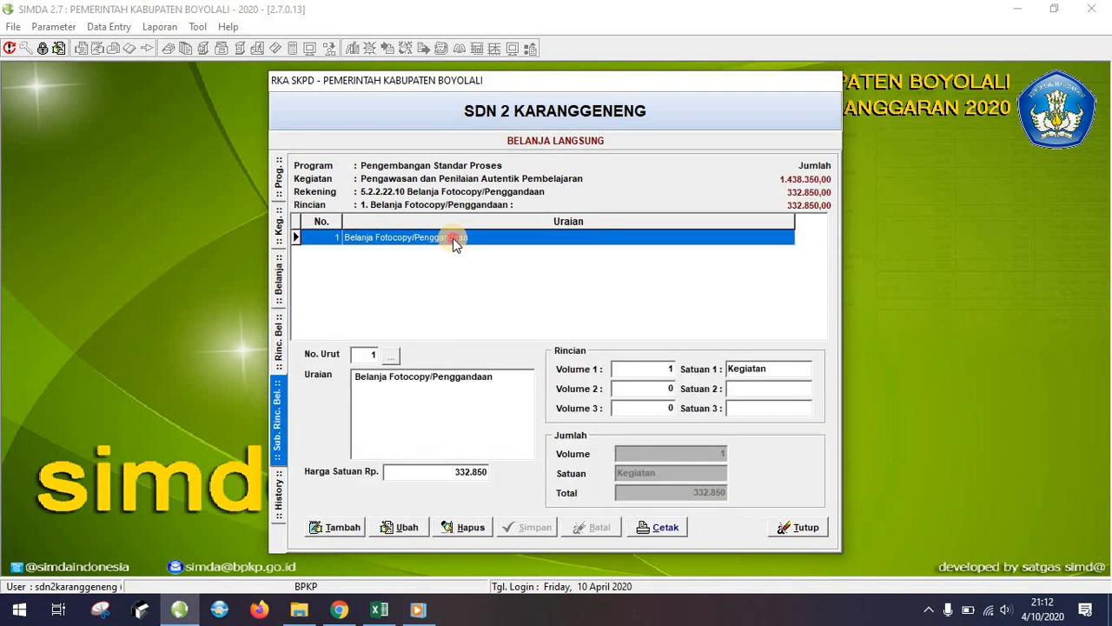
left_click(412, 526)
double_click(470, 473)
type("365700")
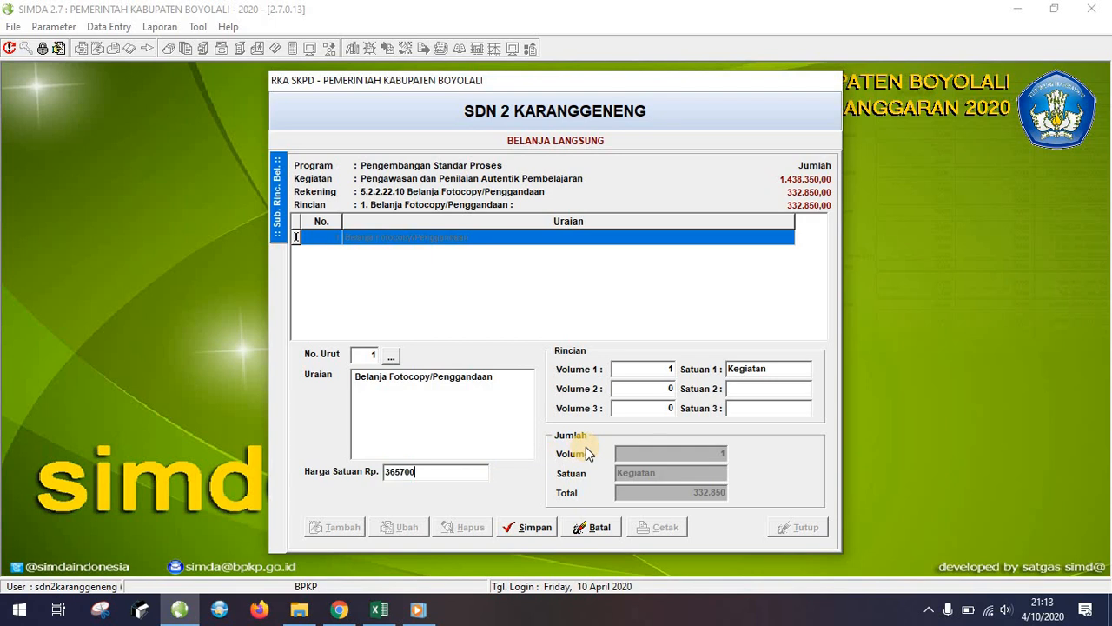
key("Tab")
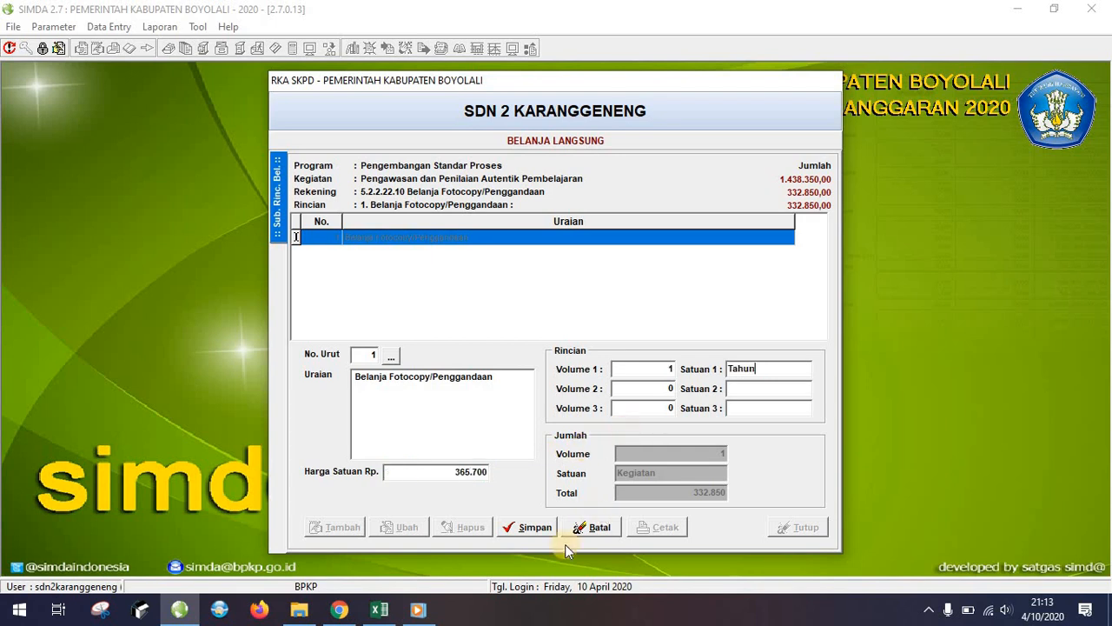
type("Tahun")
left_click(536, 527)
In the Excel RKAS sheet, copy the Harga Sat of item 3.3.4 Belanja Makan Minum and return to SIMDA.
key("alt+Tab")
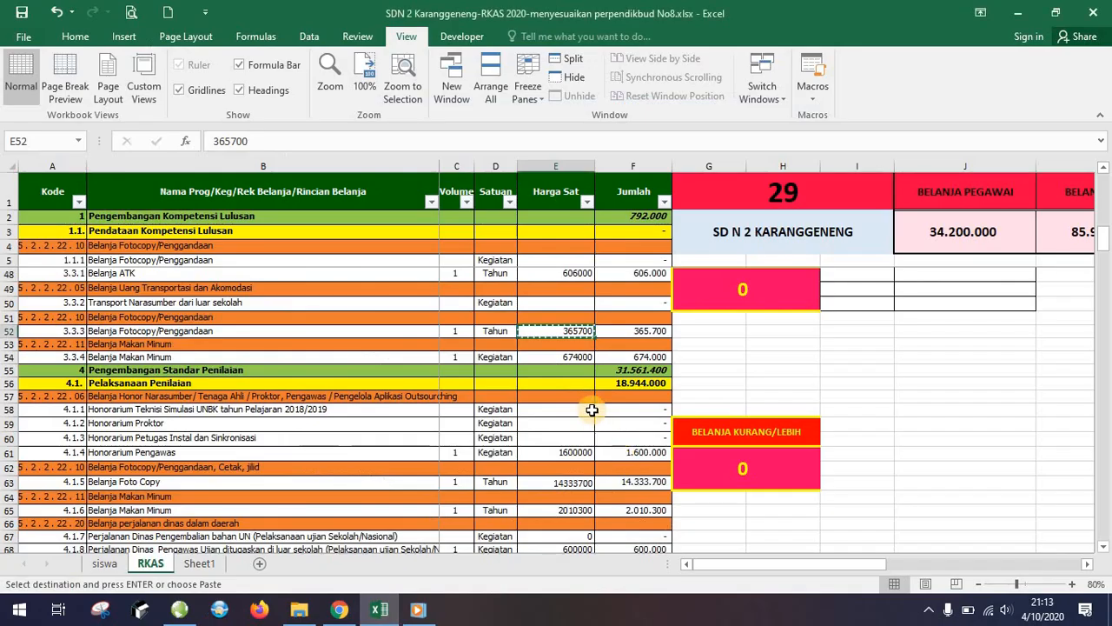
left_click(571, 358)
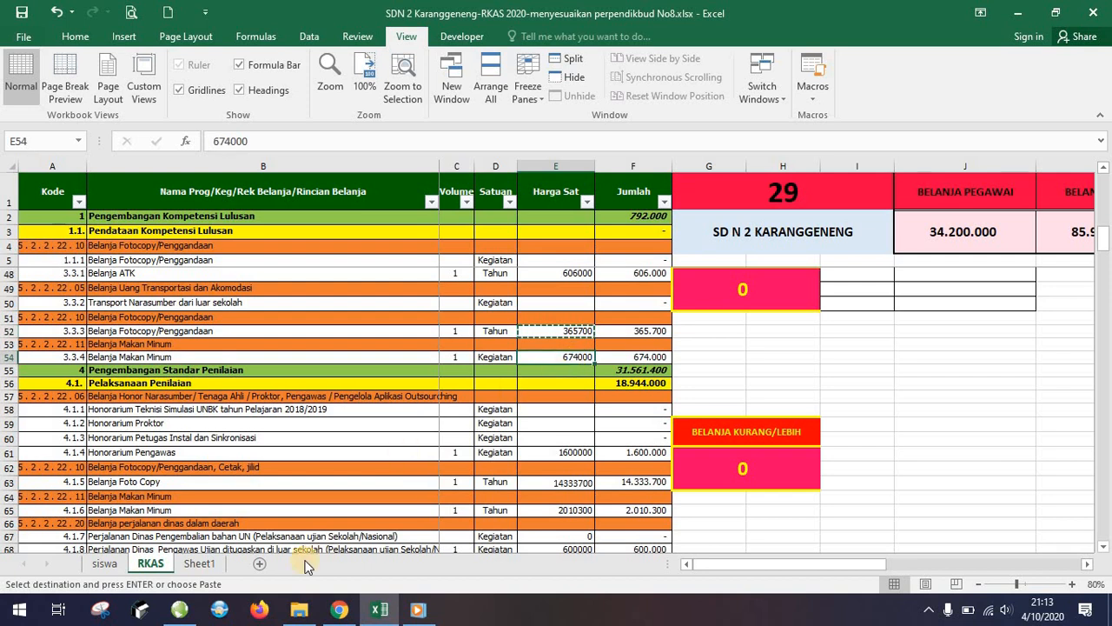
key("ctrl+c")
key("alt+Tab")
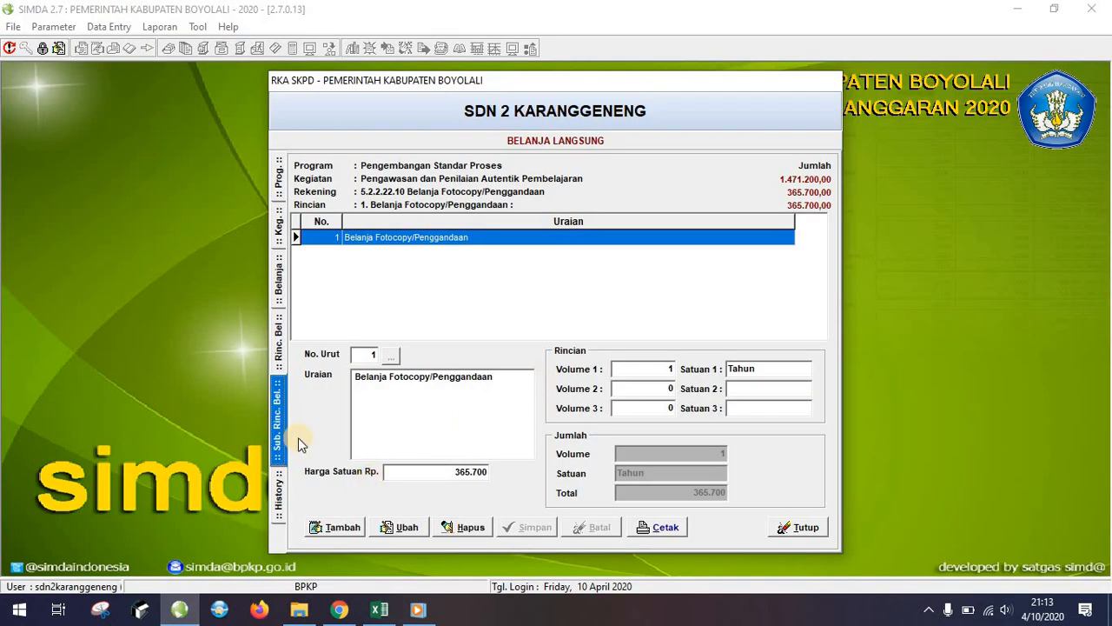
Set the Harga Satuan of the Belanja Makan Minum sub-detail to 674000, save it, and return to the Excel RKAS sheet.
left_click(281, 300)
double_click(450, 270)
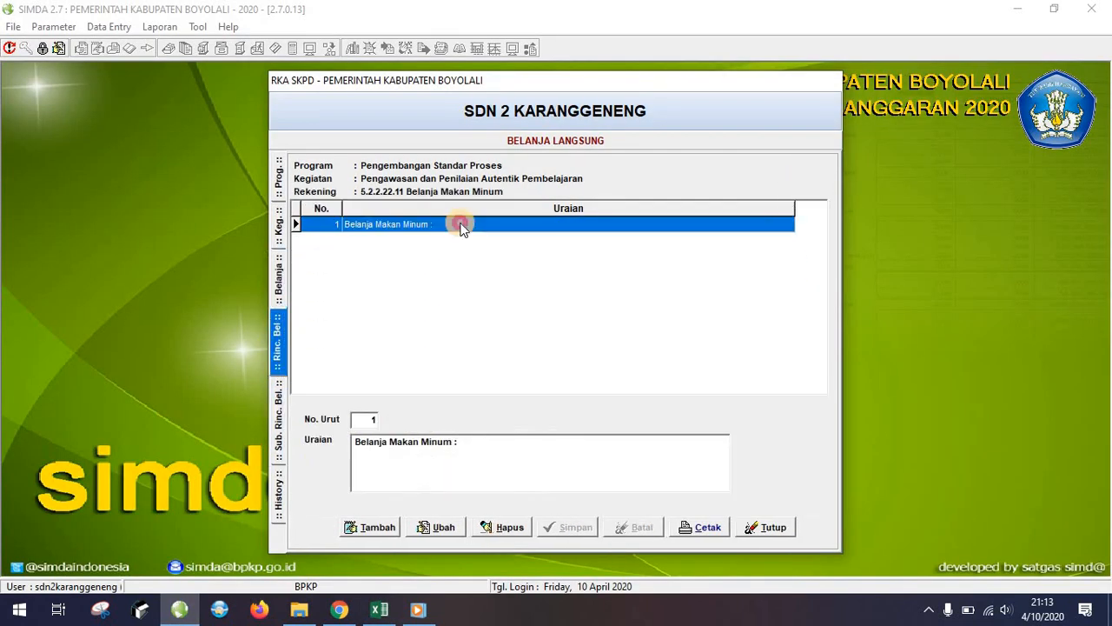
double_click(459, 228)
left_click(402, 527)
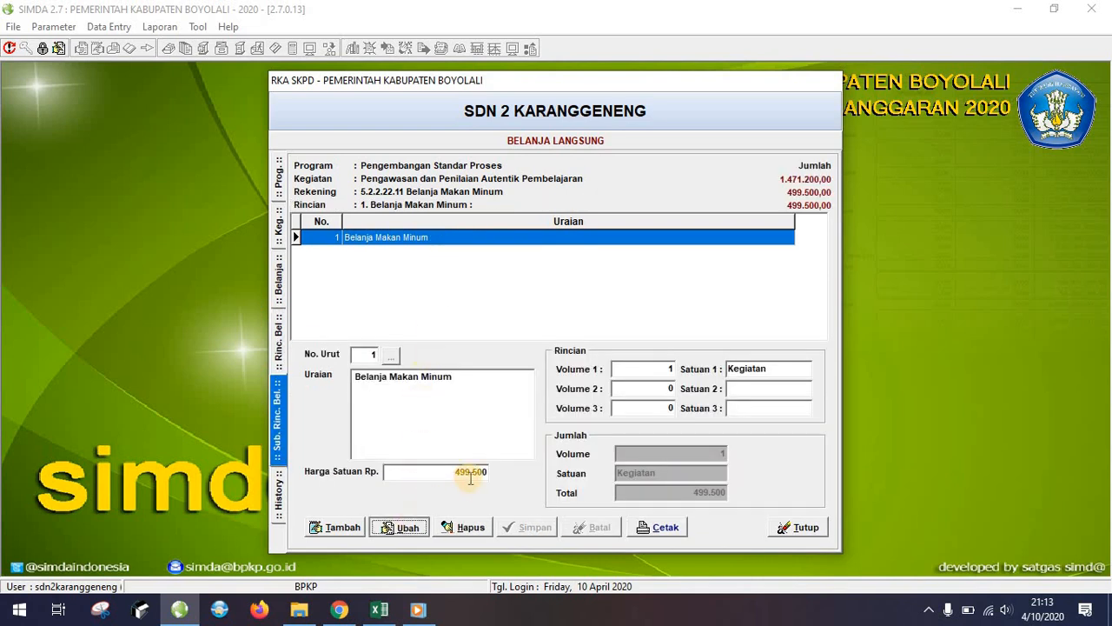
left_click(470, 478)
key("ctrl+v")
key("Tab")
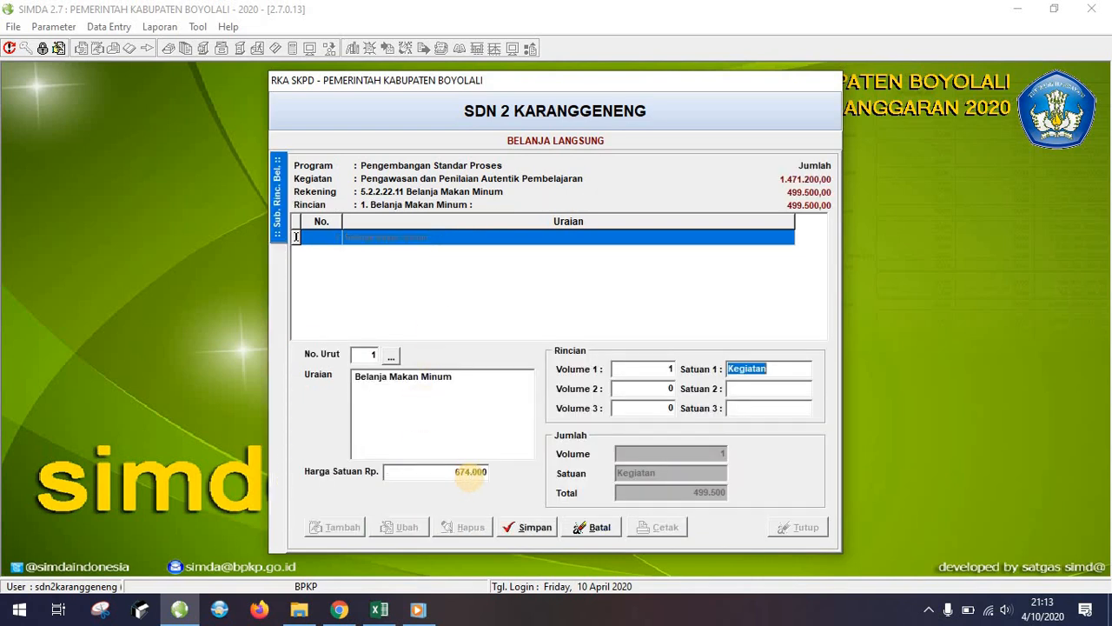
left_click(535, 527)
left_click(378, 609)
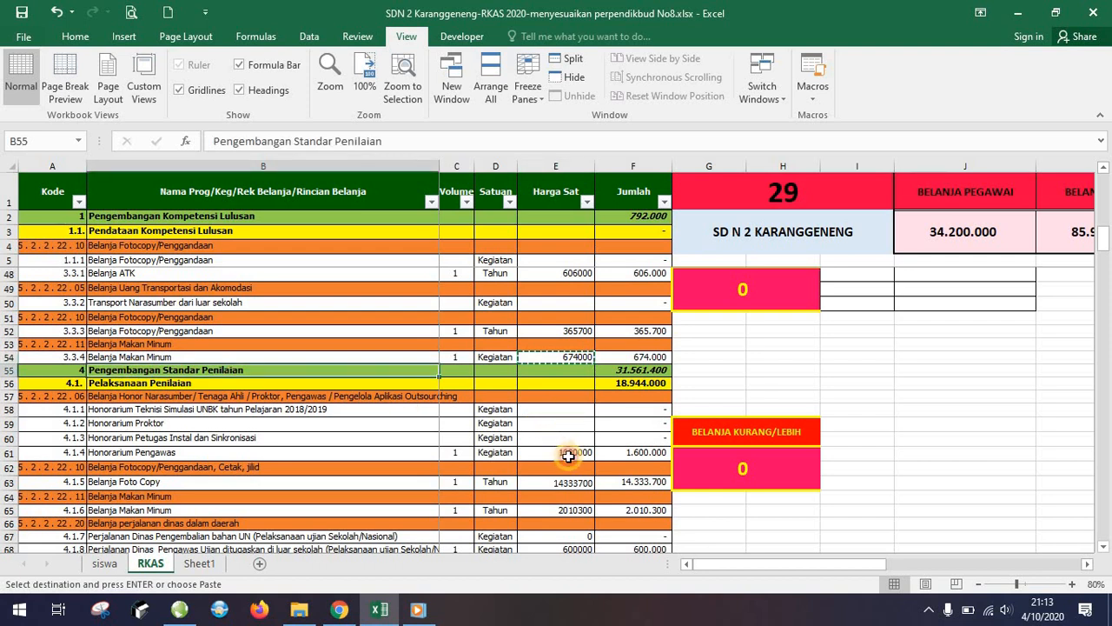
In the Excel RKAS sheet, copy the Harga Sat of item 4.1.4 Honorarium Pengawas.
left_click(569, 454)
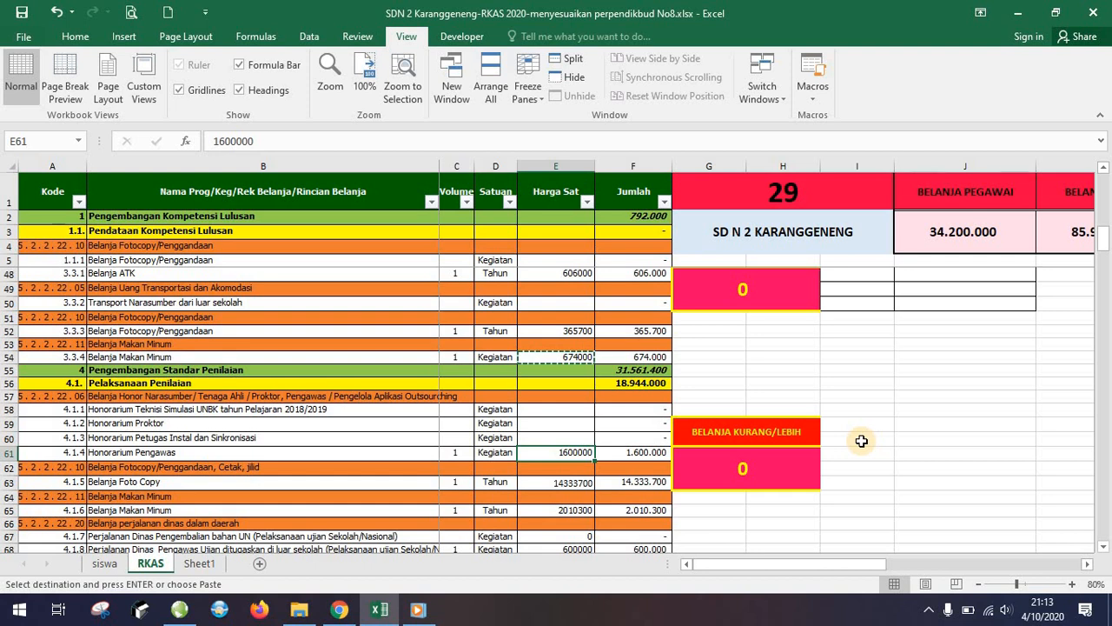
key("ctrl+c")
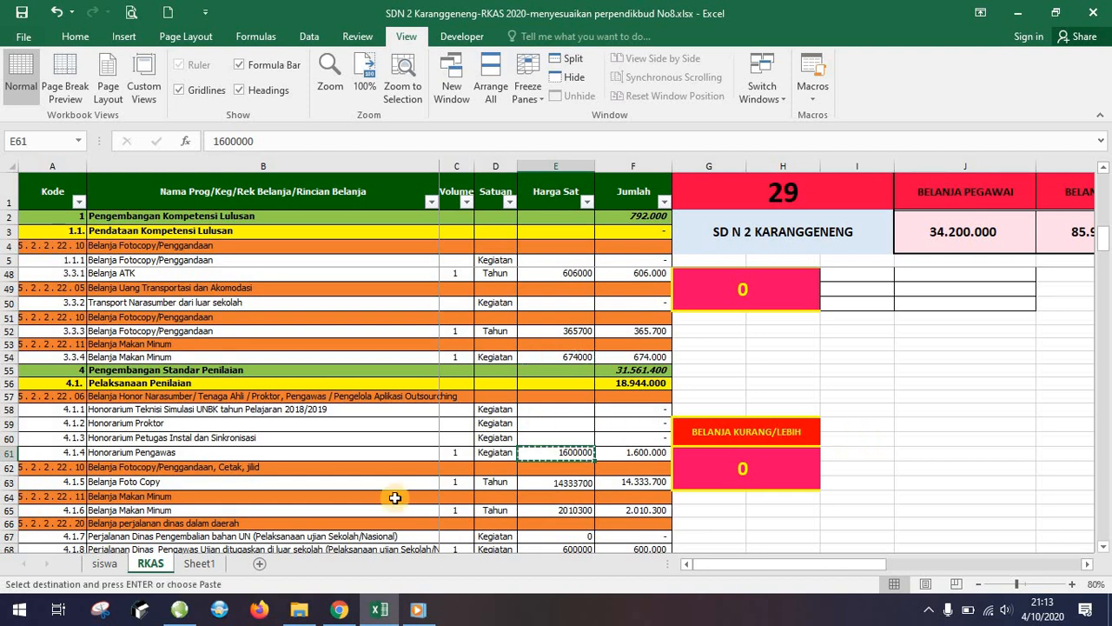
Switch to SIMDA and open the Pengembangan Standar Penilaian program from the program list.
left_click(176, 610)
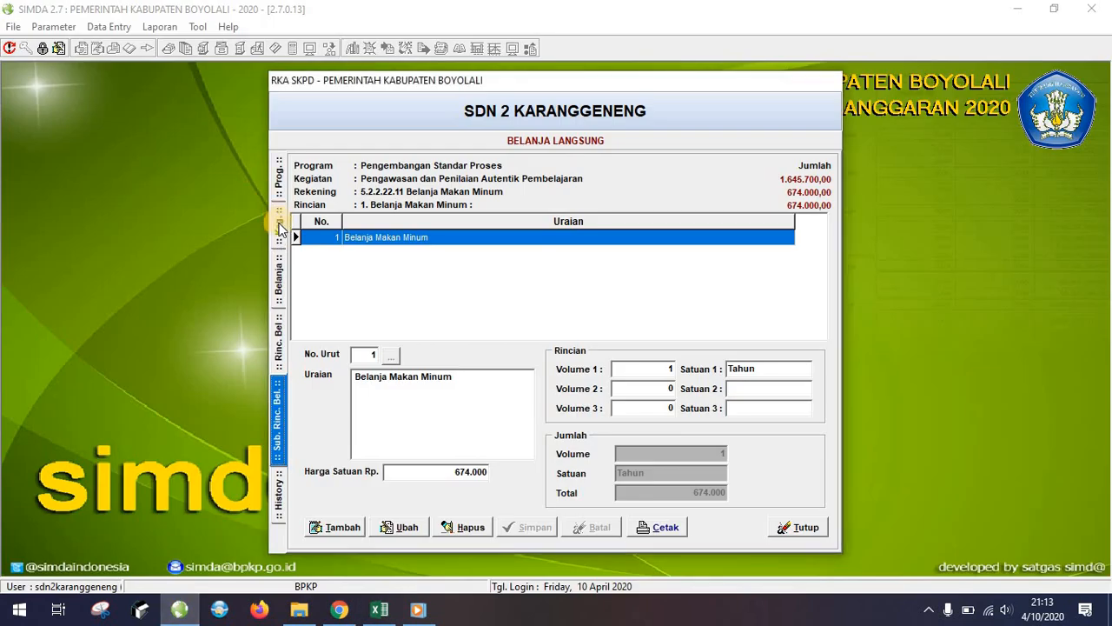
left_click(279, 222)
left_click(278, 178)
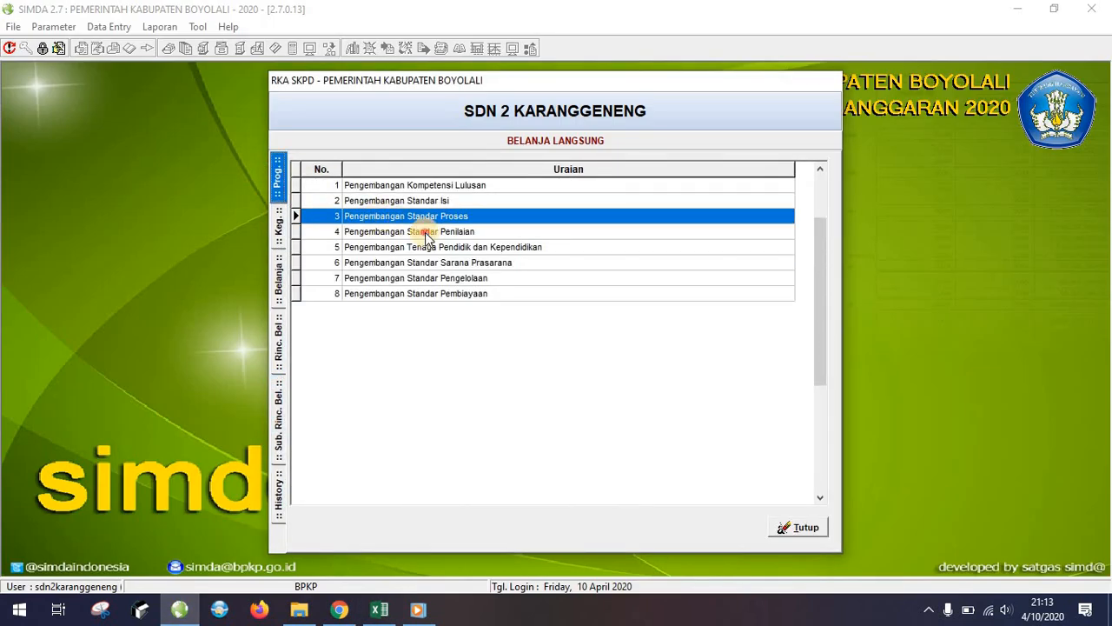
double_click(426, 233)
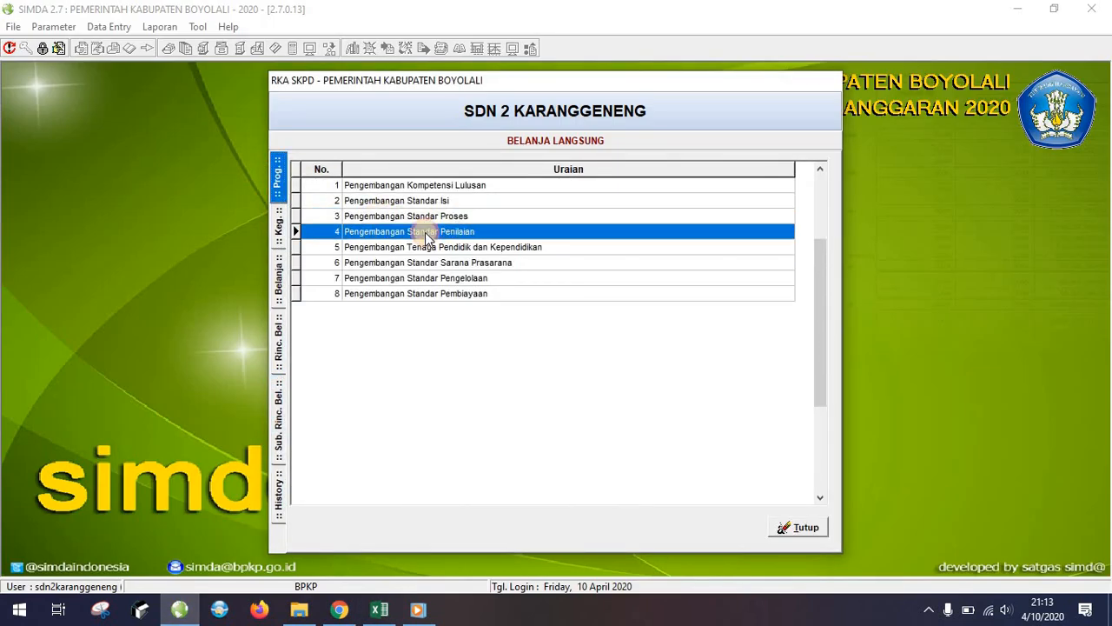
Check the name of activity 4.1 in the Excel RKAS sheet and open the Pelaksanaan Penilaian activity in SIMDA.
left_click(377, 613)
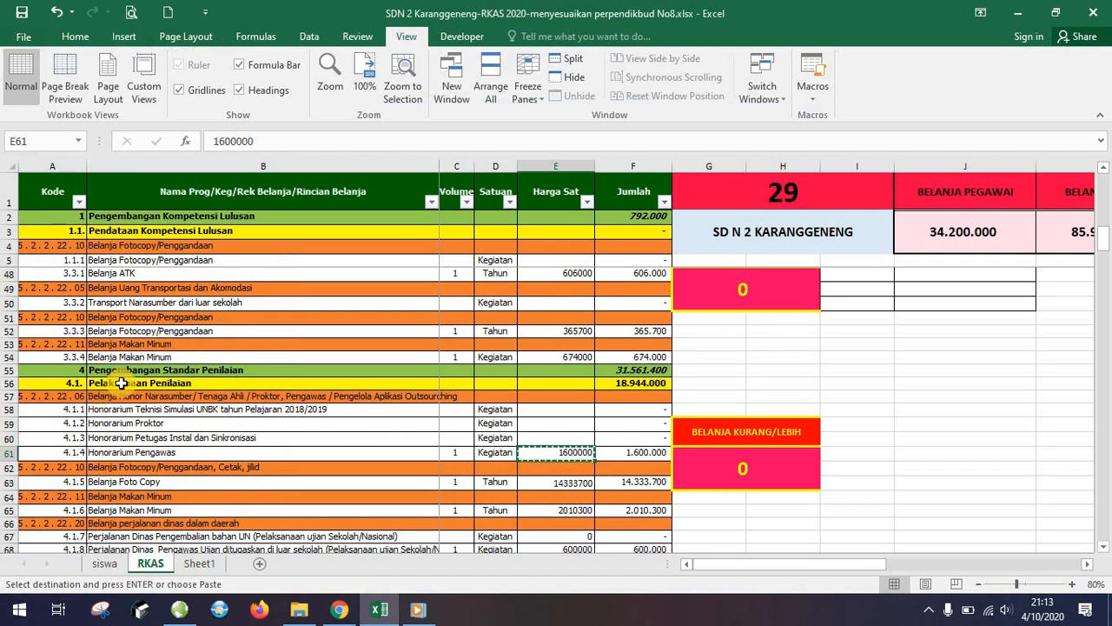
left_click(126, 383)
left_click(179, 609)
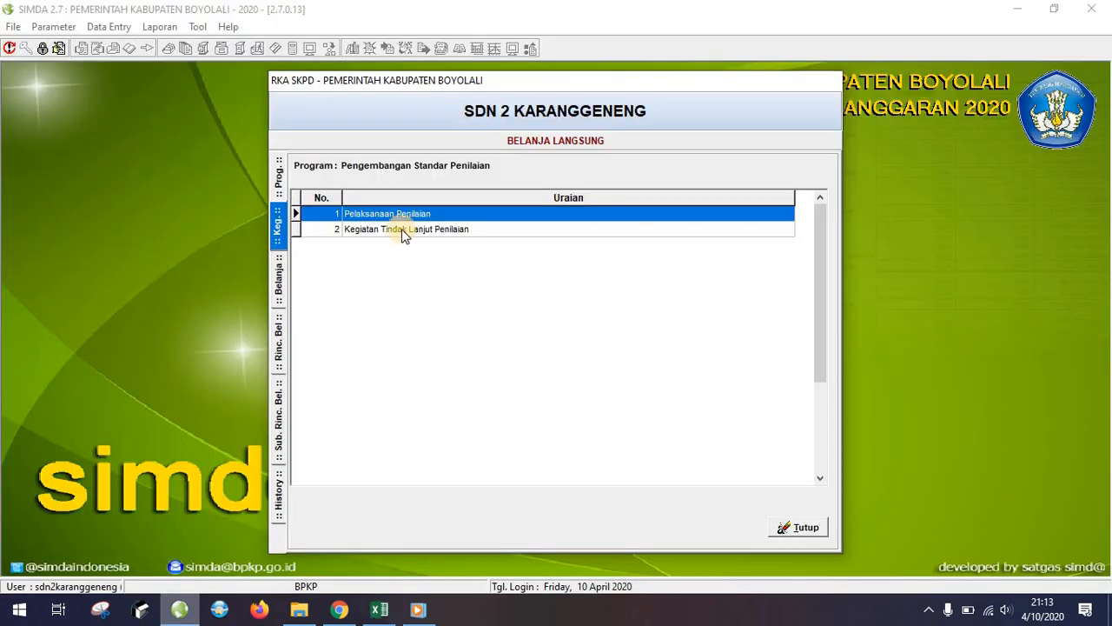
left_click(409, 214)
double_click(411, 216)
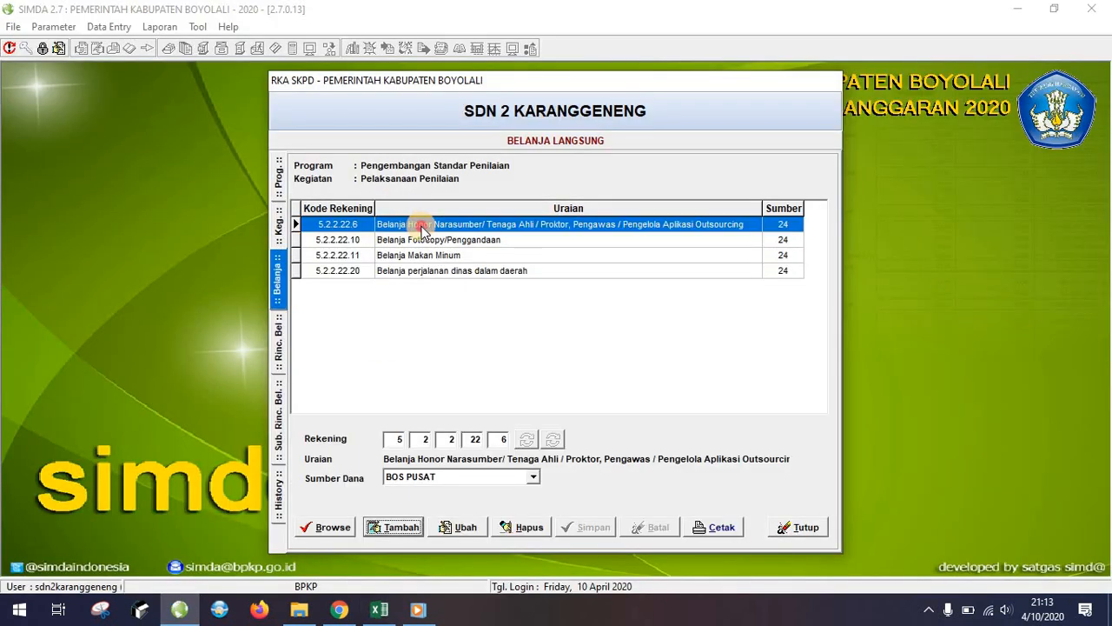
Delete the Honorarium Pengawas sub-detail under the account 5.2.2.22.6 Belanja Honor Narasumber.
double_click(421, 226)
double_click(420, 228)
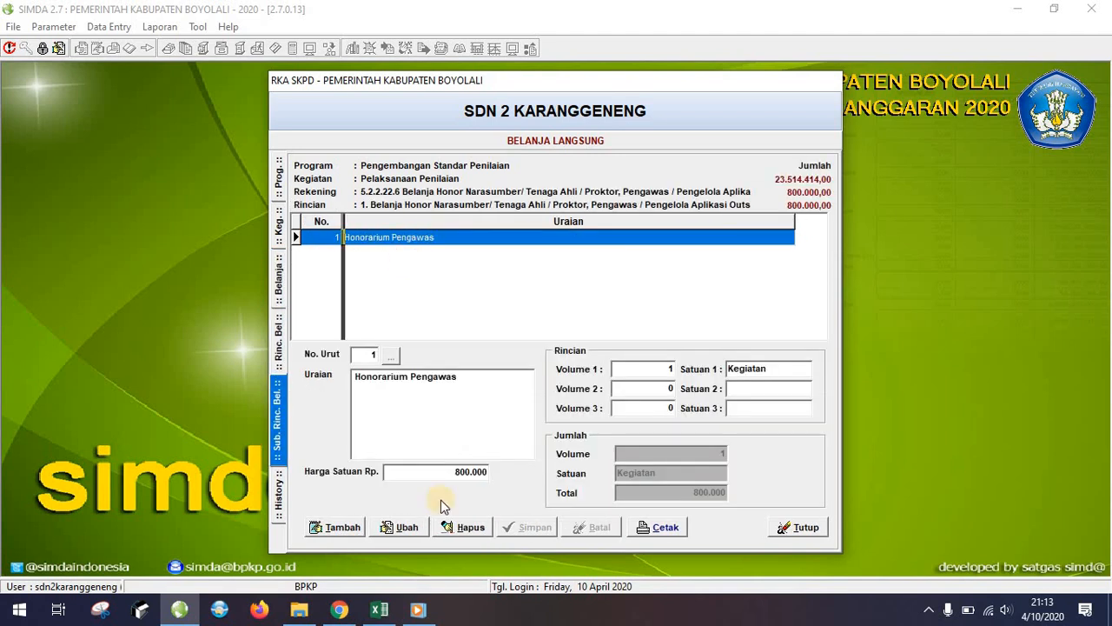
left_click(465, 527)
key("Escape")
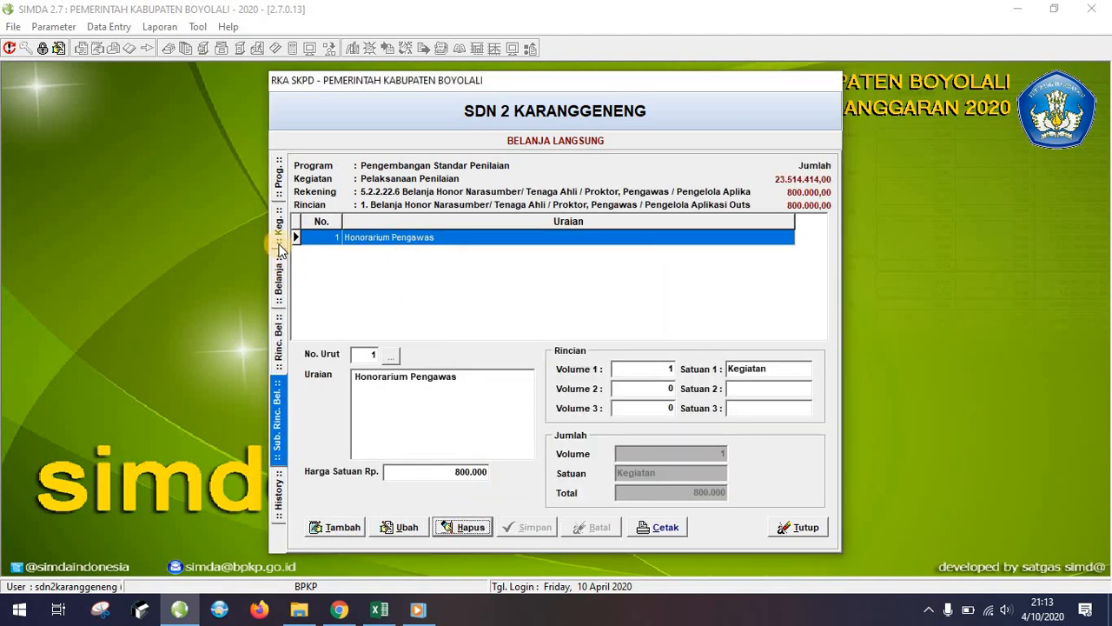
Delete the Belanja Foto Copy sub-detail under 5.2.2.22.10 Belanja Fotocopy/Penggandaan and return to the account list.
double_click(466, 237)
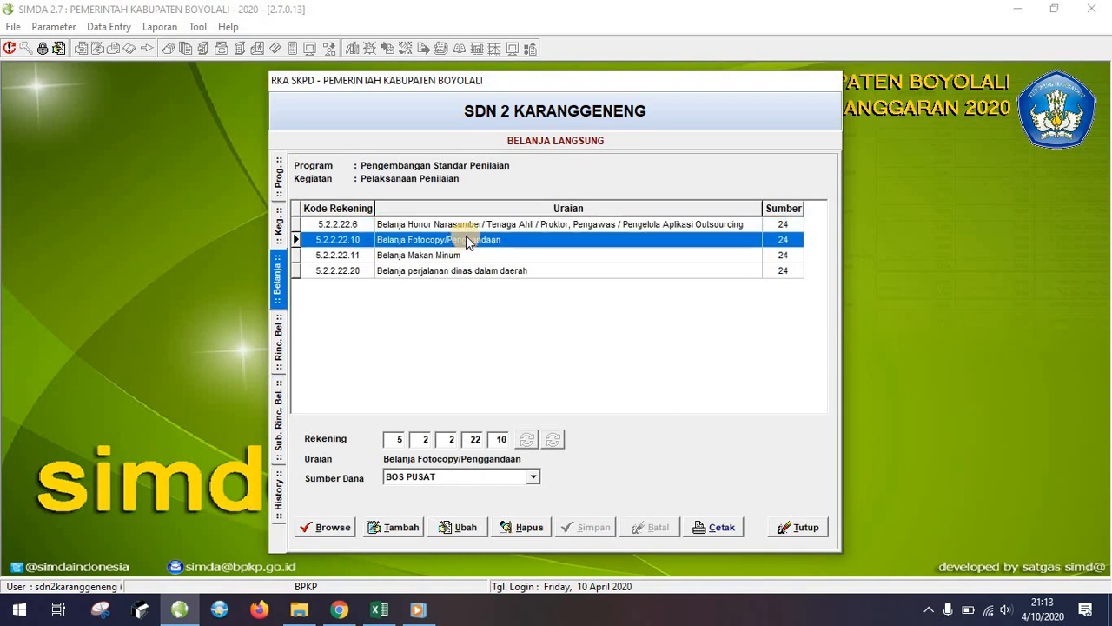
double_click(470, 228)
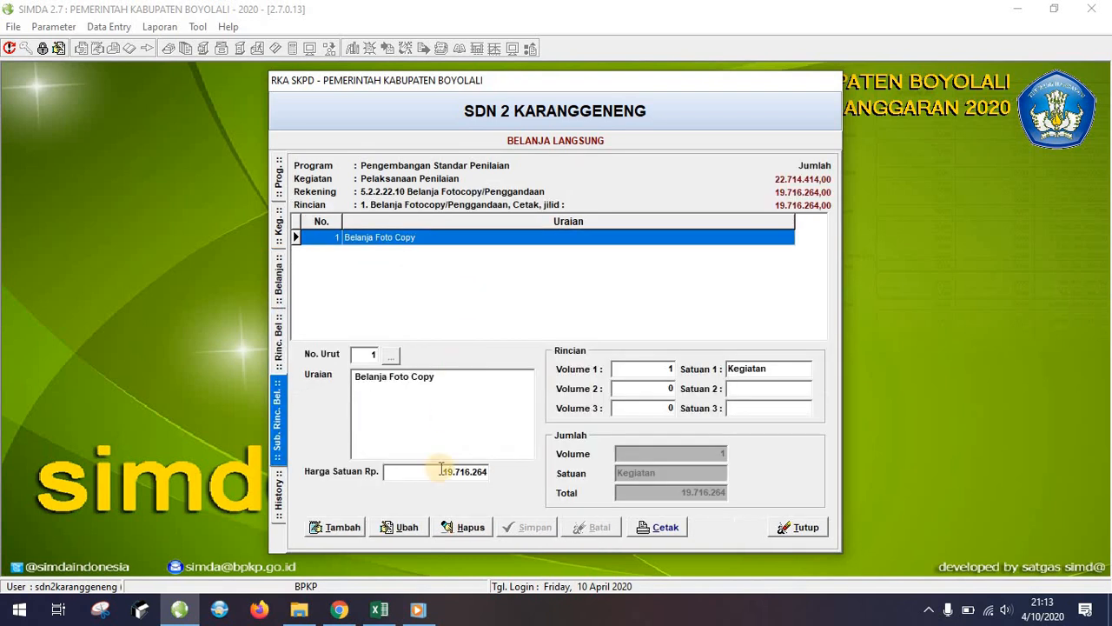
left_click(453, 532)
left_click(538, 344)
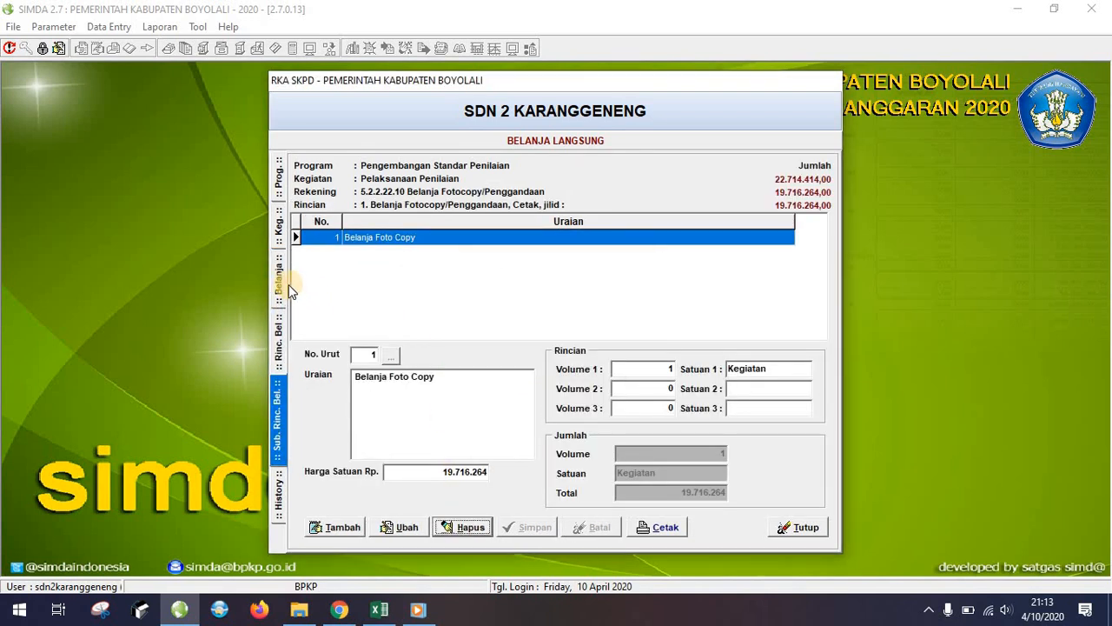
left_click(279, 291)
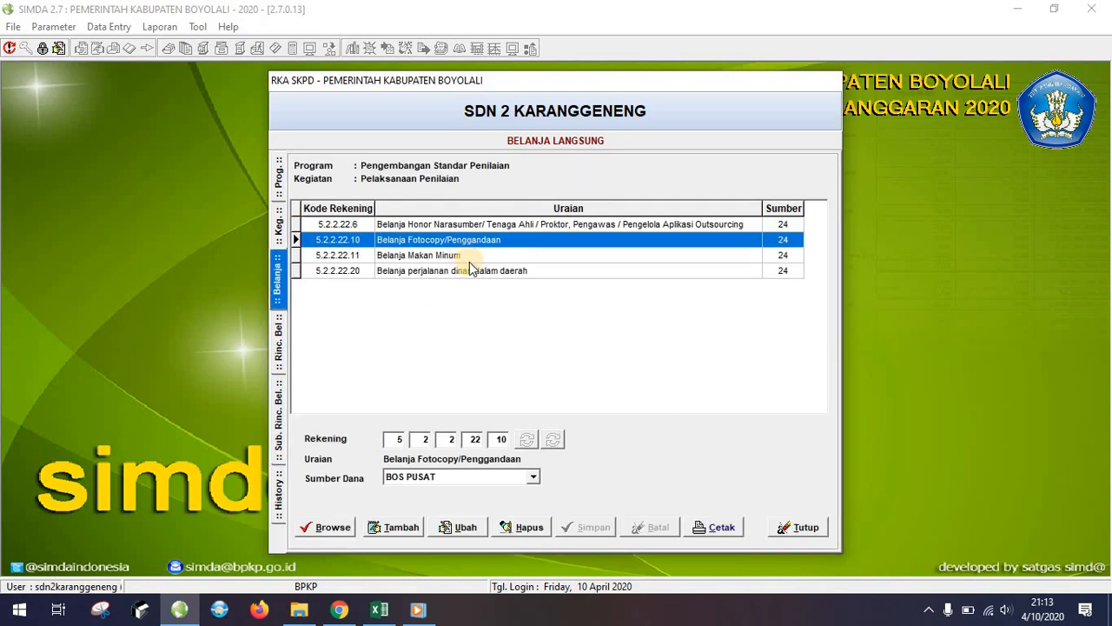
Review the Pelaksanaan Penilaian items in the Excel RKAS sheet and return to SIMDA.
left_click(379, 609)
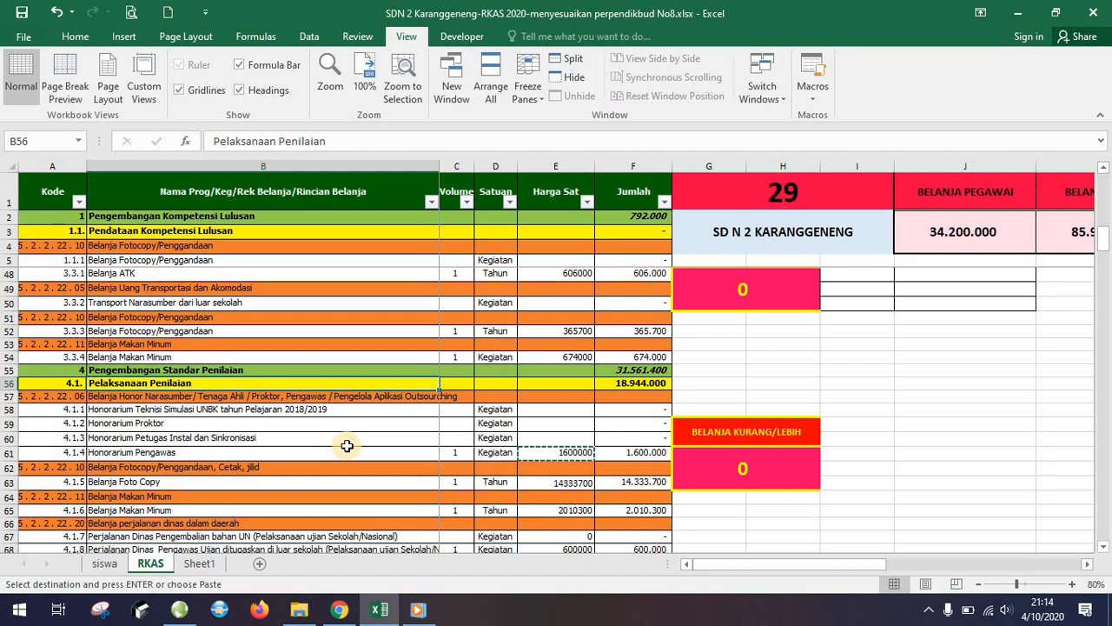
scroll(561, 459, "down", 2)
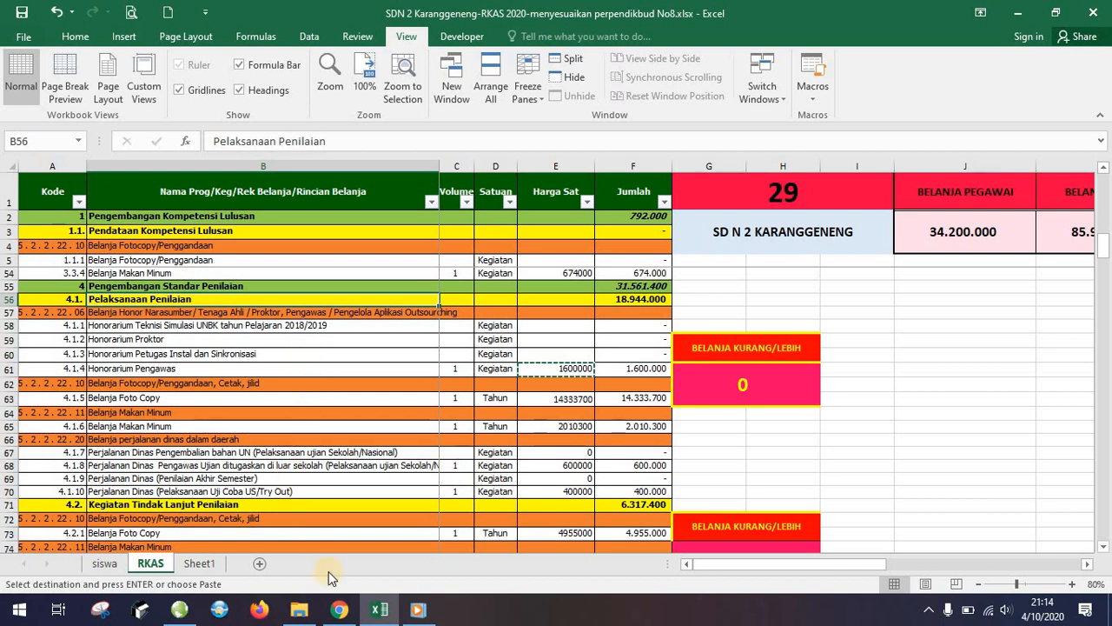
left_click(190, 614)
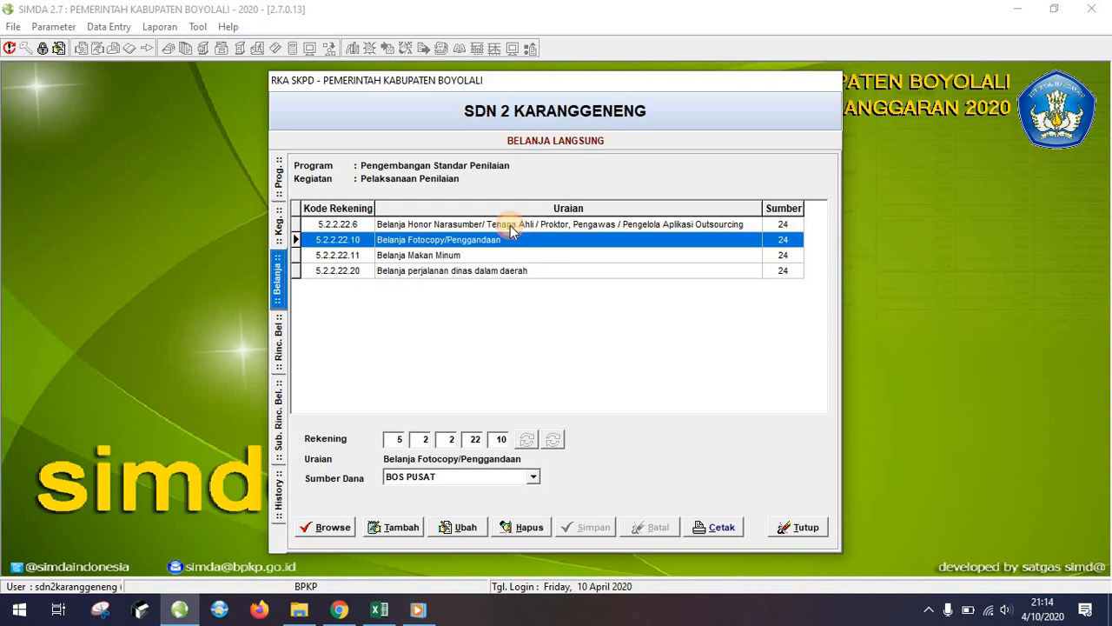
Start a new sub-detail entry under the account 5.2.2.22.6 Belanja Honor Narasumber.
left_click(513, 227)
double_click(513, 227)
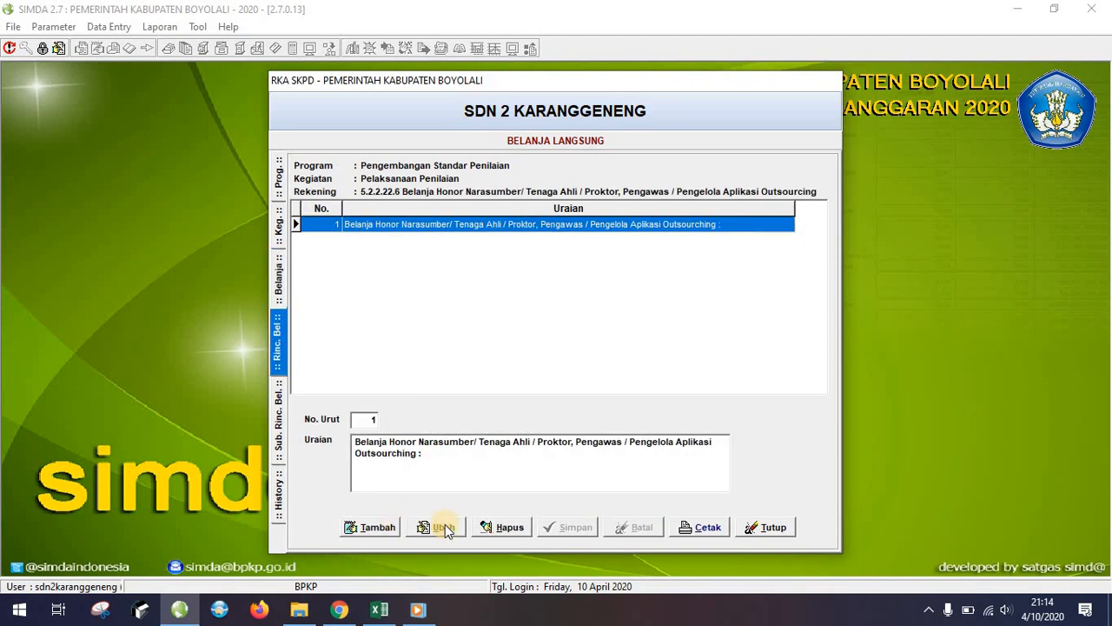
double_click(452, 230)
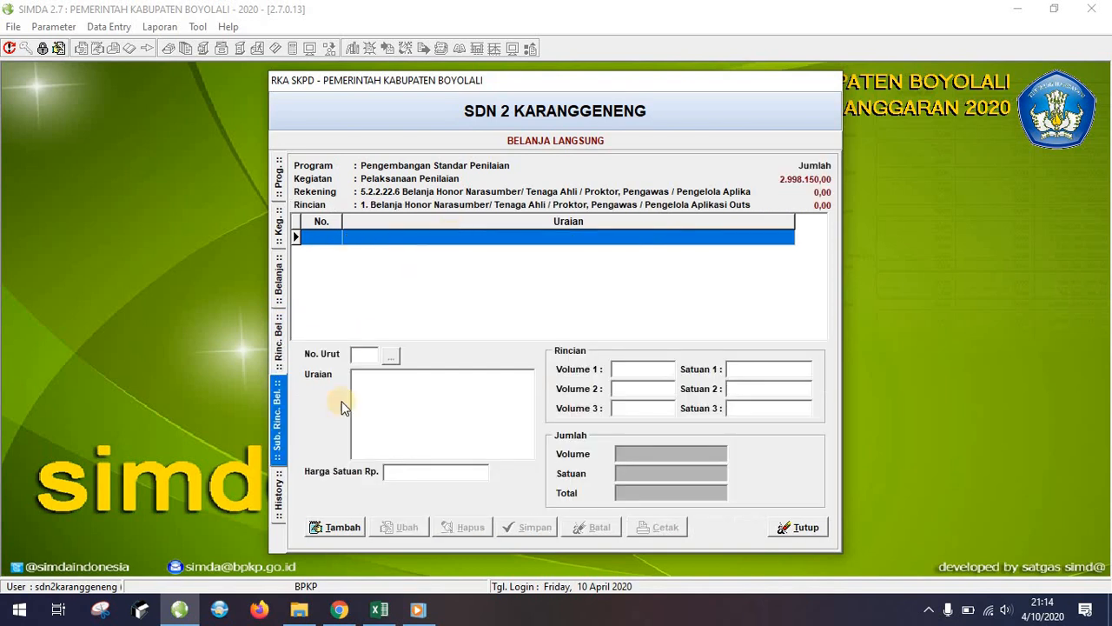
left_click(328, 532)
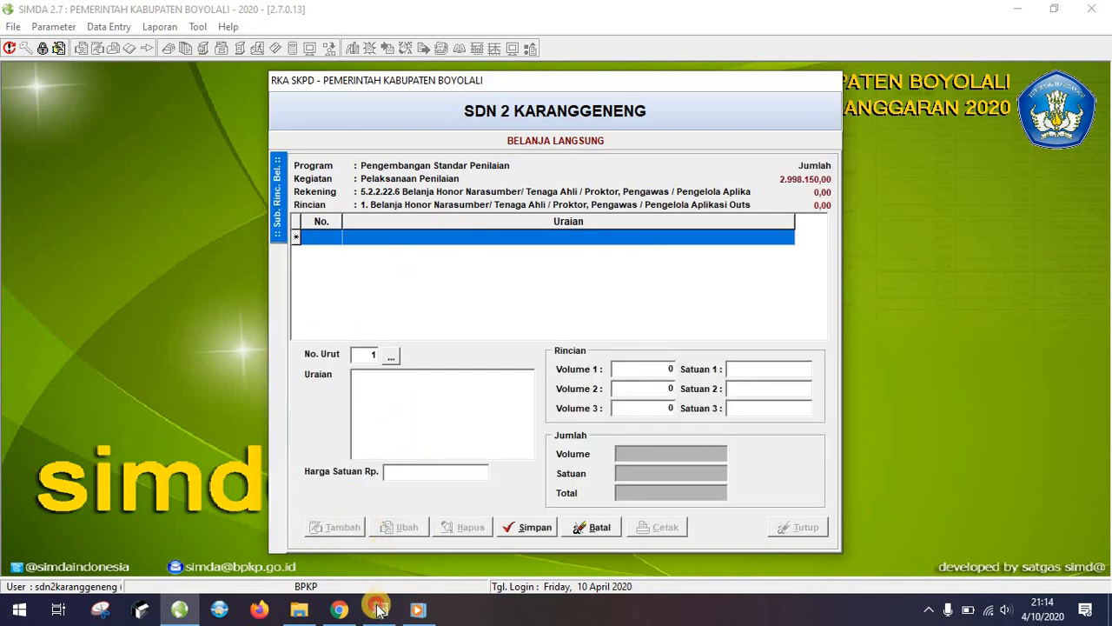
Copy the item name Honorarium Pengawas from the Excel RKAS sheet into the new sub-detail's Uraian in SIMDA.
left_click(379, 609)
left_click(234, 372)
key("ctrl+c")
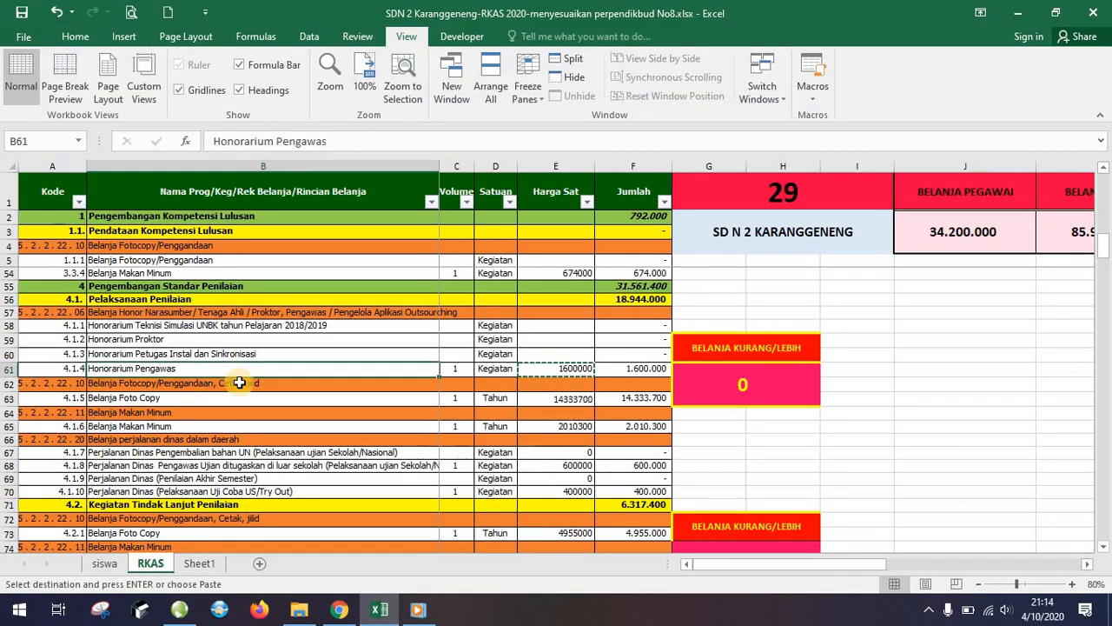
left_click(180, 610)
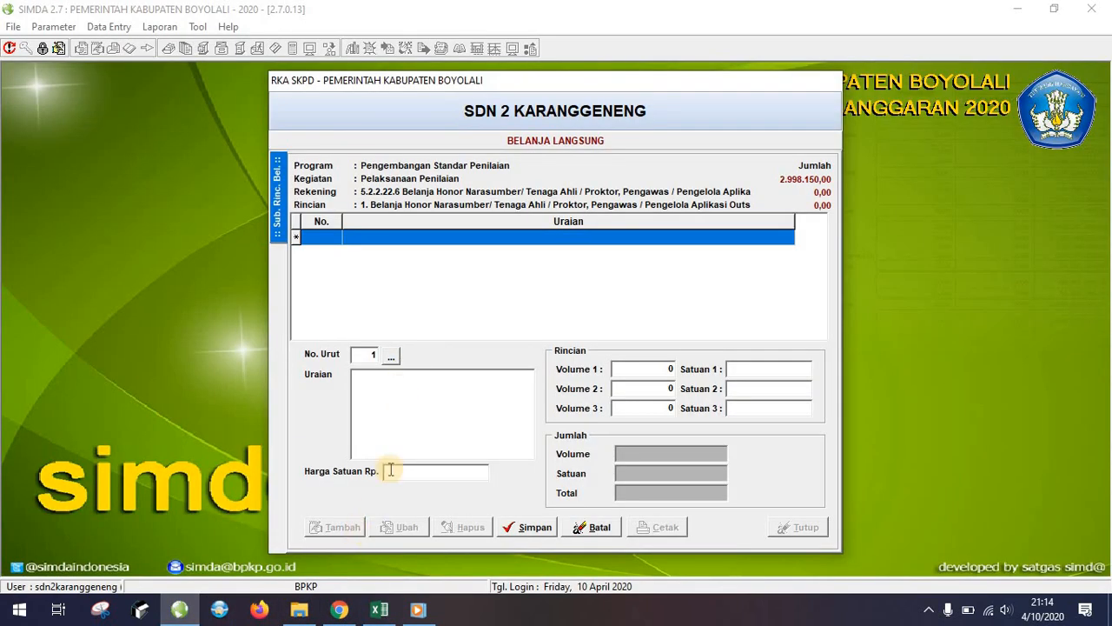
key("ctrl+v")
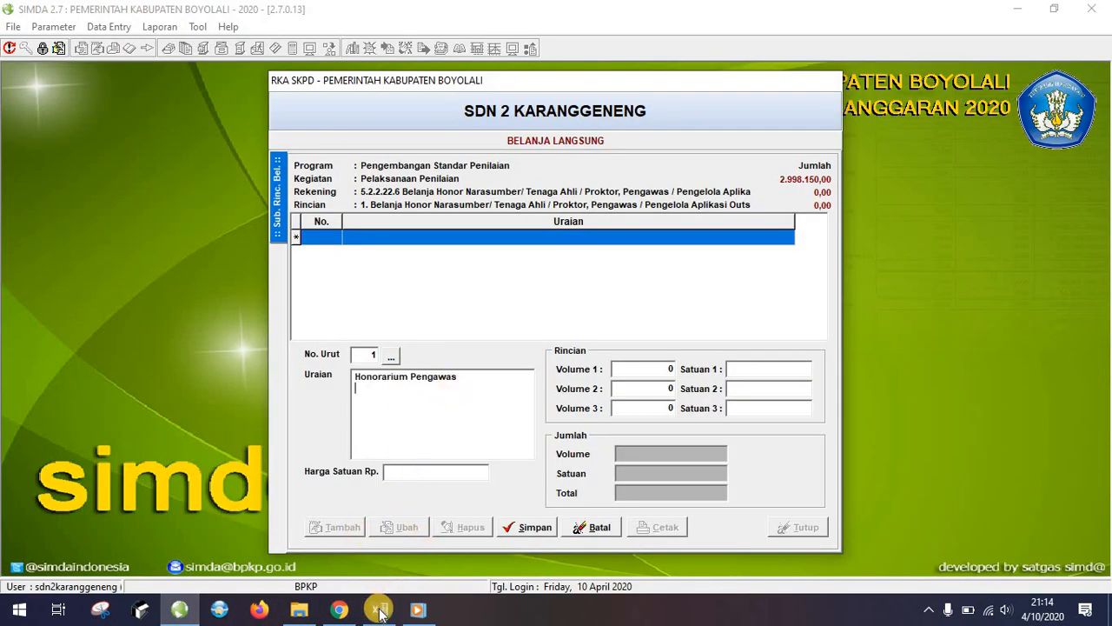
Copy the Harga Sat of item 4.1.4 from Excel into Harga Satuan as 1600000, set Volume 1 to 1 and Satuan 1 to Tahun, and save the sub-detail.
key("alt+Tab")
left_click(557, 369)
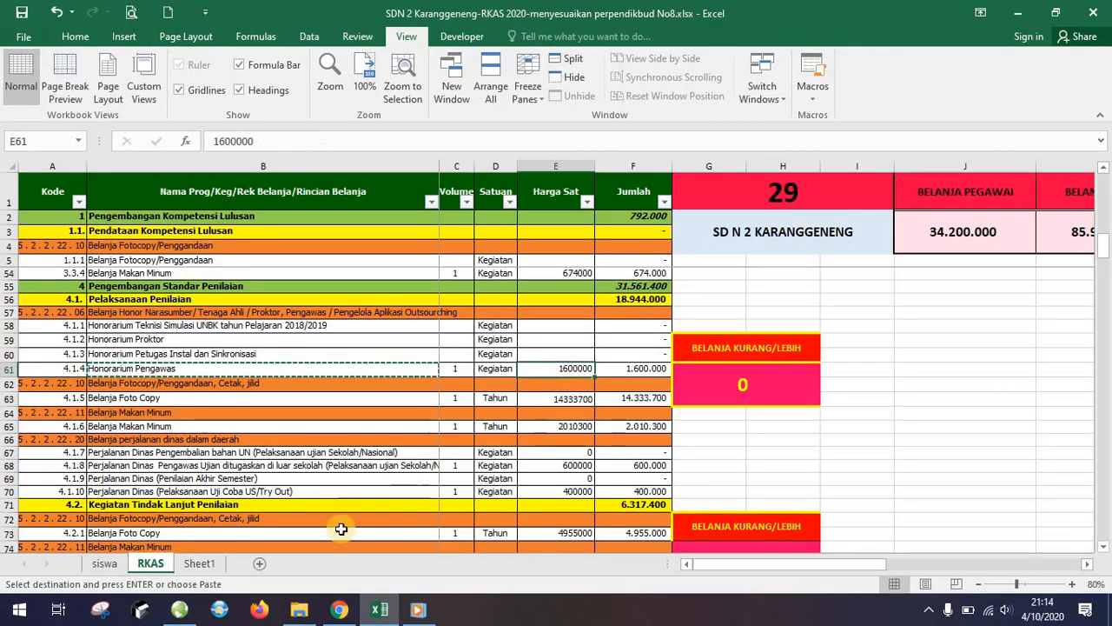
key("ctrl+c")
left_click(184, 611)
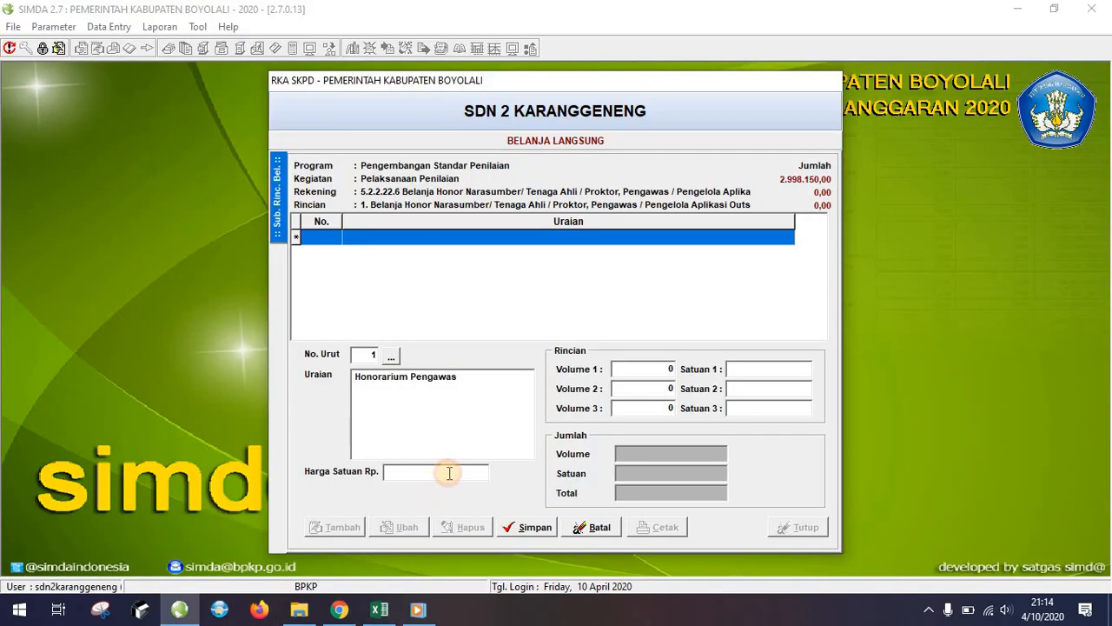
left_click(449, 472)
key("ctrl+v")
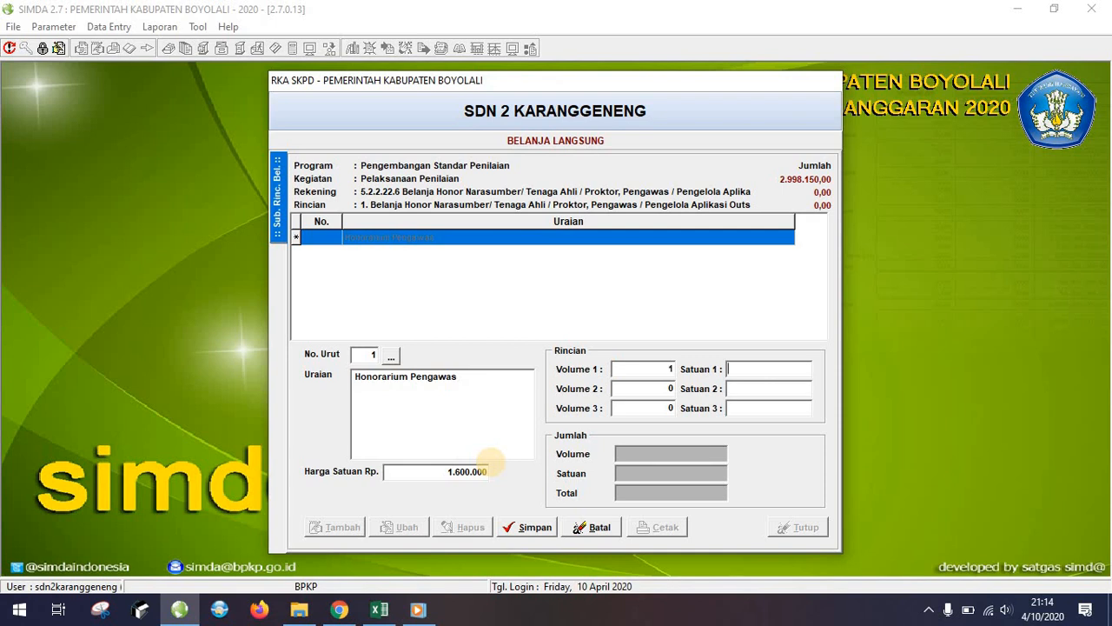
left_click(526, 528)
In the Excel RKAS sheet, copy the Harga Sat of item 4.1.5 Belanja Foto Copy and return to SIMDA.
left_click(378, 612)
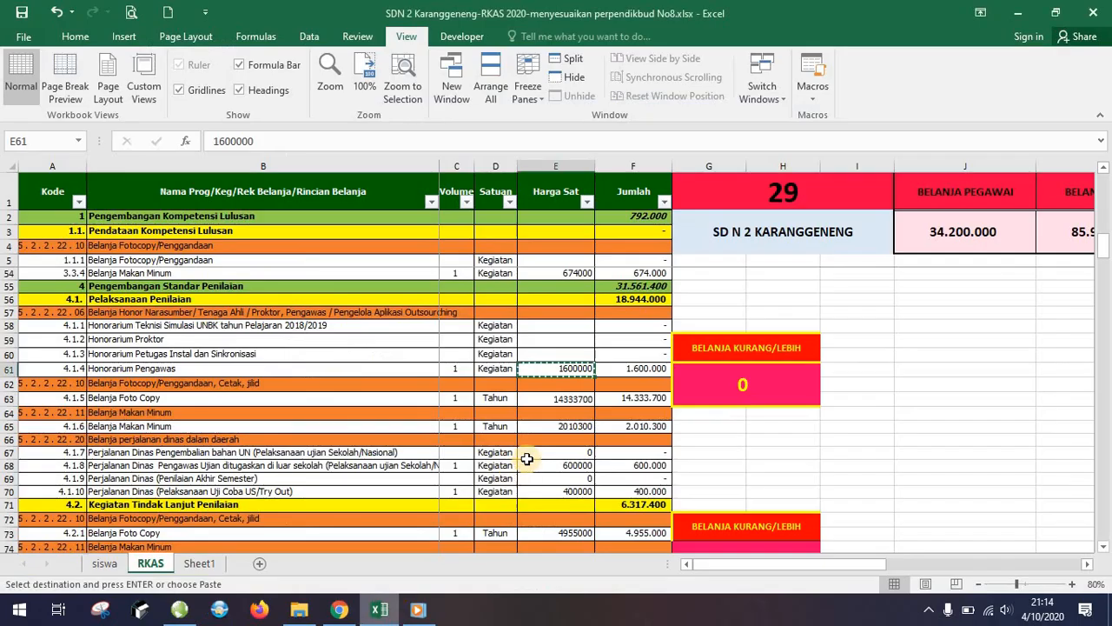
left_click(570, 399)
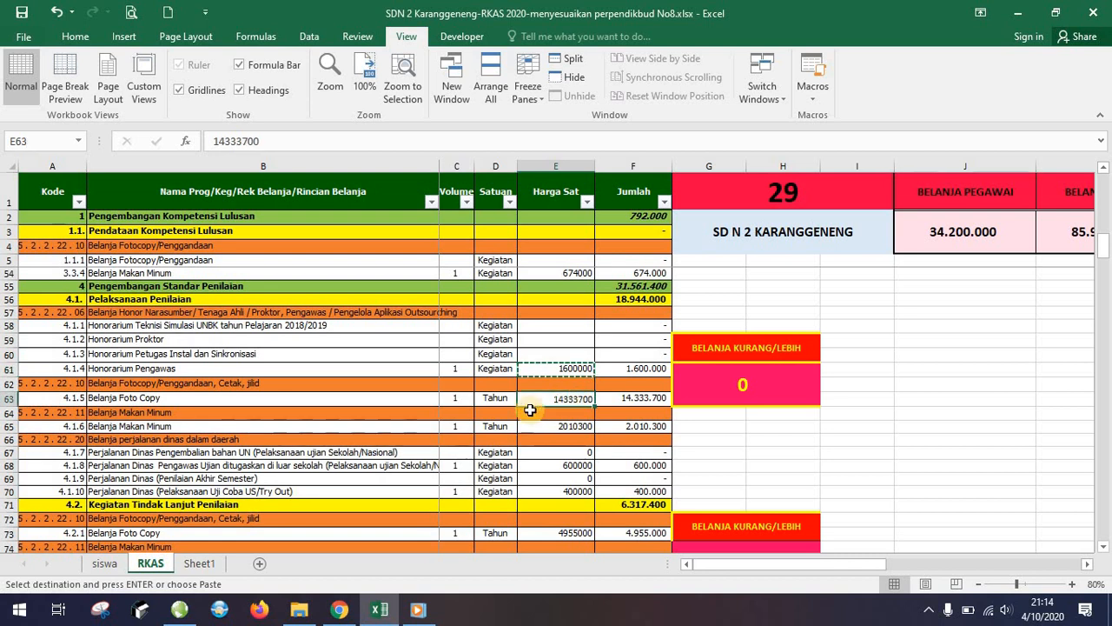
key("ctrl+c")
left_click(178, 612)
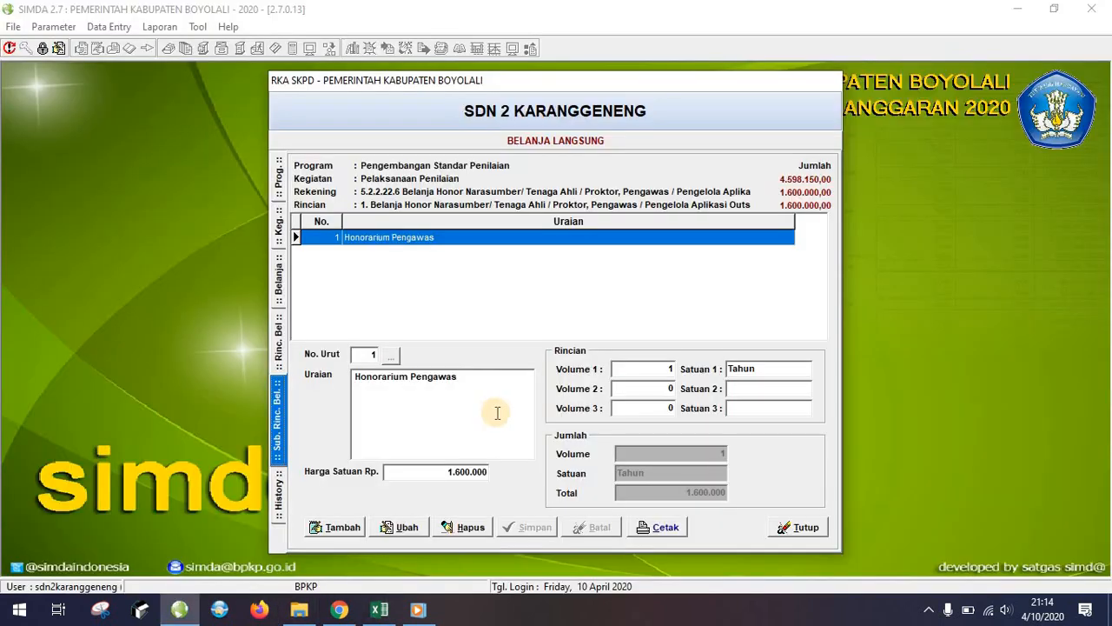
Start a new sub-detail under 5.2.2.22.10 Belanja Fotocopy/Penggandaan and set its Harga Satuan to 14333700.
left_click(278, 282)
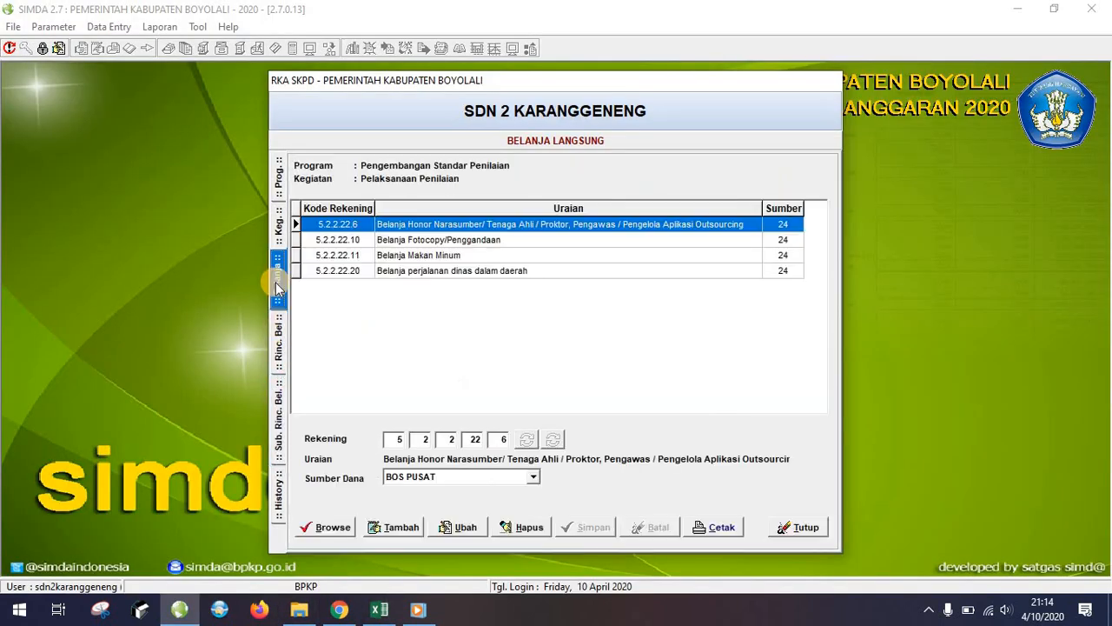
double_click(493, 244)
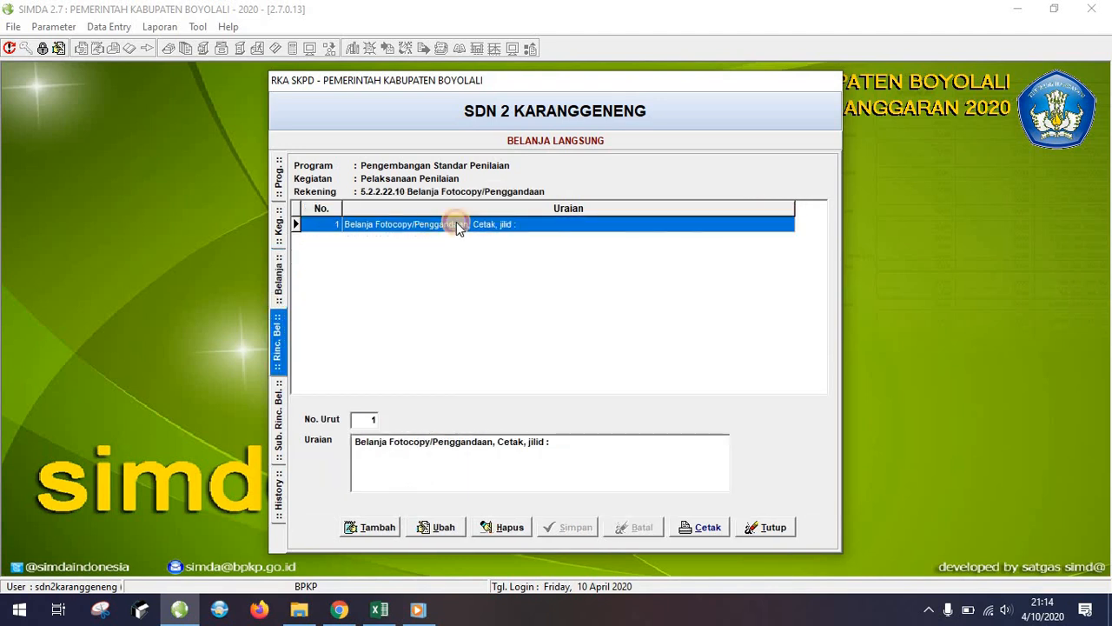
double_click(456, 224)
left_click(344, 528)
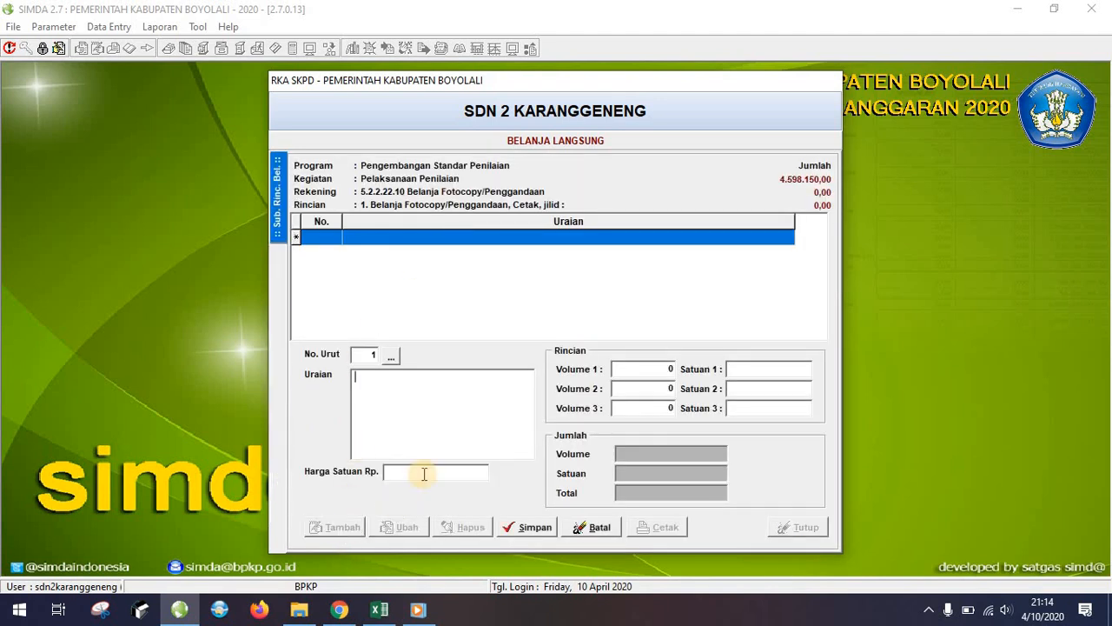
left_click(430, 472)
key("ctrl+v")
Copy the item name Belanja Foto Copy from the Excel RKAS sheet into the new sub-detail's Uraian in SIMDA.
left_click(378, 609)
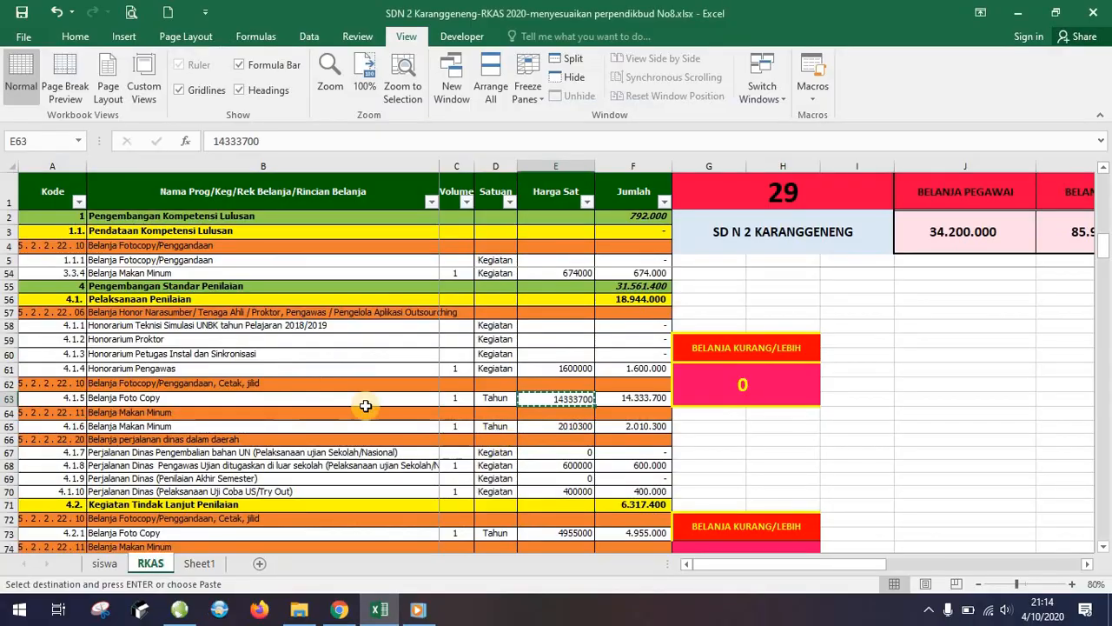
left_click(255, 400)
key("ctrl+c")
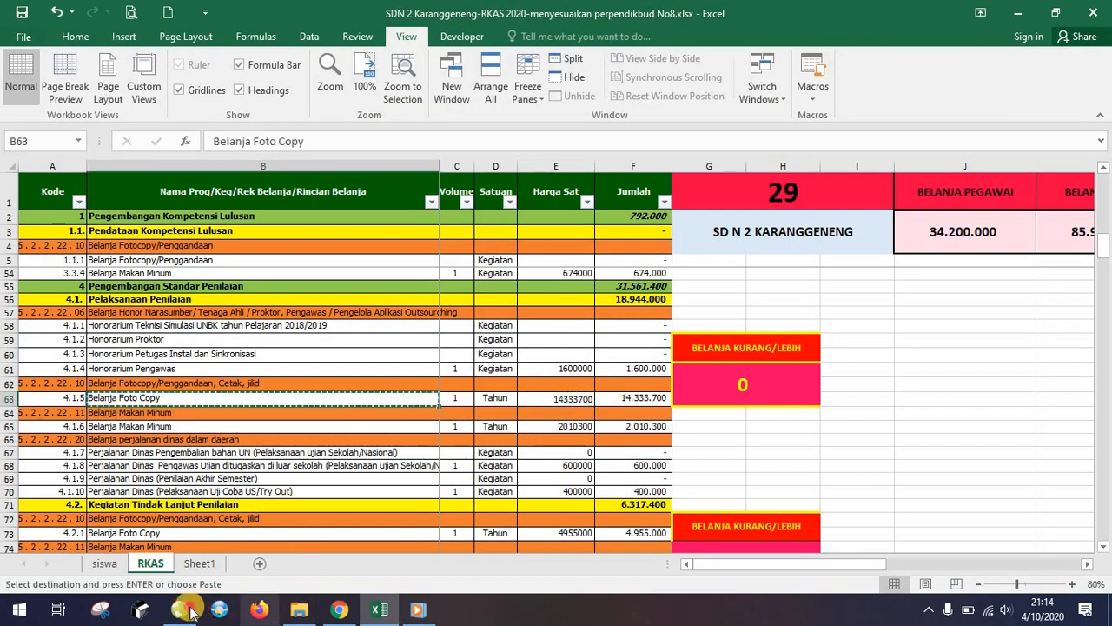
left_click(179, 609)
left_click(489, 375)
key("ctrl+v")
key("Tab")
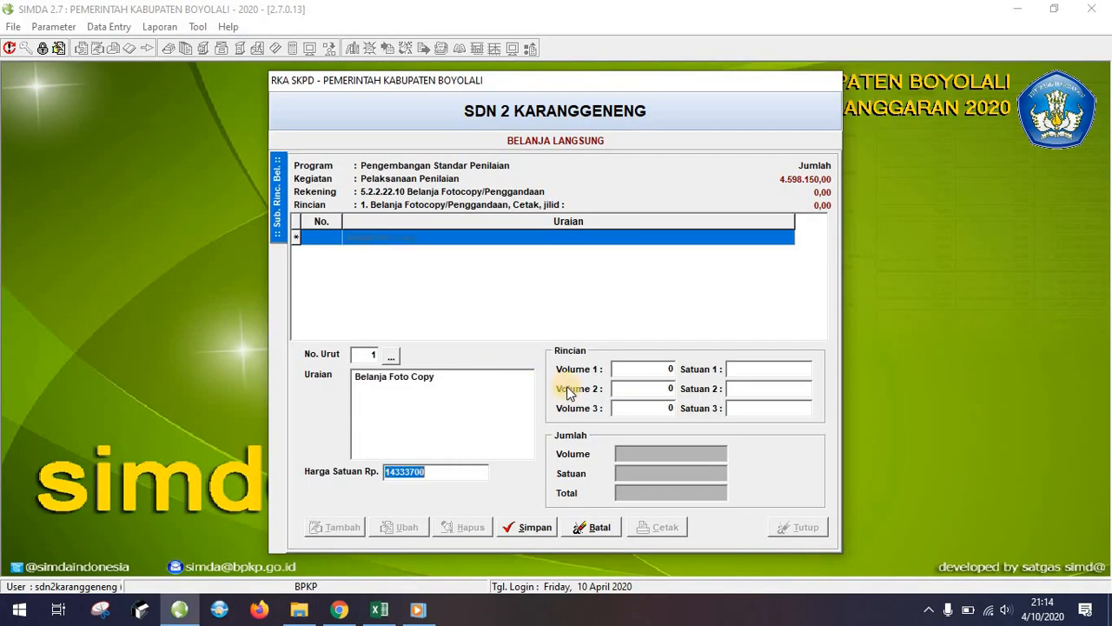
Set Volume 1 to 1 and Satuan 1 to Tahun, save the Belanja Foto Copy sub-detail, and copy item name 4.1.6 Belanja Makan Minum in Excel.
key("Tab")
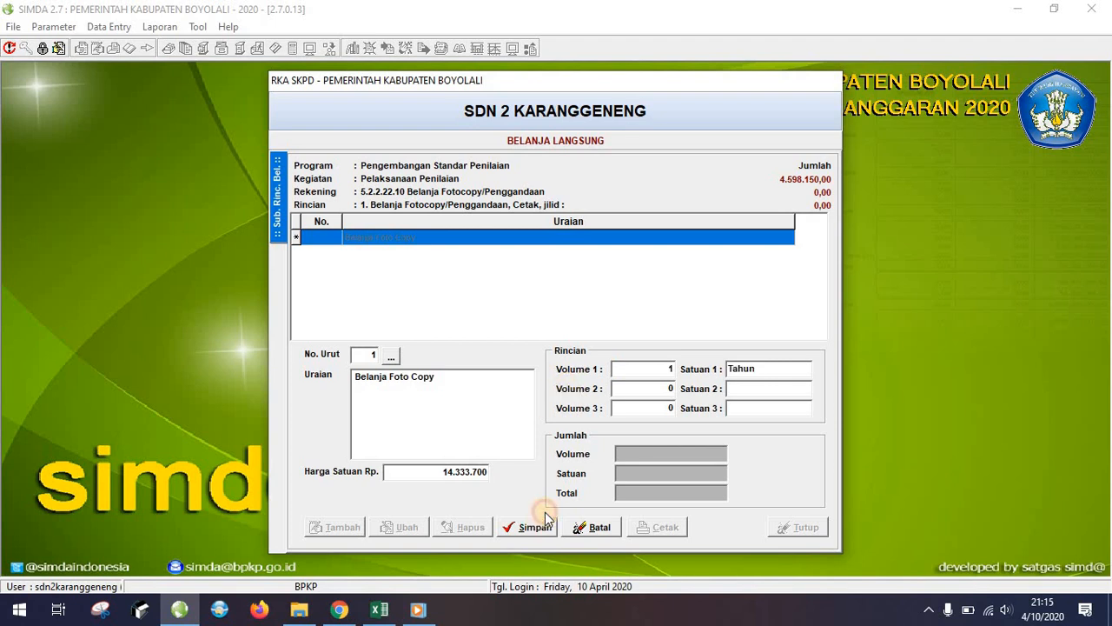
key("alt+Tab")
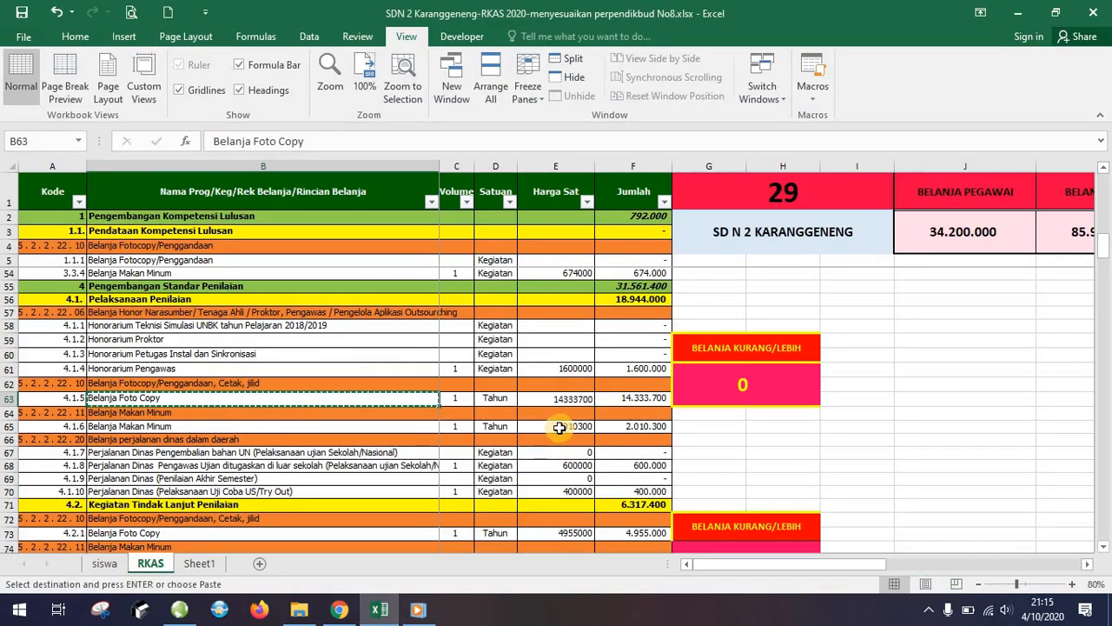
left_click(390, 426)
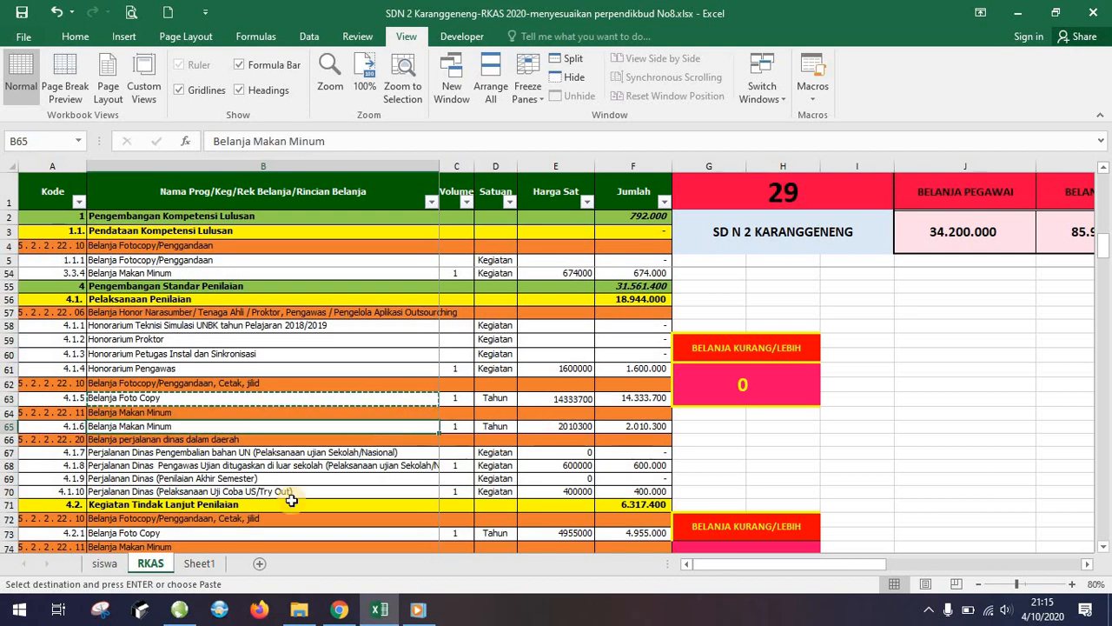
key("alt+Tab")
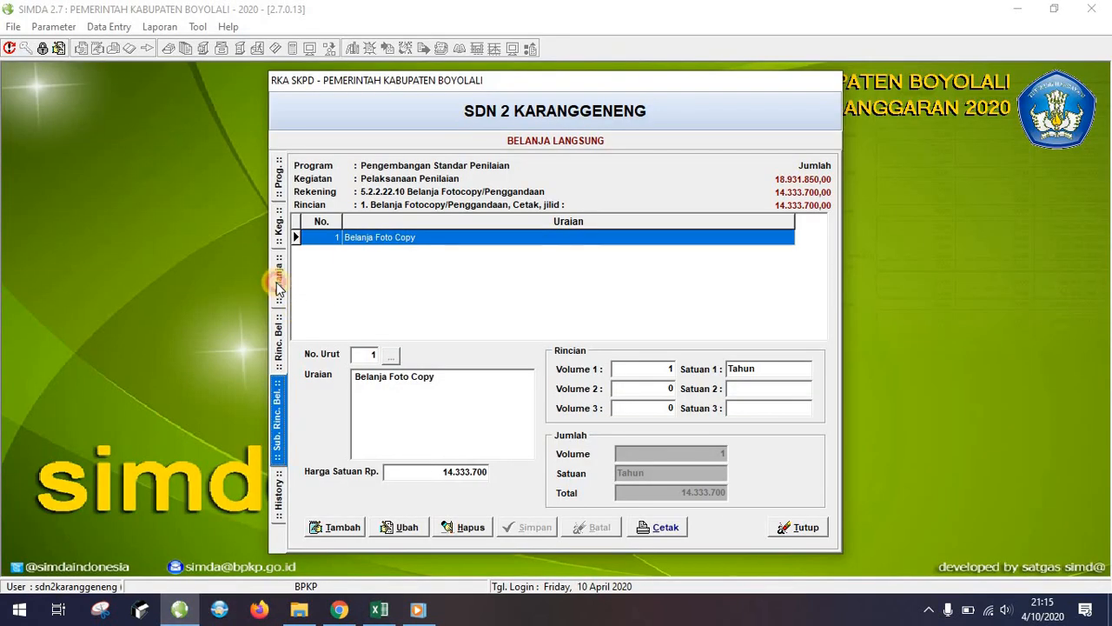
Open the sub-details of account 5.2.2.22.11 Belanja Makan Minum under Pelaksanaan Penilaian in SIMDA.
left_click(279, 287)
double_click(460, 254)
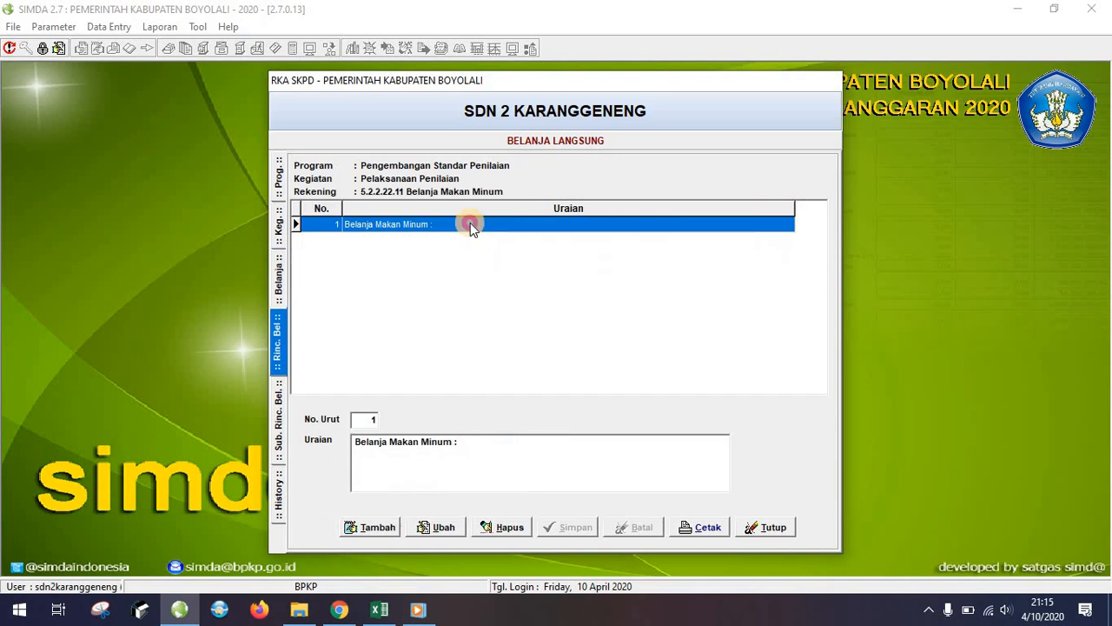
double_click(470, 224)
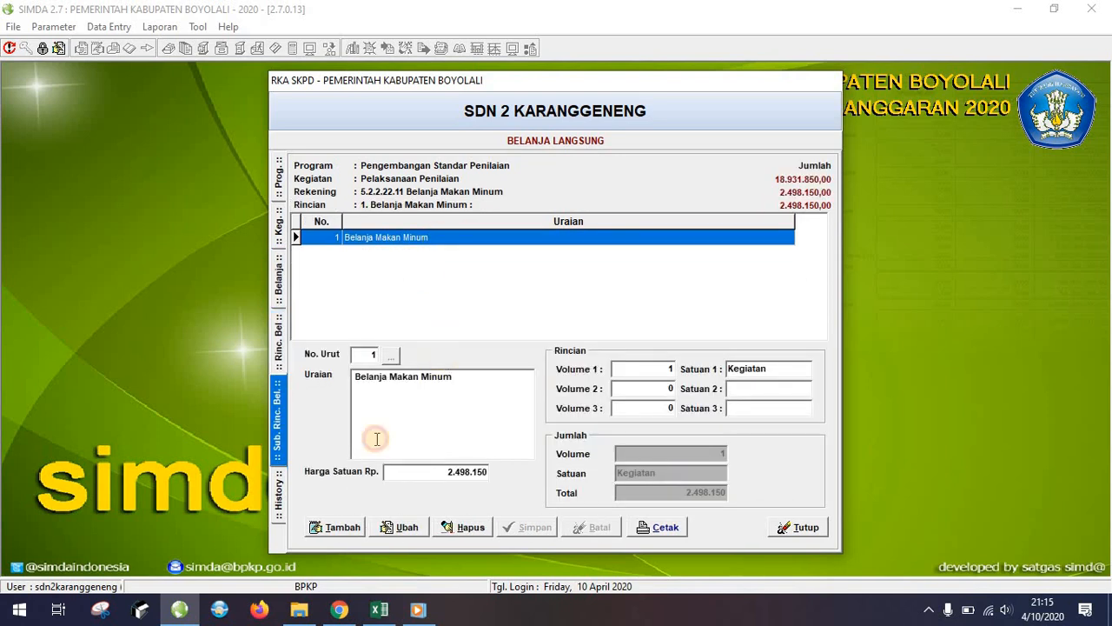
In the Excel RKAS sheet, copy the Harga Sat of item 4.1.6 Belanja Makan Minum and return to SIMDA.
left_click(379, 610)
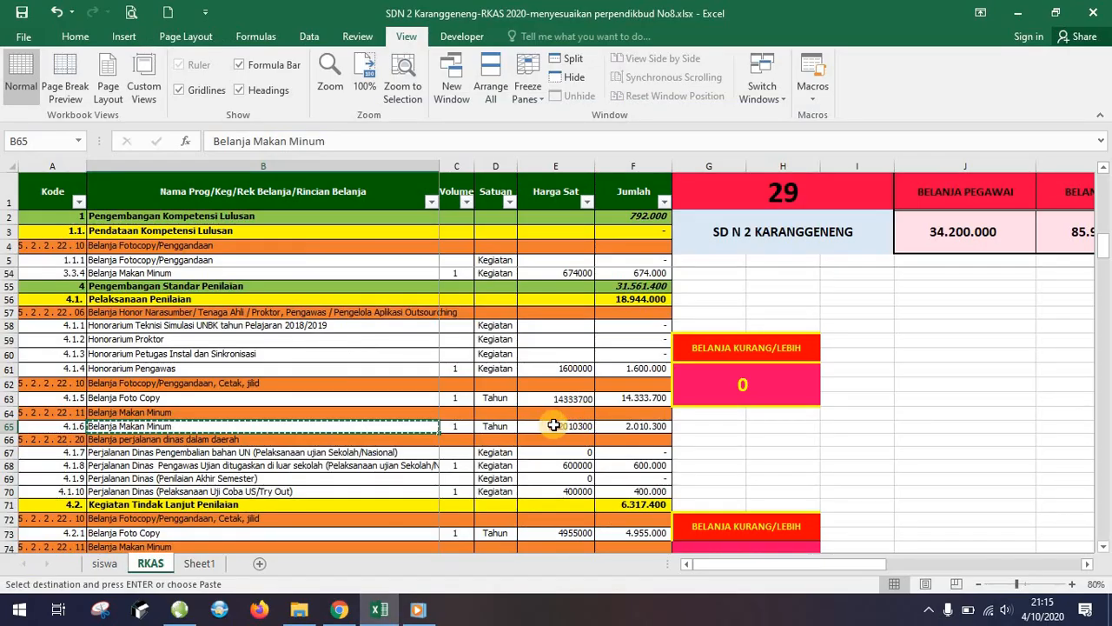
left_click(554, 425)
key("ctrl+c")
left_click(180, 609)
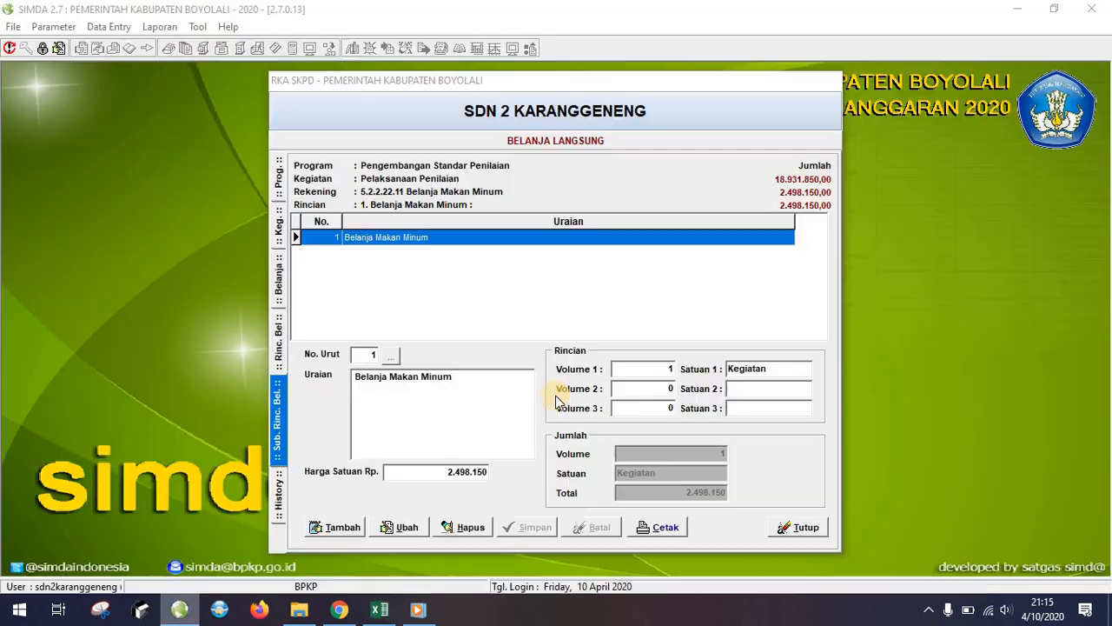
Edit the Belanja Makan Minum sub-detail, setting Harga Satuan to 2010300 and Satuan 1 to Tahun, and save it.
left_click(401, 527)
double_click(458, 470)
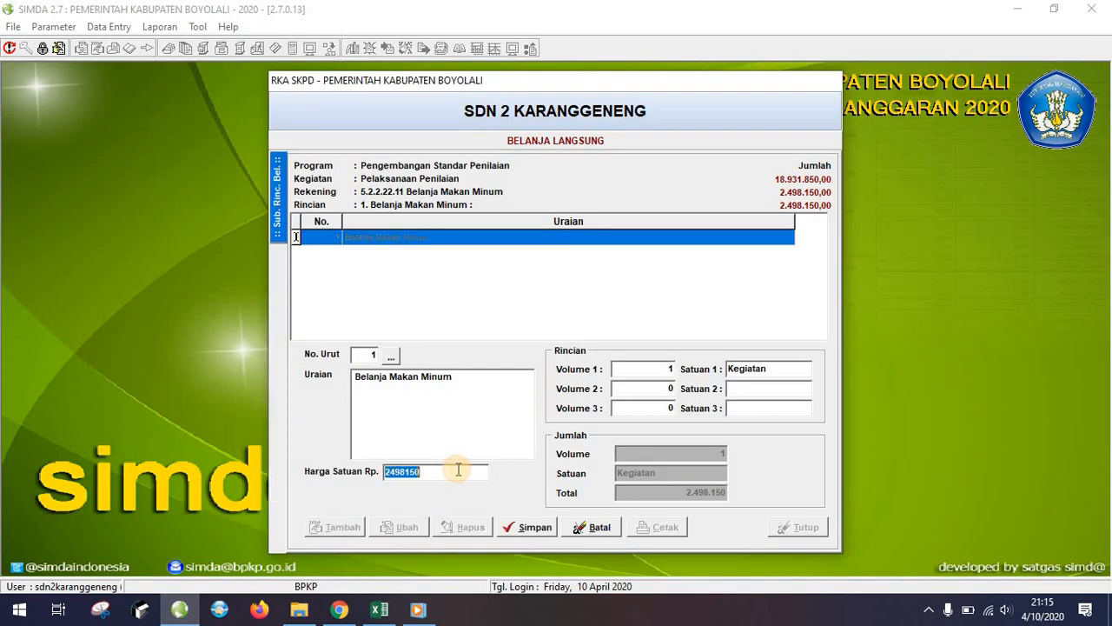
key("Tab")
type("Tah")
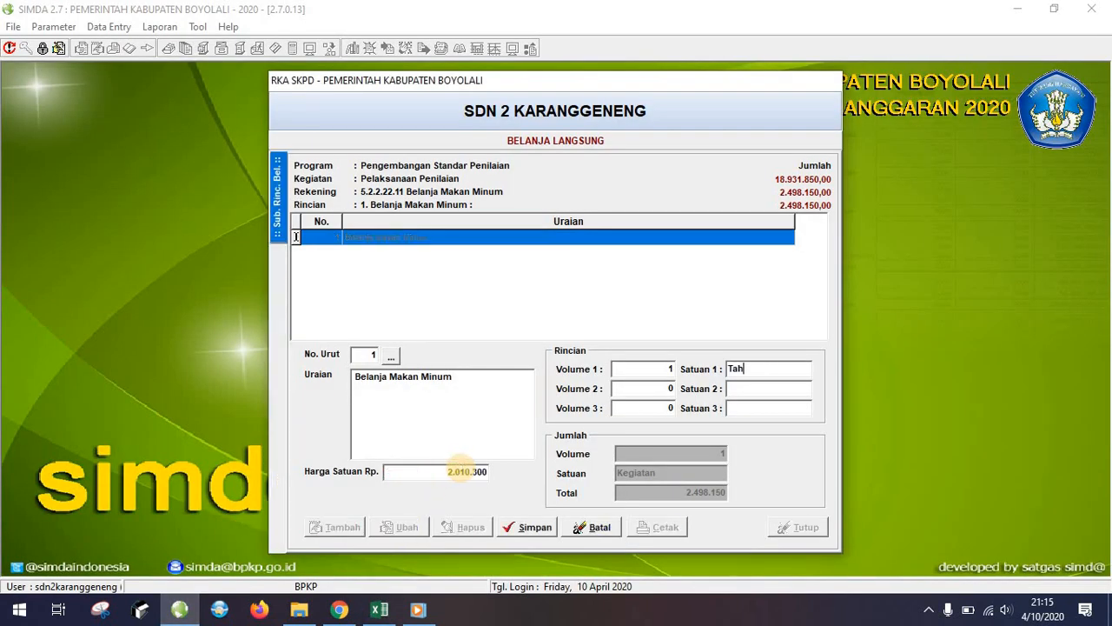
type("un")
left_click(526, 526)
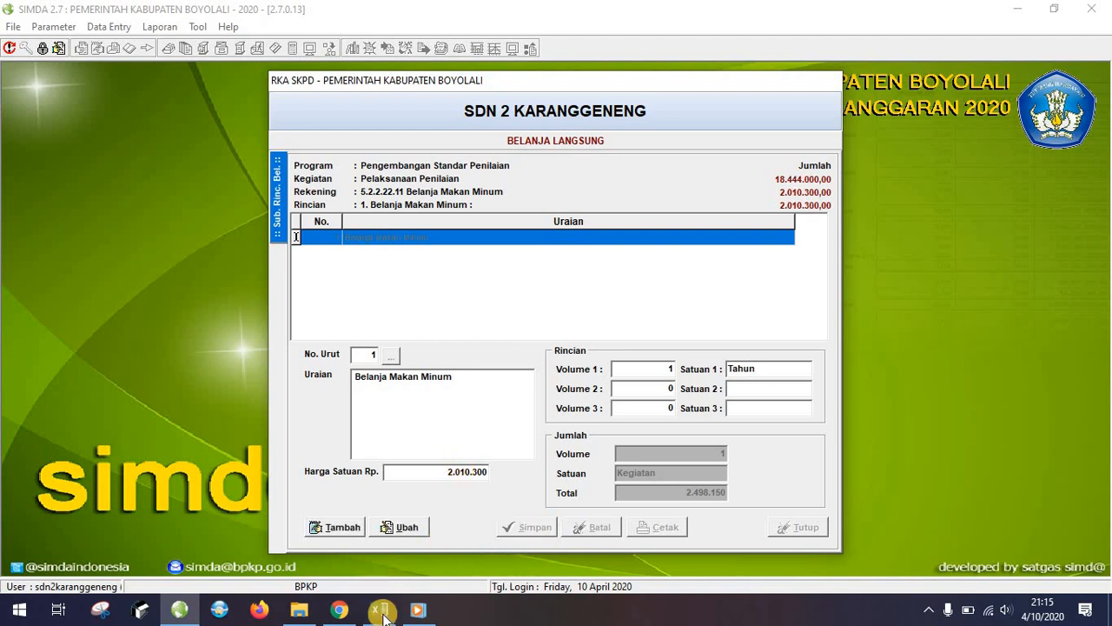
Check the travel items below 4.1.6 in Excel, then open the sub-details of 5.2.2.22.20 Belanja perjalanan dinas dalam daerah in SIMDA.
left_click(379, 609)
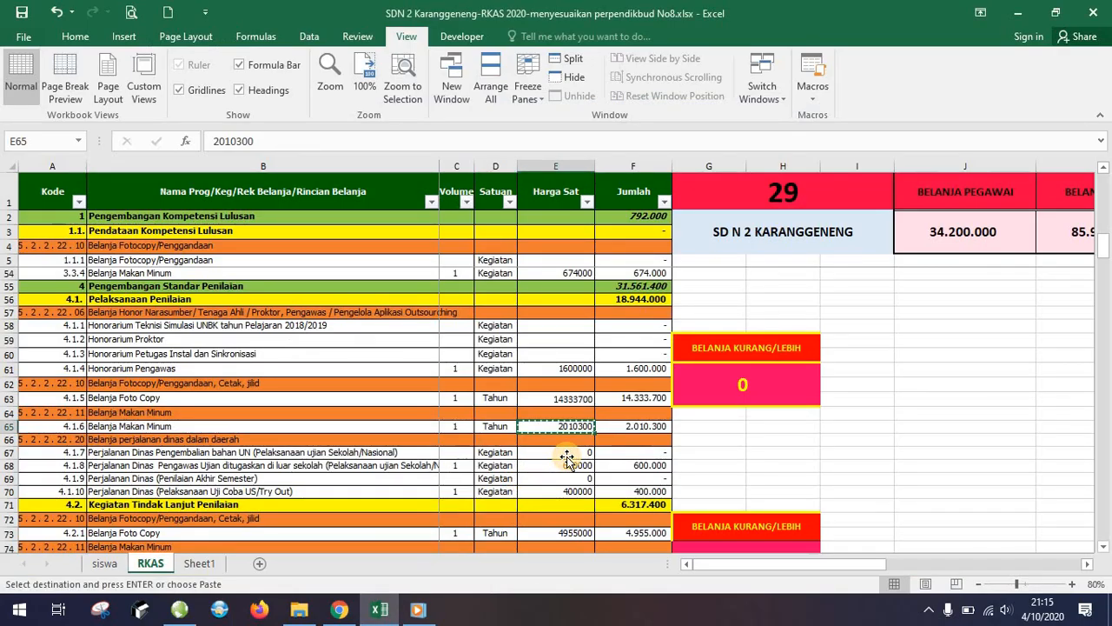
left_click(567, 456)
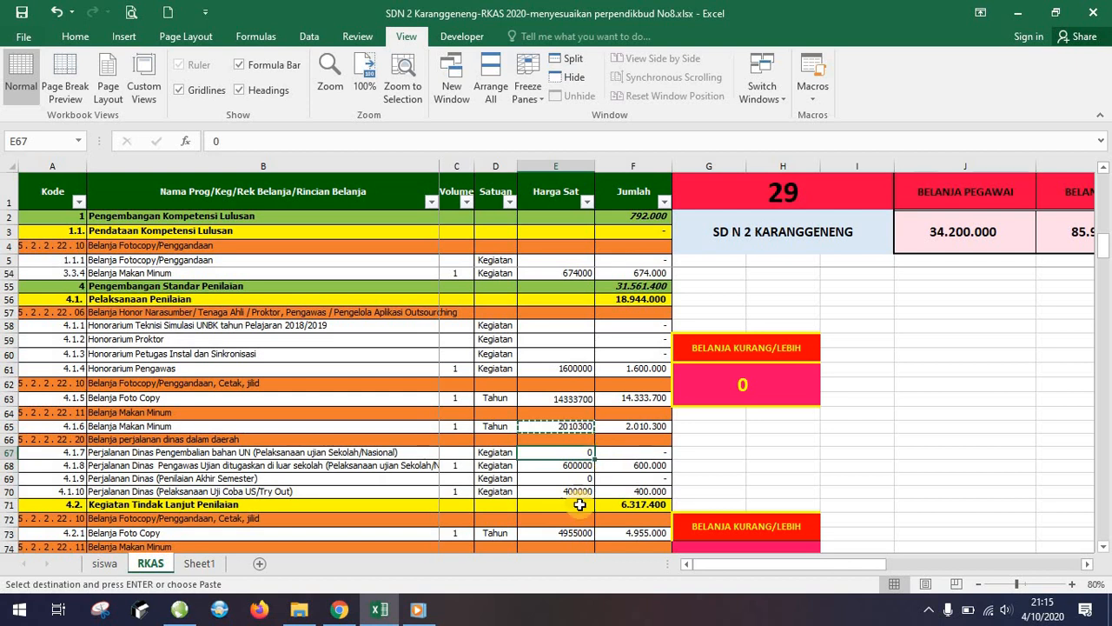
scroll(580, 504, "down", 2)
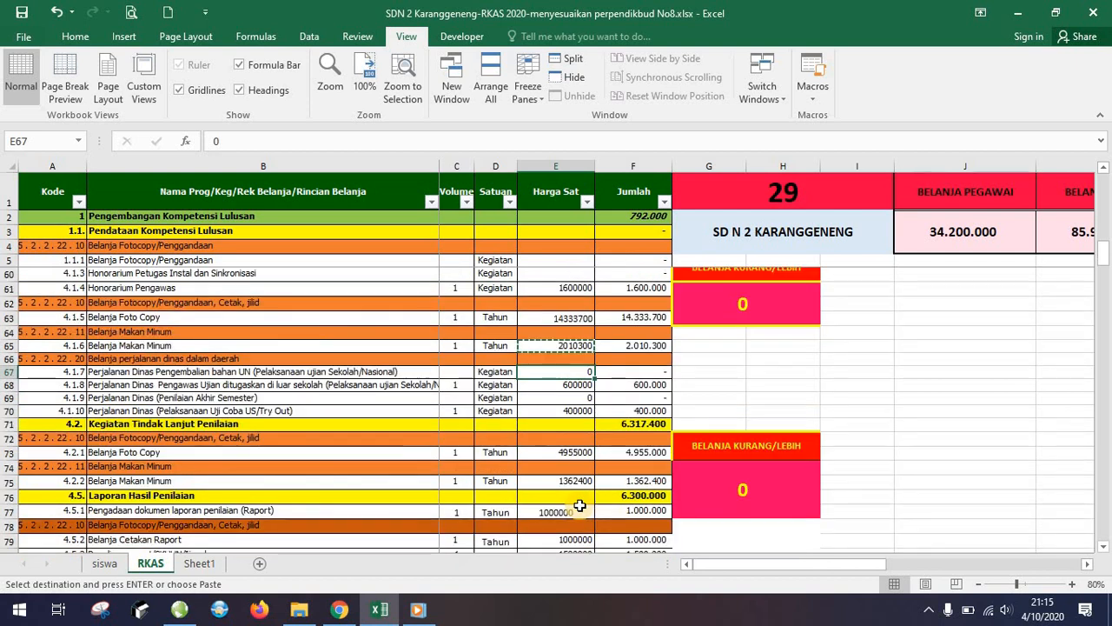
left_click(179, 610)
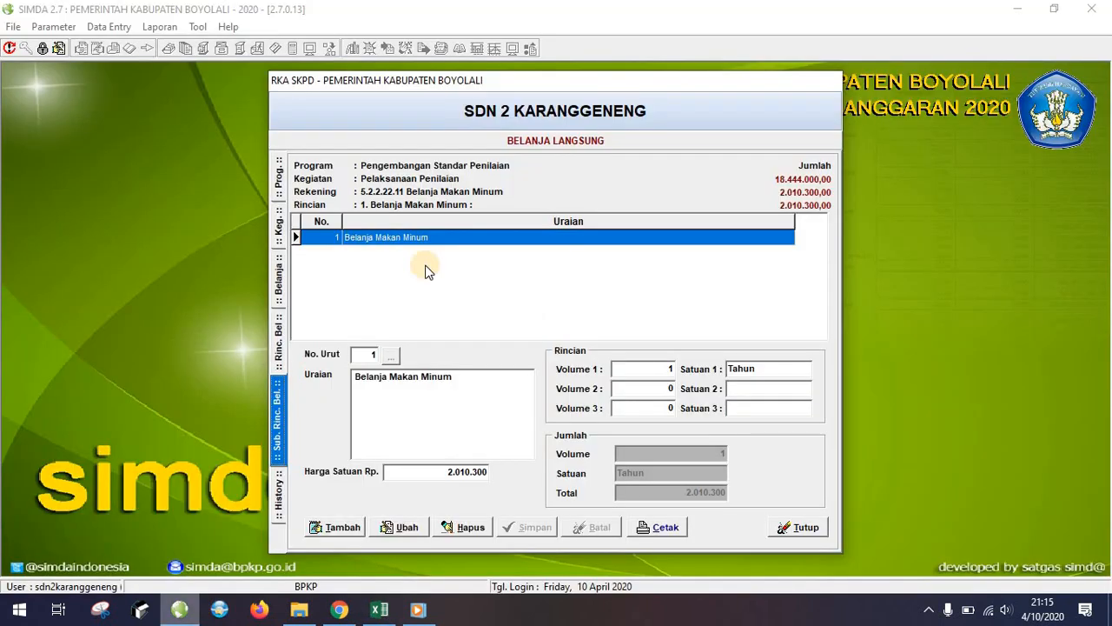
left_click(280, 276)
double_click(457, 270)
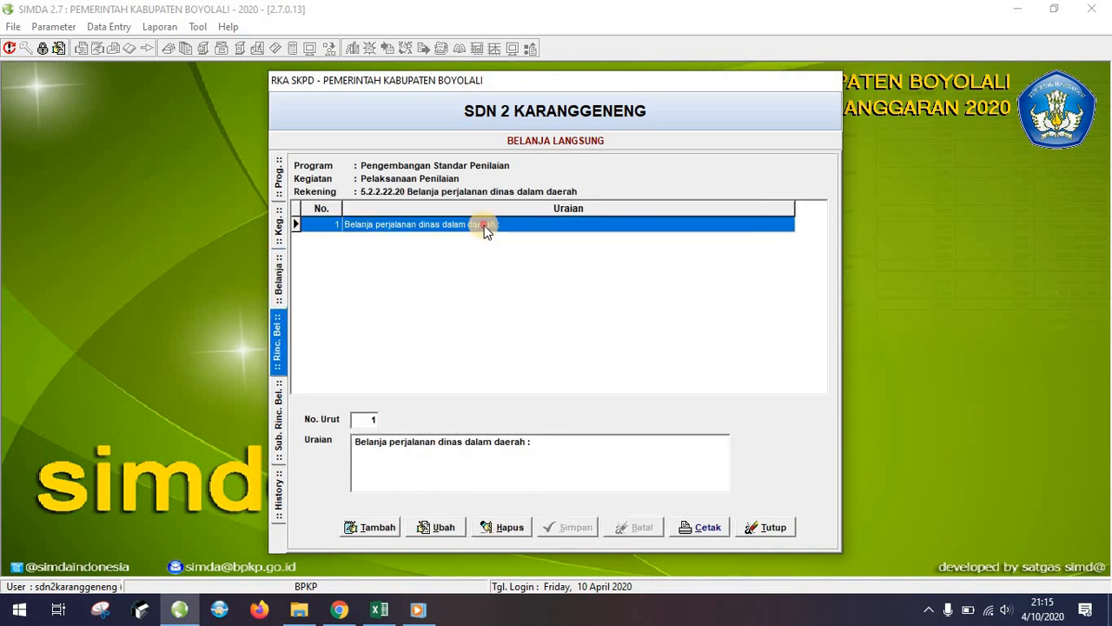
double_click(485, 226)
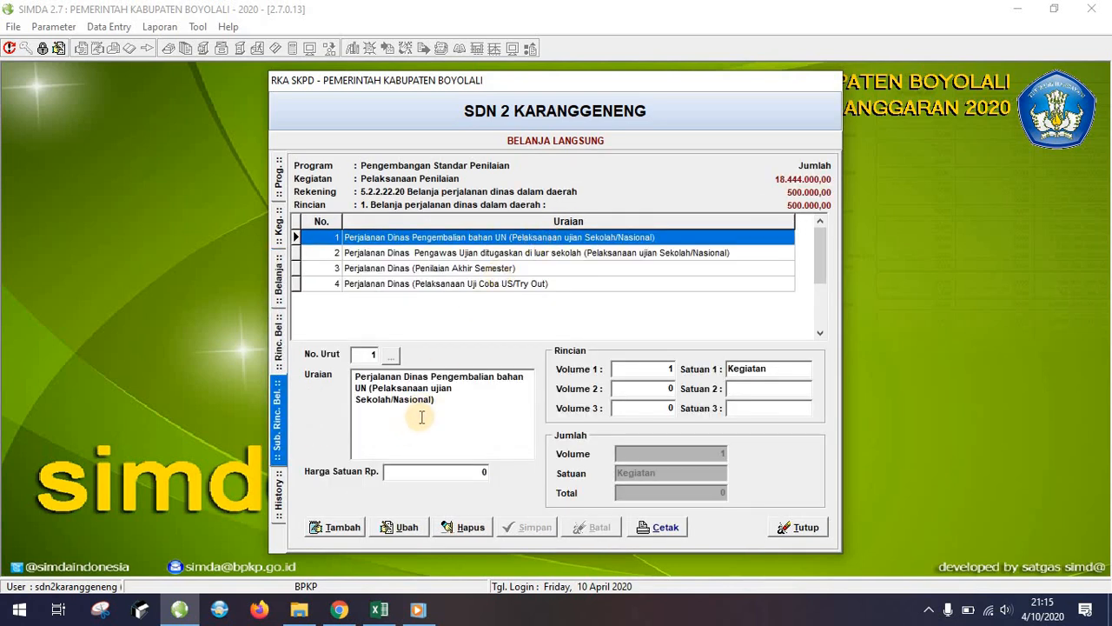
In the Excel RKAS sheet, copy the Harga Sat of item 4.1.8 Perjalanan Dinas Pengawas Ujian and return to SIMDA.
left_click(379, 612)
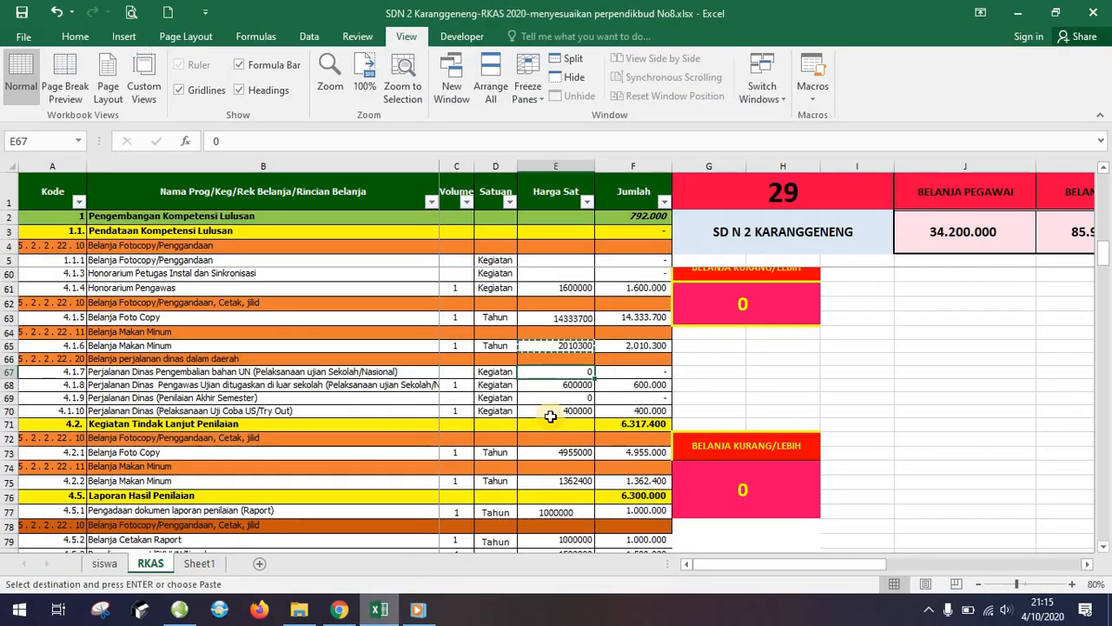
left_click(571, 385)
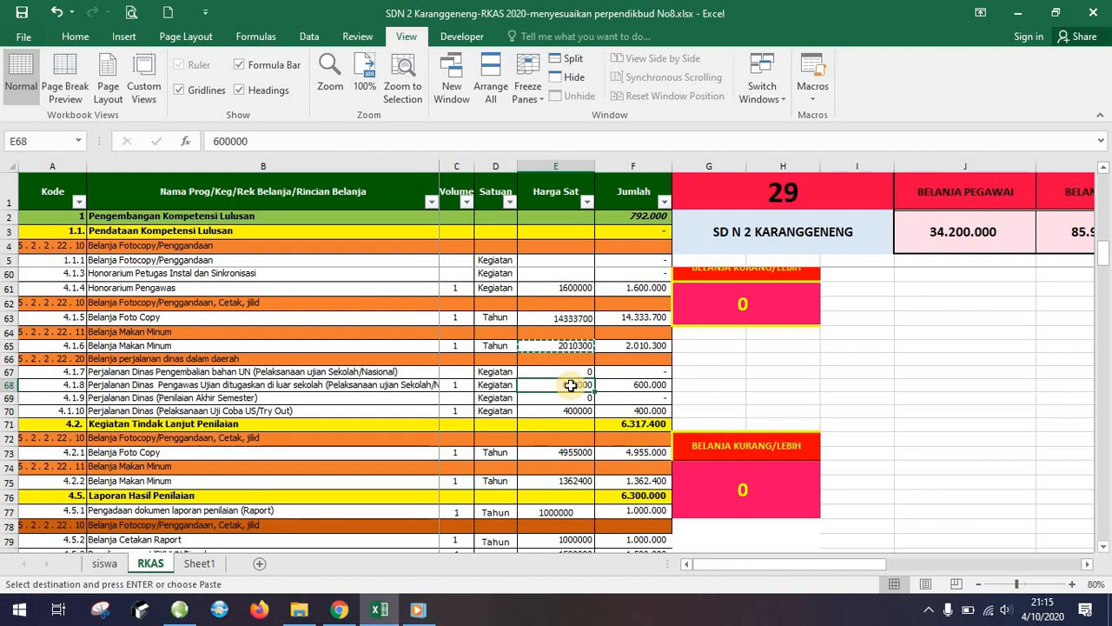
key("ctrl+c")
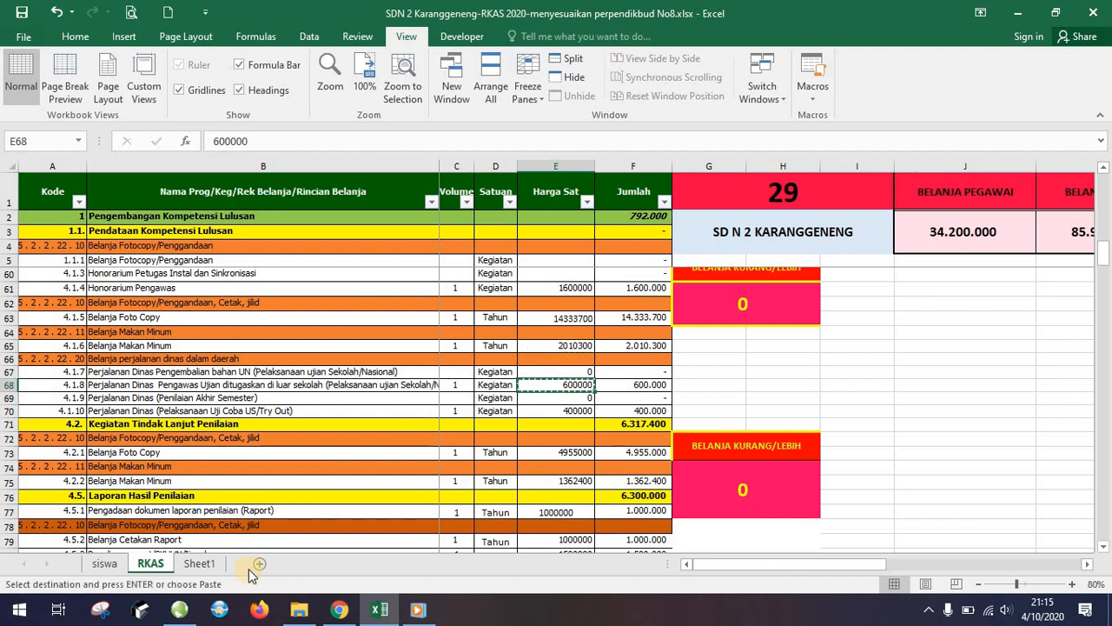
left_click(179, 609)
Edit sub-detail 2, Perjalanan Dinas Pengawas Ujian, setting Harga Satuan to 600000 and Satuan 1 to Tahun, and save it.
left_click(534, 253)
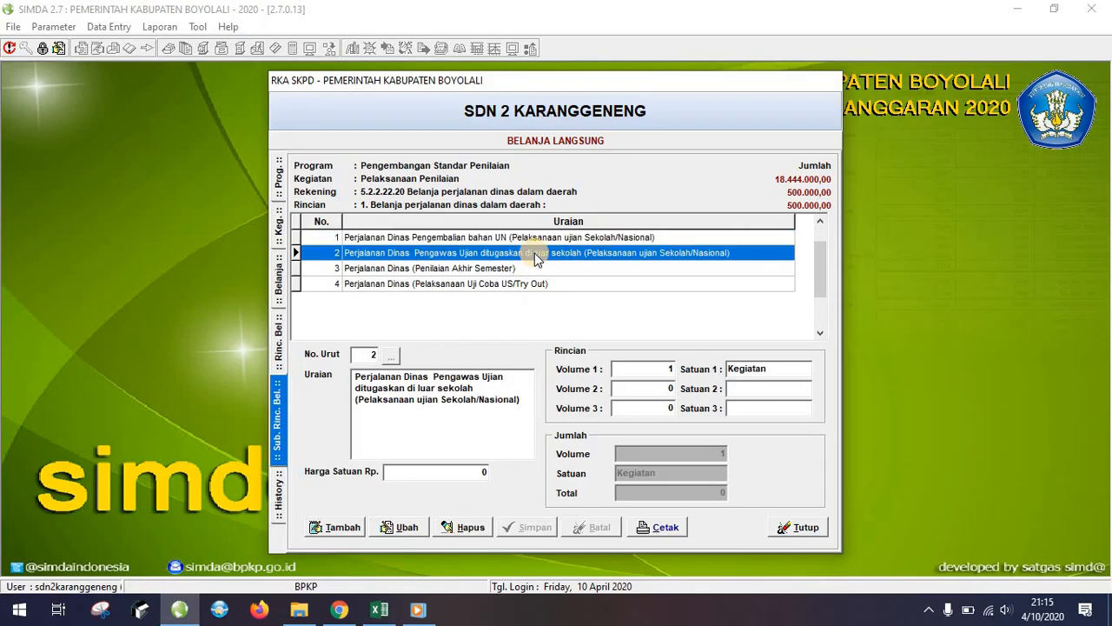
left_click(442, 477)
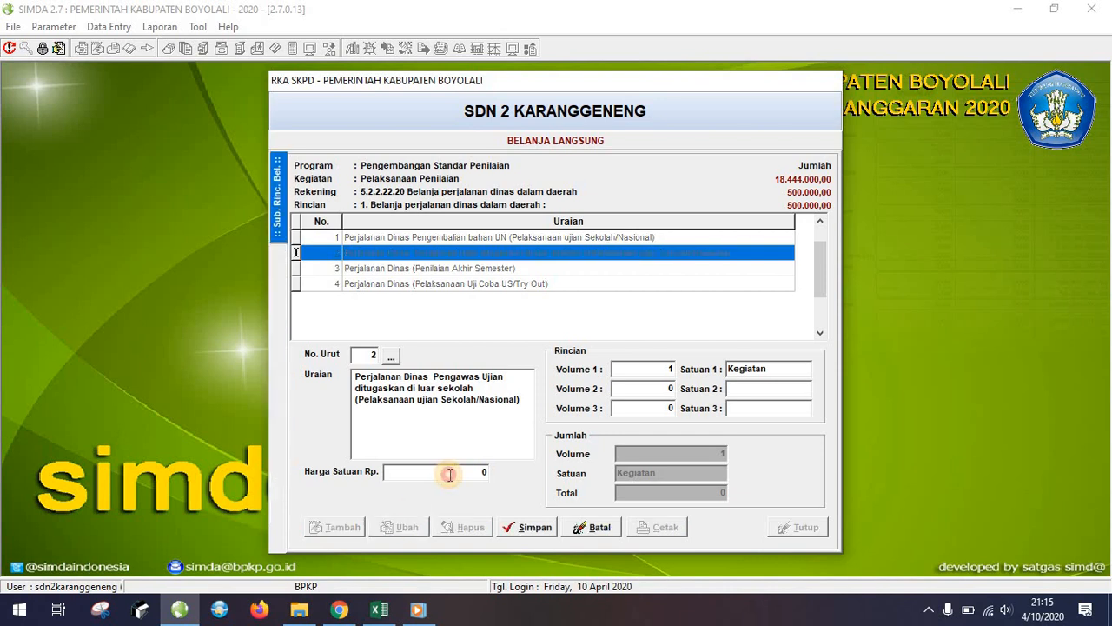
key("Tab")
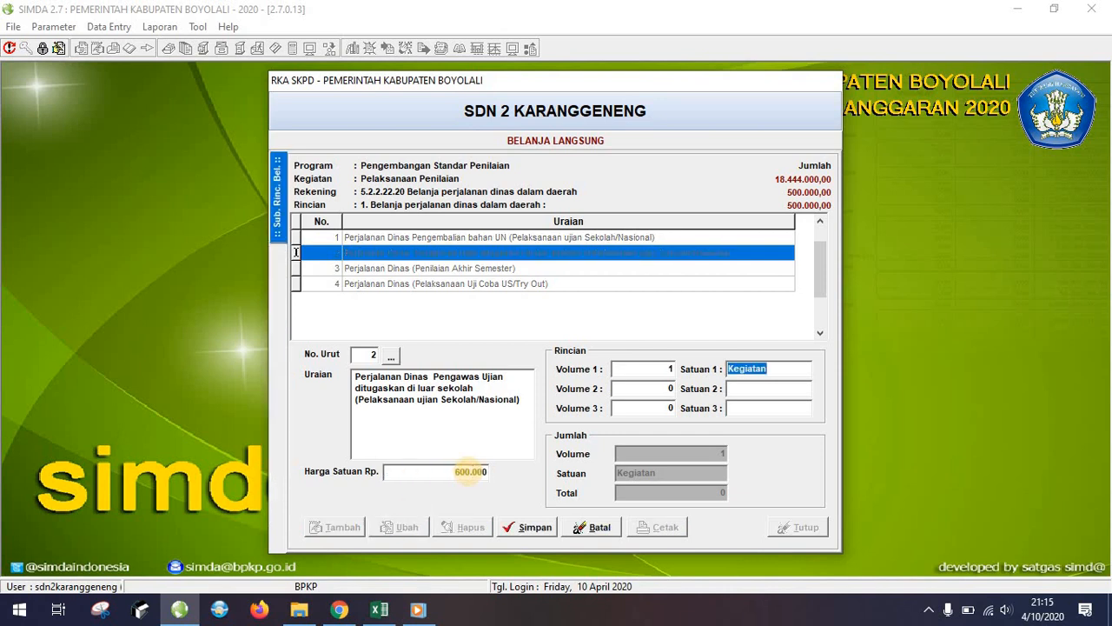
type("Tahun")
left_click(531, 528)
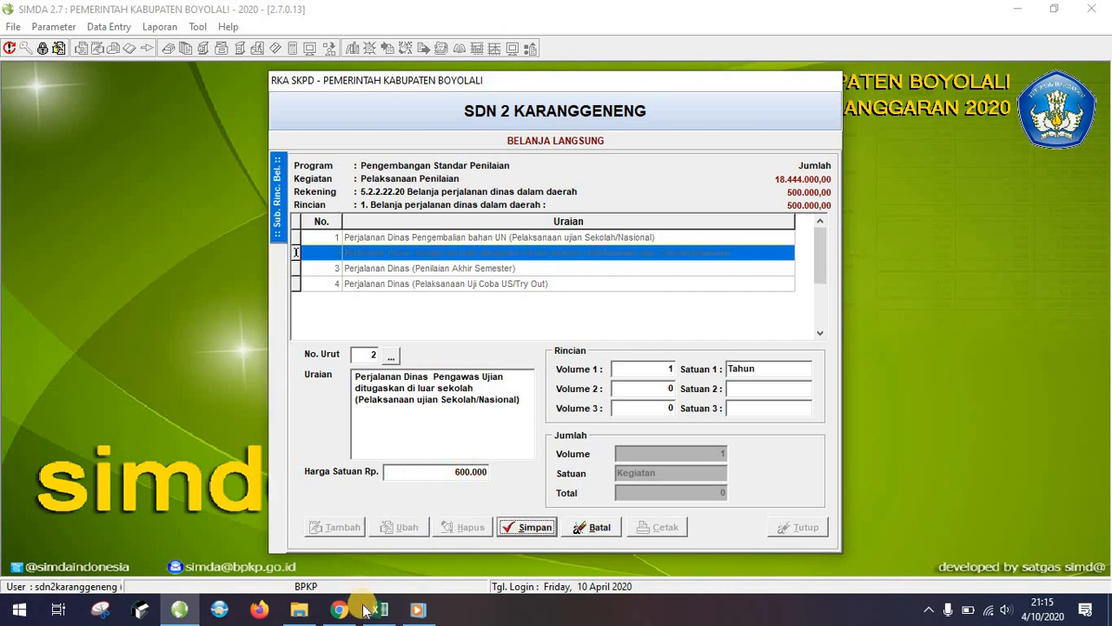
In the Excel RKAS sheet, copy the Harga Sat of item 4.1.10 Perjalanan Dinas (Pelaksanaan Uji Coba US/Try Out) and return to SIMDA.
key("alt+Tab")
left_click(566, 398)
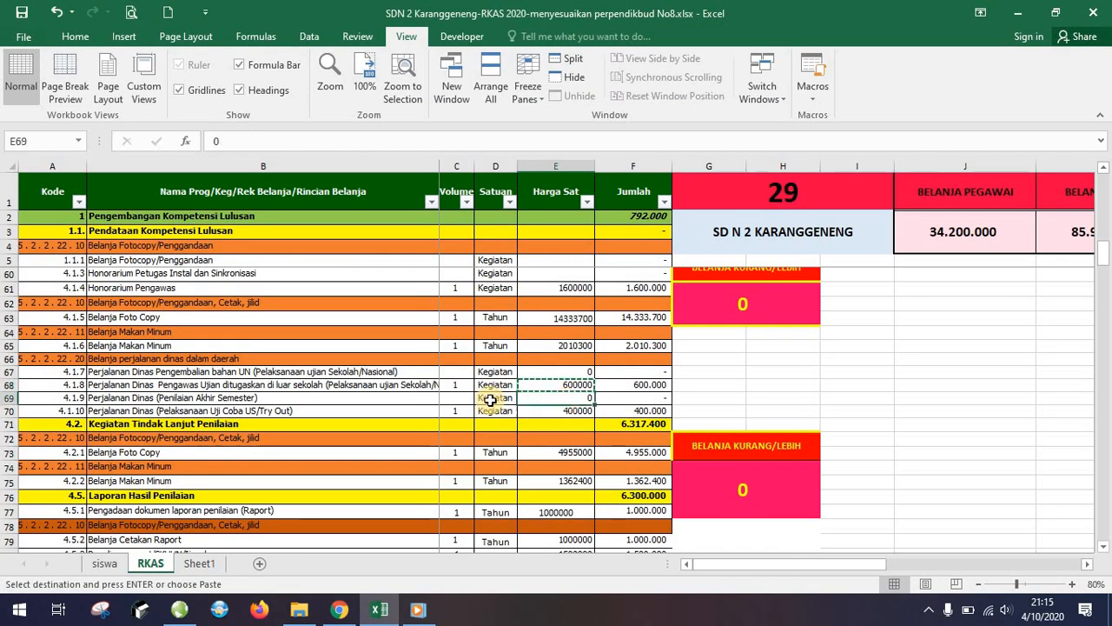
left_click(563, 412)
key("ctrl+c")
key("alt+Tab")
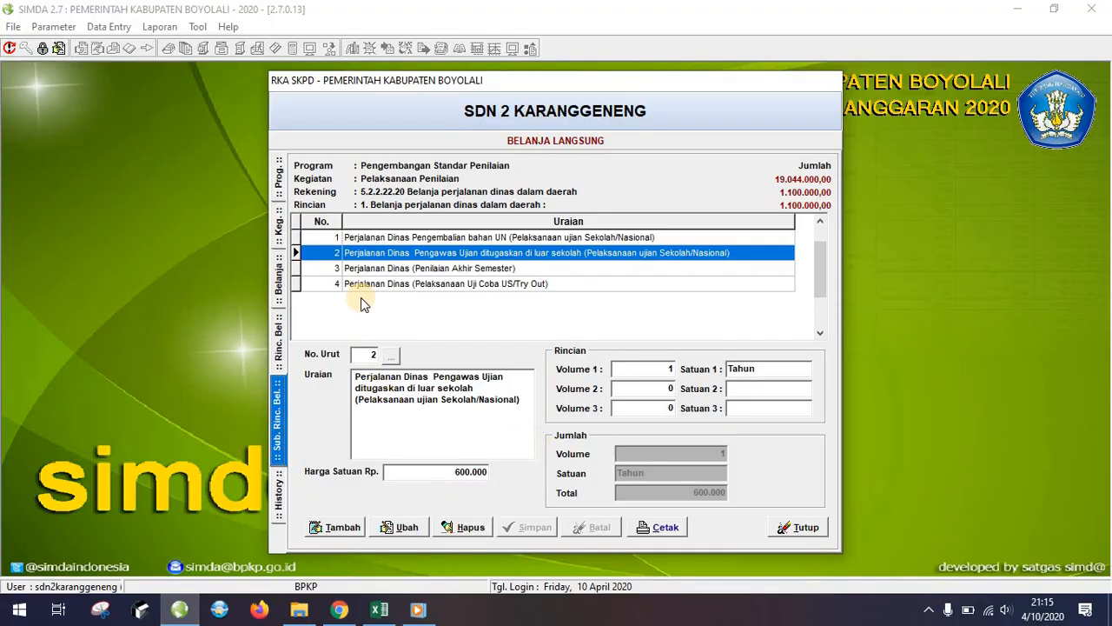
Edit sub-detail 4, Perjalanan Dinas (Pelaksanaan Uji Coba US/Try Out), setting Harga Satuan to 400000 and Satuan 1 to Tahun, and save it.
left_click(470, 269)
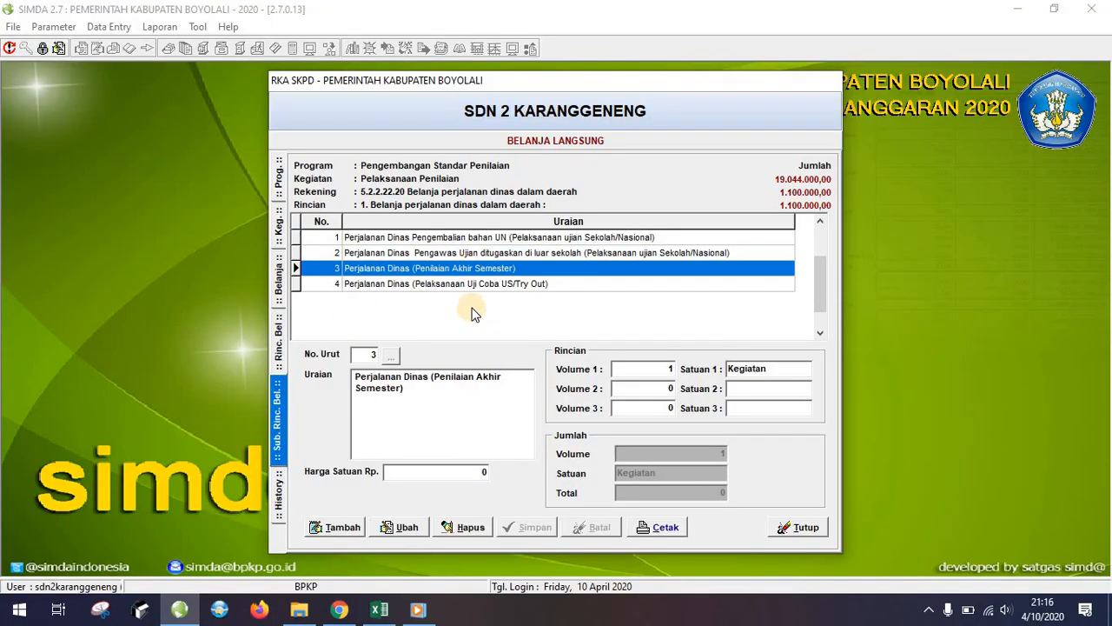
left_click(471, 284)
left_click(405, 528)
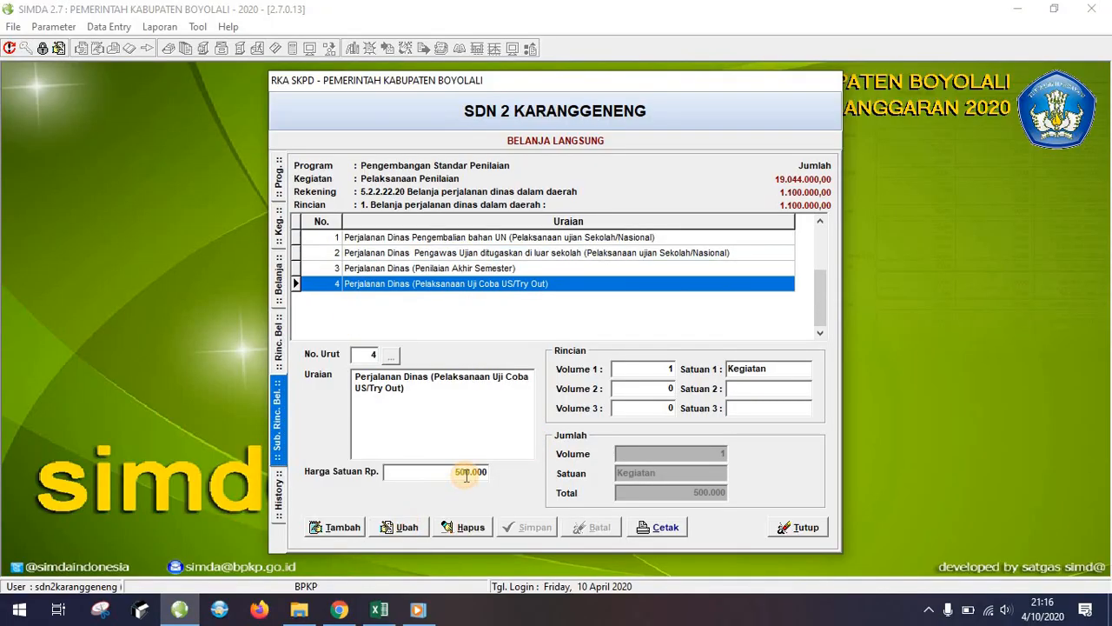
left_click(461, 472)
key("ctrl+v")
key("Tab")
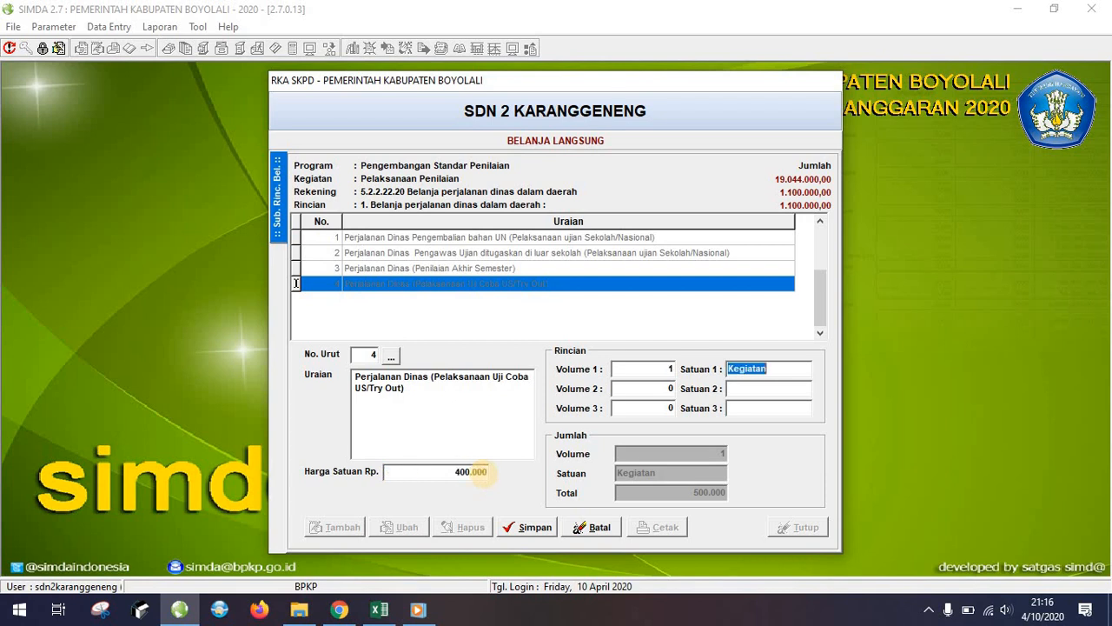
left_click(515, 528)
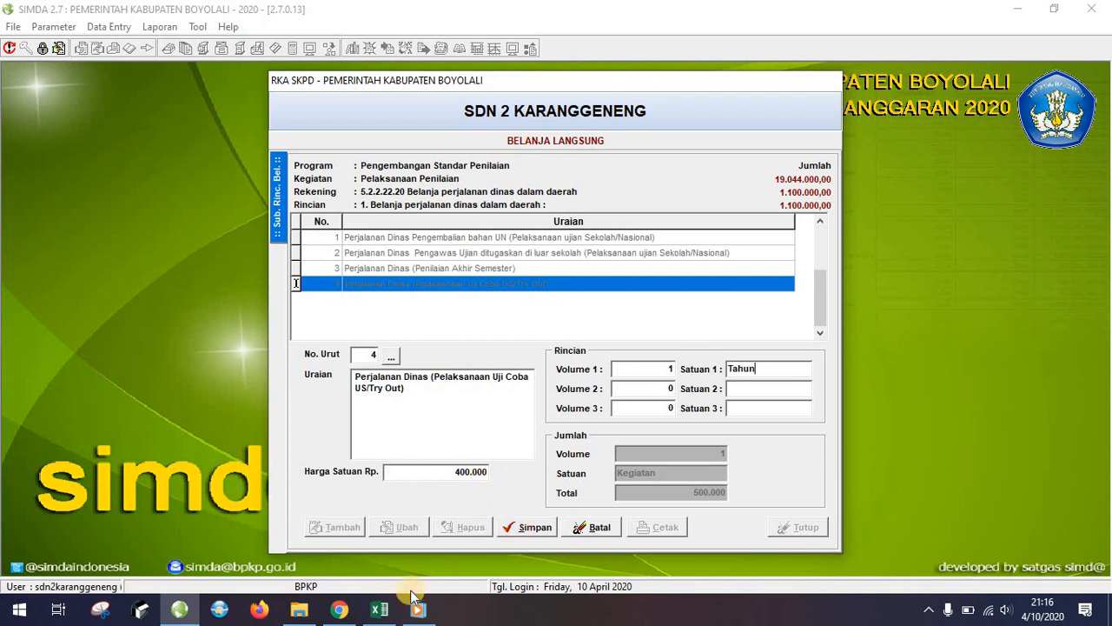
In the Excel RKAS sheet, select the Harga Sat of item 4.2.1 Belanja Foto Copy under Kegiatan Tindak Lanjut Penilaian.
left_click(379, 609)
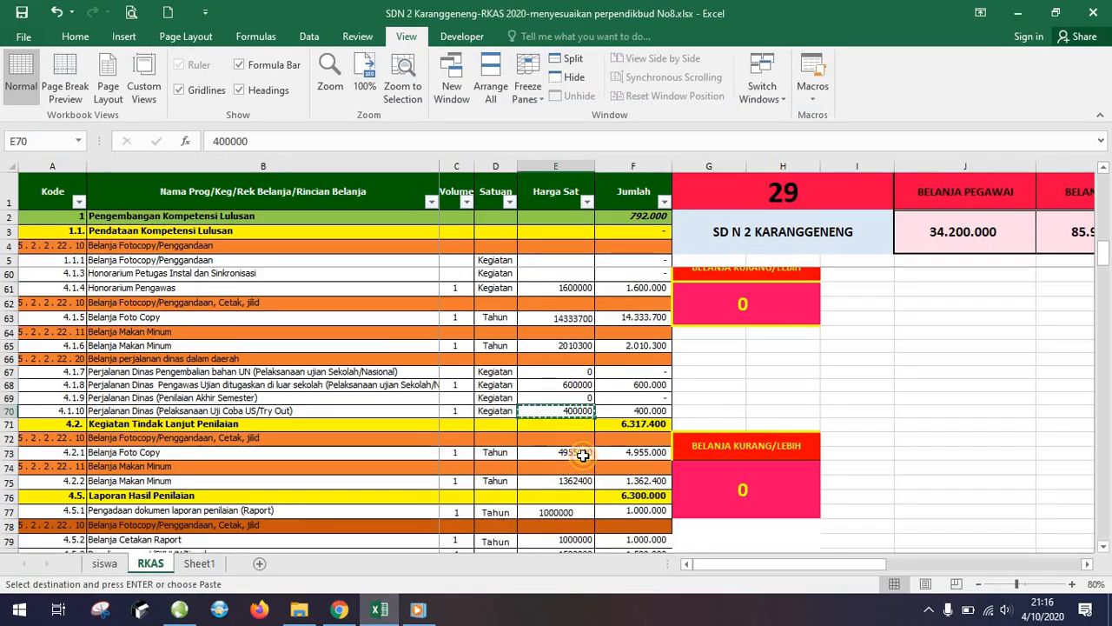
left_click(582, 455)
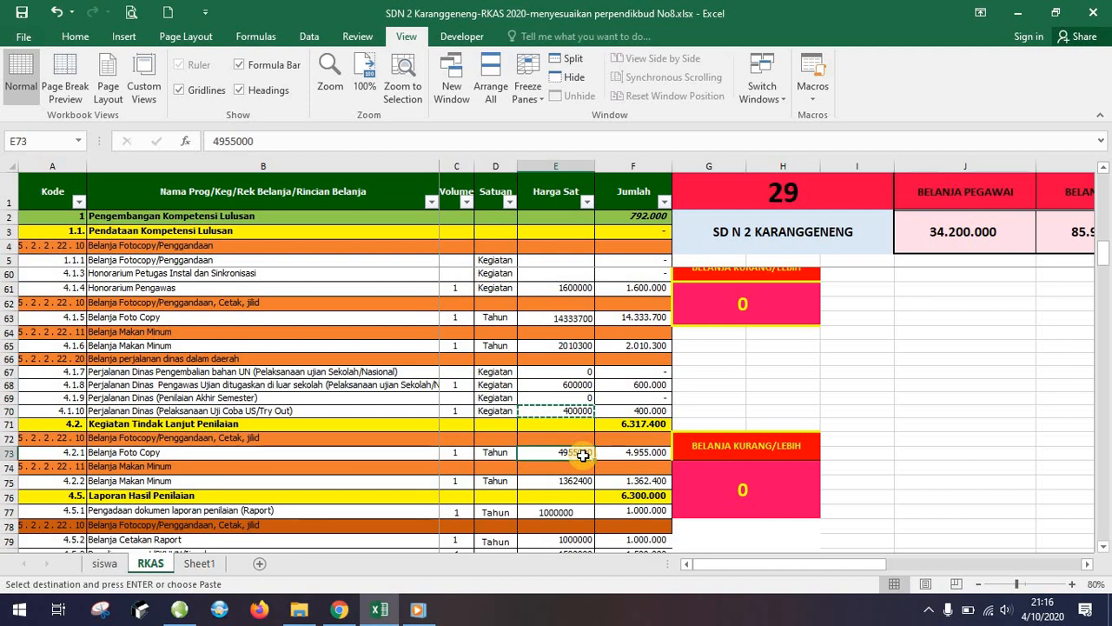
Switch to SIMDA and open the Belanja Foto Copy item under Kegiatan Tindak Lanjut Penilaian, account 5.2.2.22.10 Belanja Fotocopy/Penggandaan.
left_click(179, 610)
left_click(280, 278)
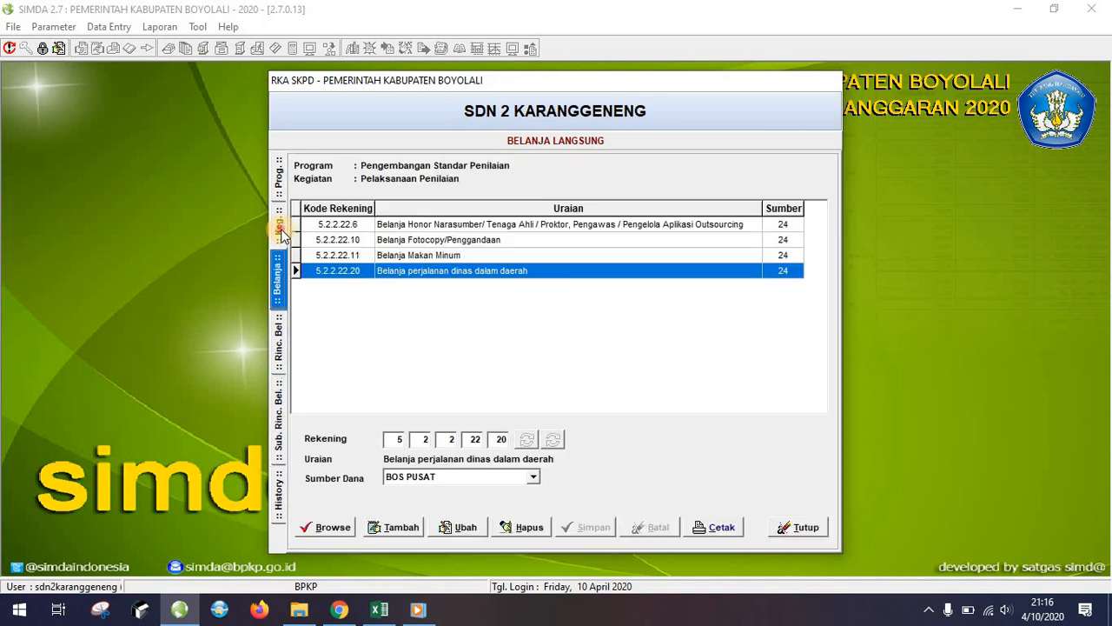
left_click(279, 228)
double_click(431, 231)
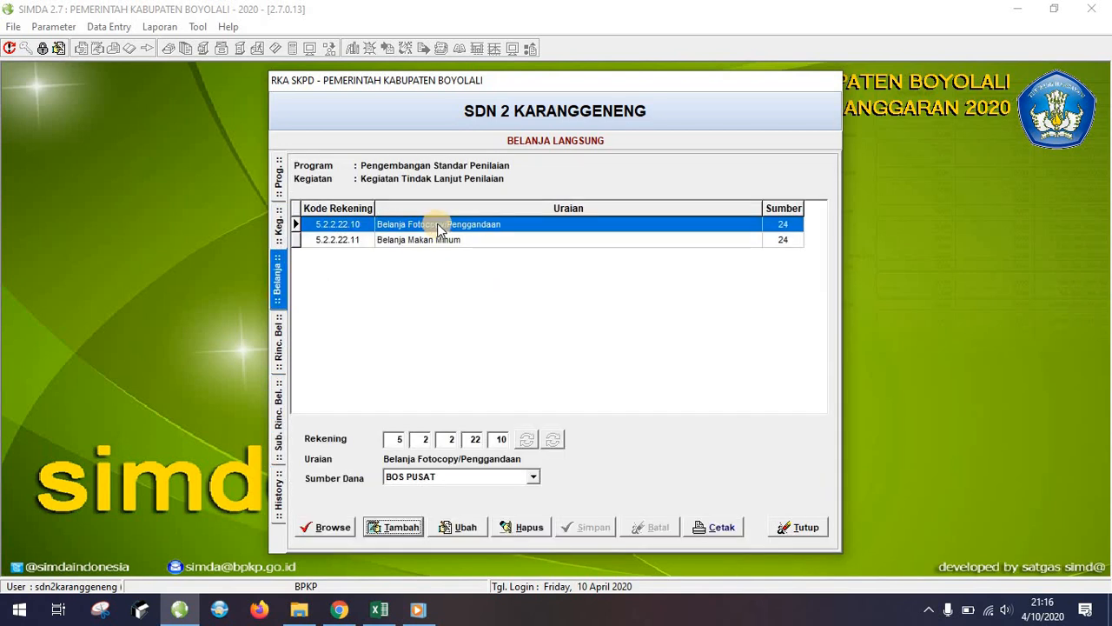
double_click(438, 224)
double_click(438, 225)
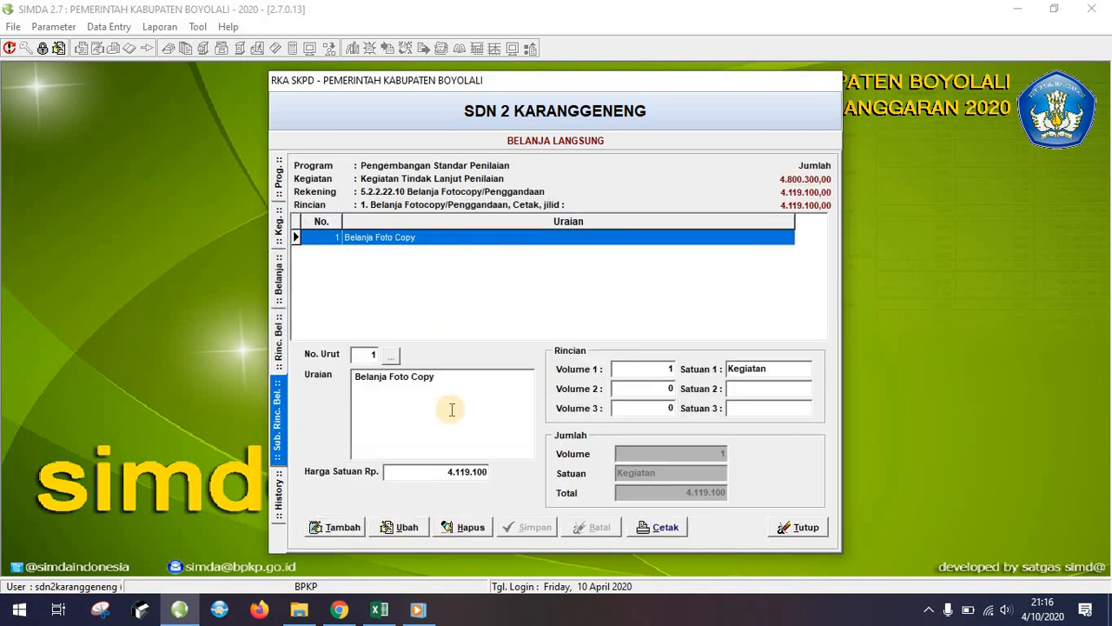
Set the Belanja Foto Copy item's unit price to 4955000 and its first unit to Tahun, and save it.
left_click(421, 528)
left_click(460, 472)
type("4955000")
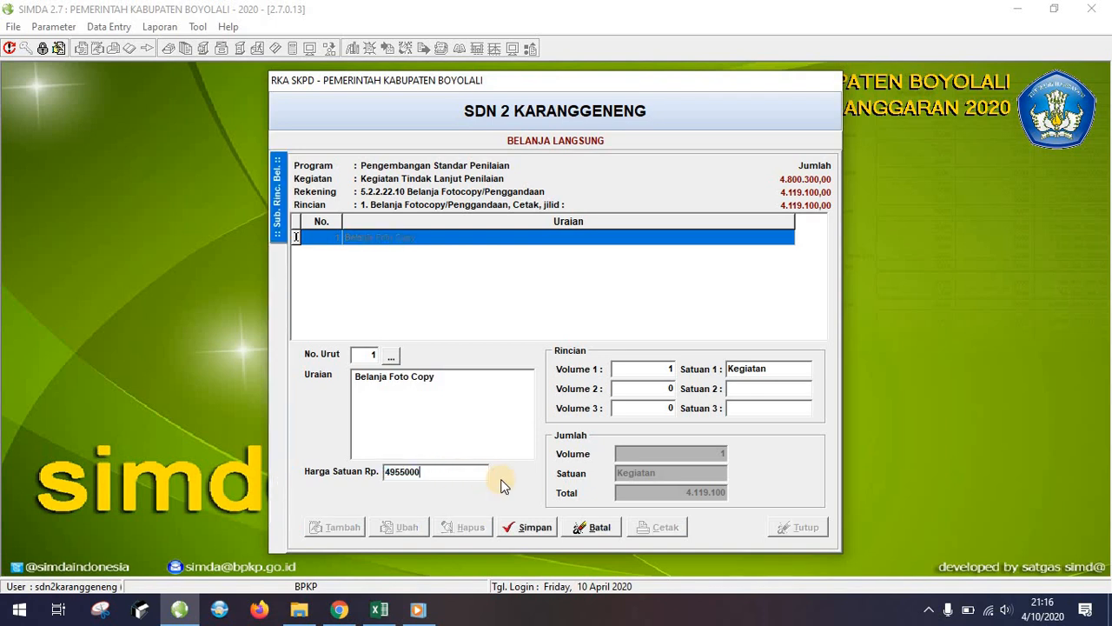
key("Tab")
type("Tahun")
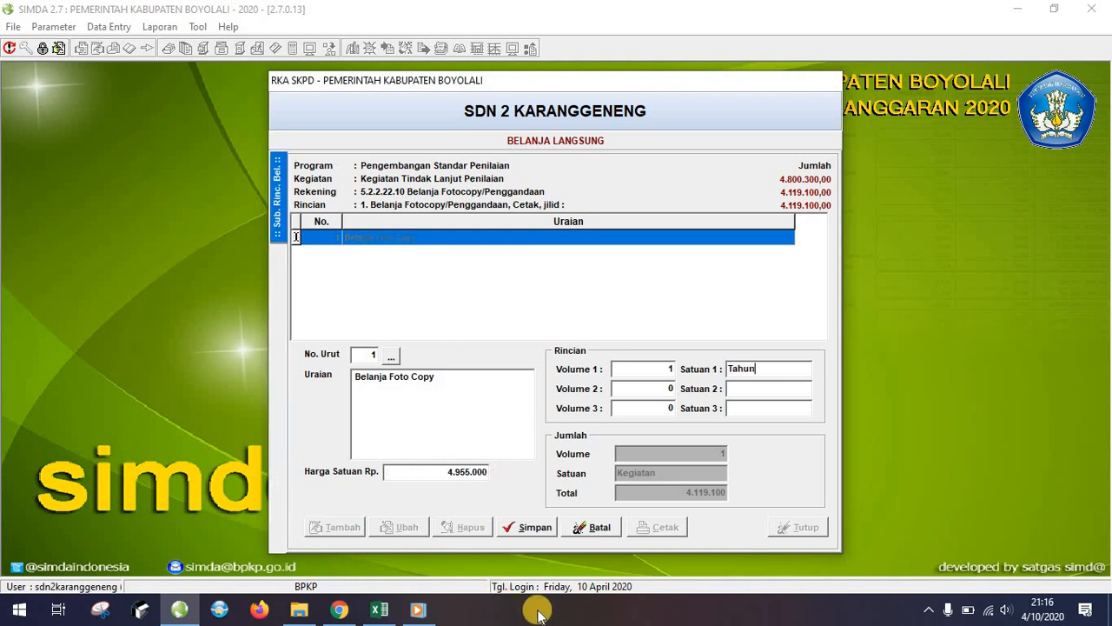
left_click(532, 527)
Copy the 4.2.2 Belanja Makan Minum unit price from the Excel budget and open the matching item in SIMDA under account 5.2.2.22.11.
left_click(374, 611)
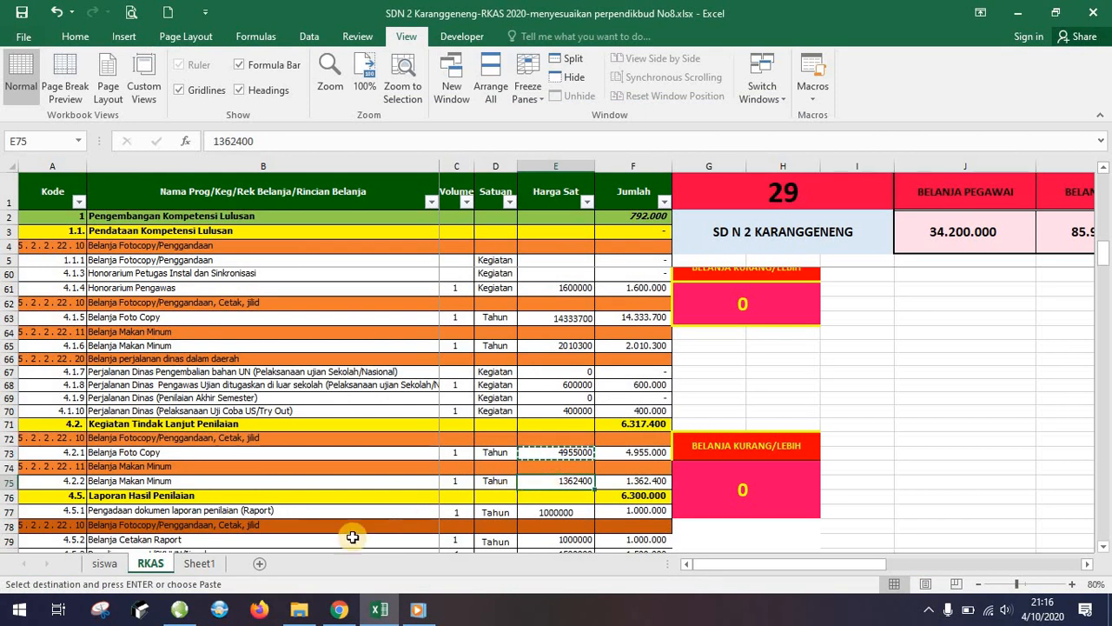
left_click(179, 609)
left_click(279, 276)
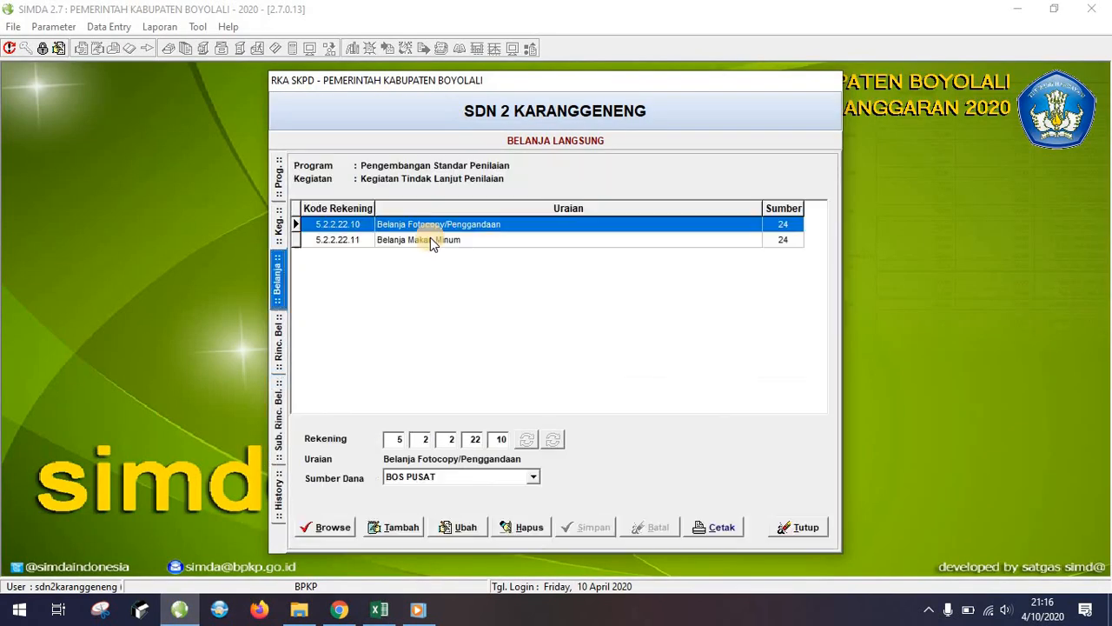
double_click(430, 239)
double_click(434, 224)
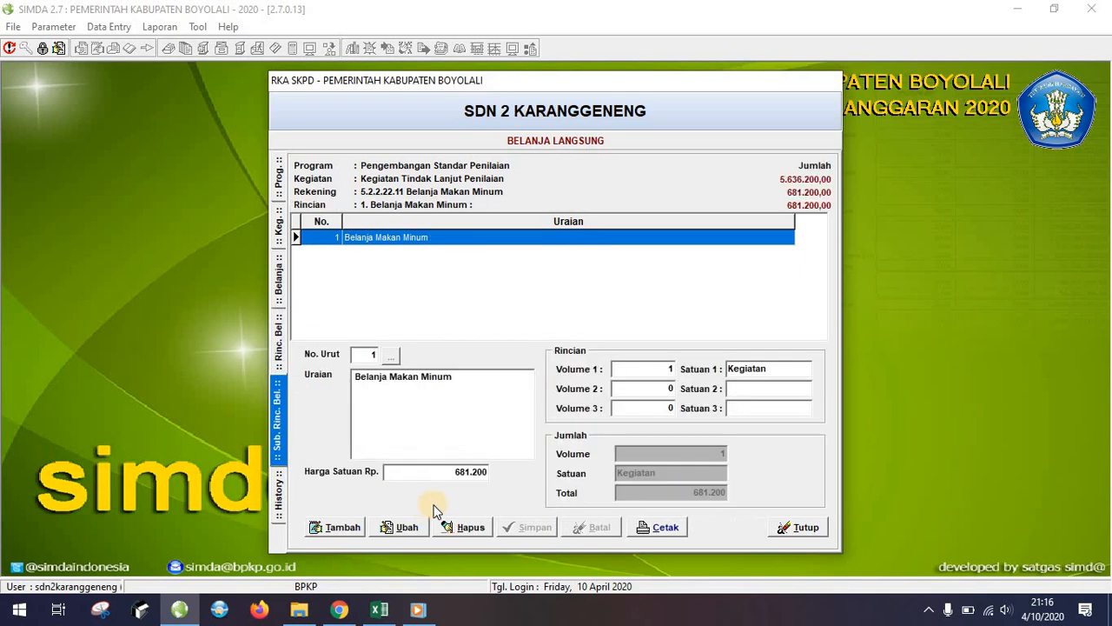
Set the Belanja Makan Minum item's unit price to 1362400 and its first unit to Tahun, and save it.
left_click(409, 526)
double_click(462, 478)
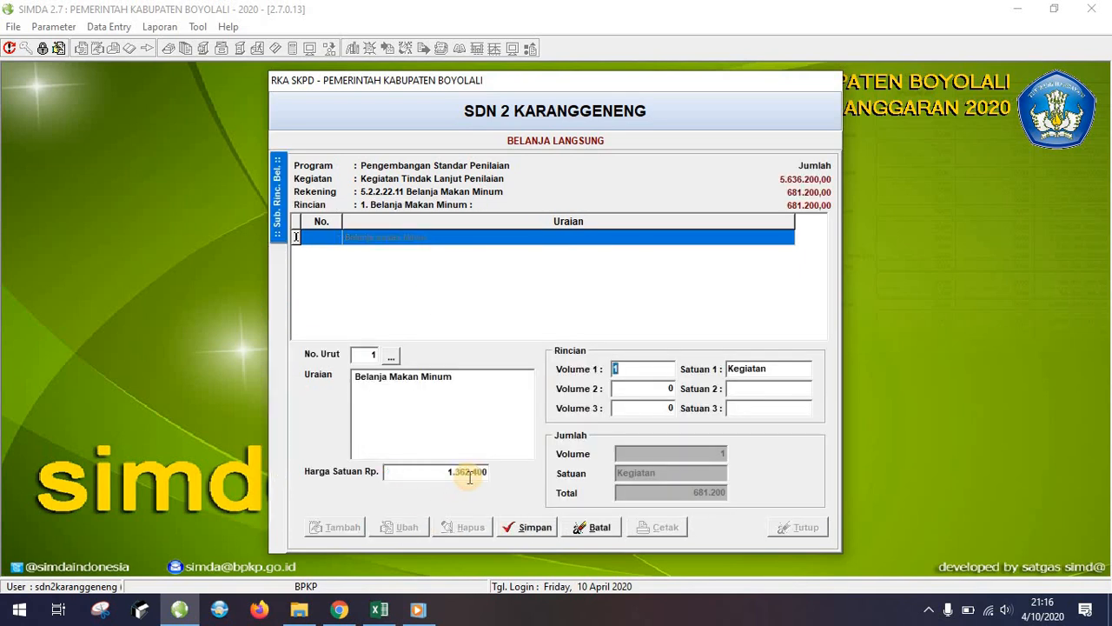
type("Tahun")
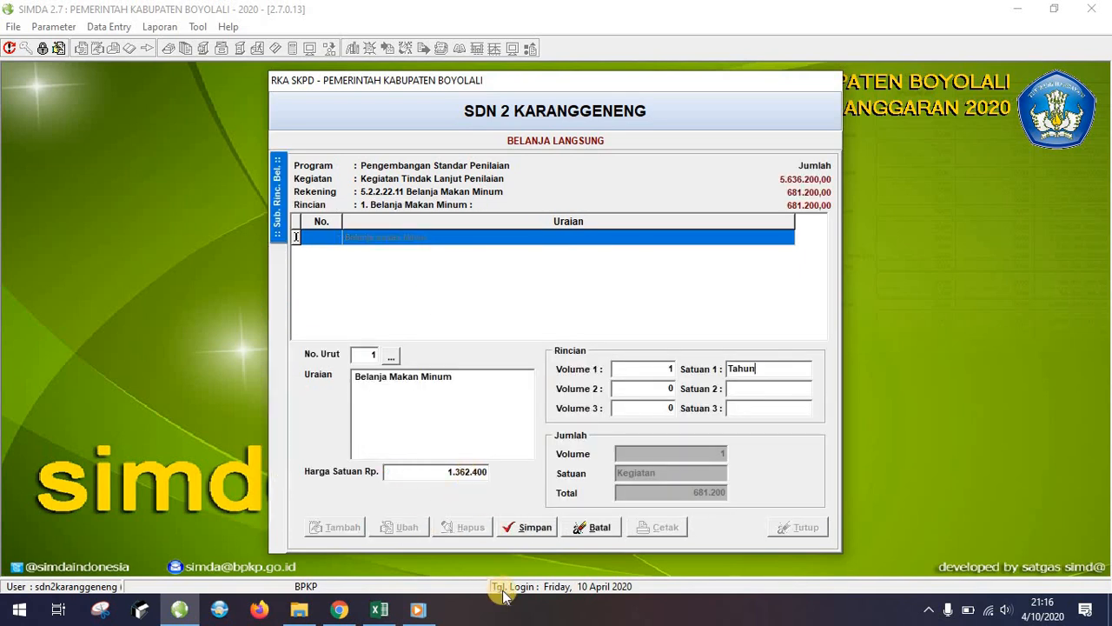
left_click(526, 526)
Switch to Excel and copy the unit price of 4.5.1 Pengadaan dokumen laporan penilaian (Raport) in cell E77.
key("alt+Tab")
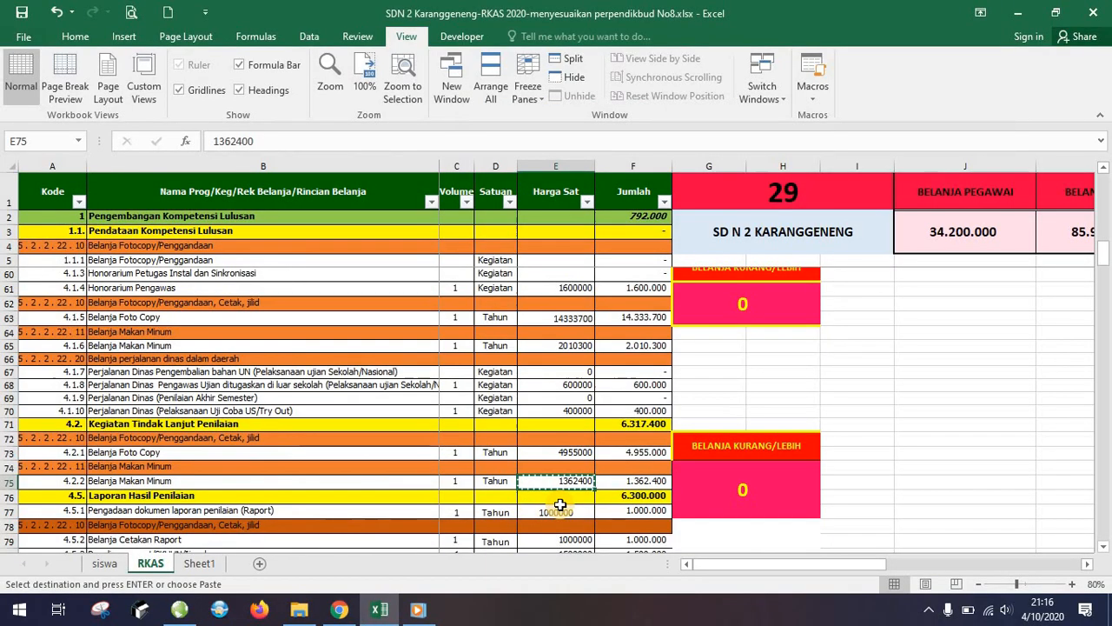
scroll(561, 505, "down", 1)
left_click(573, 466)
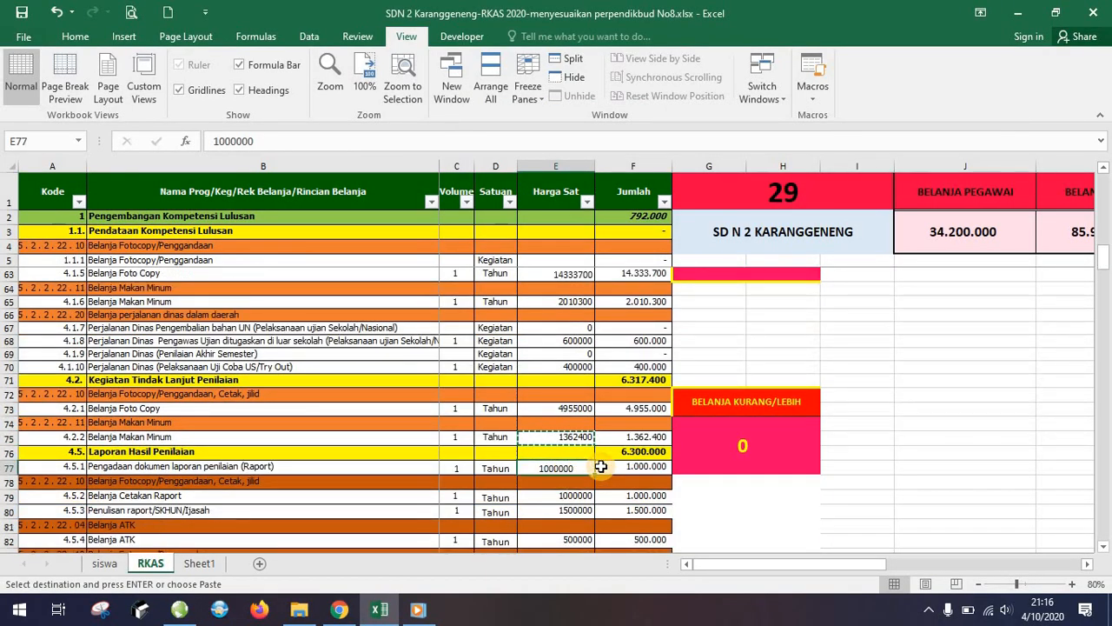
key("ctrl+c")
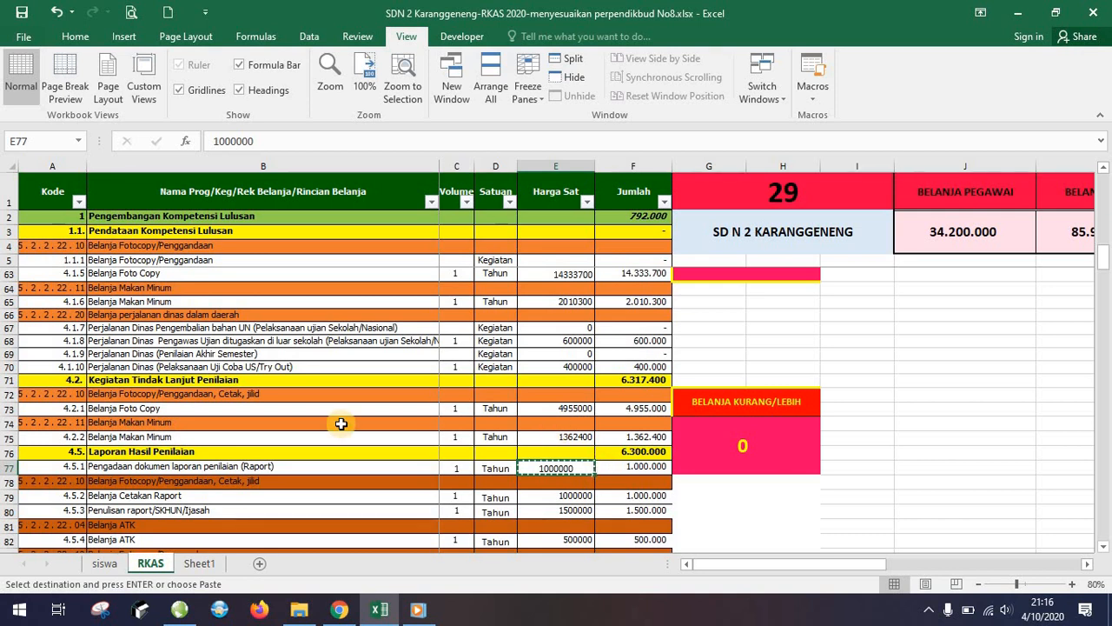
Switch to SIMDA and check the activity list of the Pengembangan Standar Penilaian program for Laporan Hasil Penilaian.
left_click(180, 611)
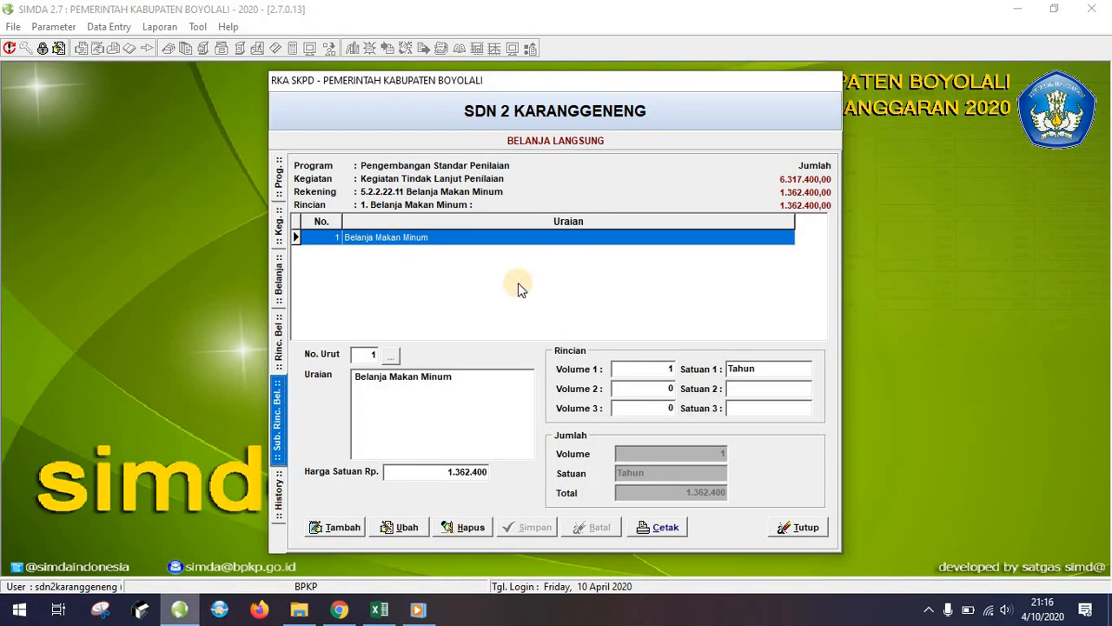
left_click(277, 293)
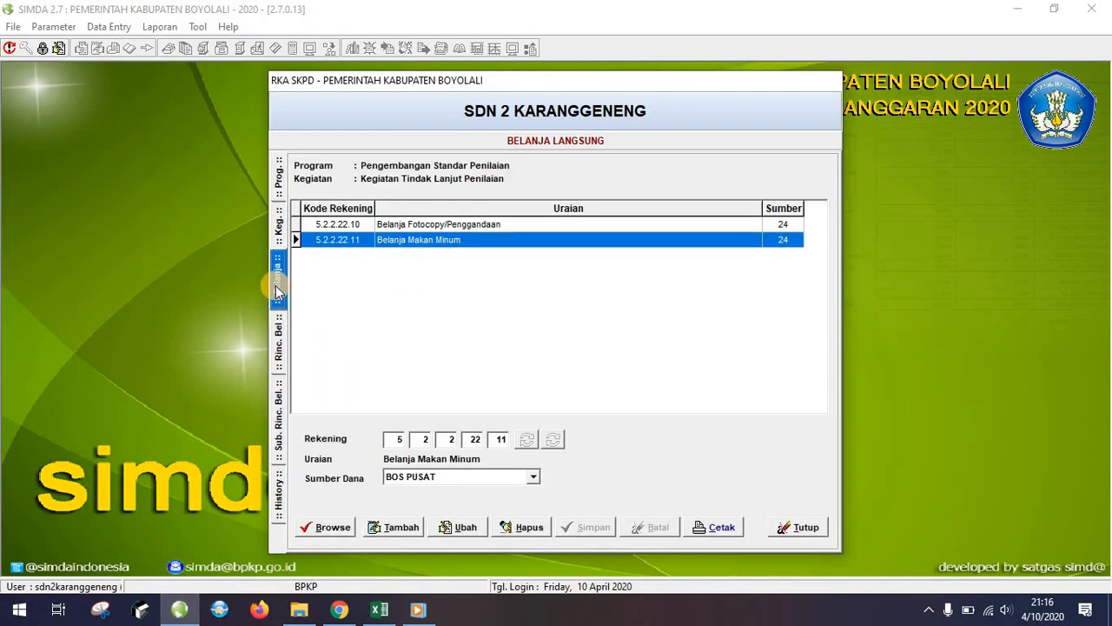
left_click(277, 229)
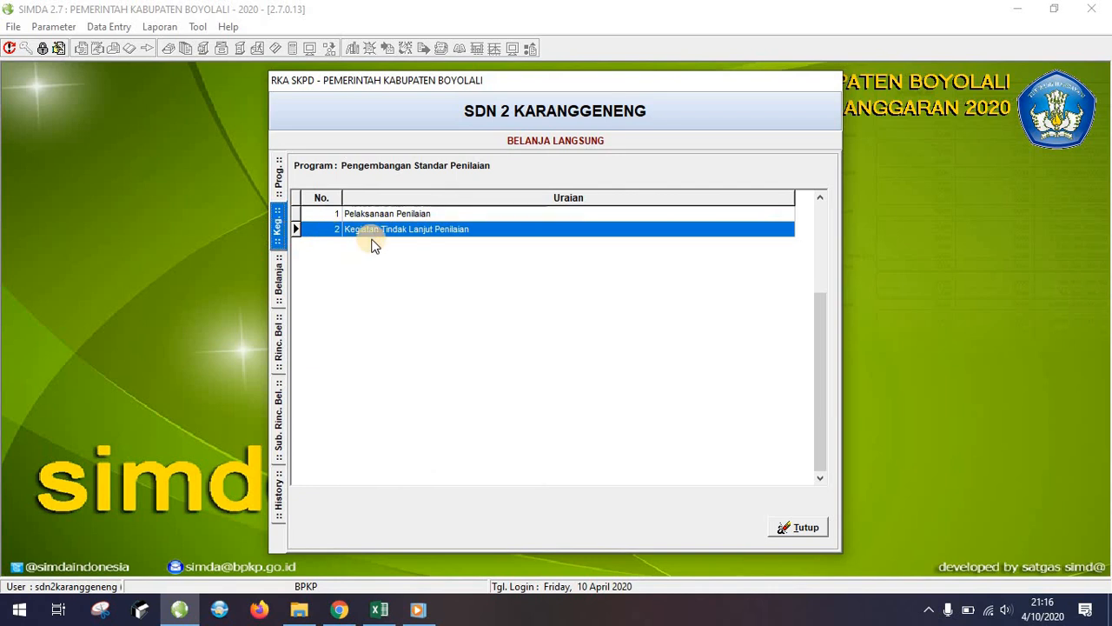
left_click(278, 183)
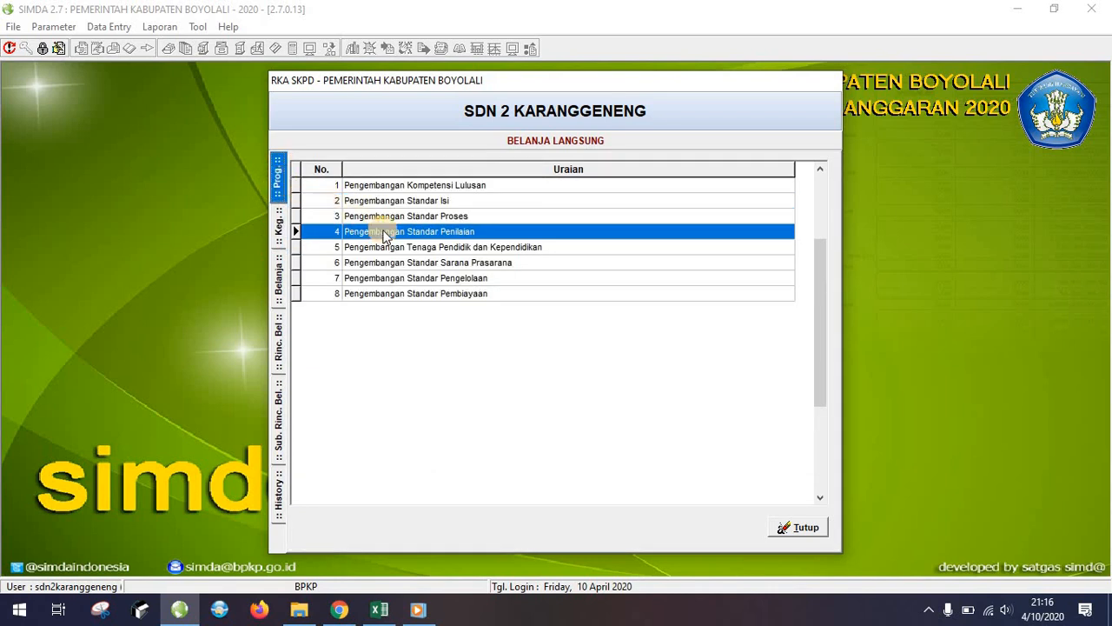
left_click(397, 233)
double_click(398, 236)
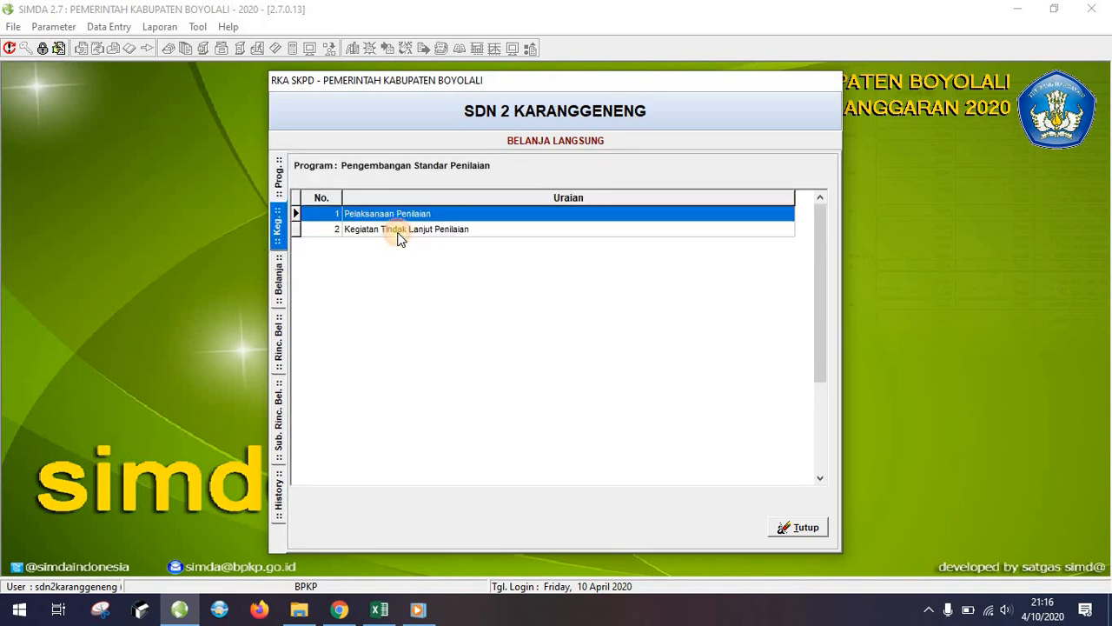
left_click(399, 233)
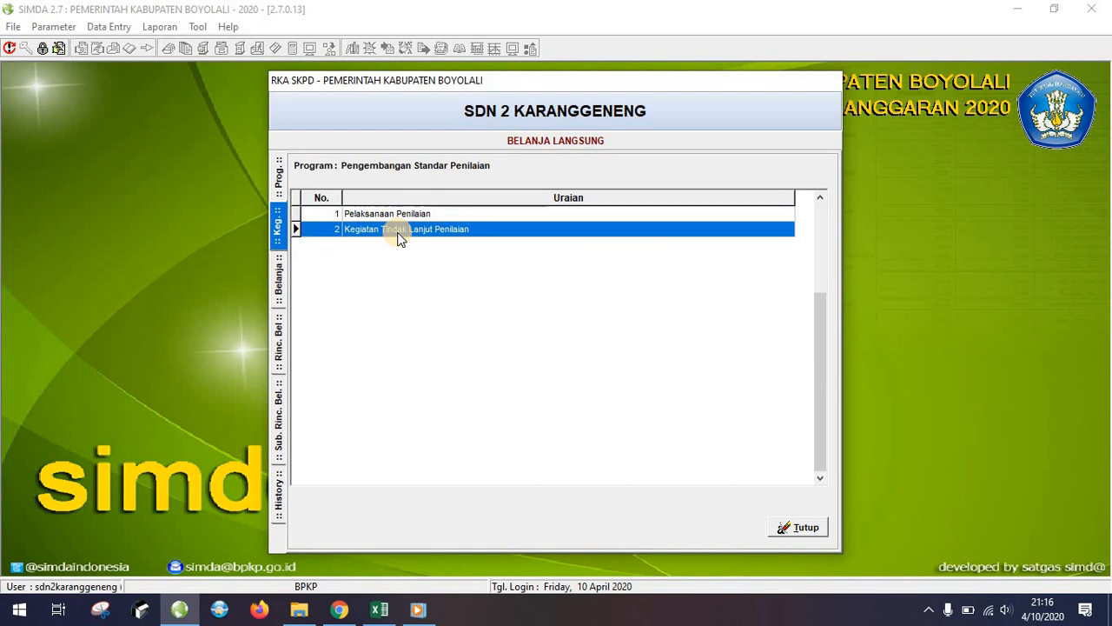
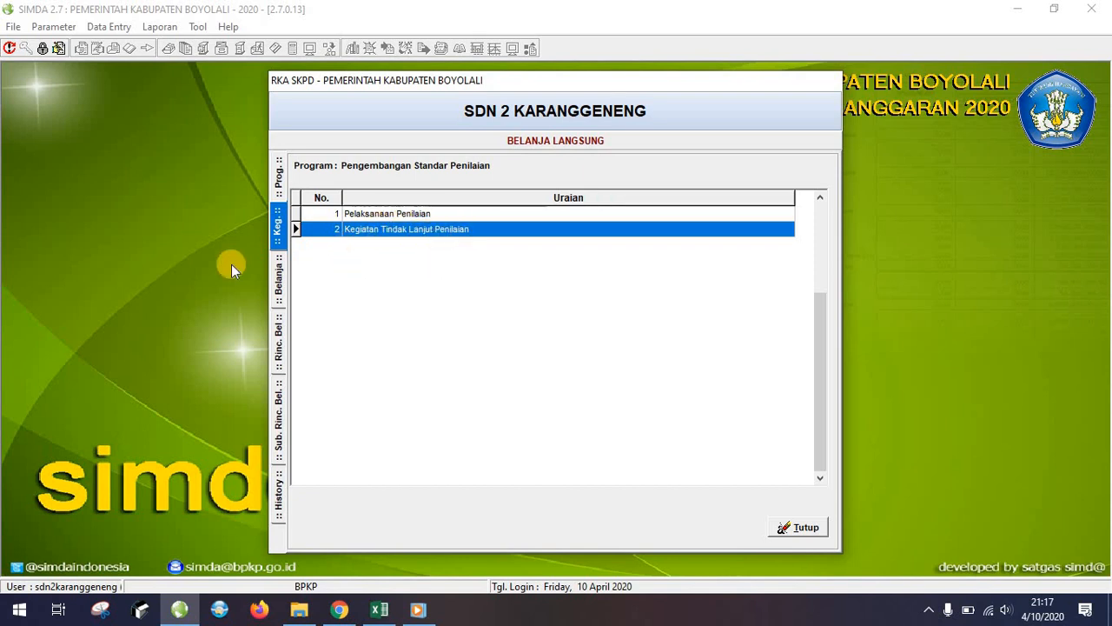
Close the Belanja Langsung form and open the SKPD Renstra form for the sub unit SDN 2 KARANGGENENG.
left_click(804, 527)
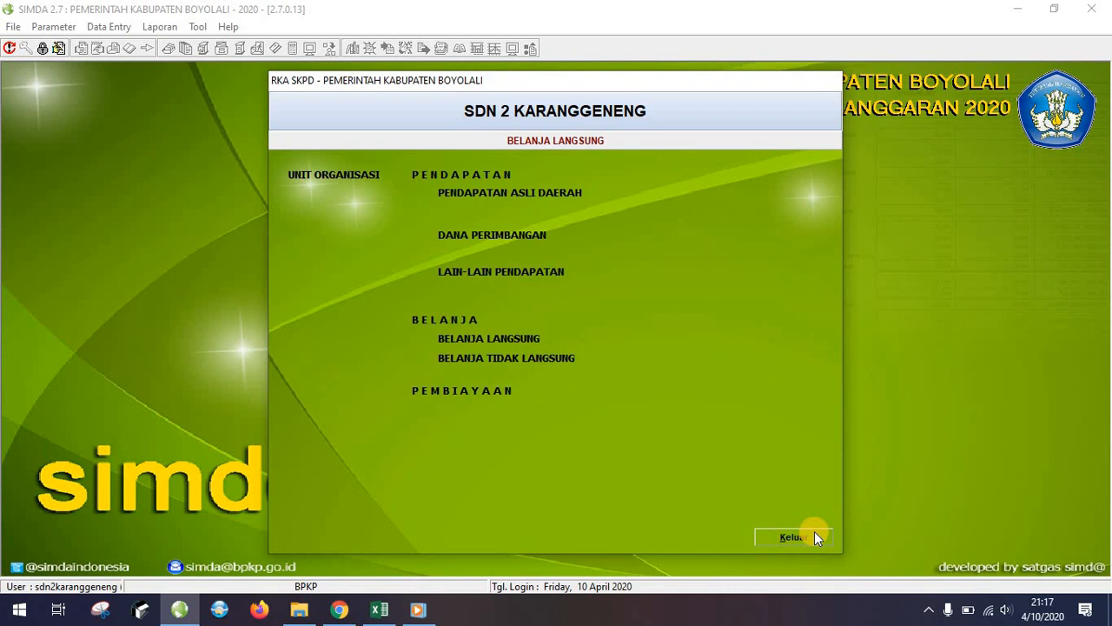
left_click(815, 537)
left_click(109, 26)
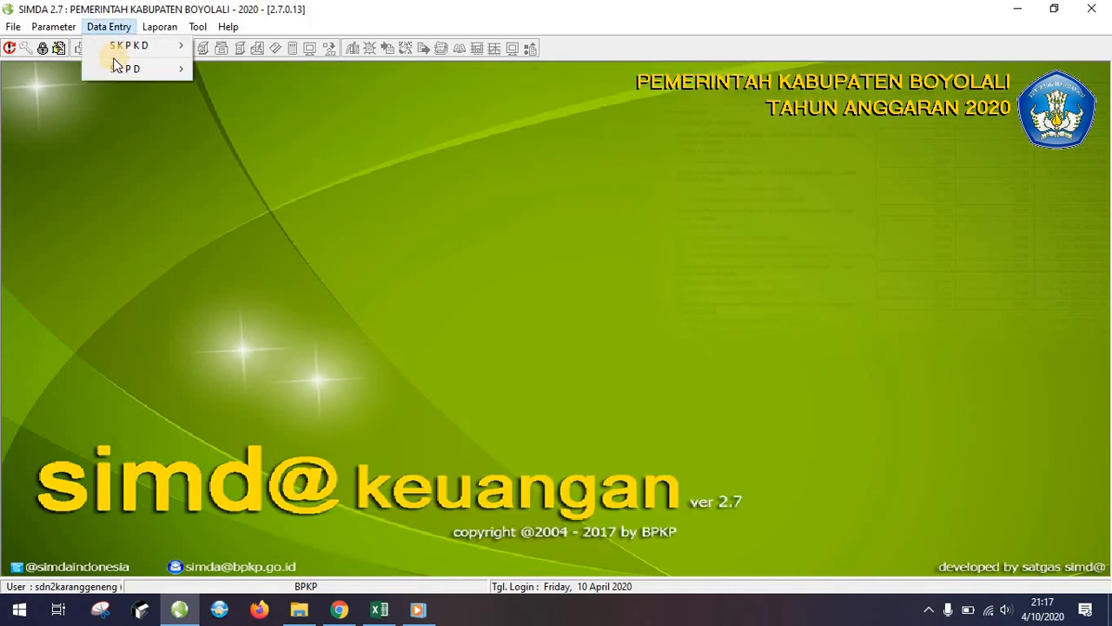
mouse_move(120, 48)
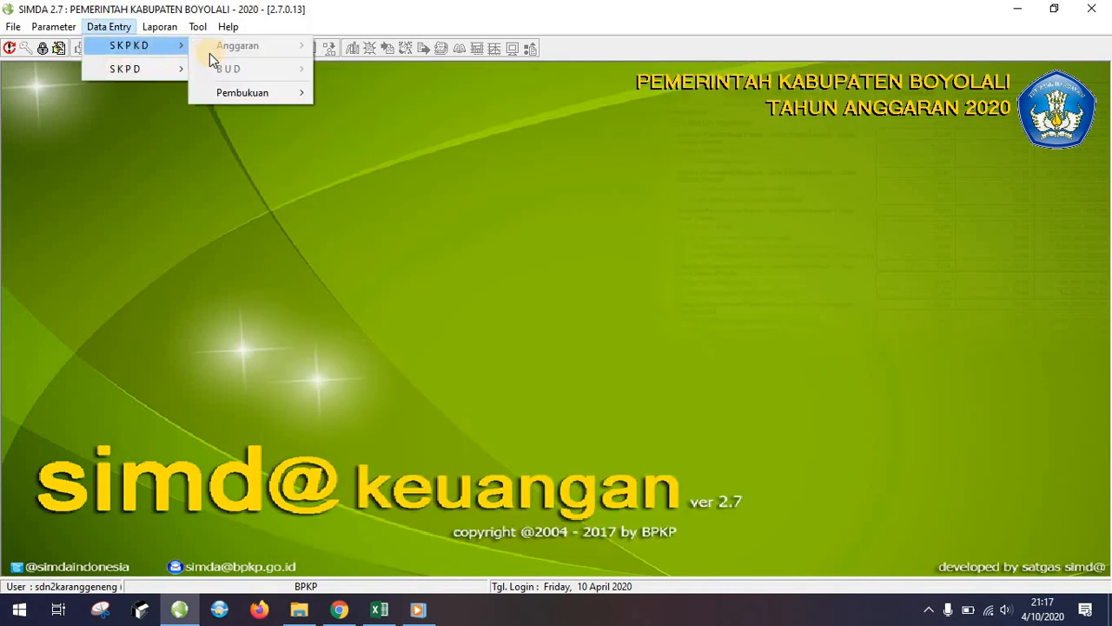
left_click(158, 69)
left_click(252, 118)
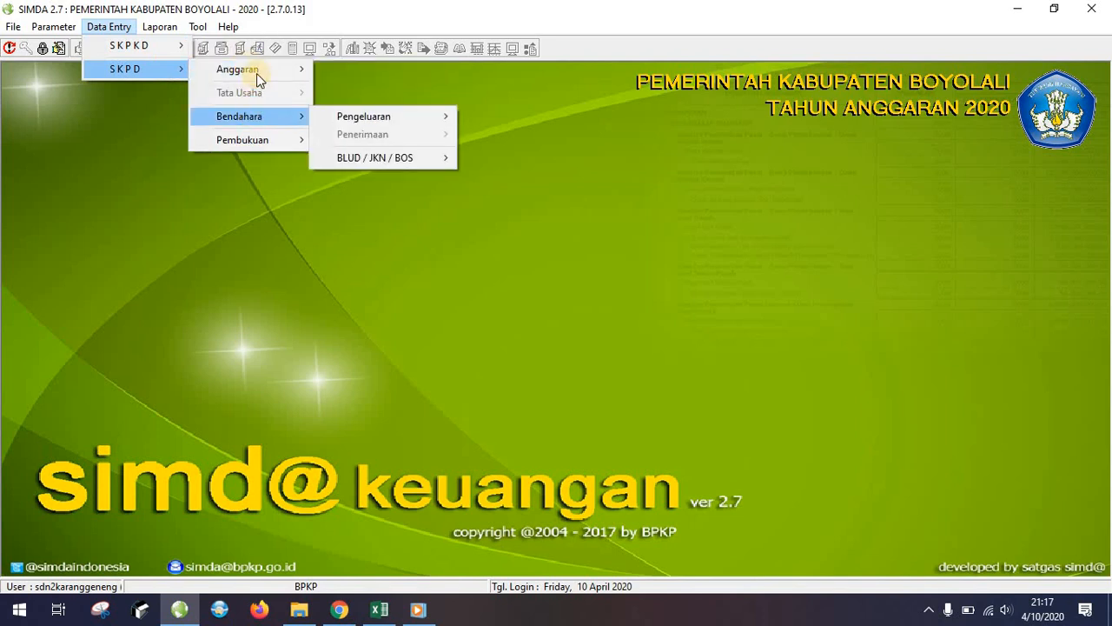
mouse_move(256, 74)
left_click(354, 73)
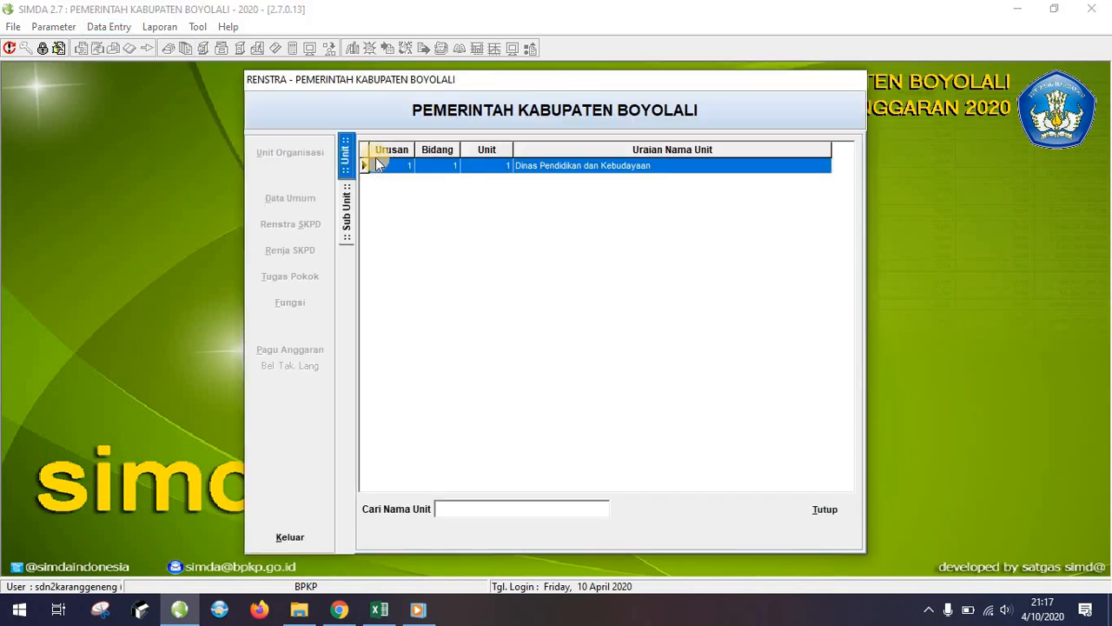
double_click(556, 167)
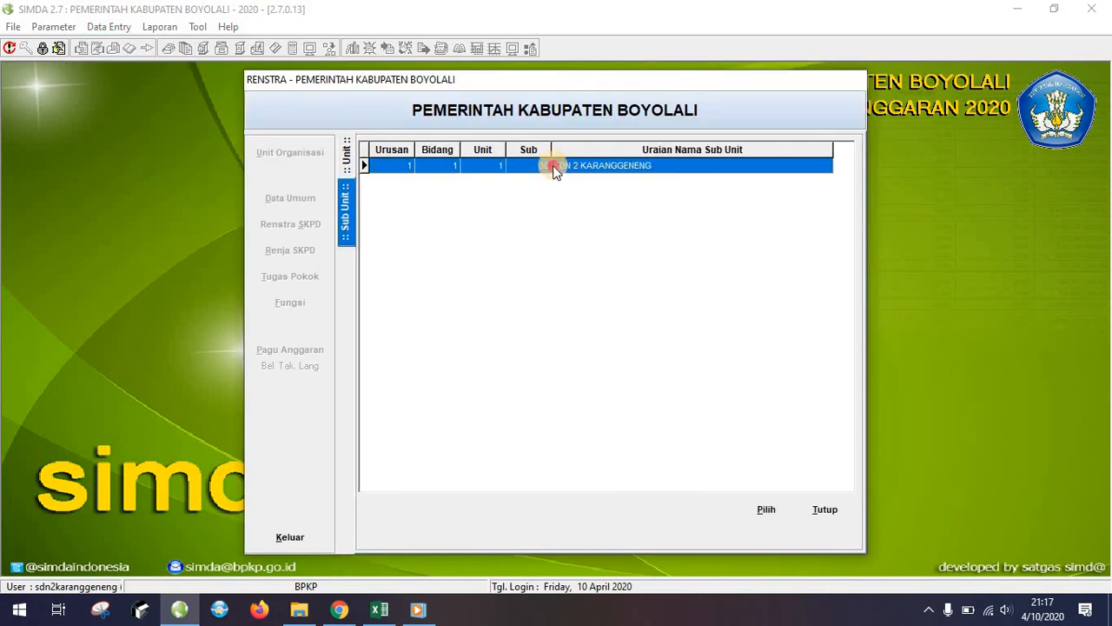
double_click(557, 166)
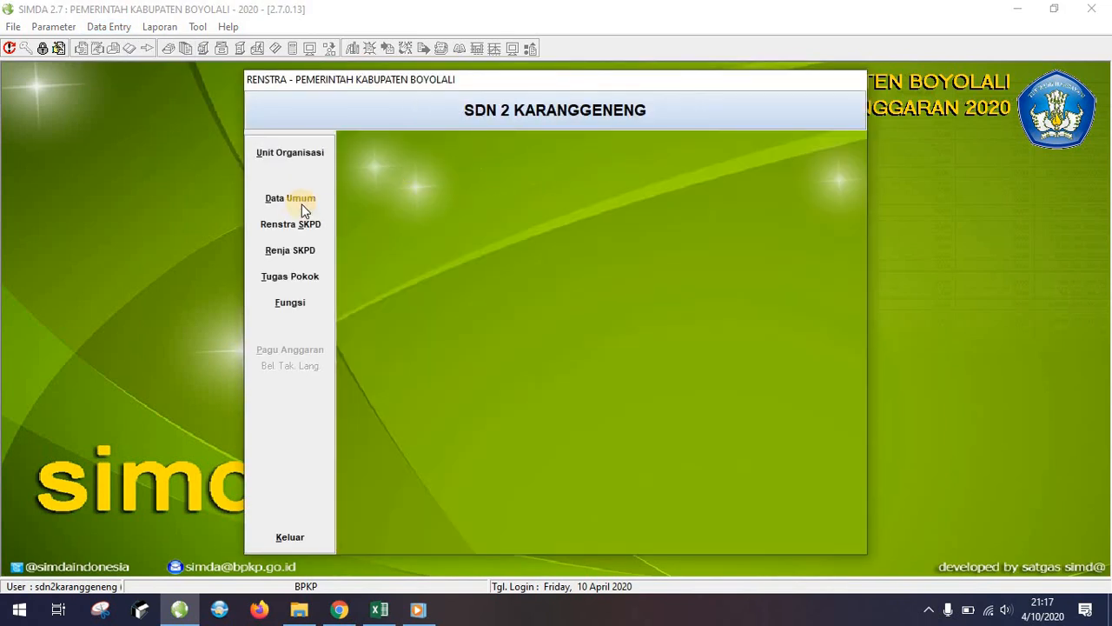
Open the Renja SKPD activities of Pengembangan Standar Penilaian and select Kegiatan Tindak Lanjut Penilaian.
left_click(295, 256)
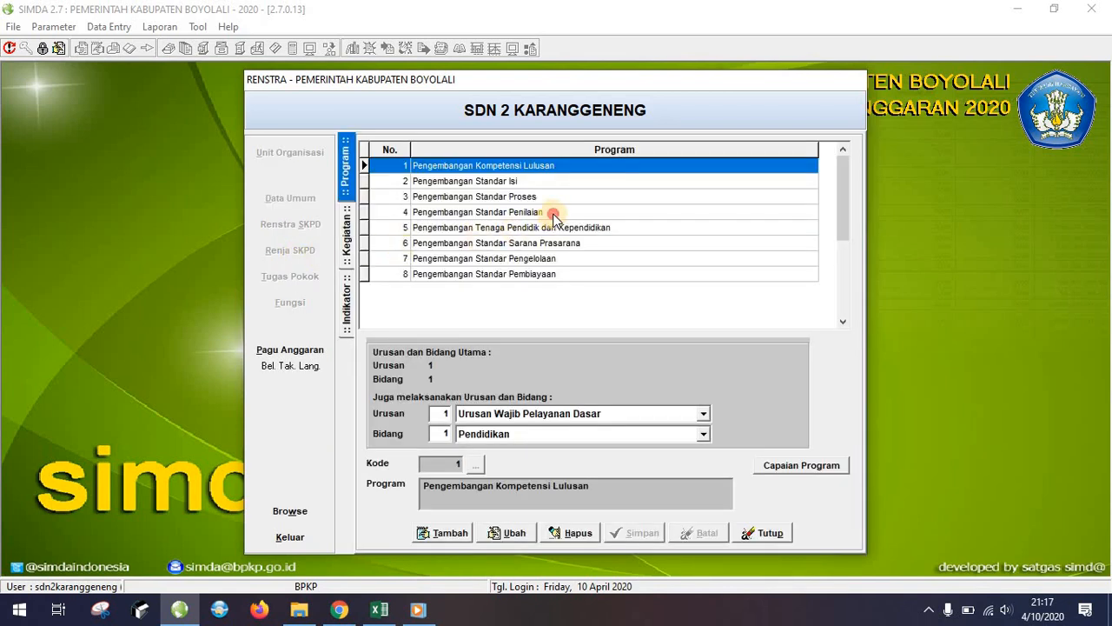
double_click(553, 214)
left_click(500, 202)
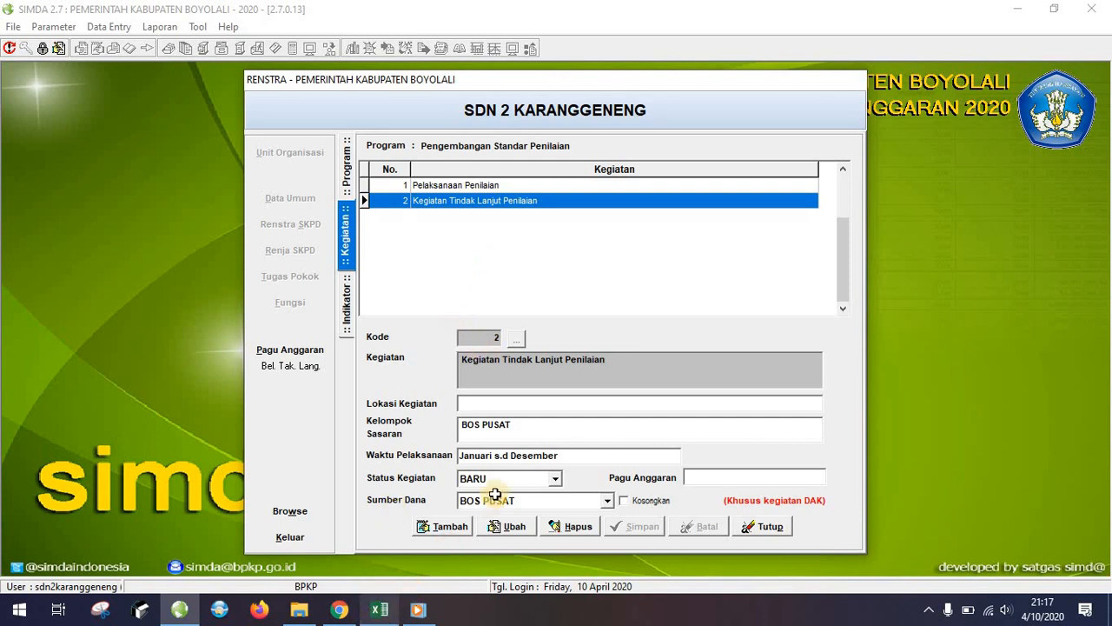
Switch to Excel and review the Tambah entries under Pengembangan Standar Penilaian near the end of the RKAS sheet.
key("alt+Tab")
scroll(343, 487, "down", 10)
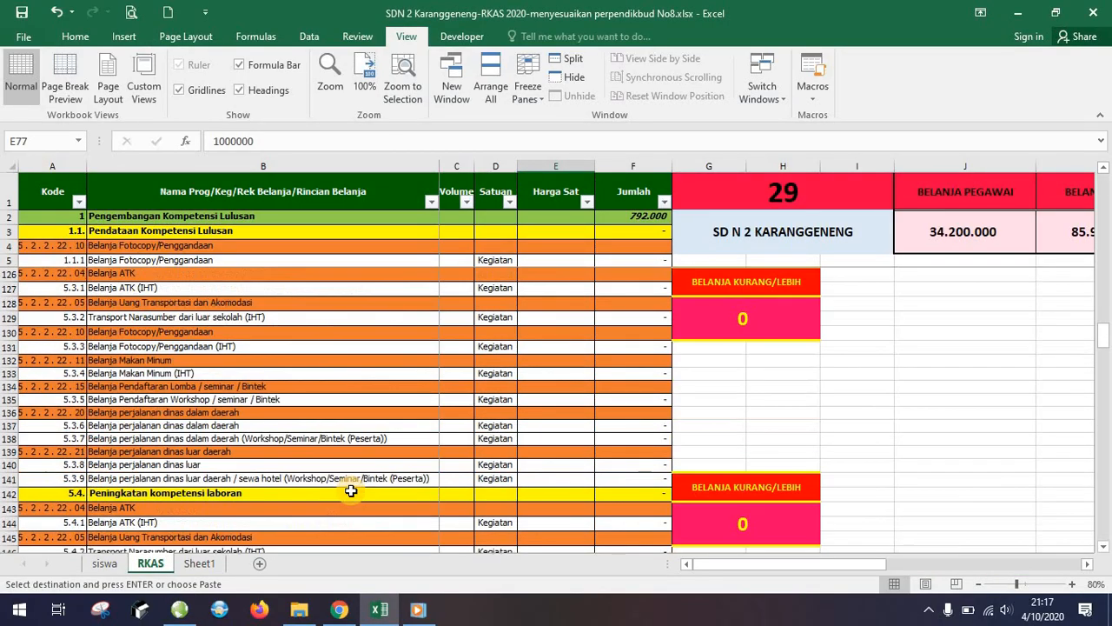
scroll(351, 491, "down", 20)
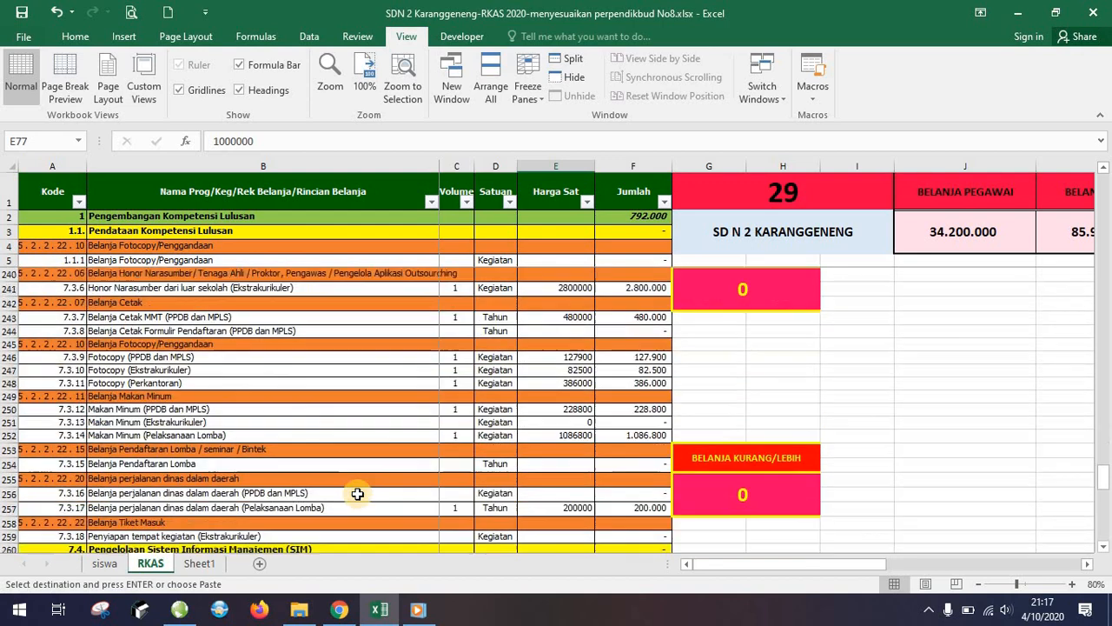
scroll(357, 494, "down", 15)
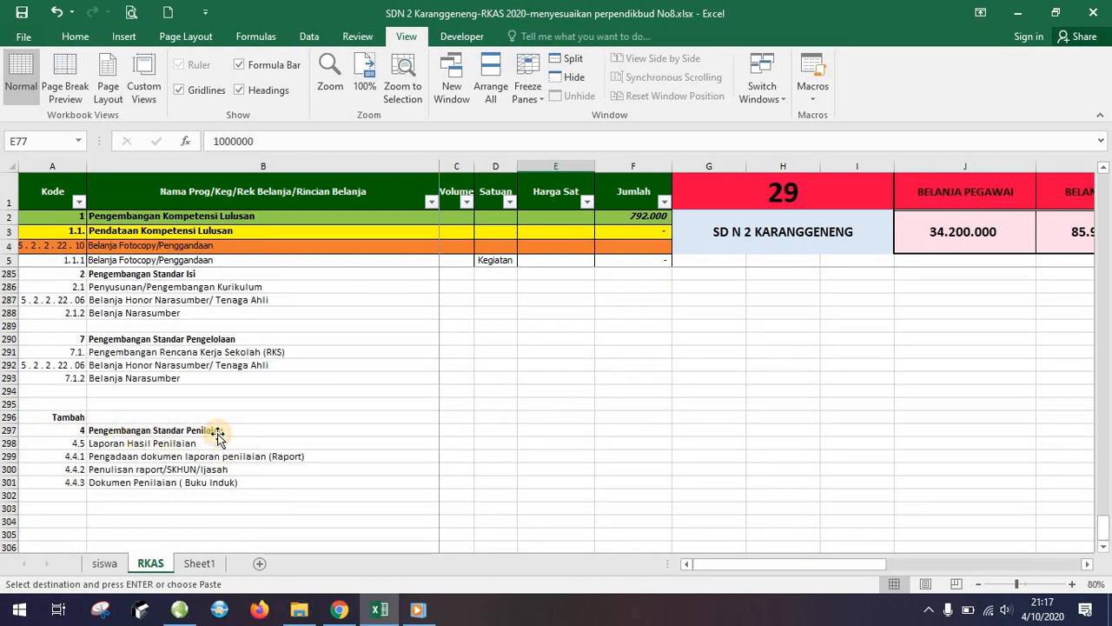
left_click(217, 432)
scroll(313, 468, "up", 1)
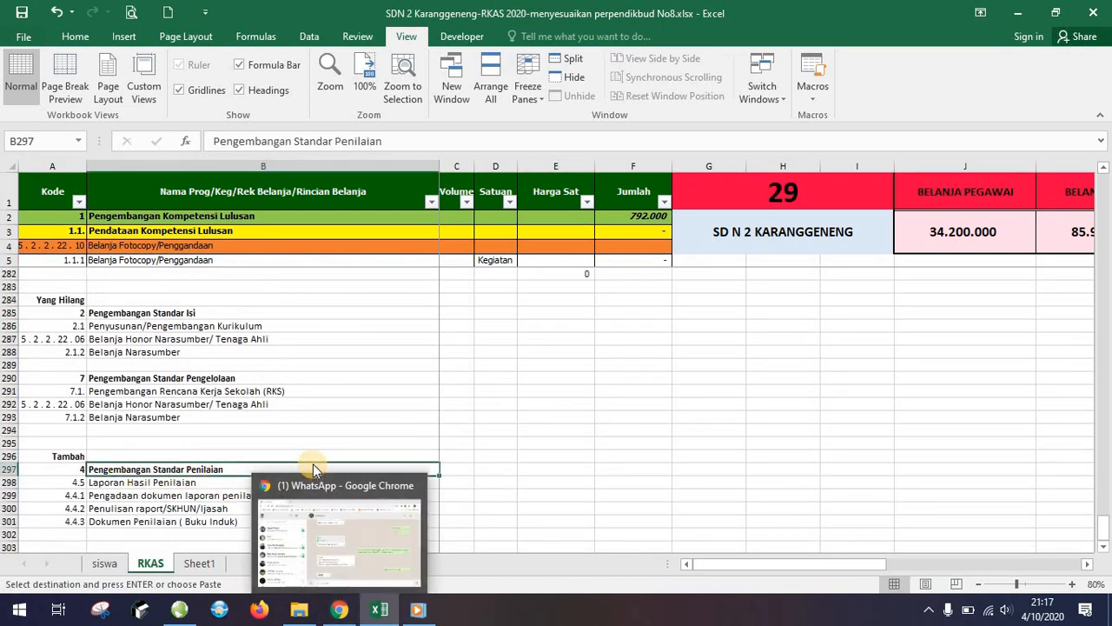
Go back to program 4 Pengembangan Standar Penilaian in the RKAS sheet and select its heading in cell B55.
scroll(313, 461, "up", 20)
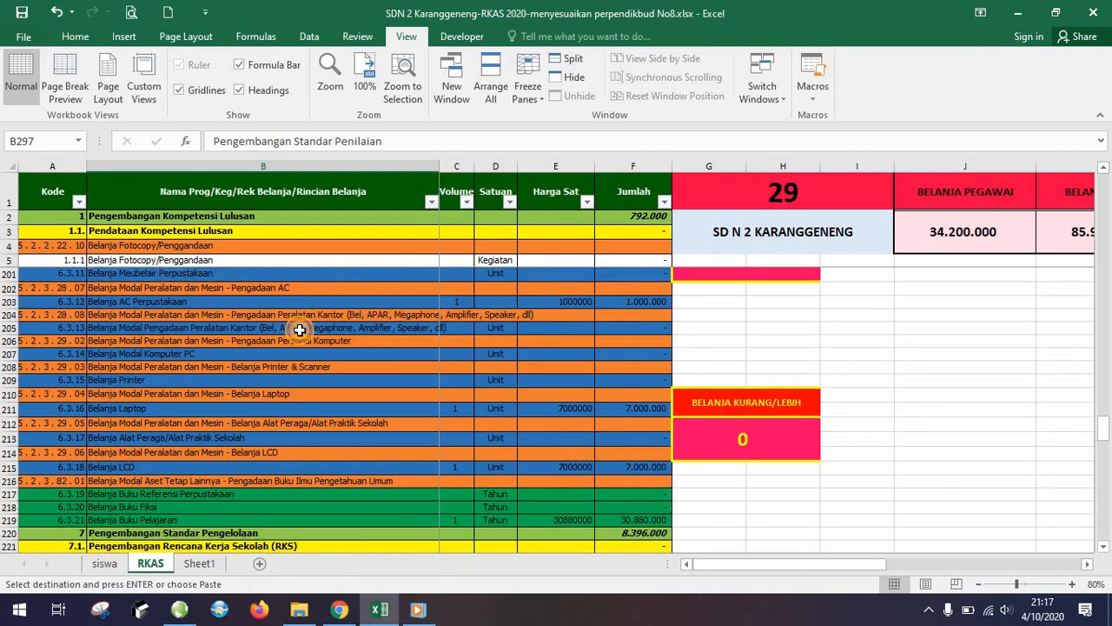
left_click(300, 330)
scroll(300, 330, "up", 4)
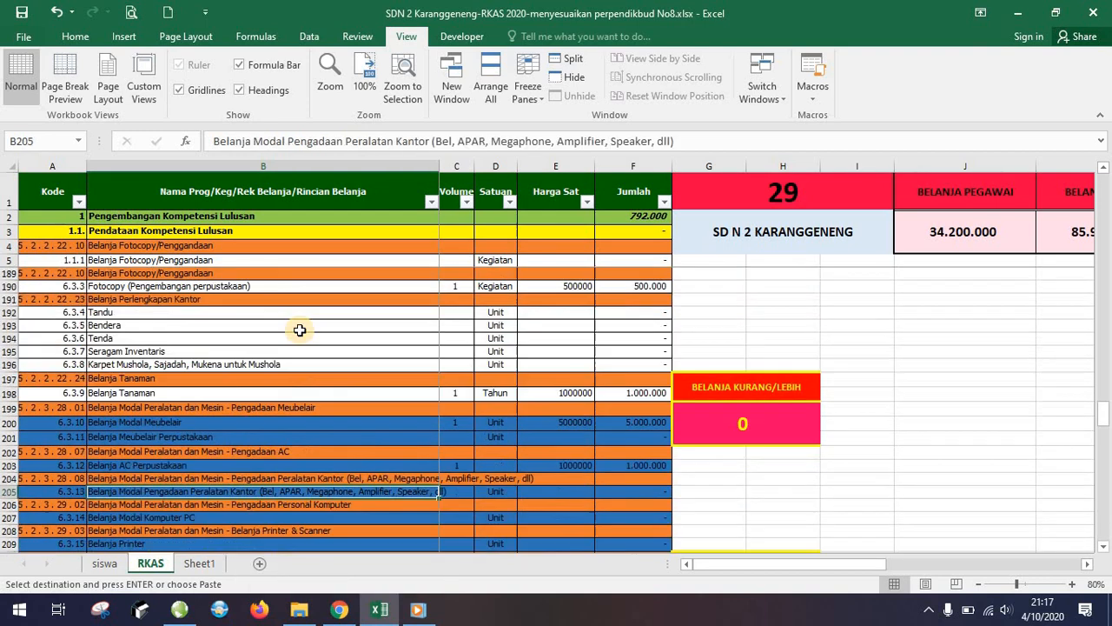
scroll(300, 330, "up", 14)
scroll(300, 325, "up", 20)
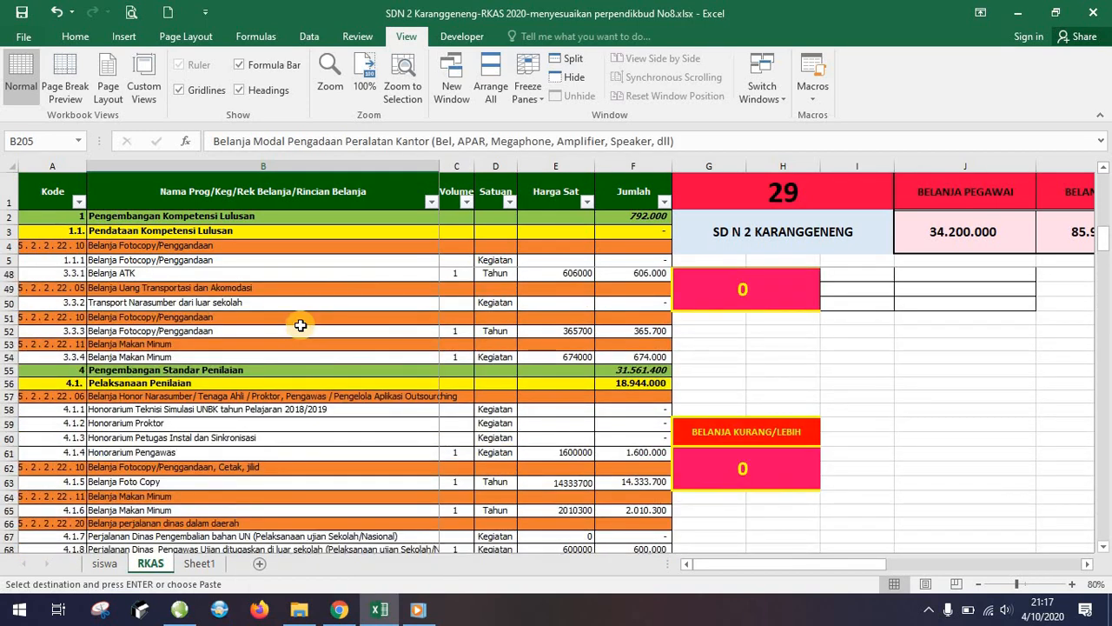
left_click(174, 383)
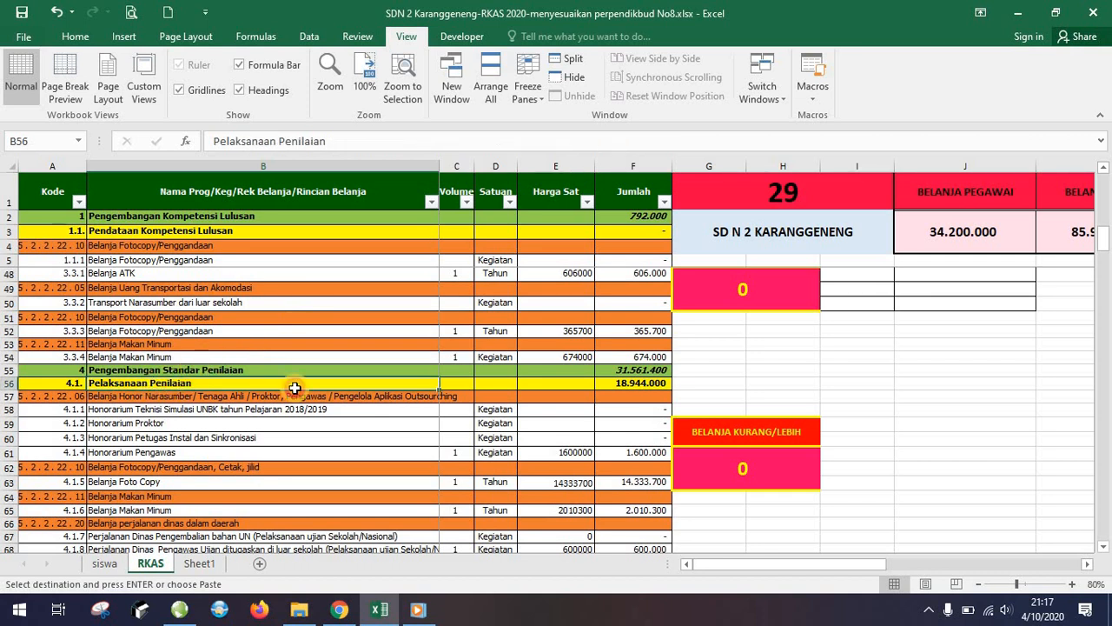
left_click(435, 373)
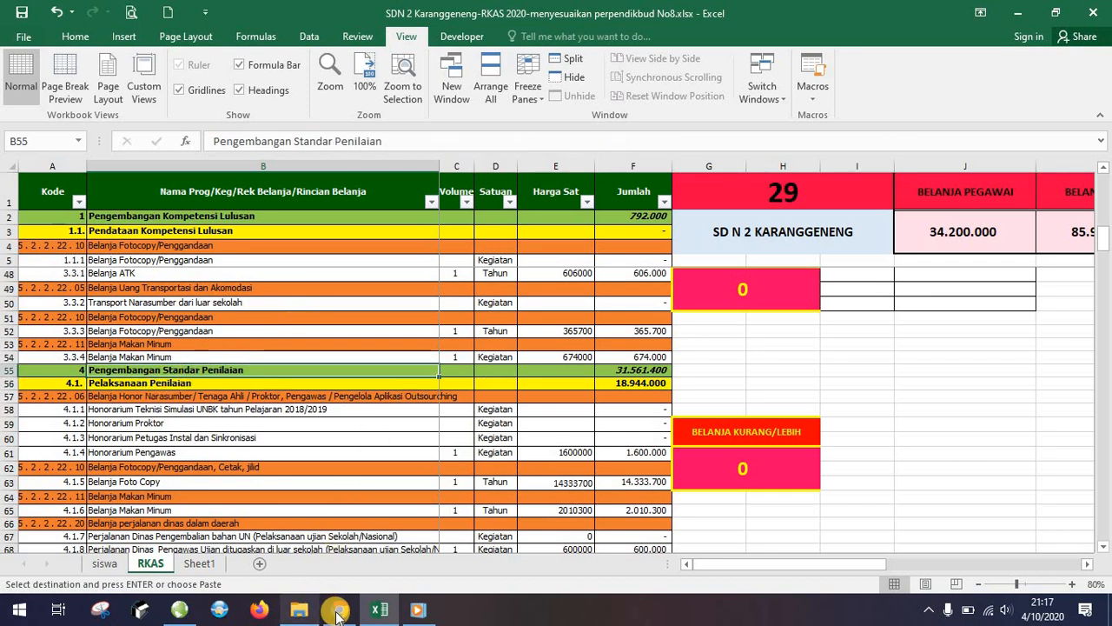
Switch to SIMDA, check the Parameter Kegiatan list of a new activity for Laporan Hasil Penilaian, and cancel the entry.
left_click(179, 610)
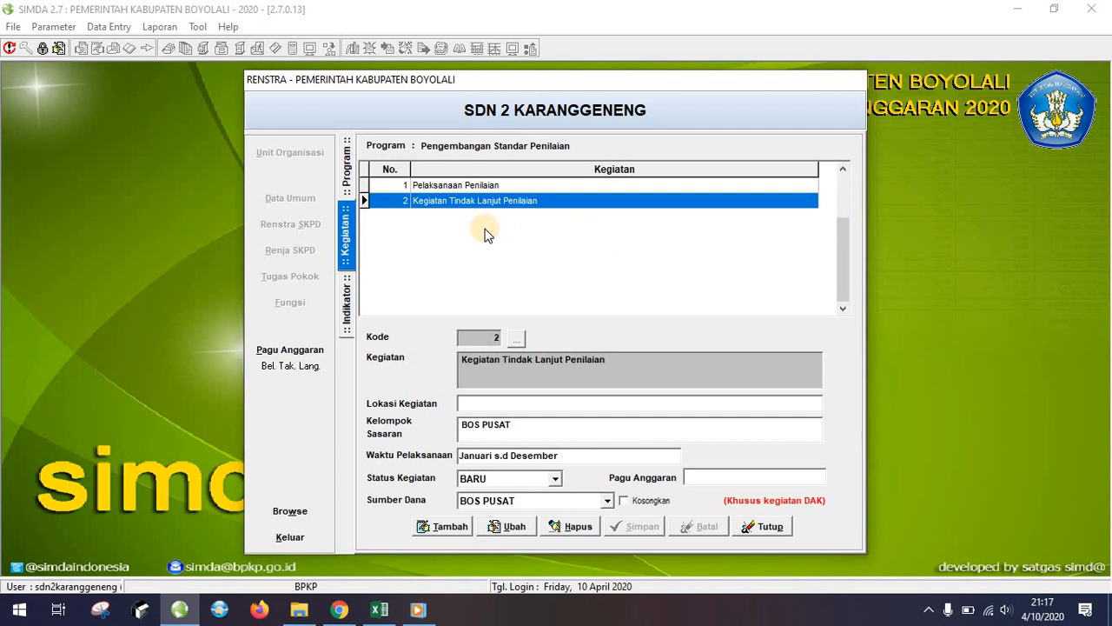
left_click(460, 527)
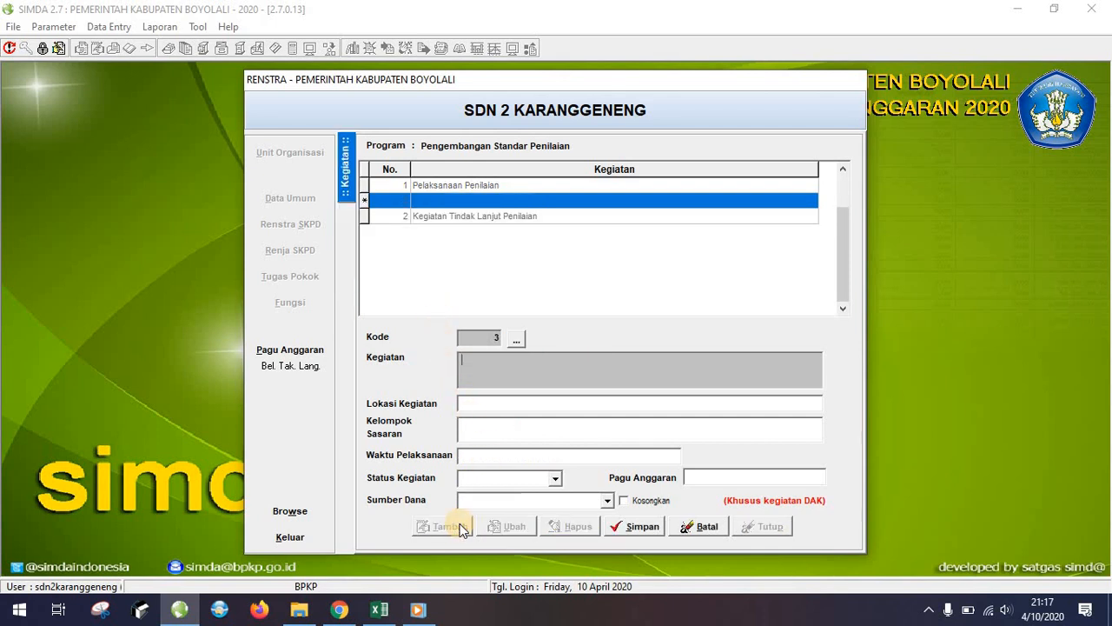
left_click(520, 340)
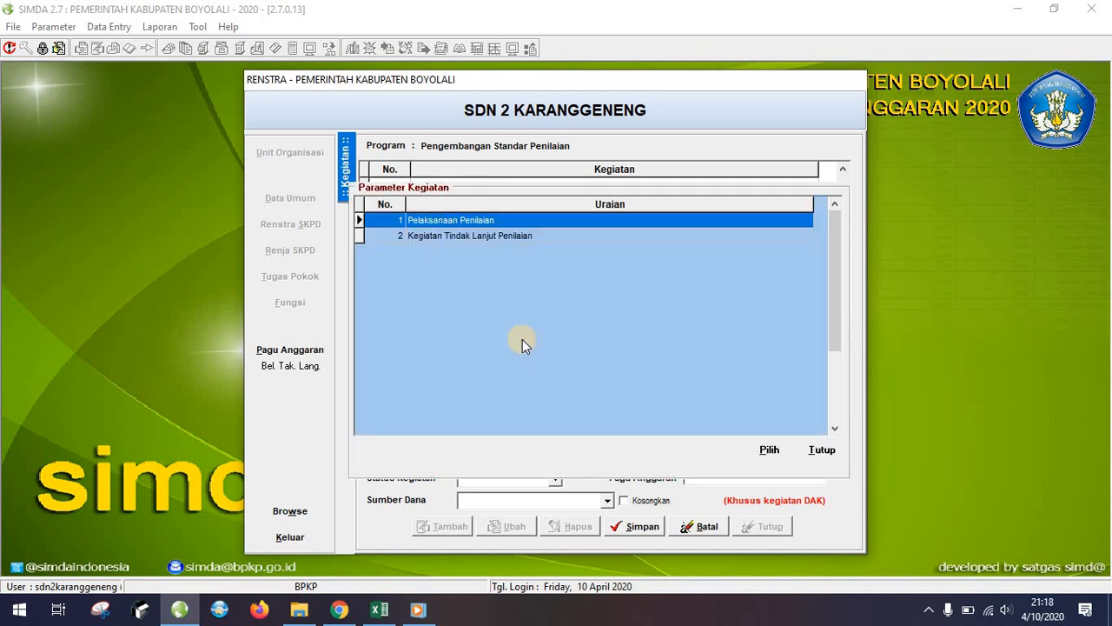
left_click(380, 610)
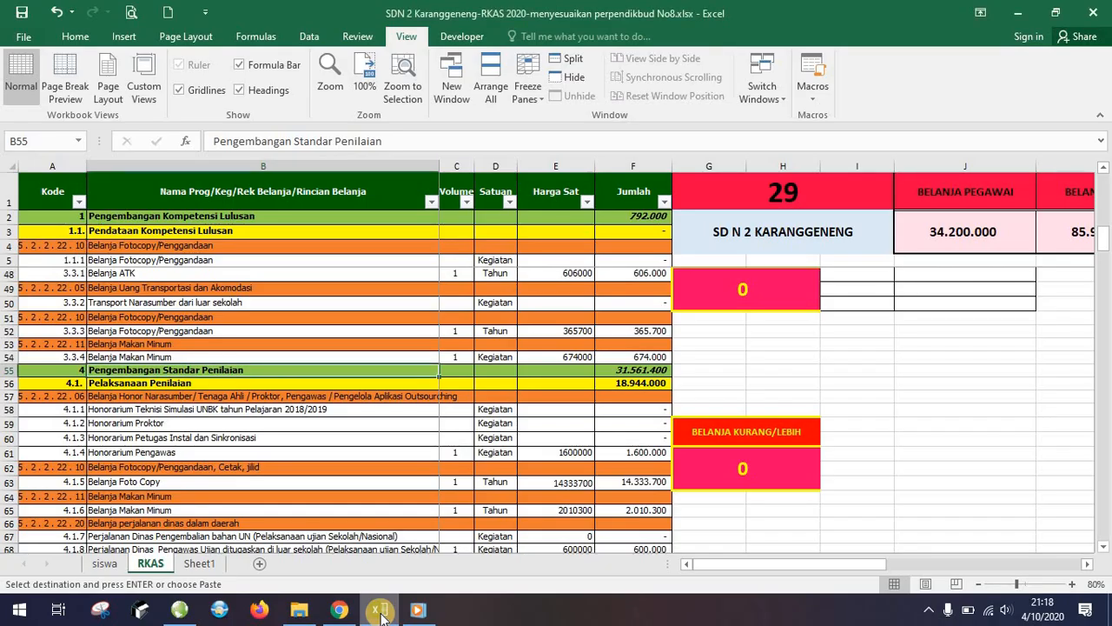
left_click(378, 613)
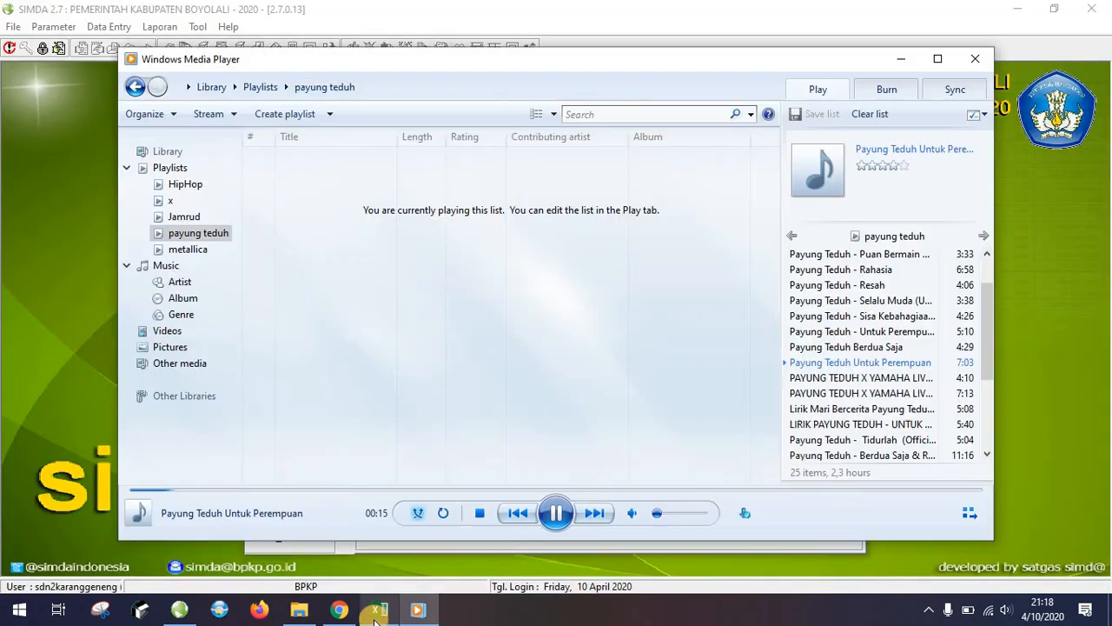
left_click(36, 454)
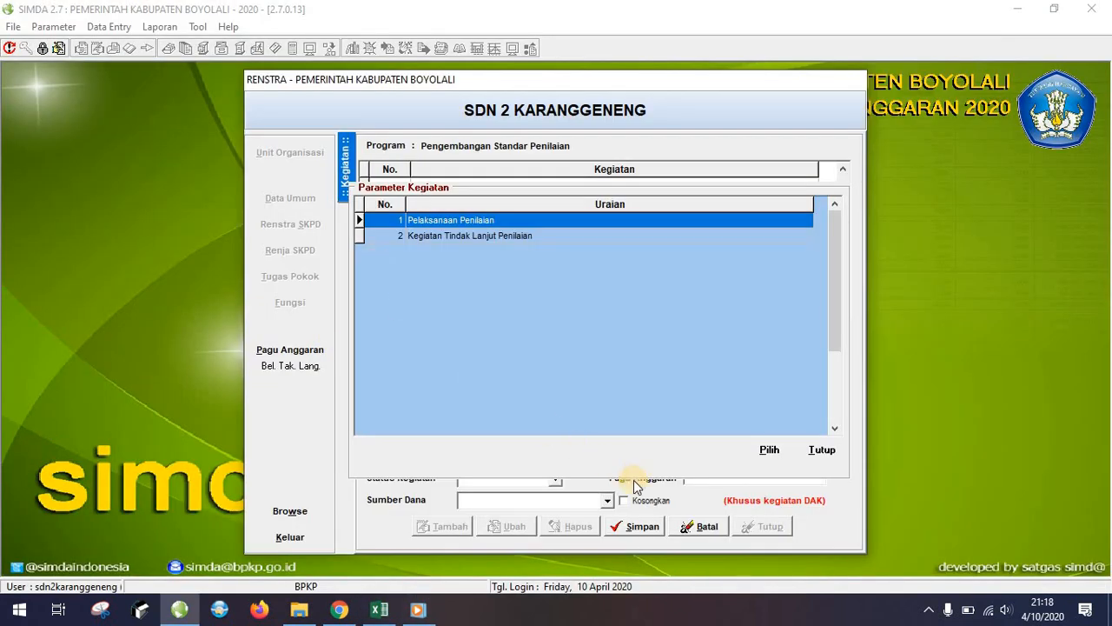
left_click(826, 454)
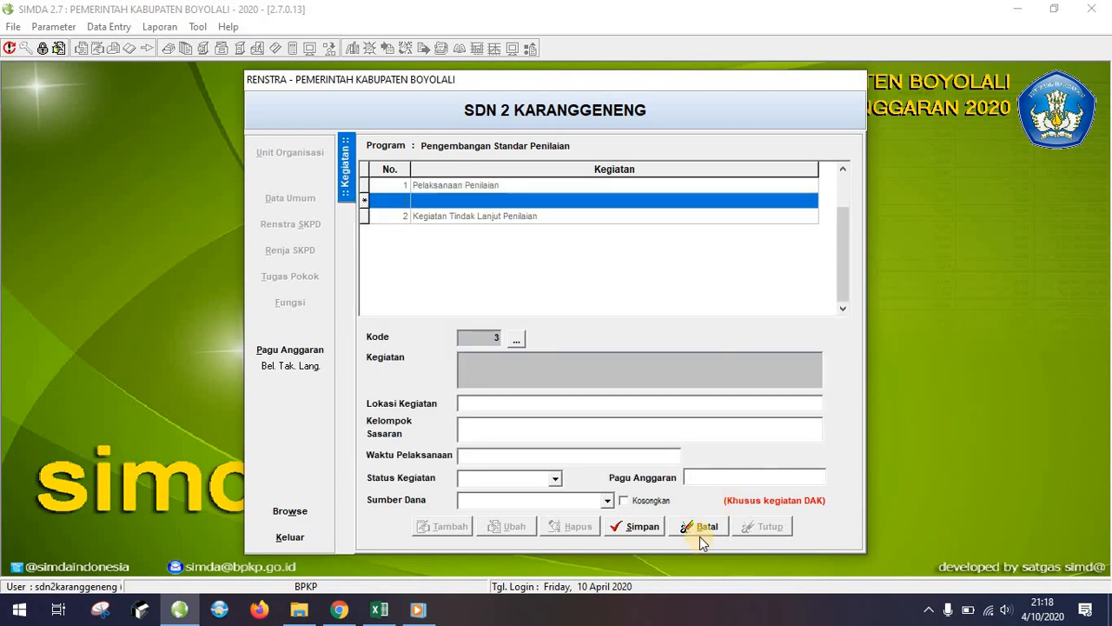
left_click(779, 526)
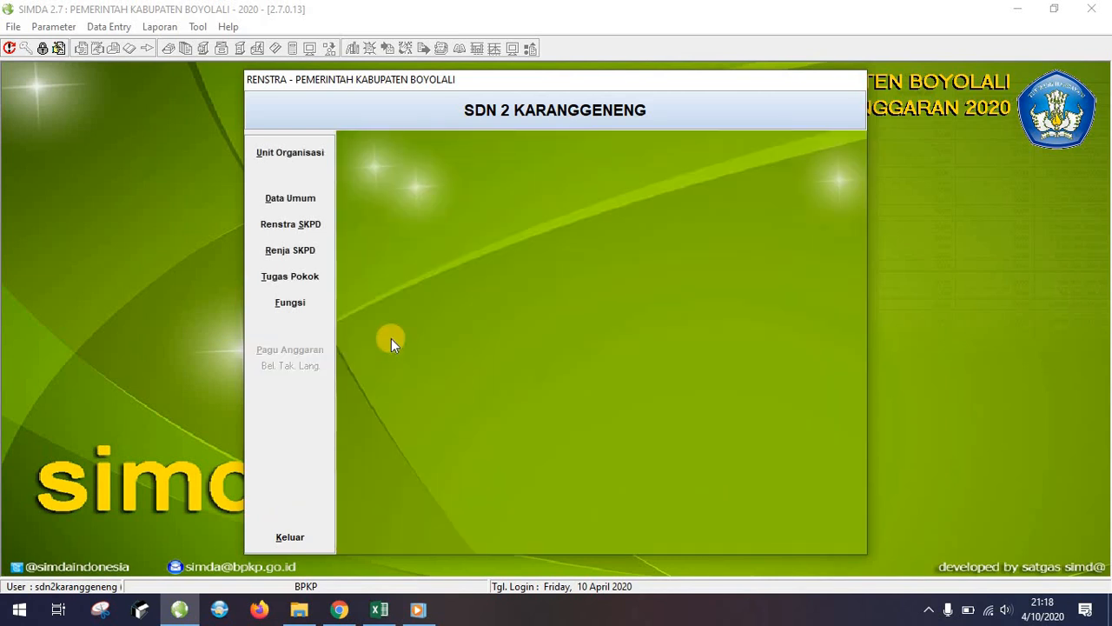
Close the Renstra form and open the Belanja Langsung activities of Pengembangan Standar Penilaian for SDN 2 KARANGGENENG.
left_click(292, 534)
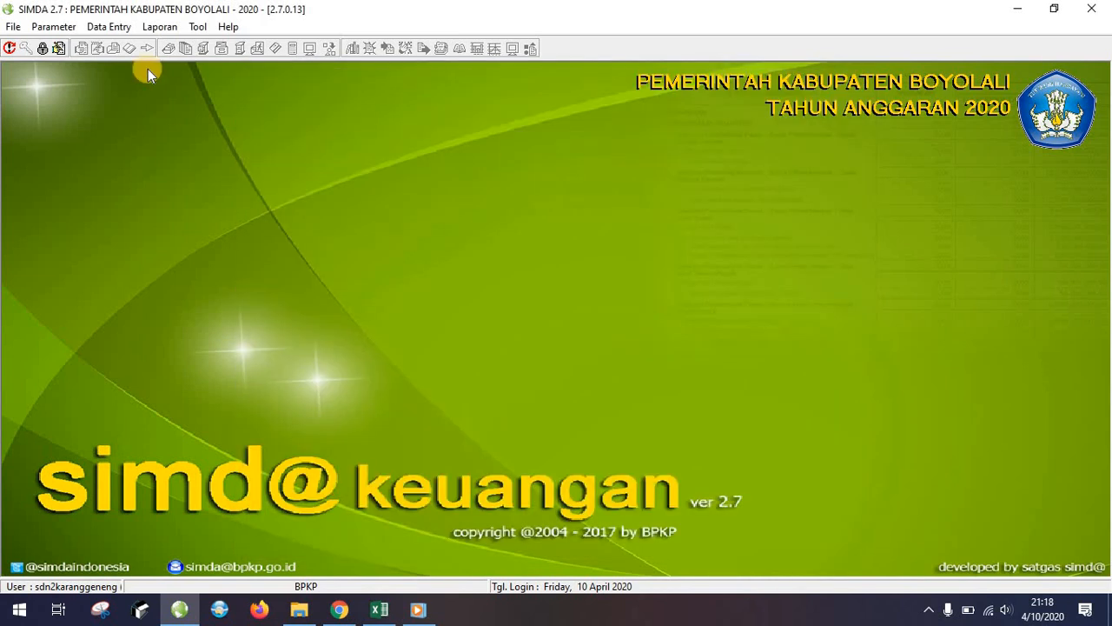
left_click(109, 29)
mouse_move(130, 69)
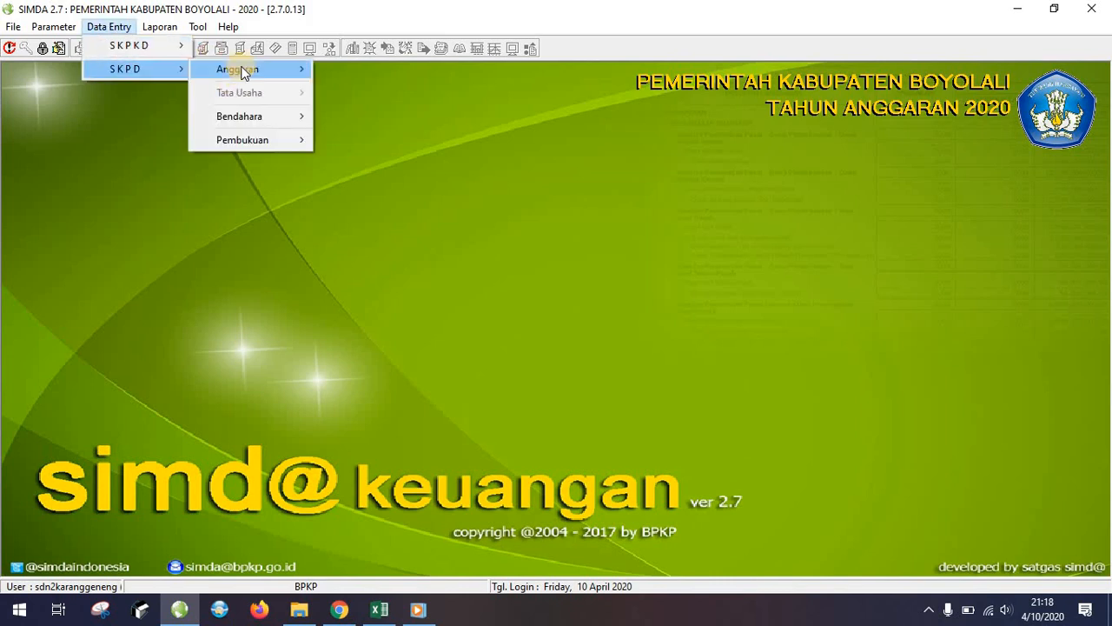
left_click(348, 92)
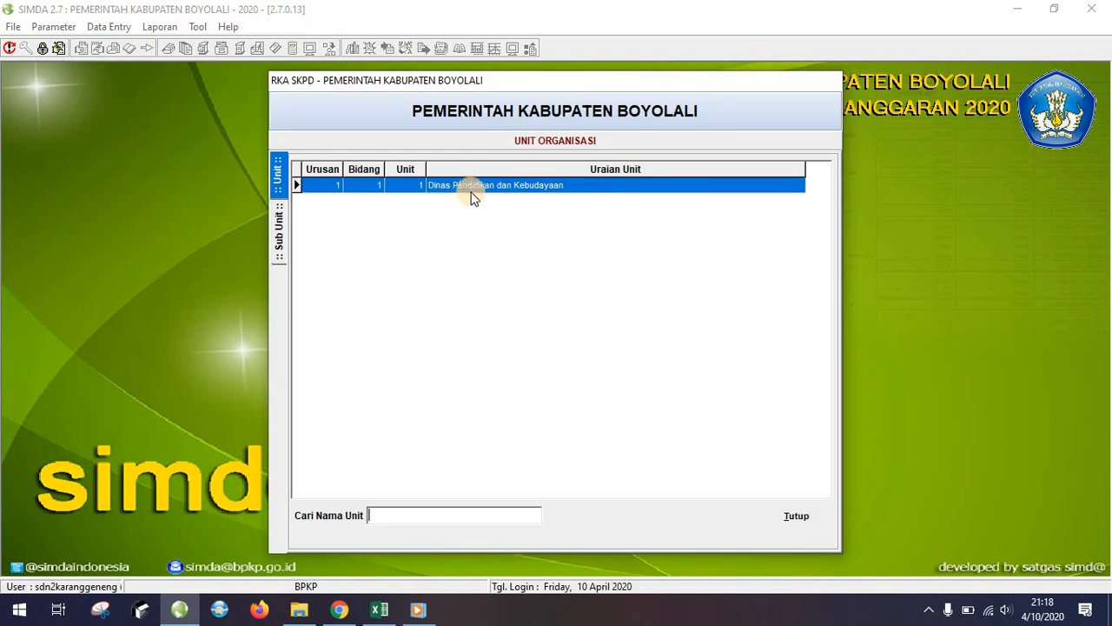
double_click(472, 191)
double_click(474, 189)
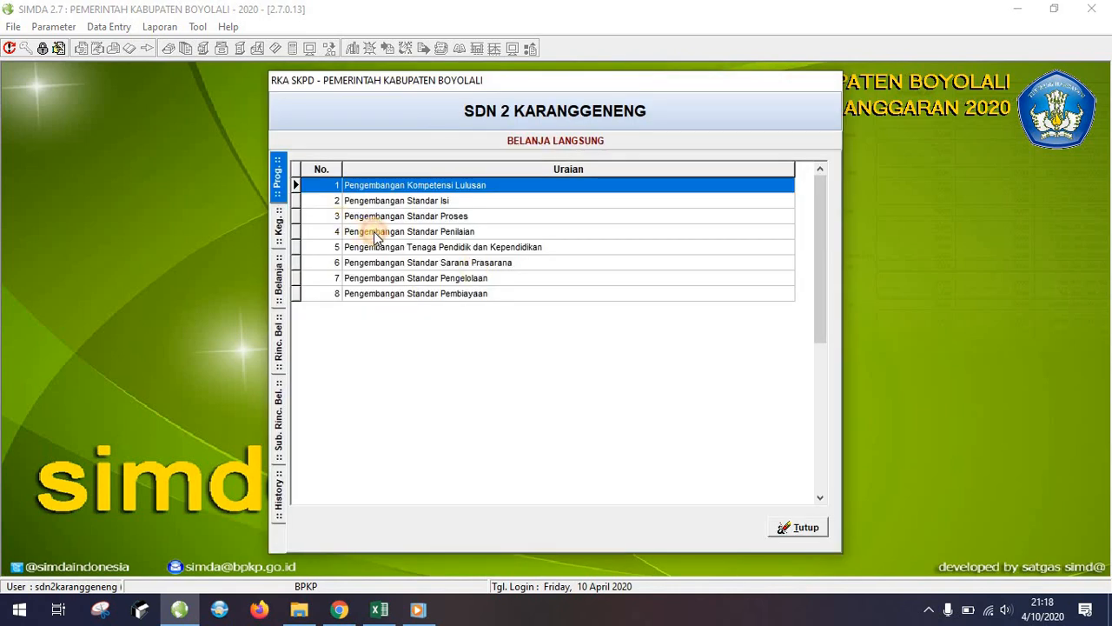
left_click(373, 232)
double_click(374, 231)
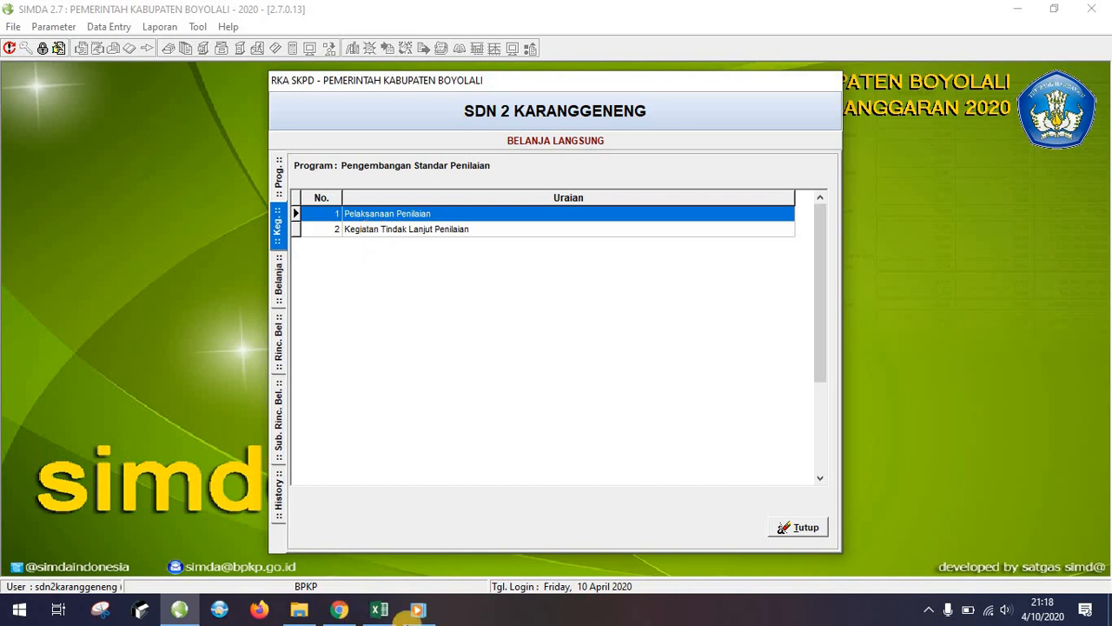
Switch to Excel and compare the Pengembangan Standar Penilaian activities, from Pelaksanaan Penilaian to 4.5 Laporan Hasil Penilaian in cell B76.
left_click(379, 609)
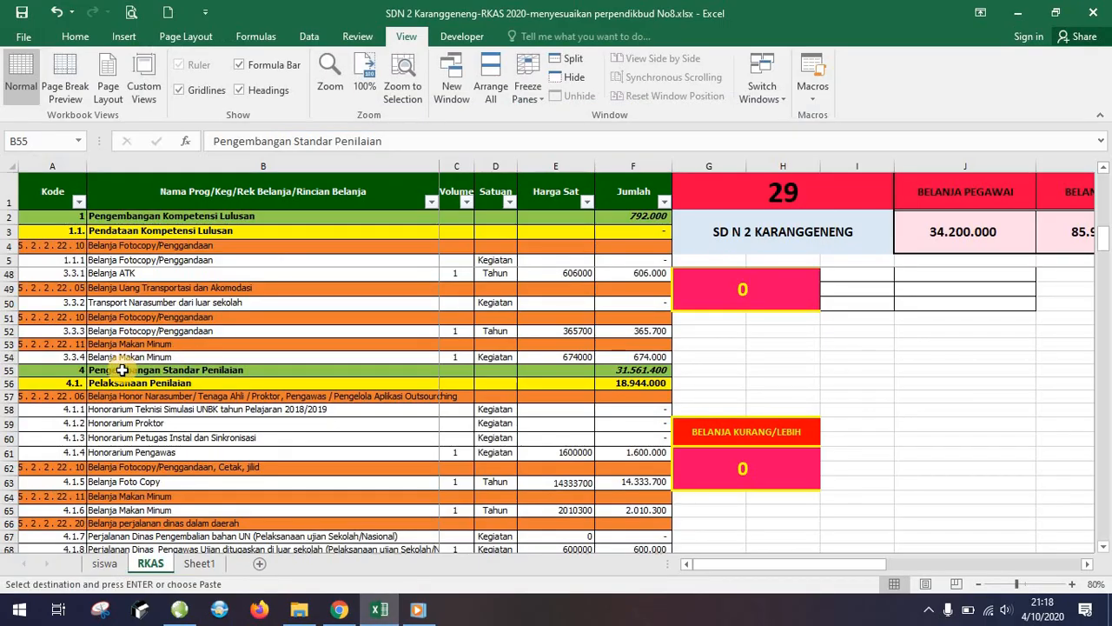
left_click(339, 386)
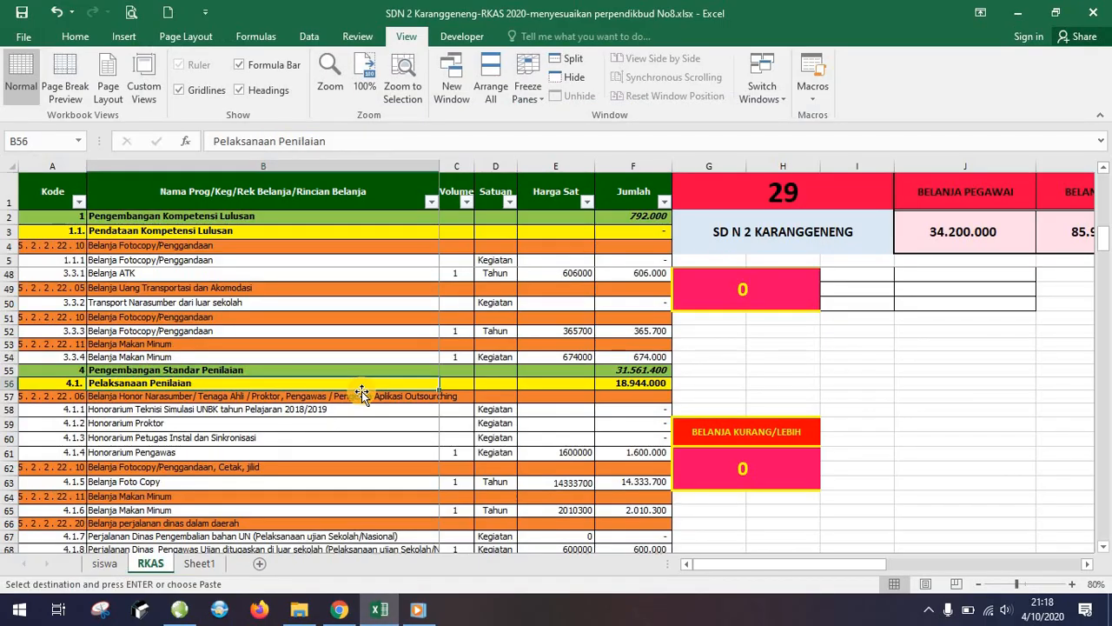
scroll(361, 393, "down", 2)
scroll(361, 393, "down", 5)
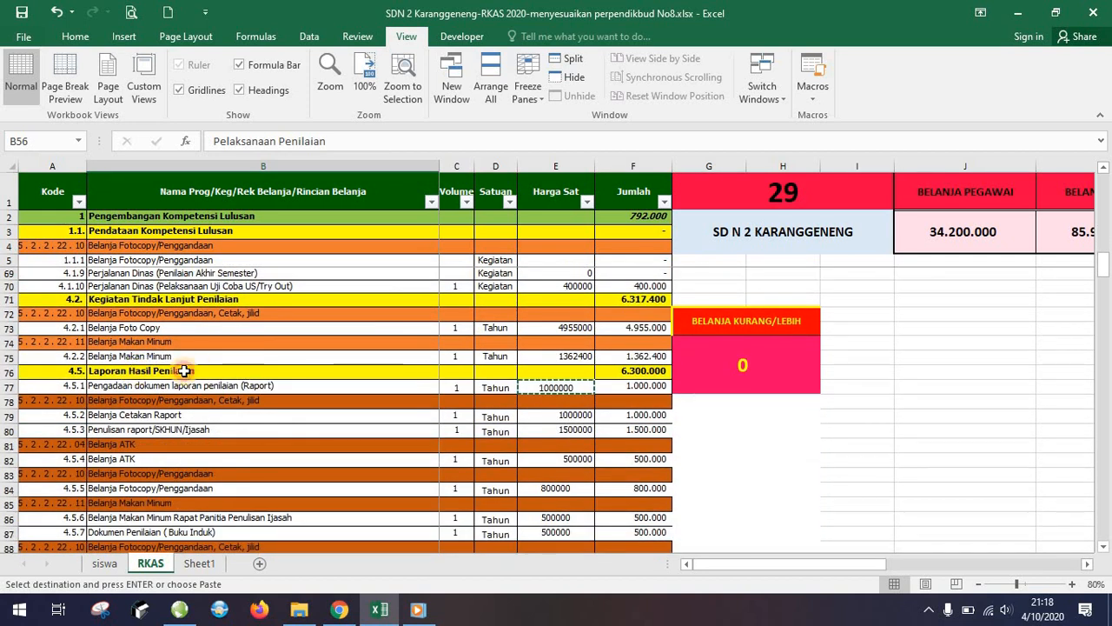
left_click(184, 371)
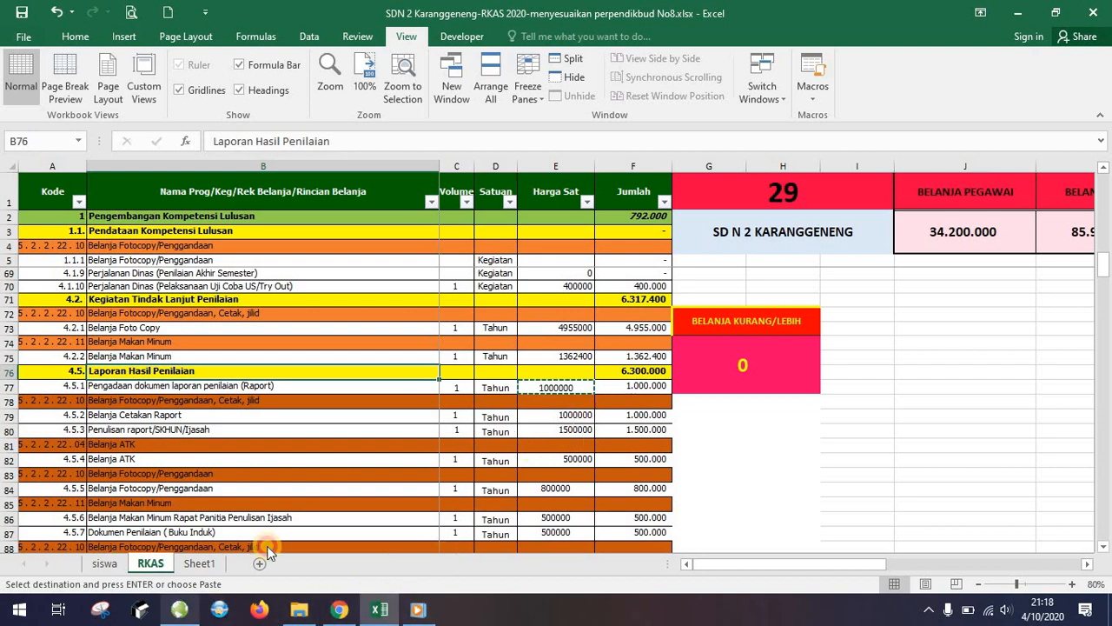
Switch to SIMDA and close the Belanja Langsung form.
left_click(179, 610)
left_click(790, 528)
left_click(792, 532)
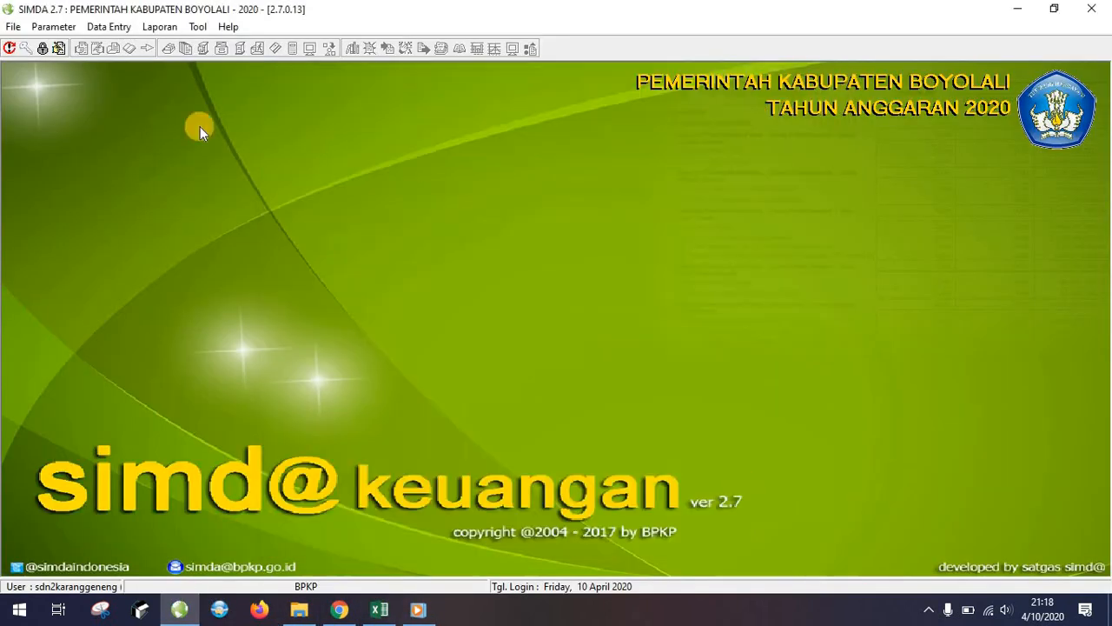
Open the SKPD Renstra form for SDN 2 KARANGGENENG and show the Renja activities of Pengembangan Standar Penilaian.
left_click(109, 26)
mouse_move(143, 69)
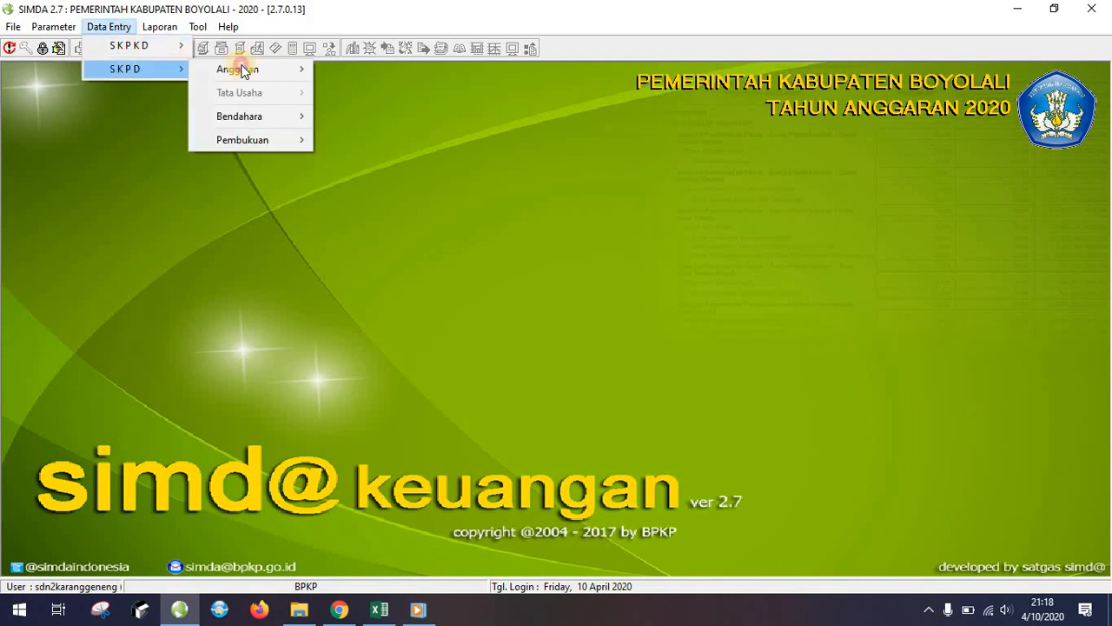
mouse_move(239, 68)
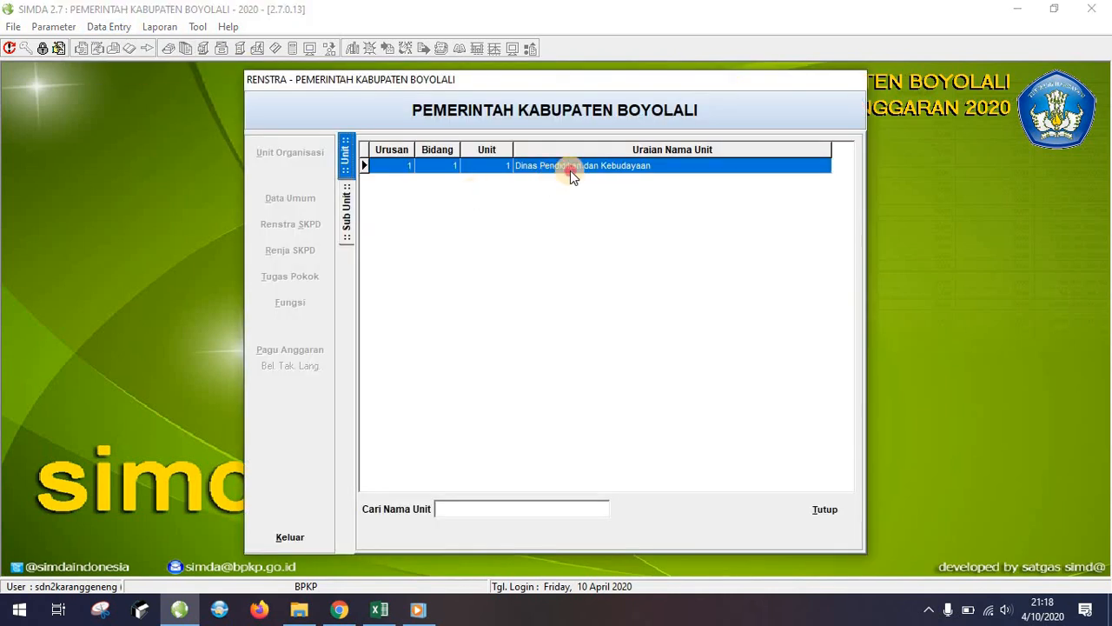
double_click(570, 171)
double_click(570, 170)
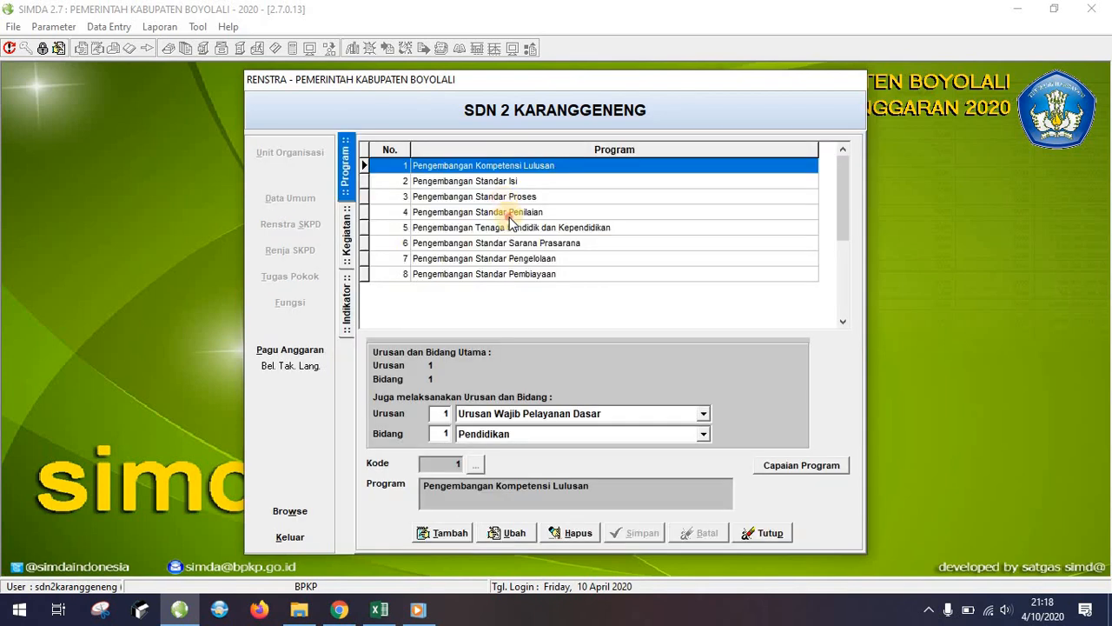
double_click(501, 214)
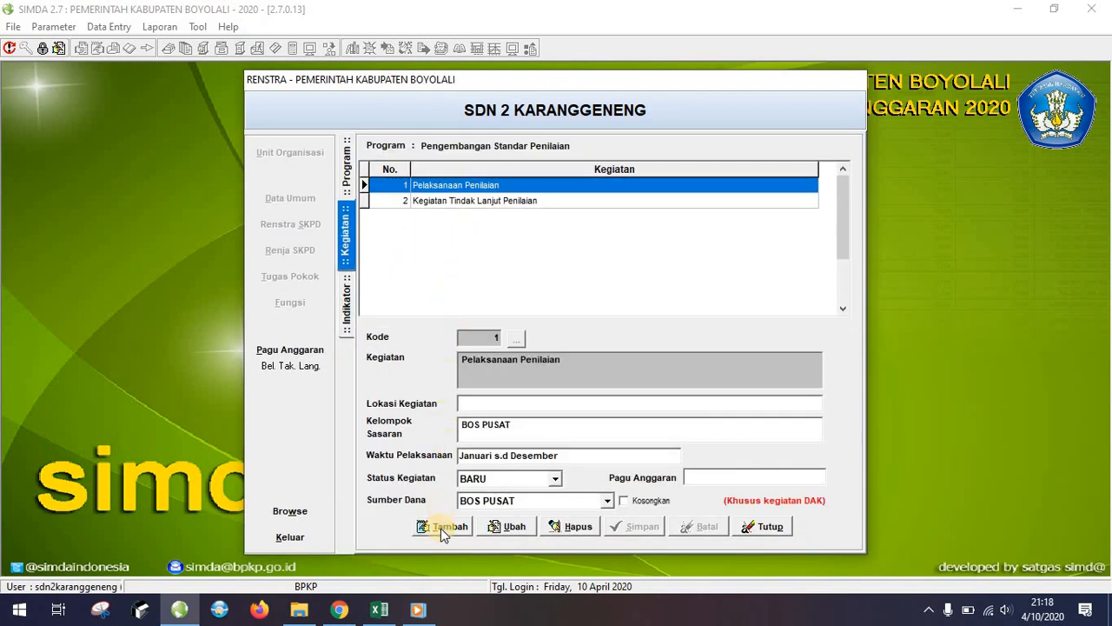
Start a new Renja activity under Pengembangan Standar Penilaian and check the Parameter Kegiatan list for Laporan Hasil Penilaian.
left_click(440, 527)
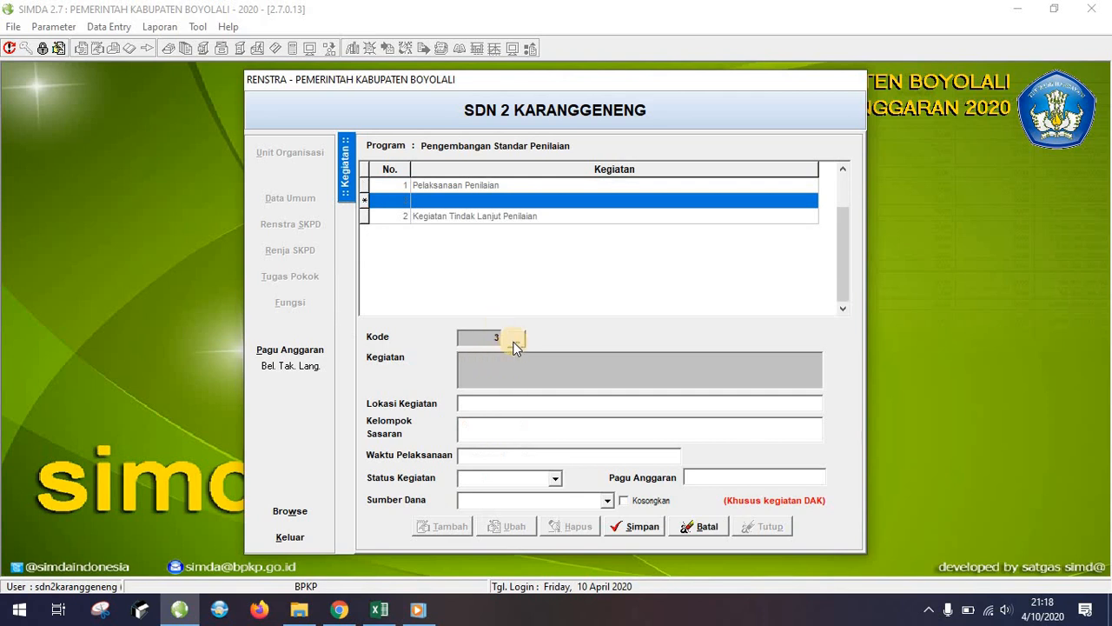
left_click(518, 338)
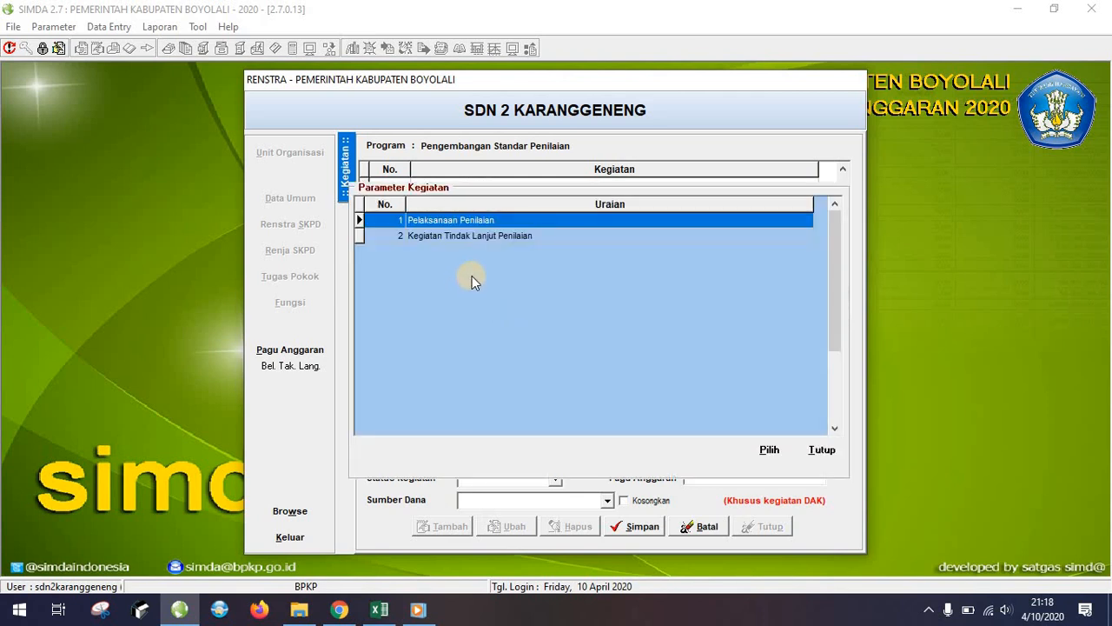
left_click(378, 613)
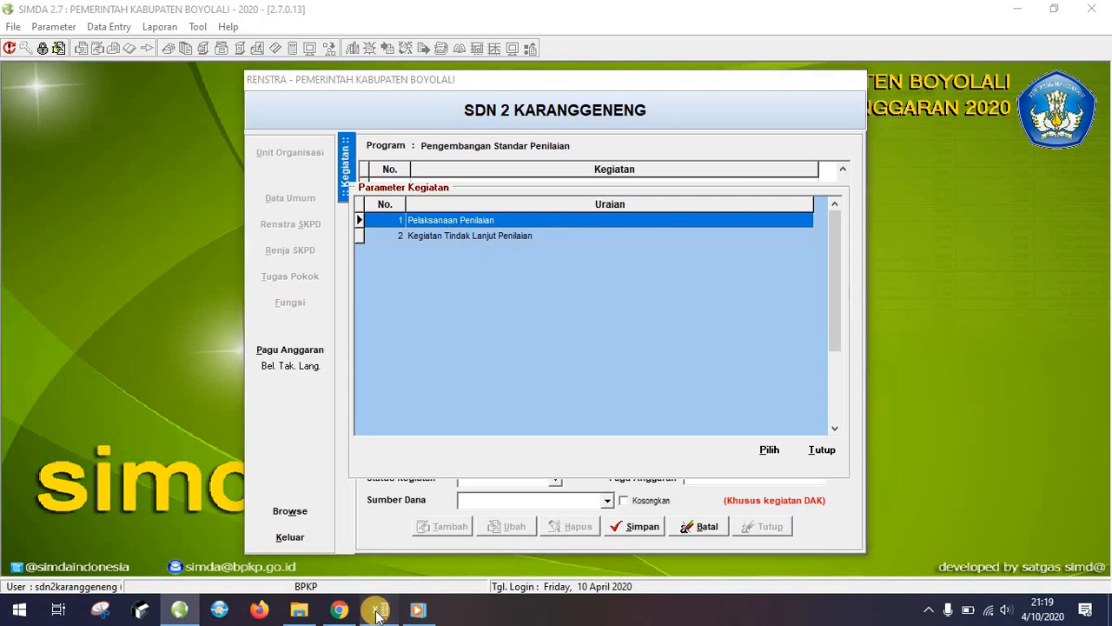
left_click(179, 610)
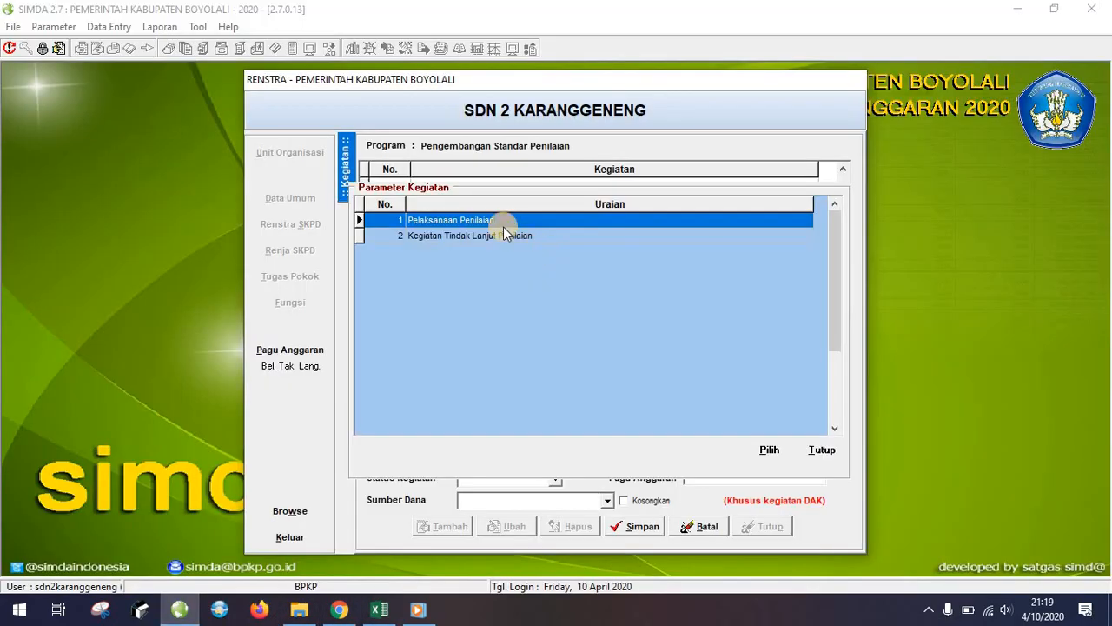
left_click(822, 449)
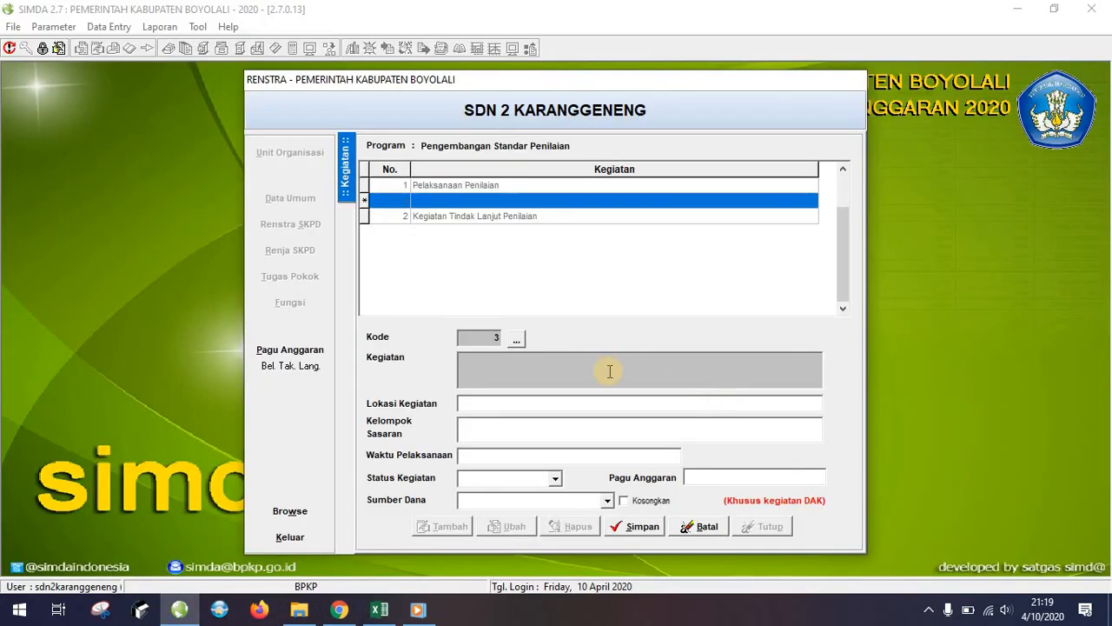
Copy Laporan Hasil Penilaian from cell B76 in Excel and try to paste it into the new activity's Lokasi Kegiatan in SIMDA.
left_click(495, 403)
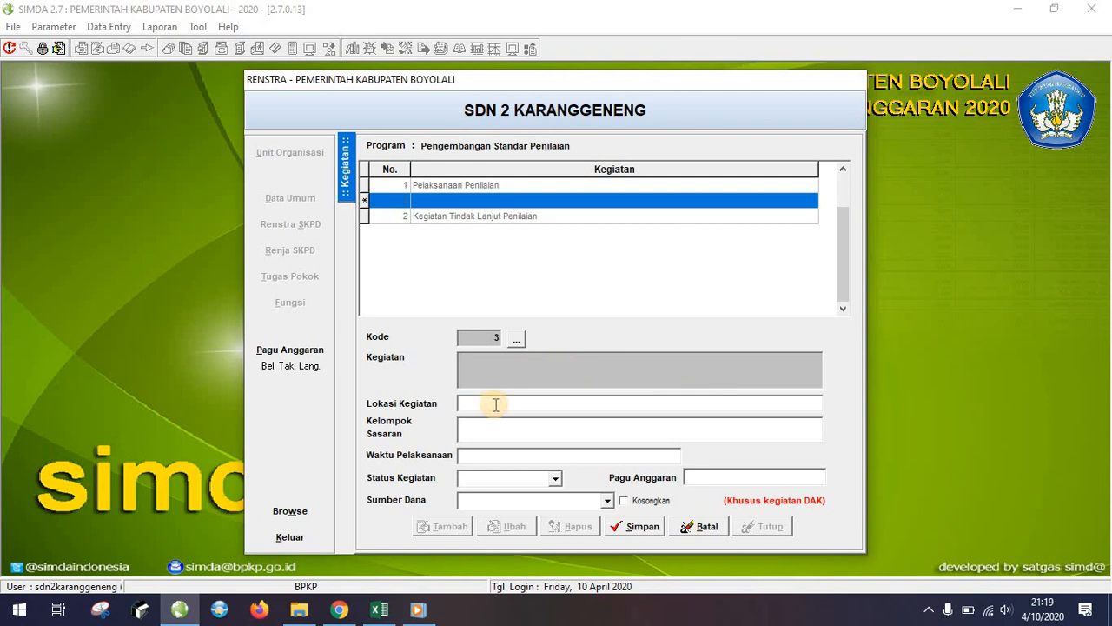
left_click(379, 609)
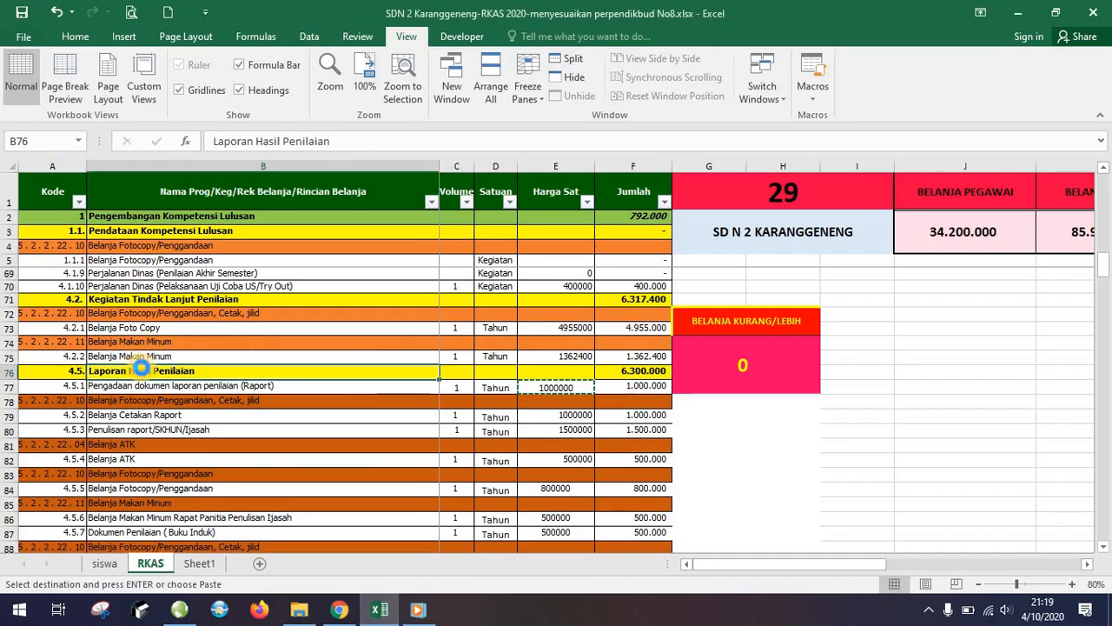
key("ctrl+c")
key("alt+Tab")
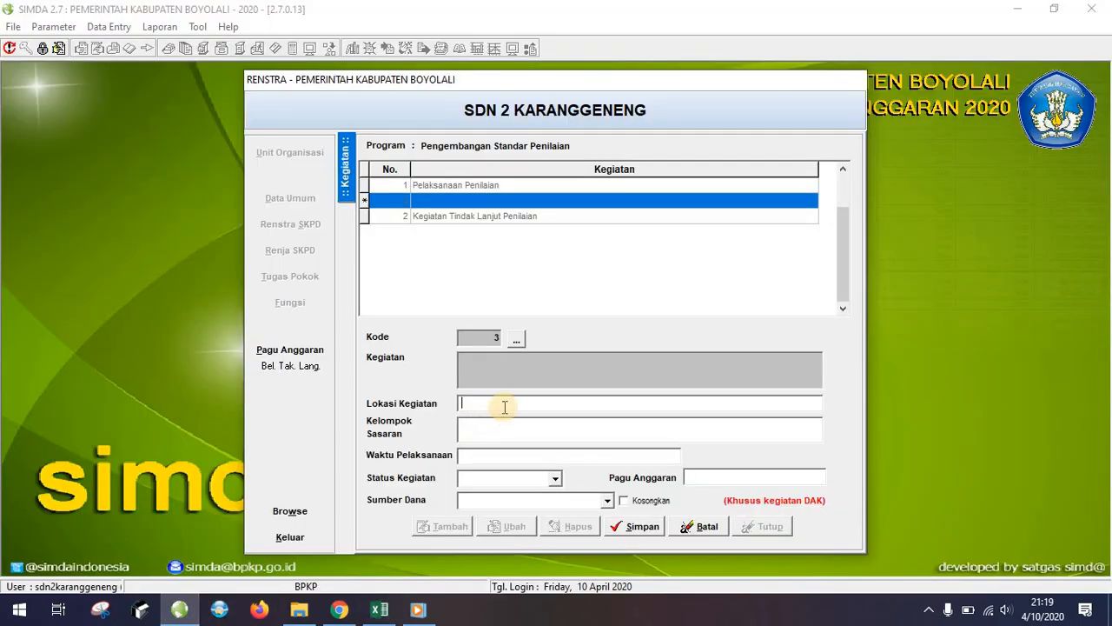
left_click(511, 407)
right_click(513, 405)
key("Escape")
left_click(497, 437)
Look through the Parameter Kegiatan list again, close it without choosing an activity and cancel the new record.
left_click(517, 338)
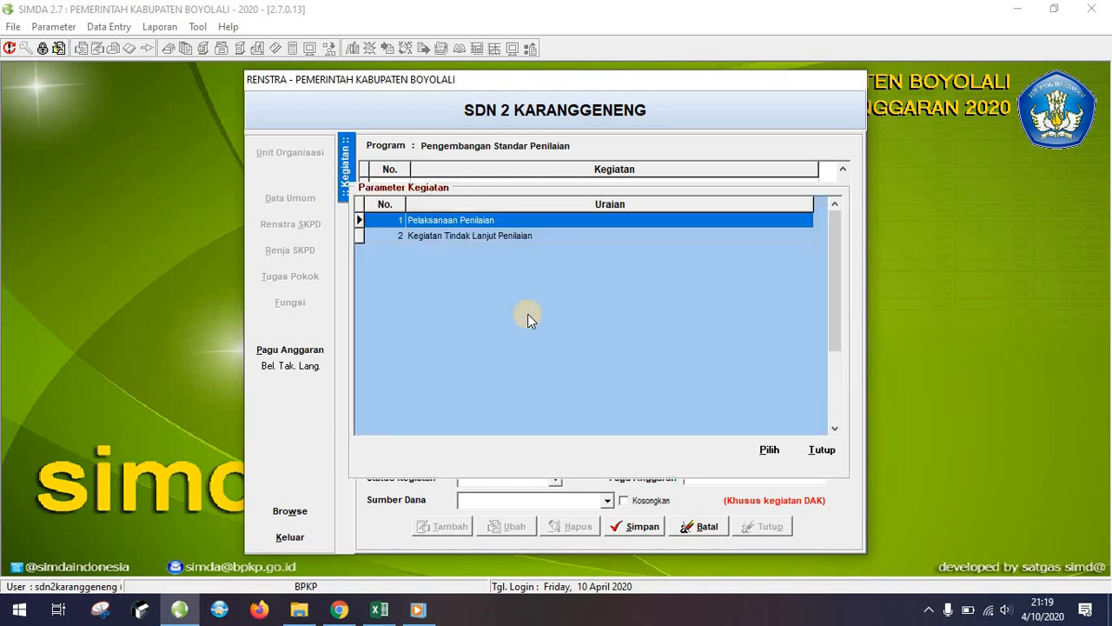
left_click(477, 236)
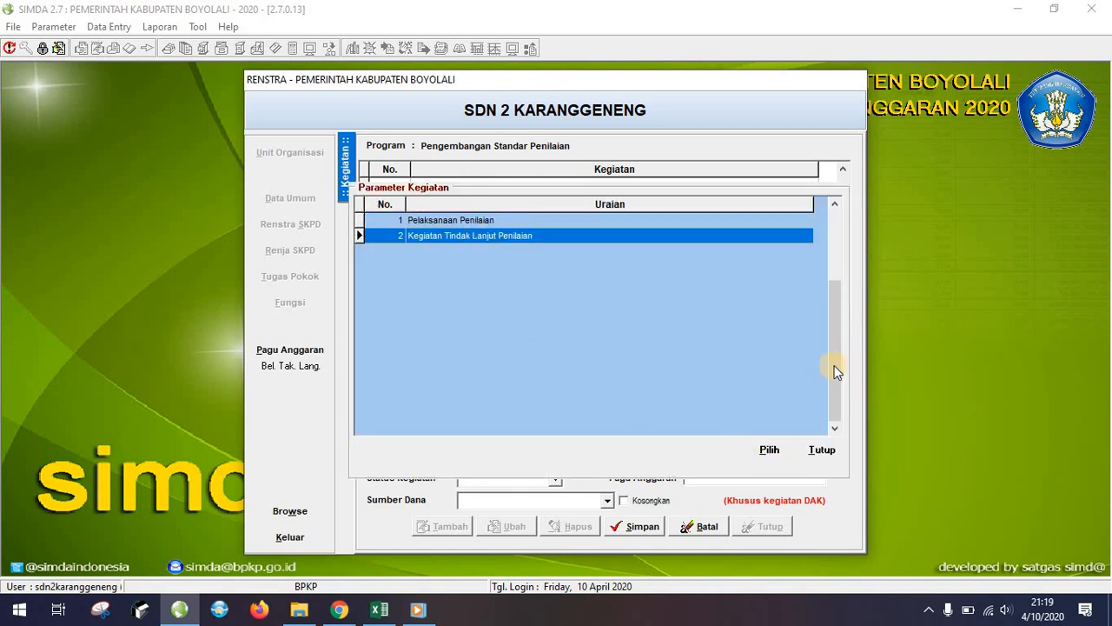
mouse_move(835, 367)
left_mouse_down()
mouse_move(832, 257)
mouse_move(833, 369)
left_mouse_up()
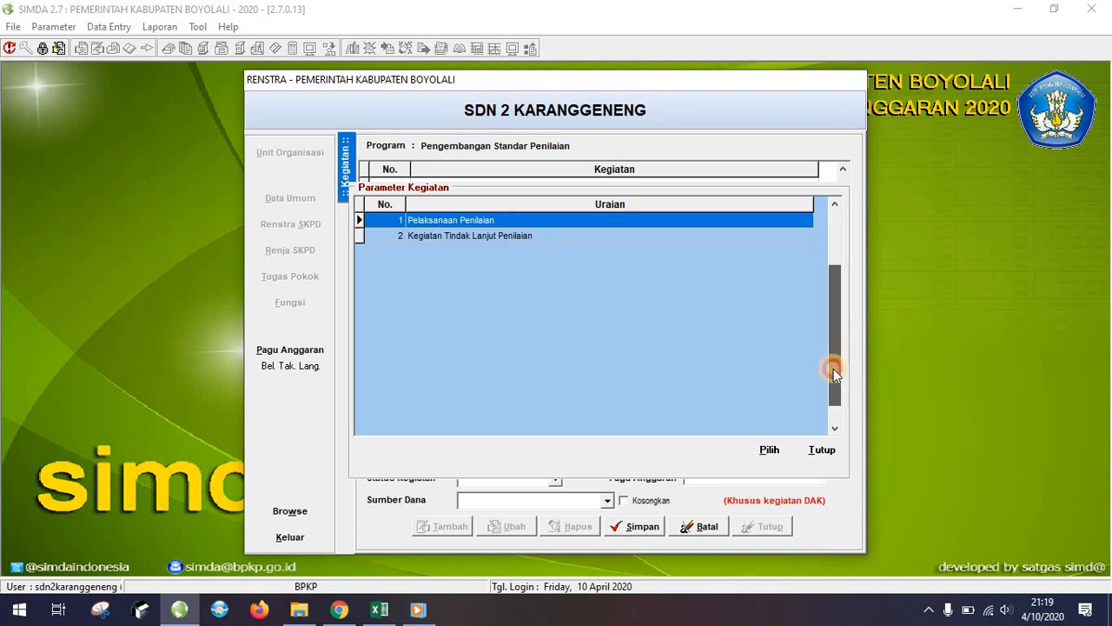
left_click(821, 451)
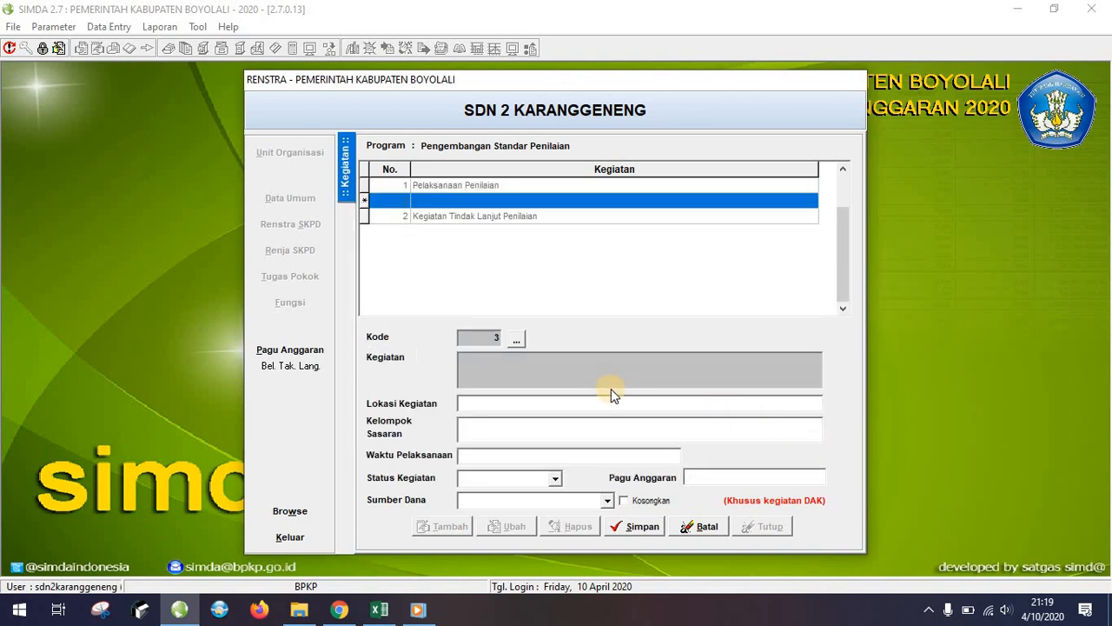
left_click(729, 477)
left_click(699, 529)
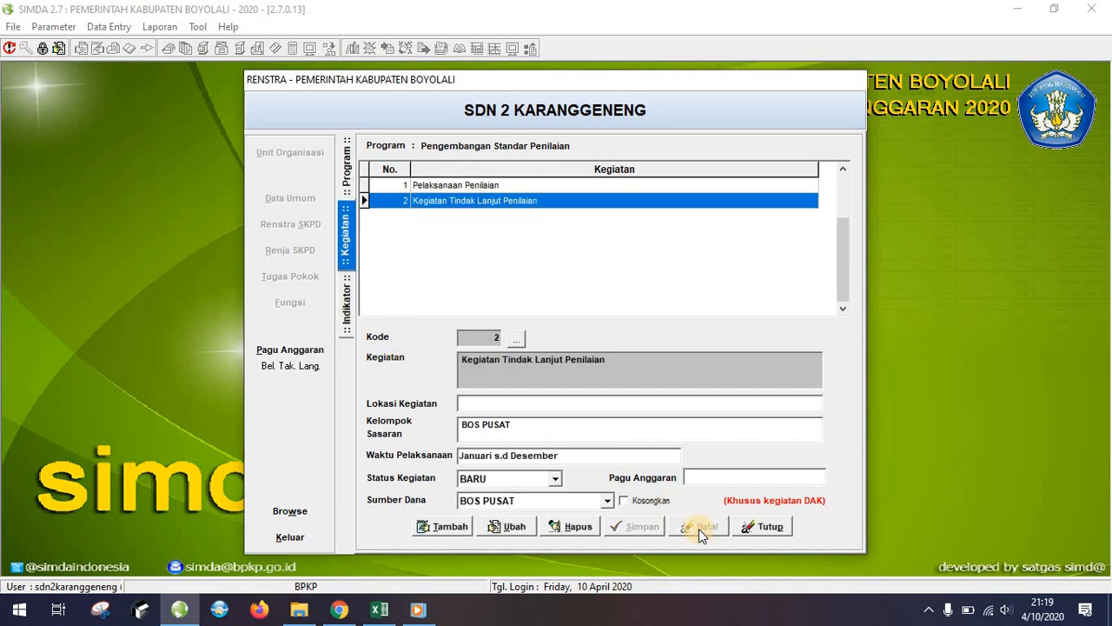
Close the Renja activities and inspect the Renstra SKPD levels down to Sasaran and the unit's Data Umum.
left_click(763, 528)
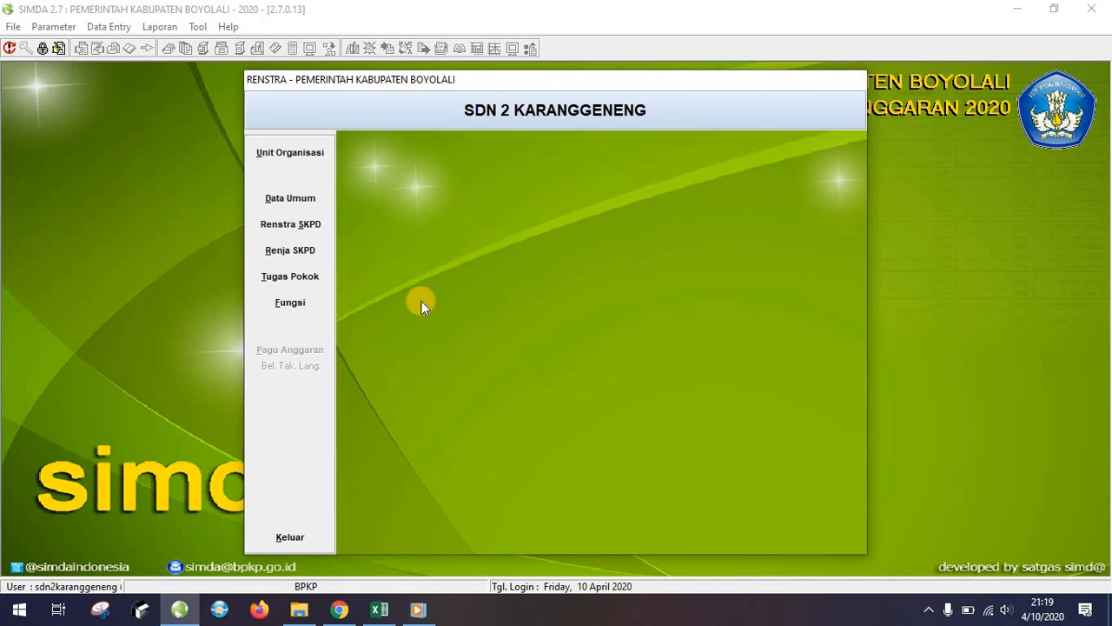
left_click(292, 230)
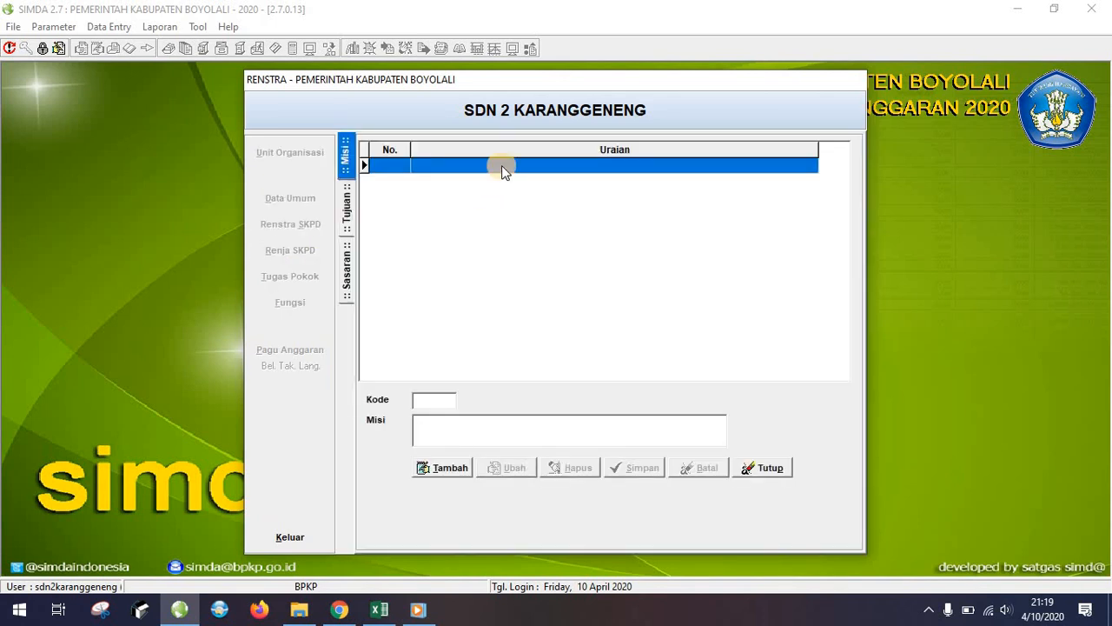
double_click(501, 165)
double_click(501, 166)
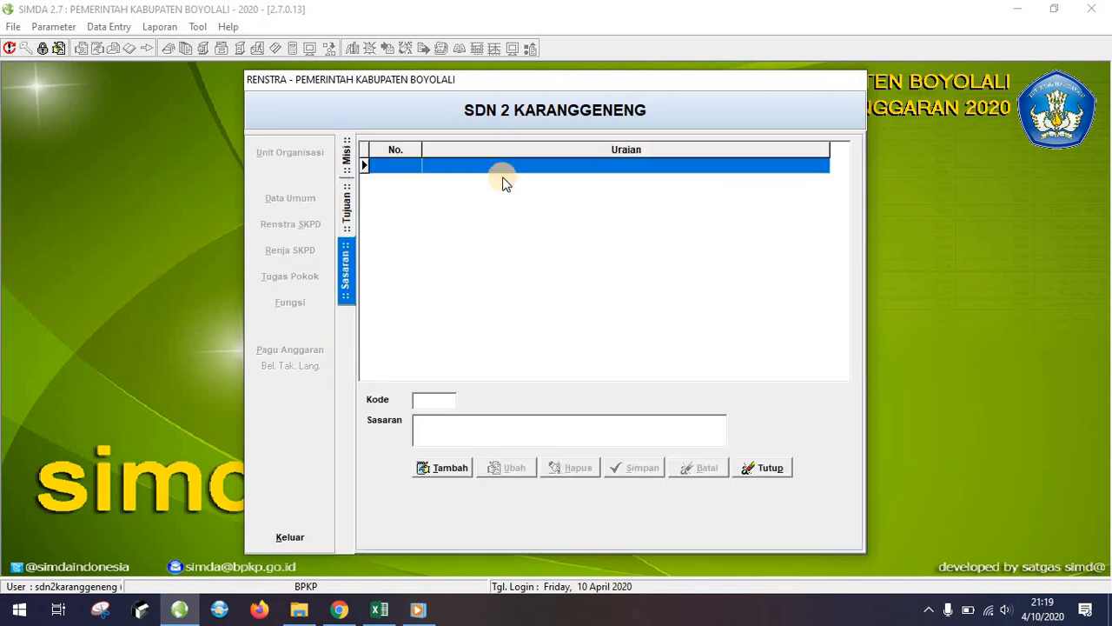
left_click(743, 468)
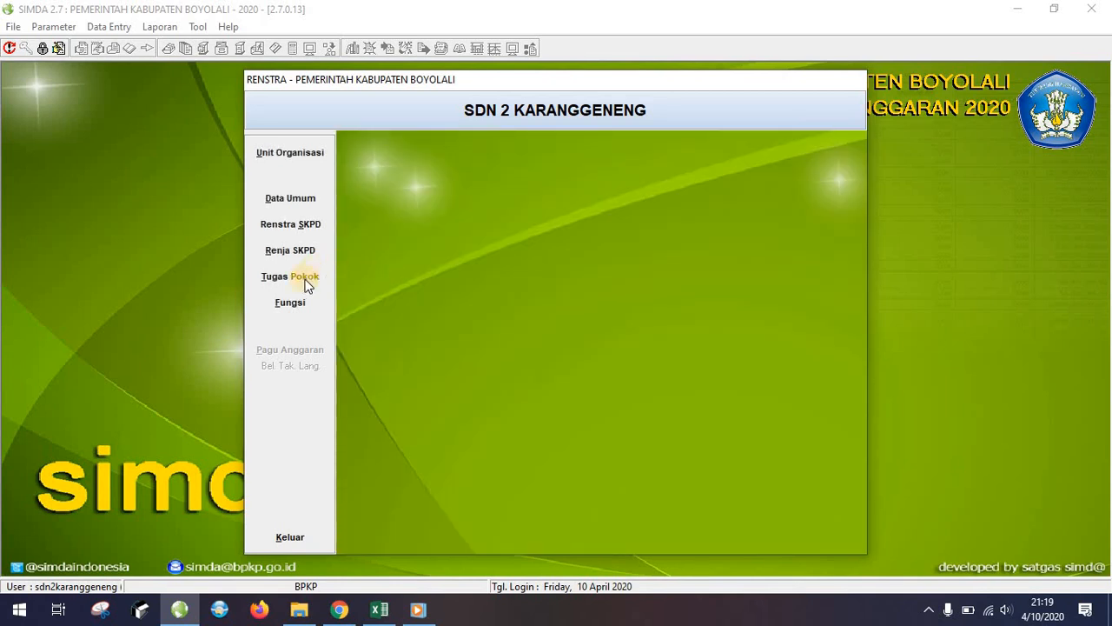
left_click(280, 201)
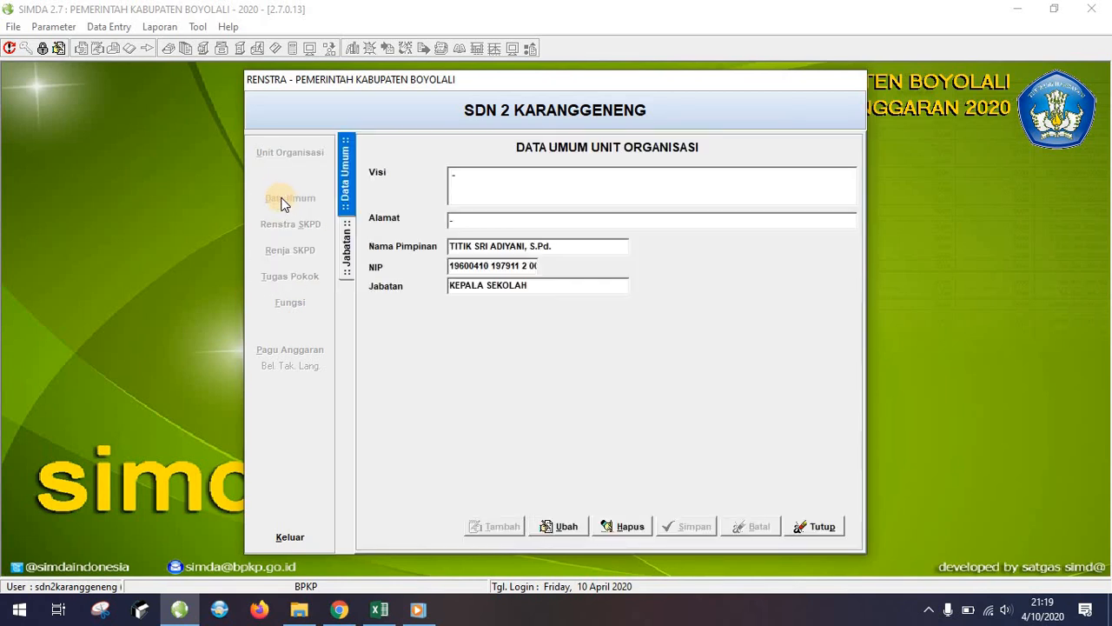
left_click(823, 527)
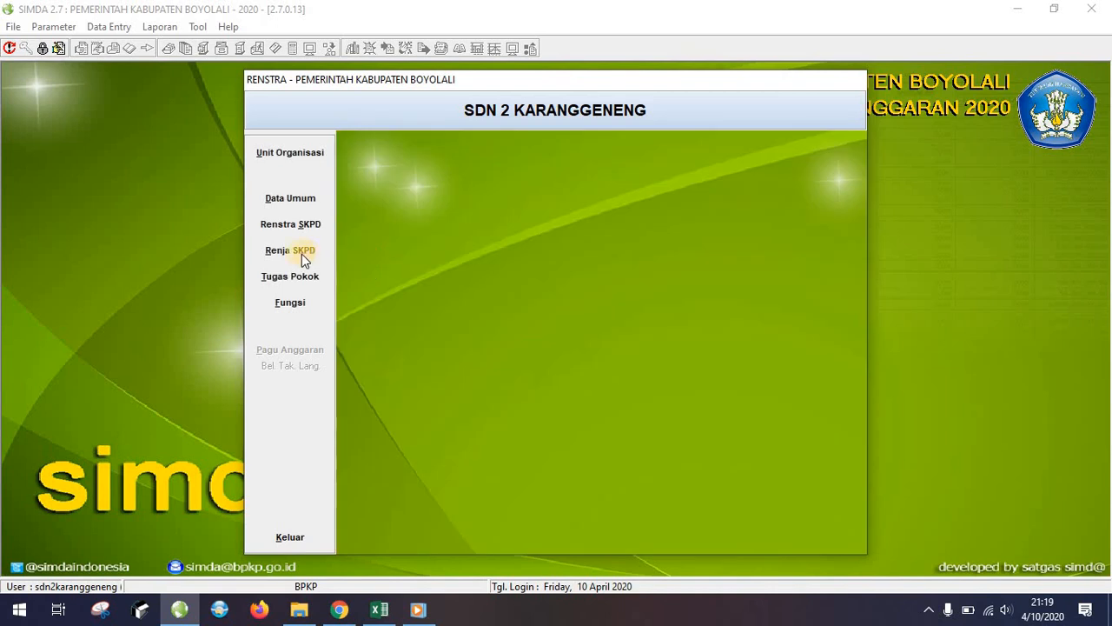
Reopen Renja SKPD and show the activities of the Pengembangan Standar Penilaian program.
left_click(302, 252)
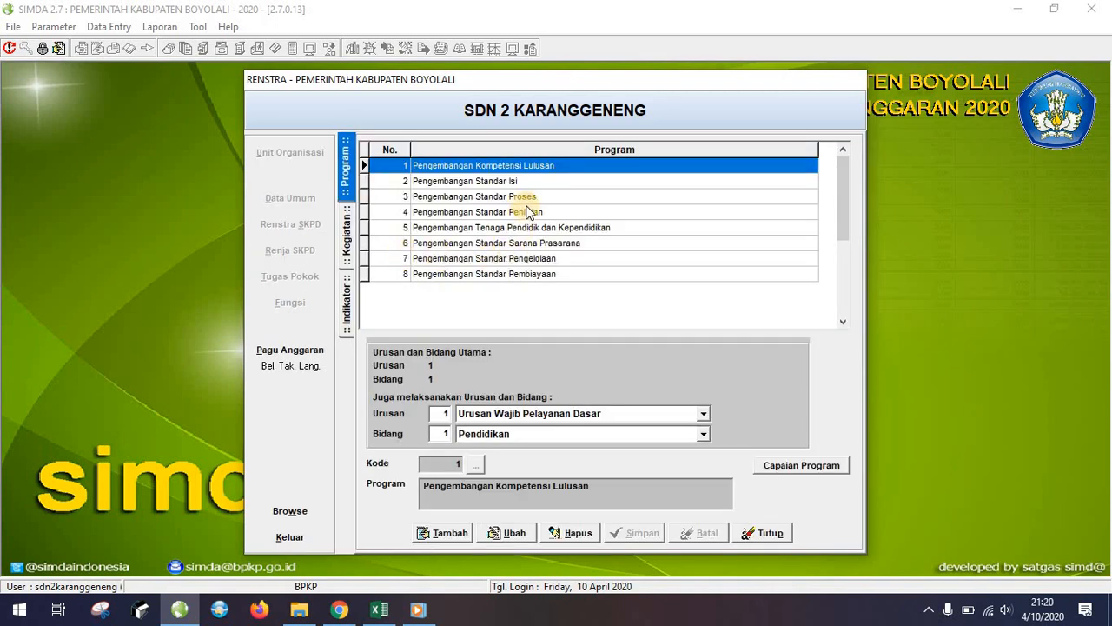
left_click(529, 214)
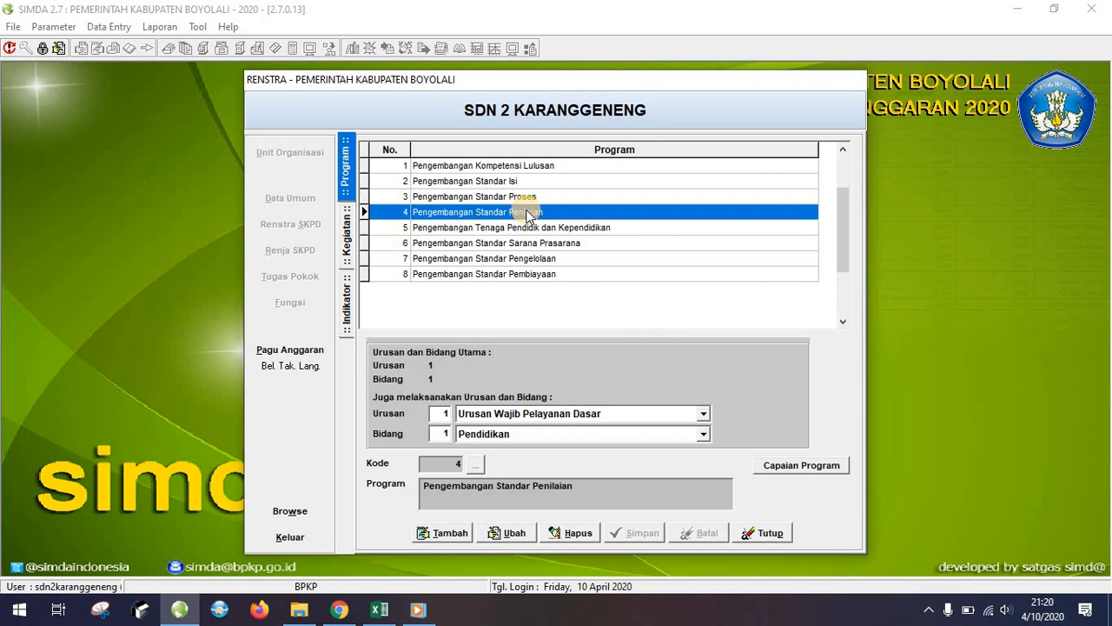
scroll(563, 475, "down", 4)
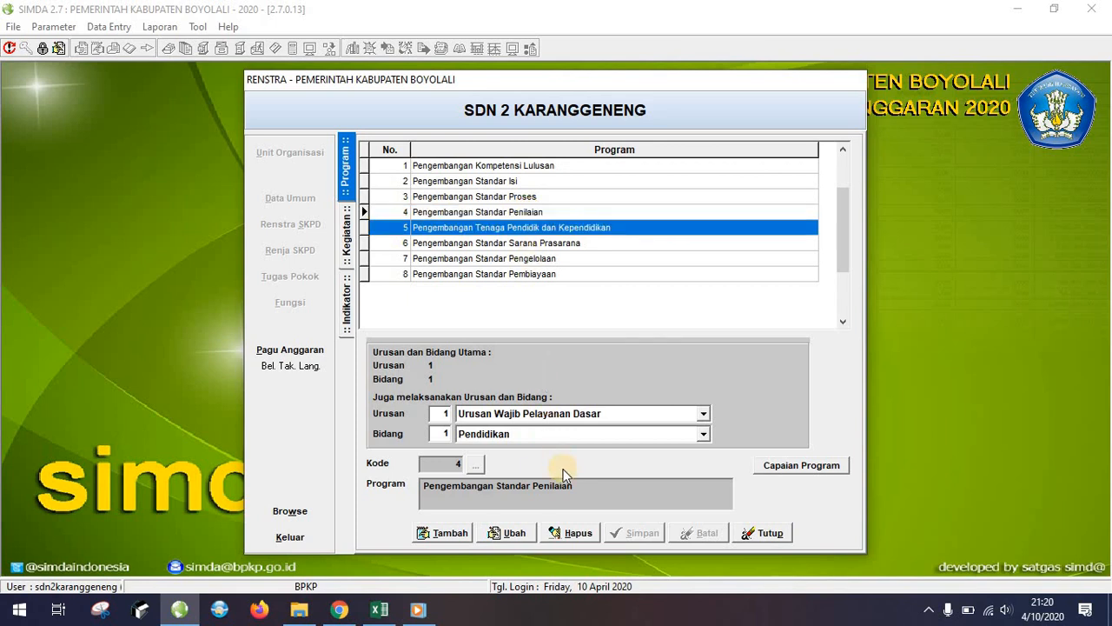
scroll(541, 392, "up", 5)
scroll(537, 217, "down", 2)
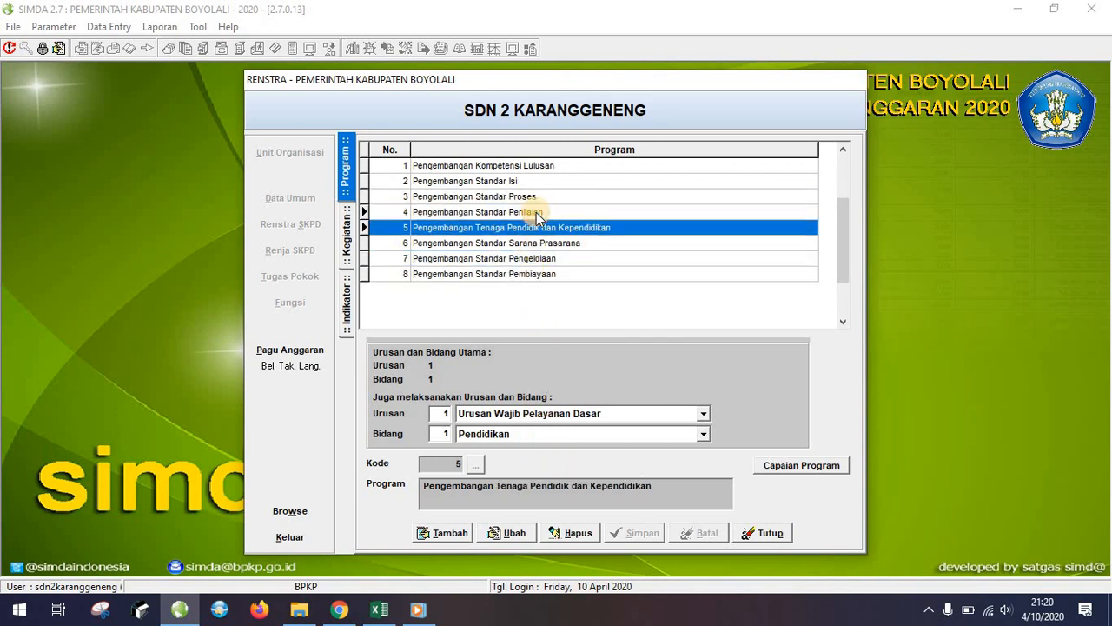
double_click(537, 214)
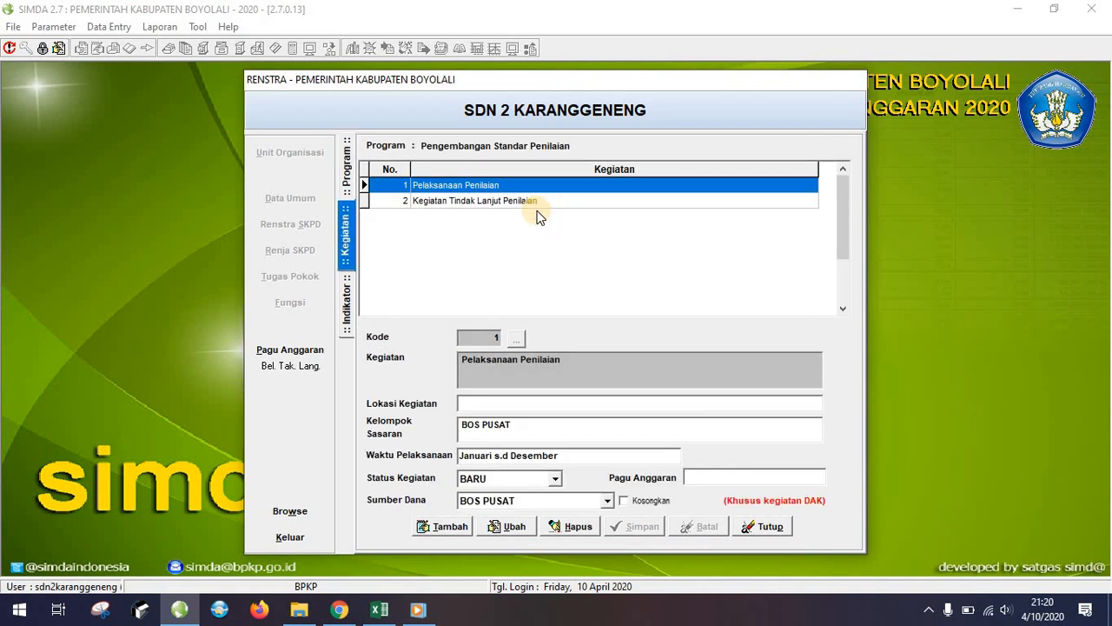
Examine the Pelaksanaan Penilaian activity's details, including Kelompok Sasaran, and its Indikator page.
left_click(554, 369)
left_click(521, 403)
left_click(535, 427)
left_click_drag(538, 425, 459, 424)
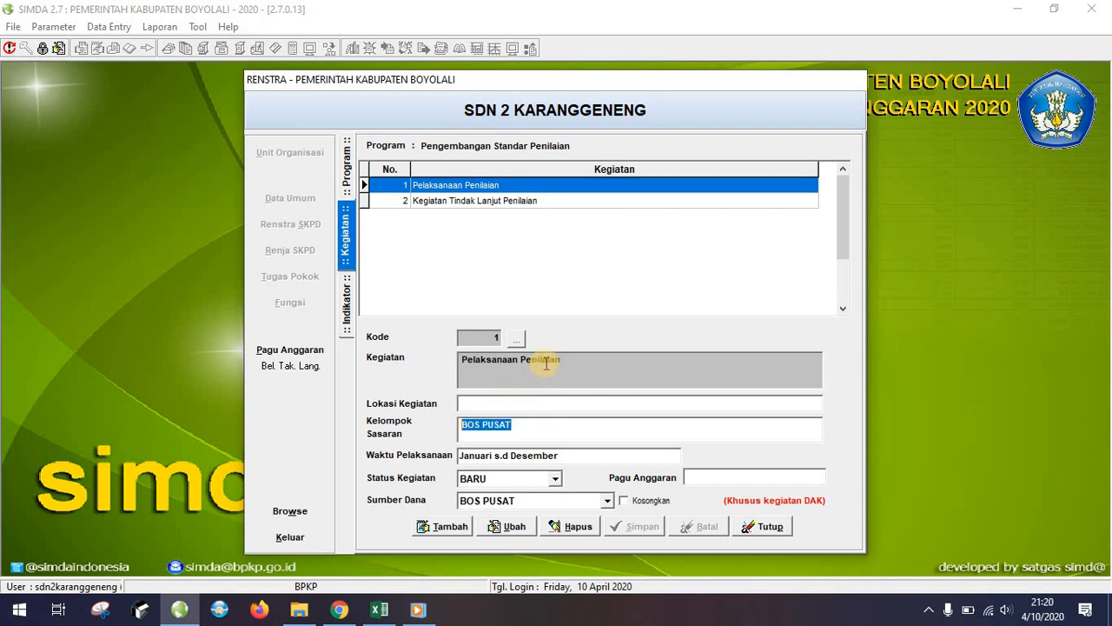
left_click(555, 364)
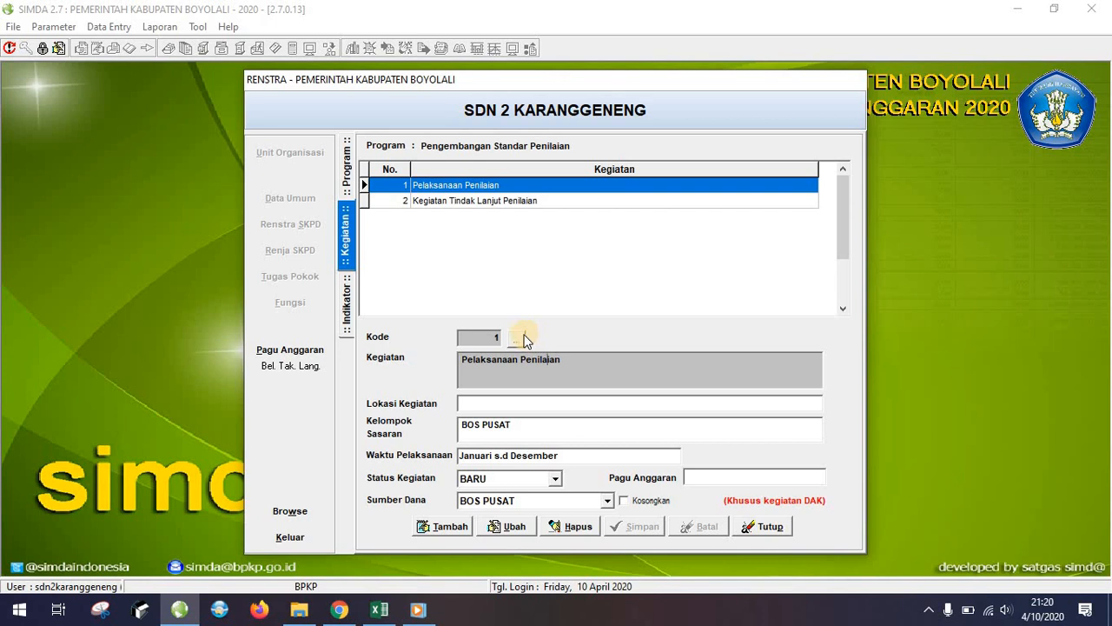
left_click(345, 318)
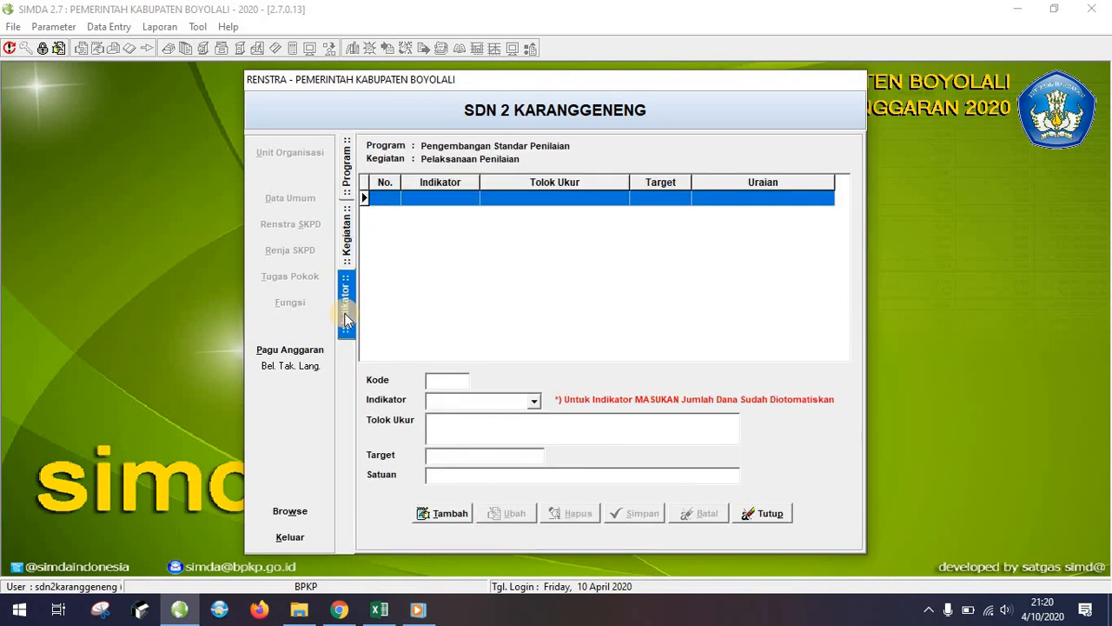
left_click(346, 261)
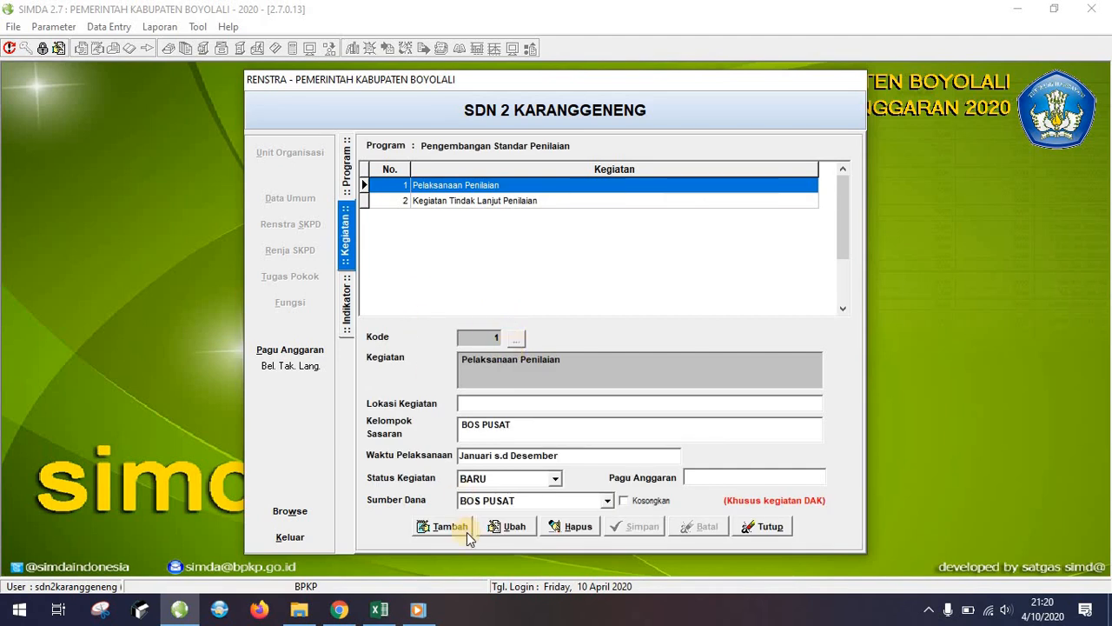
Try adding a new activity with Kegiatan Tindak Lanjut Penilaian picked from the Parameter Kegiatan list, then cancel it.
left_click(440, 526)
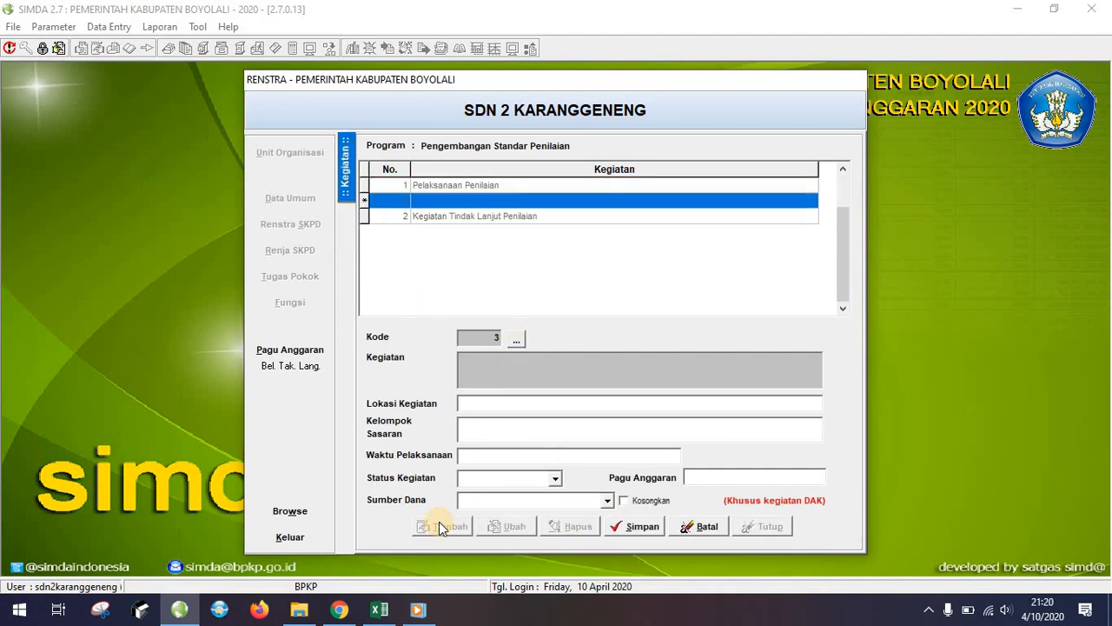
left_click(519, 366)
left_click(516, 339)
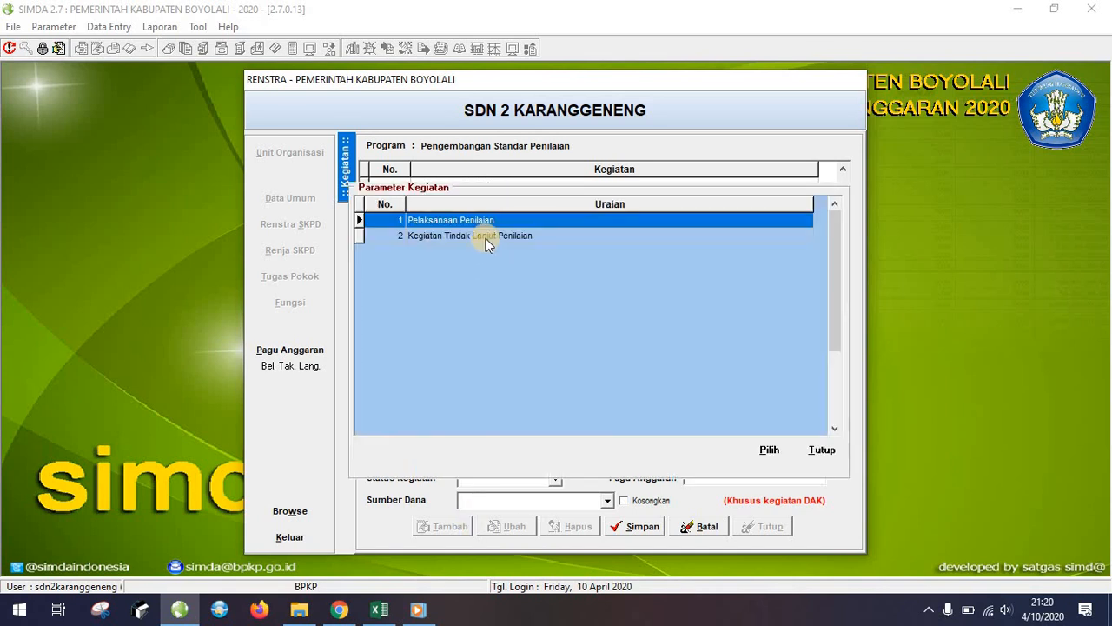
double_click(486, 237)
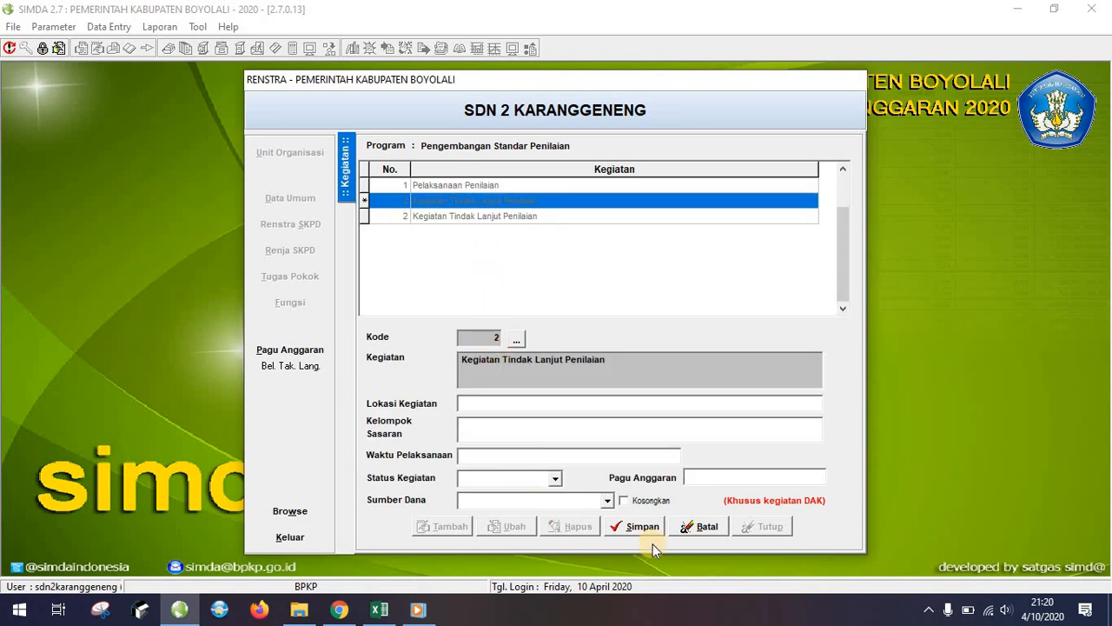
left_click(704, 529)
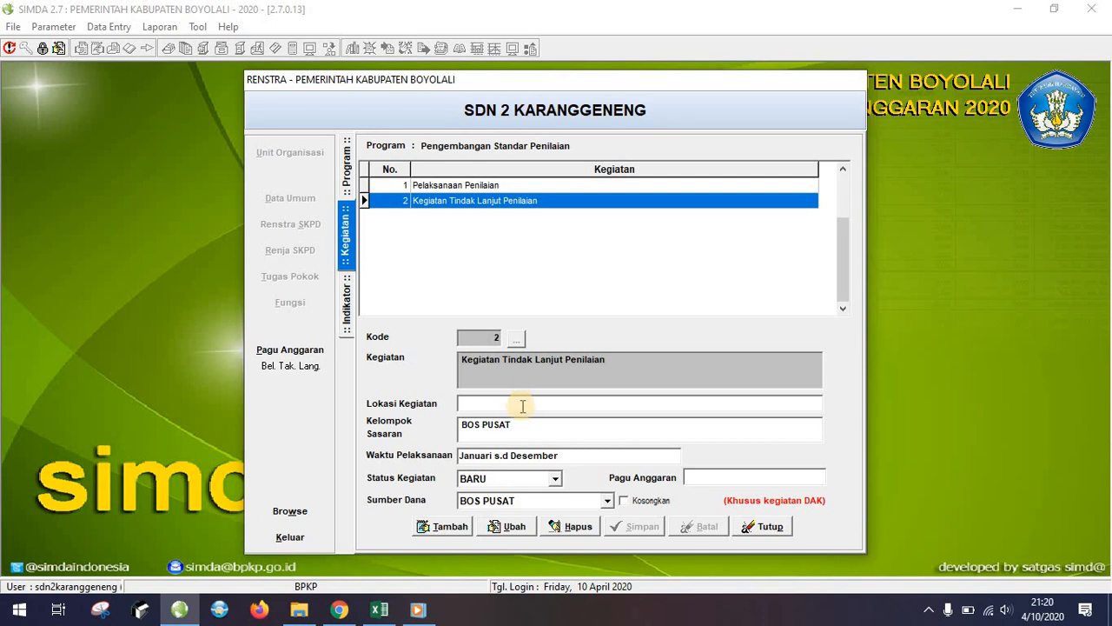
Check the Status Kegiatan choices and the Indikator page of Kegiatan Tindak Lanjut Penilaian.
left_click(557, 479)
left_click(557, 489)
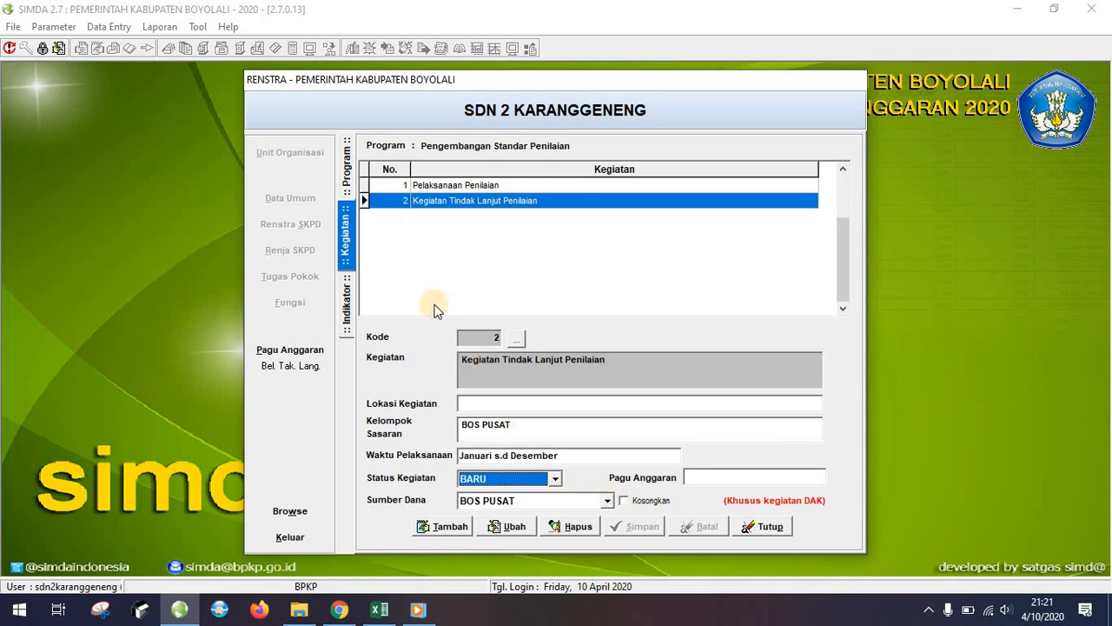
left_click(348, 306)
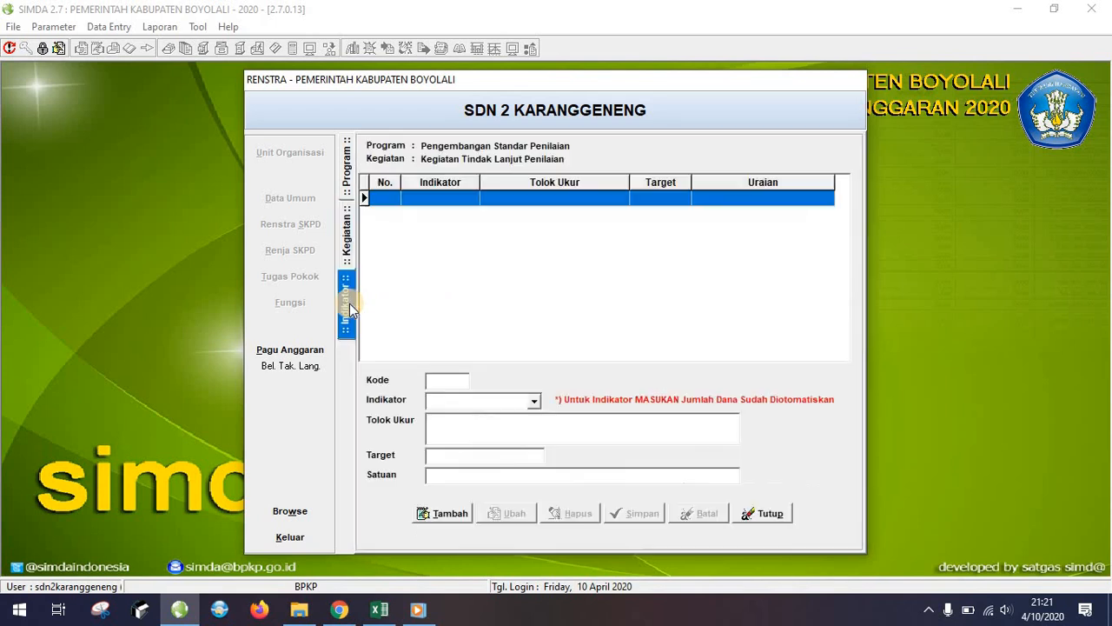
left_click(348, 259)
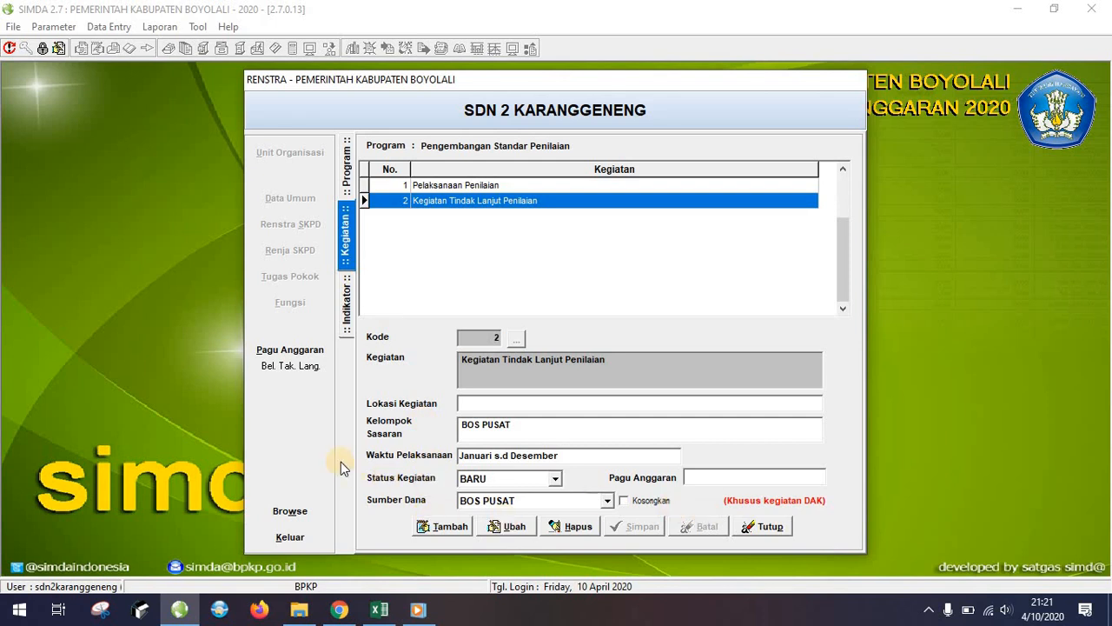
Close the Renja window and examine the Excel RKAS sheet from Laporan Hasil Penilaian down to the Honorariun GTT / PTT row under Pengembangan Standar Pembiayaan.
left_click(781, 527)
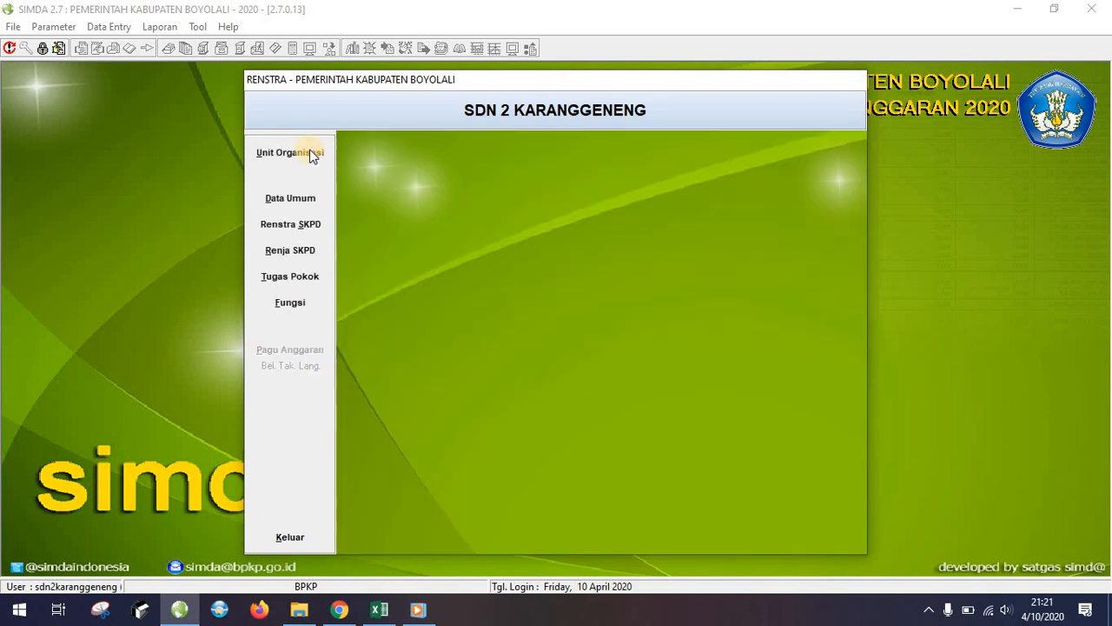
left_click(290, 537)
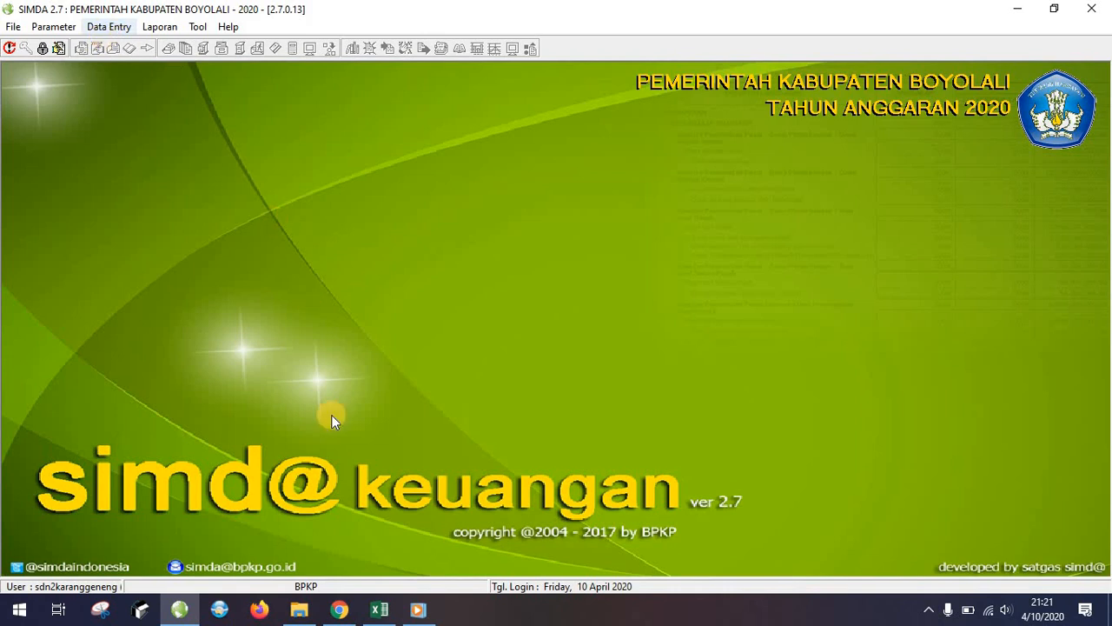
left_click(380, 611)
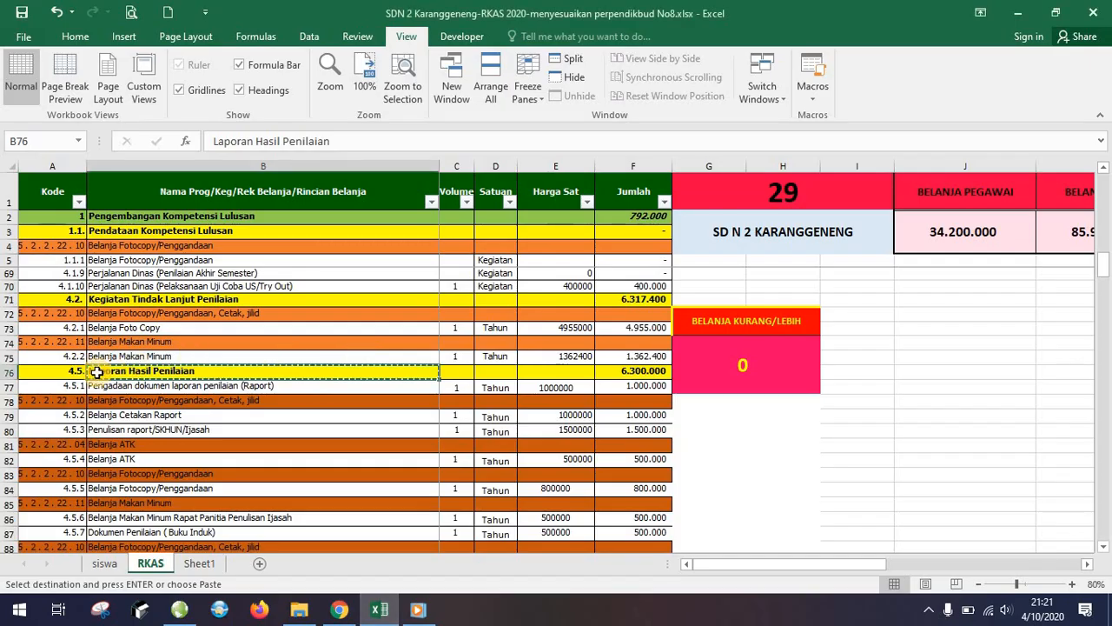
scroll(248, 383, "down", 6)
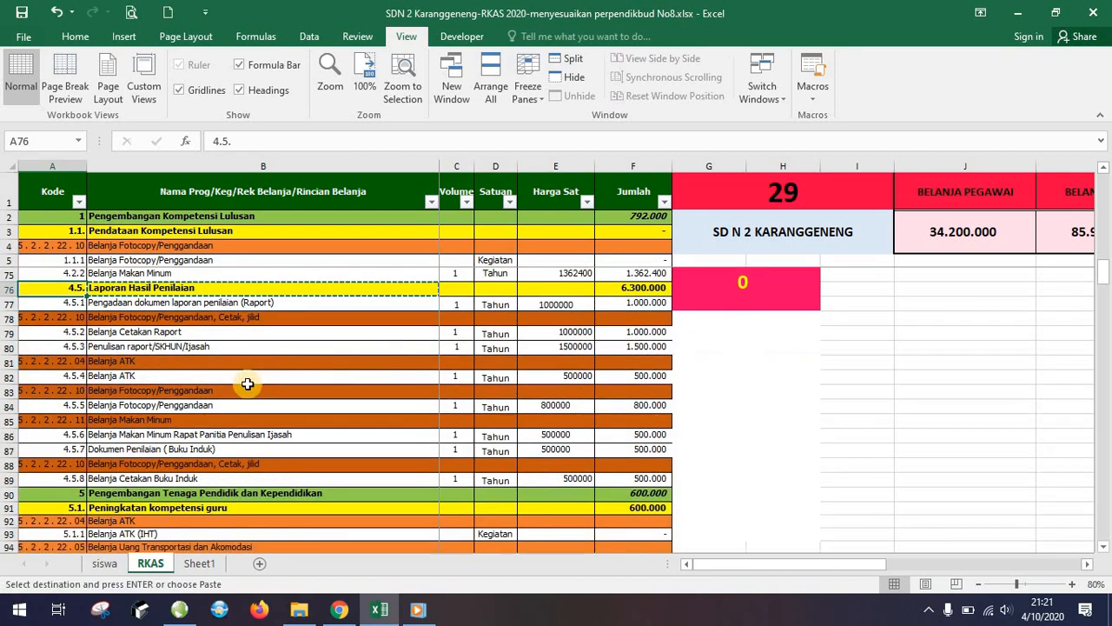
left_click(252, 322)
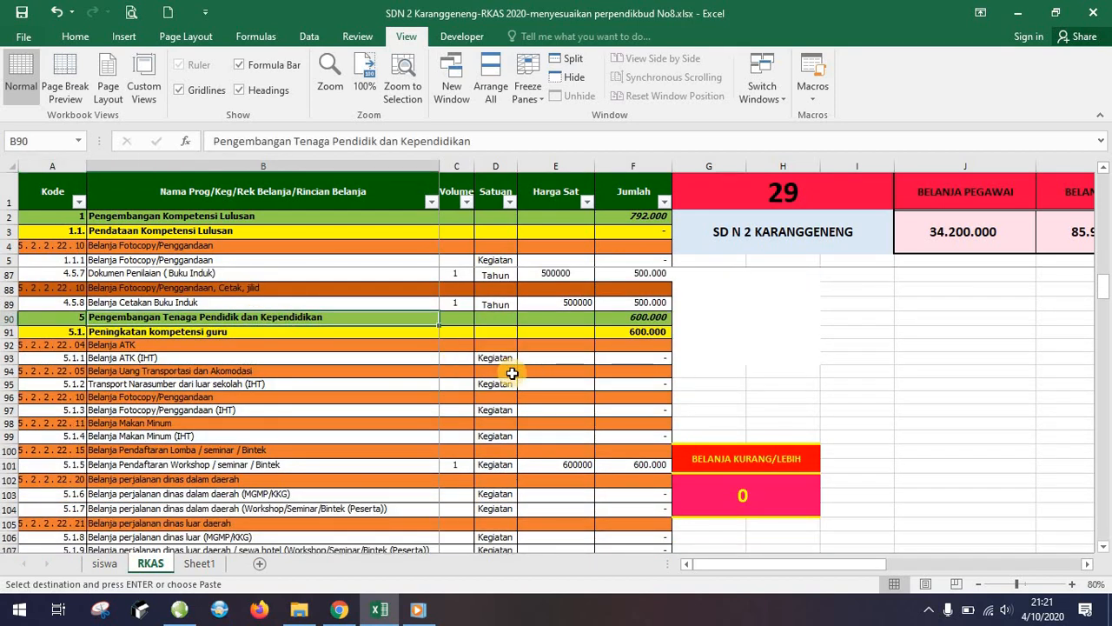
scroll(516, 470, "down", 1)
scroll(516, 471, "down", 20)
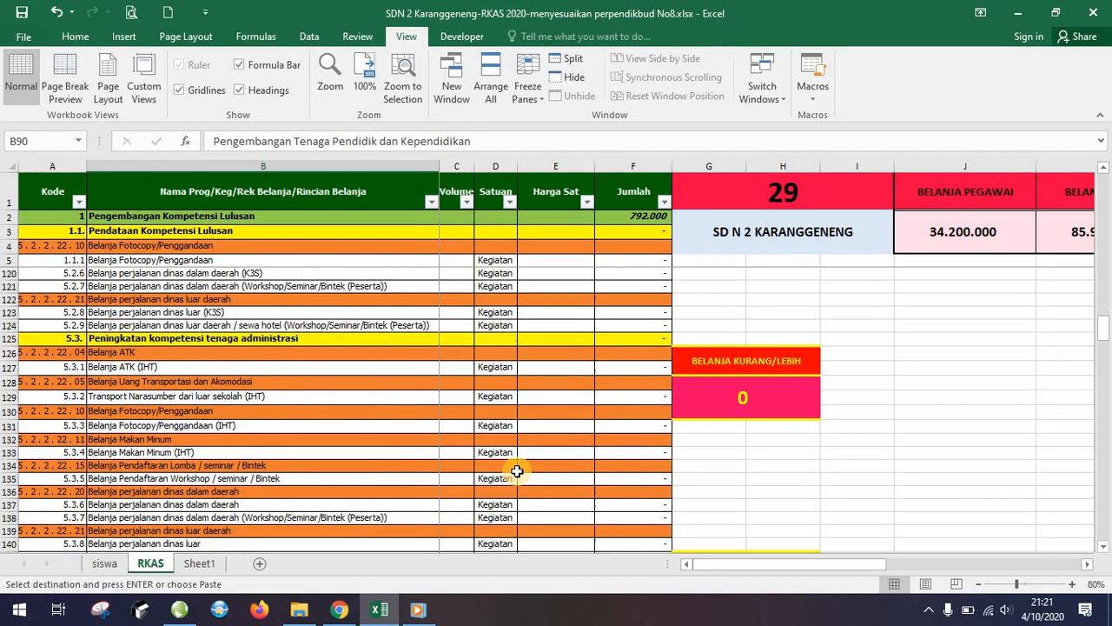
scroll(516, 470, "down", 9)
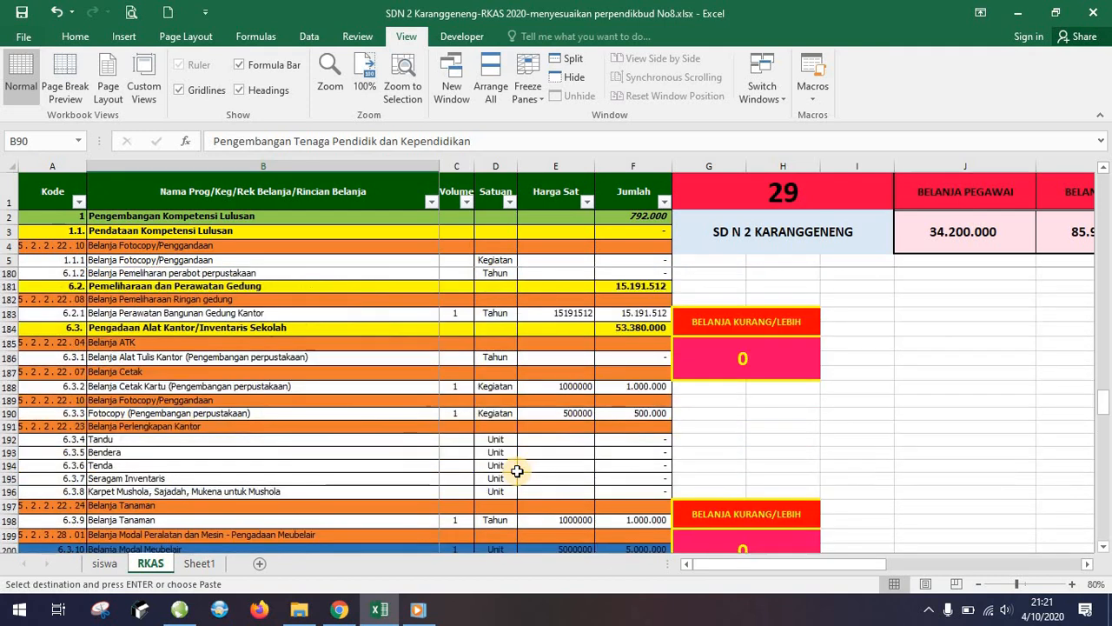
scroll(517, 471, "up", 4)
scroll(516, 471, "down", 13)
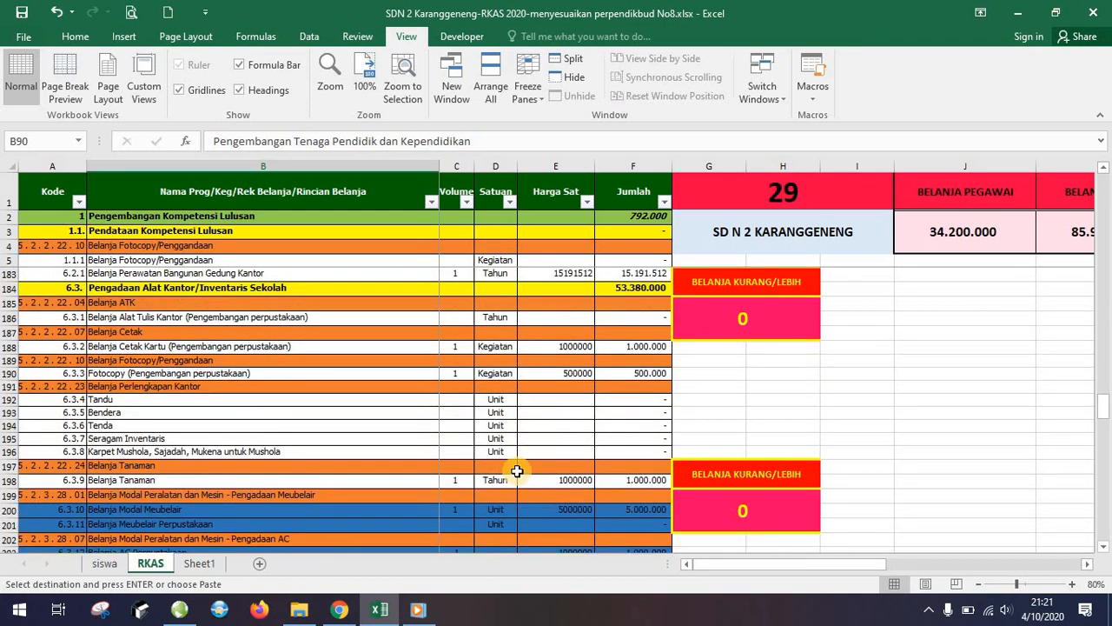
scroll(516, 470, "down", 16)
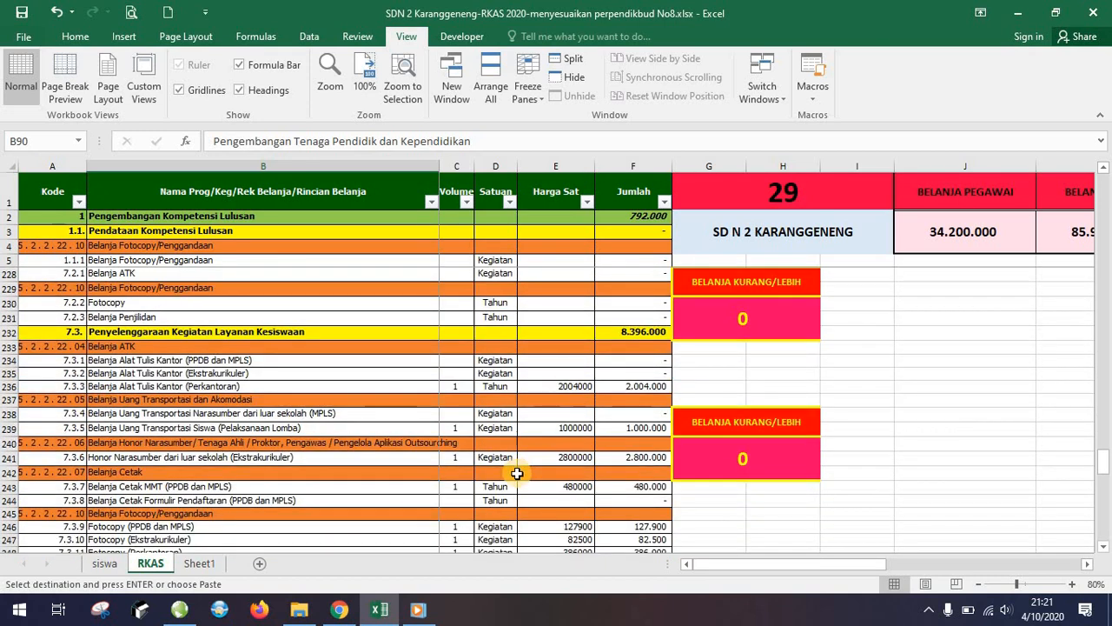
scroll(516, 474, "down", 1)
scroll(516, 474, "up", 2)
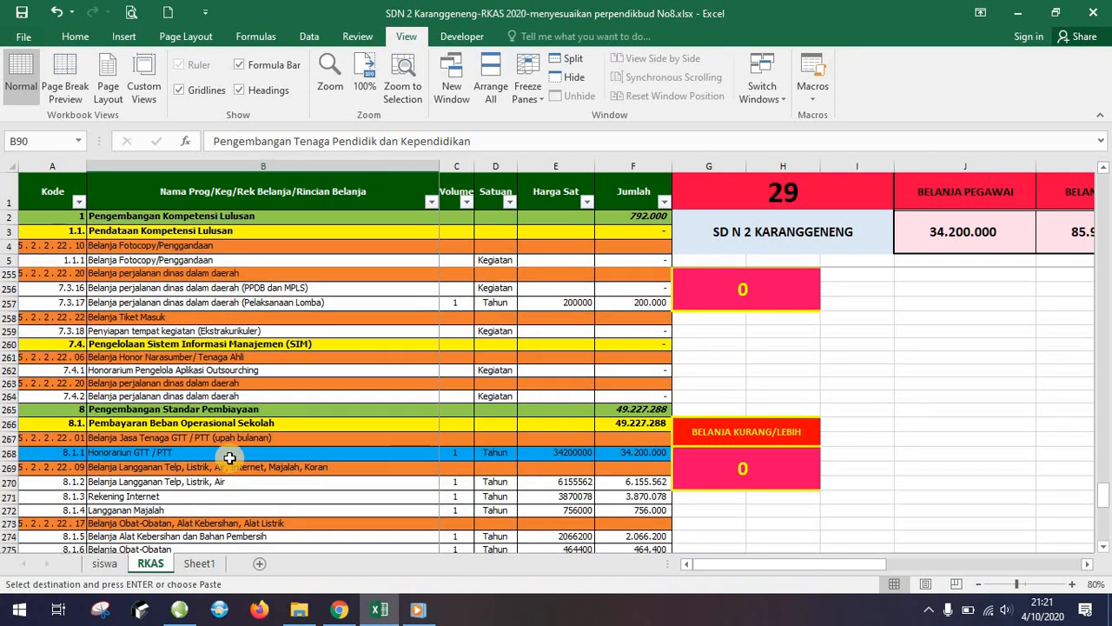
left_click(187, 454)
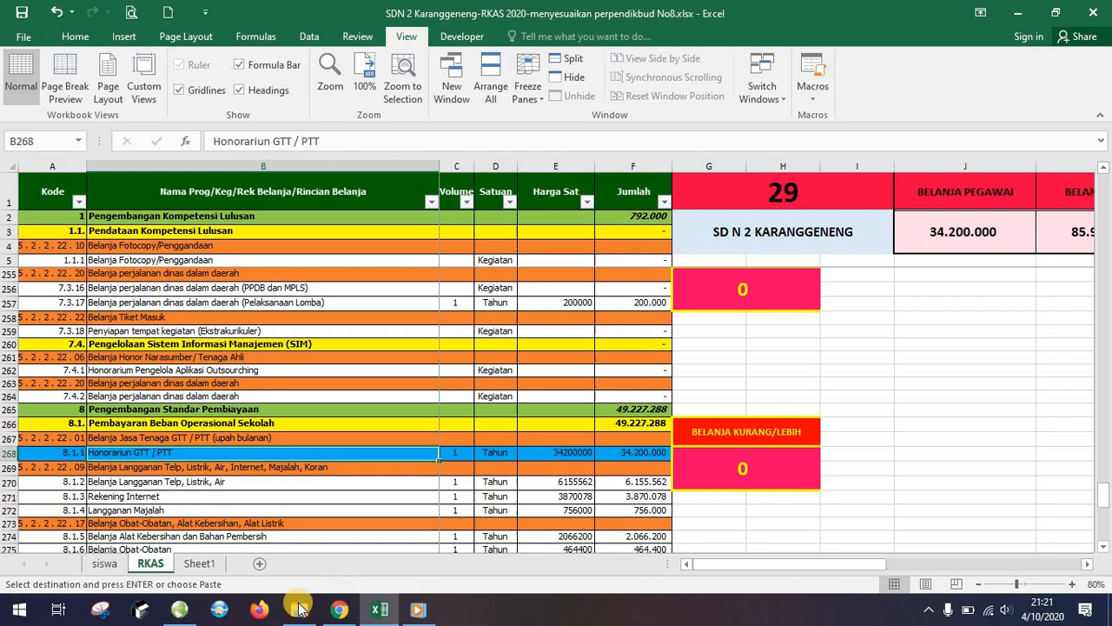
Switch to SIMDA and open Belanja Langsung in the SKPD budget entry (RKA SKPD) of SDN 2 Karanggeneng.
left_click(179, 608)
left_click(108, 26)
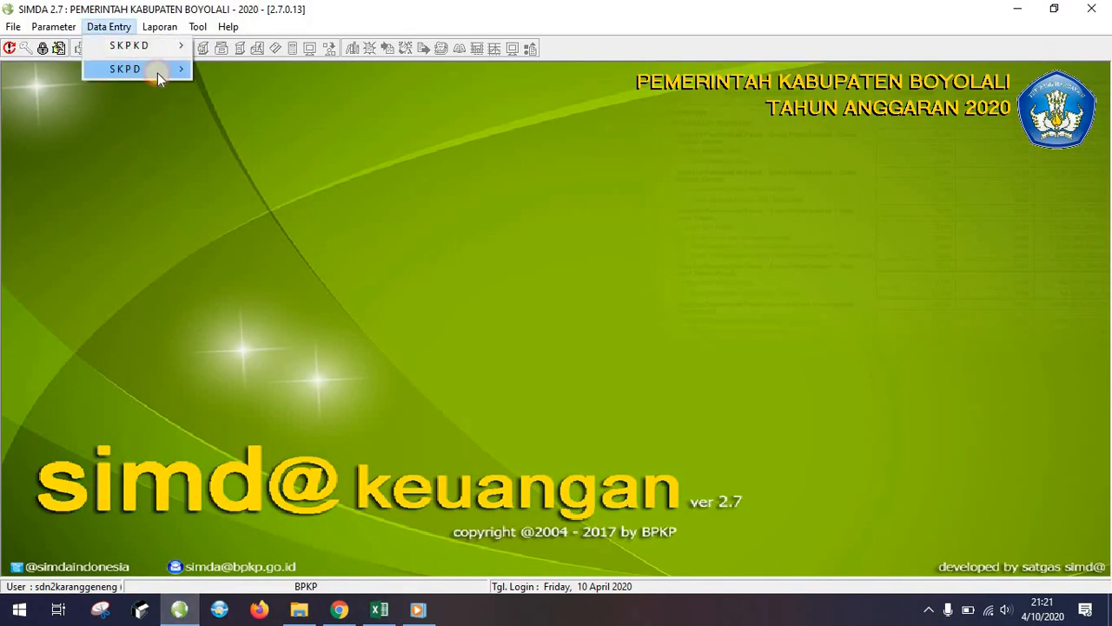
mouse_move(148, 68)
mouse_move(238, 68)
left_click(368, 89)
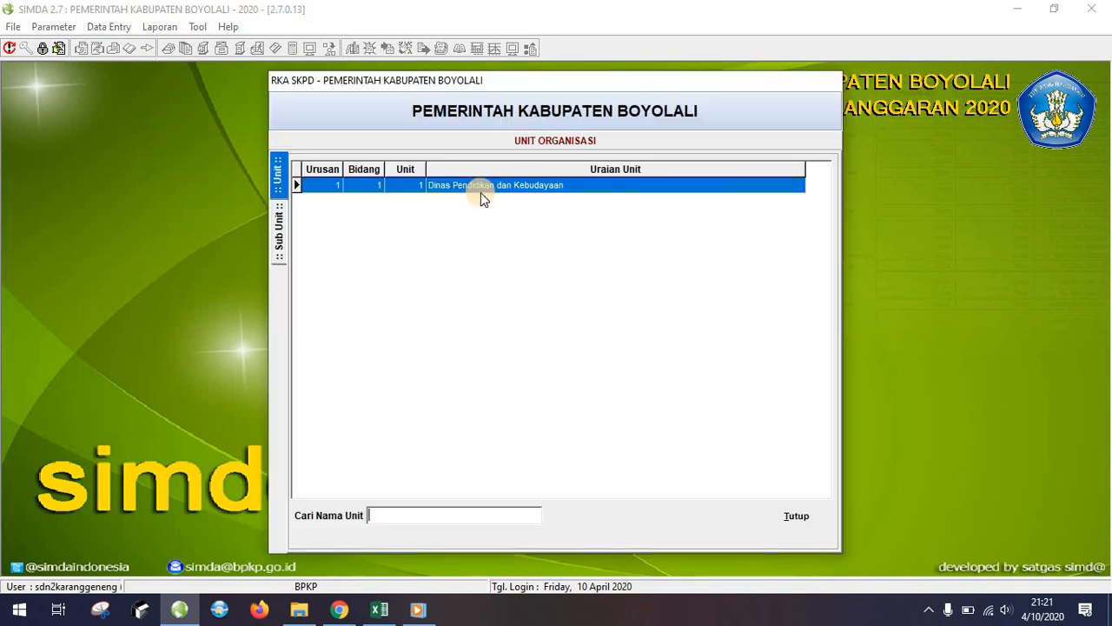
double_click(484, 193)
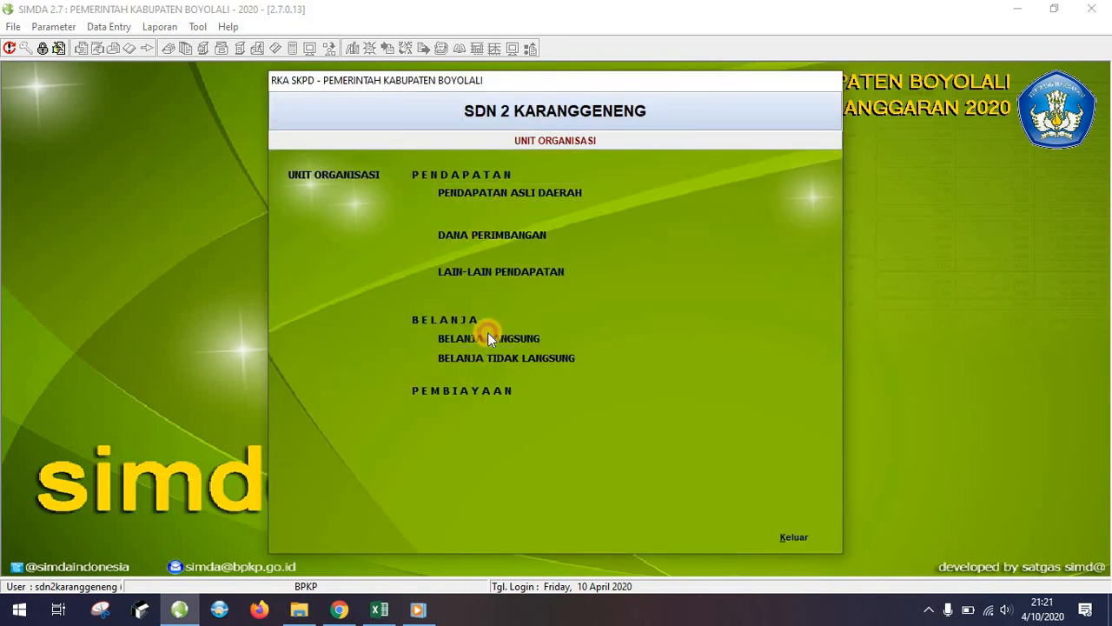
left_click(575, 334)
Show the sub-details of Belanja Jasa Tenaga GTT / PTT under Pengembangan Standar Pembiayaan, activity Pembayaran Beban Operasional Sekolah.
double_click(466, 294)
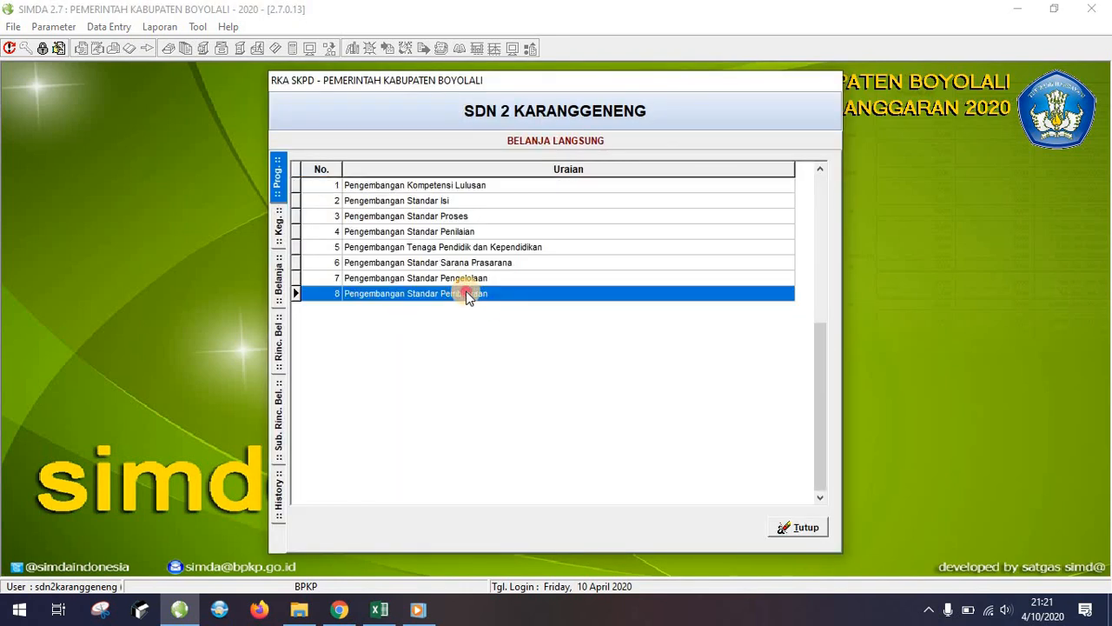
double_click(466, 215)
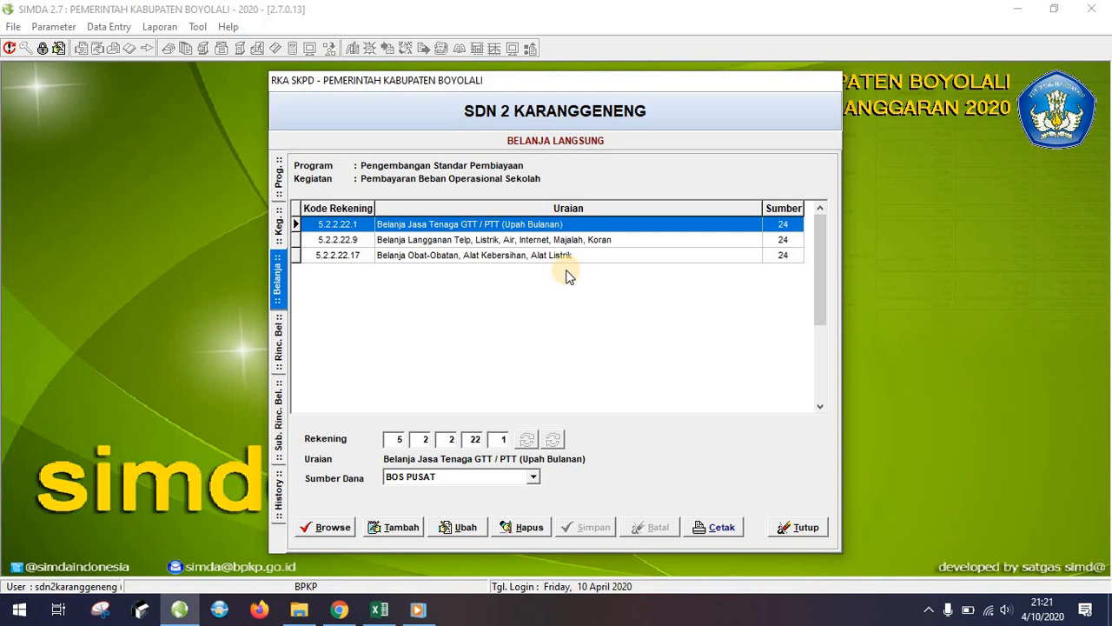
double_click(549, 225)
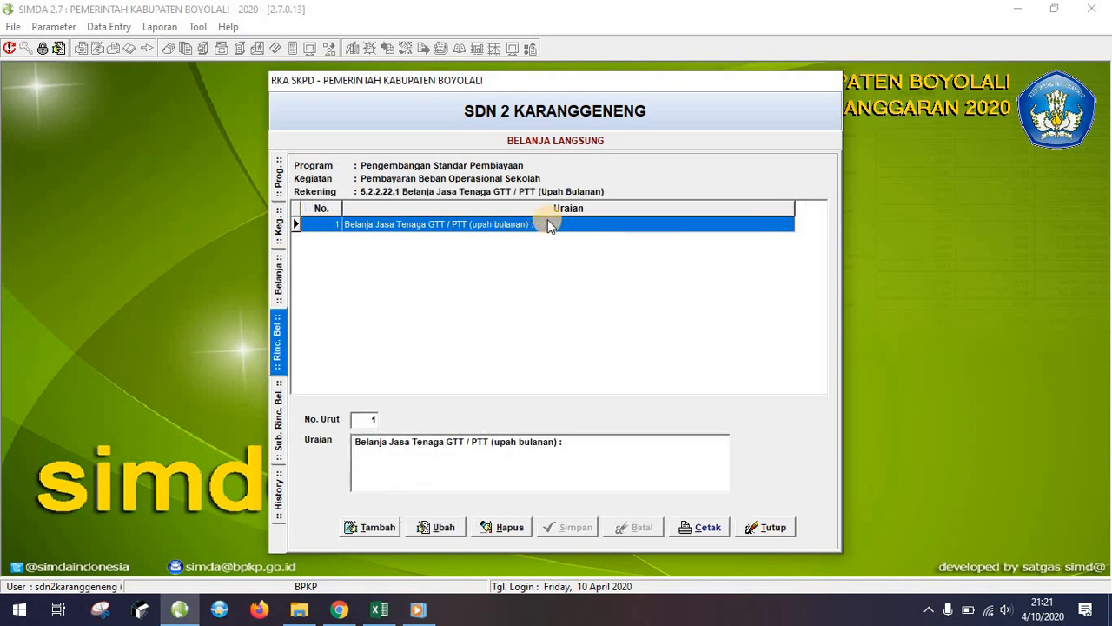
double_click(549, 224)
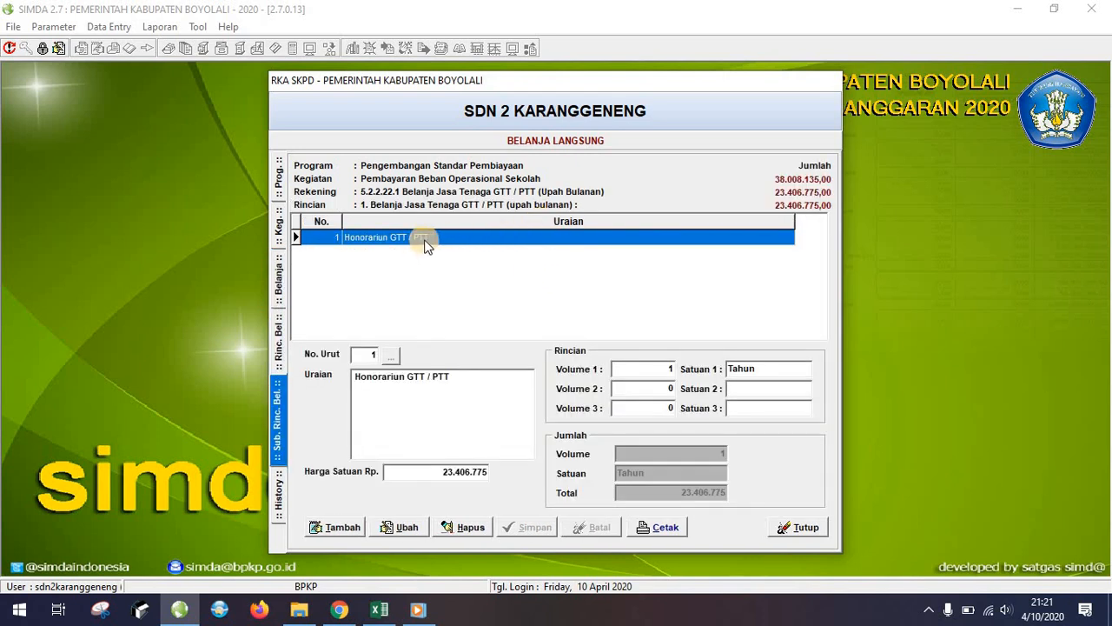
Try adding a sub-detail to Belanja Jasa Tenaga GTT / PTT from the Parameter Standar Harga list, then cancel it.
left_click(345, 526)
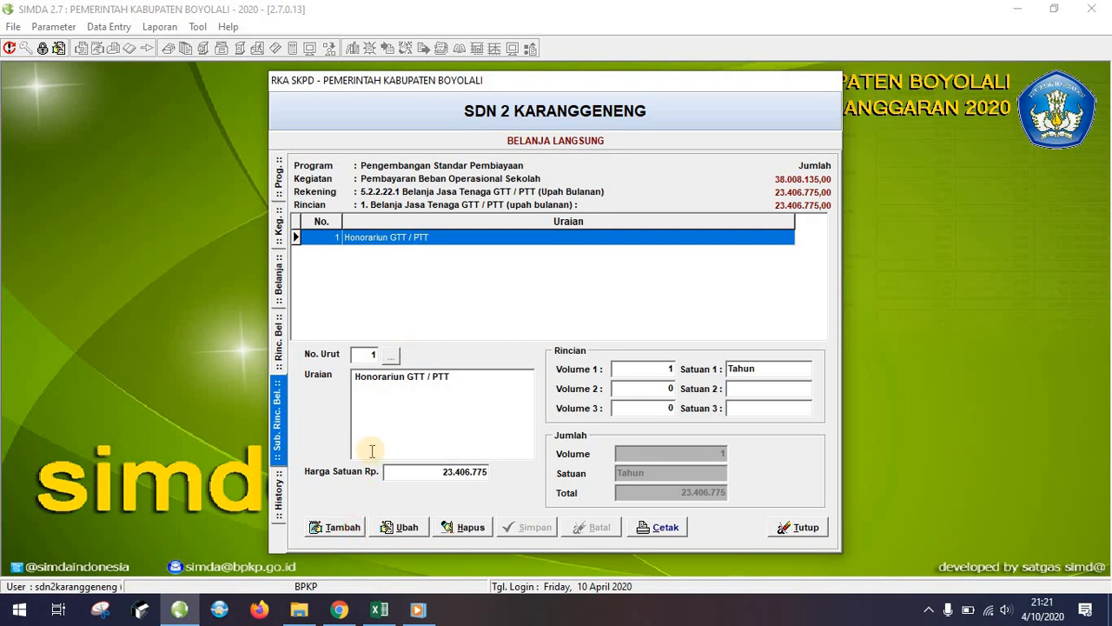
left_click(391, 358)
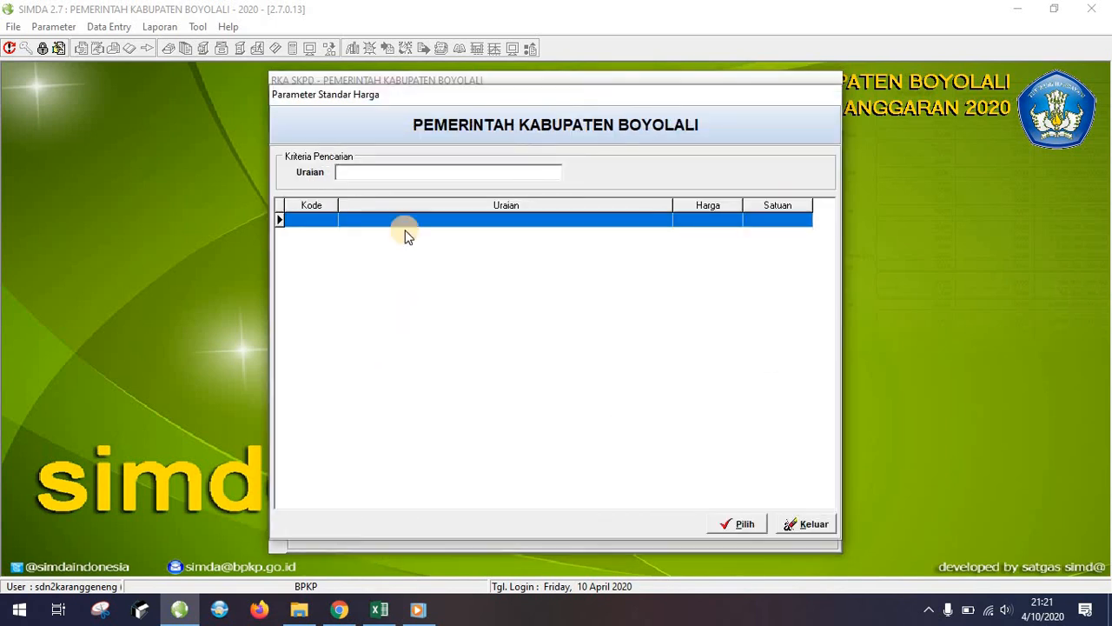
left_click(447, 171)
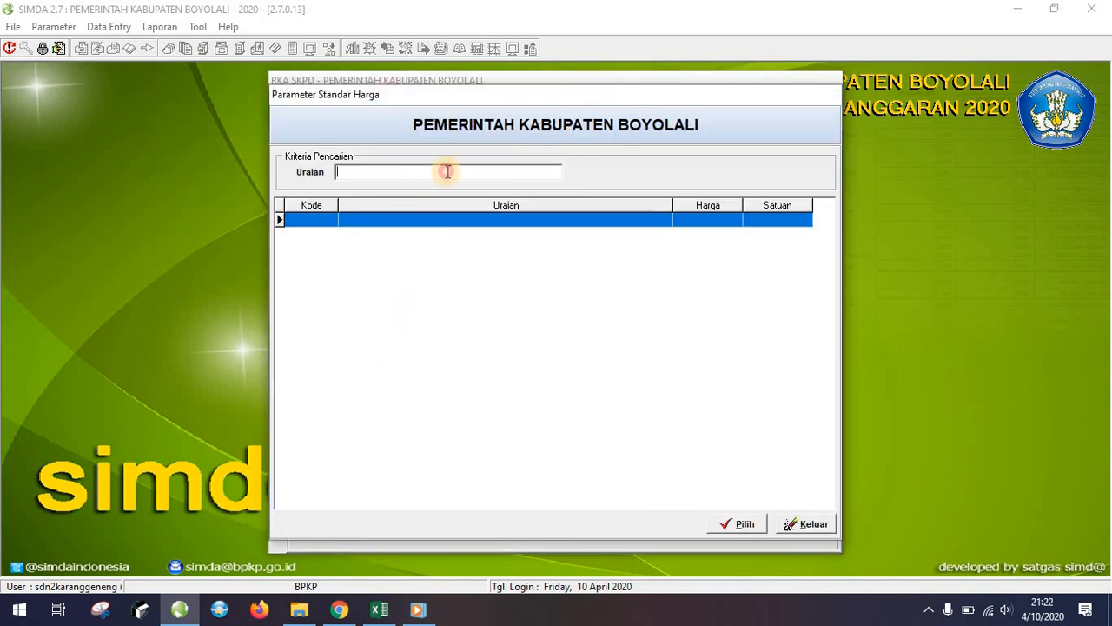
double_click(440, 219)
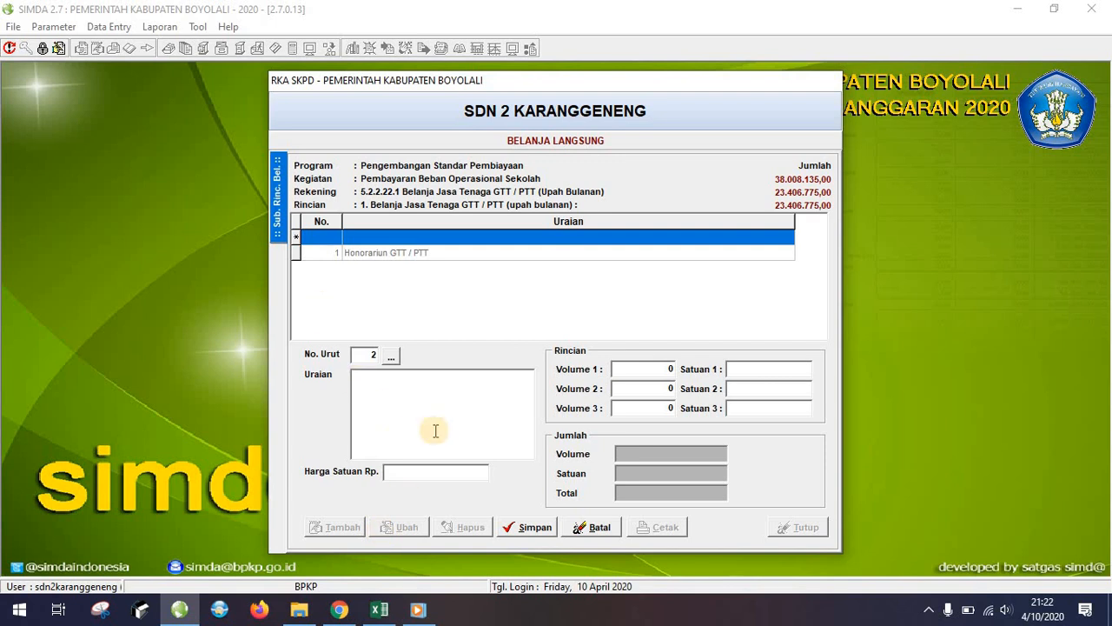
left_click(587, 528)
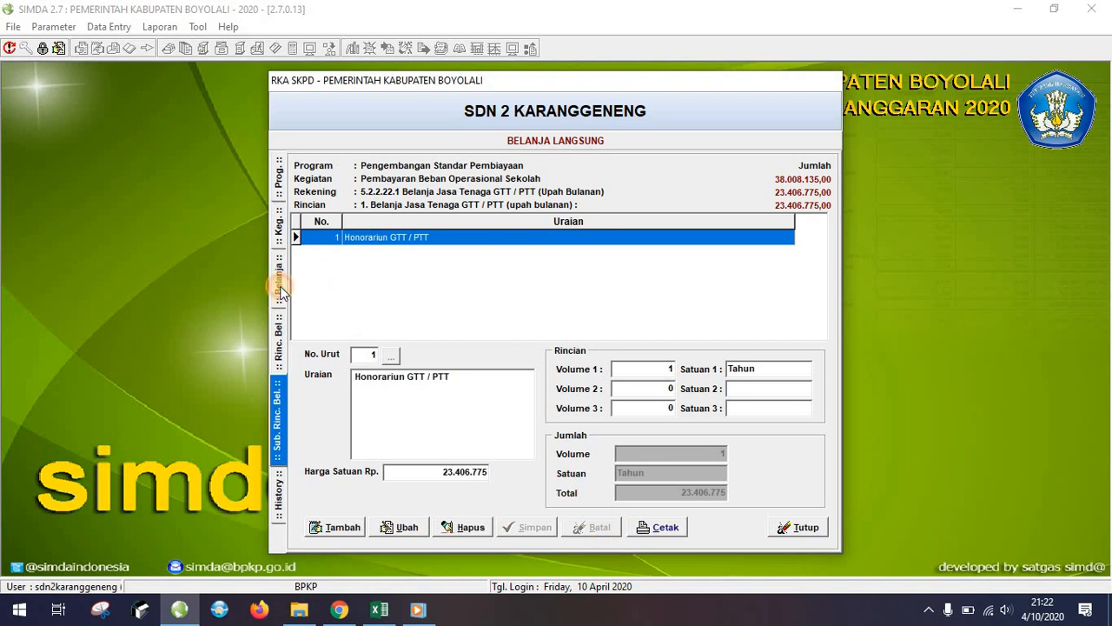
left_click(279, 287)
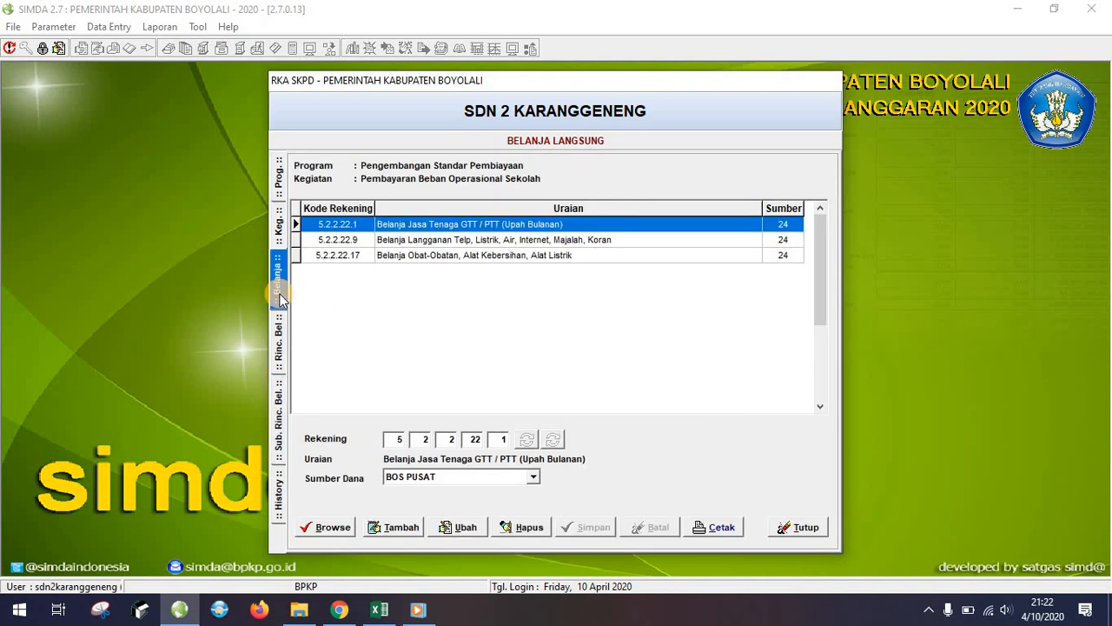
left_click(391, 528)
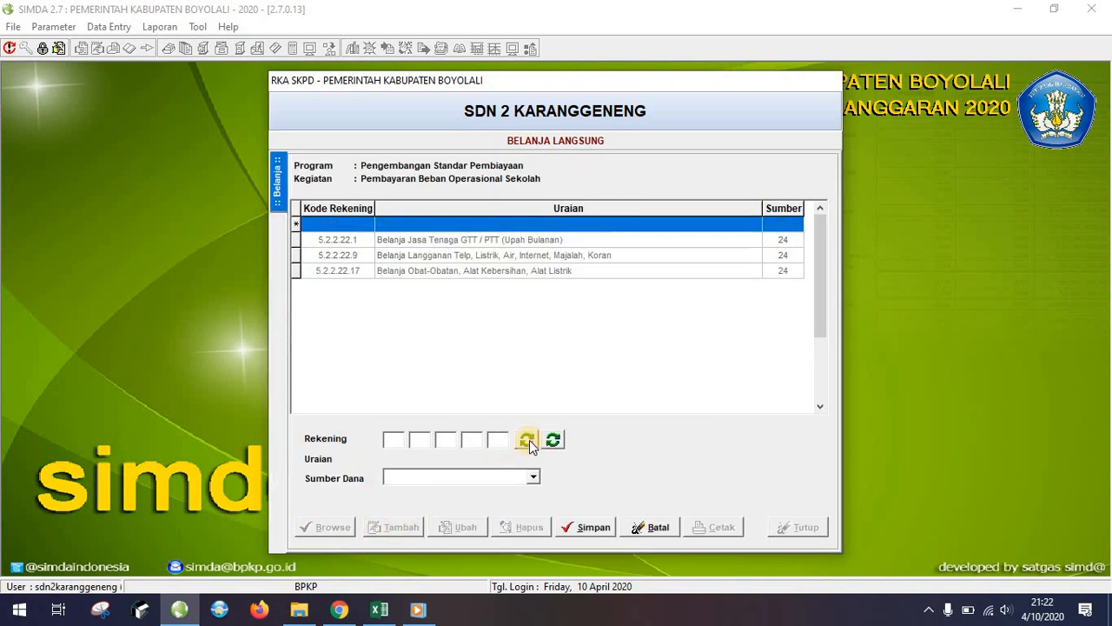
left_click(654, 527)
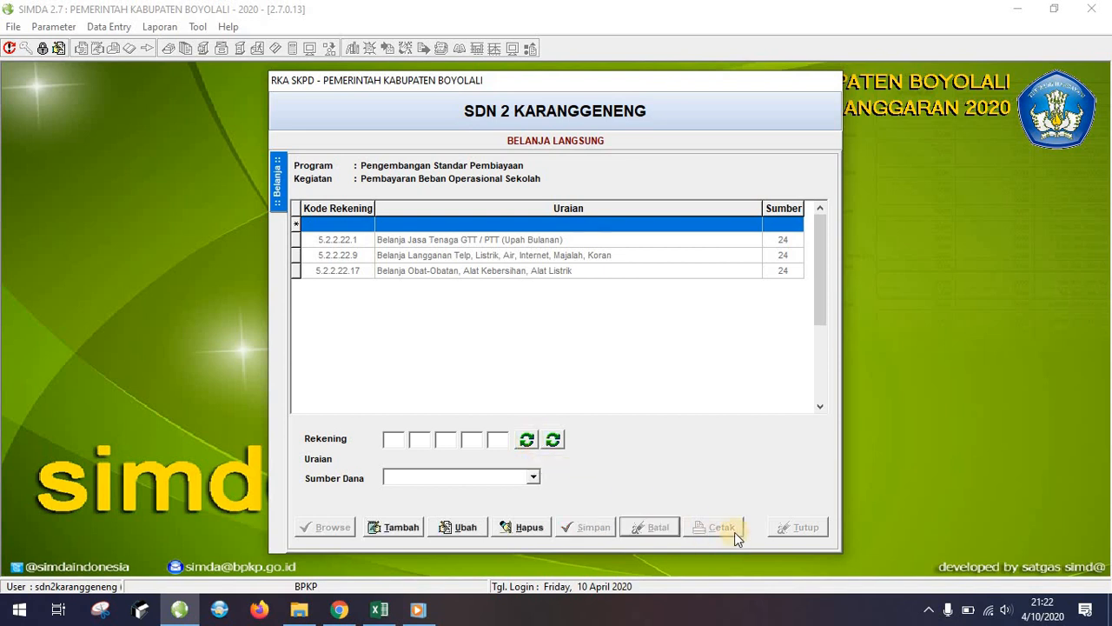
left_click(801, 537)
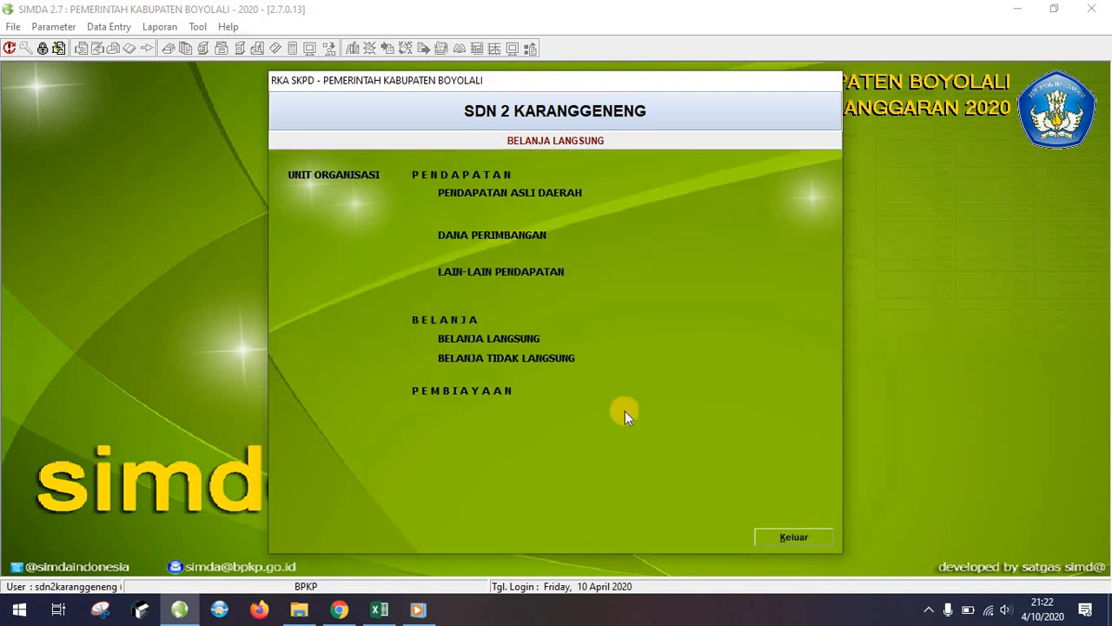
Reopen the Belanja accounts of Pembayaran Beban Operasional Sekolah in the Pengembangan Standar Pembiayaan program.
left_click(462, 330)
double_click(448, 300)
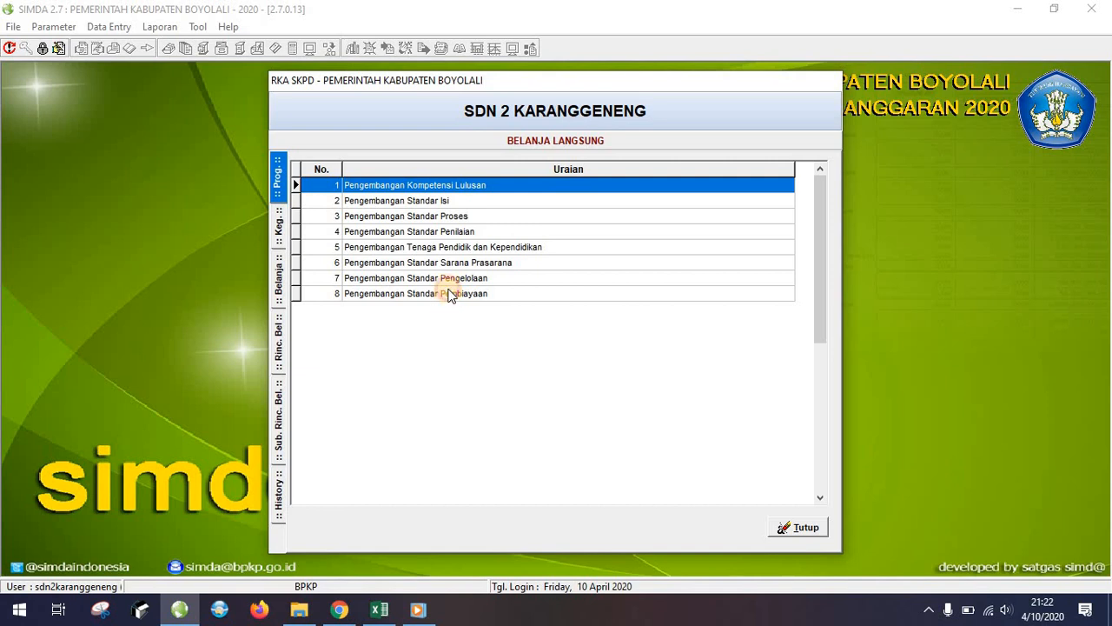
double_click(452, 214)
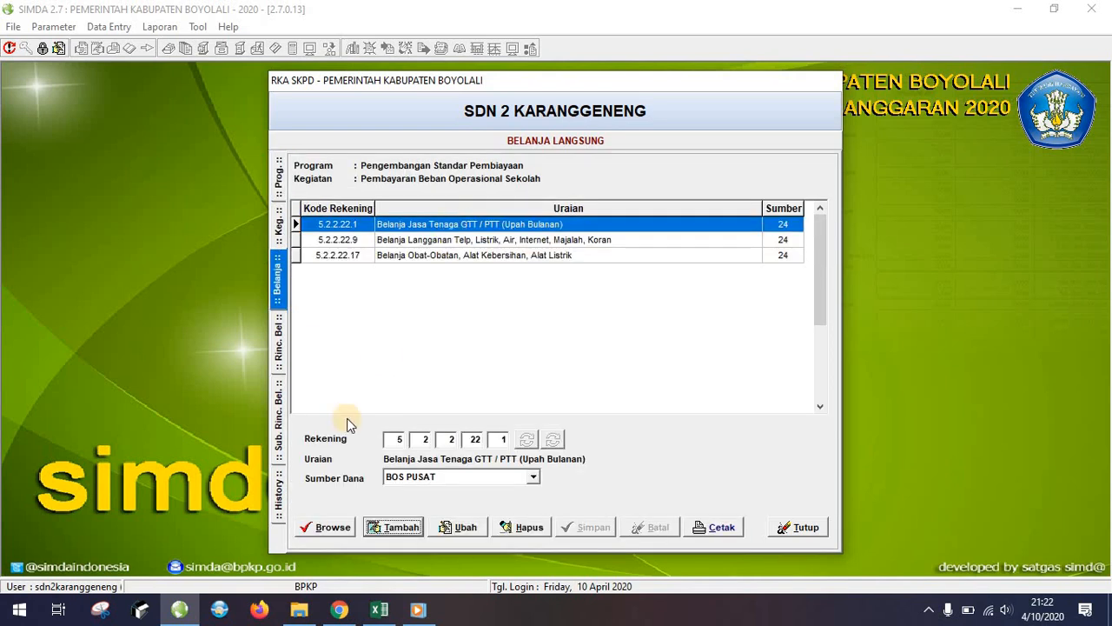
Start a new account under Pembayaran Beban Operasional Sekolah with code 5.2.1.2.2, Honorarium Pegawai Honorer/Tidak Tetap, from Belanja Langsung, Honorarium Non PNS.
left_click(403, 522)
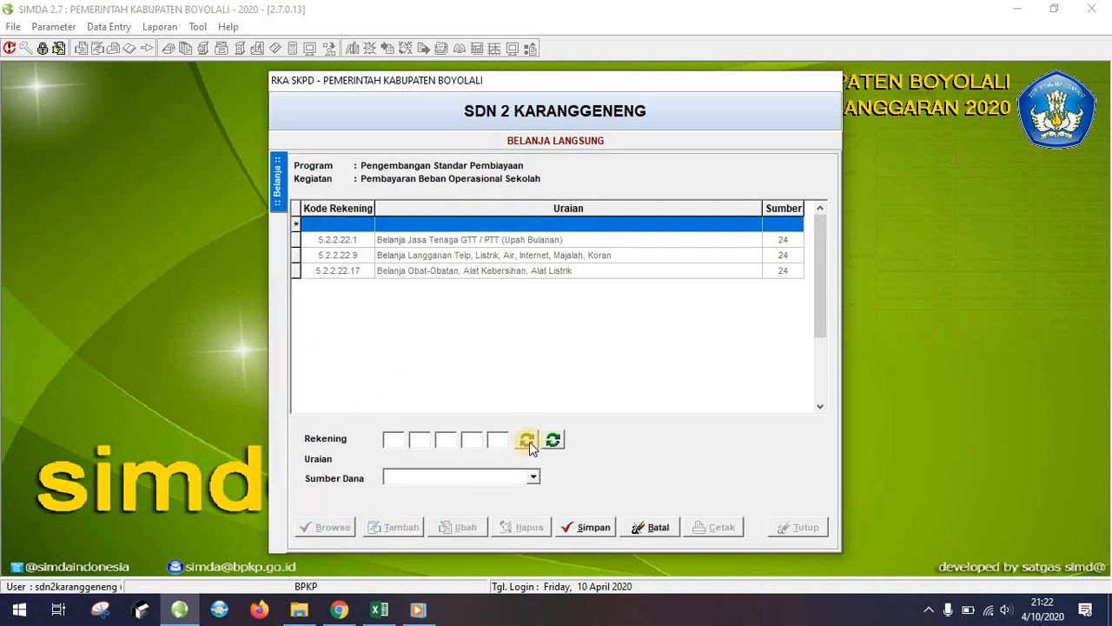
left_click(529, 441)
left_click(389, 175)
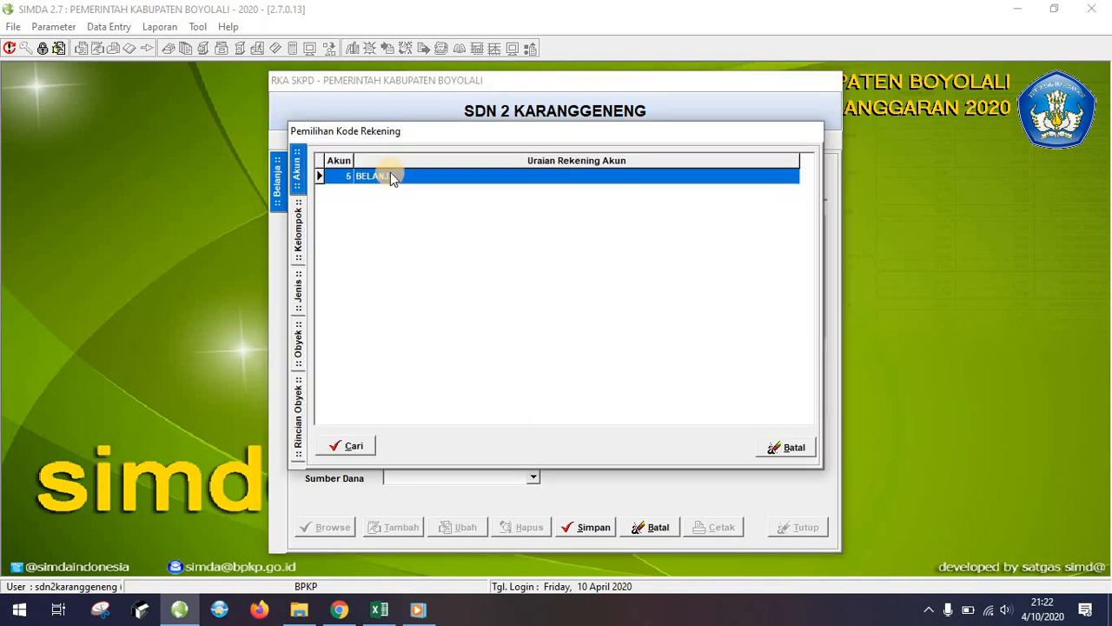
double_click(390, 176)
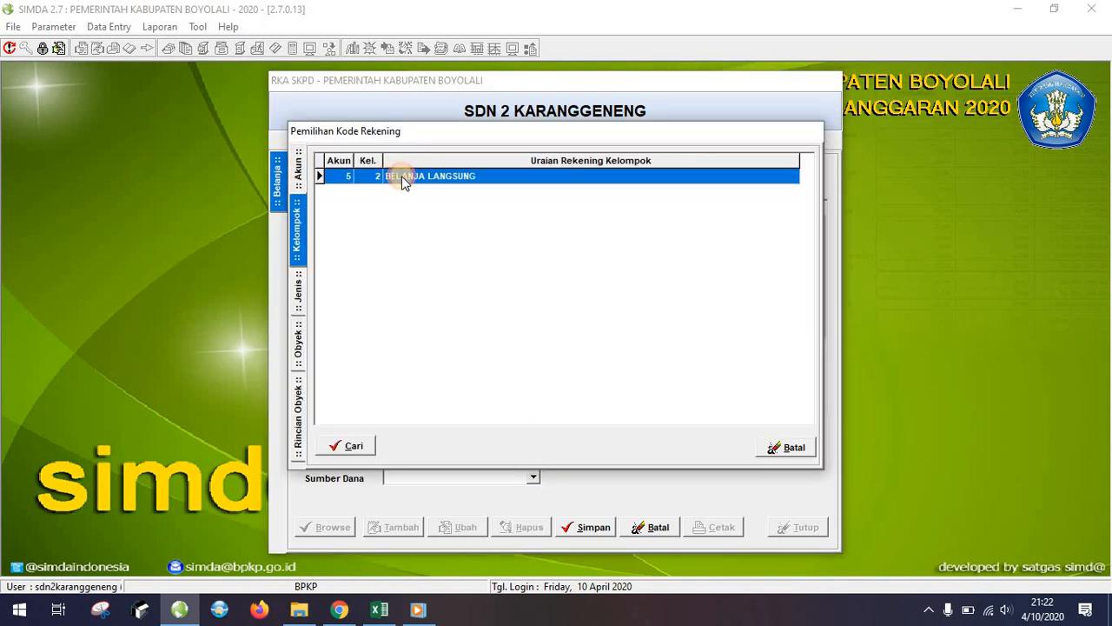
double_click(402, 178)
double_click(451, 178)
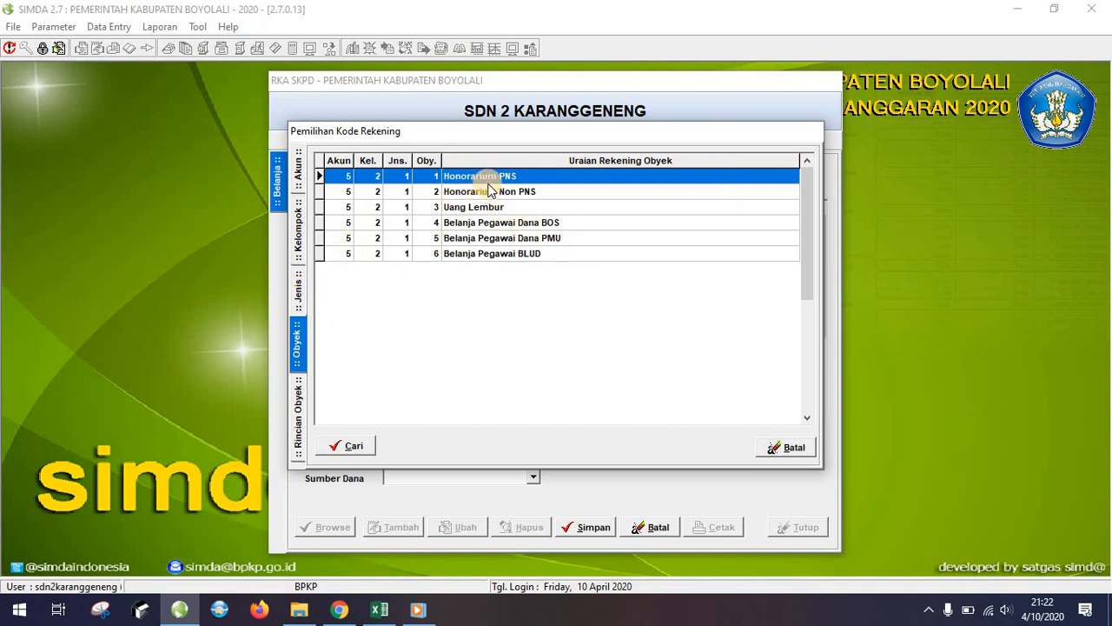
left_click(533, 192)
double_click(534, 192)
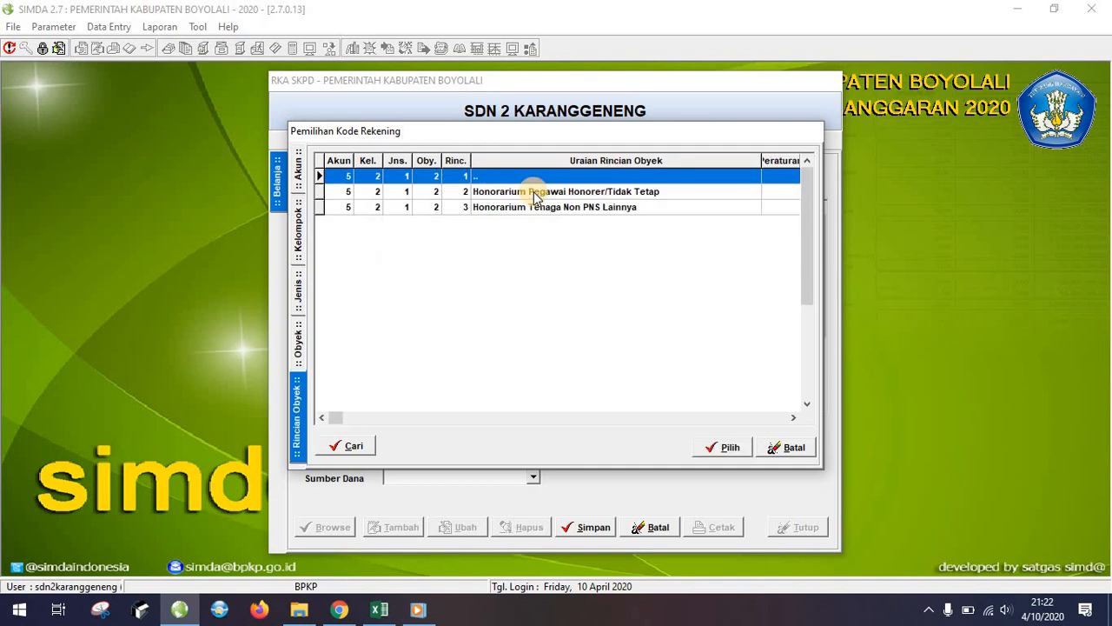
left_click(664, 193)
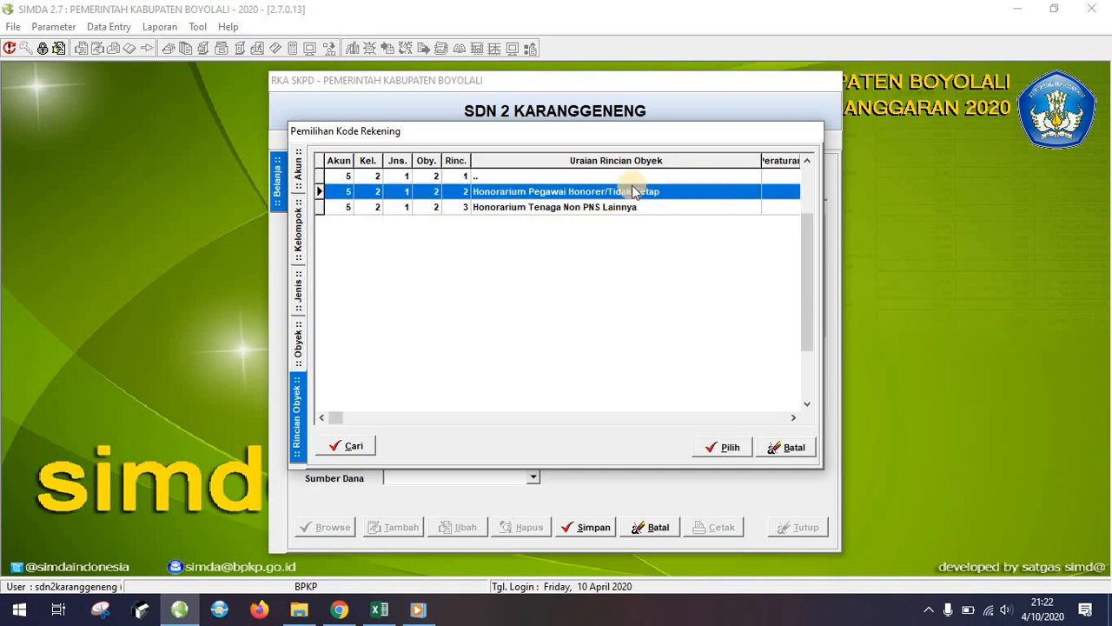
double_click(563, 199)
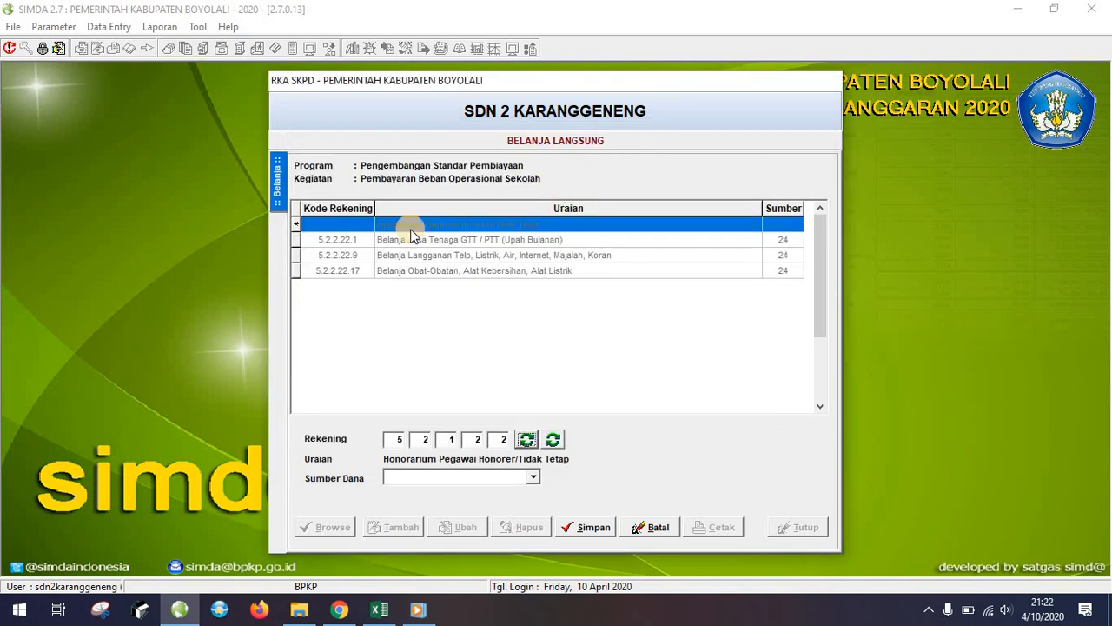
Set the new honorarium account's Sumber Dana to BOS PUSAT and save the account.
left_click(535, 478)
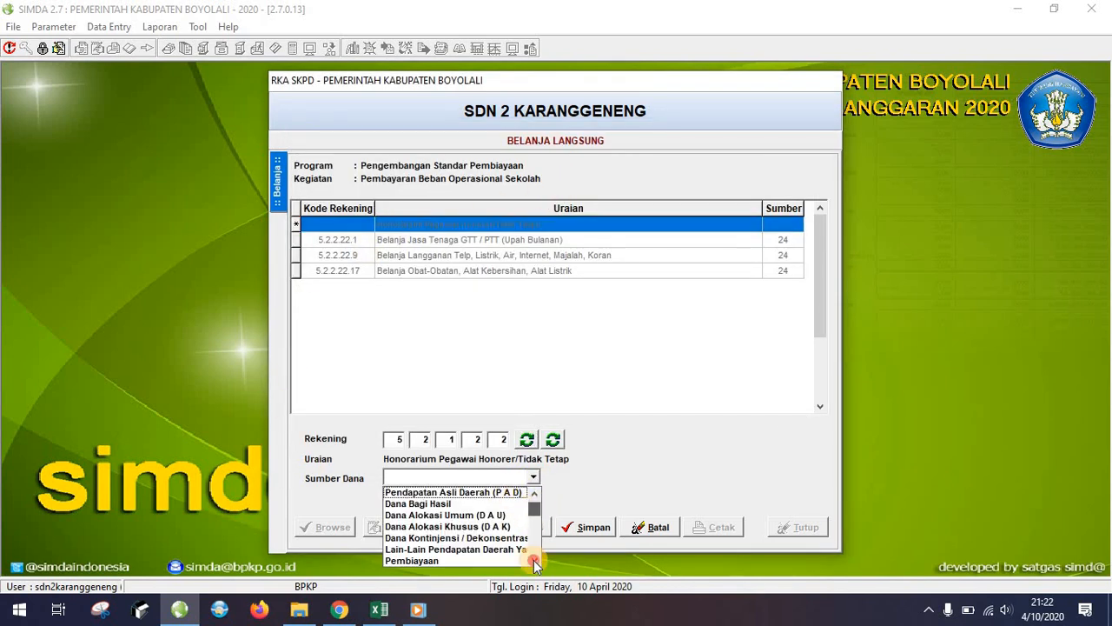
scroll(426, 552, "down", 5)
left_click(421, 550)
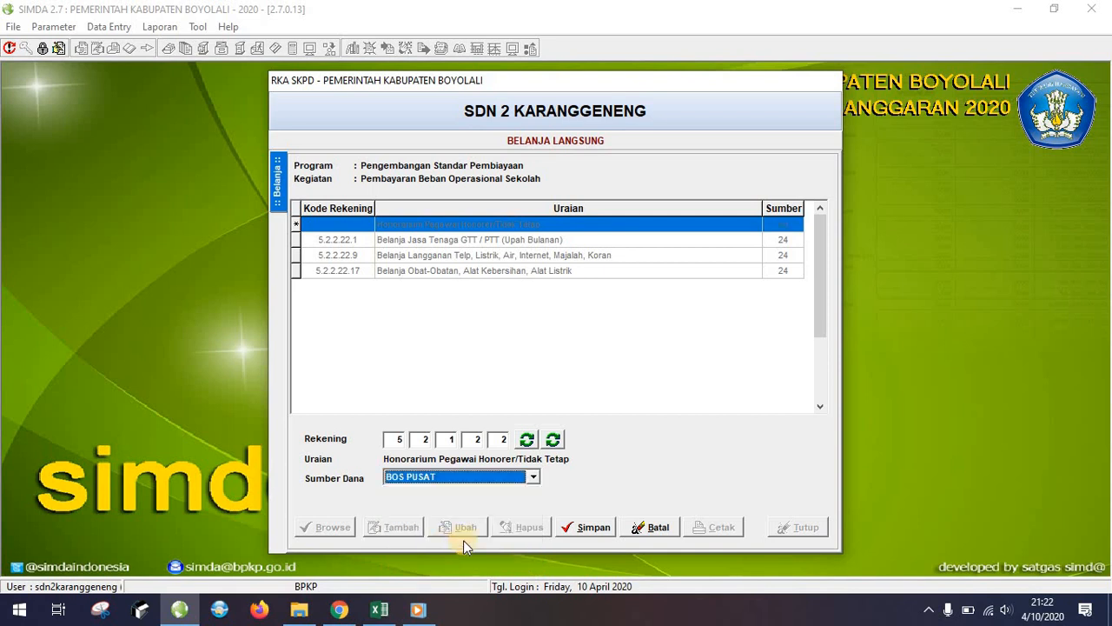
left_click(585, 527)
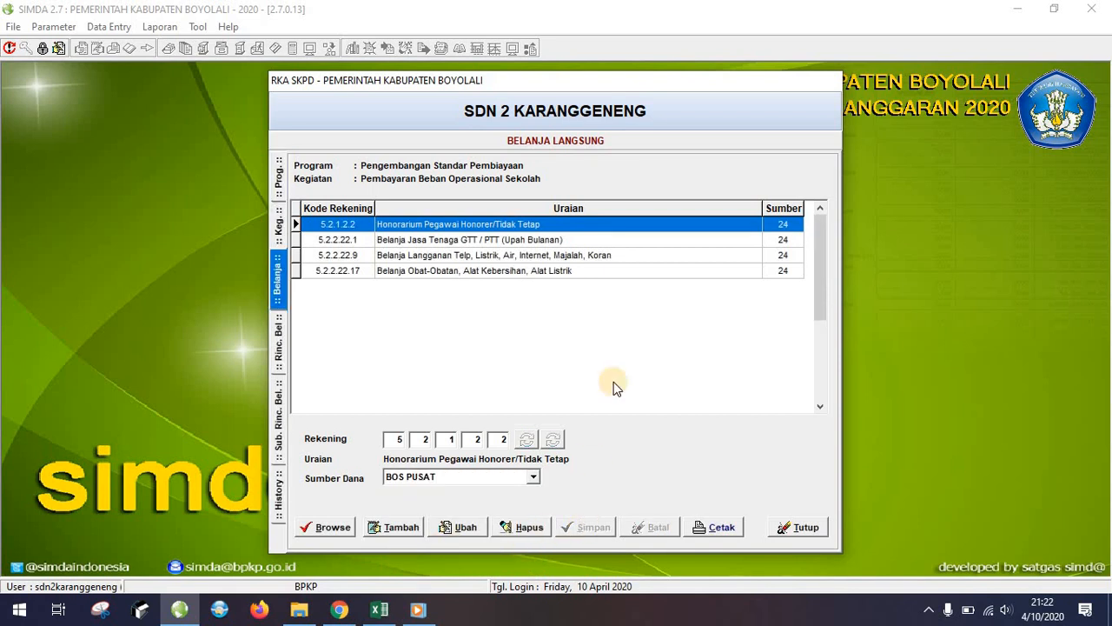
Check the sub-details of account 5.2.2.22.1, Belanja Jasa Tenaga GTT / PTT (Upah Bulanan), and delete that account.
double_click(478, 241)
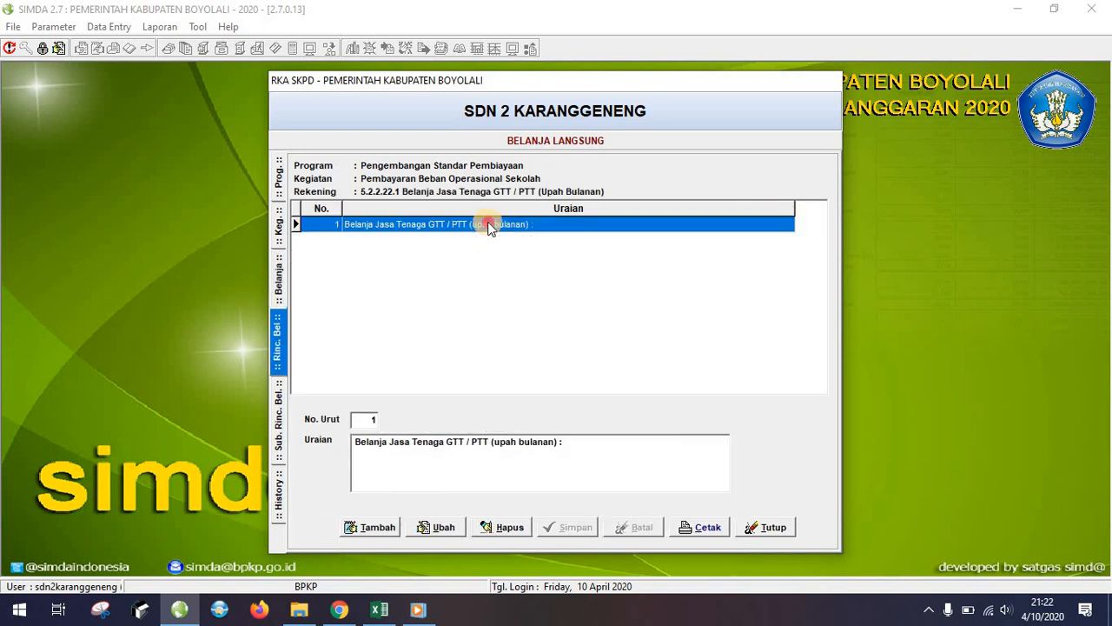
double_click(488, 225)
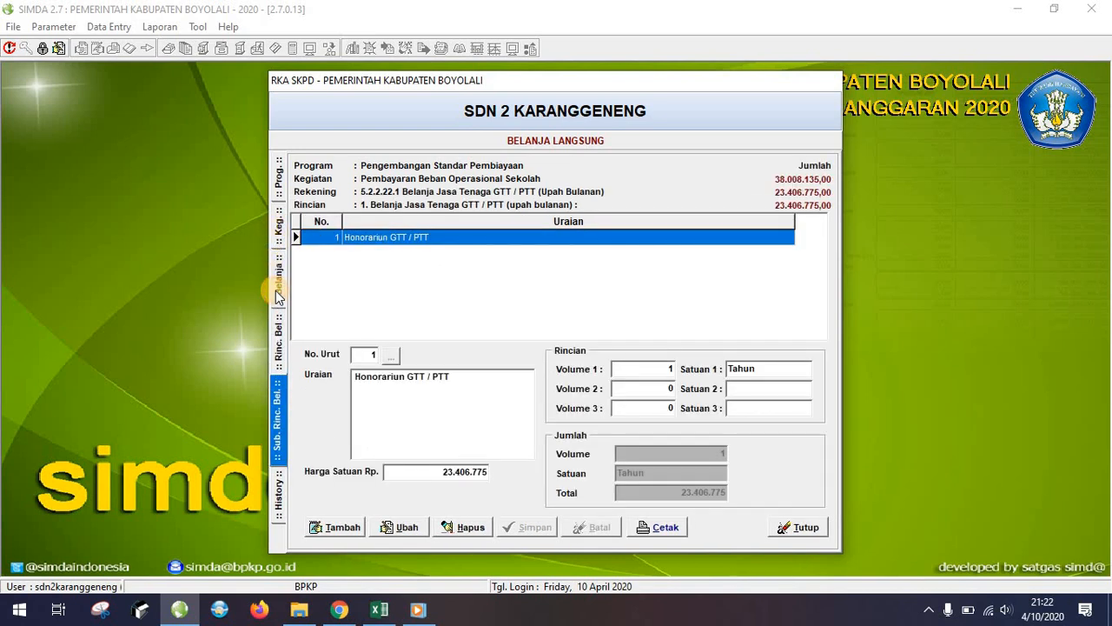
left_click(278, 295)
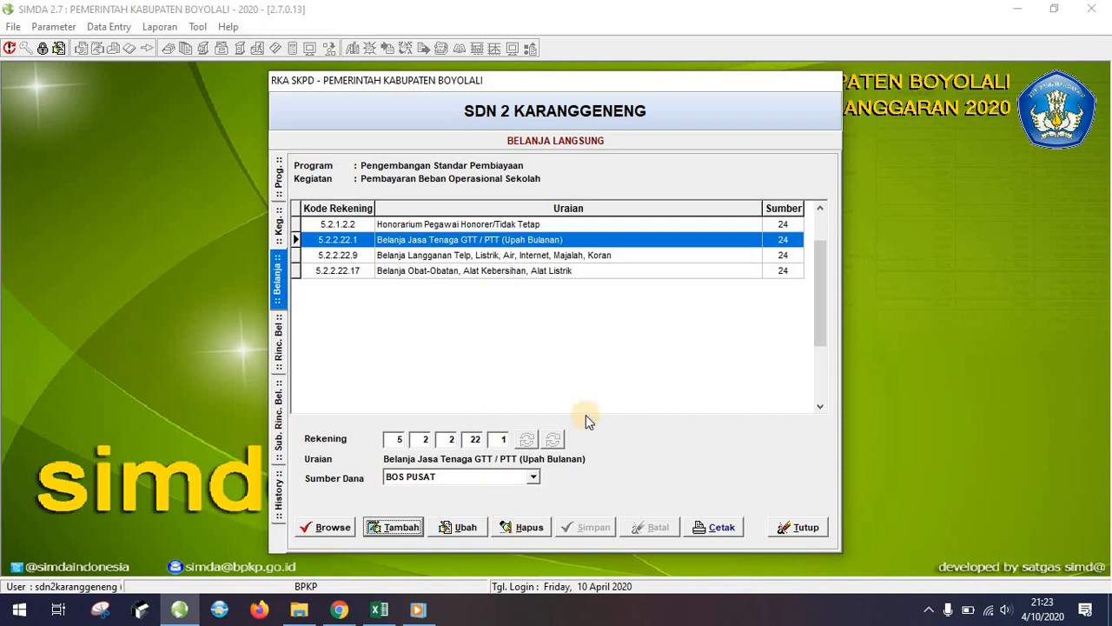
left_click(521, 527)
left_click(522, 343)
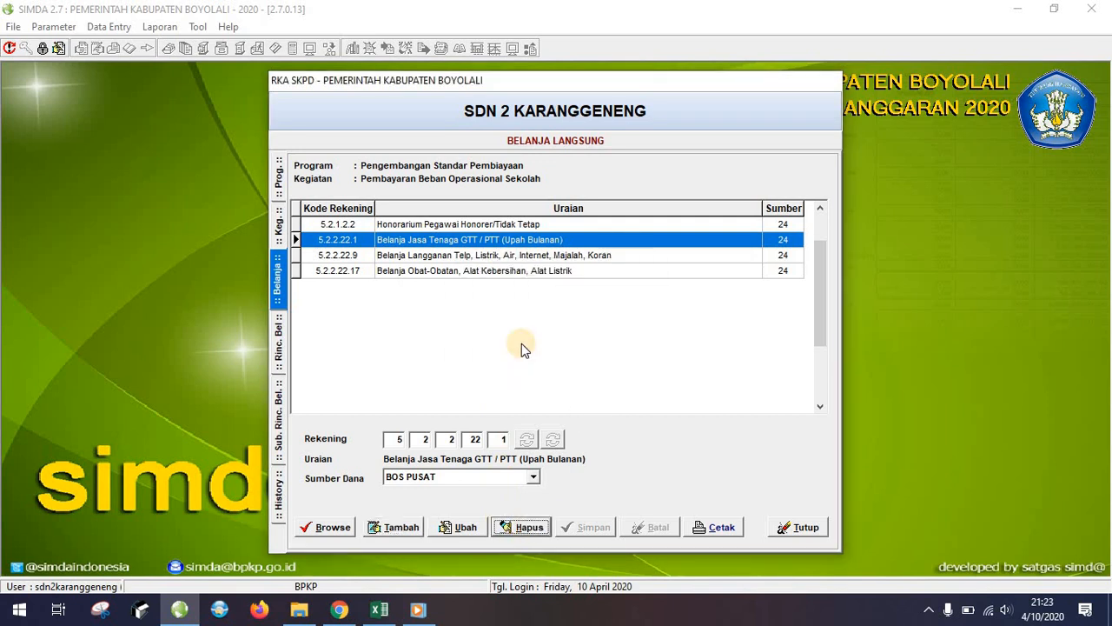
Add and save a detail "Honorariun GTT / PTT" under Honorarium Pegawai Honorer/Tidak Tetap, copying its description from the Excel RKAS sheet.
left_click(512, 224)
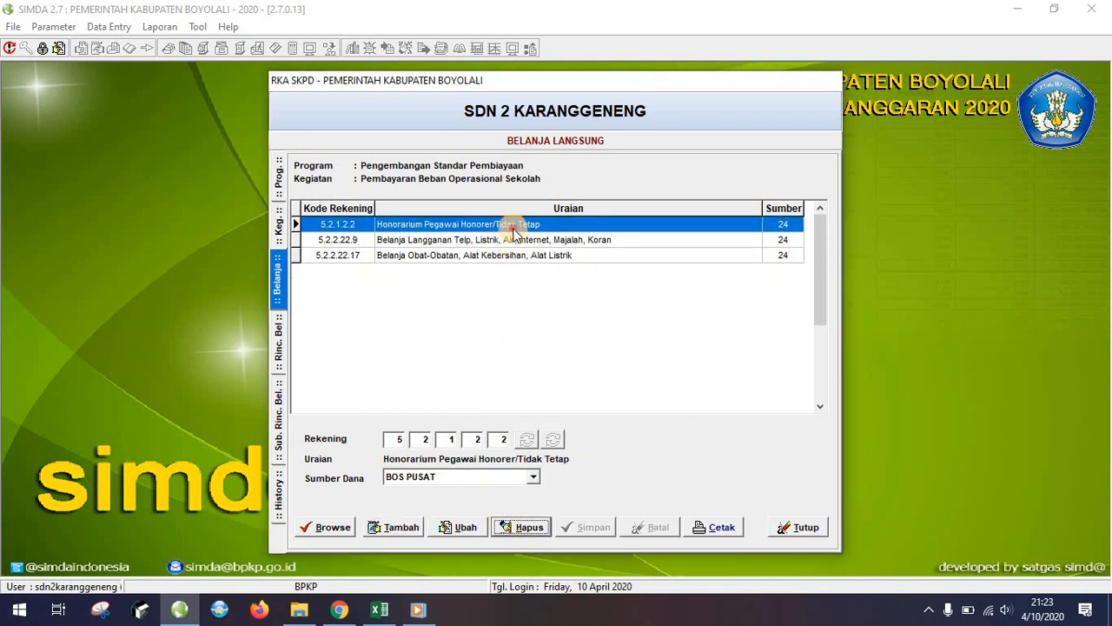
double_click(500, 224)
left_click(377, 527)
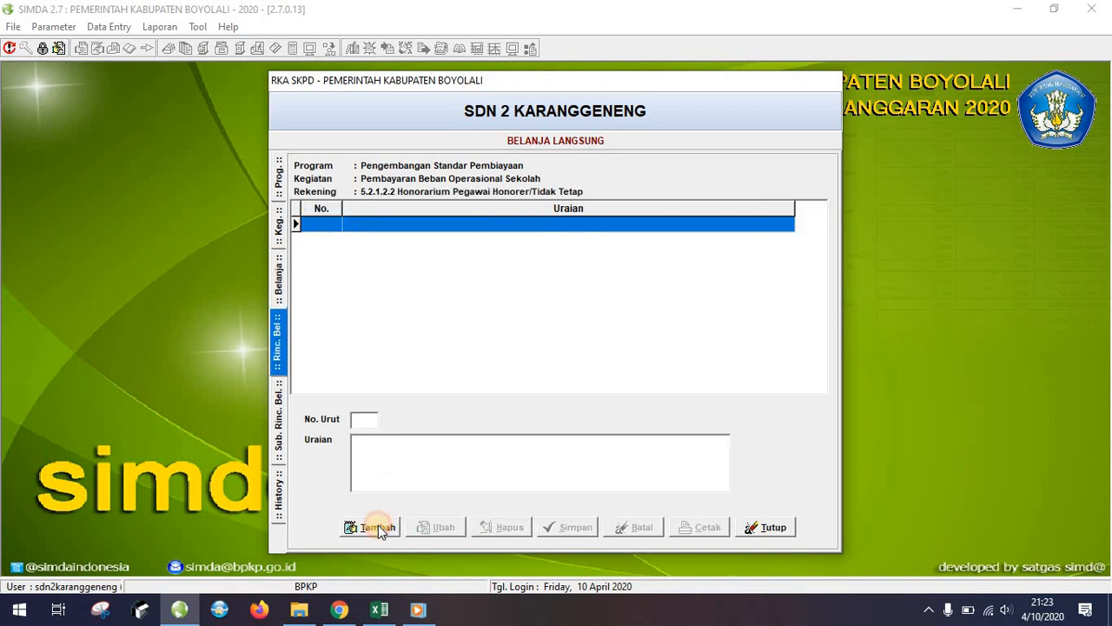
left_click(378, 609)
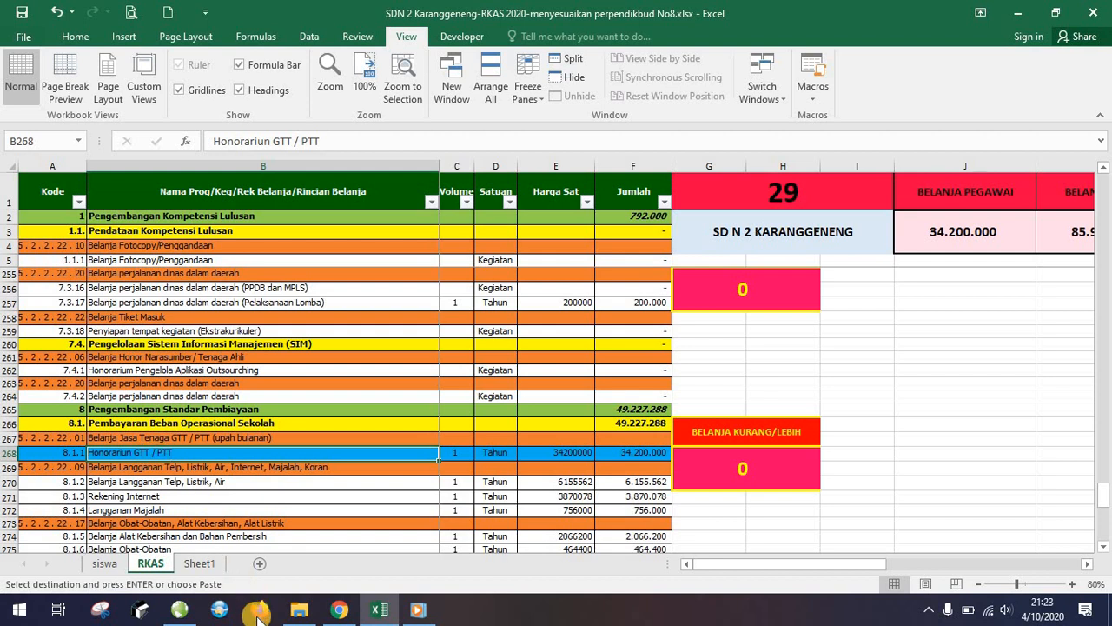
key("ctrl+c")
left_click(183, 611)
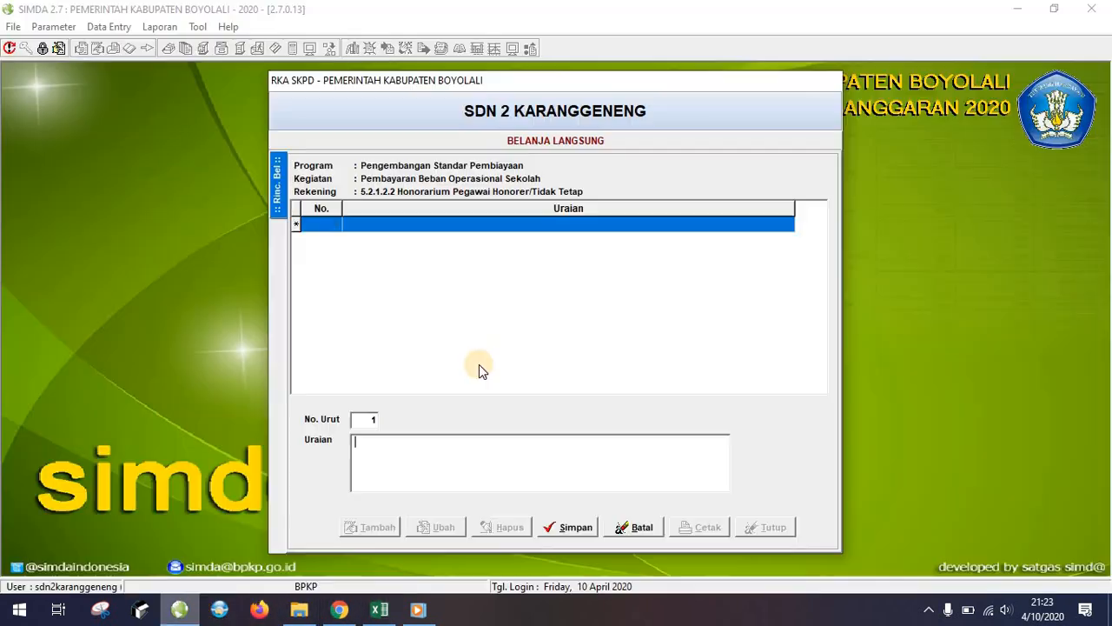
key("ctrl+v")
left_click(570, 527)
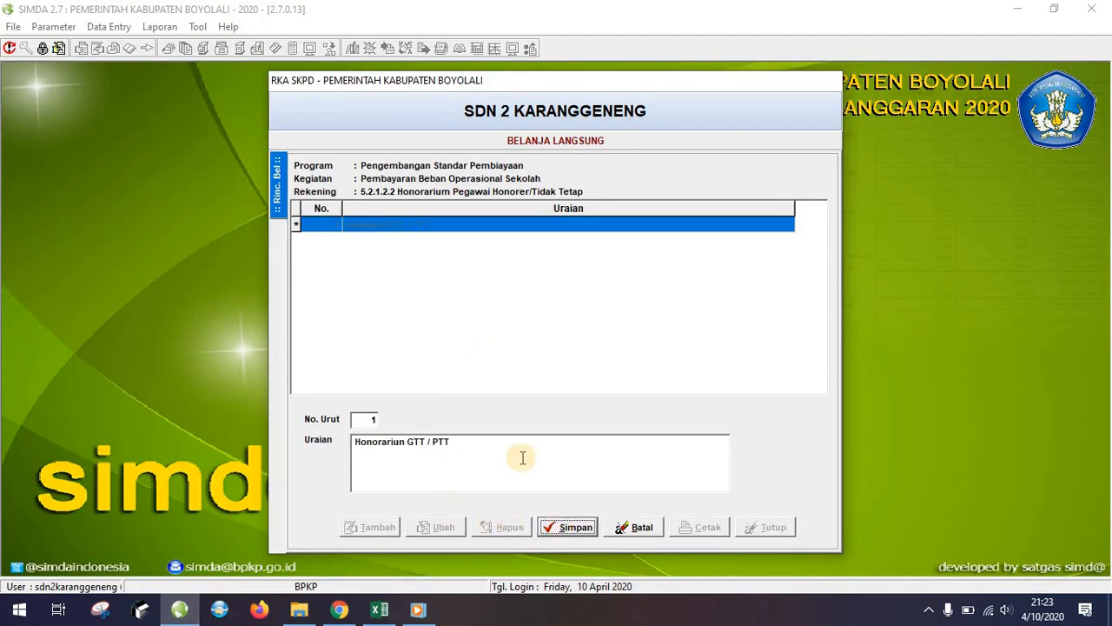
Add and save a sub-detail "Honorariun GTT / PTT" with volume 1 Tahun and the unit price 34.200.000 copied from Excel.
double_click(395, 227)
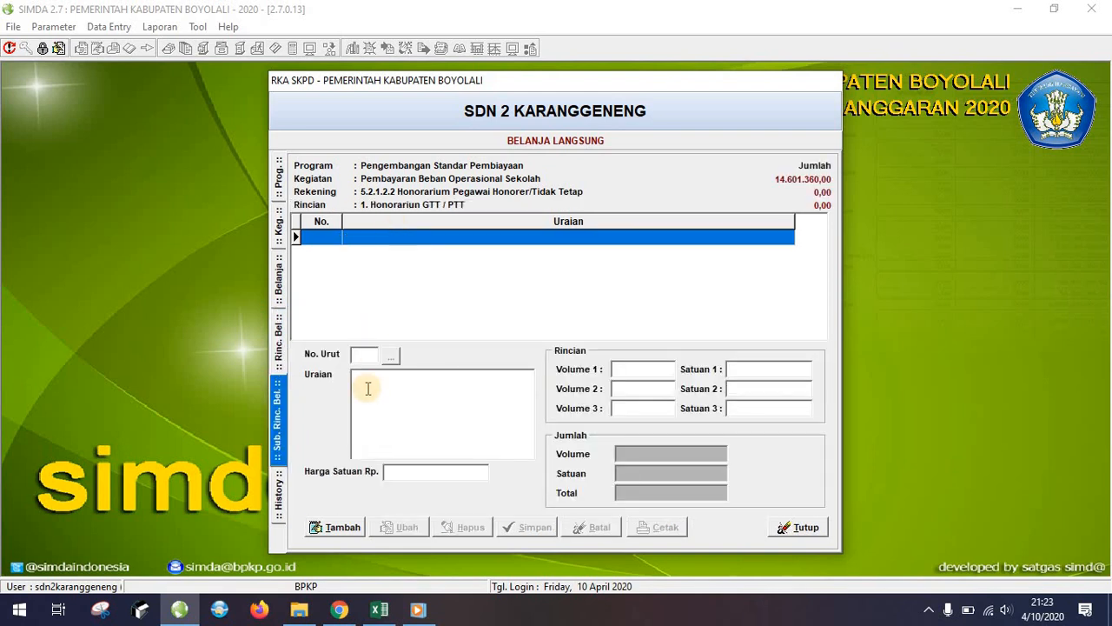
left_click(347, 527)
key("ctrl+v")
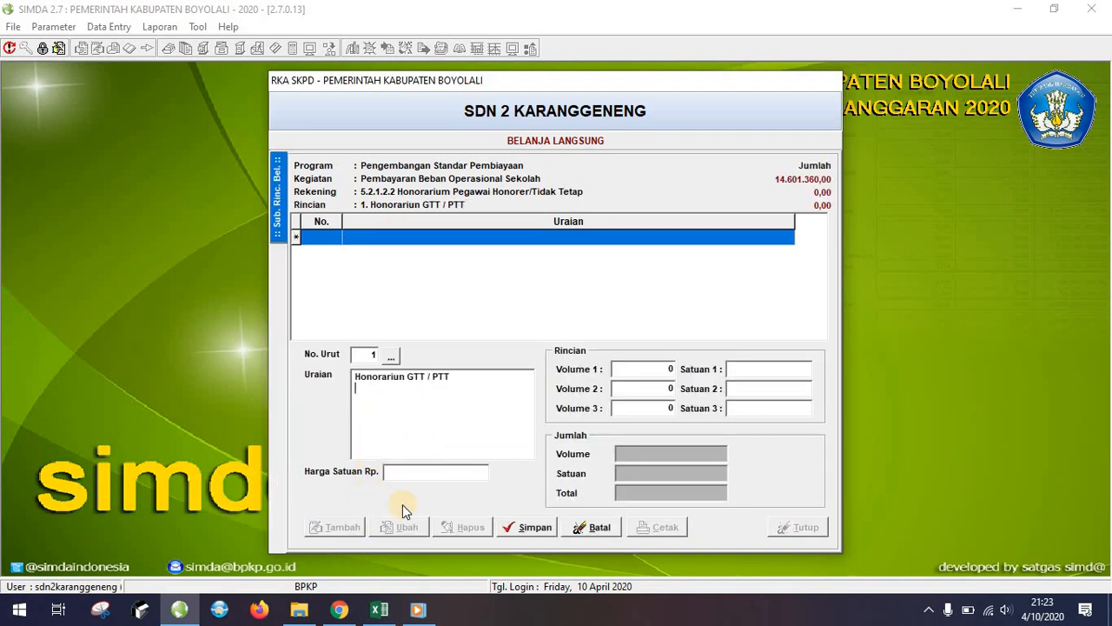
left_click(379, 610)
left_click(541, 454)
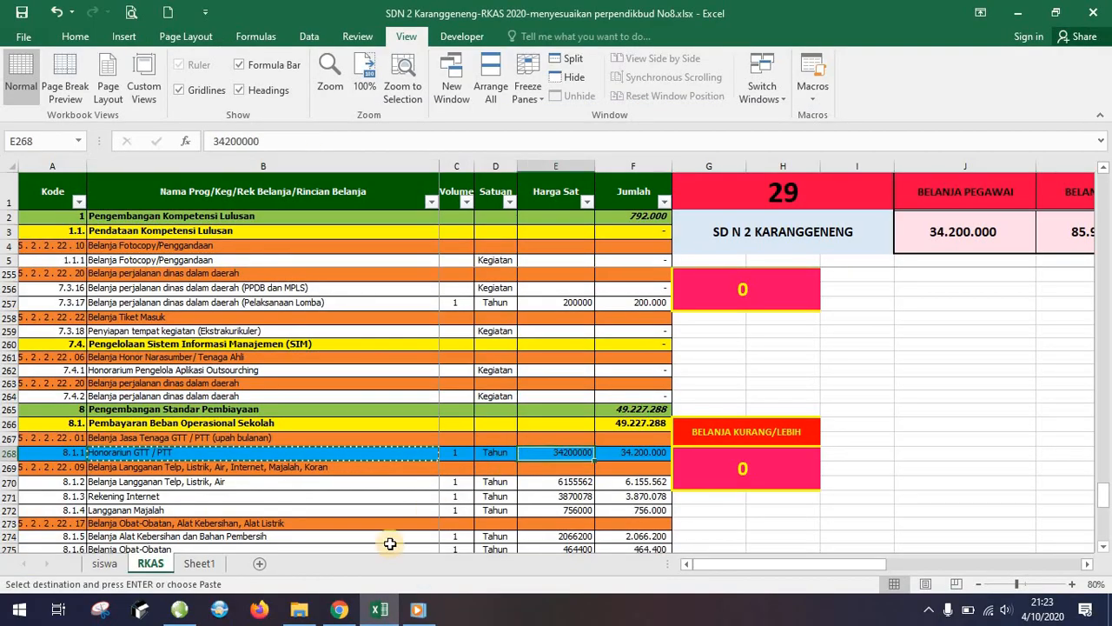
key("ctrl+c")
key("alt+Tab")
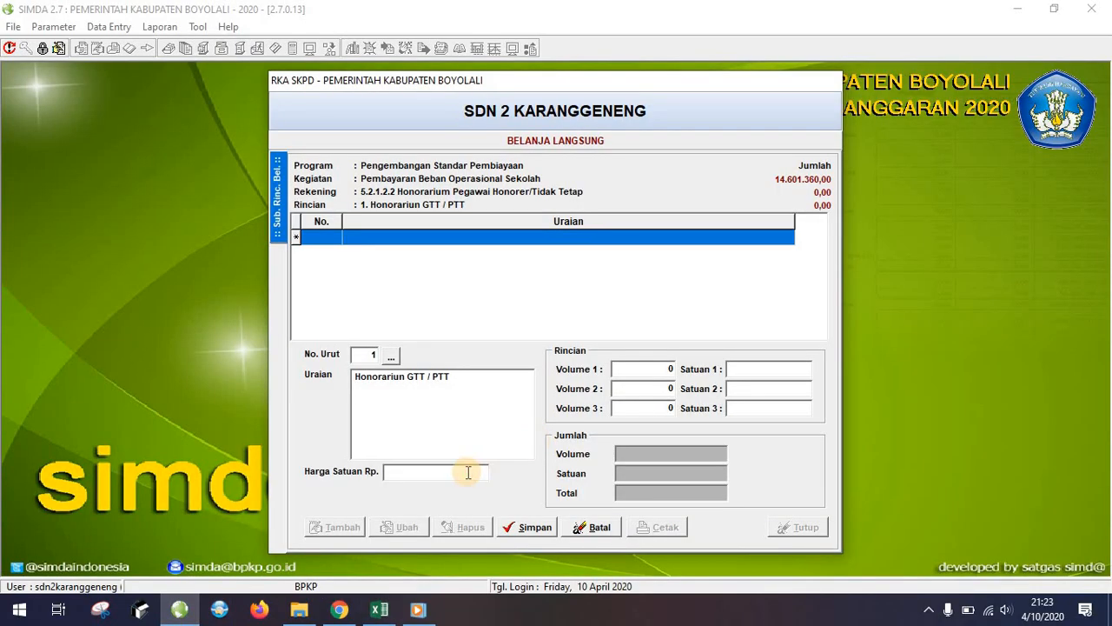
key("Tab")
type("Tahun")
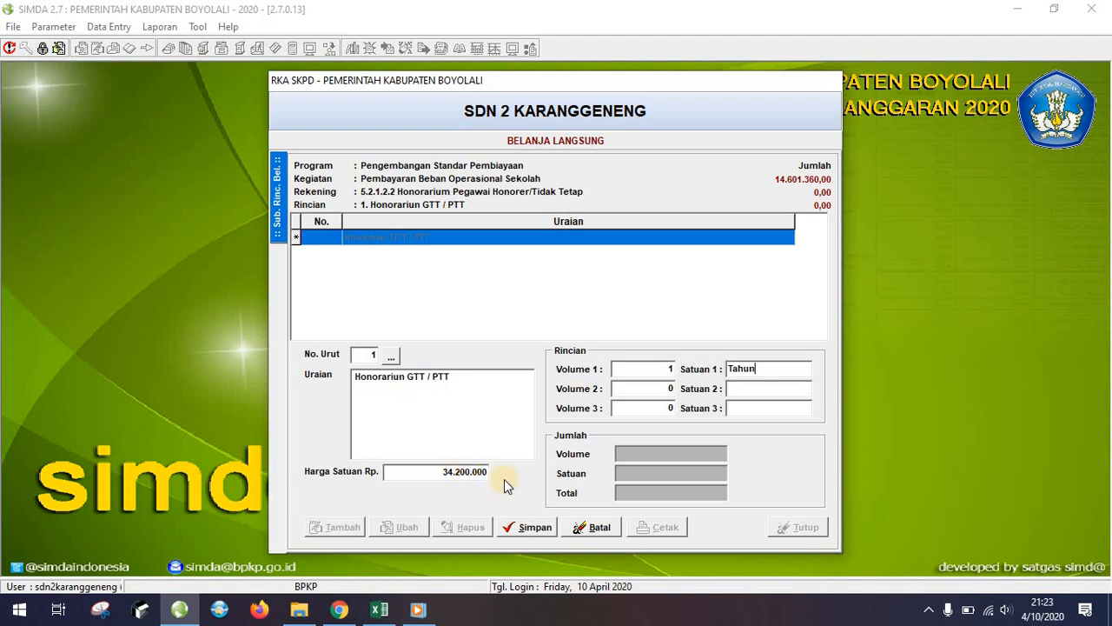
left_click(535, 528)
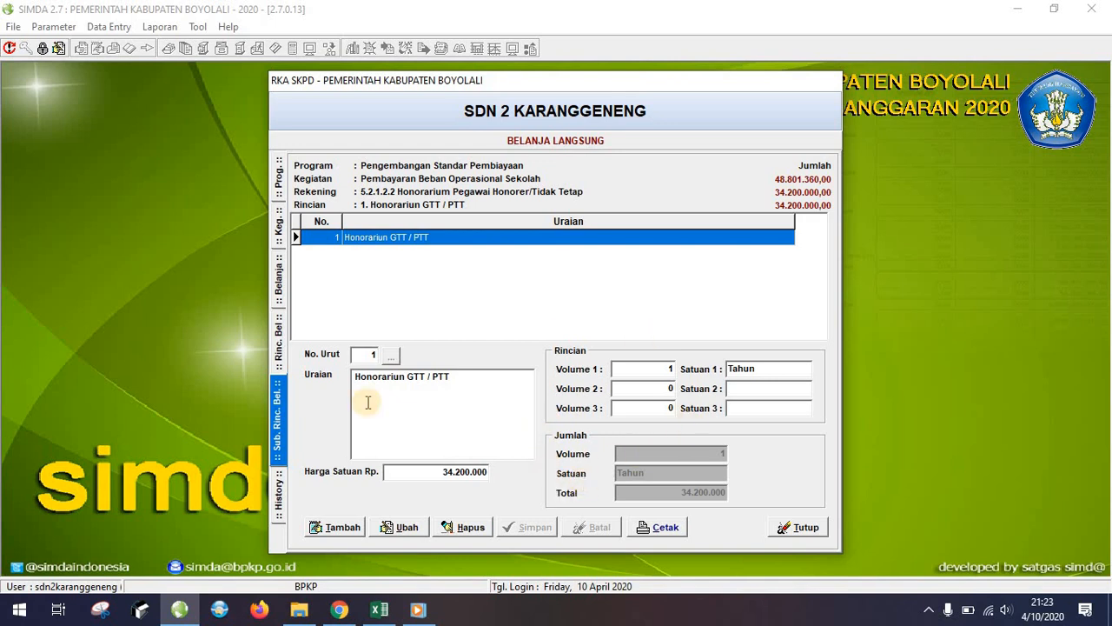
Return to the program list and show the activities of Pengembangan Standar Sarana Prasarana.
left_click(284, 277)
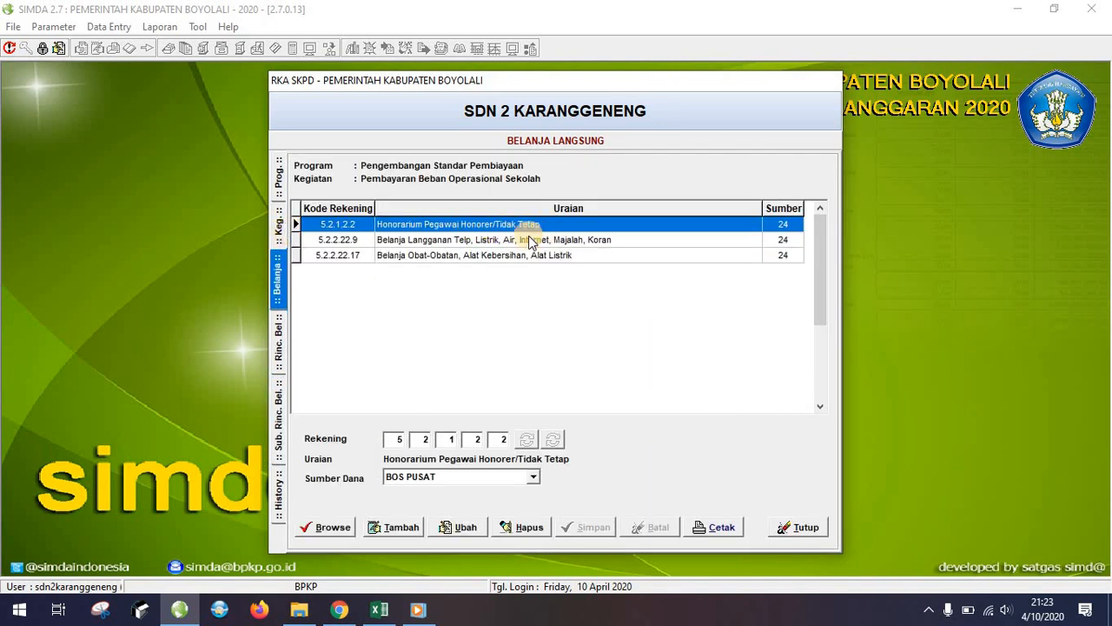
left_click(279, 181)
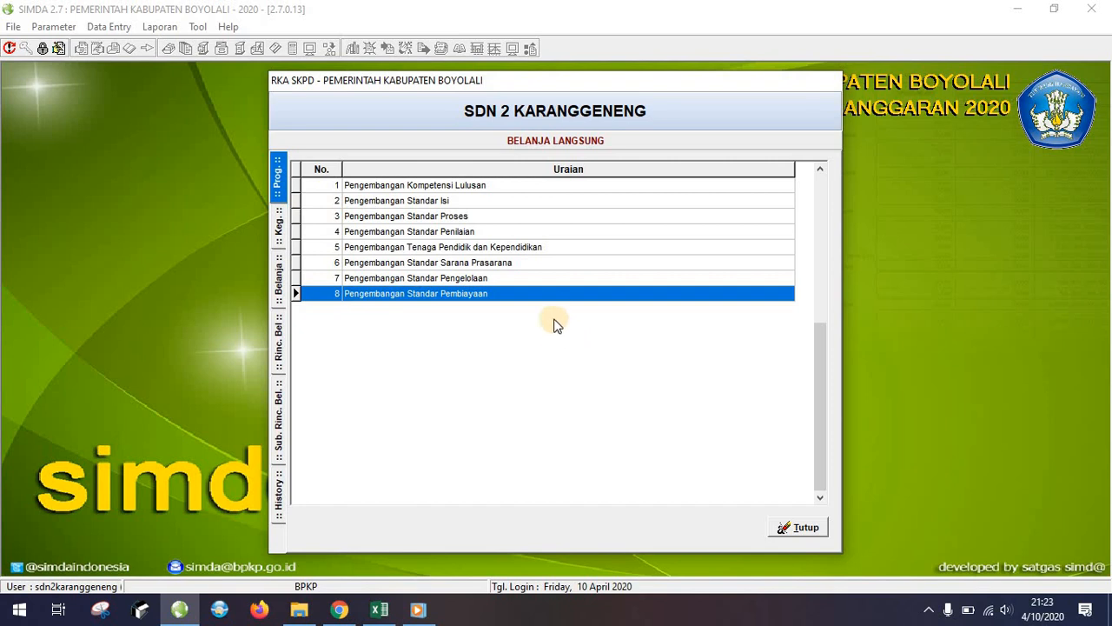
double_click(456, 264)
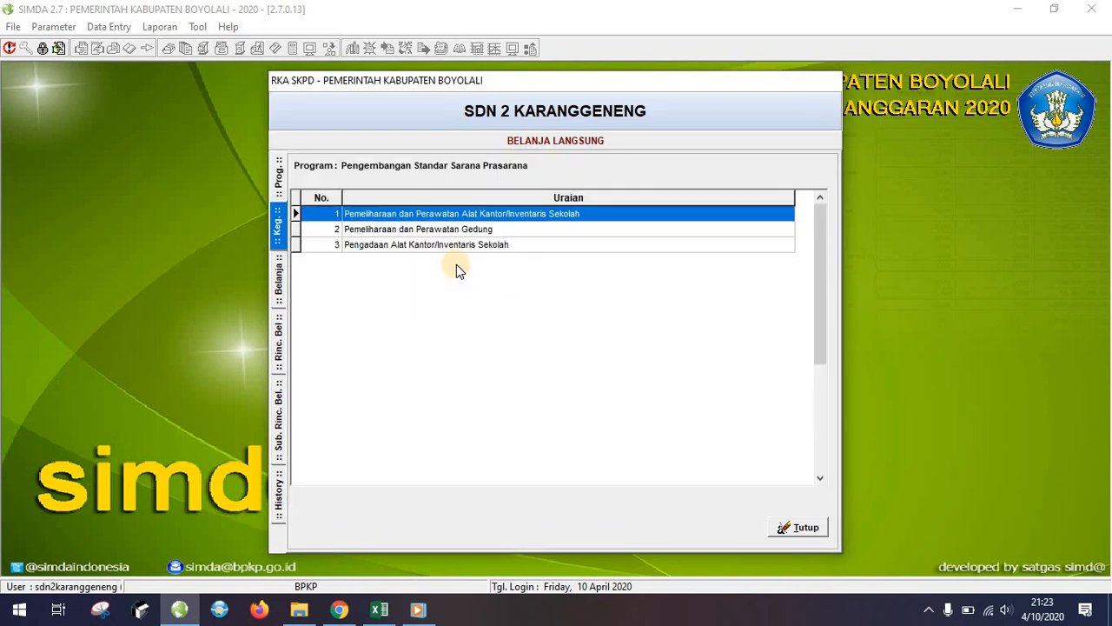
Look up the unit price of Belanja Buku Pelajaran (6.3.21) in the Excel RKAS sheet and return to SIMDA.
left_click(379, 609)
scroll(495, 473, "down", 4)
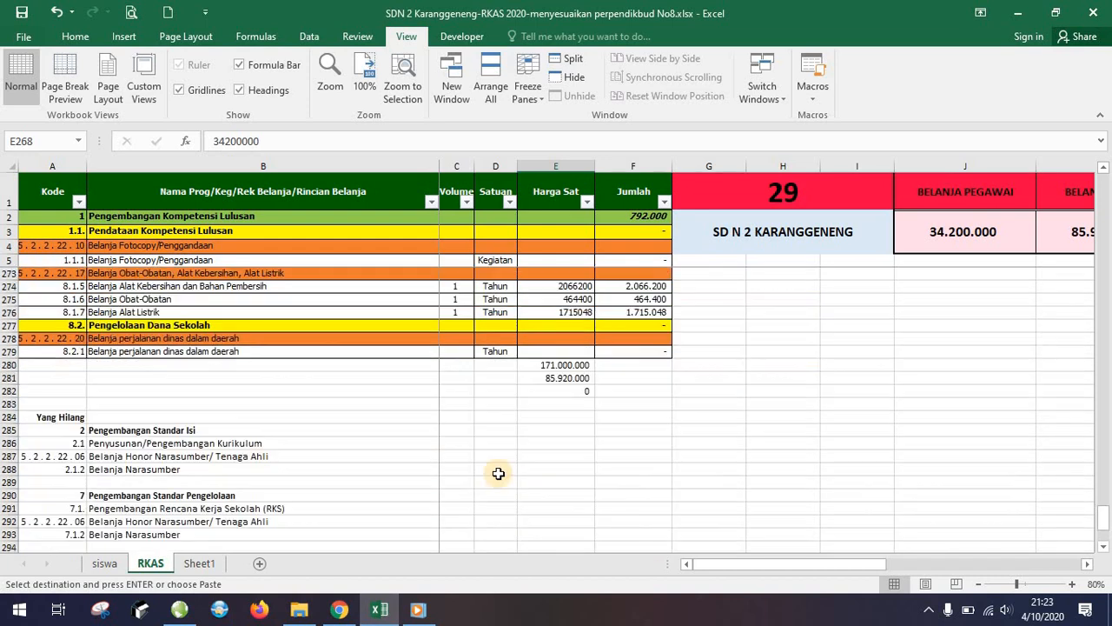
scroll(497, 469, "up", 2)
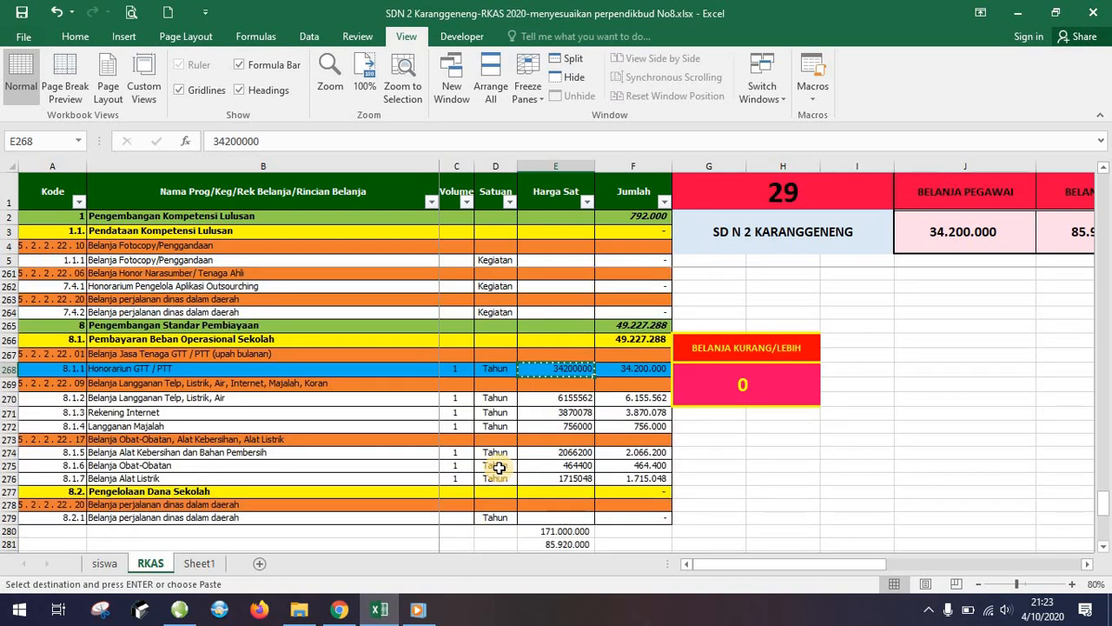
scroll(499, 467, "up", 19)
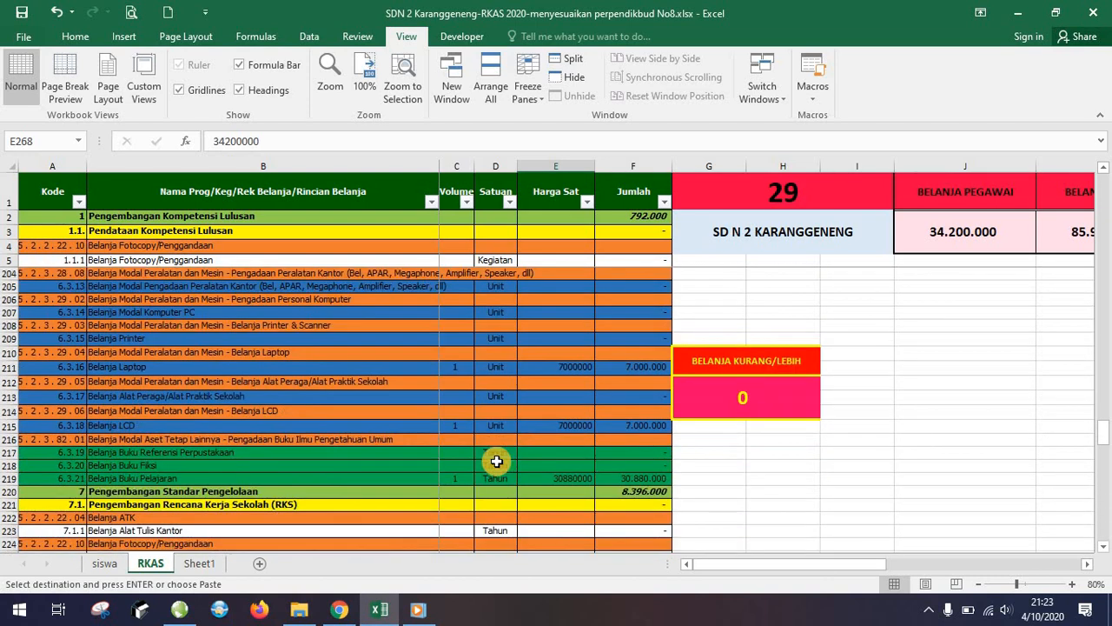
scroll(496, 461, "down", 2)
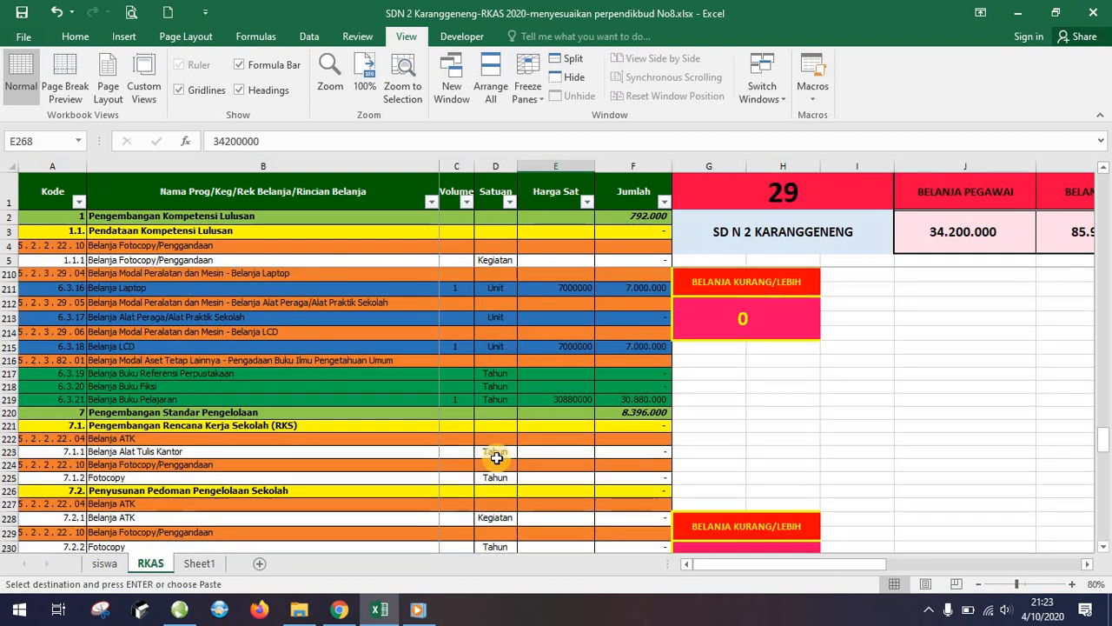
scroll(496, 457, "down", 1)
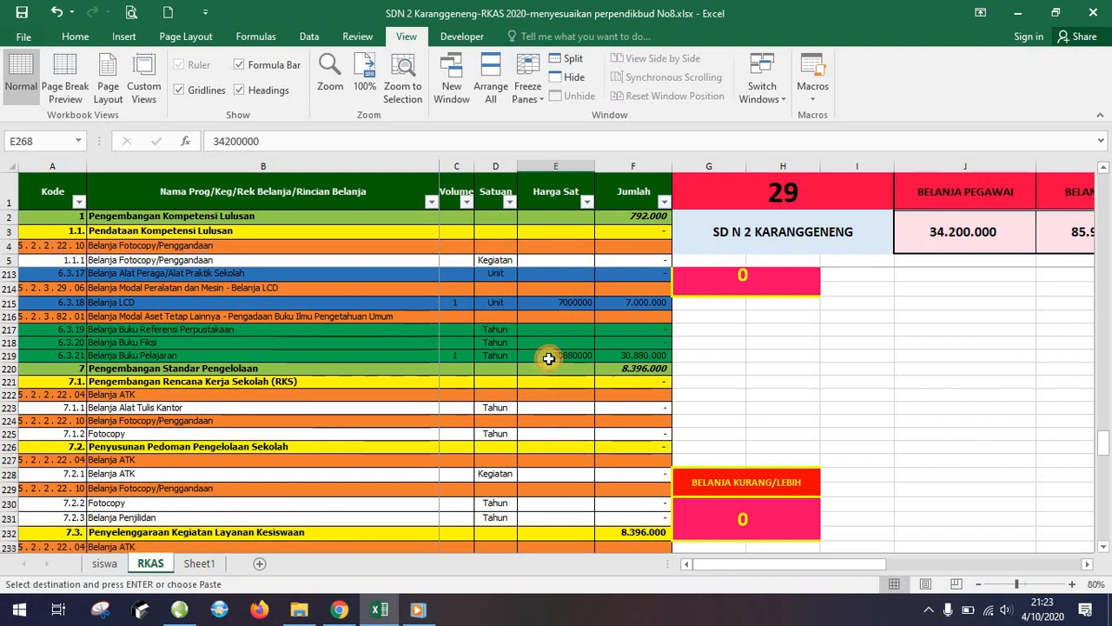
left_click(547, 356)
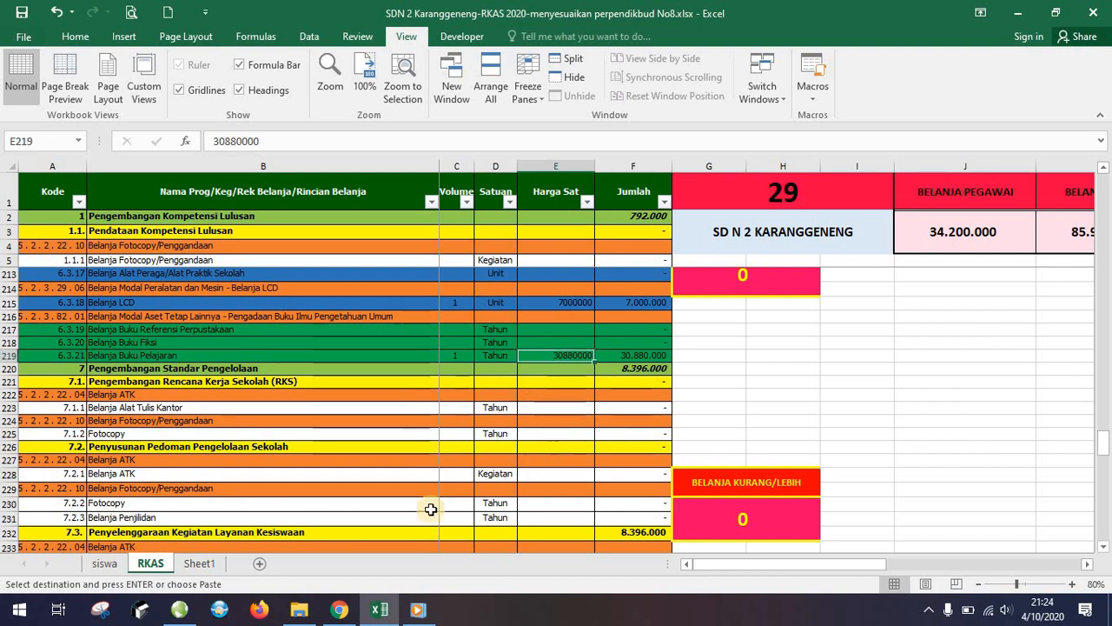
left_click(185, 611)
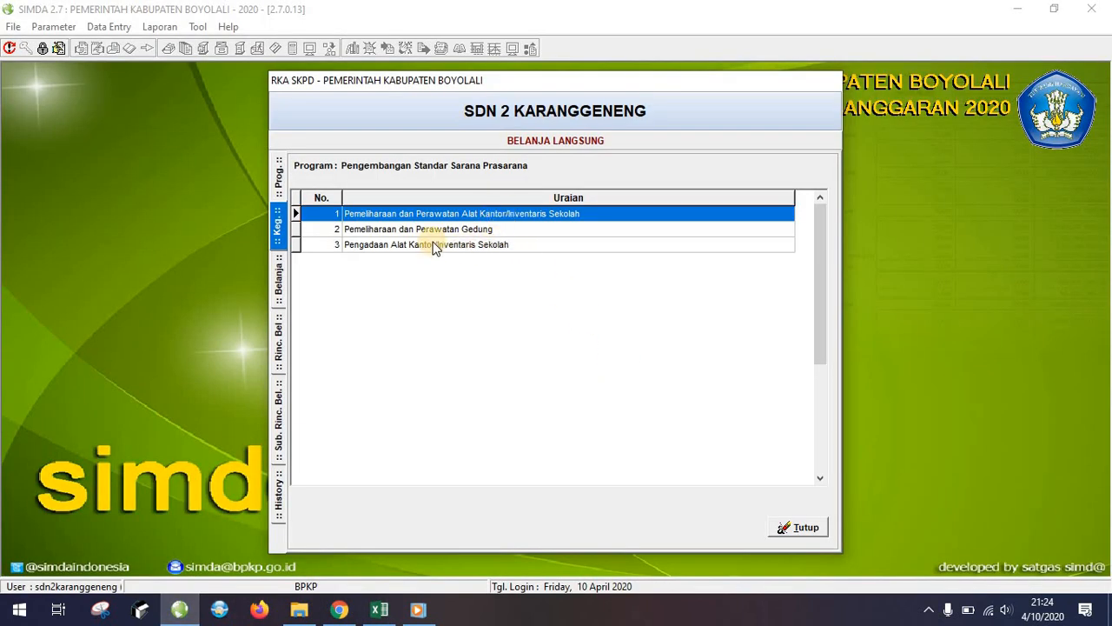
Open the expenditure accounts of Pengadaan Alat Kantor/Inventaris Sekolah under Pengembangan Standar Sarana Prasarana, cancelling the blank account entry.
left_click(441, 244)
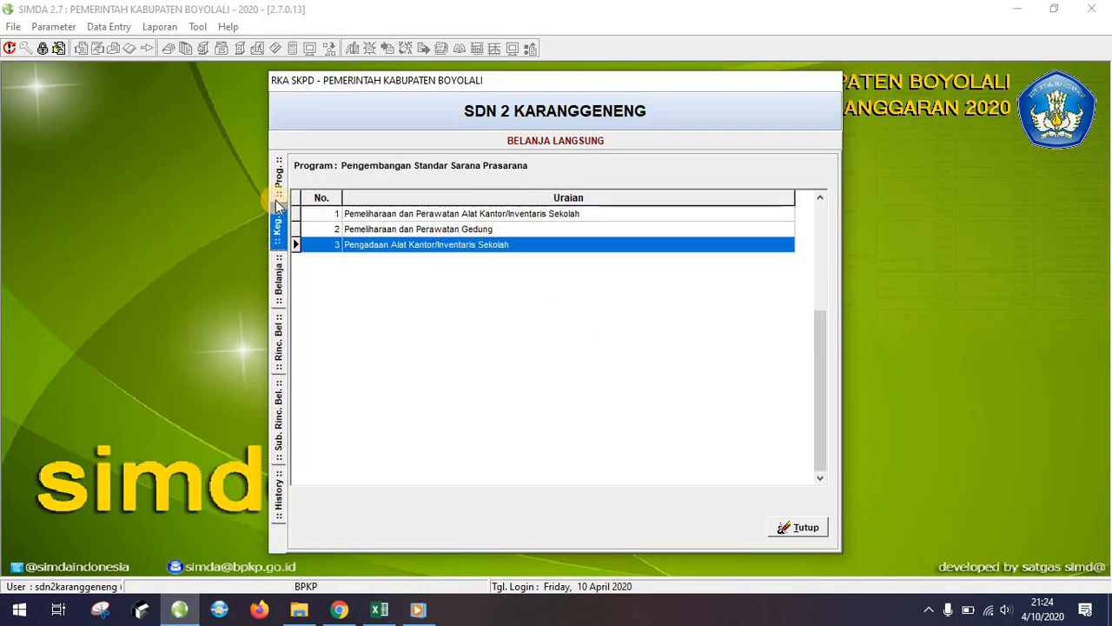
left_click(278, 193)
double_click(501, 263)
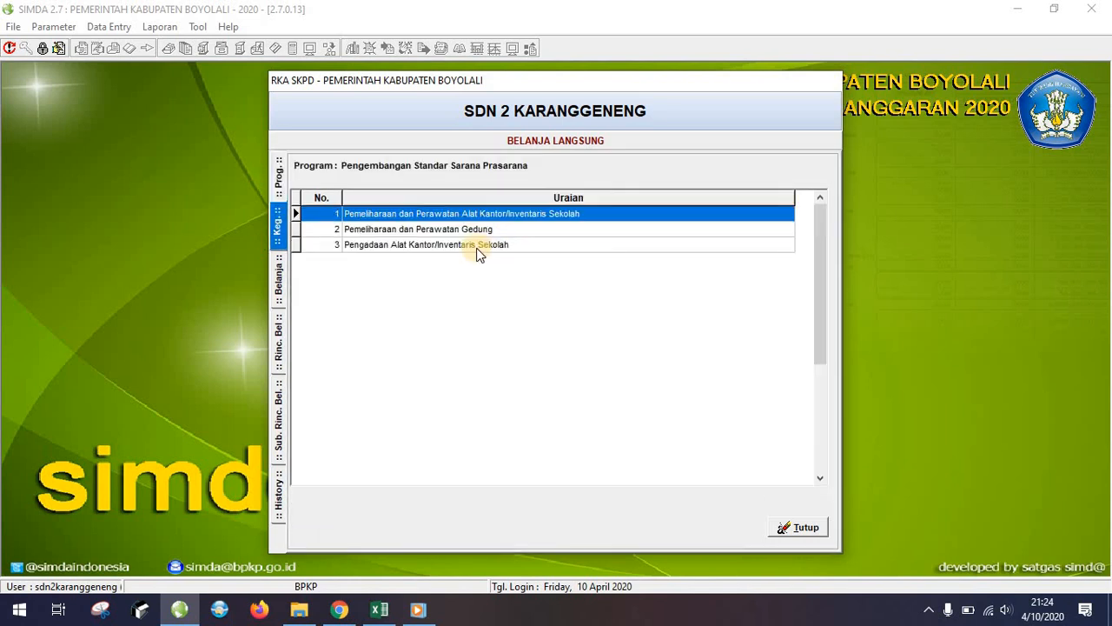
double_click(470, 249)
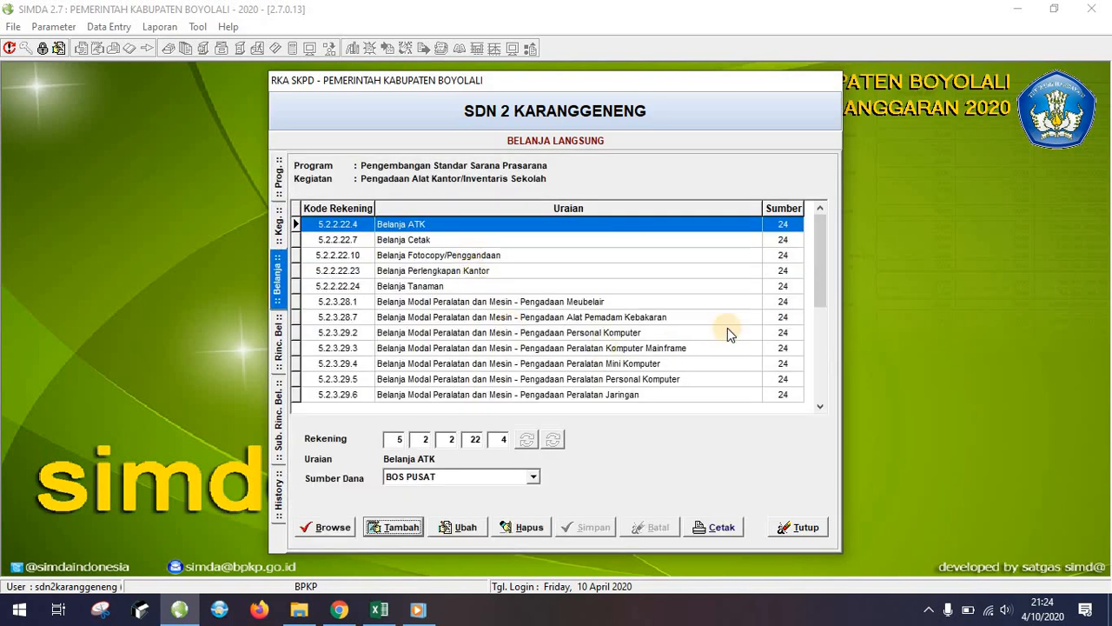
left_click_drag(819, 247, 825, 356)
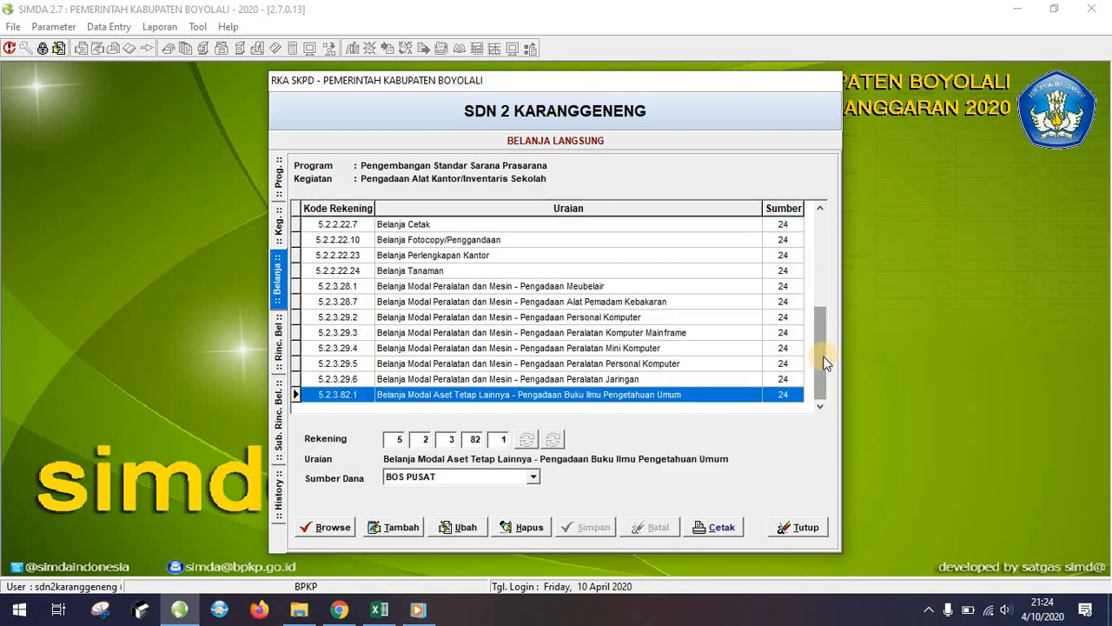
left_click(397, 527)
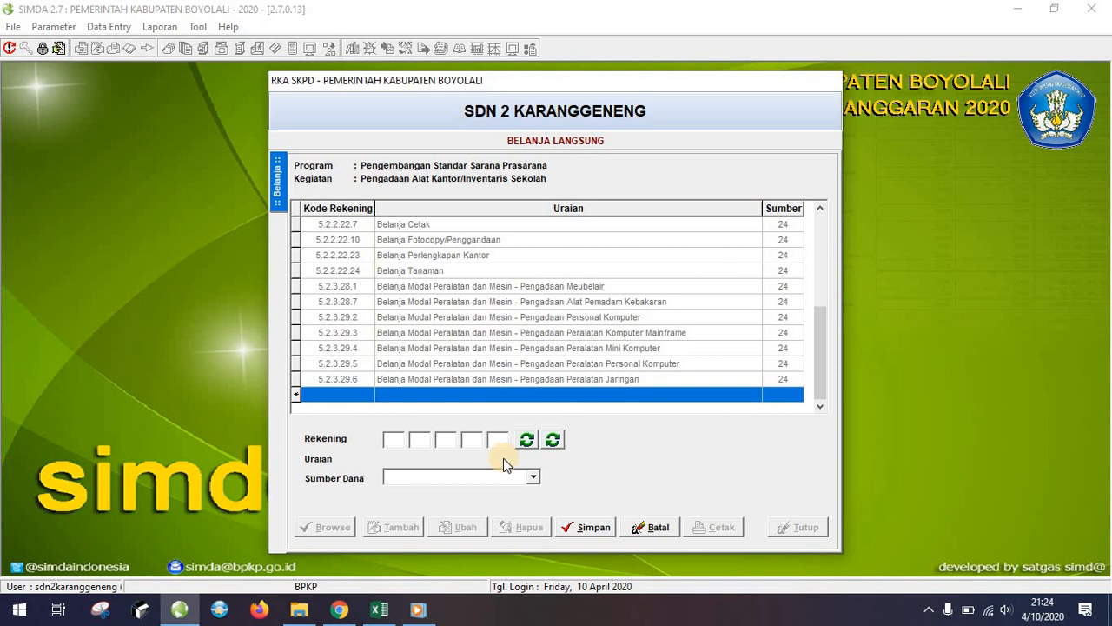
left_click(658, 529)
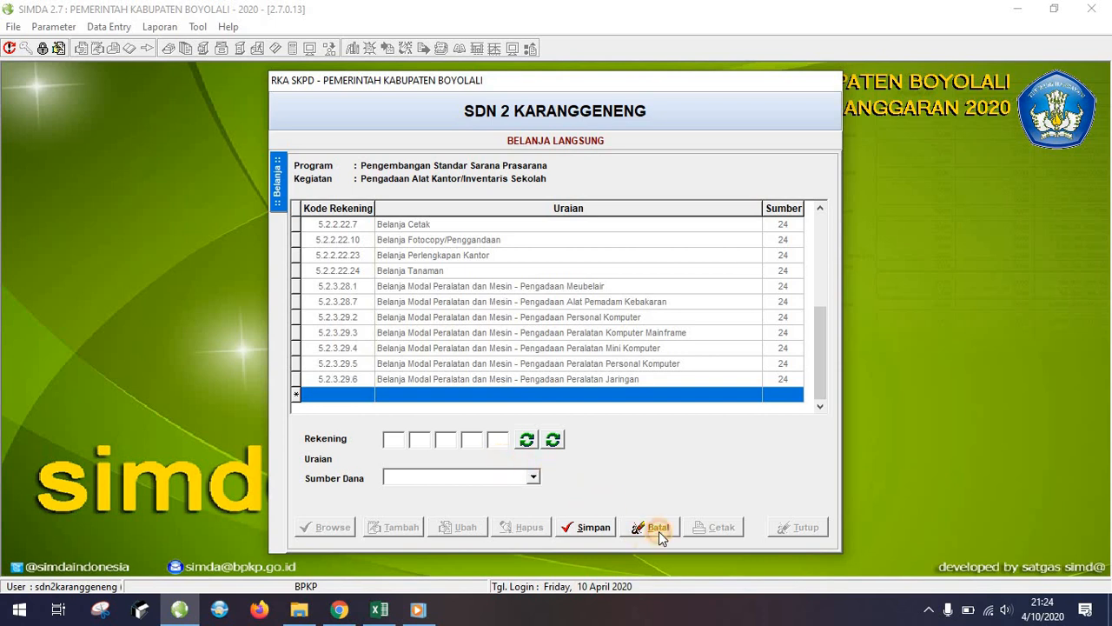
Open the sub-details of account 5.2.3.82.1, Belanja Modal Aset Tetap Lainnya - Pengadaan Buku Ilmu Pengetahuan Umum.
double_click(609, 395)
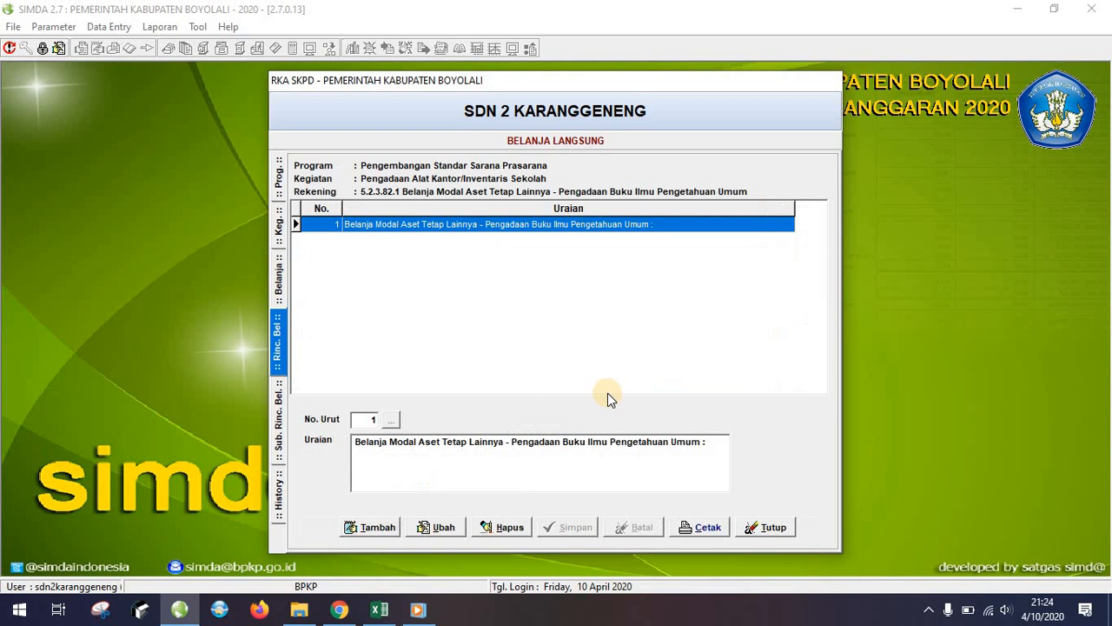
double_click(540, 227)
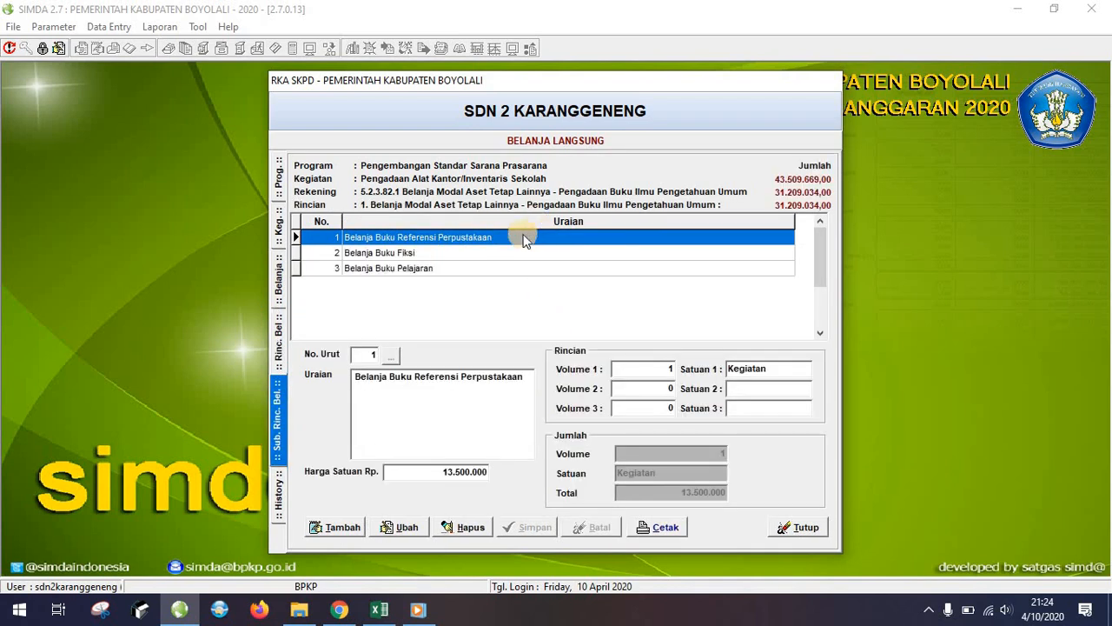
left_click(412, 269)
left_click(434, 235)
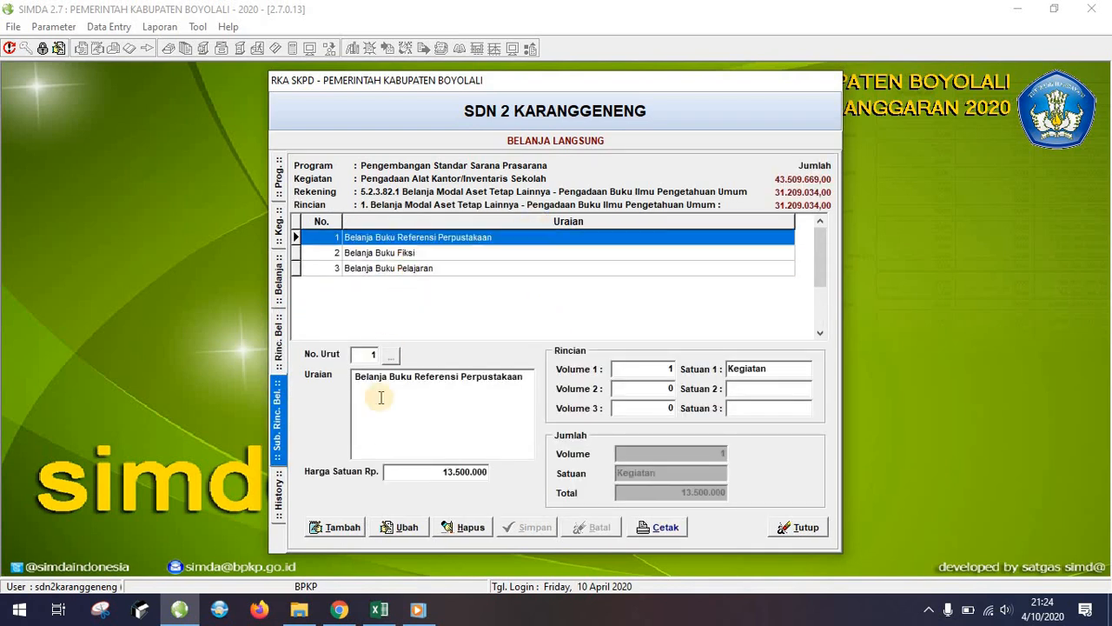
Add and save a sub-detail "Ebook Referensi Perpustakaan" with volume 1 Tahun and a unit price of 2.000.000.
left_click(339, 533)
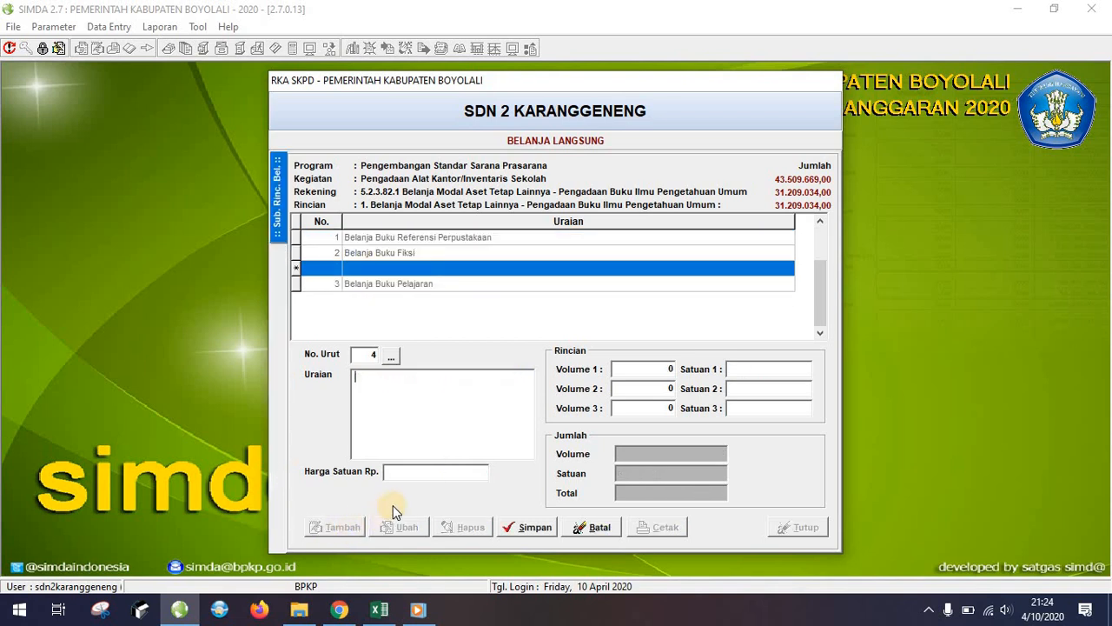
left_click(382, 372)
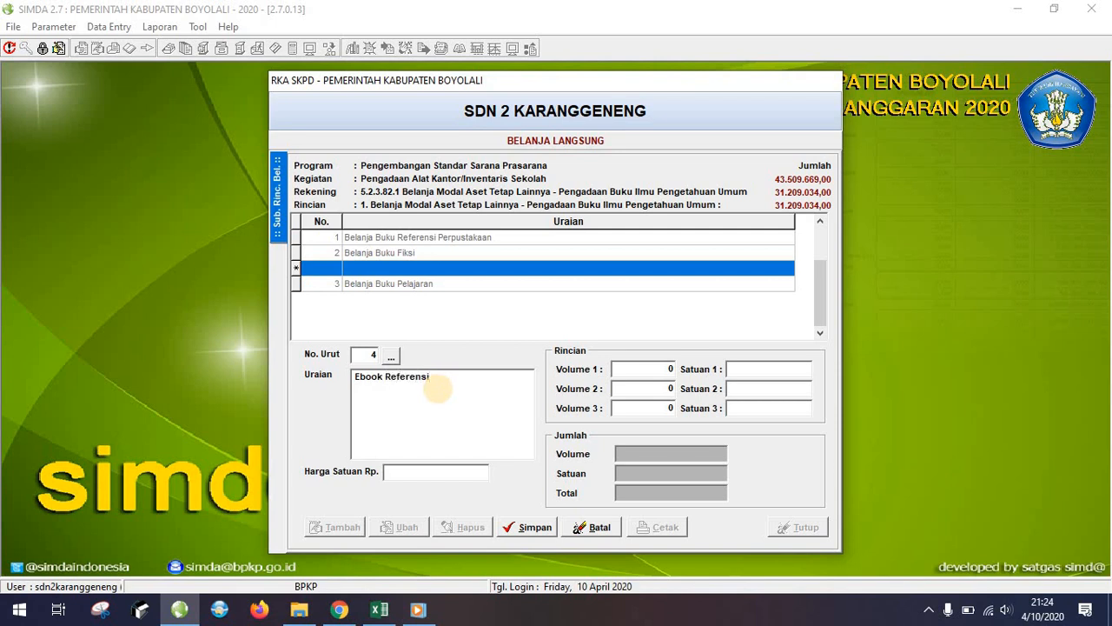
type("pustakaan")
key("Tab")
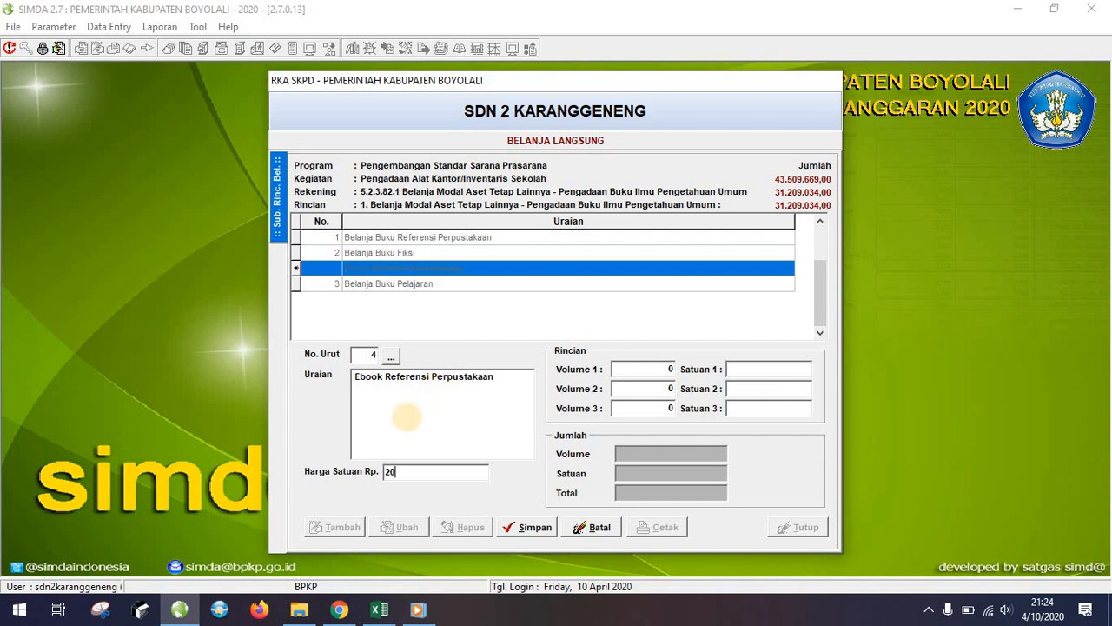
key("Tab")
type("Tahun")
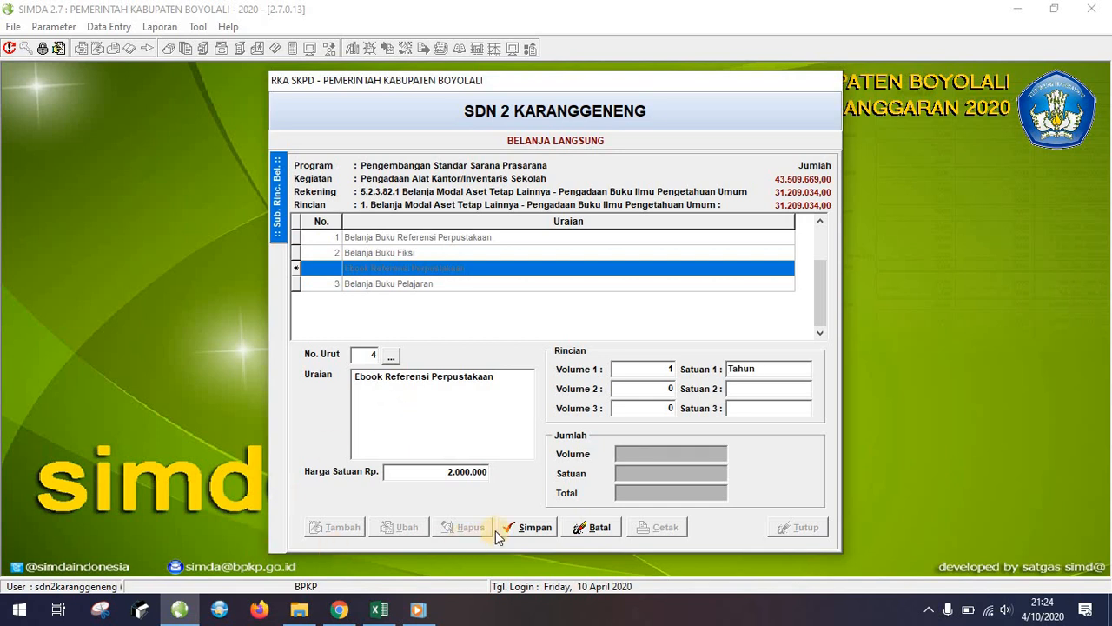
left_click(513, 528)
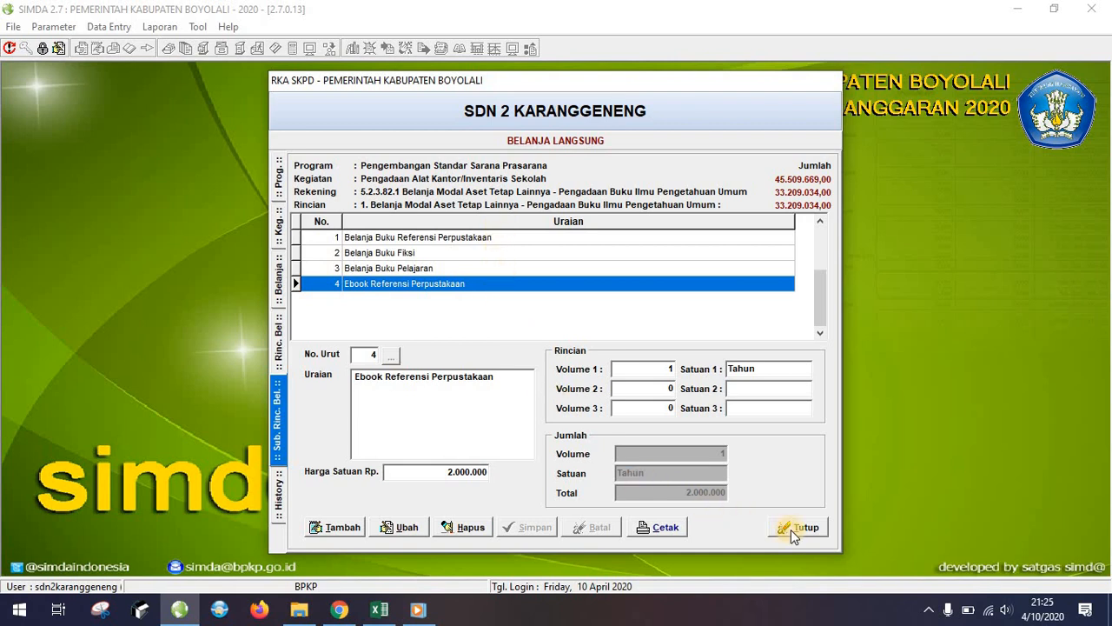
Under Pengembangan Standar Pengelolaan, open the sub-details of Belanja Honor Narasumber (5.2.2.22.6) in Penyelenggaraan Kegiatan Layanan Kesiswaan.
left_click(279, 176)
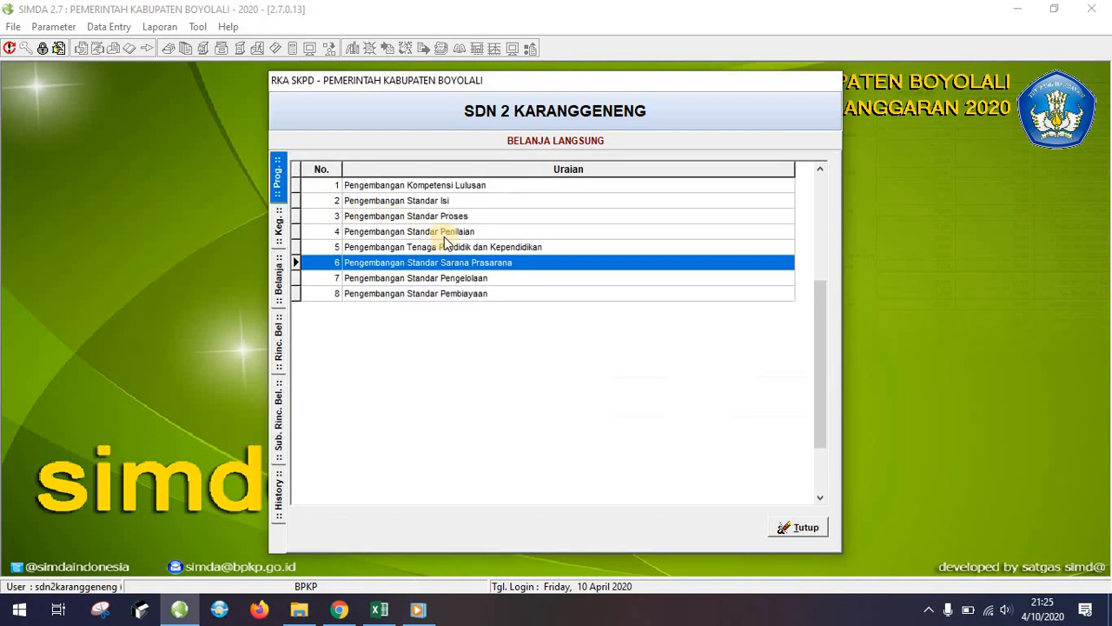
double_click(473, 278)
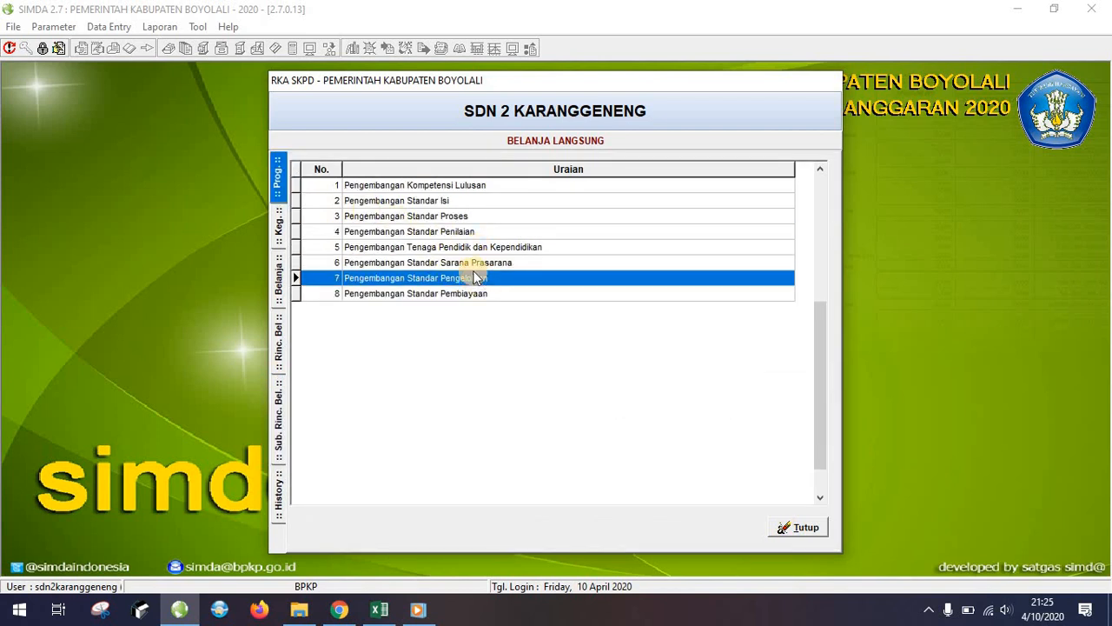
double_click(474, 246)
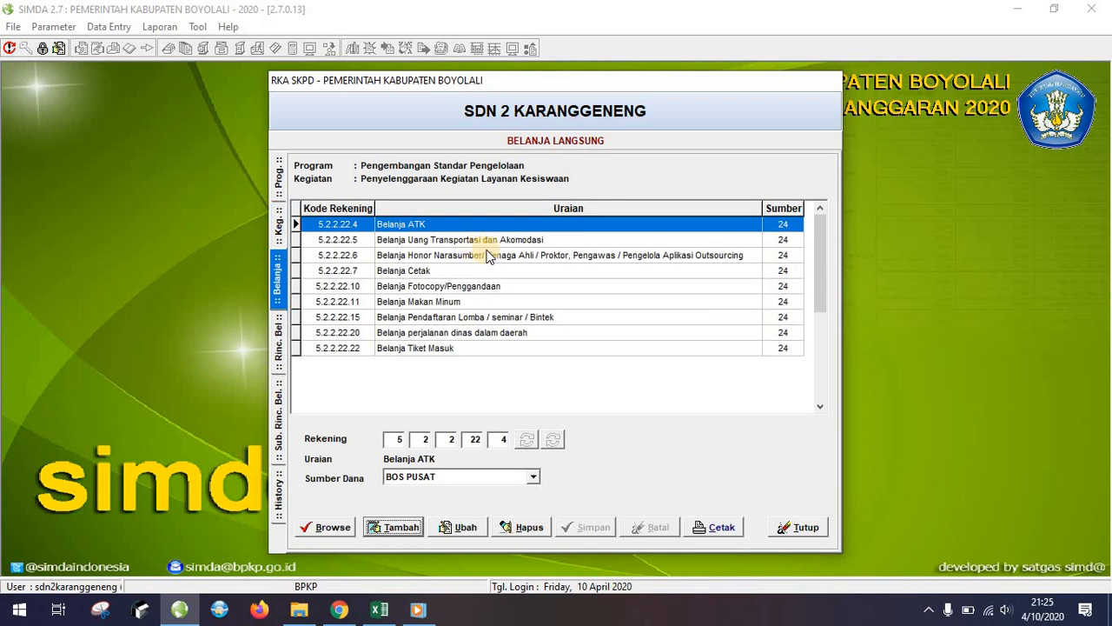
double_click(722, 257)
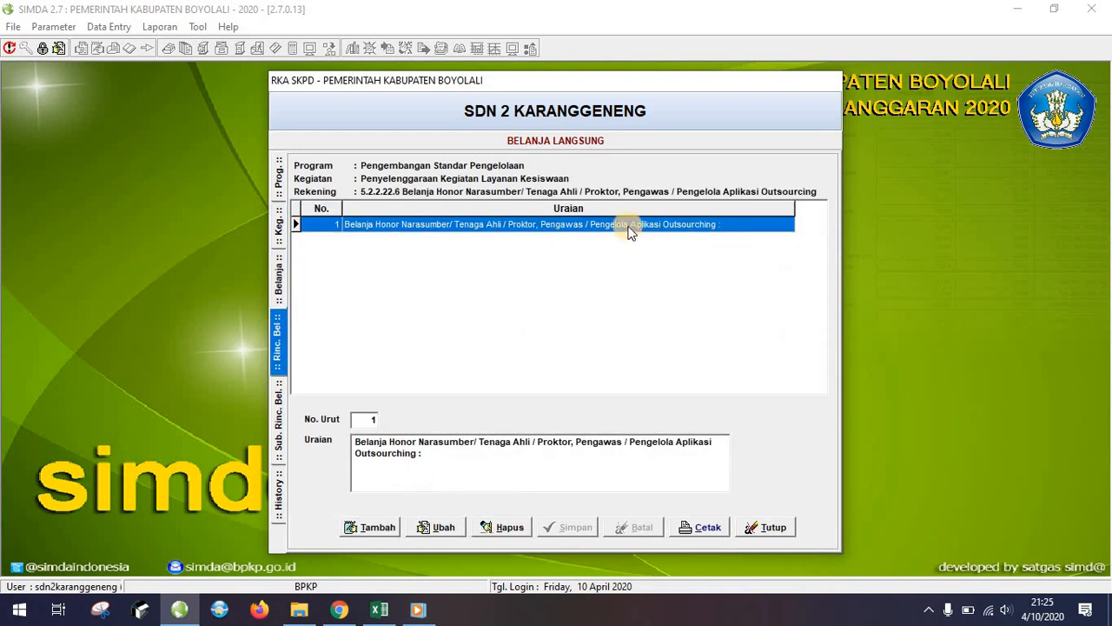
double_click(630, 228)
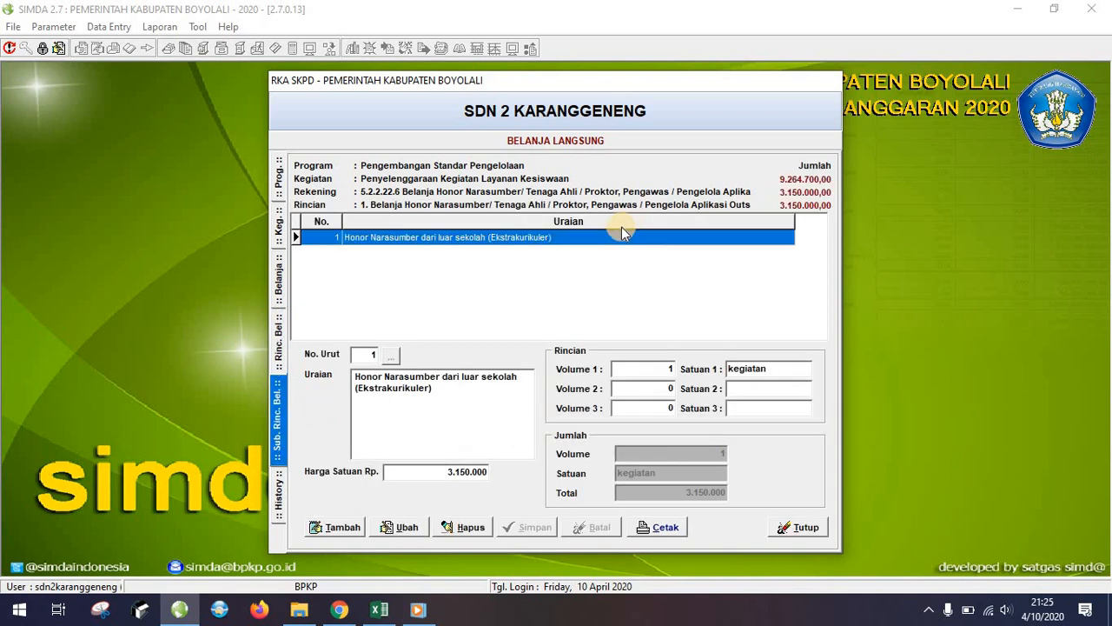
Start a new expenditure account for Penyelenggaraan Kegiatan Layanan Kesiswaan and search the account codes for "pega".
left_click(277, 261)
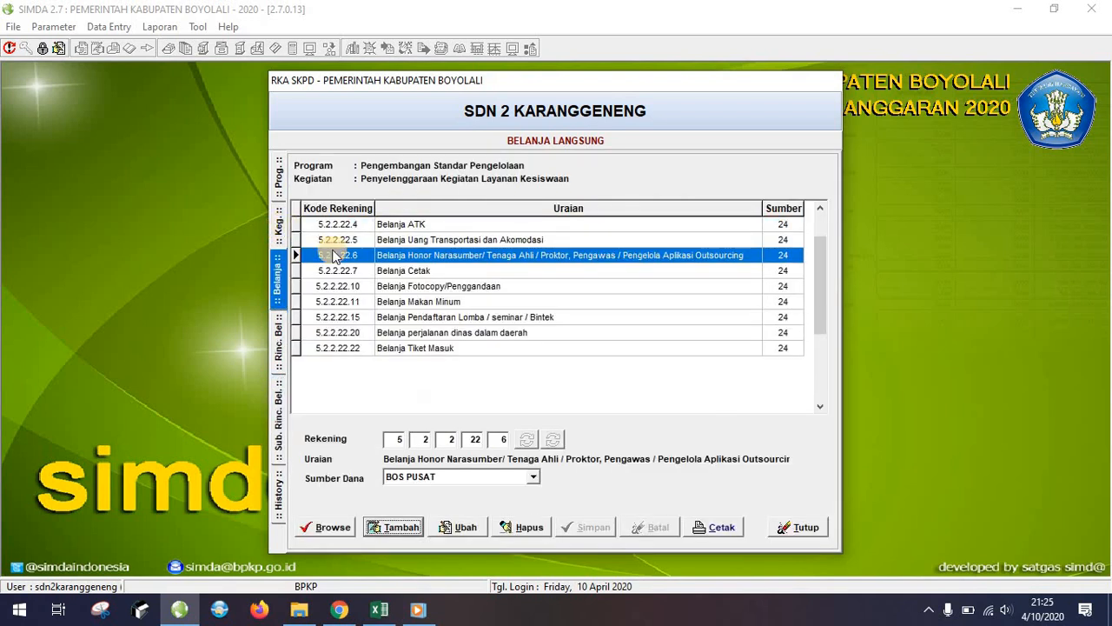
left_click(387, 527)
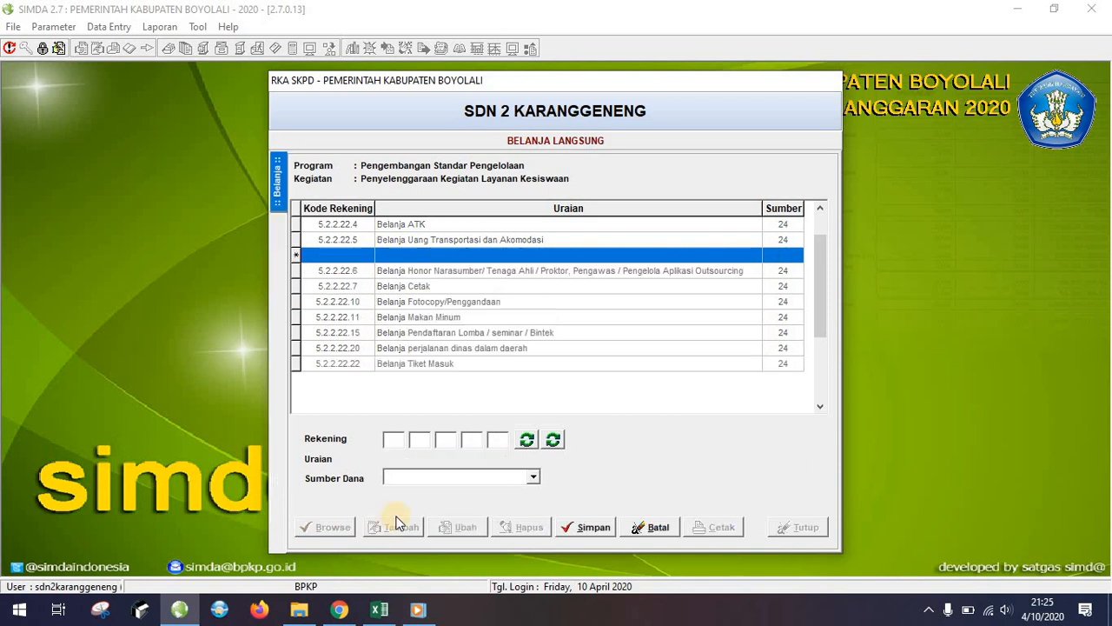
left_click(528, 443)
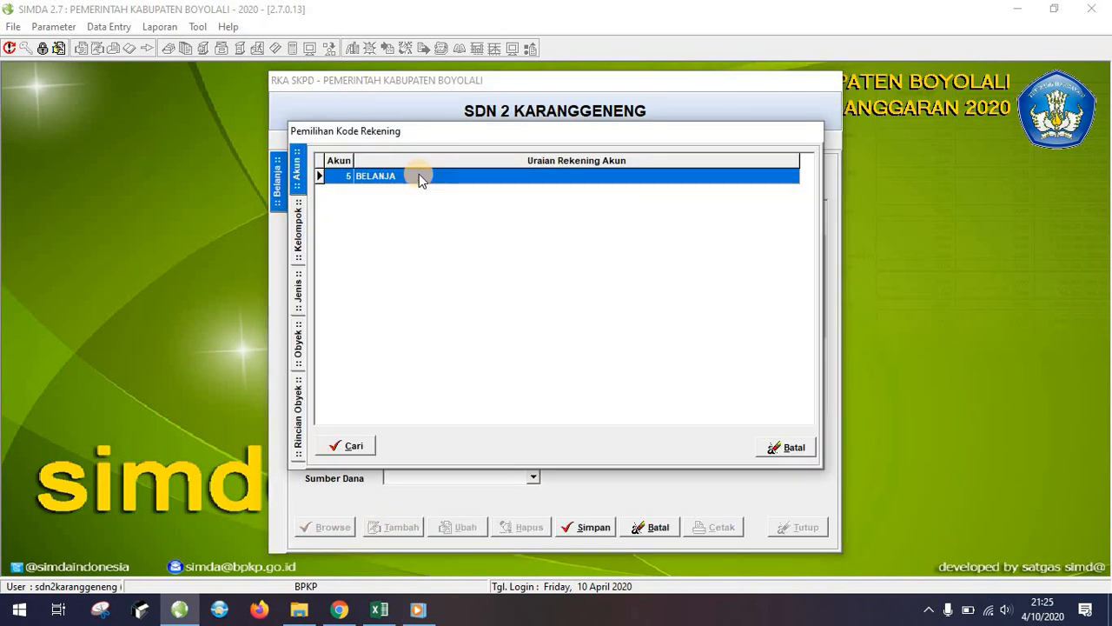
double_click(419, 175)
double_click(419, 176)
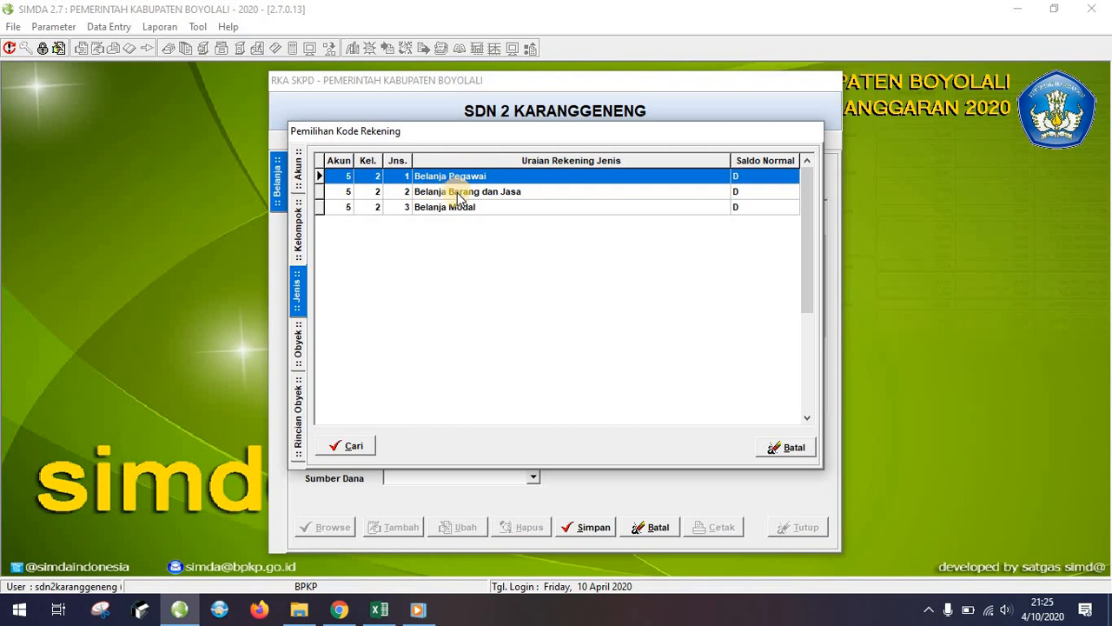
double_click(457, 193)
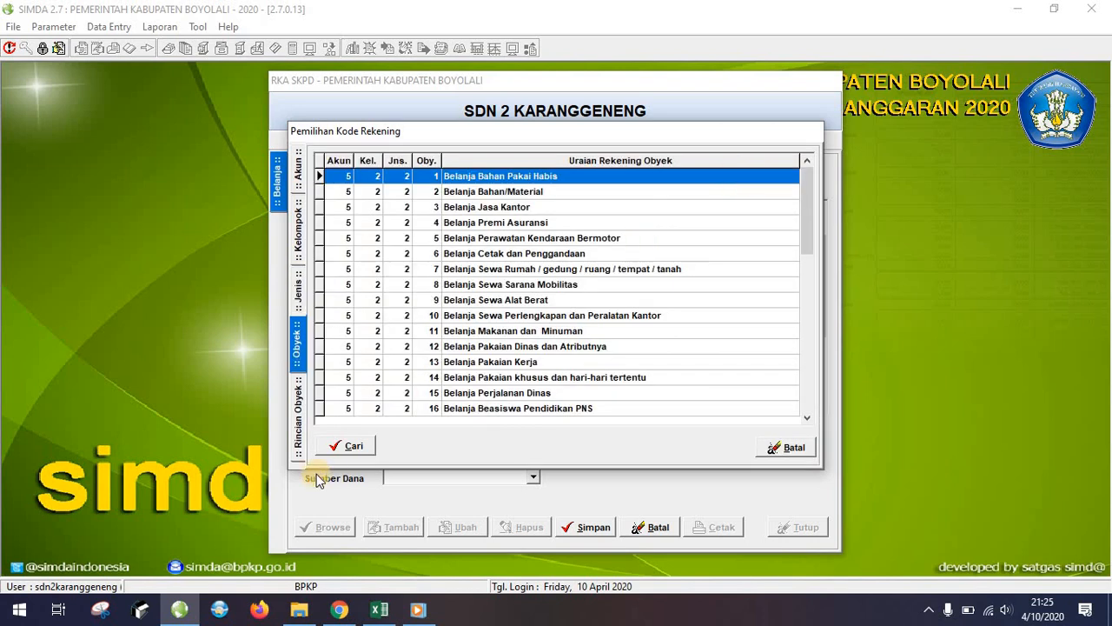
left_click(352, 446)
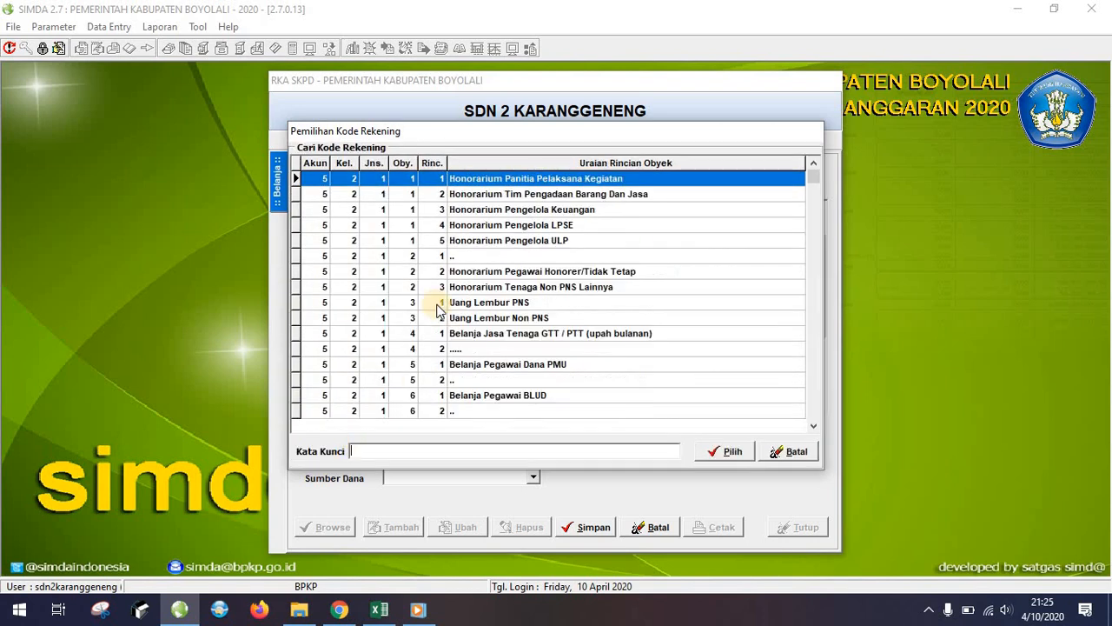
left_click(472, 435)
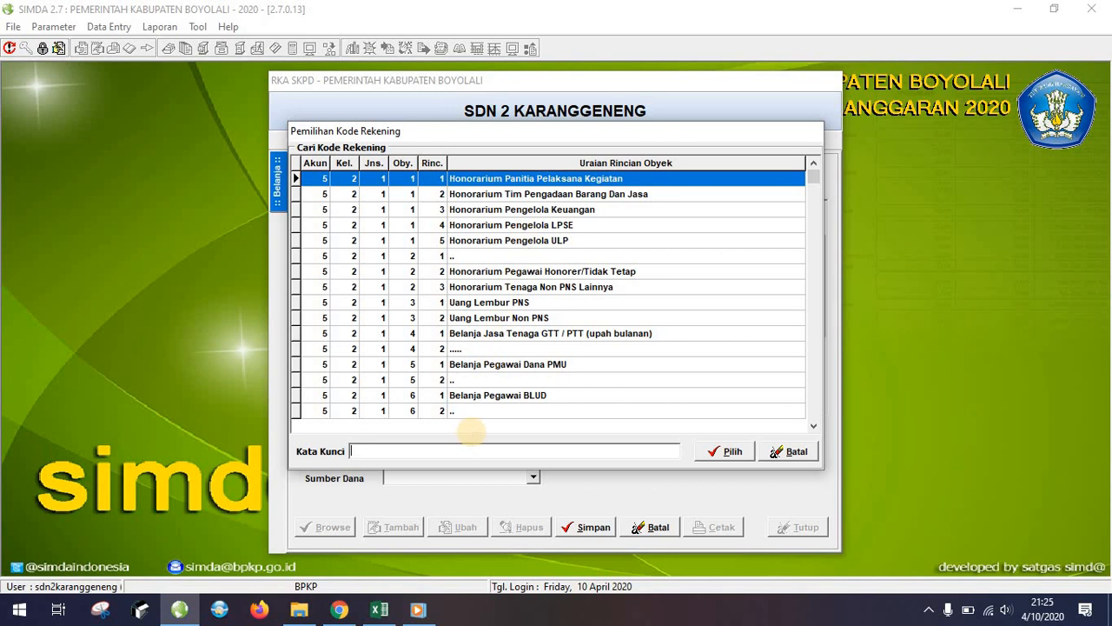
type("pega")
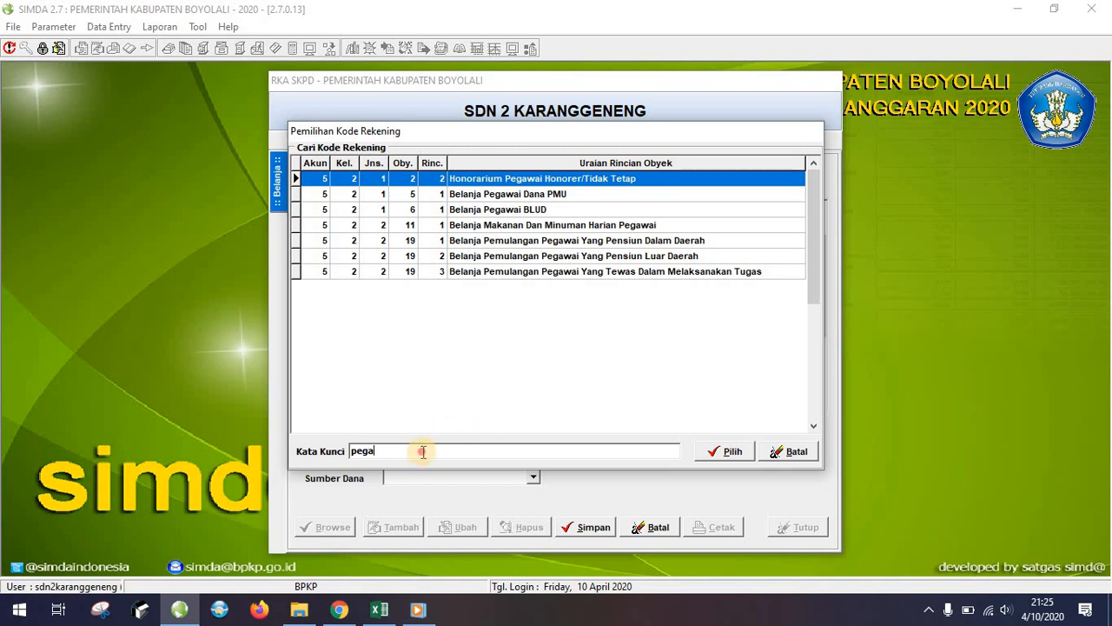
Search the account codes for "ahli", compare the Jasa Tenaga Ahli and Honor Narasumber accounts, and cancel the new account entry.
left_click_drag(420, 452, 323, 456)
type("a")
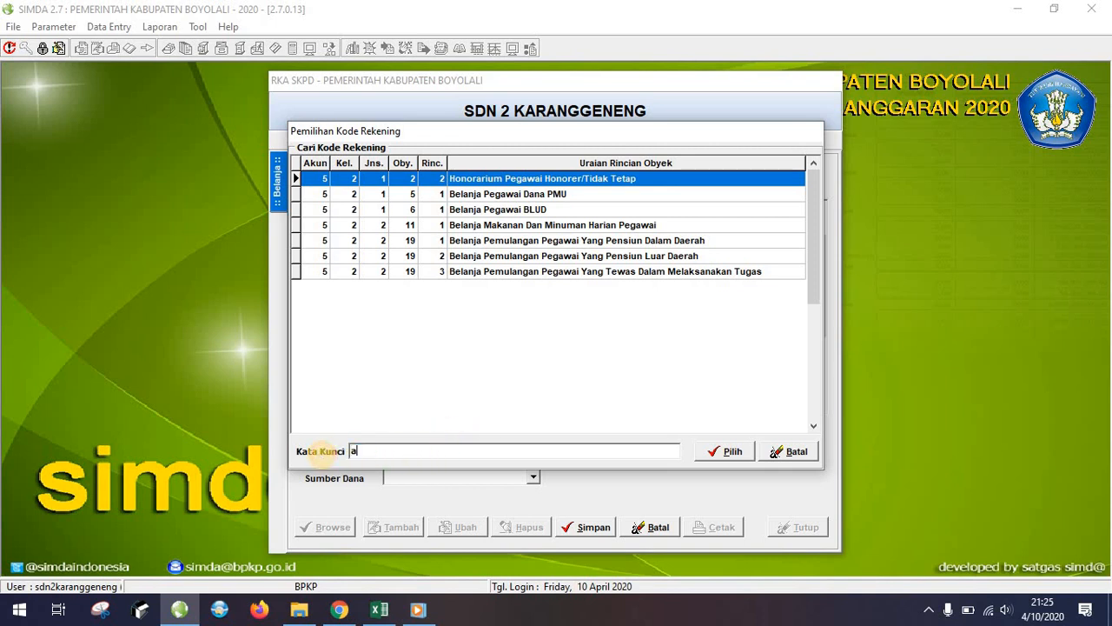
type("hli")
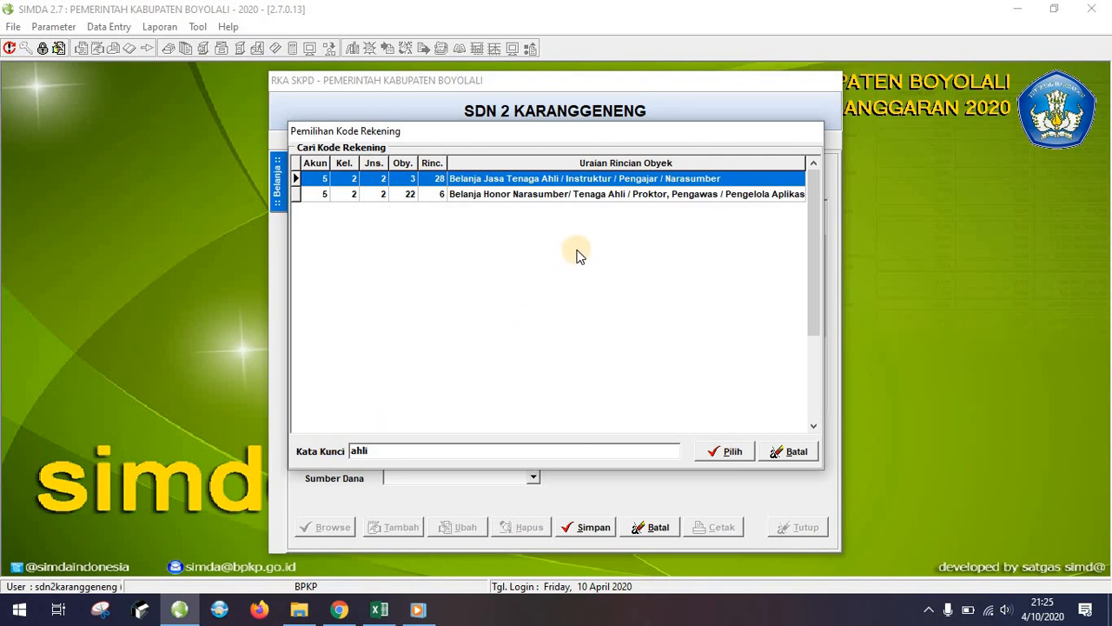
left_click(683, 194)
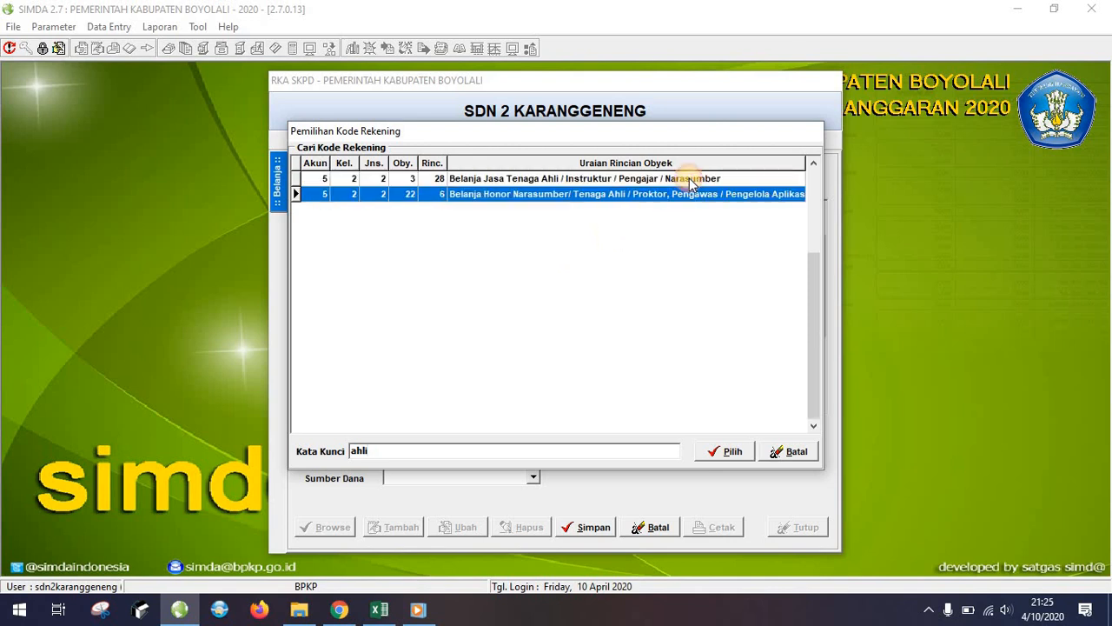
left_click(681, 179)
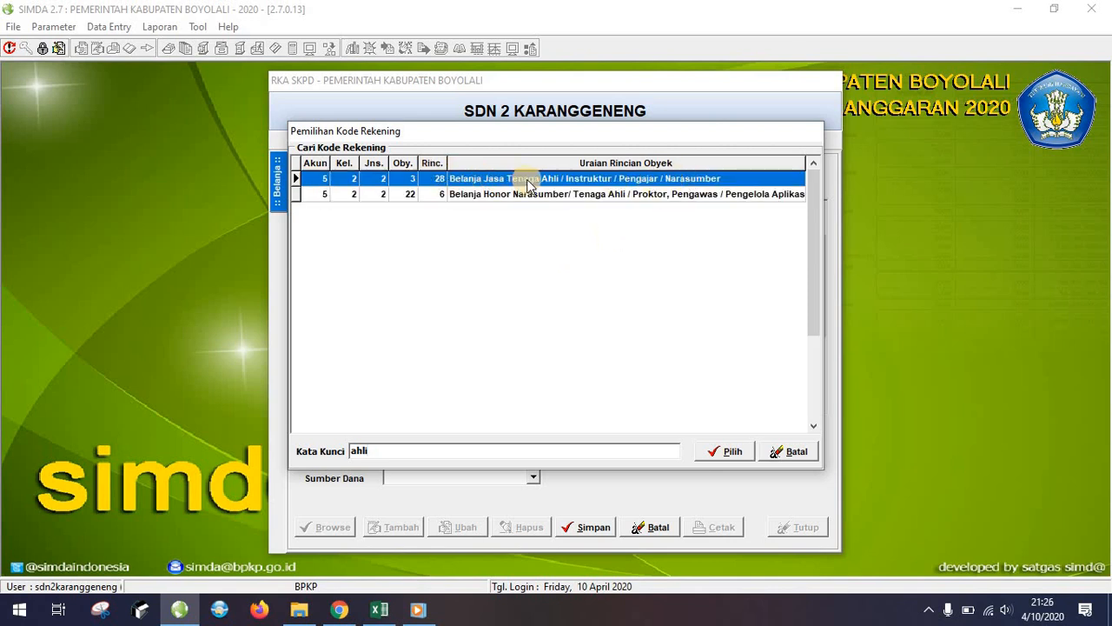
left_click(788, 454)
left_click(789, 452)
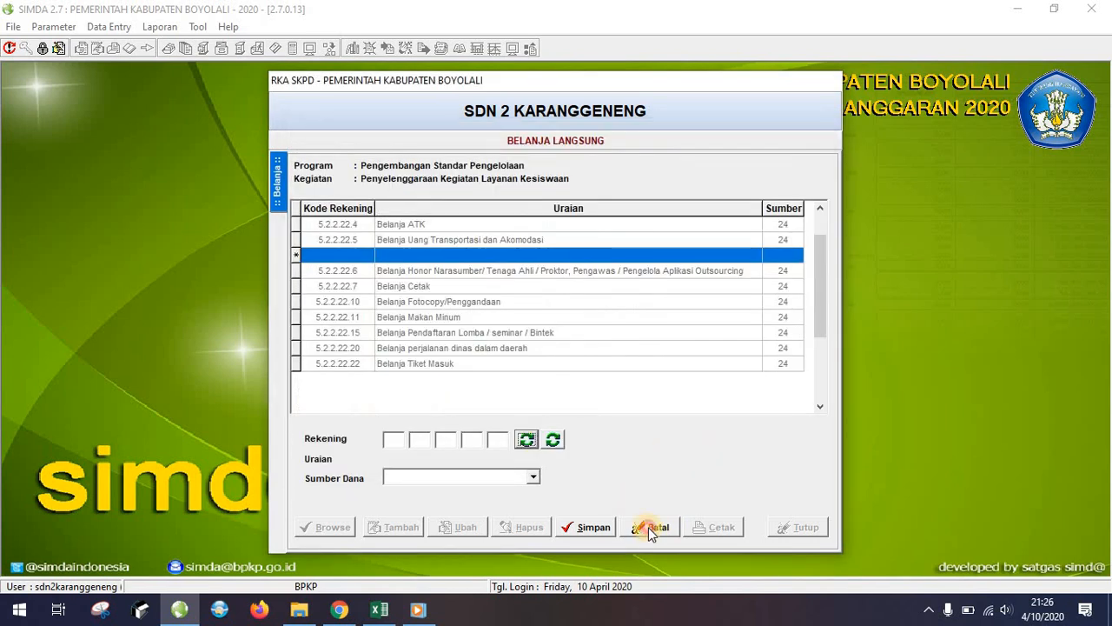
left_click(648, 527)
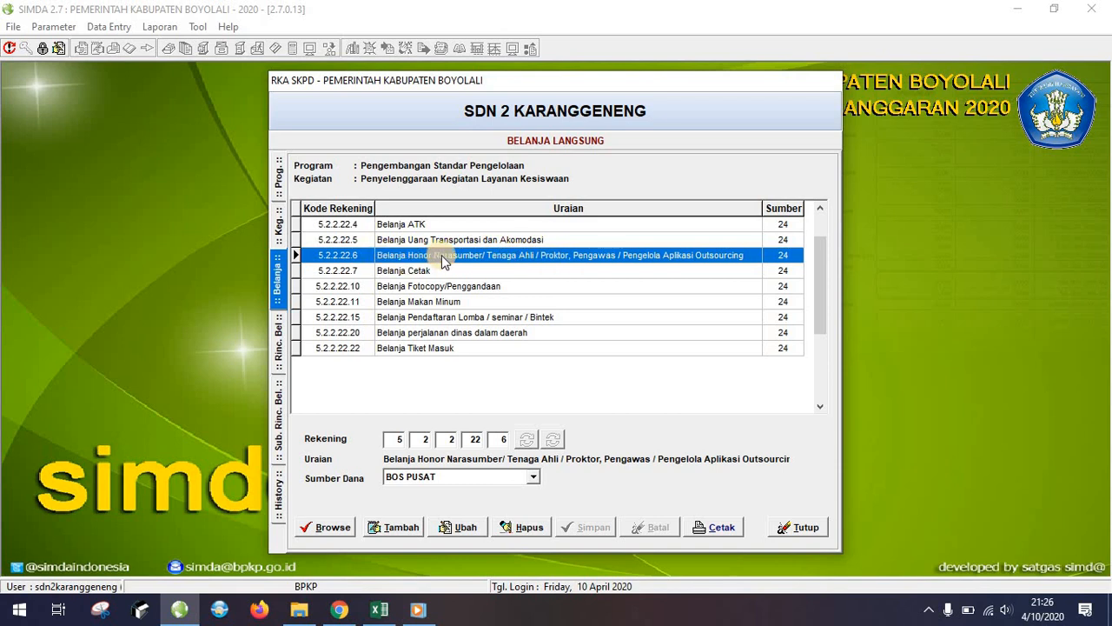
Switch to the RKAS workbook in Excel and examine where honorarium items for resource persons and experts appear in the budget rows.
left_click(379, 610)
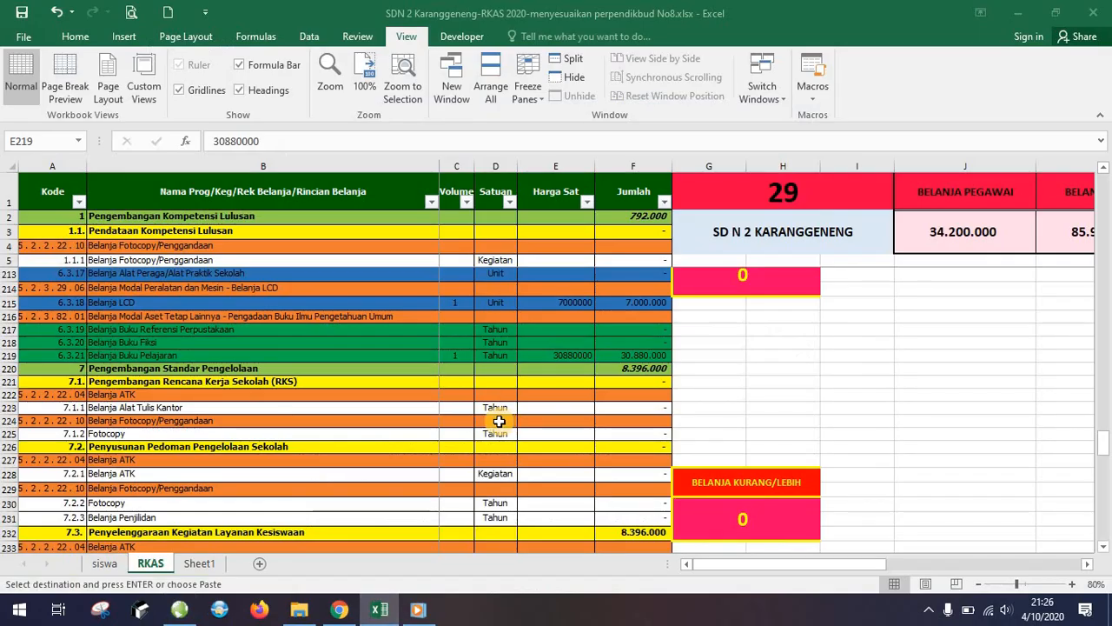
scroll(262, 410, "up", 13)
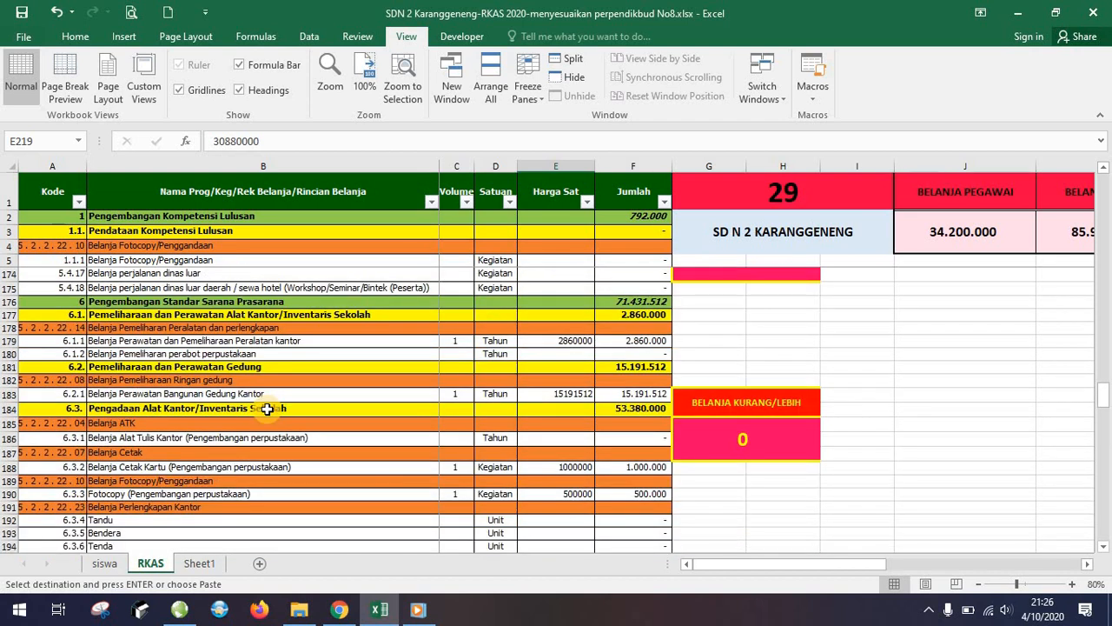
scroll(267, 409, "up", 12)
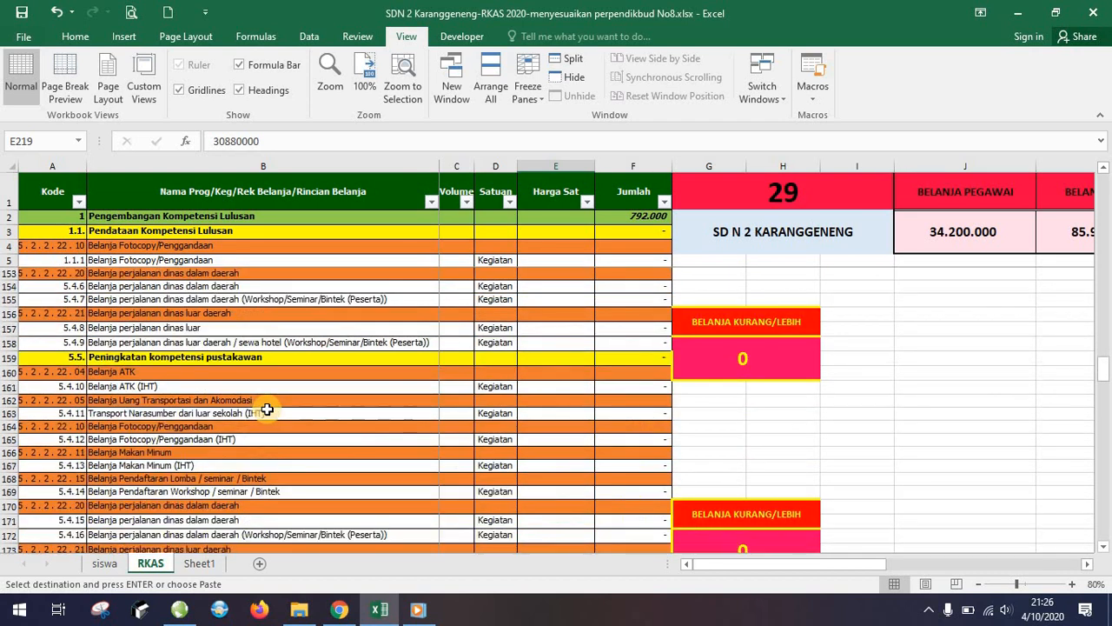
scroll(242, 366, "up", 20)
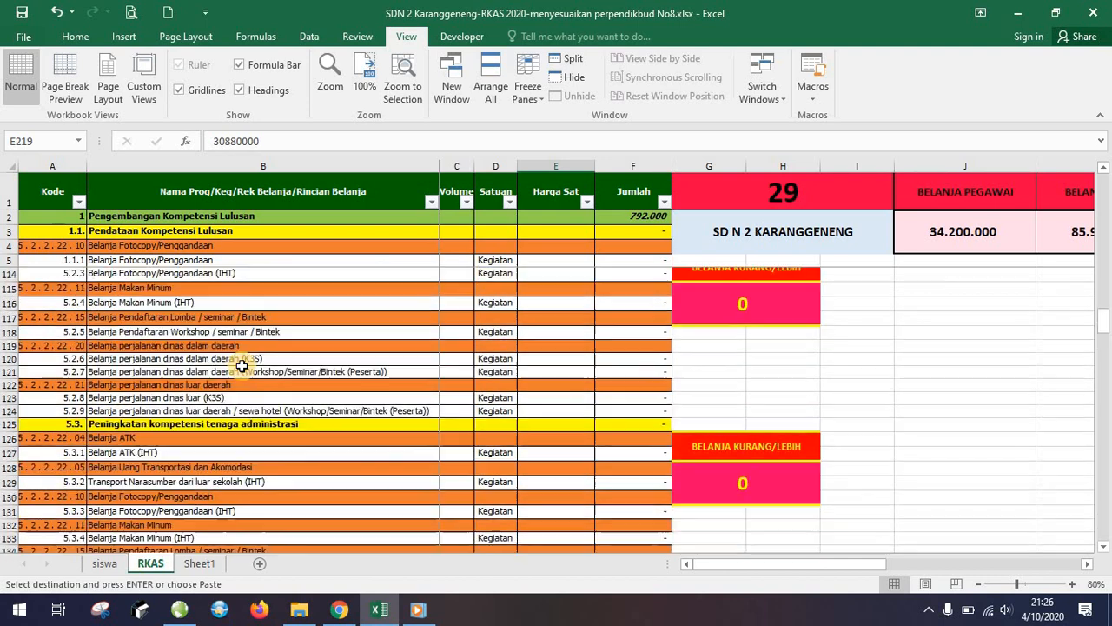
scroll(241, 366, "up", 20)
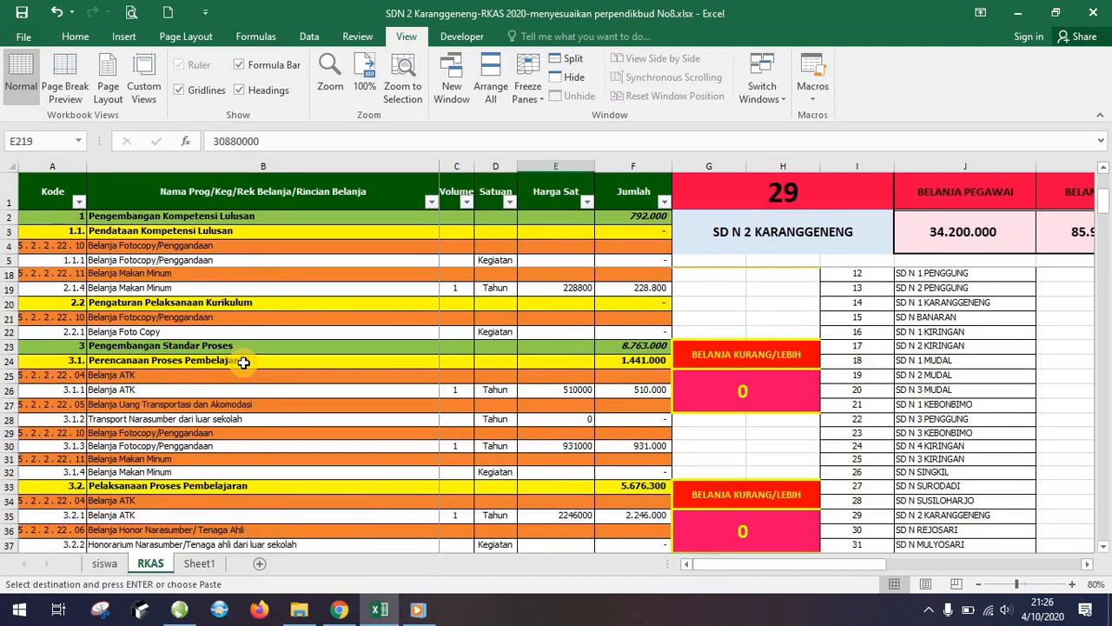
scroll(273, 450, "down", 4)
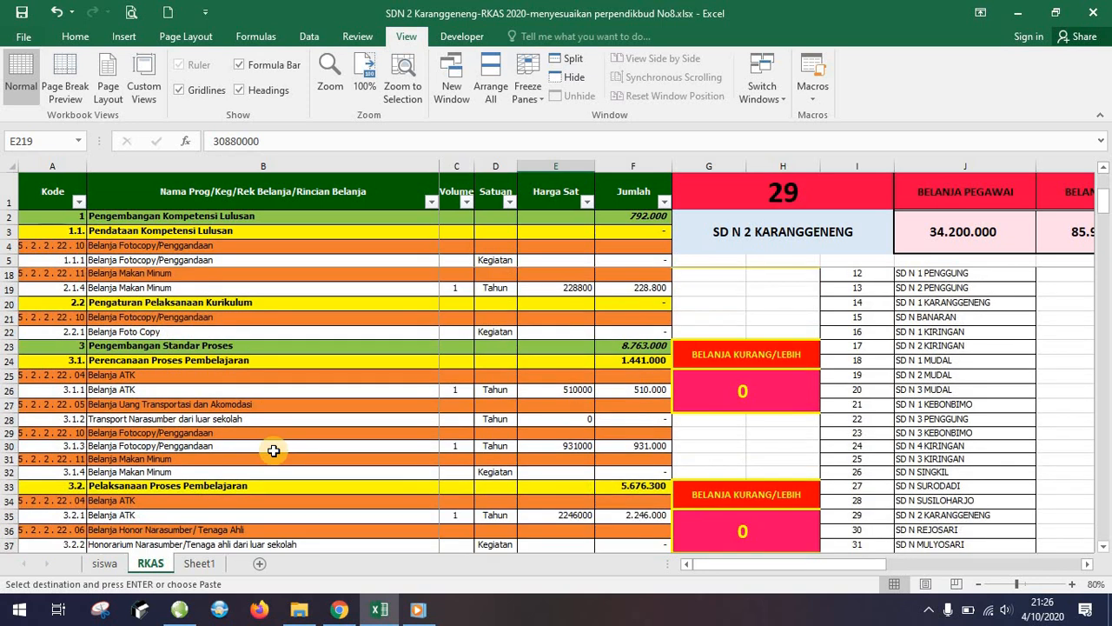
scroll(273, 450, "down", 2)
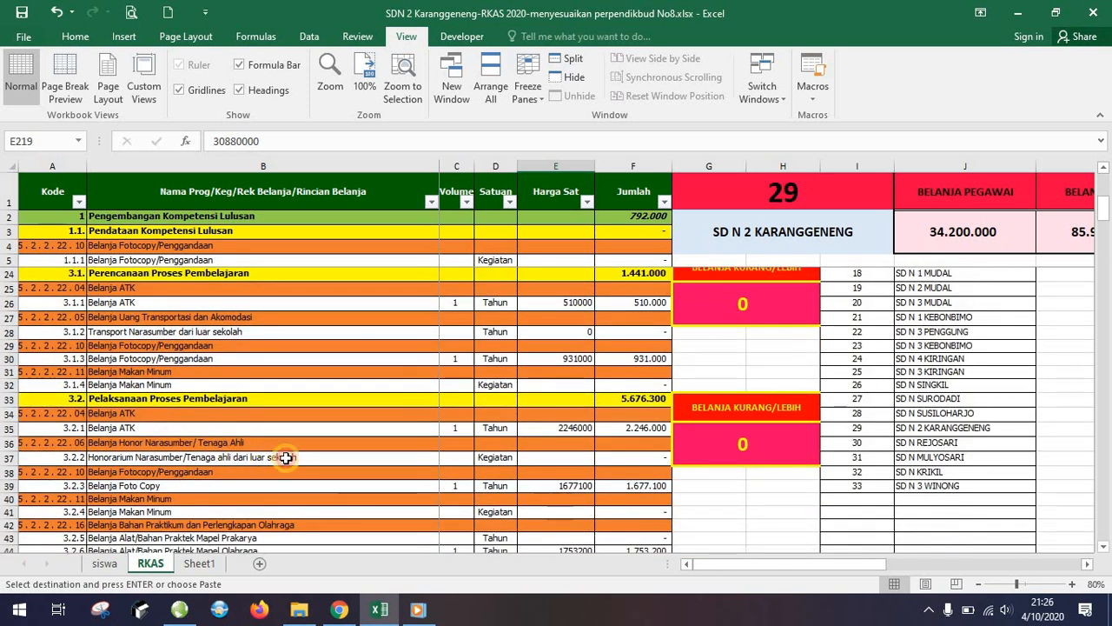
left_click(387, 460)
scroll(365, 474, "down", 7)
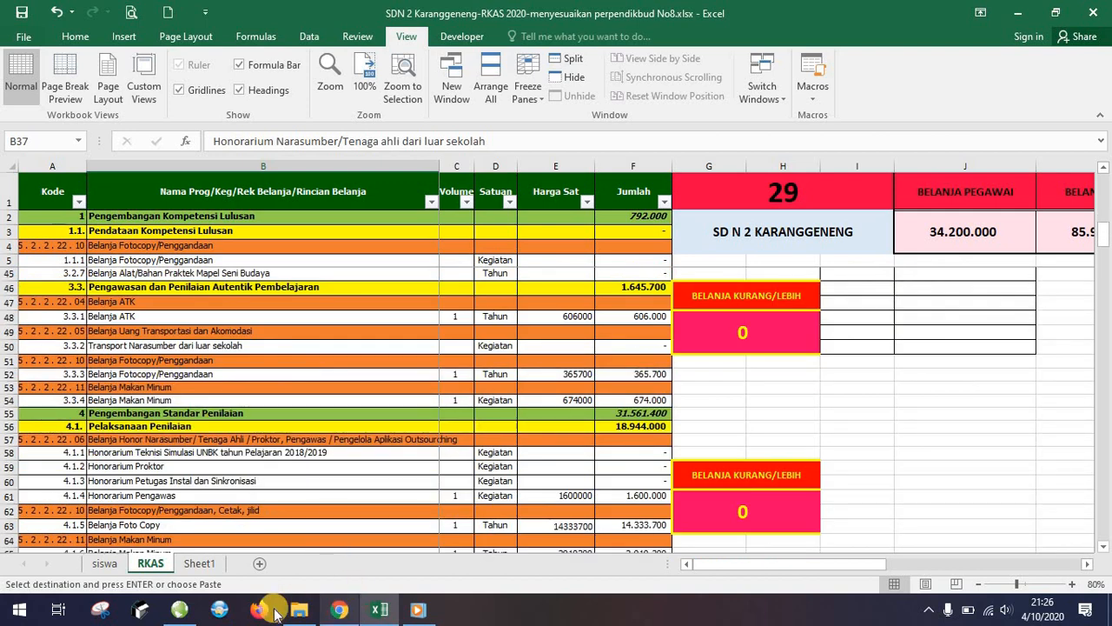
Return to SIMDA and reopen the expenditure accounts of Penyelenggaraan Kegiatan Layanan Kesiswaan under Pengembangan Standar Pengelolaan.
key("alt+Tab")
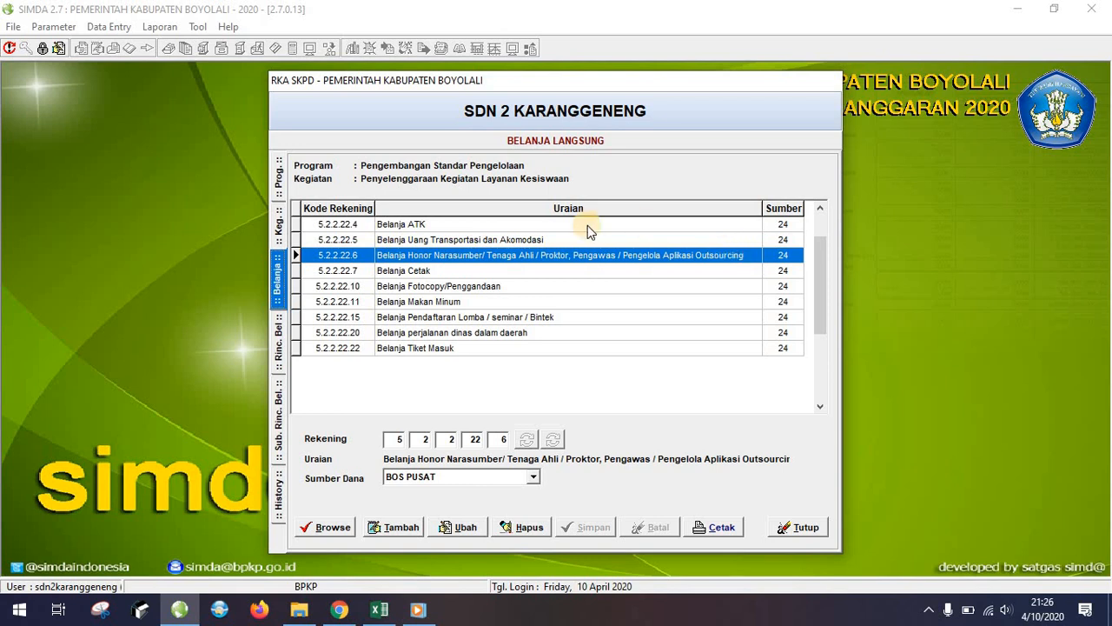
left_click(735, 539)
left_click(279, 178)
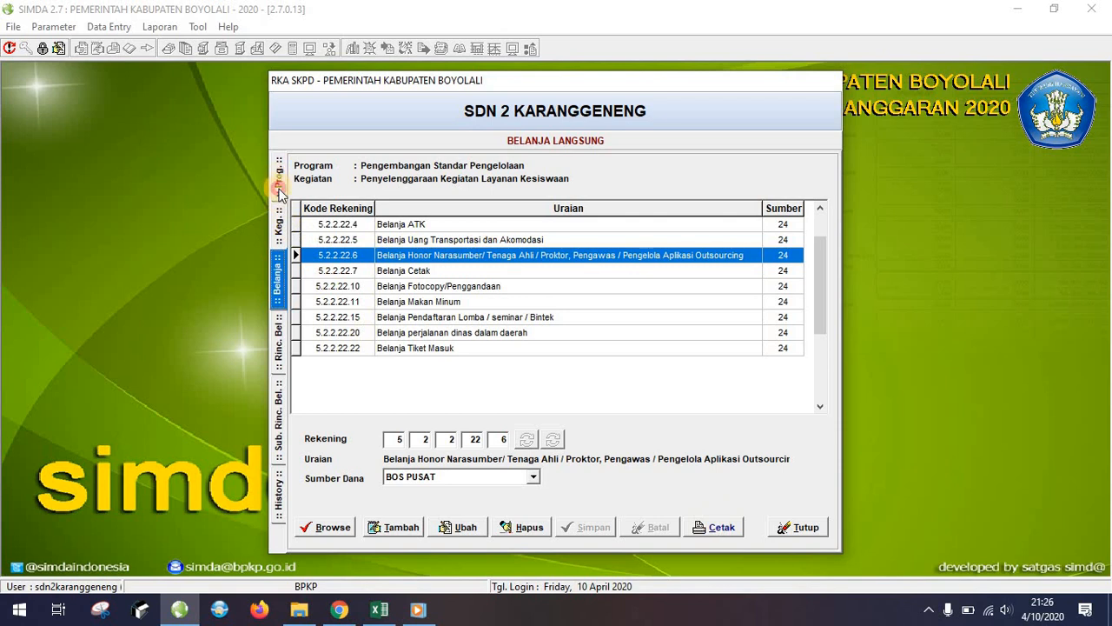
left_click(487, 275)
double_click(487, 277)
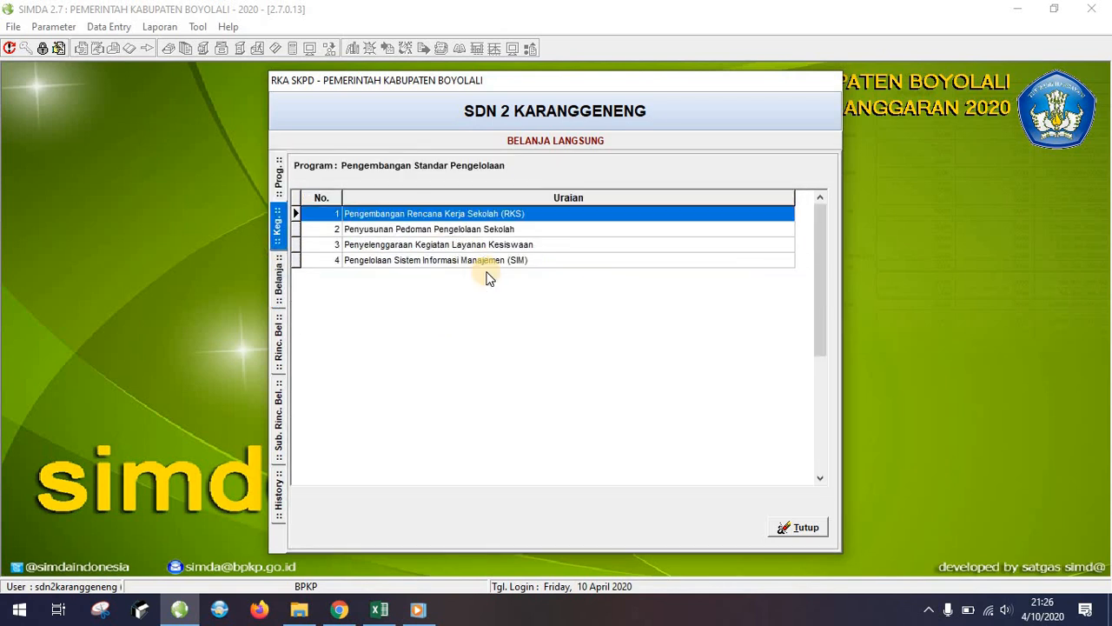
double_click(517, 248)
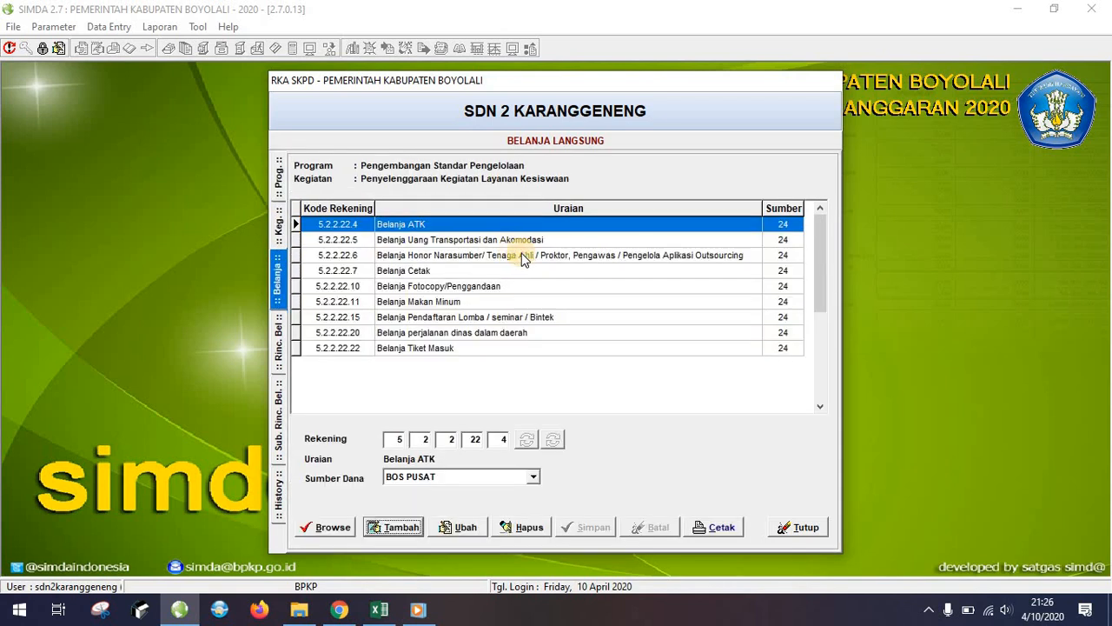
Start a new expenditure account, search the codes for "ahli", and choose 5.2.2.3.28 Belanja Jasa Tenaga Ahli / Instruktur / Pengajar / Narasumber.
left_click(626, 257)
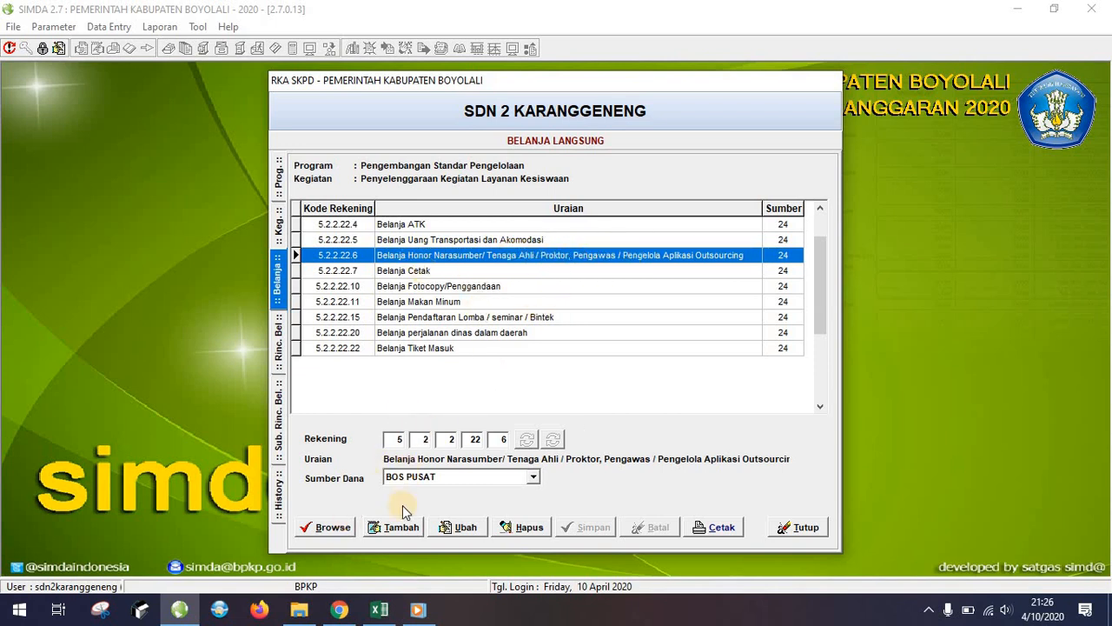
left_click(401, 532)
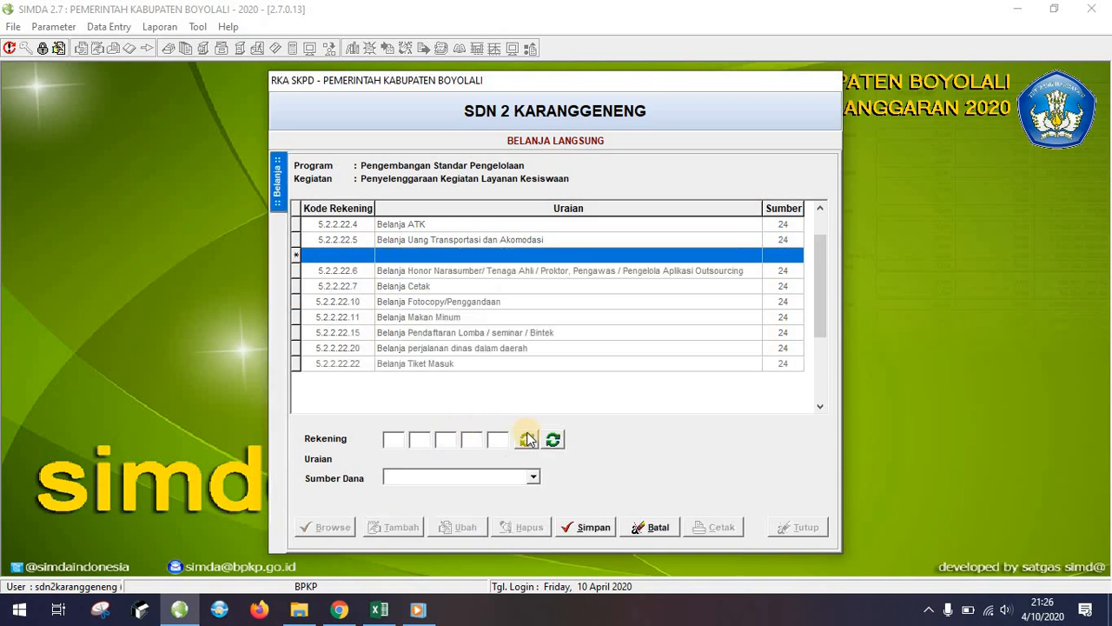
left_click(527, 439)
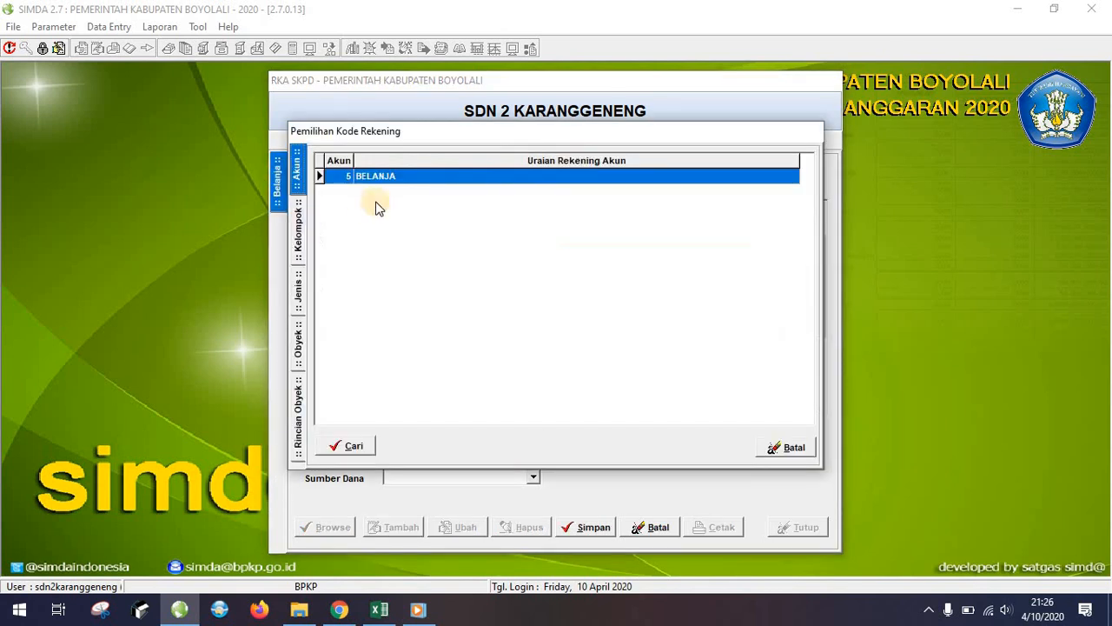
double_click(382, 179)
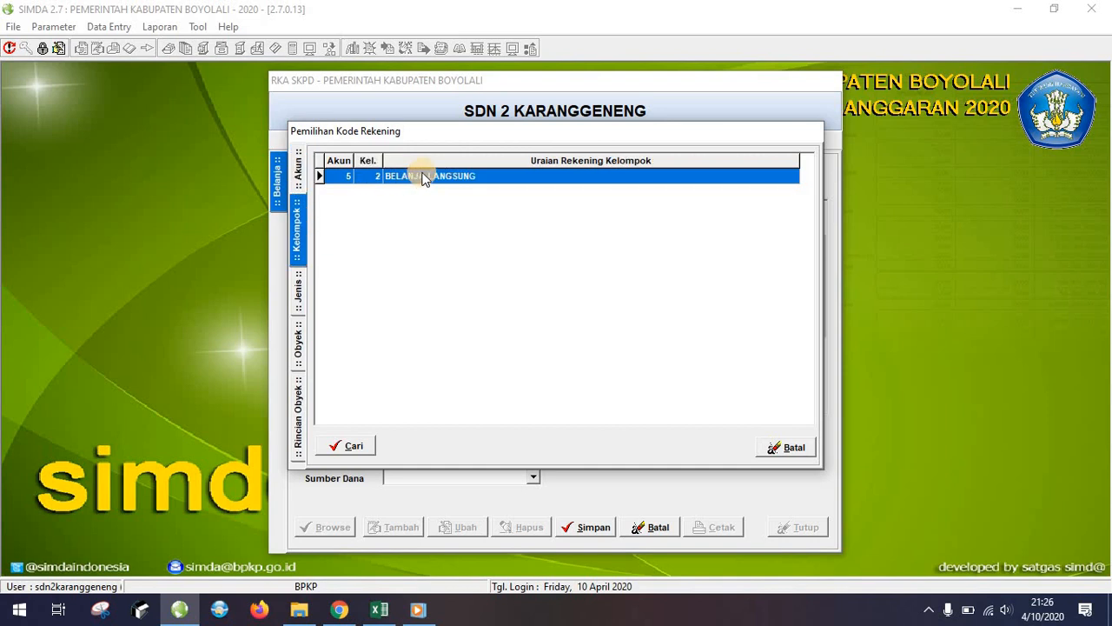
double_click(422, 175)
double_click(443, 191)
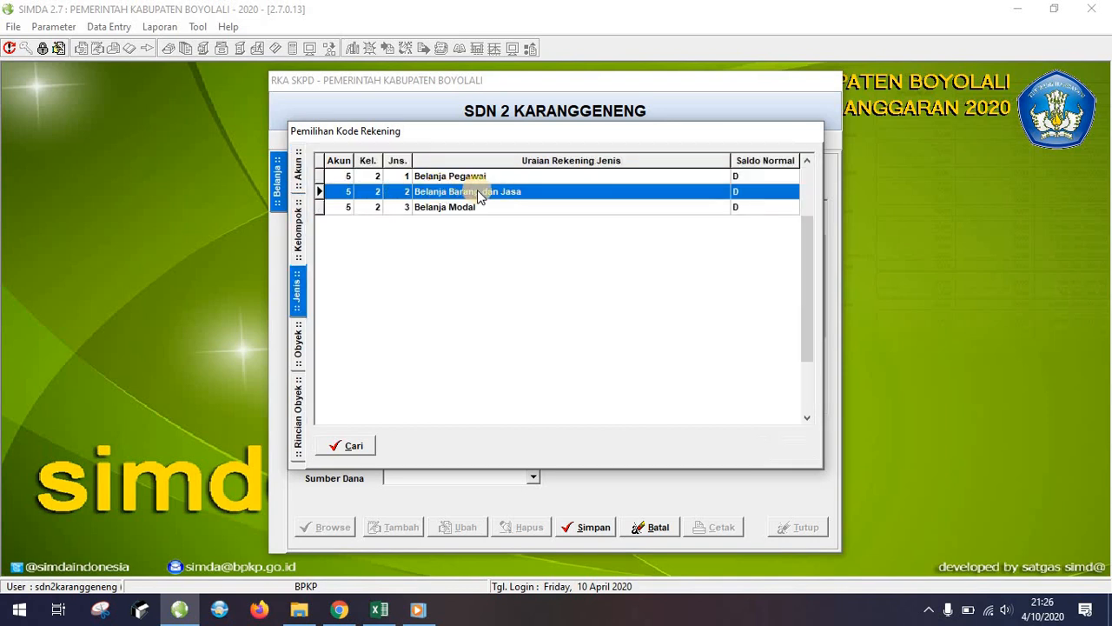
left_click(347, 446)
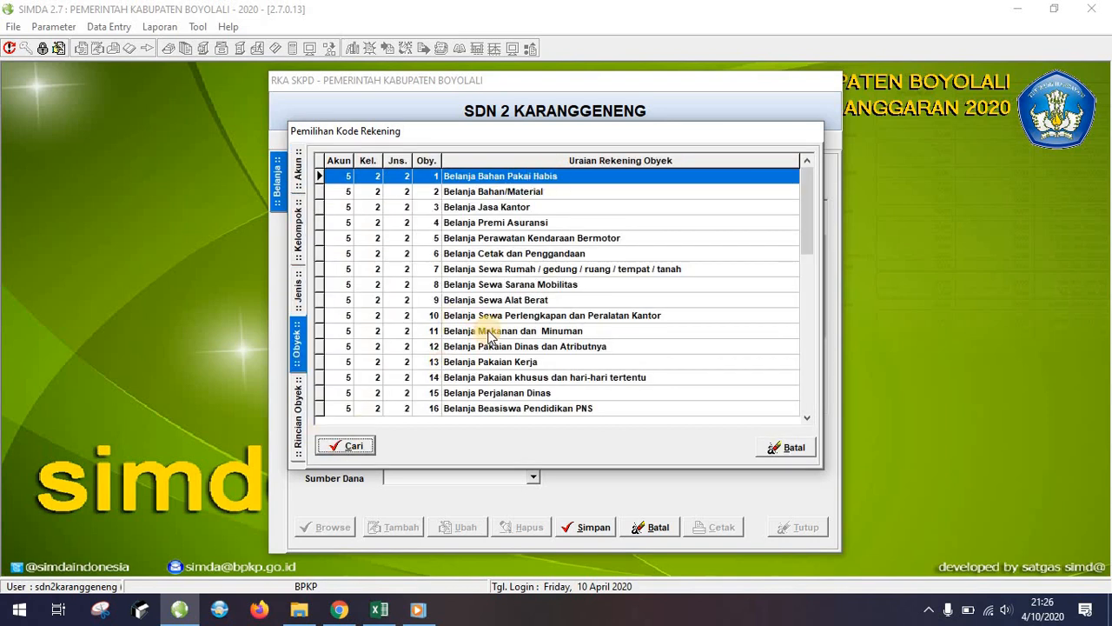
type("ahli")
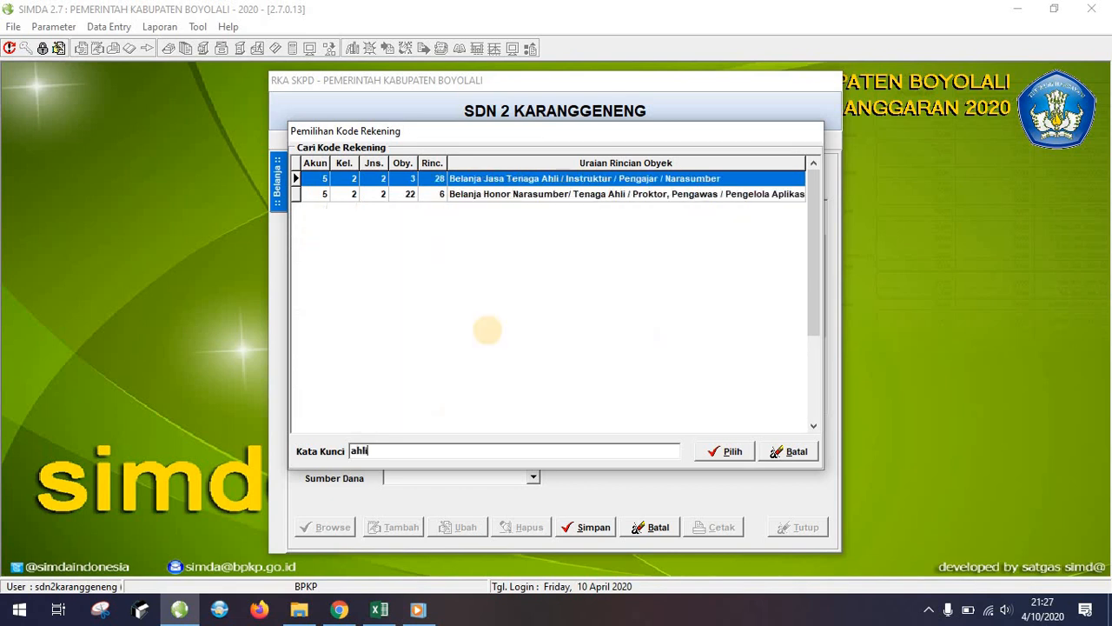
double_click(561, 179)
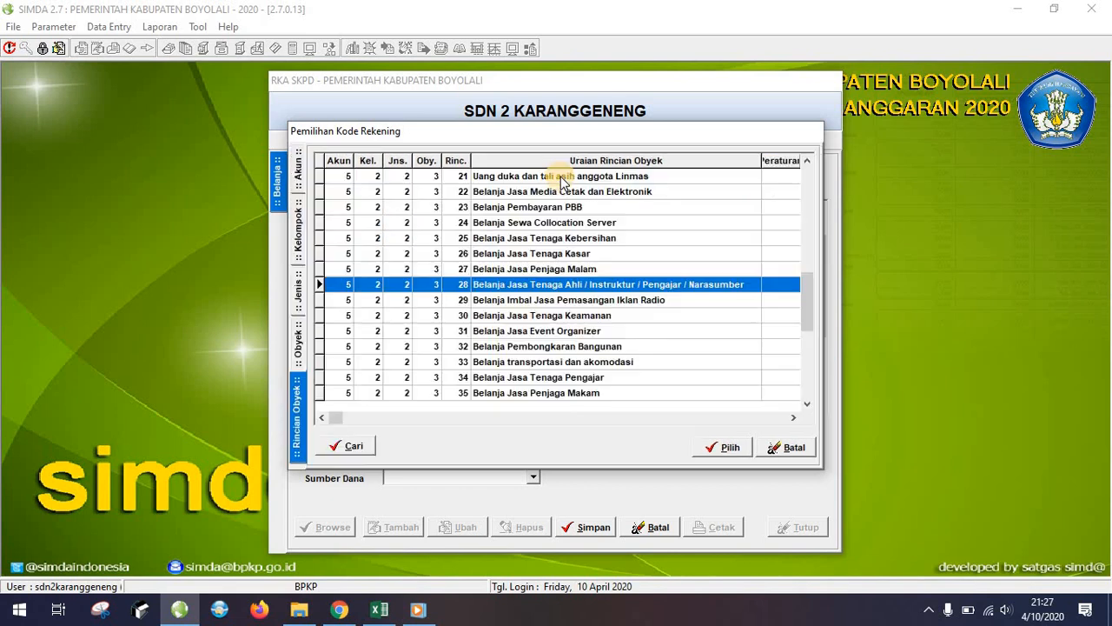
left_click(723, 448)
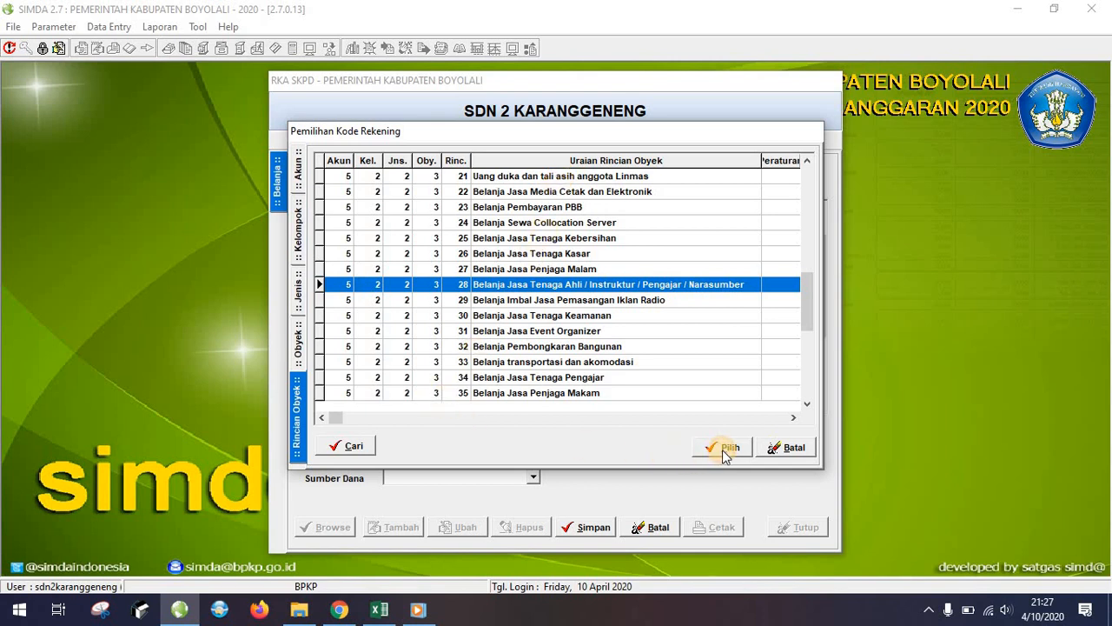
Set the new account's Sumber Dana to BOS PUSAT and save it.
left_click(532, 477)
scroll(431, 549, "down", 3)
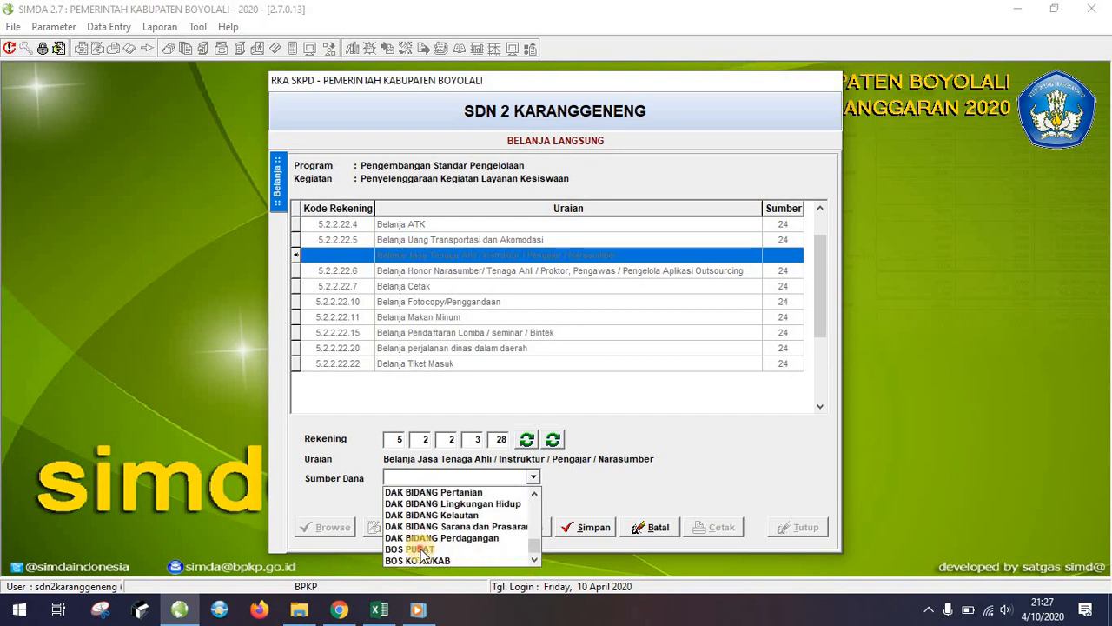
left_click(417, 549)
left_click(594, 528)
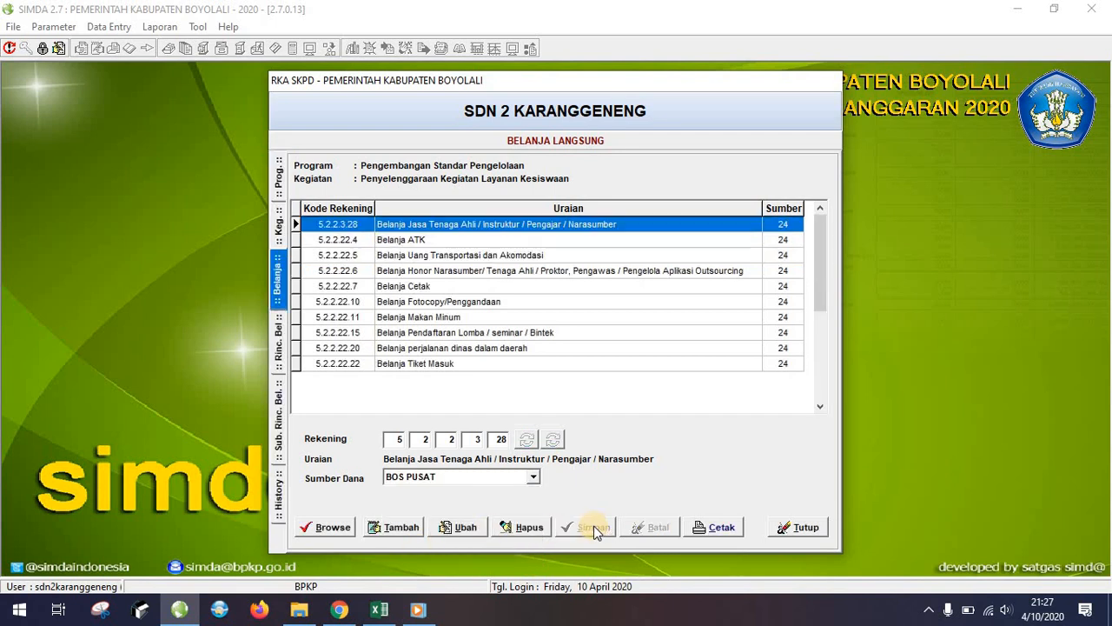
Delete the account 5.2.2.22.6 Belanja Honor Narasumber/Tenaga Ahli from Penyelenggaraan Kegiatan Layanan Kesiswaan.
left_click(674, 273)
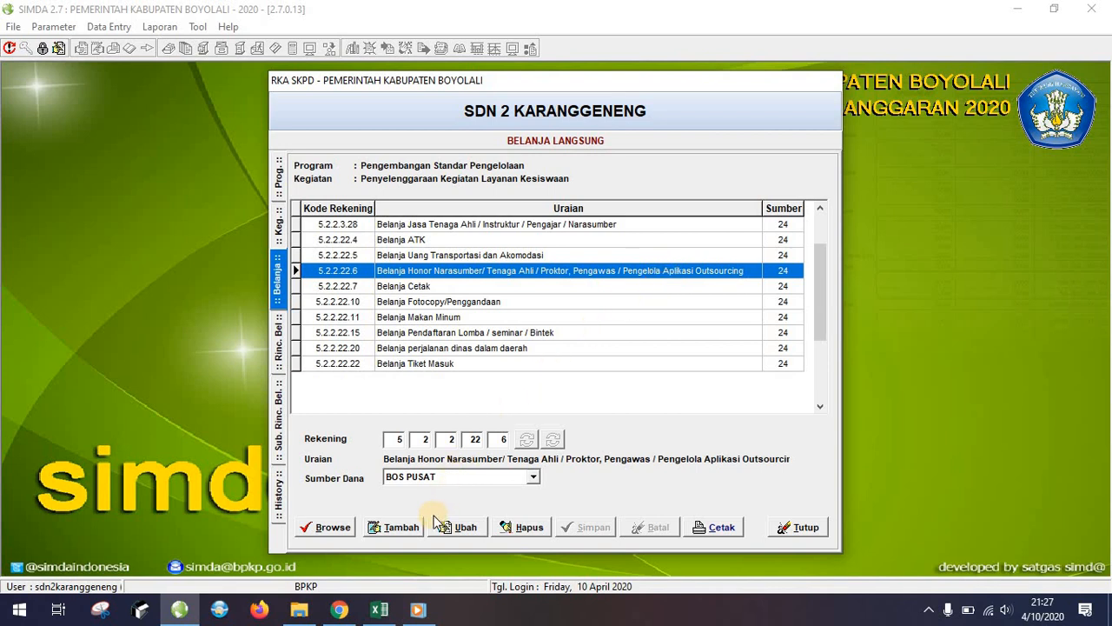
left_click(525, 528)
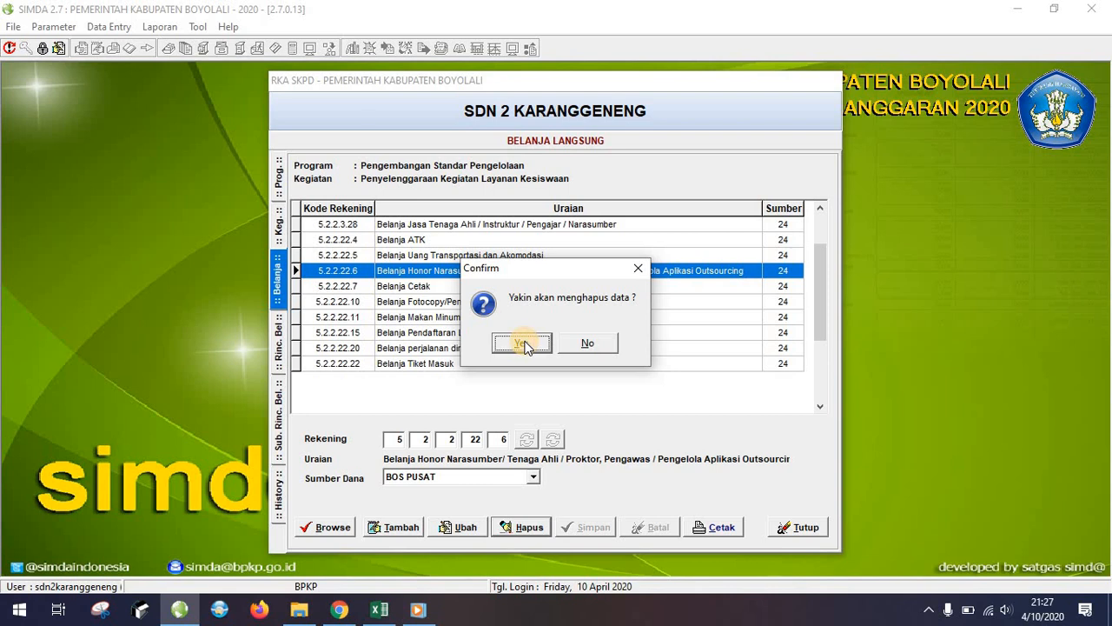
left_click(522, 343)
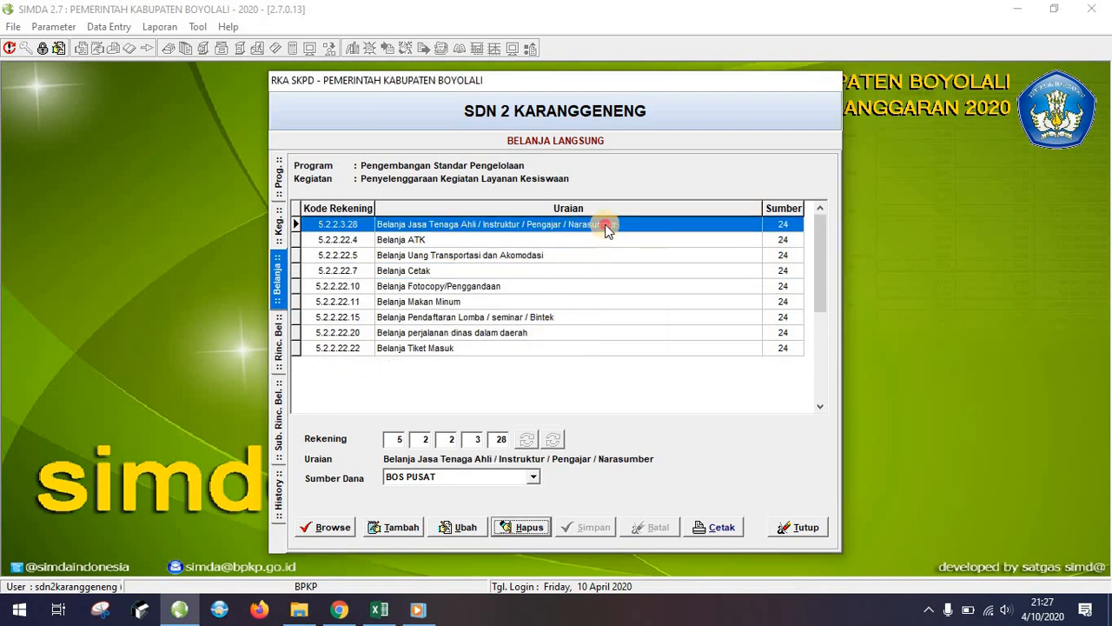
Under account 5.2.2.3.28, add and save an expenditure detail described as "Belanja Jasa Tenaga Ahli/Instruktur/Pengajar/Narasumber".
double_click(603, 224)
left_click(378, 528)
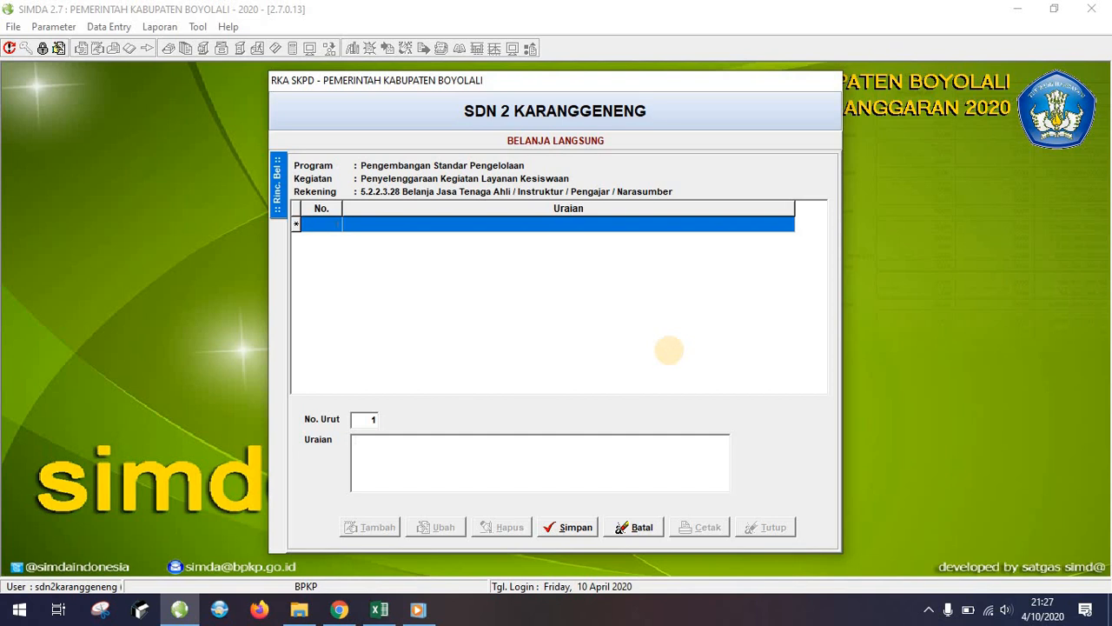
type("elanja Jasa Tenaga Ahli/Instruk")
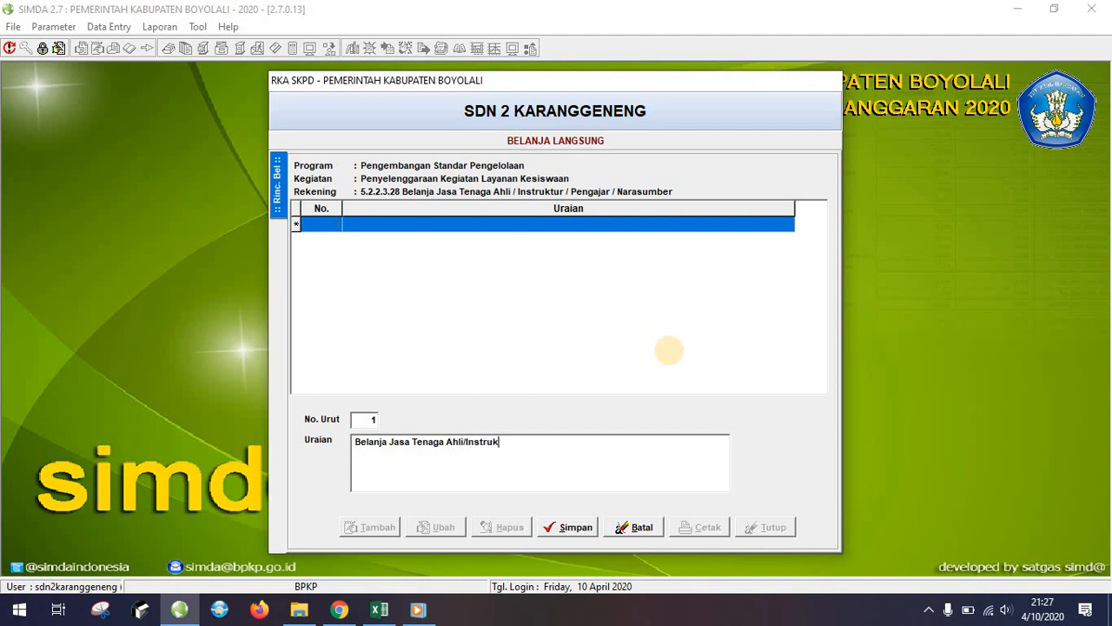
type("tur/Pengajar/Narasumbe")
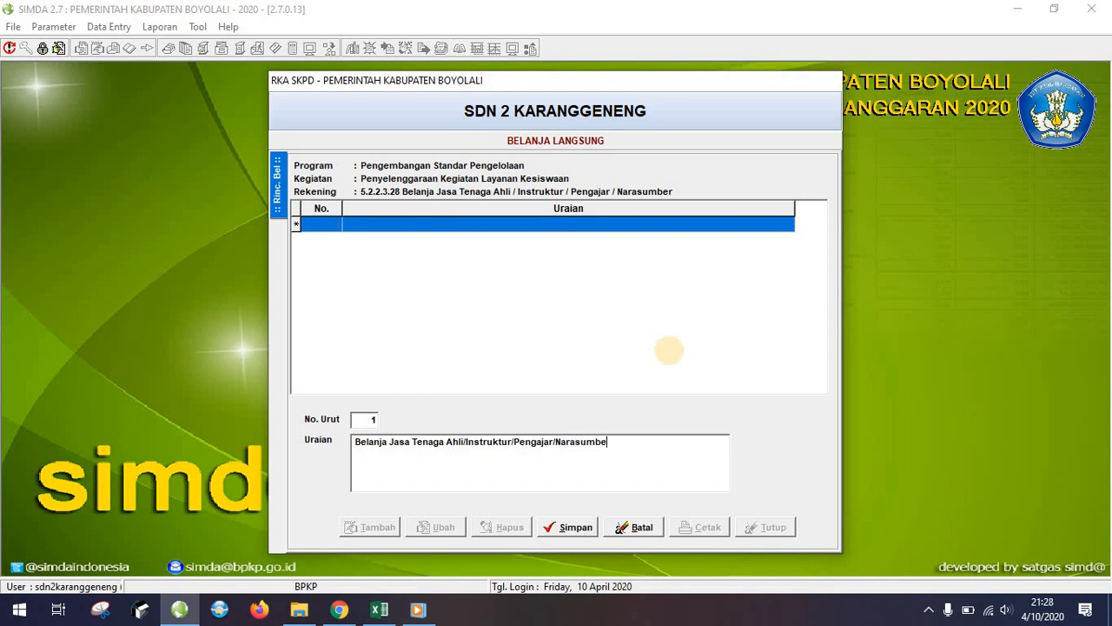
type("r")
left_click(575, 530)
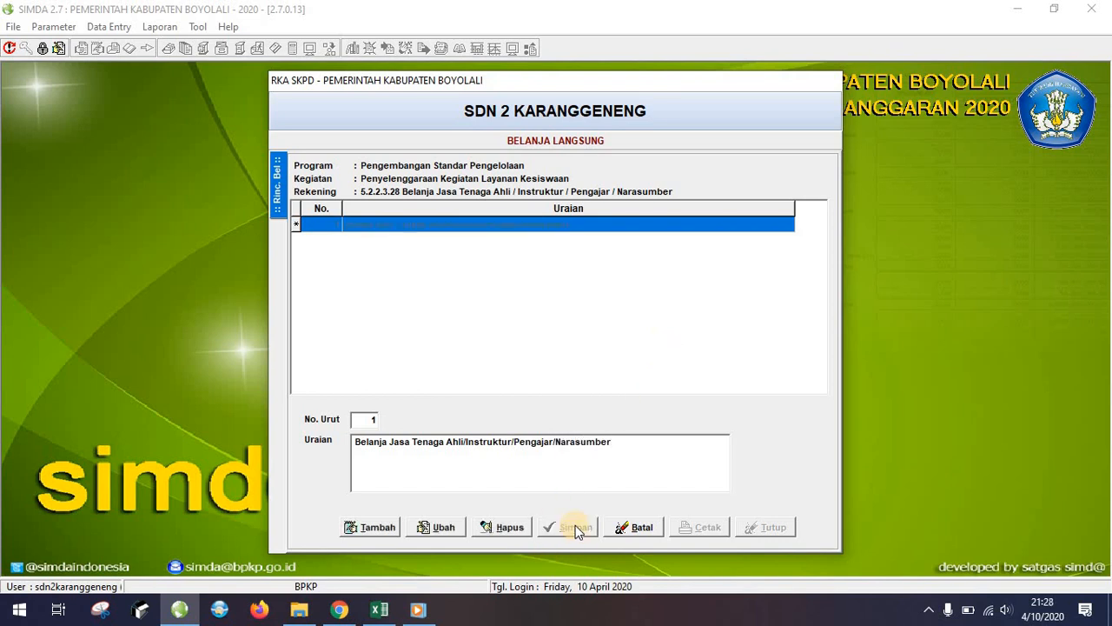
Add and save a sub-detail described as "Belanja Jasa Tenaga Ahli/Instruktur/Pengajar/Narasumber" with Volume 1 of 1 and Satuan 1 of Tahun.
left_click_drag(280, 437, 254, 438)
key("ctrl+c")
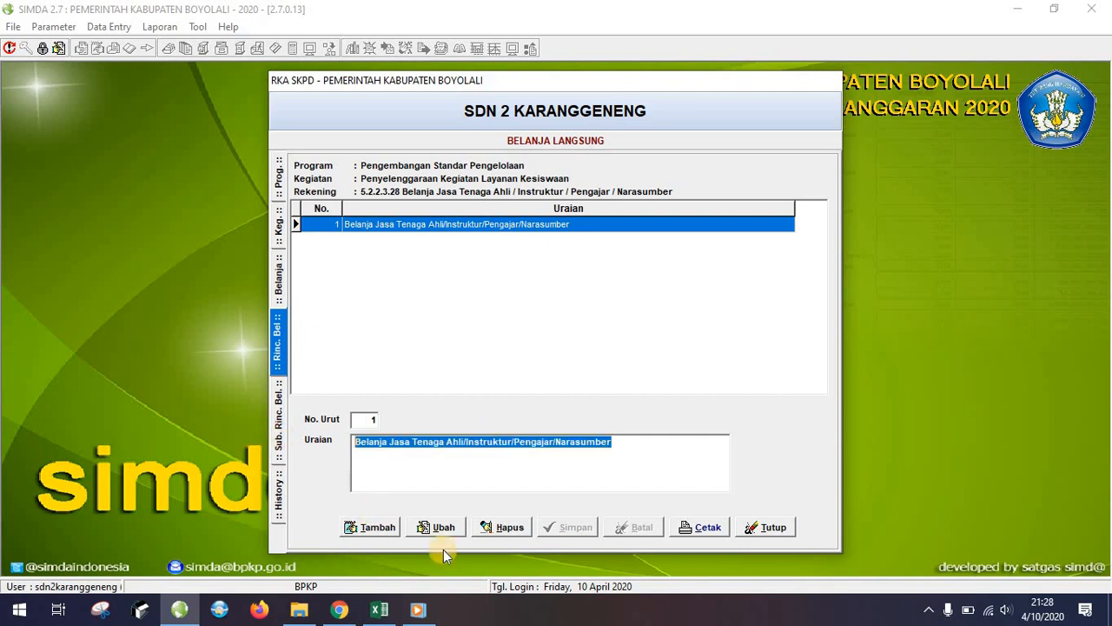
double_click(472, 226)
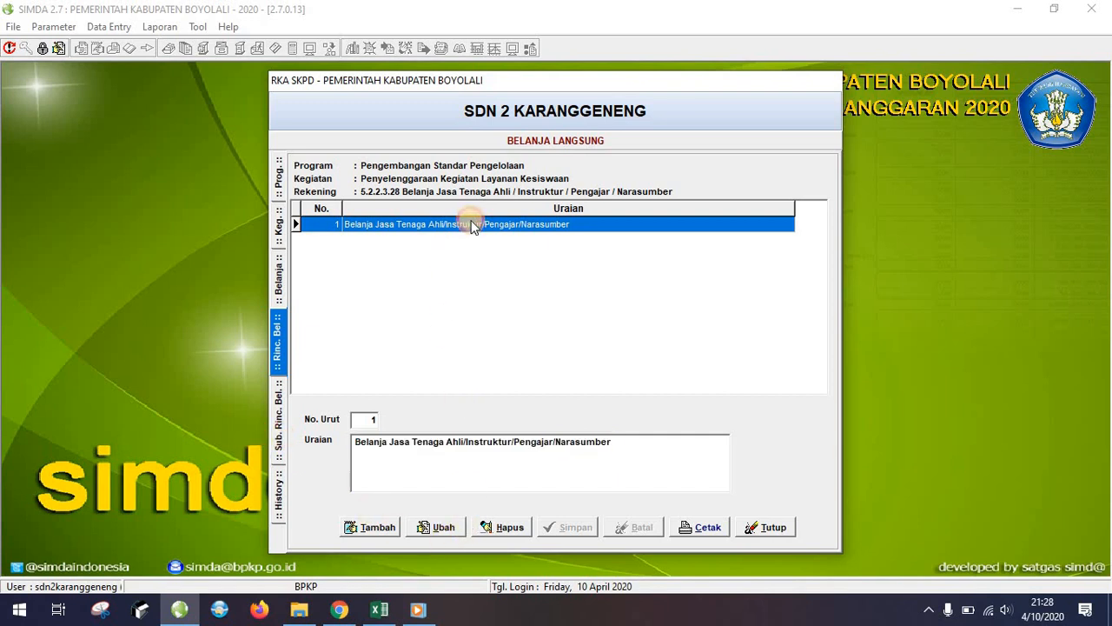
key("alt+t")
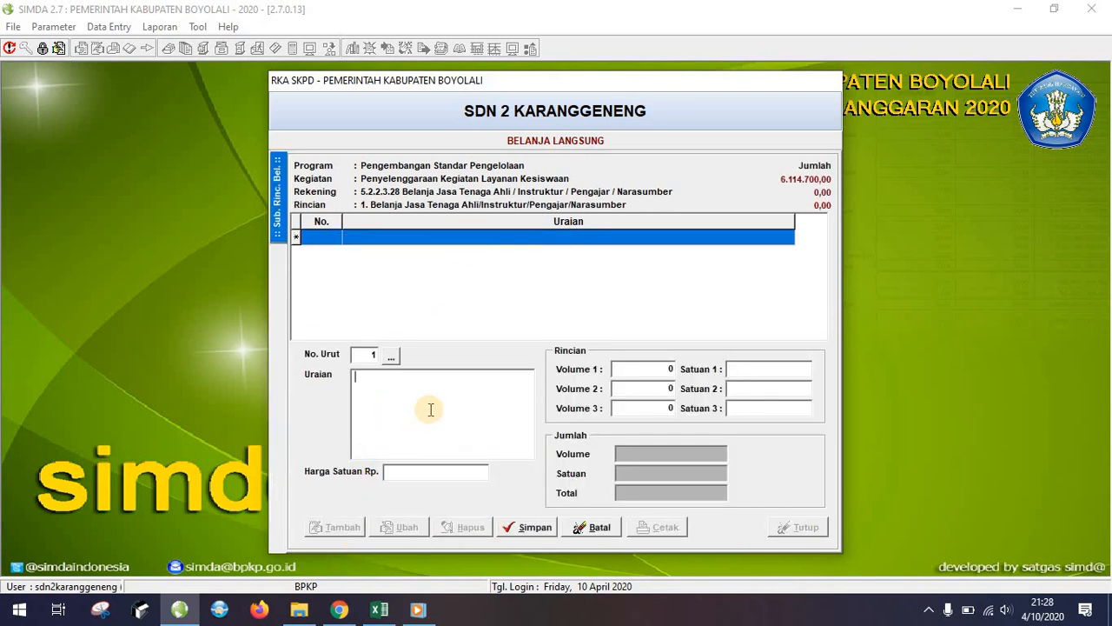
key("ctrl+v")
left_click(420, 473)
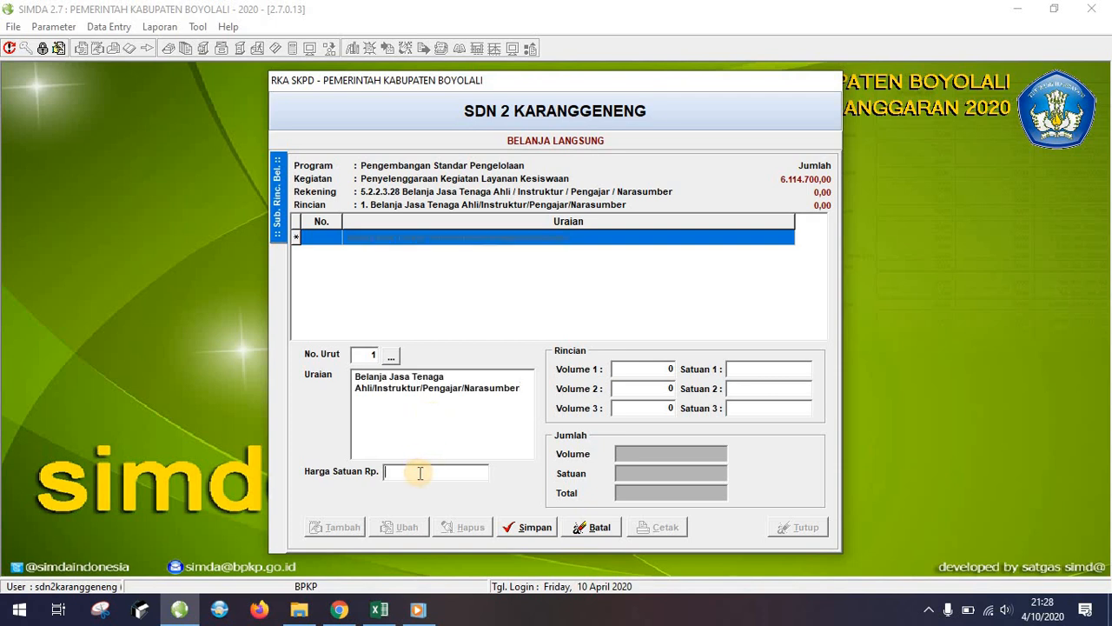
key("Tab")
type("1")
key("Tab")
type("Tahun")
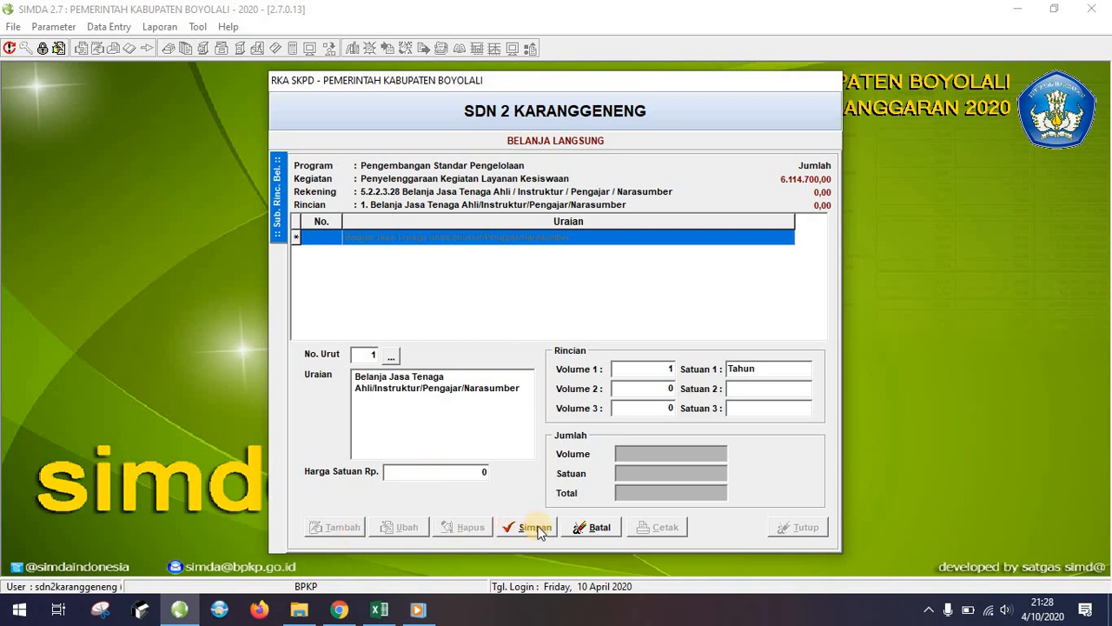
left_click(532, 526)
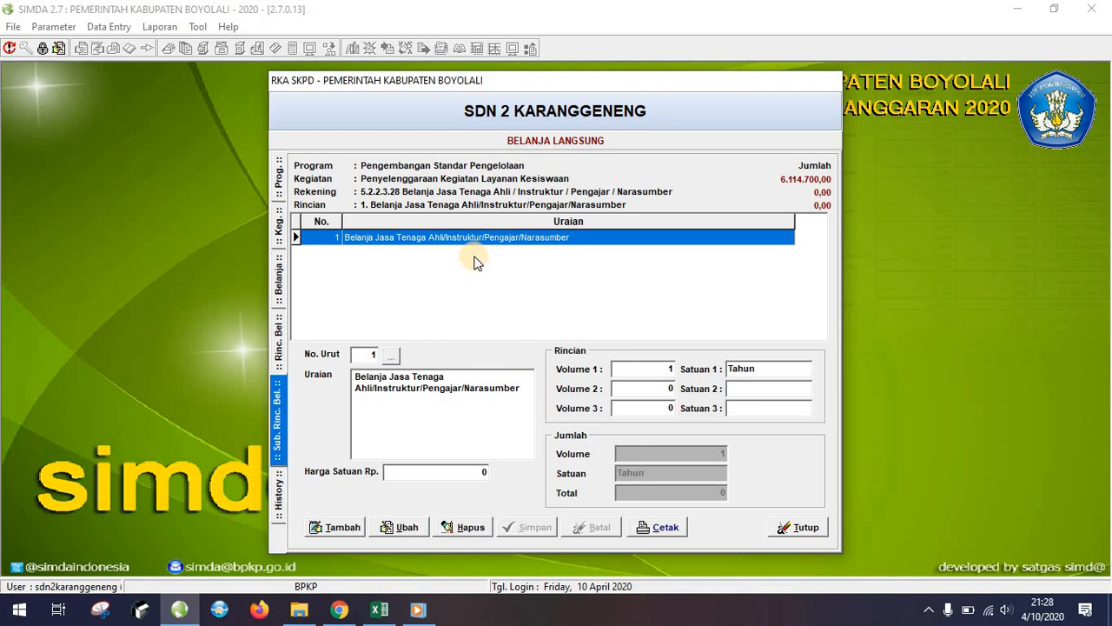
Switch to the Excel RKAS sheet, review the budgeted programs and expenditure amounts, and return to SIMDA.
left_click(382, 613)
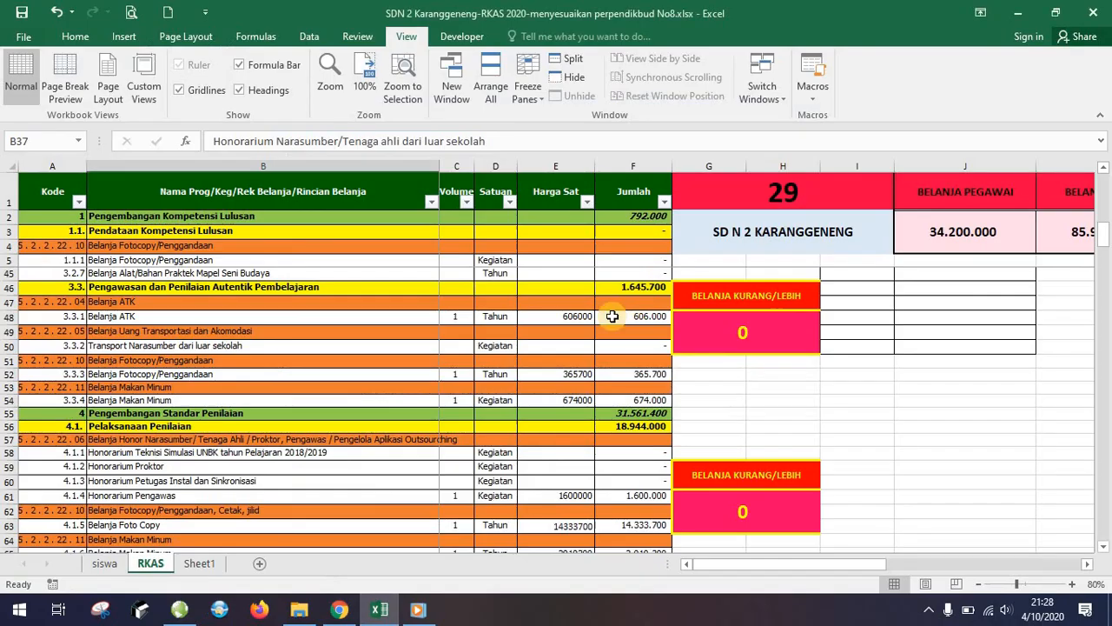
scroll(608, 430, "down", 5)
scroll(610, 440, "up", 16)
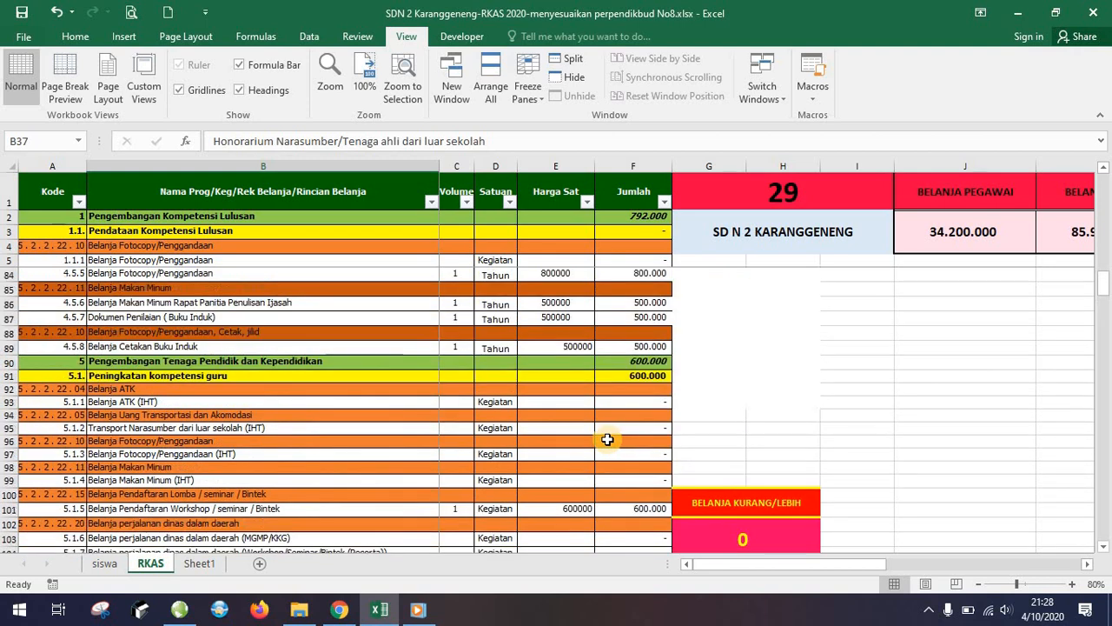
scroll(604, 443, "down", 13)
scroll(608, 446, "down", 5)
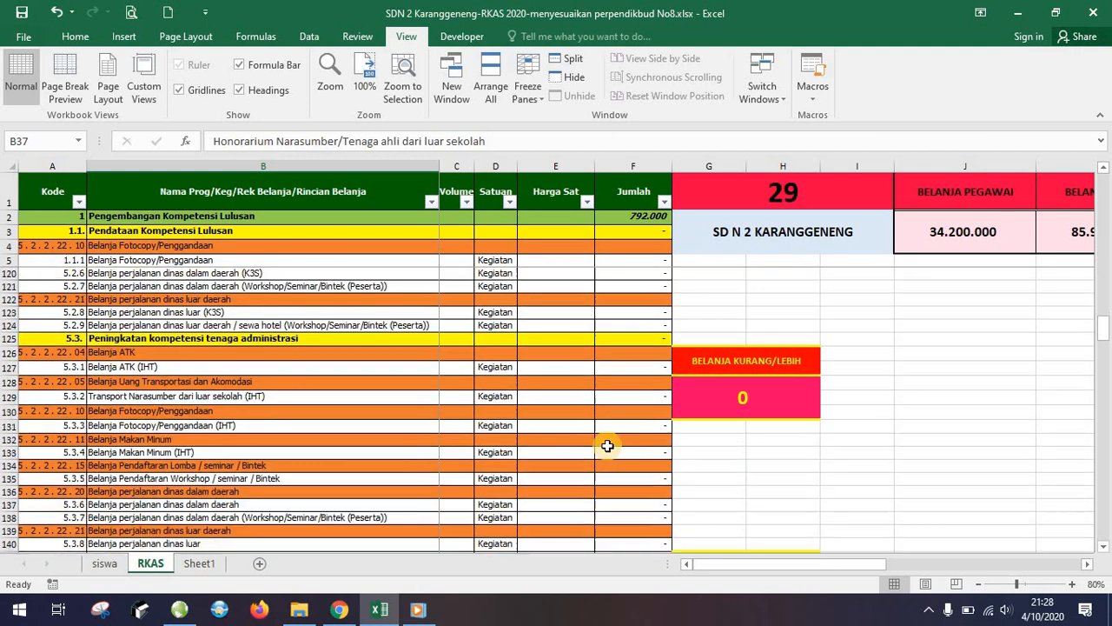
scroll(609, 447, "up", 6)
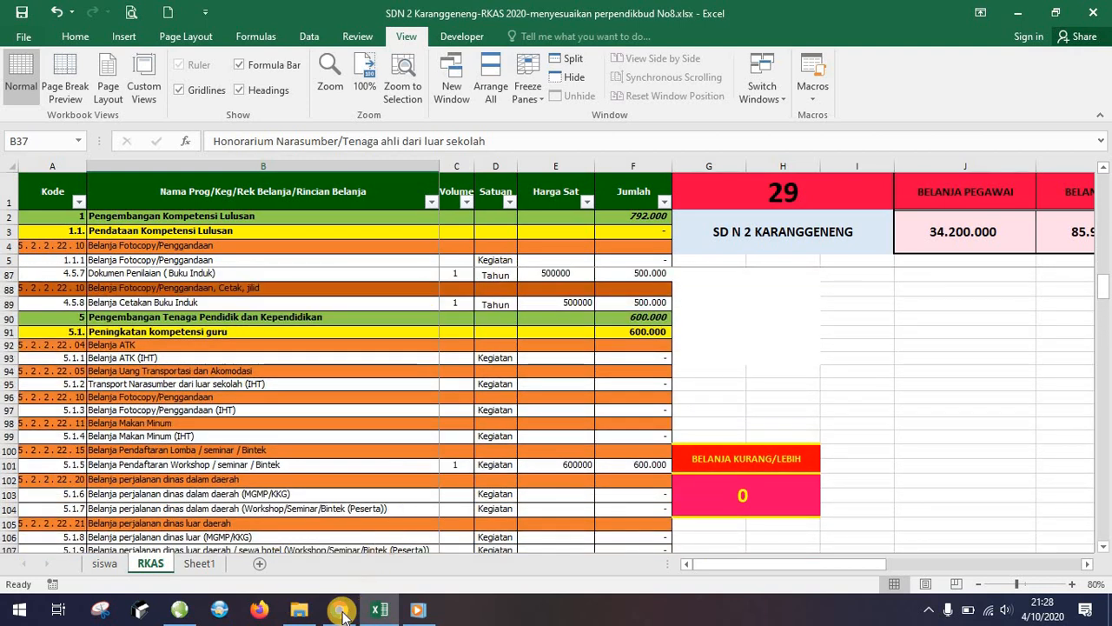
scroll(996, 313, "up", 13)
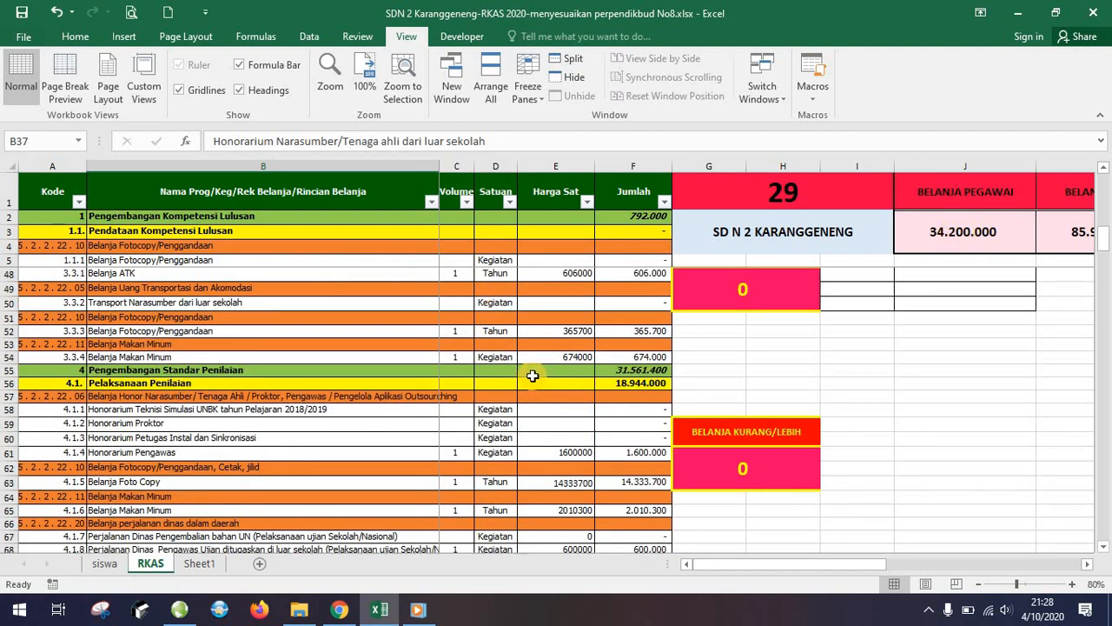
scroll(532, 374, "up", 7)
left_click(180, 612)
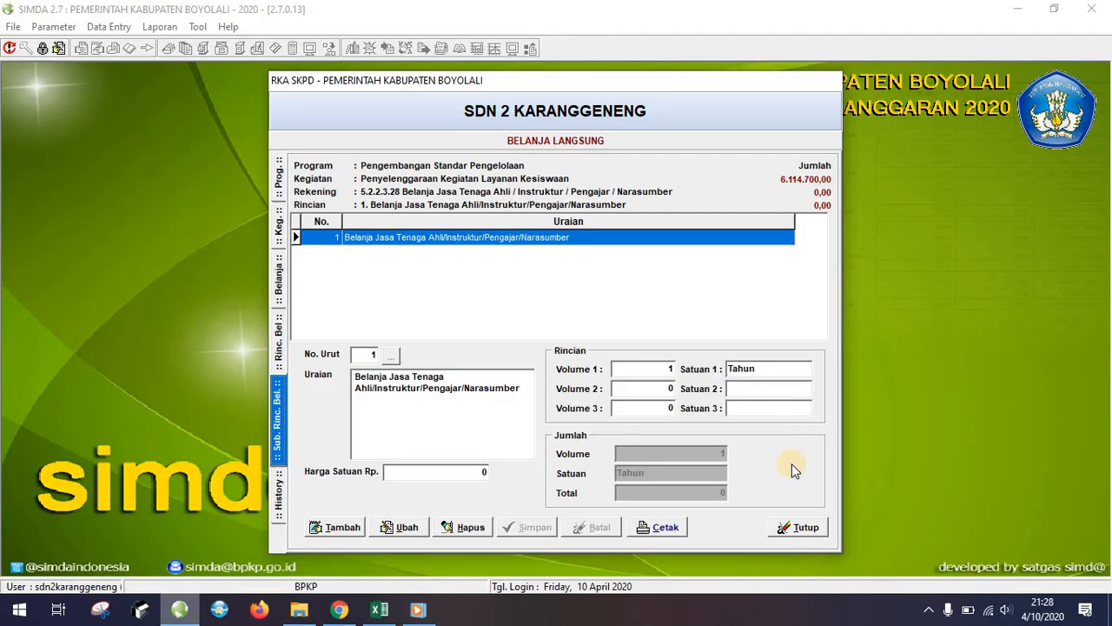
Close the Belanja Langsung entry form and open the RKA SKPD report options, choosing Laporan RKA SKPD 2.2.1.
left_click(805, 528)
left_click(808, 537)
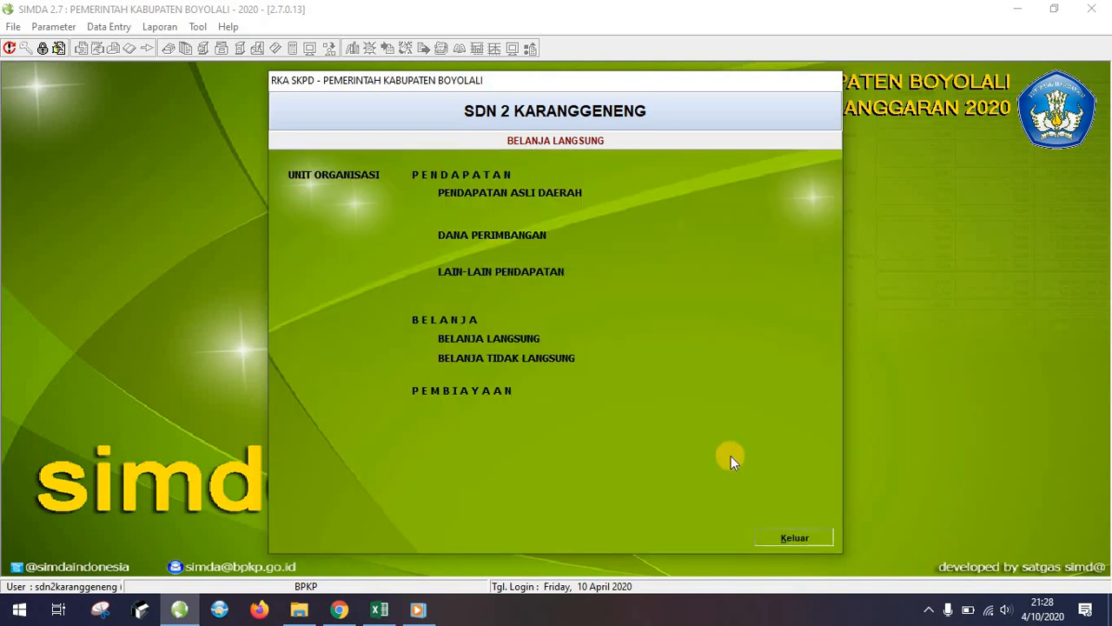
left_click(109, 27)
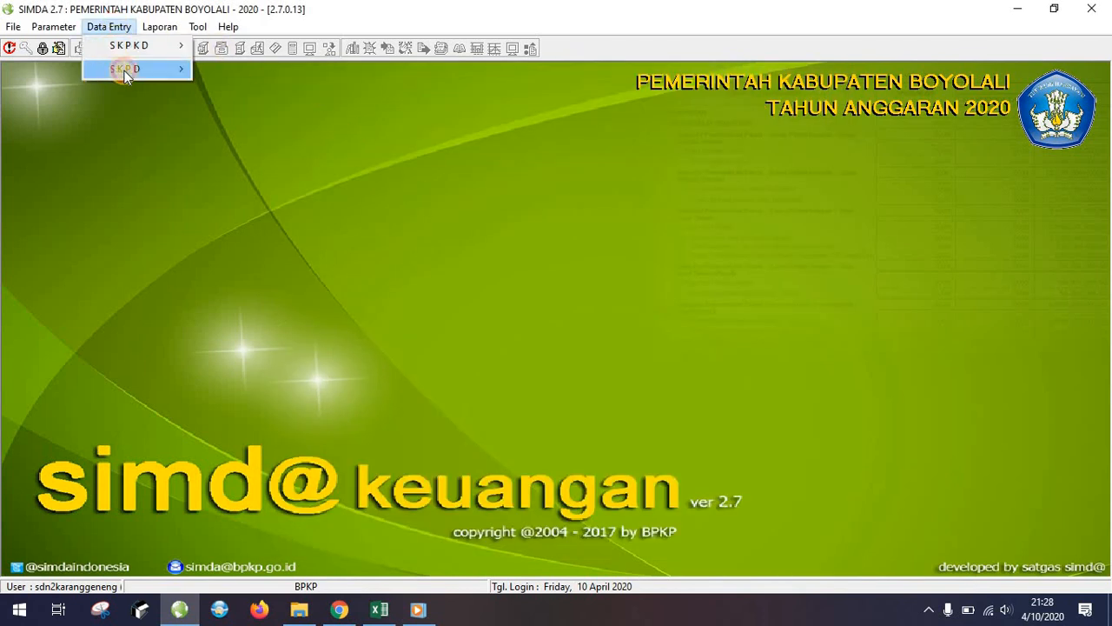
mouse_move(117, 69)
mouse_move(242, 77)
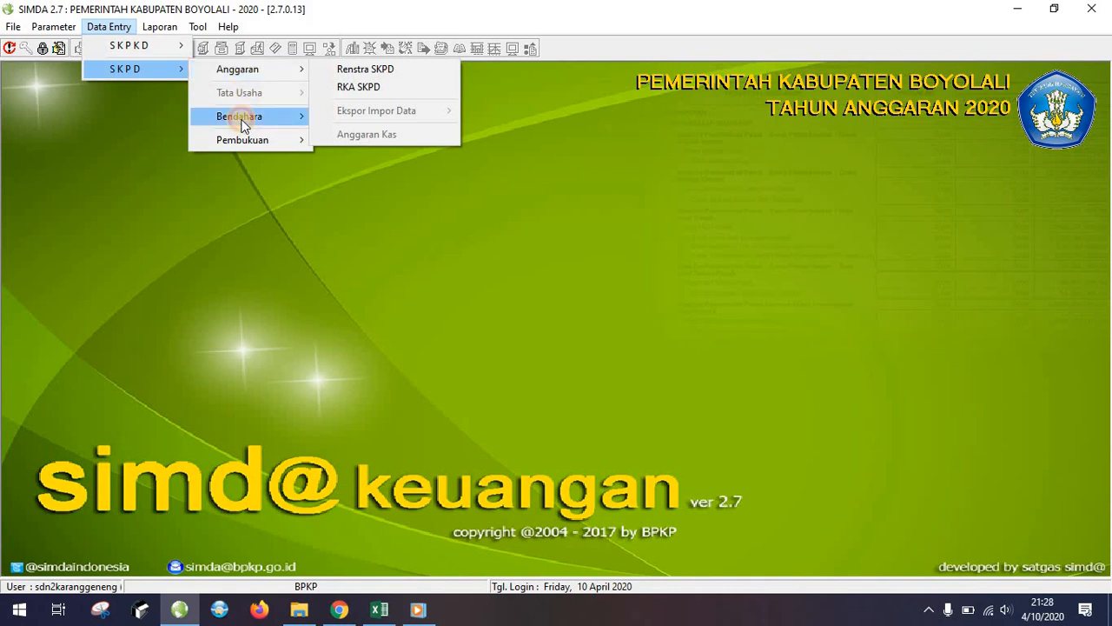
mouse_move(244, 124)
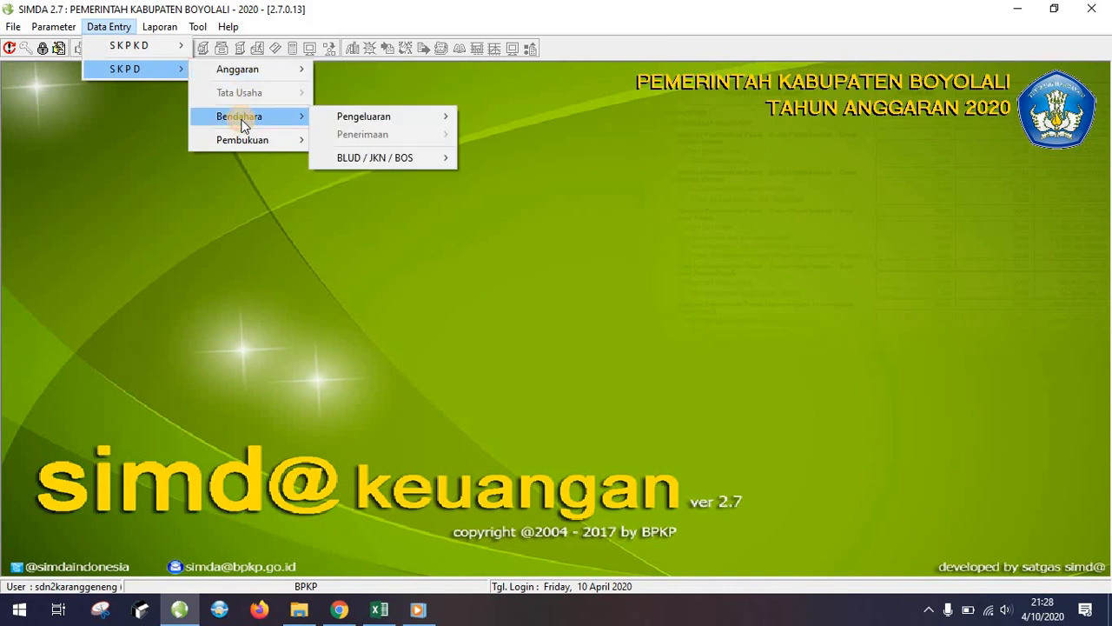
mouse_move(163, 27)
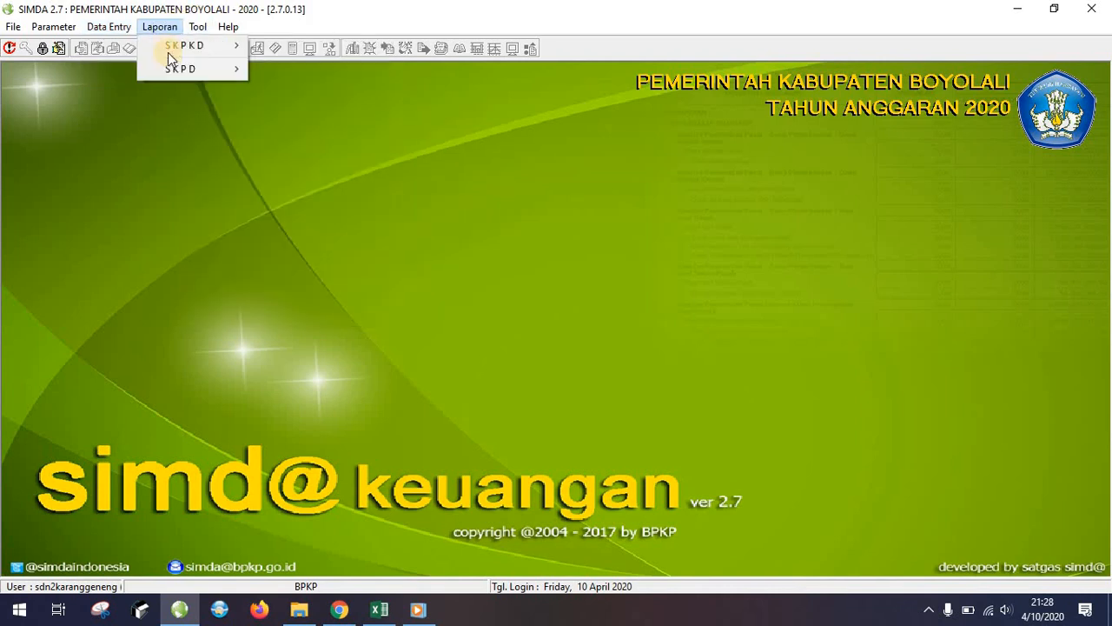
mouse_move(175, 69)
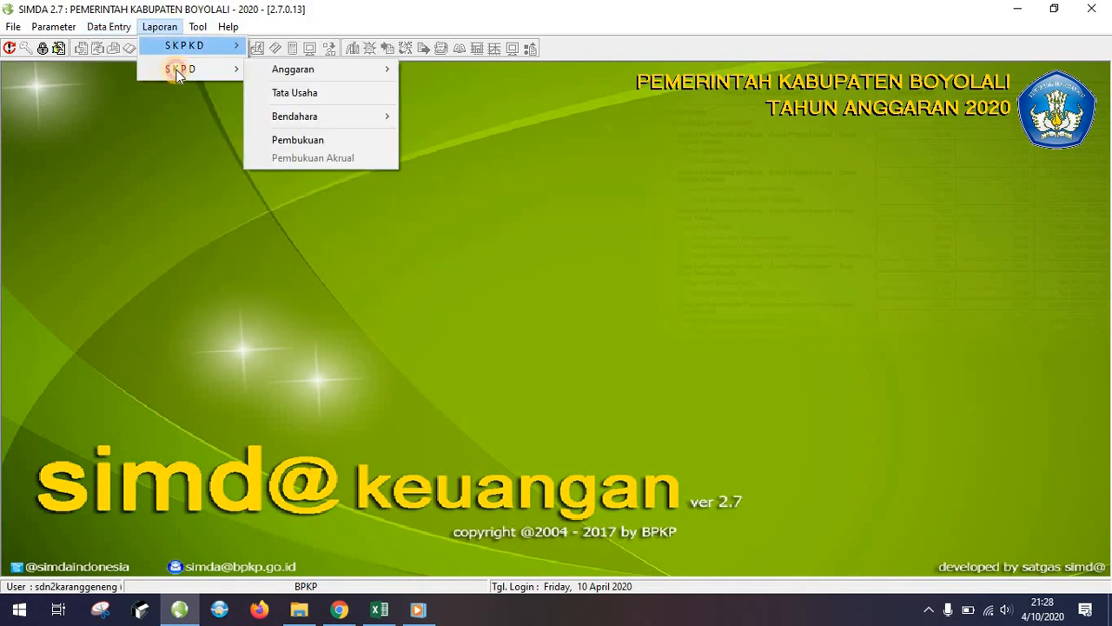
mouse_move(303, 68)
left_click(449, 75)
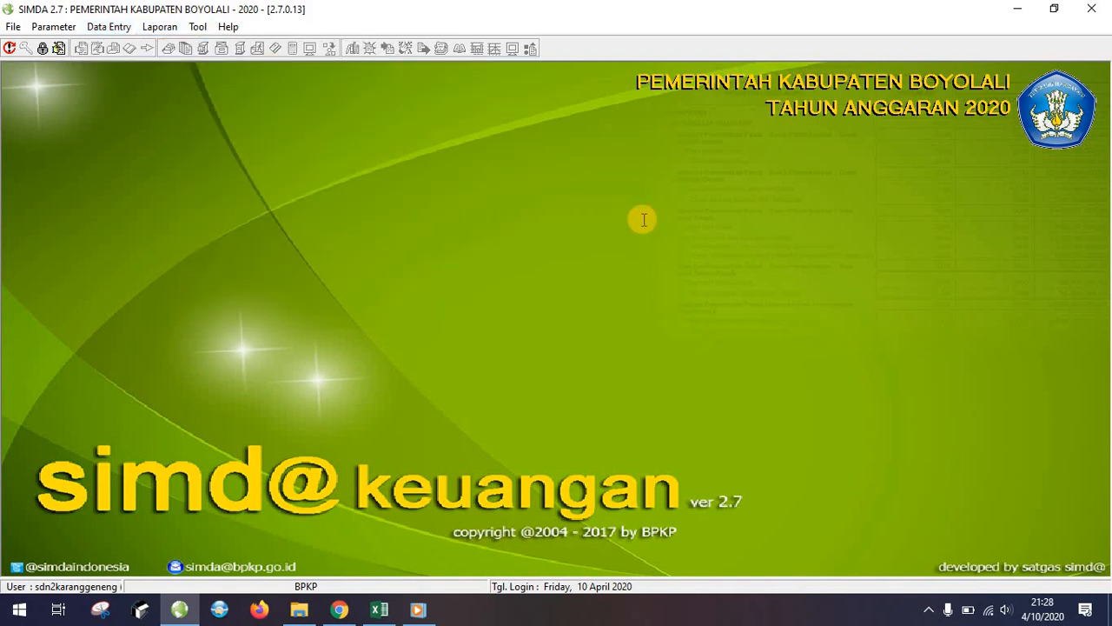
left_click(393, 277)
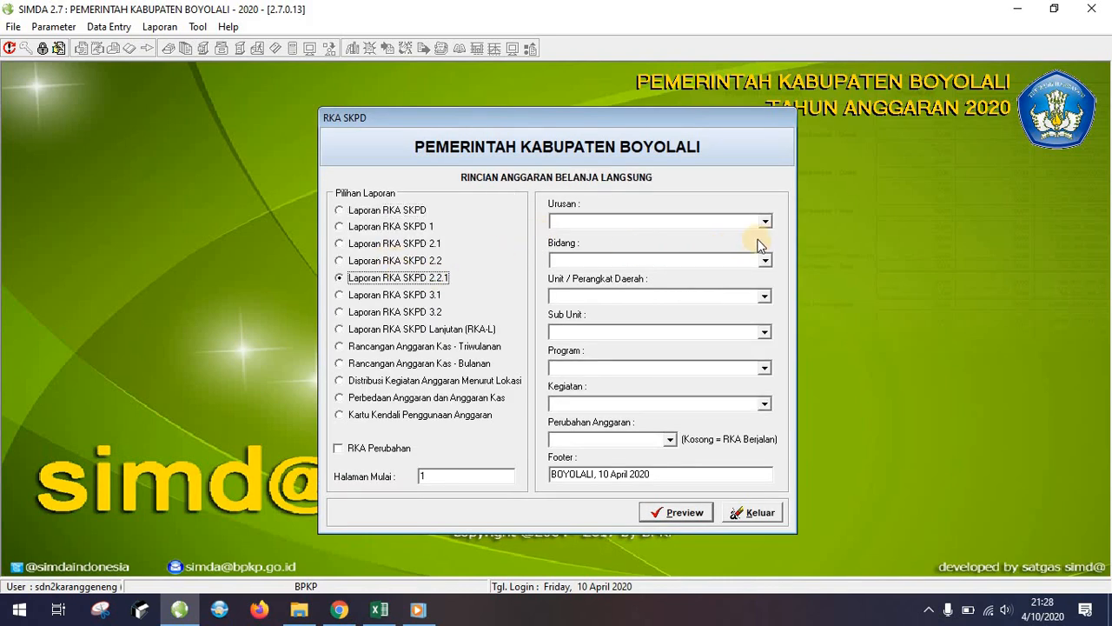
Set the report's Urusan to 1 Urusan Wajib Pelayanan Dasar, Bidang to 1 Pendidikan, and Unit to 1 Dinas Pendidikan dan Kebudayaan.
left_click(769, 223)
left_click(727, 236)
left_click(769, 260)
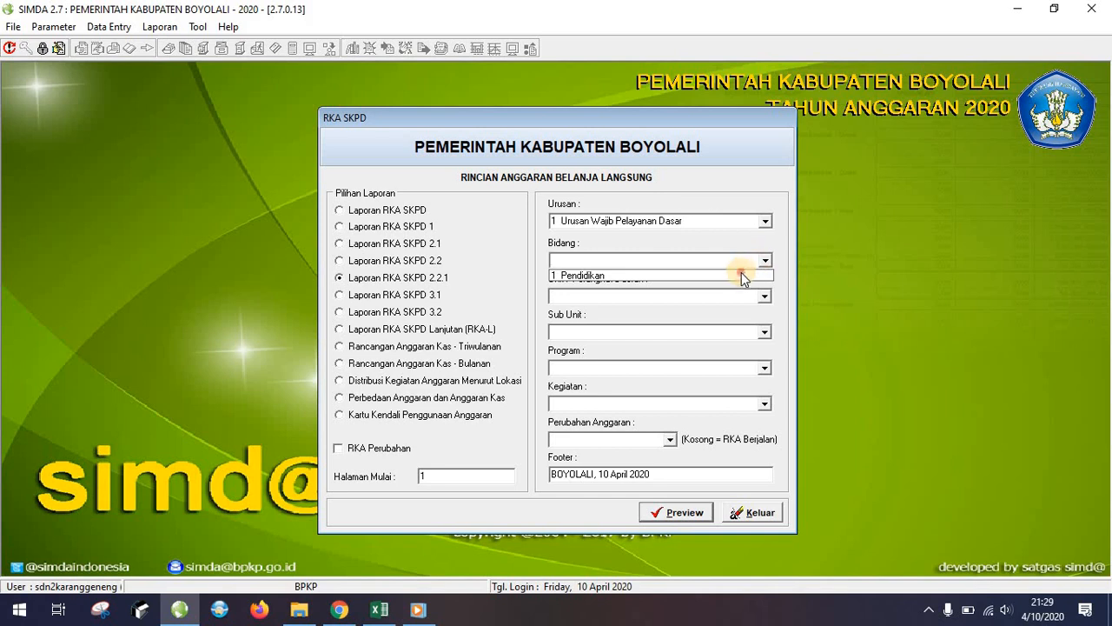
left_click(739, 276)
left_click(727, 296)
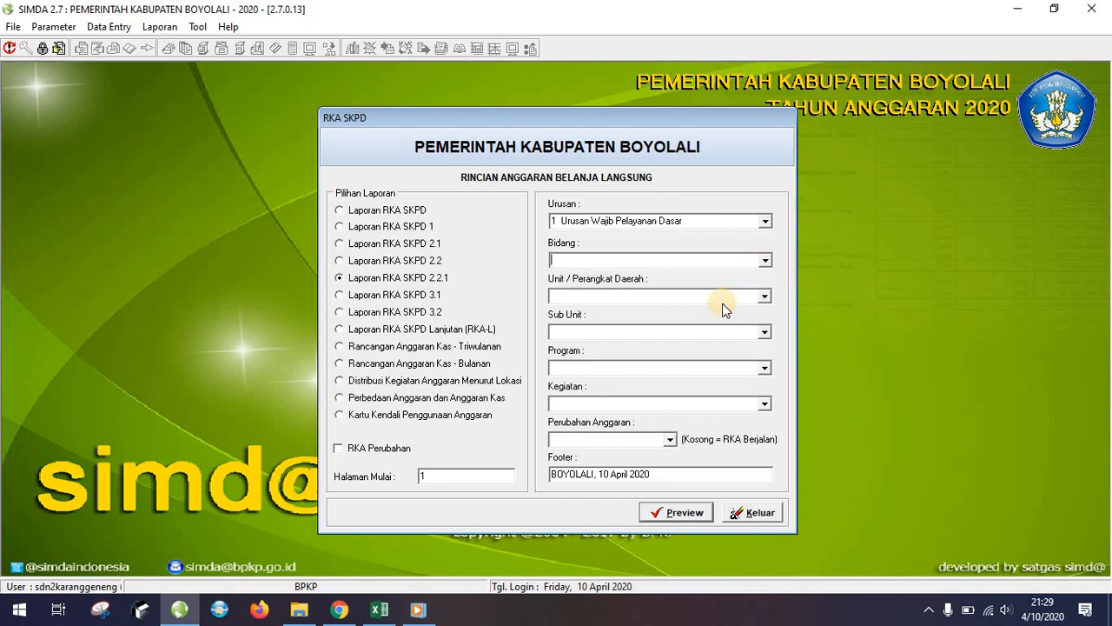
type("1")
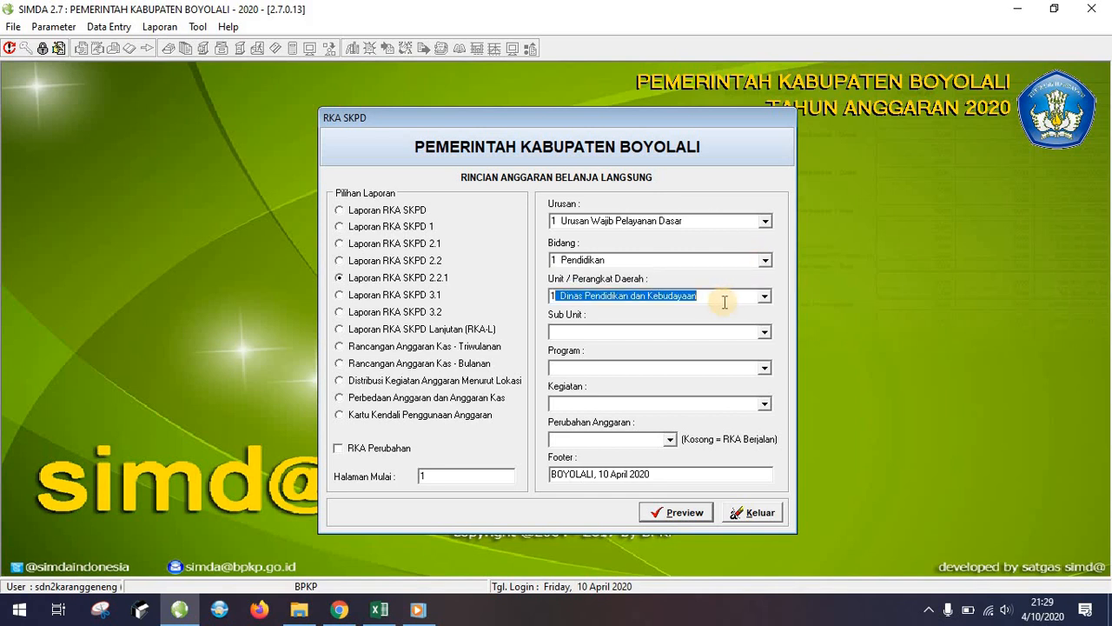
key("Return")
type("1  UPT Dikdas LS Boyolali (BOS")
key("Return")
type("1")
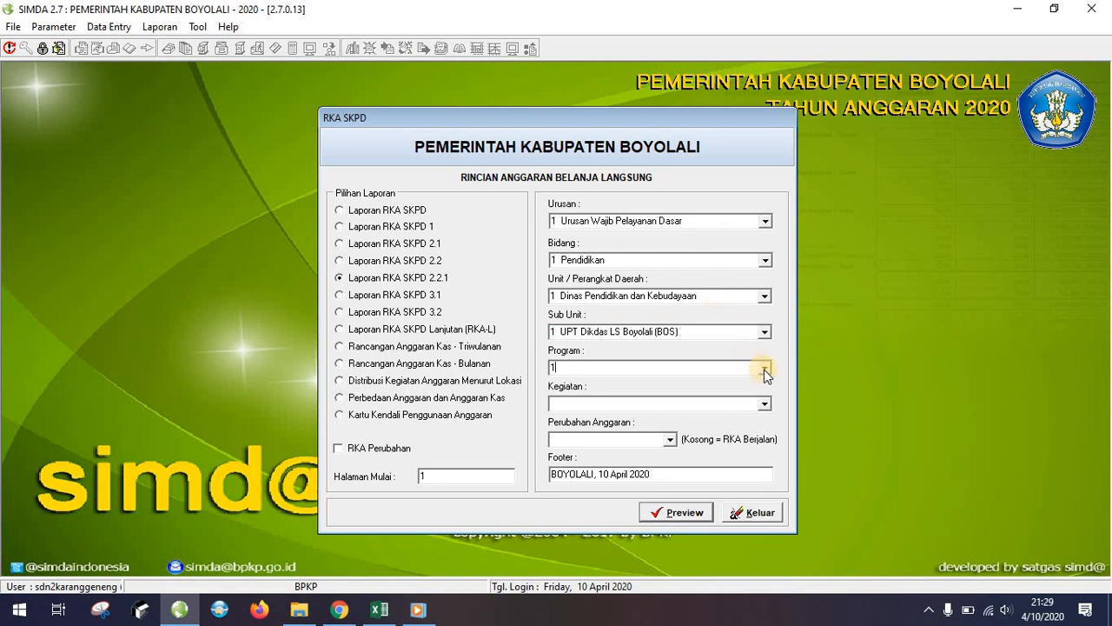
Set the report's Sub Unit to 30 SDN 2 KARANGGENENG and generate the preview.
left_click(765, 334)
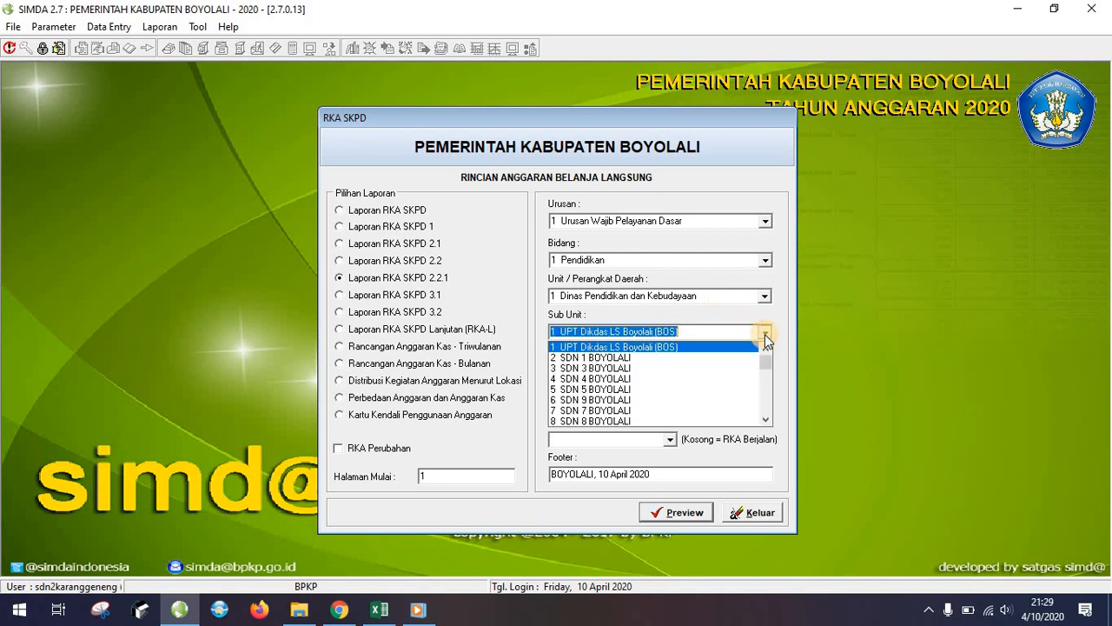
left_click(706, 333)
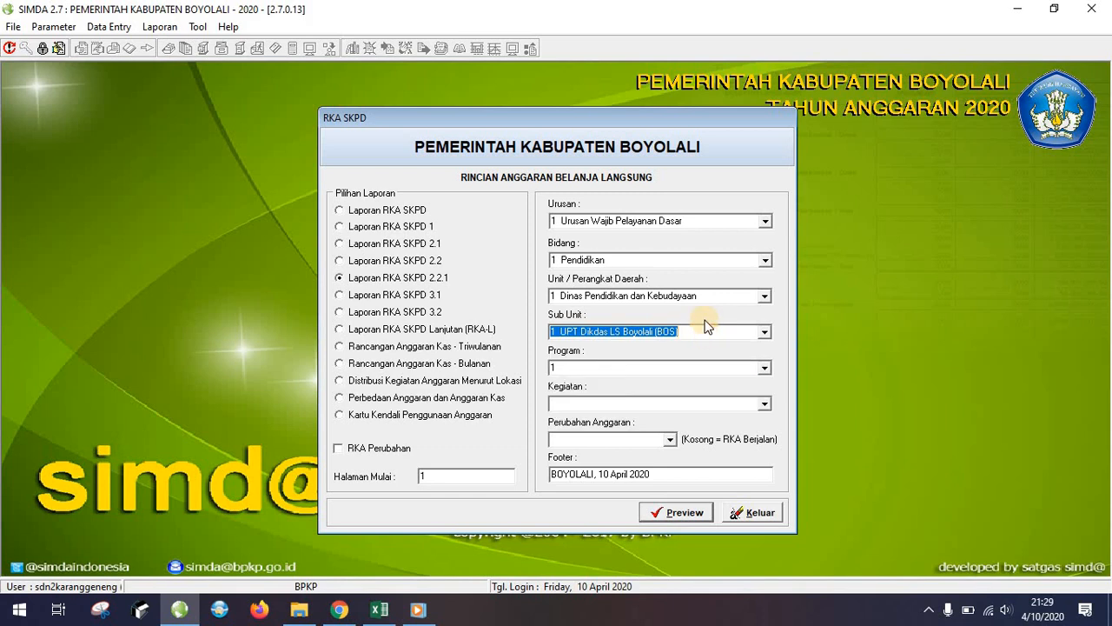
type("30  SDN 2 KARANGGENENG")
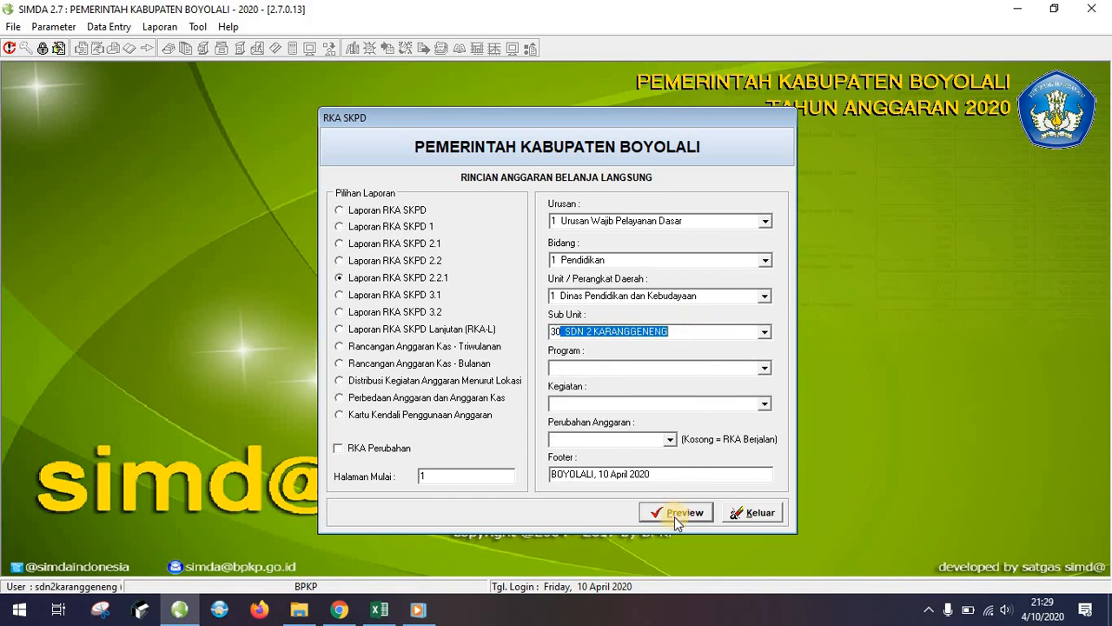
left_click(677, 513)
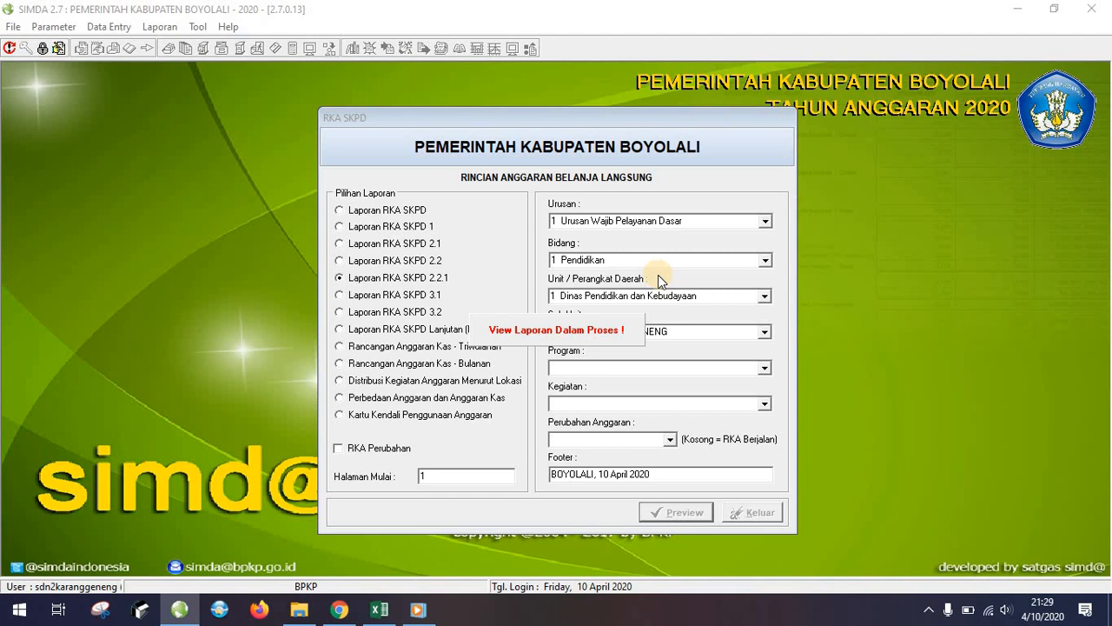
left_click(932, 611)
left_click(933, 613)
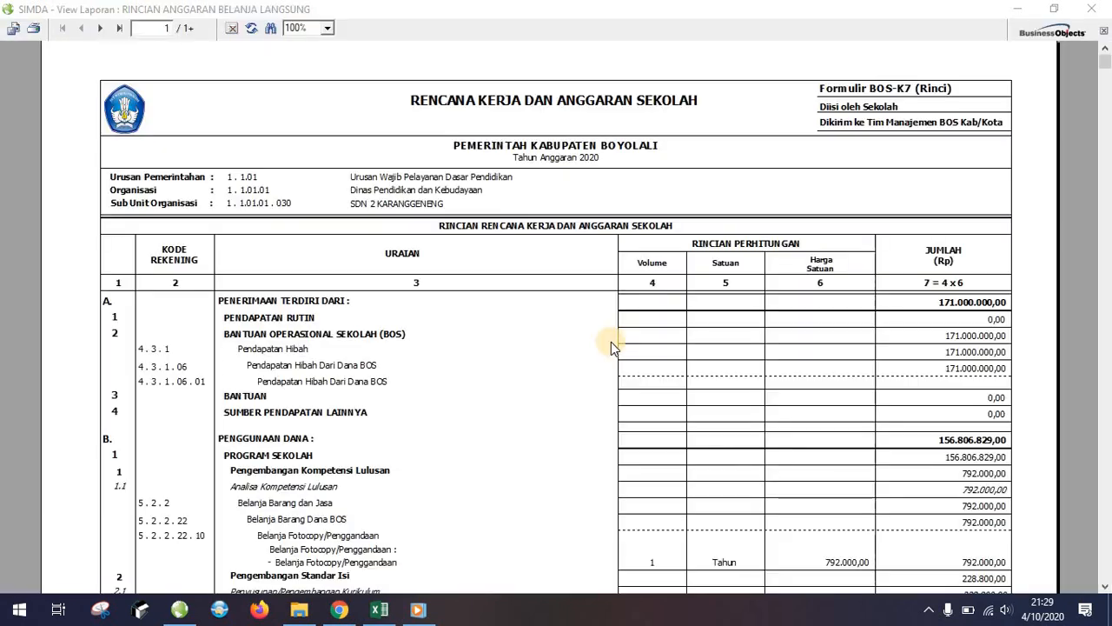
Compare the report's Penerimaan total with the one-year income in the Excel RKAS sheet, and examine the Penggunaan Dana total.
scroll(701, 350, "down", 3)
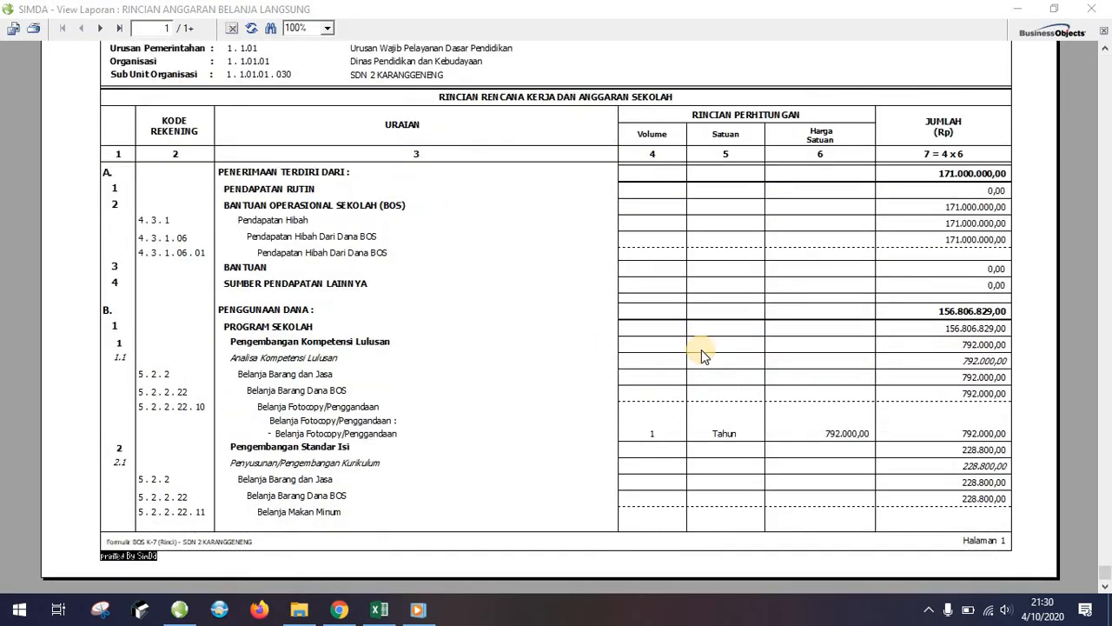
left_click(962, 175)
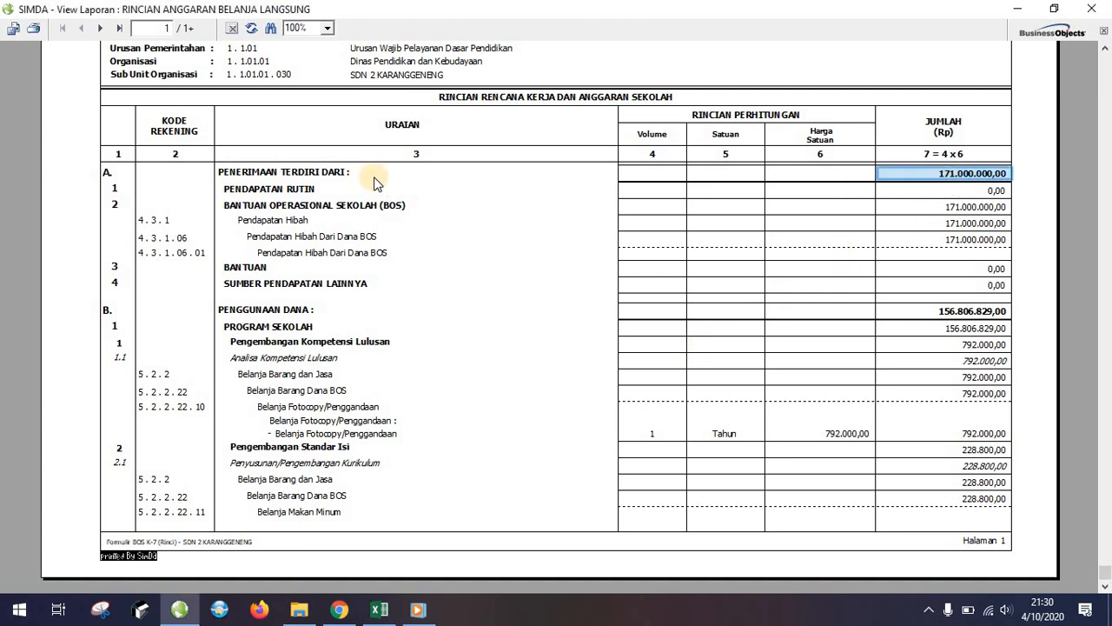
left_click(993, 178)
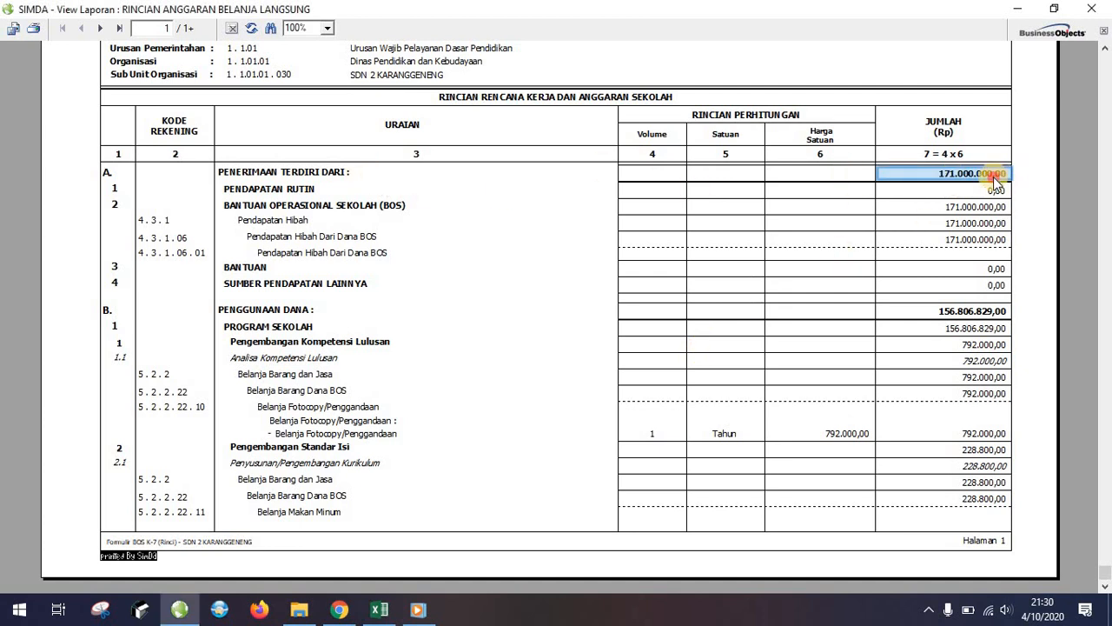
left_click(379, 609)
scroll(708, 470, "up", 7)
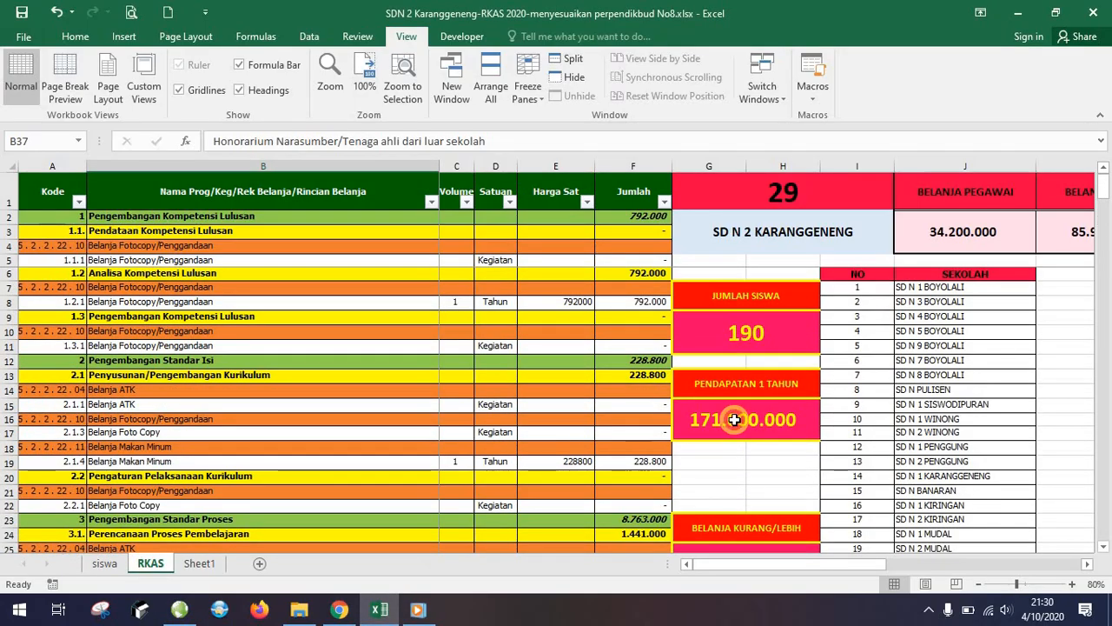
left_click(743, 420)
left_click(180, 609)
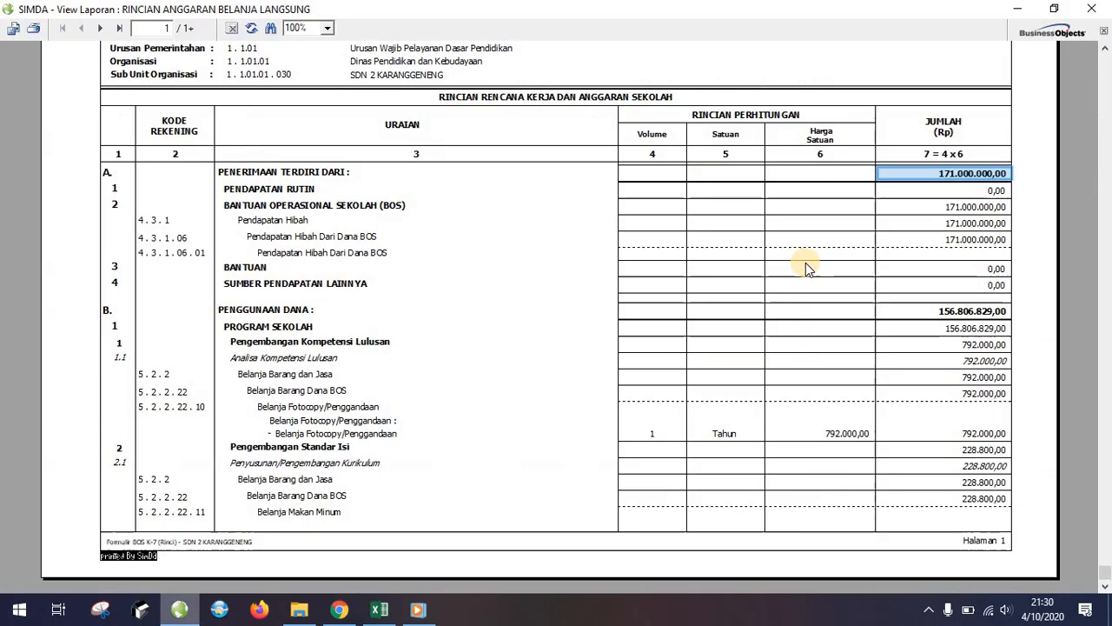
left_click(506, 313)
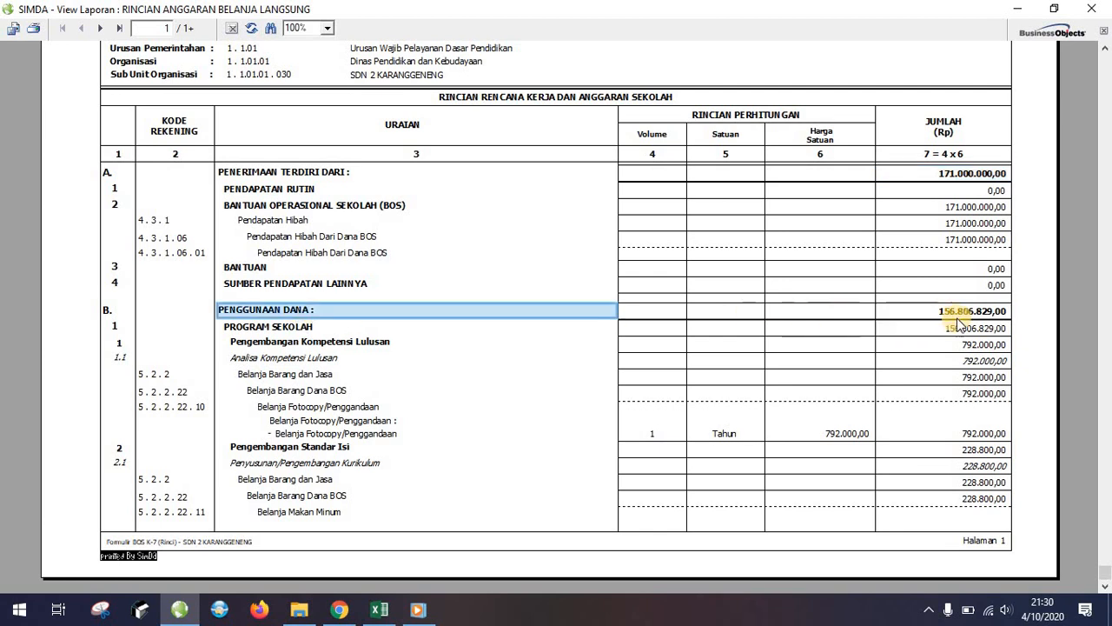
Compare the Penerimaan and Penggunaan Dana totals on the report's first page, and glance at the expenditure details on page 2.
left_click(970, 315)
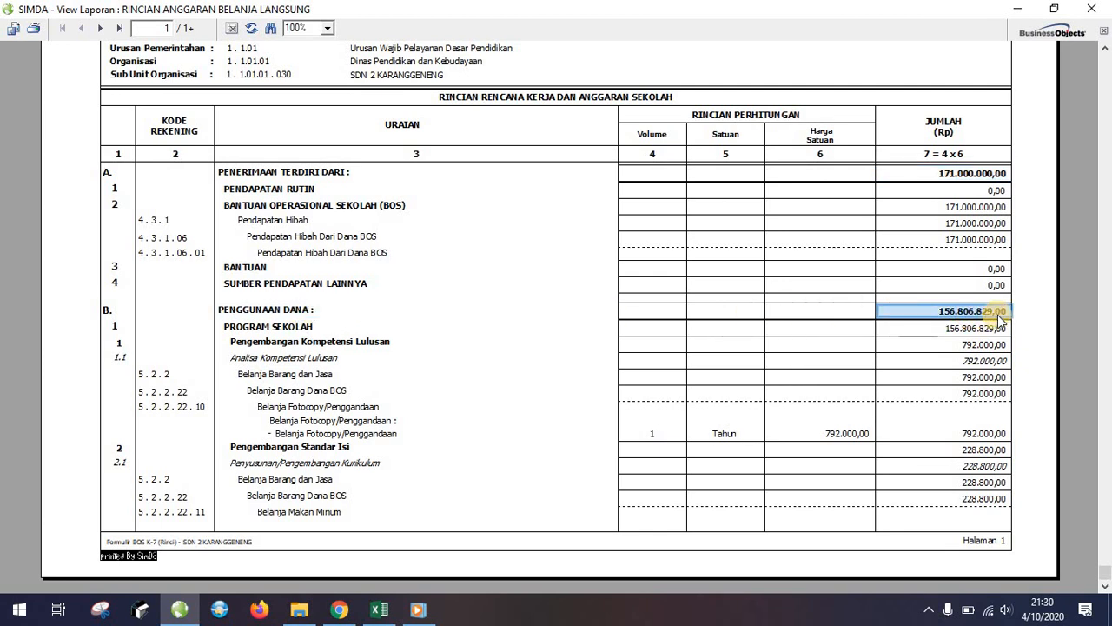
left_click(960, 177)
left_click(940, 311)
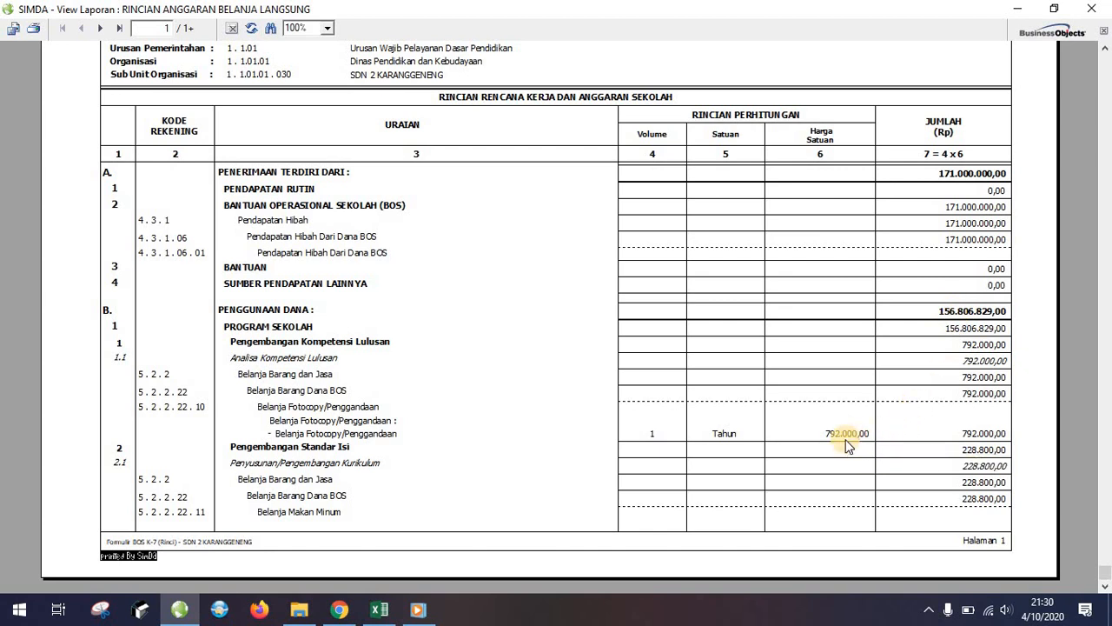
left_click(98, 28)
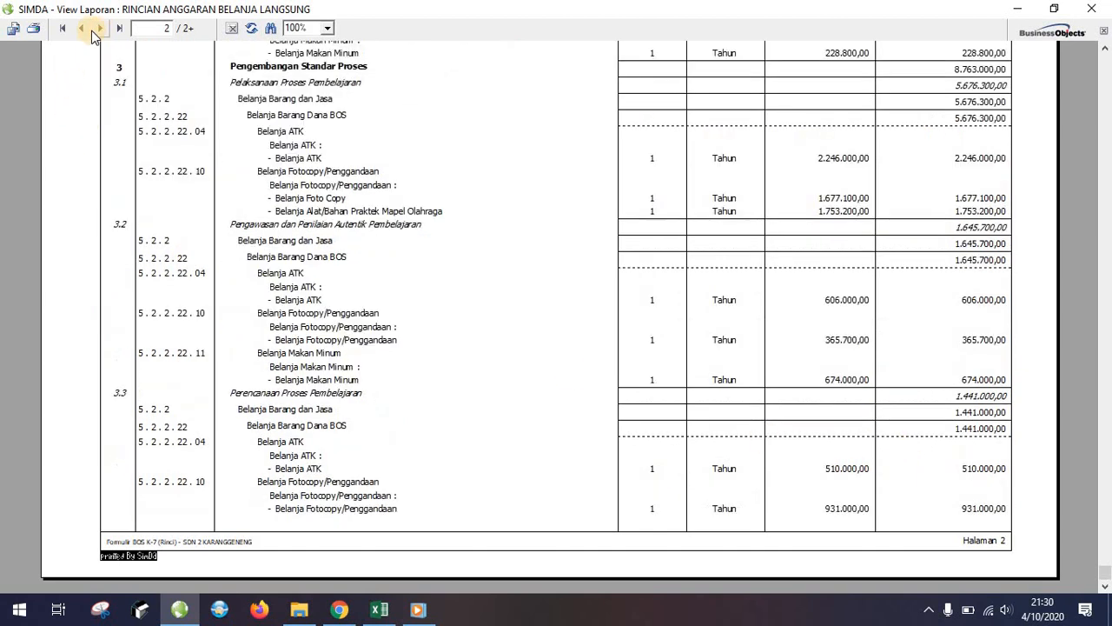
left_click(62, 28)
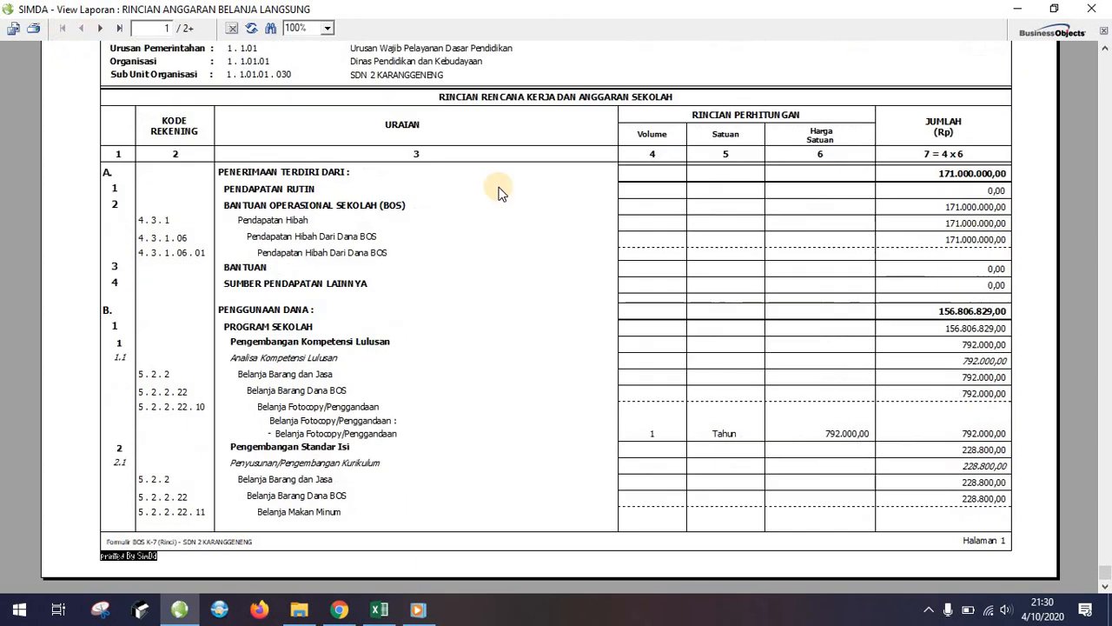
left_click(973, 313)
left_click(962, 175)
left_click(955, 312)
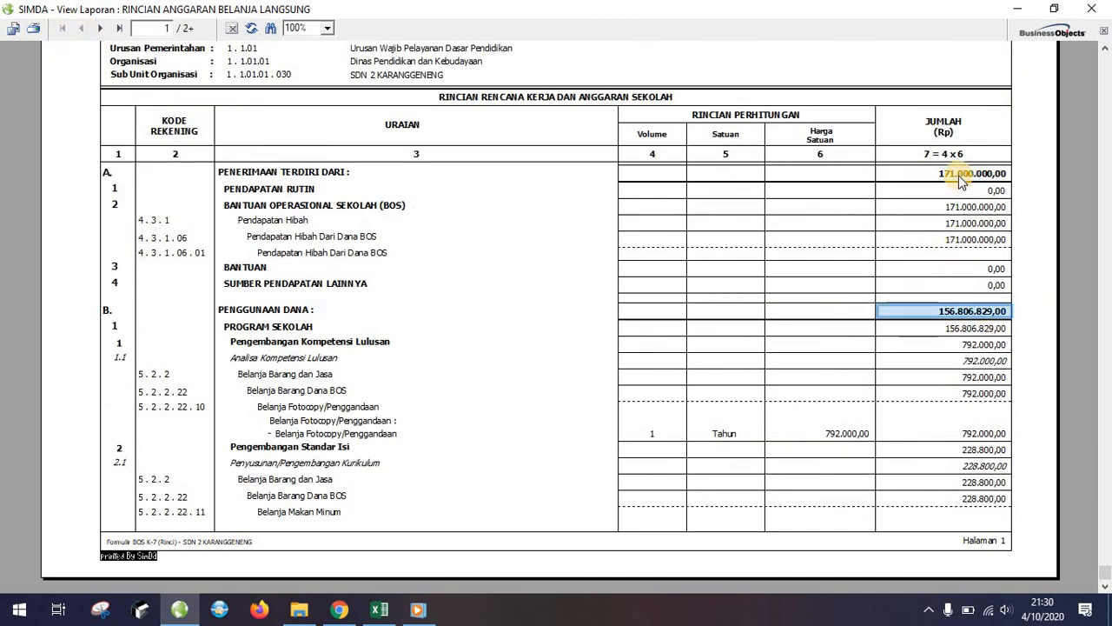
left_click(961, 175)
left_click(960, 311)
left_click(963, 166)
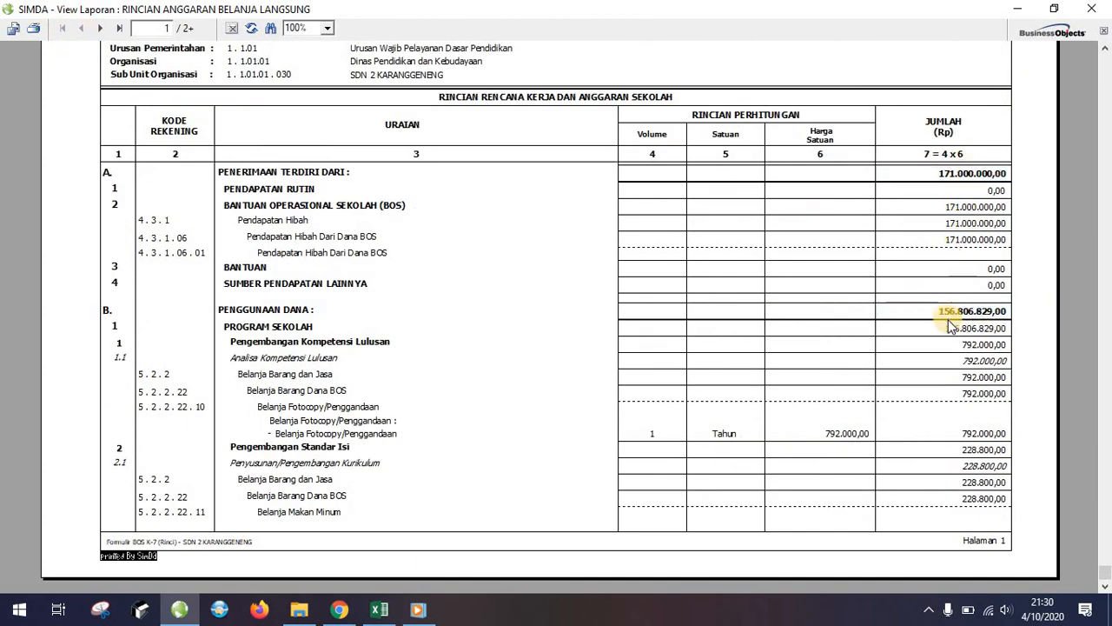
left_click(966, 174)
left_click(953, 311)
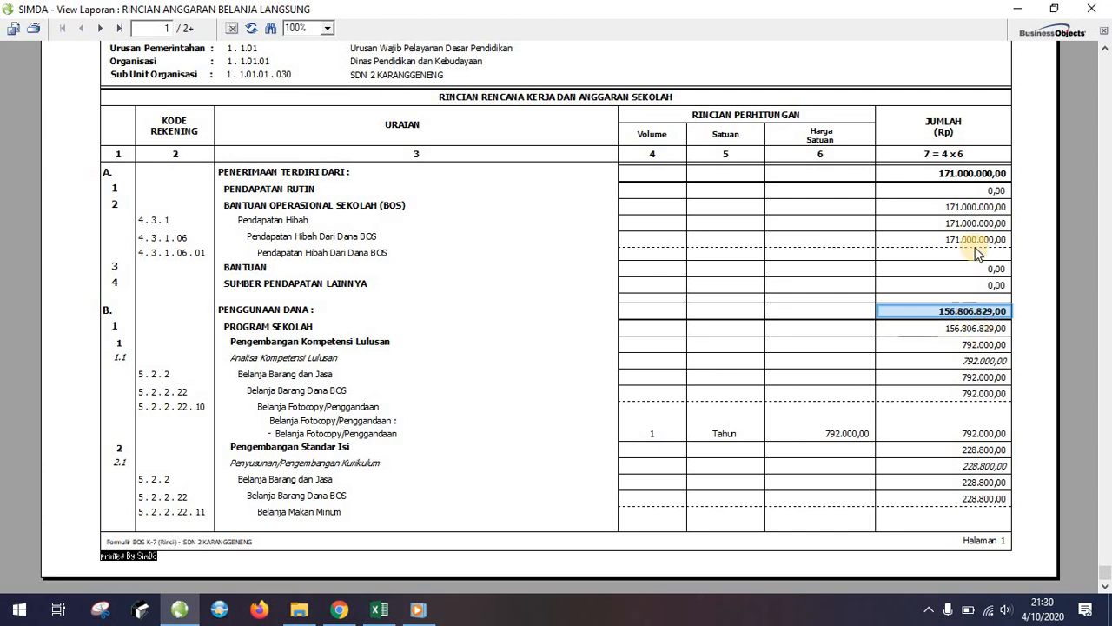
left_click(971, 177)
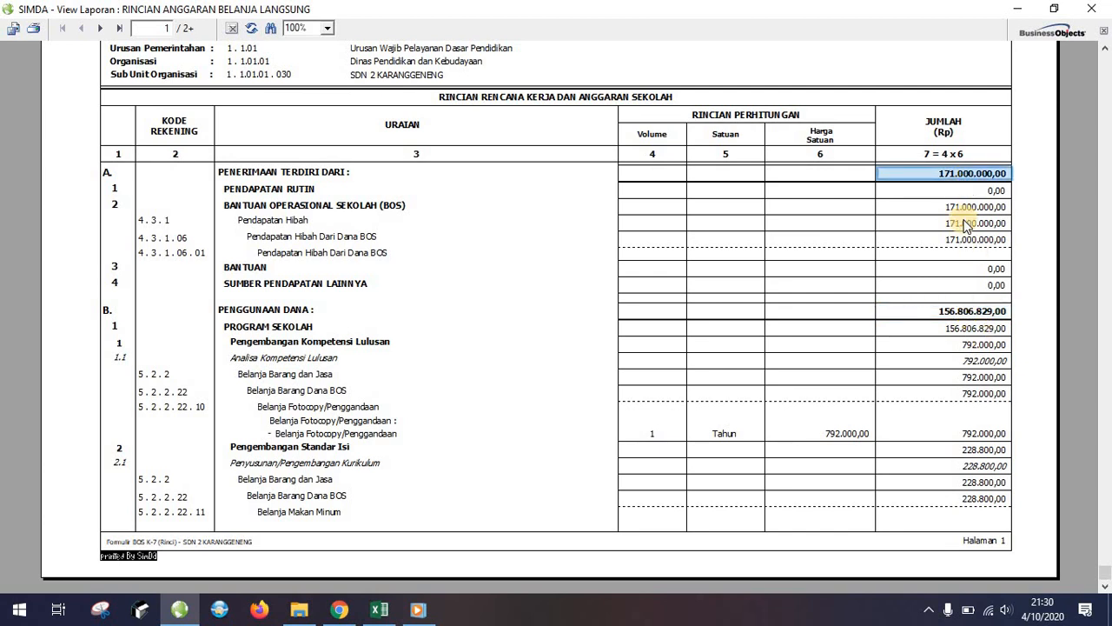
left_click(950, 310)
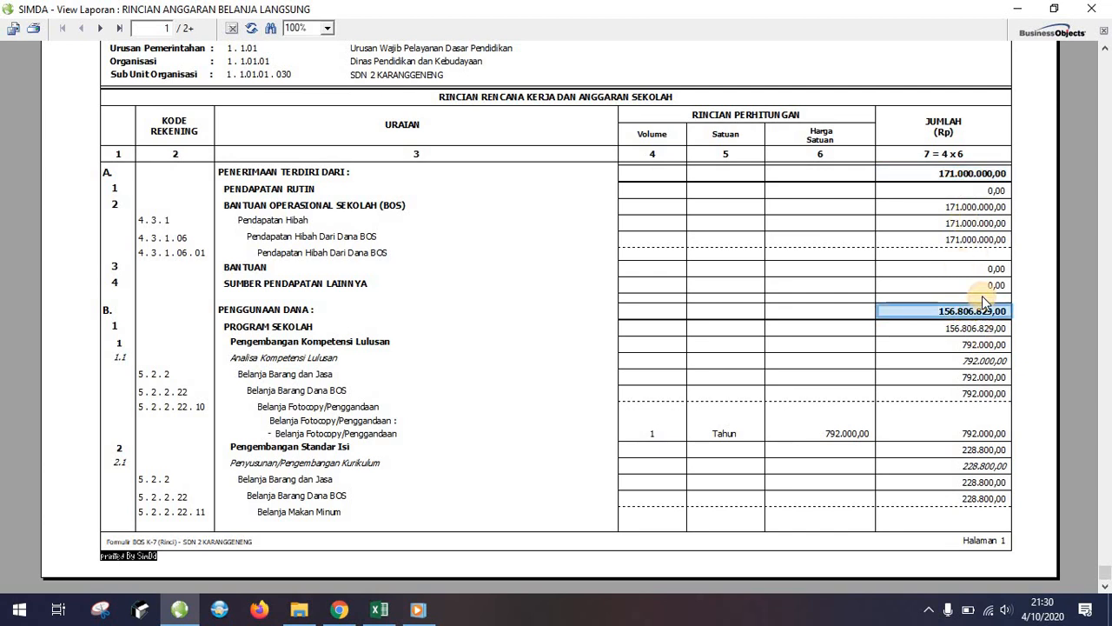
Close the Rincian Anggaran Belanja Langsung report preview and exit the RKA SKPD report options.
left_click(1097, 11)
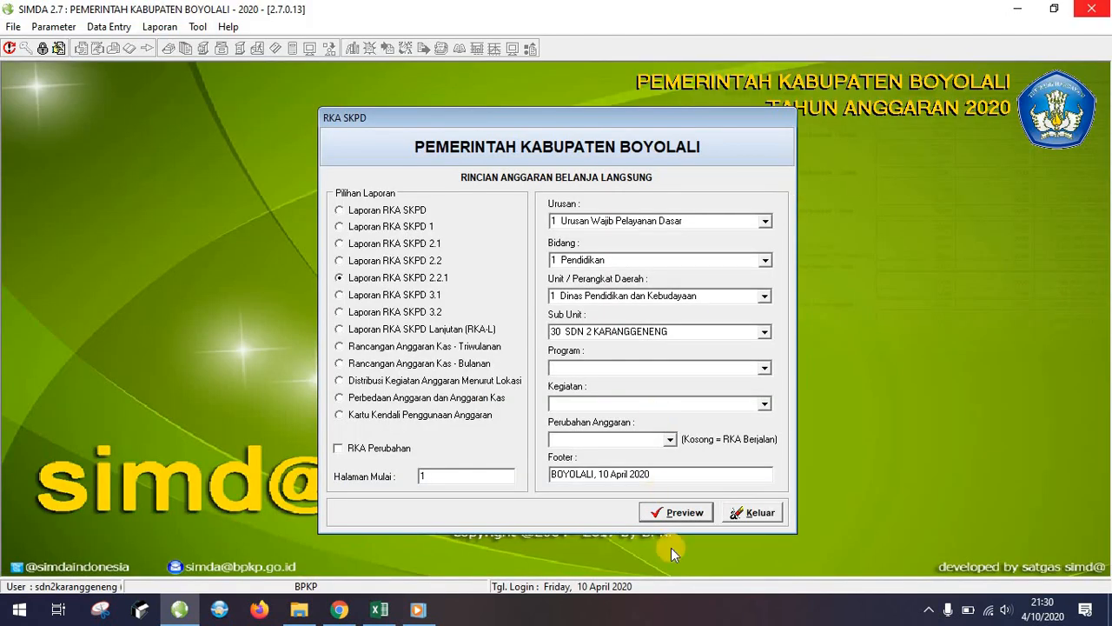
left_click(753, 510)
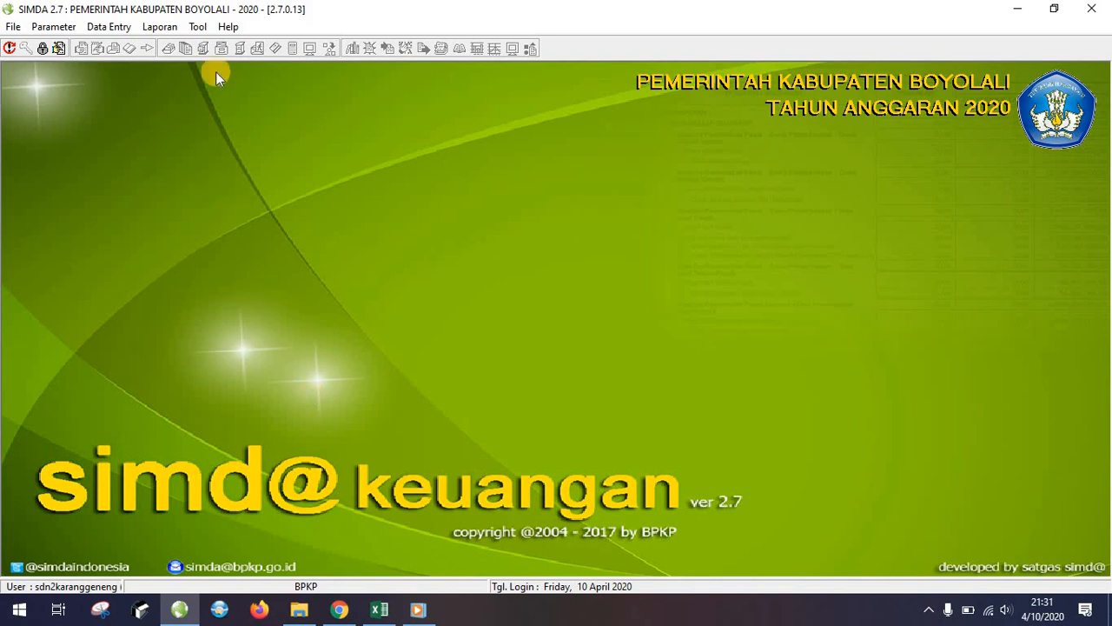
left_click(116, 30)
mouse_move(121, 75)
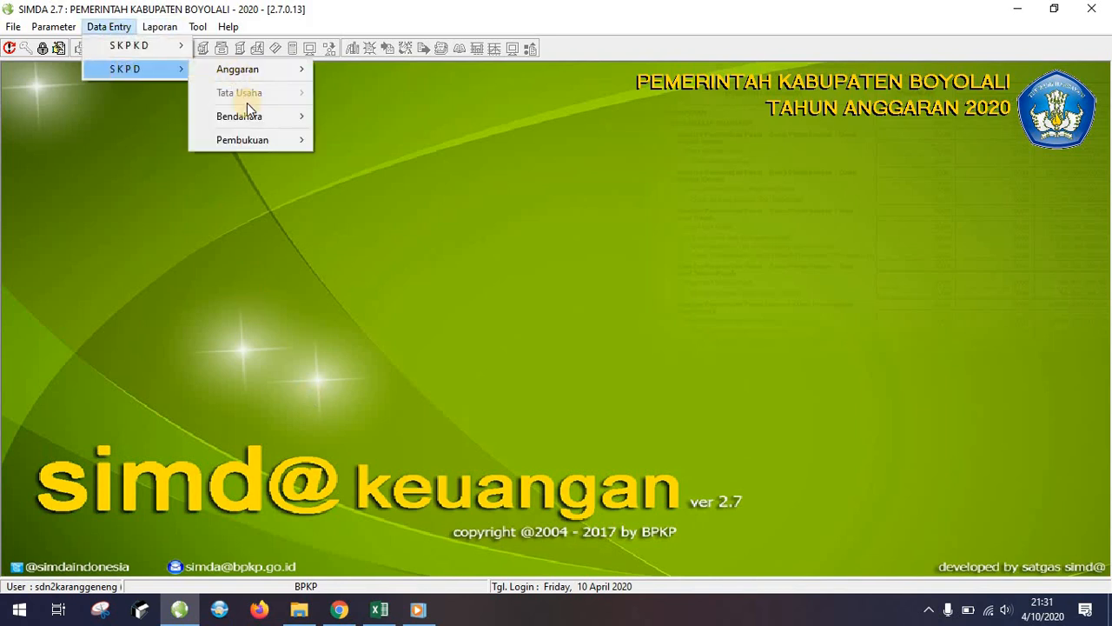
mouse_move(250, 123)
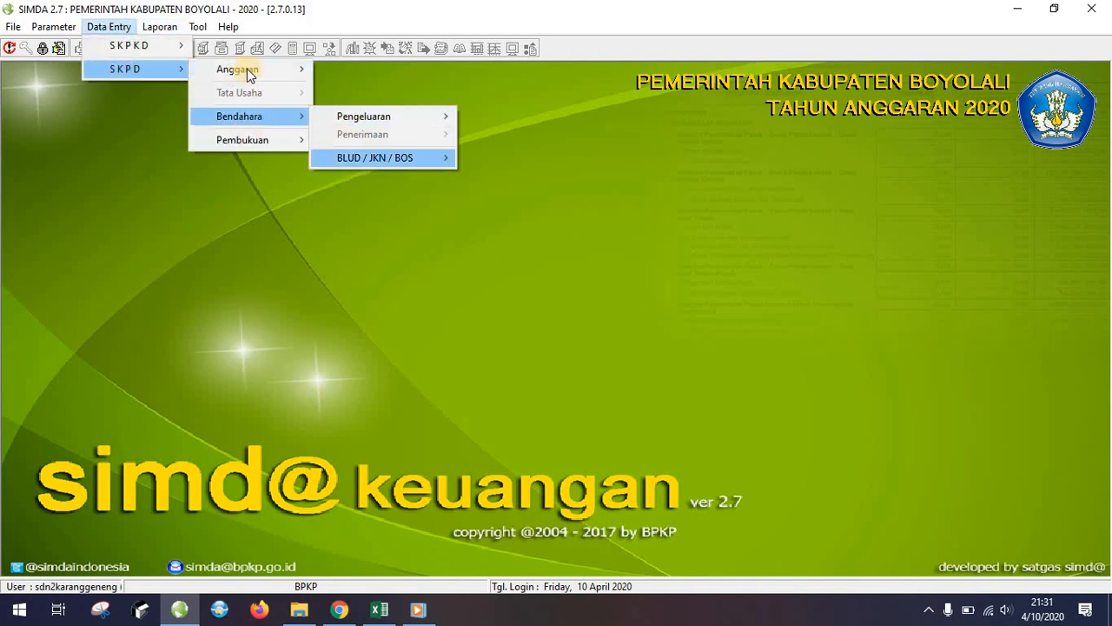
mouse_move(255, 69)
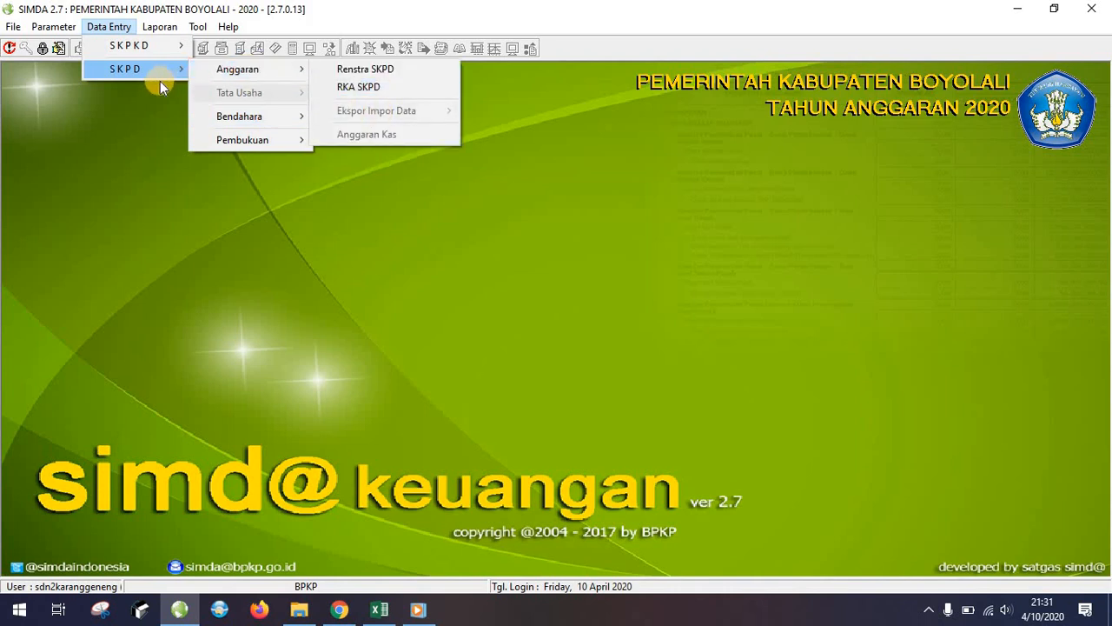
left_click(179, 113)
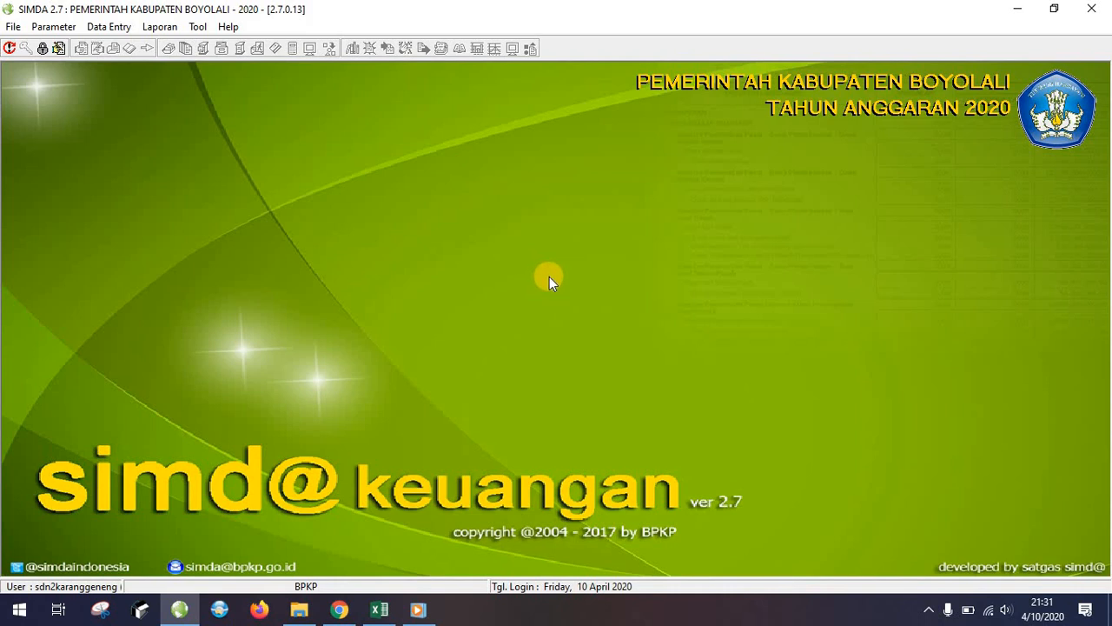
left_click(929, 613)
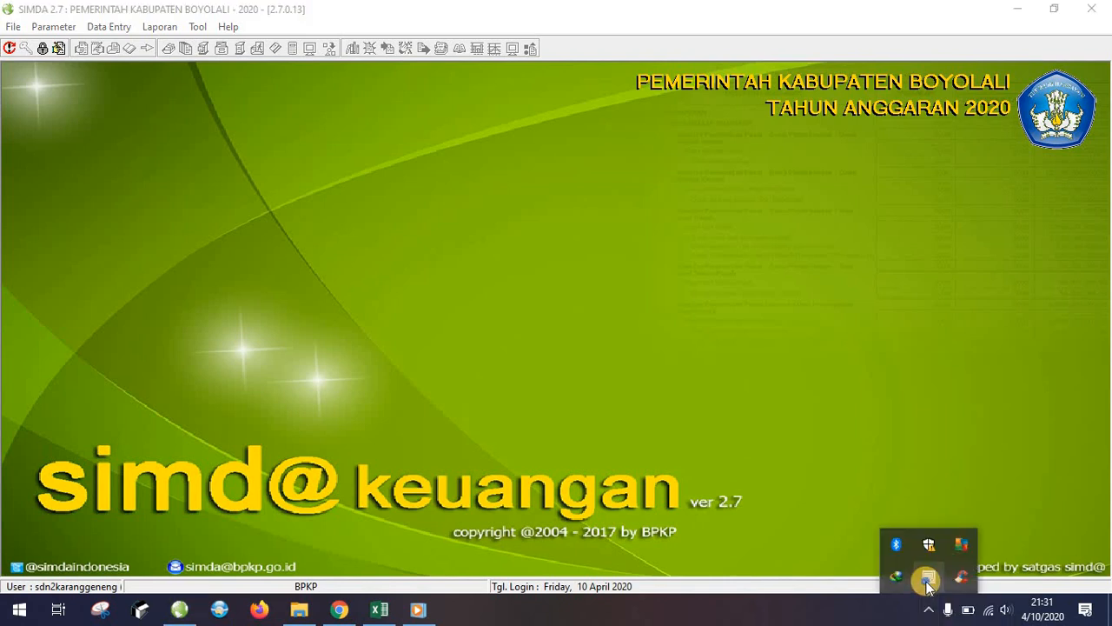